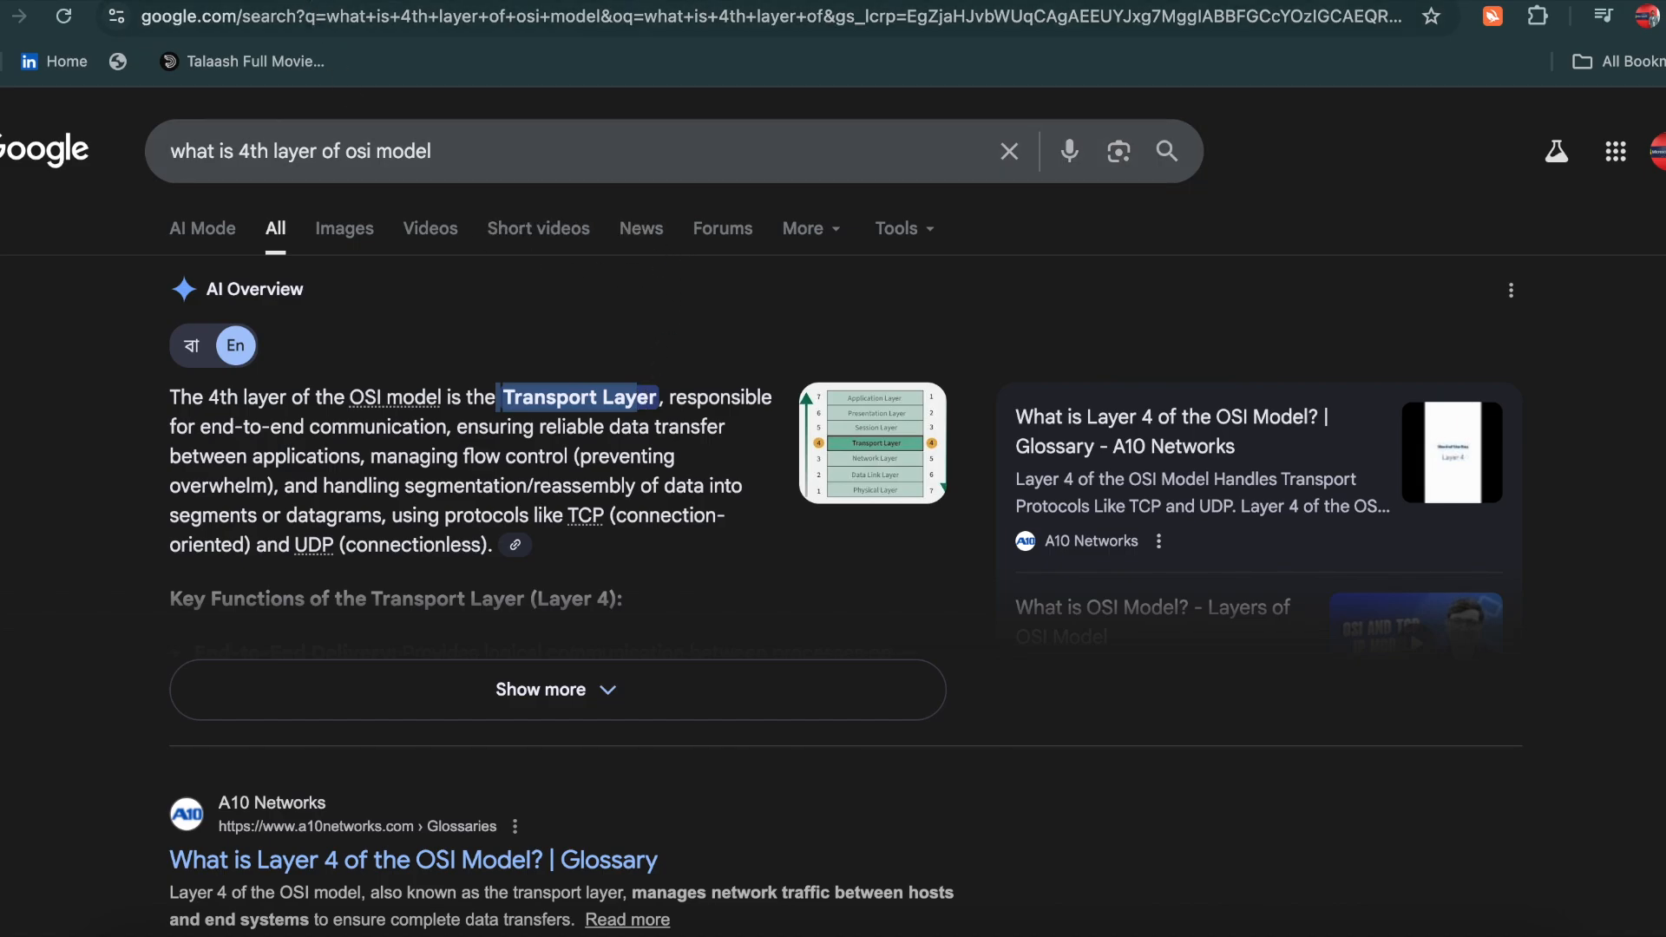
Switch from the search results to the Azure portal home page
left_click(261, 2)
scroll(652, 539, "down", 5)
scroll(652, 539, "up", 5)
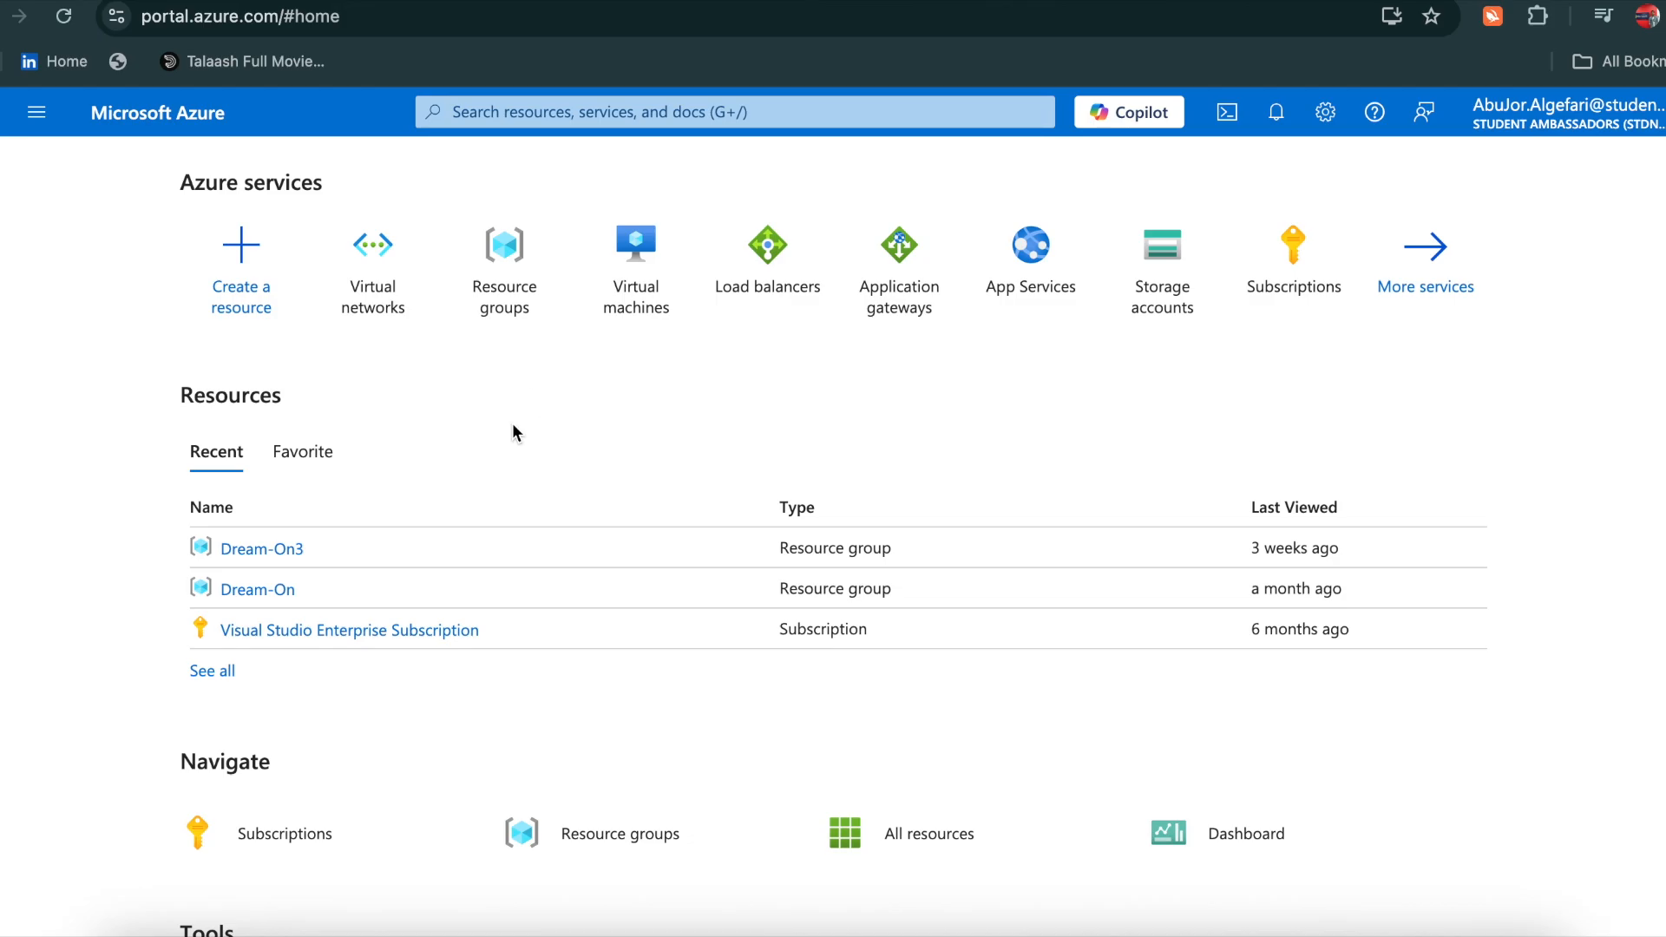
left_click(505, 246)
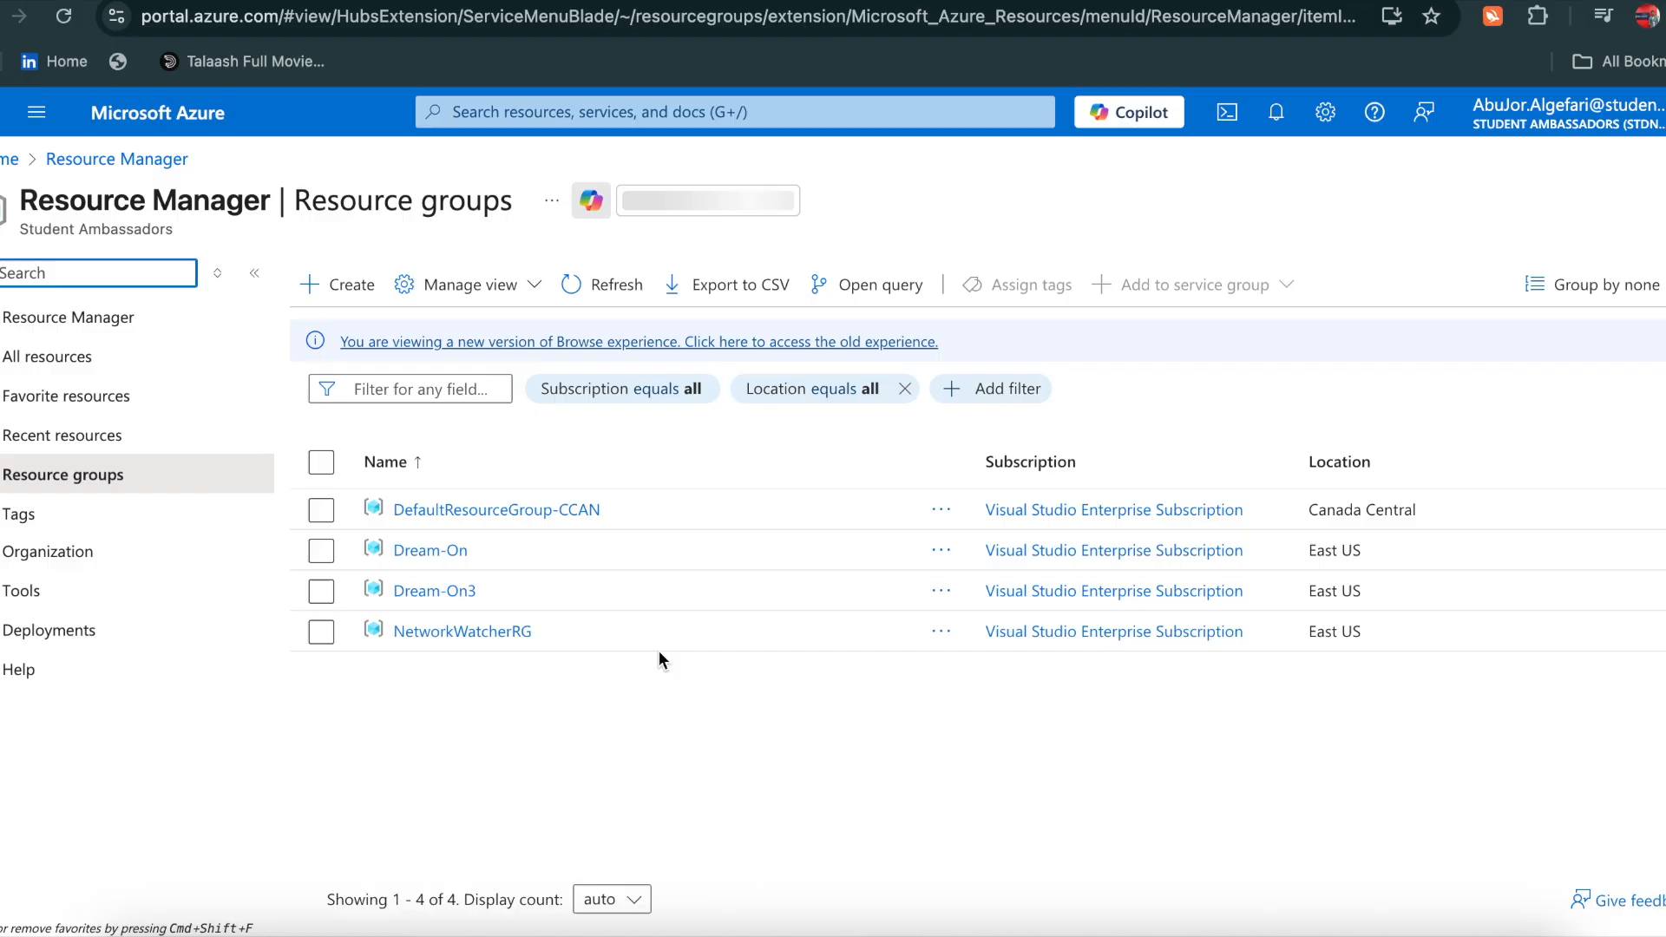
left_click(320, 279)
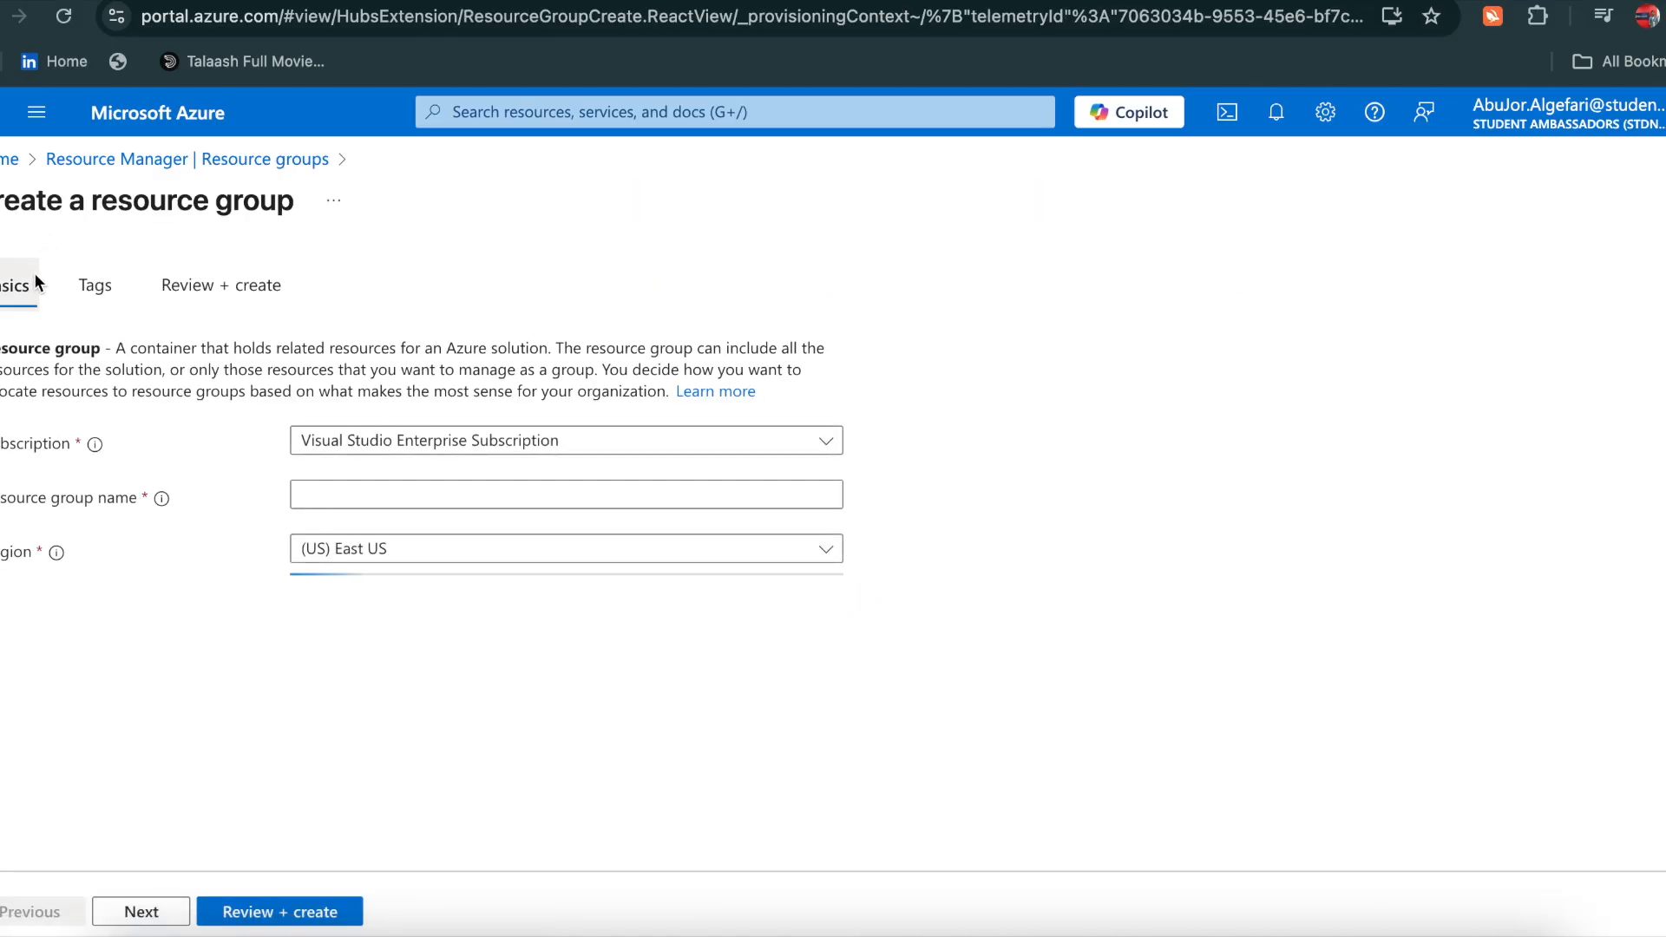
left_click(9, 159)
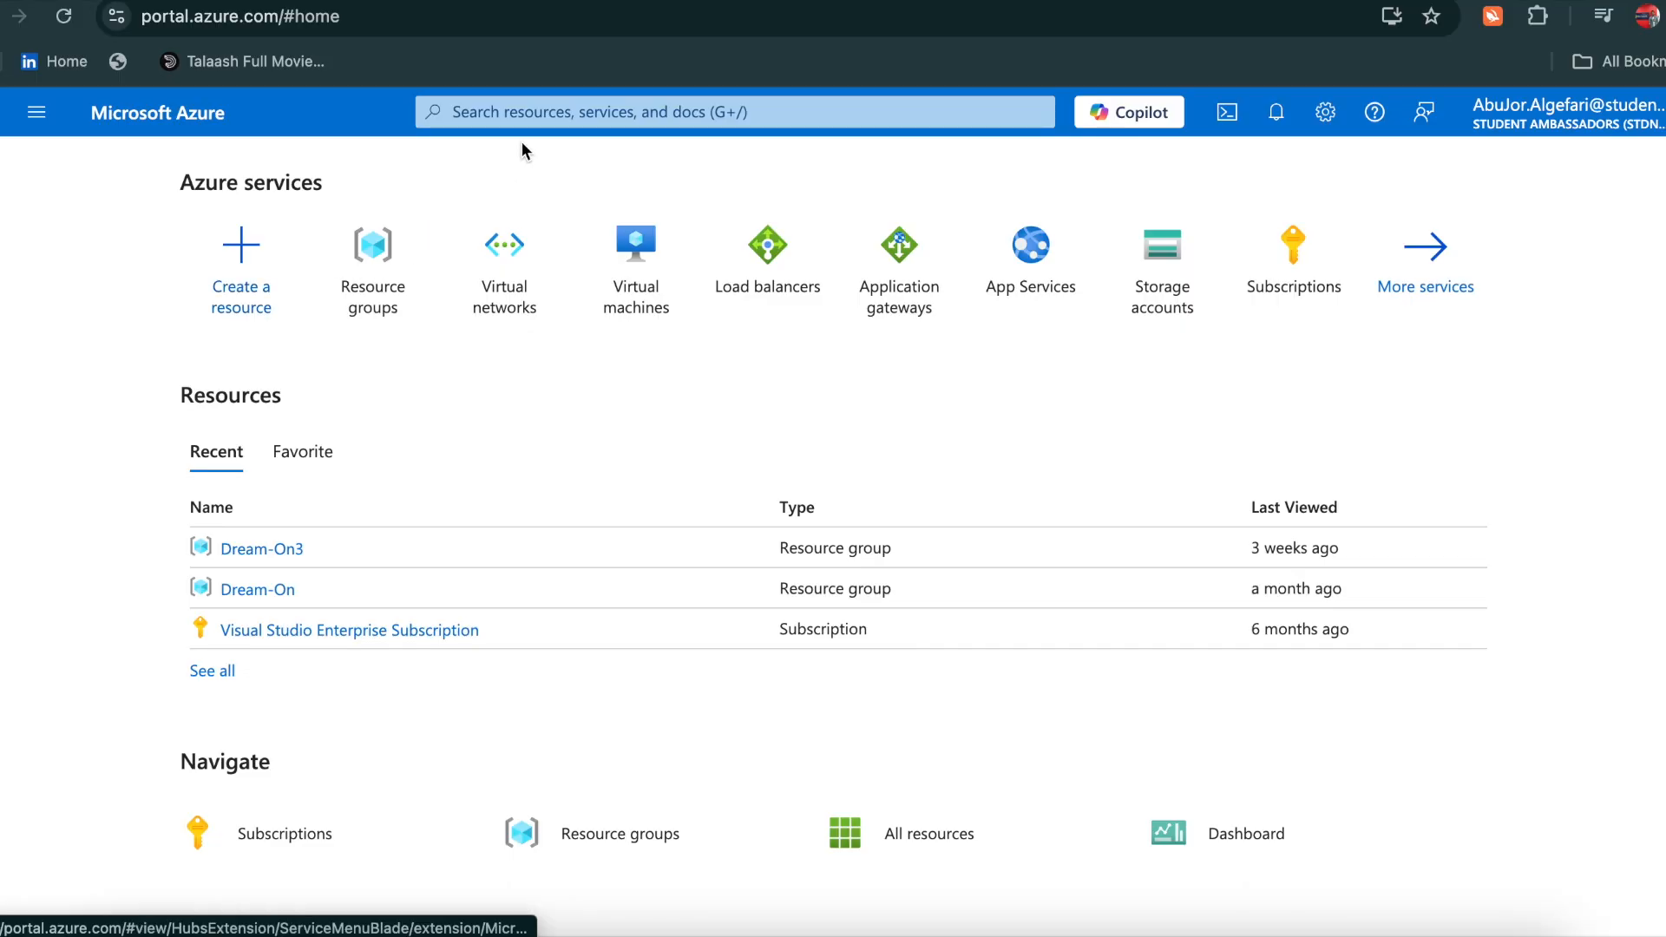
Search the portal for "resour" and open the Resource groups service
left_click(591, 111)
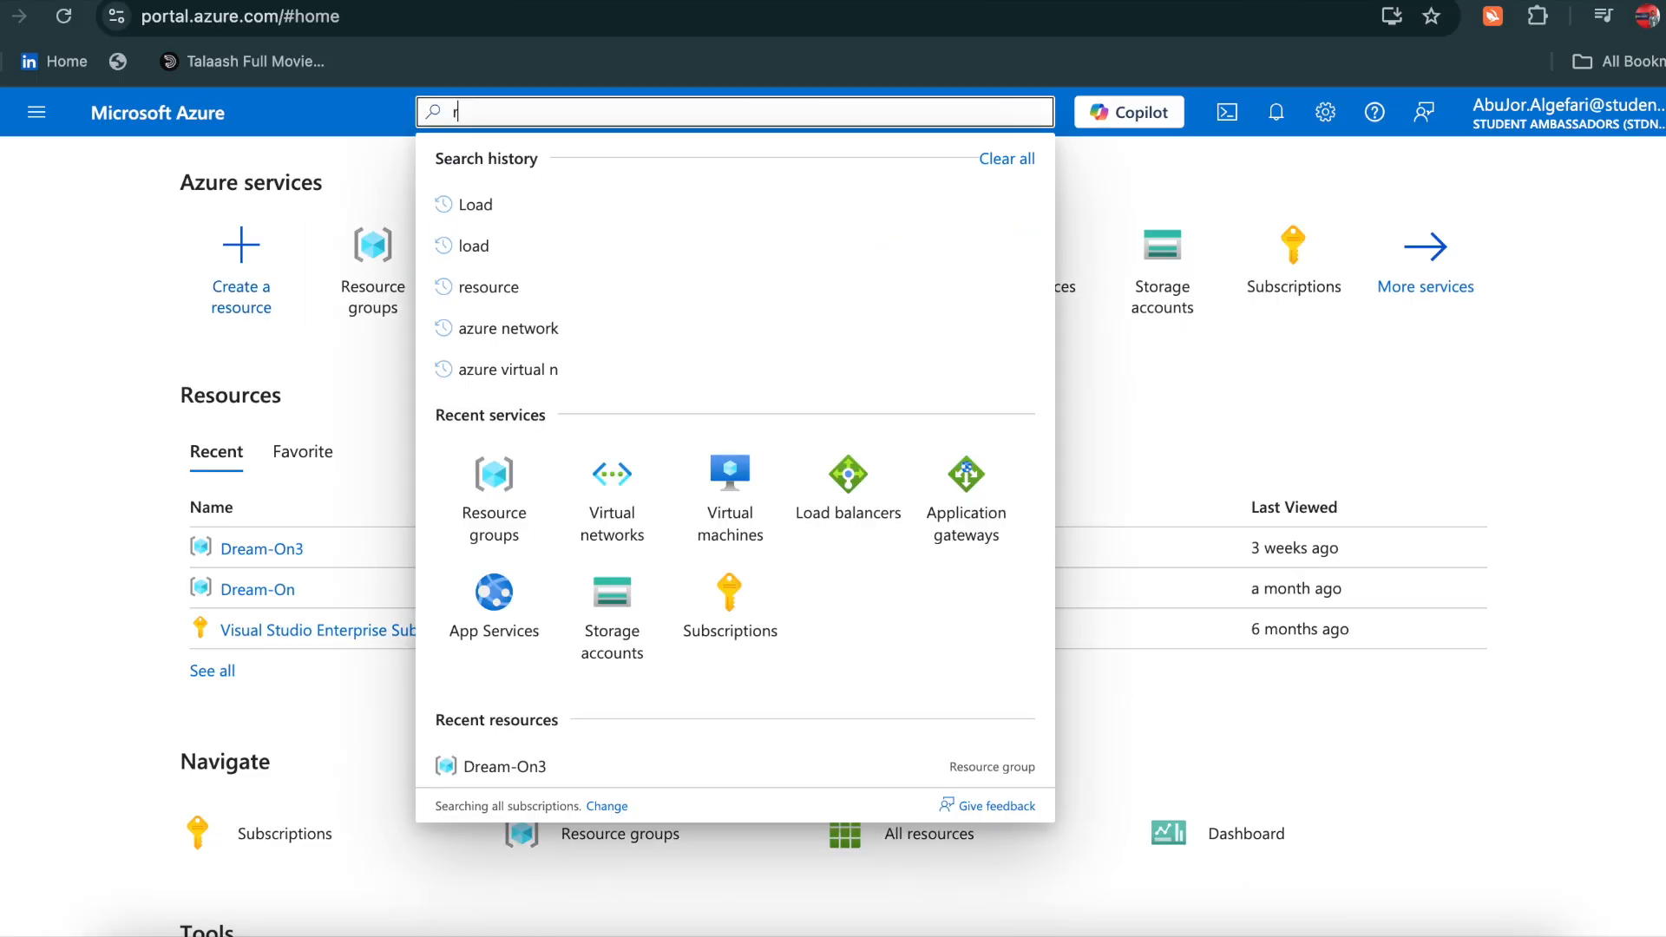
type("resour")
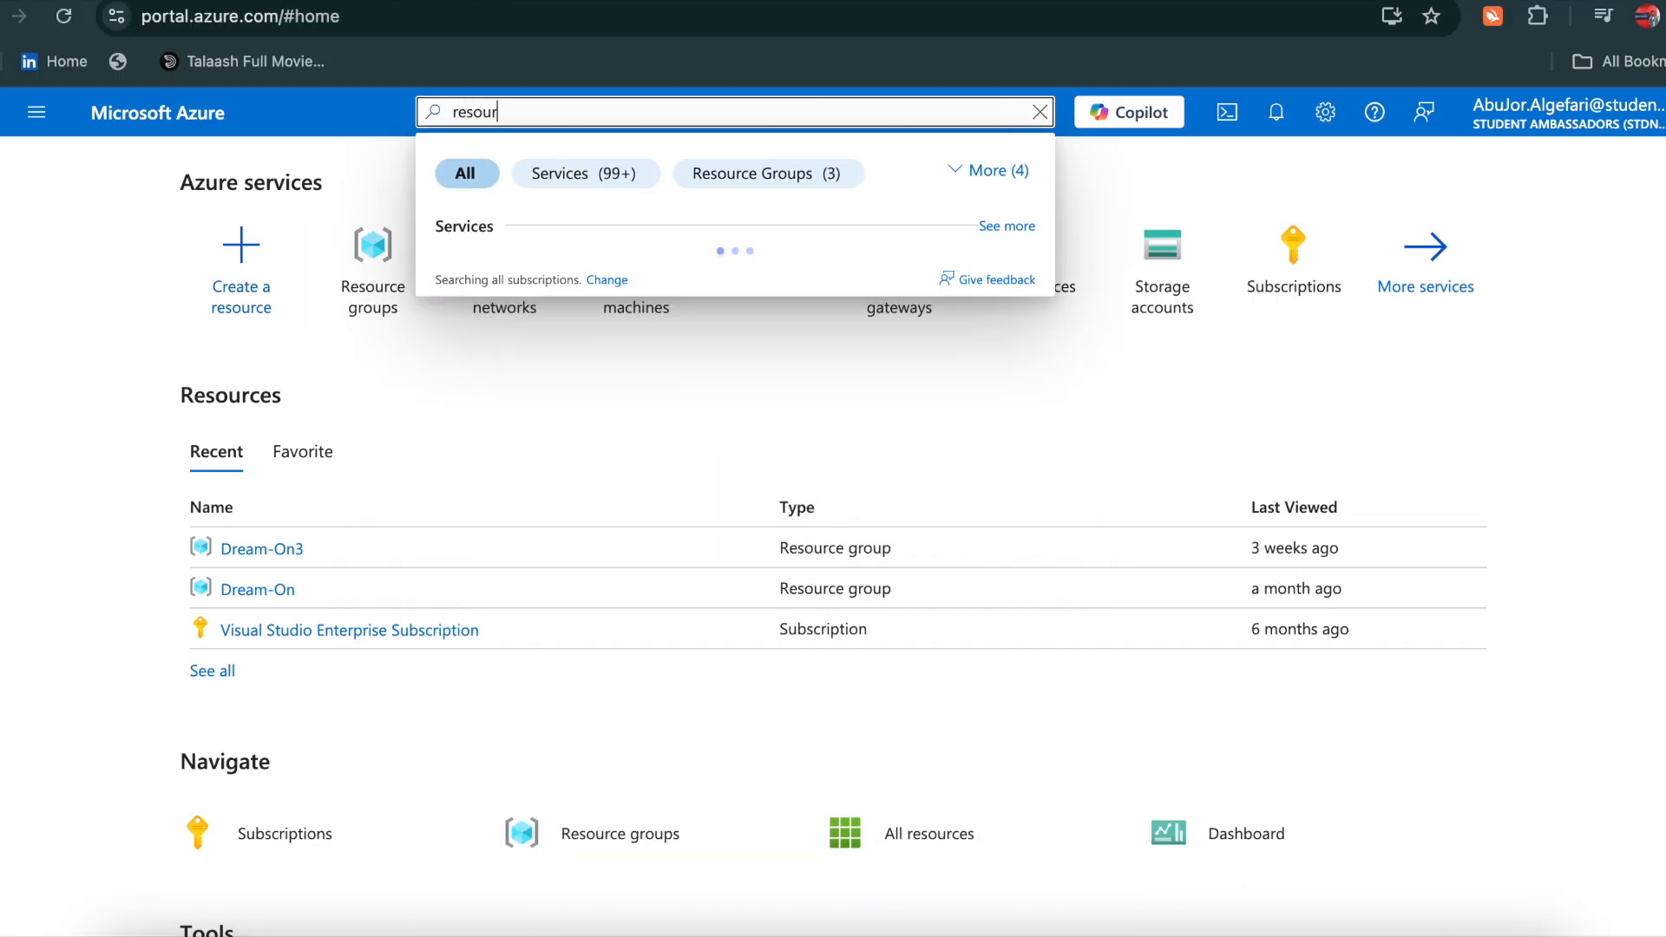
left_click(580, 390)
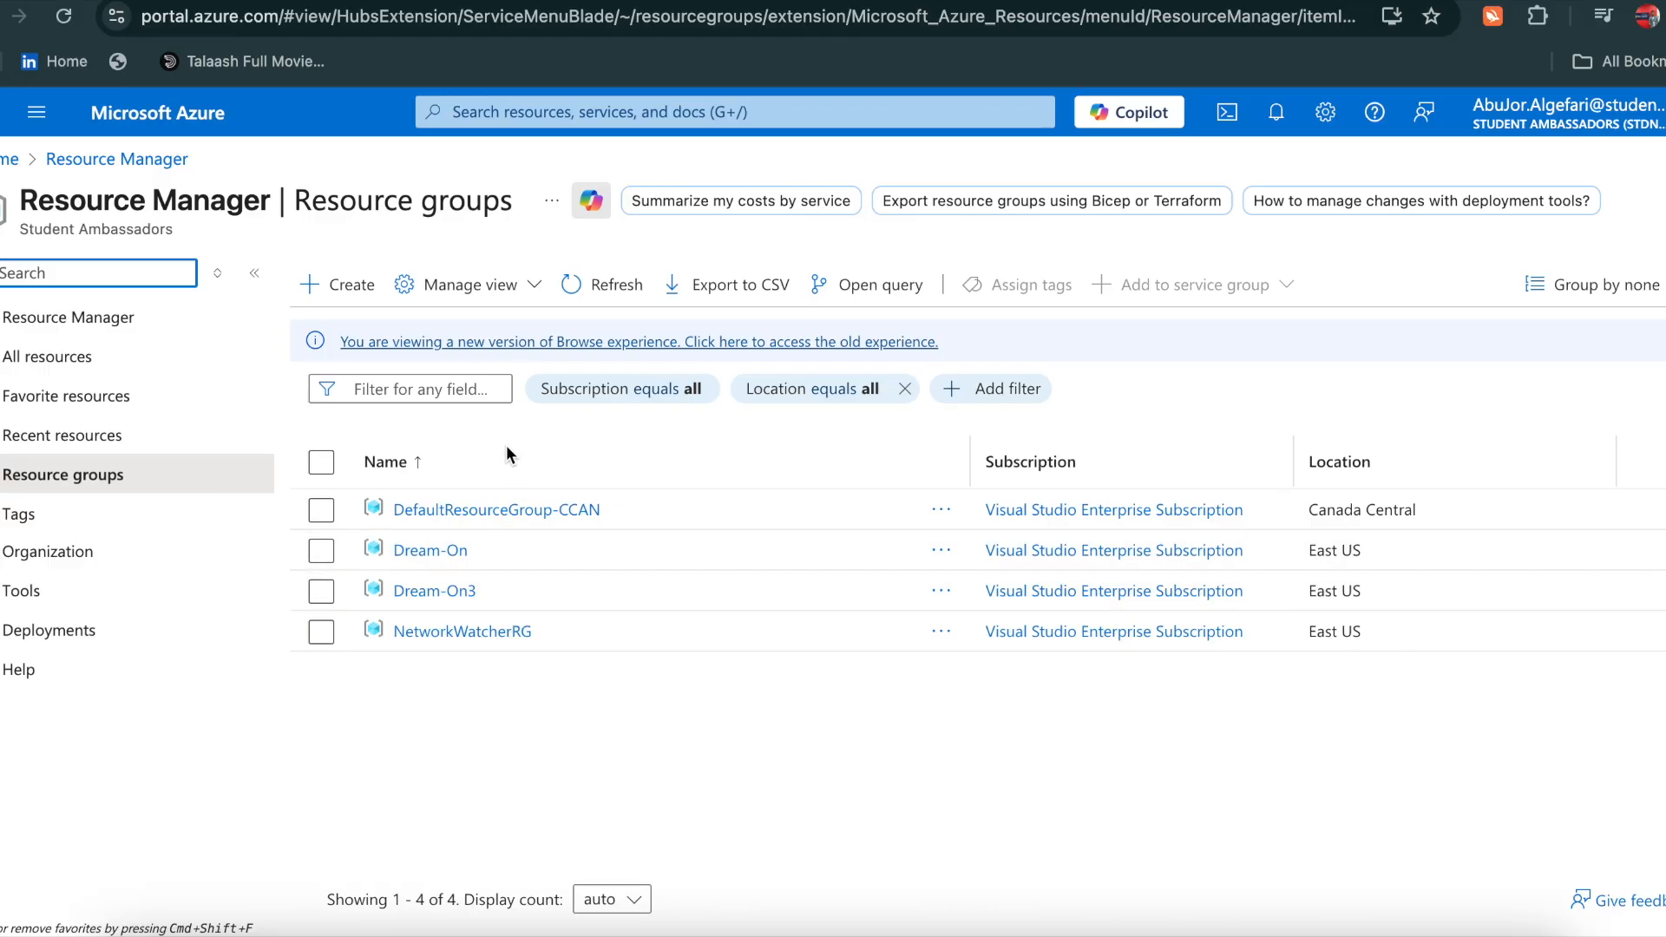
Create a resource group named Dream-On2
left_click(311, 286)
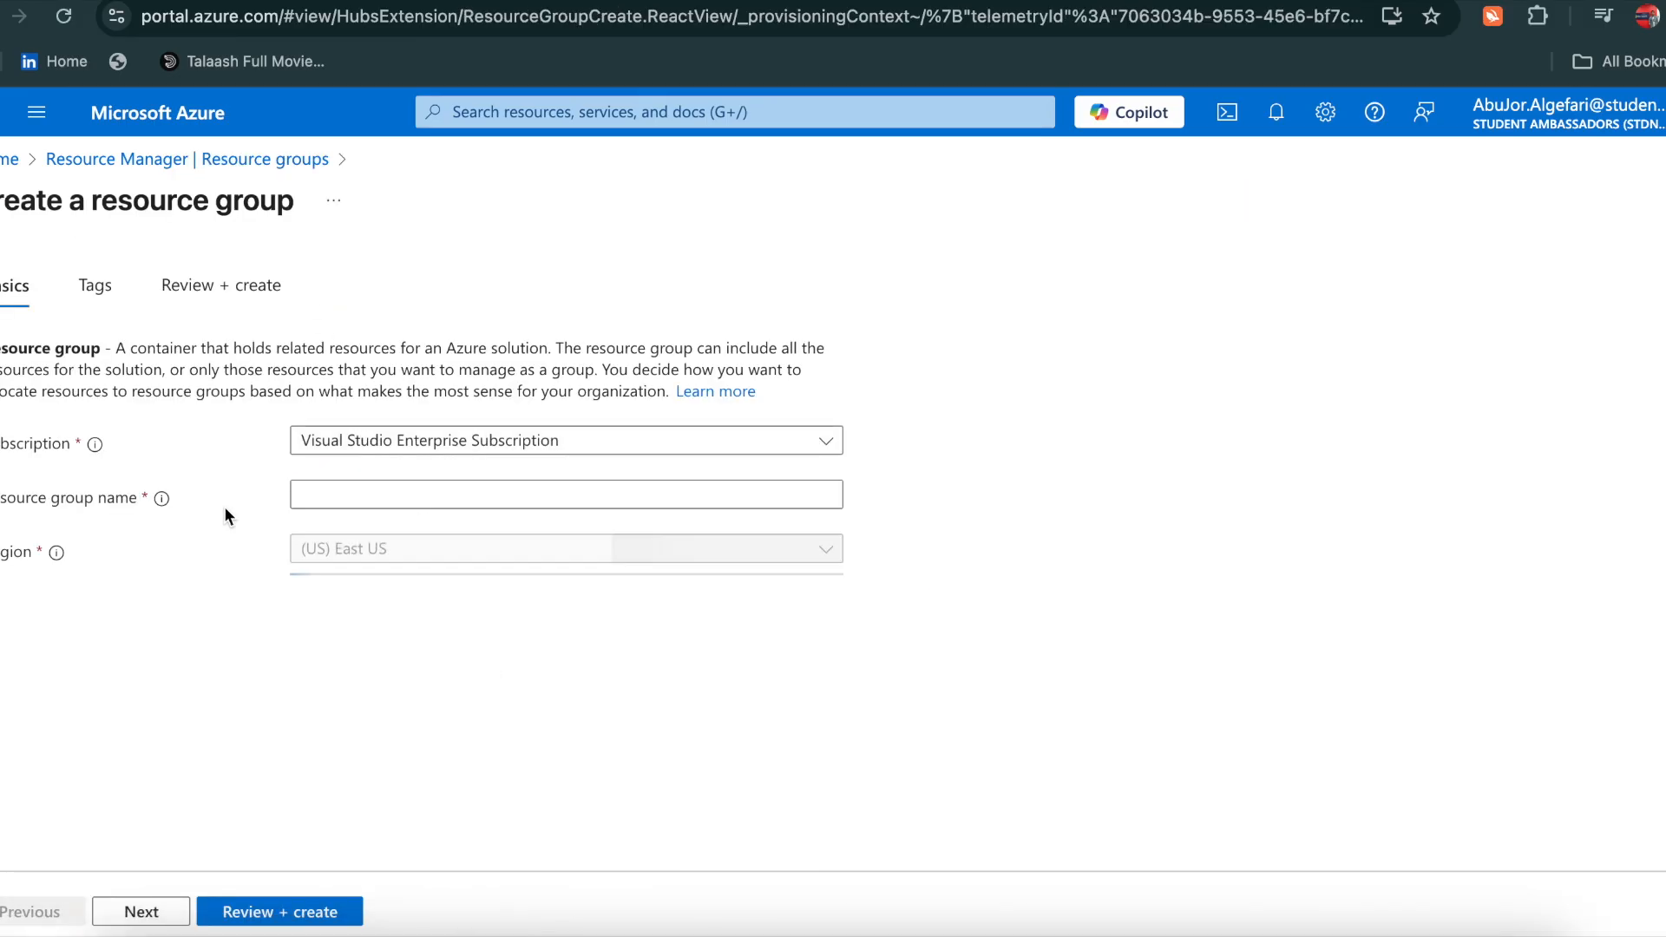
left_click(522, 501)
type("Dream-On2")
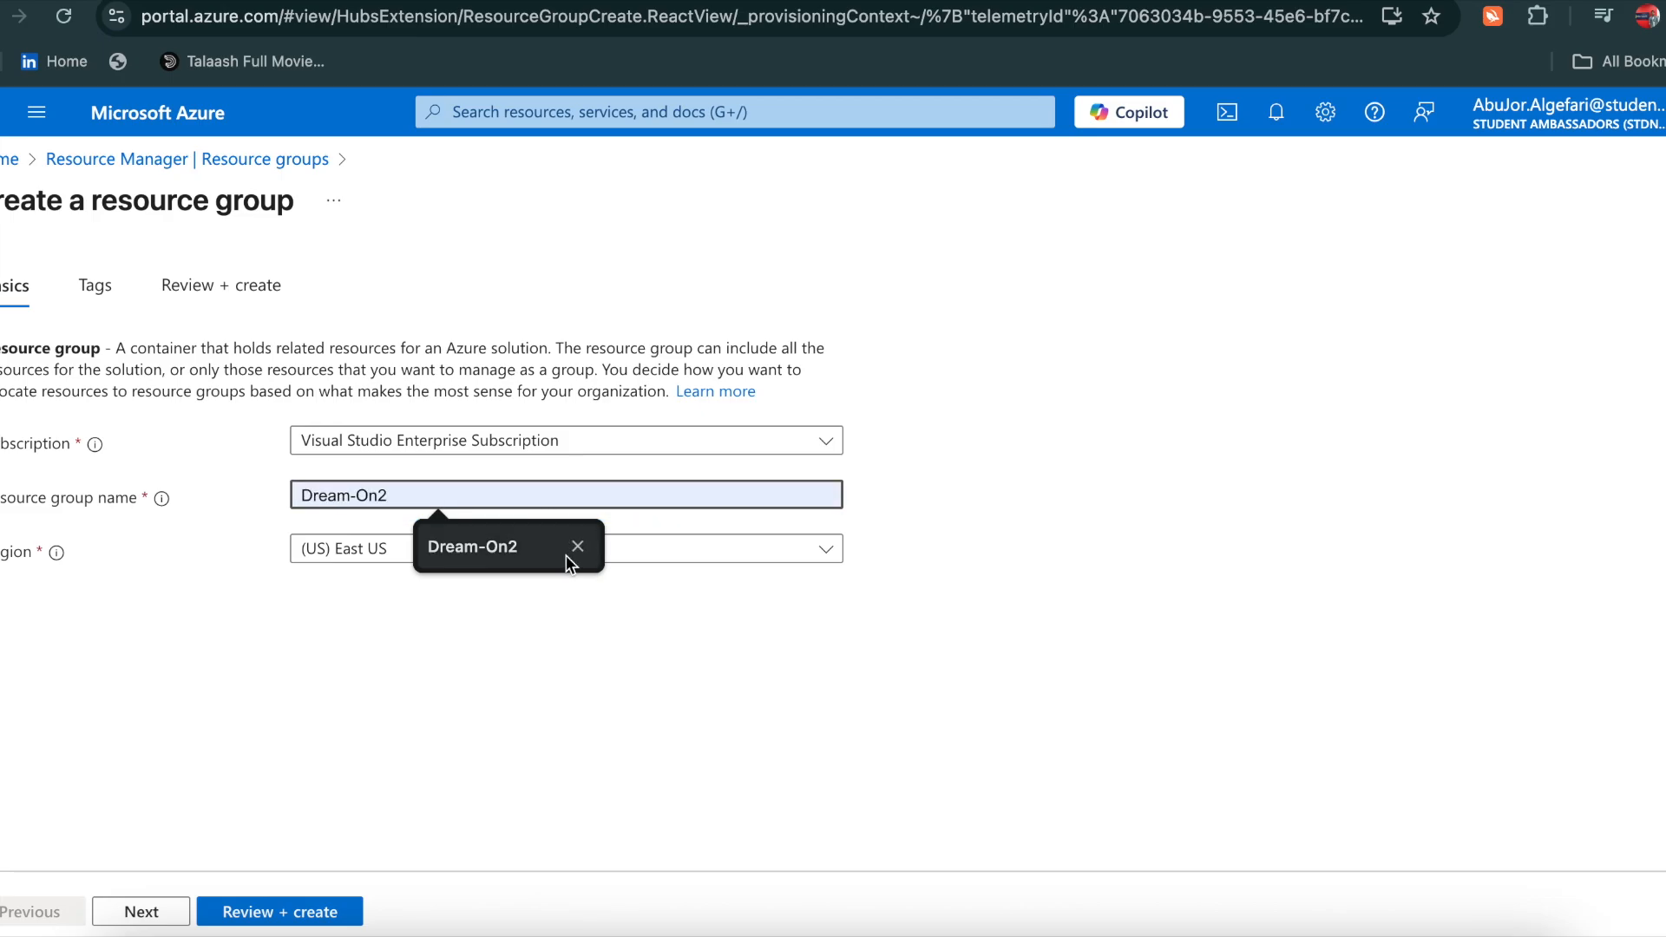
left_click(566, 555)
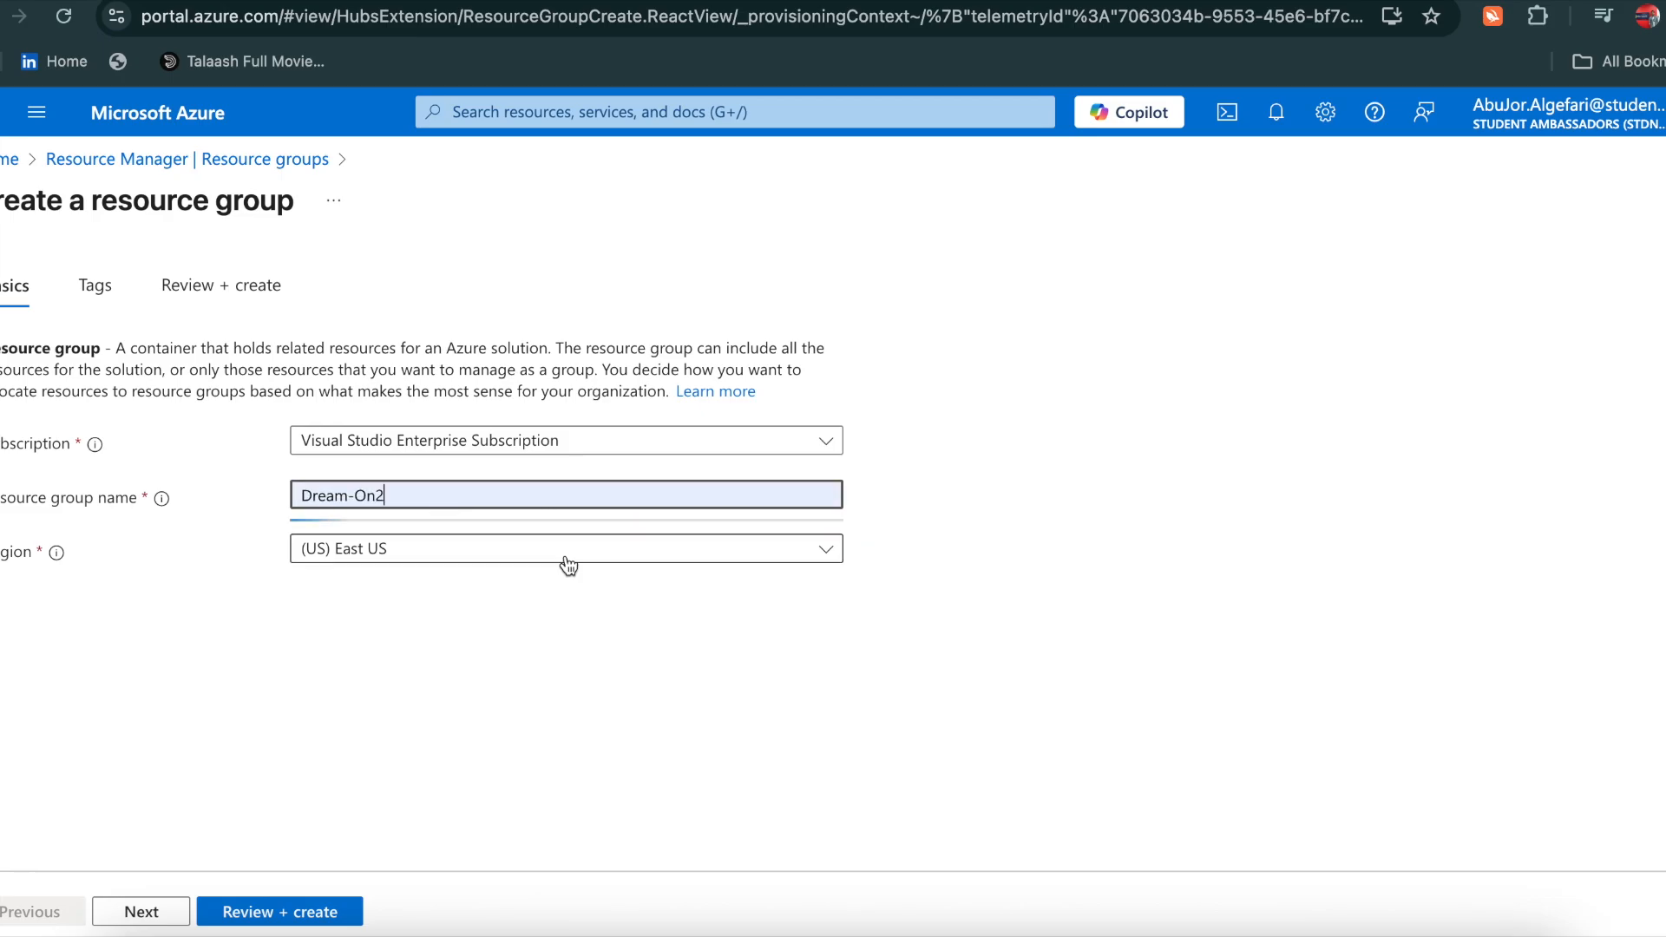
left_click(318, 913)
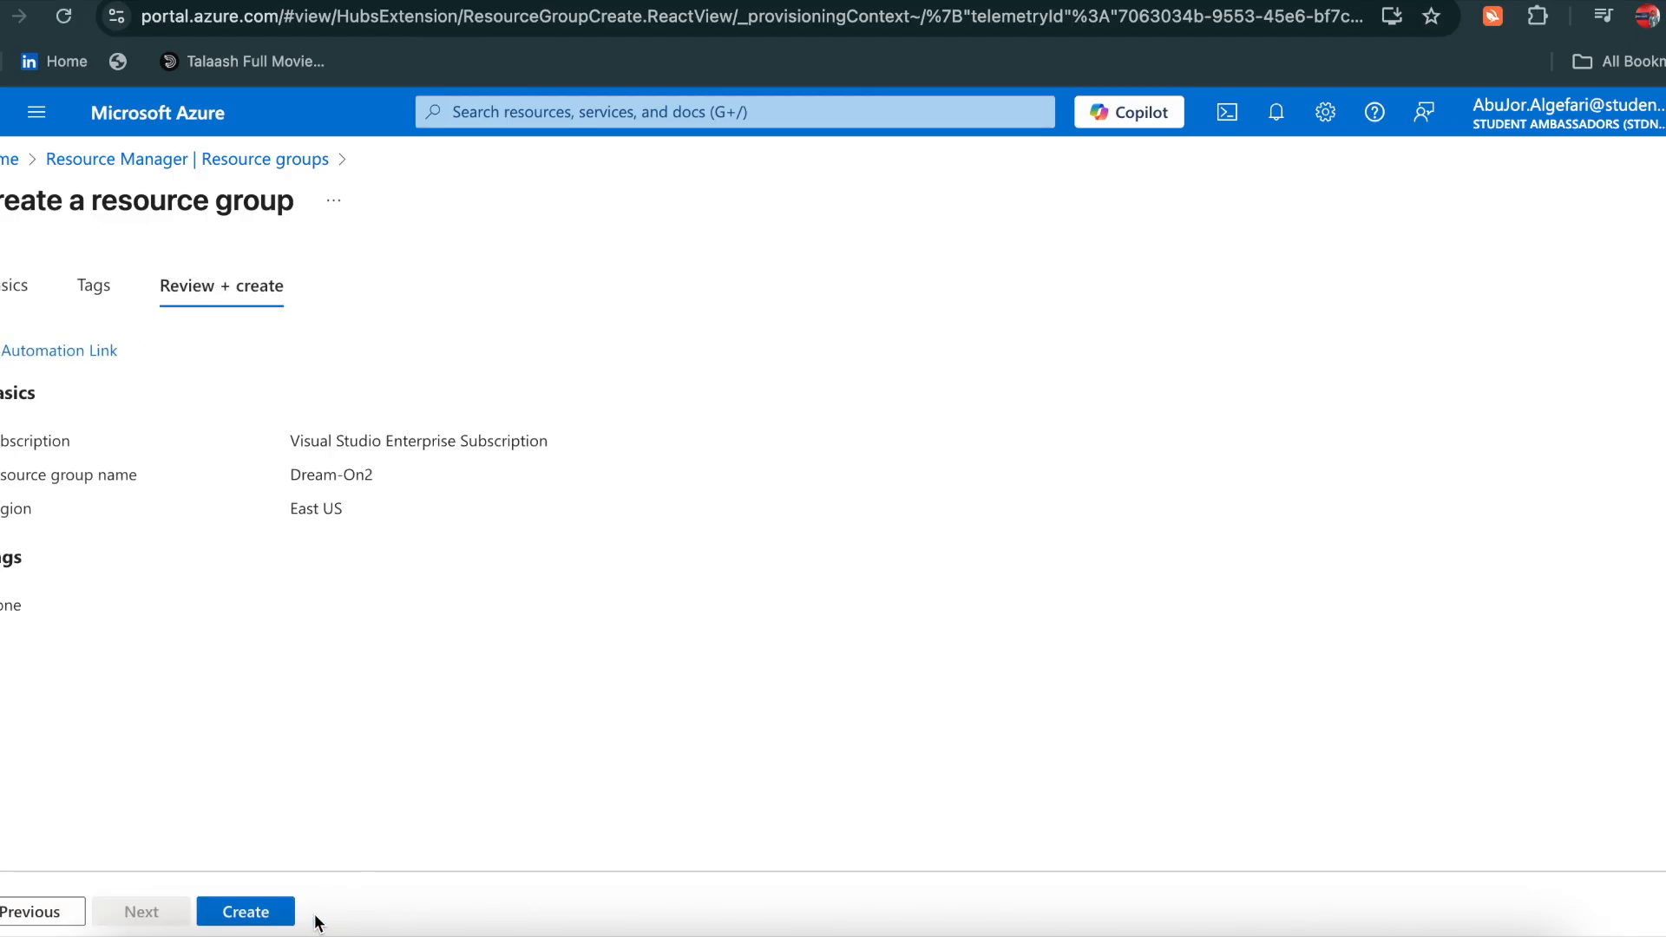
left_click(244, 913)
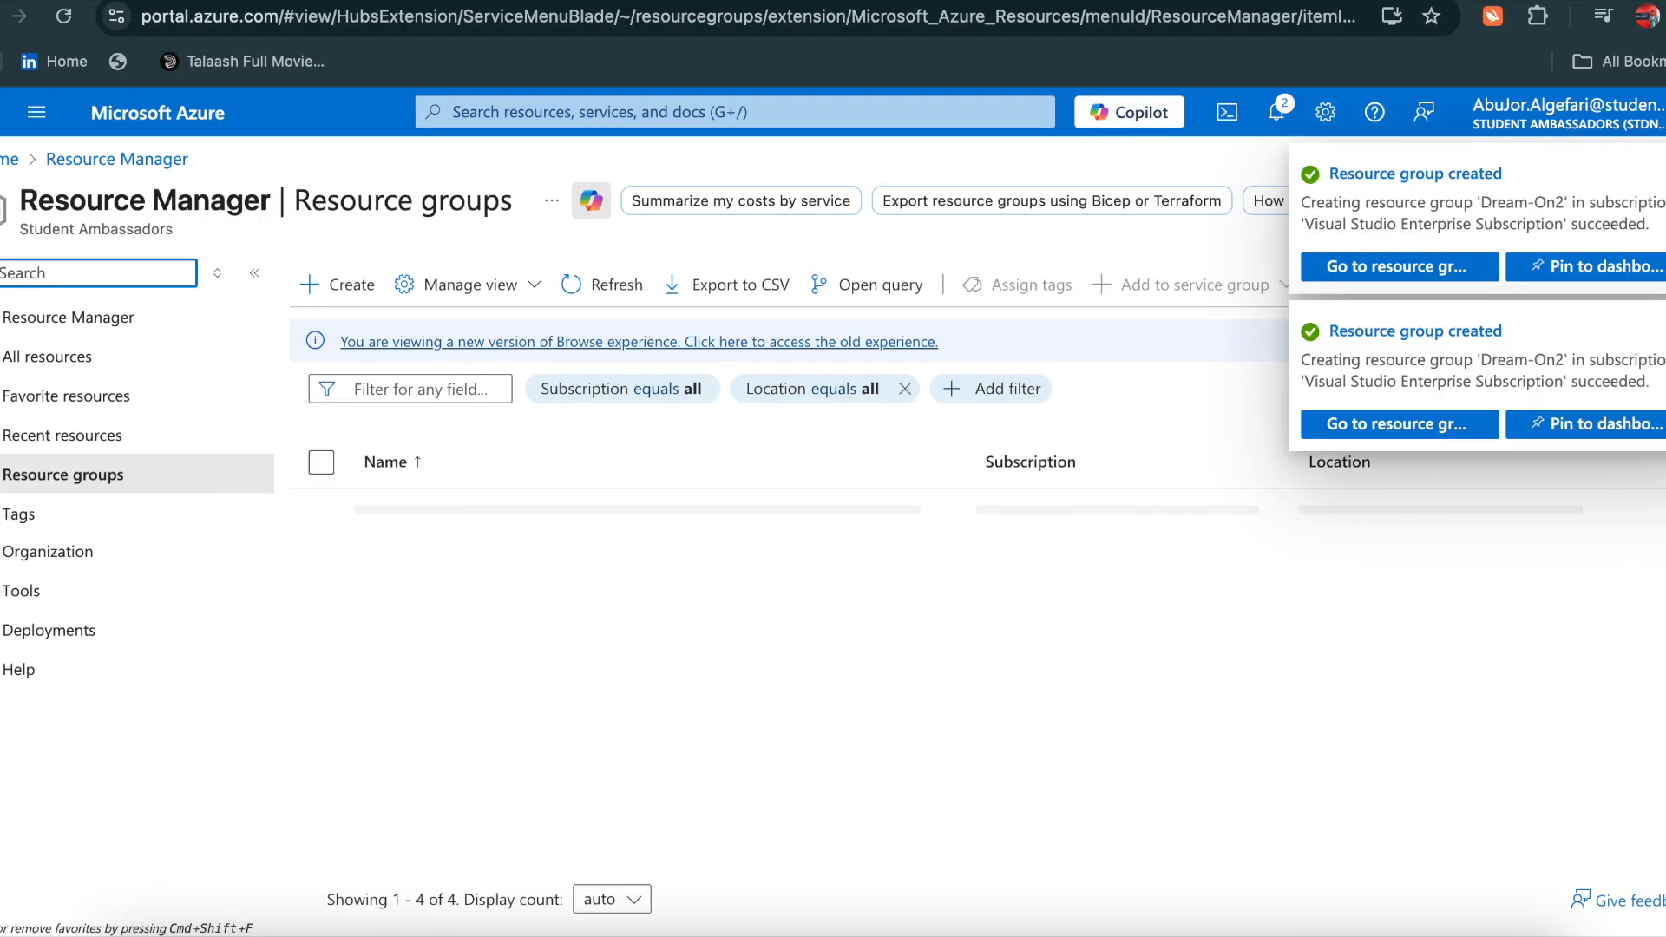
Start creating a virtual network and assign it to the Dream-On2 resource group
left_click(10, 159)
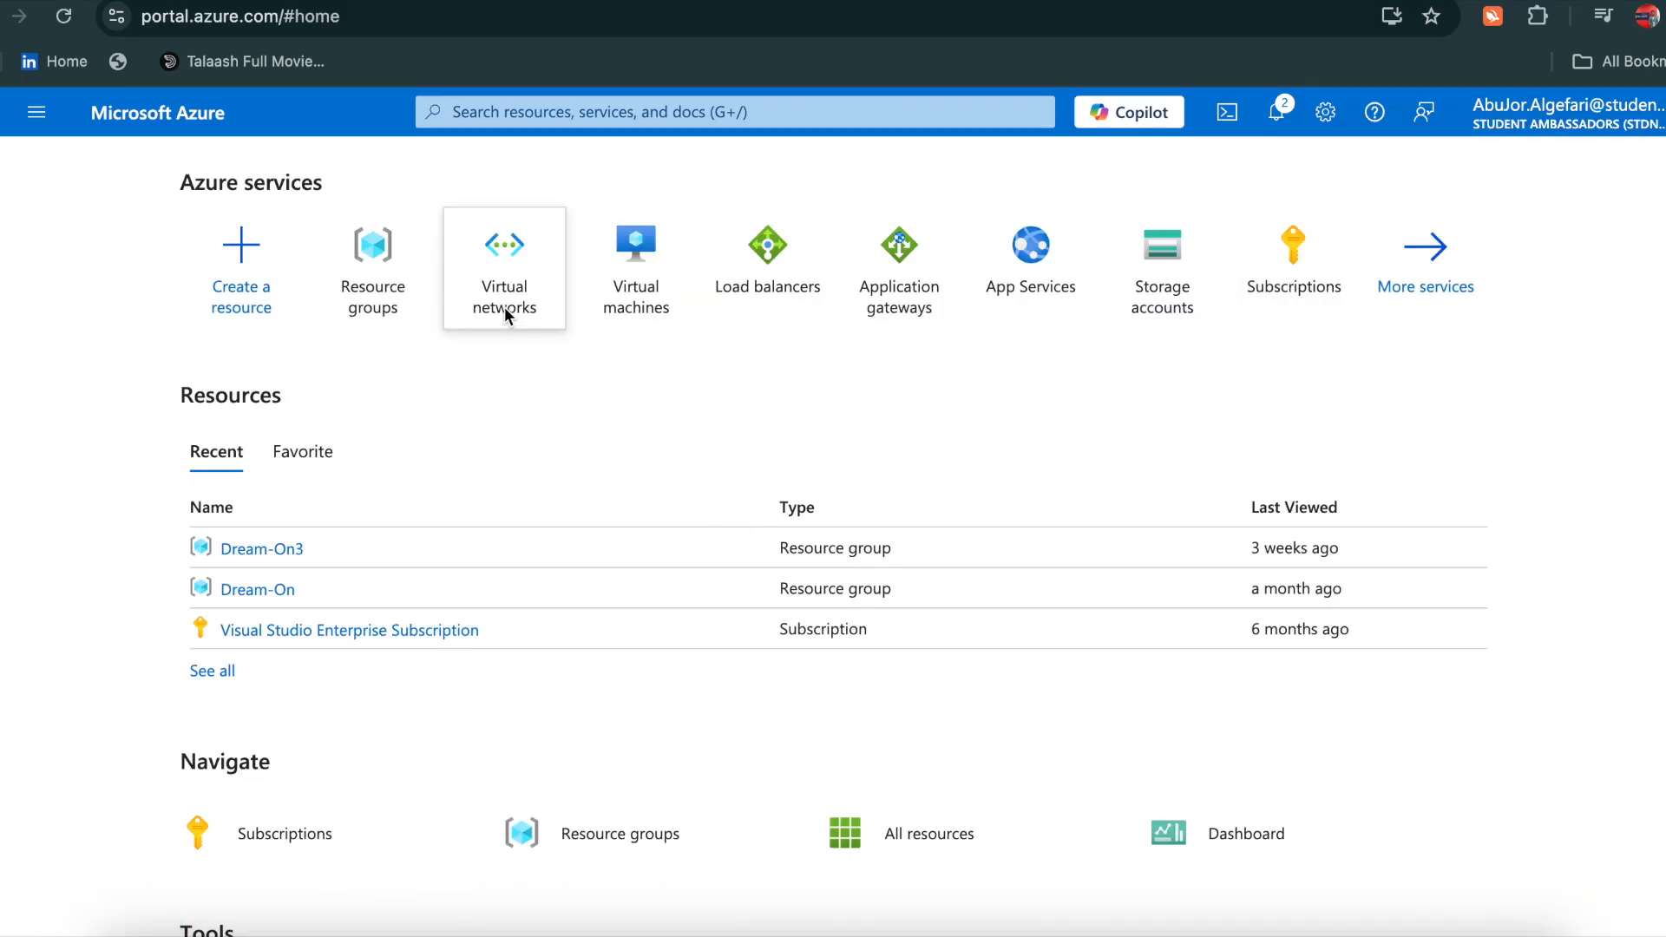
left_click(507, 251)
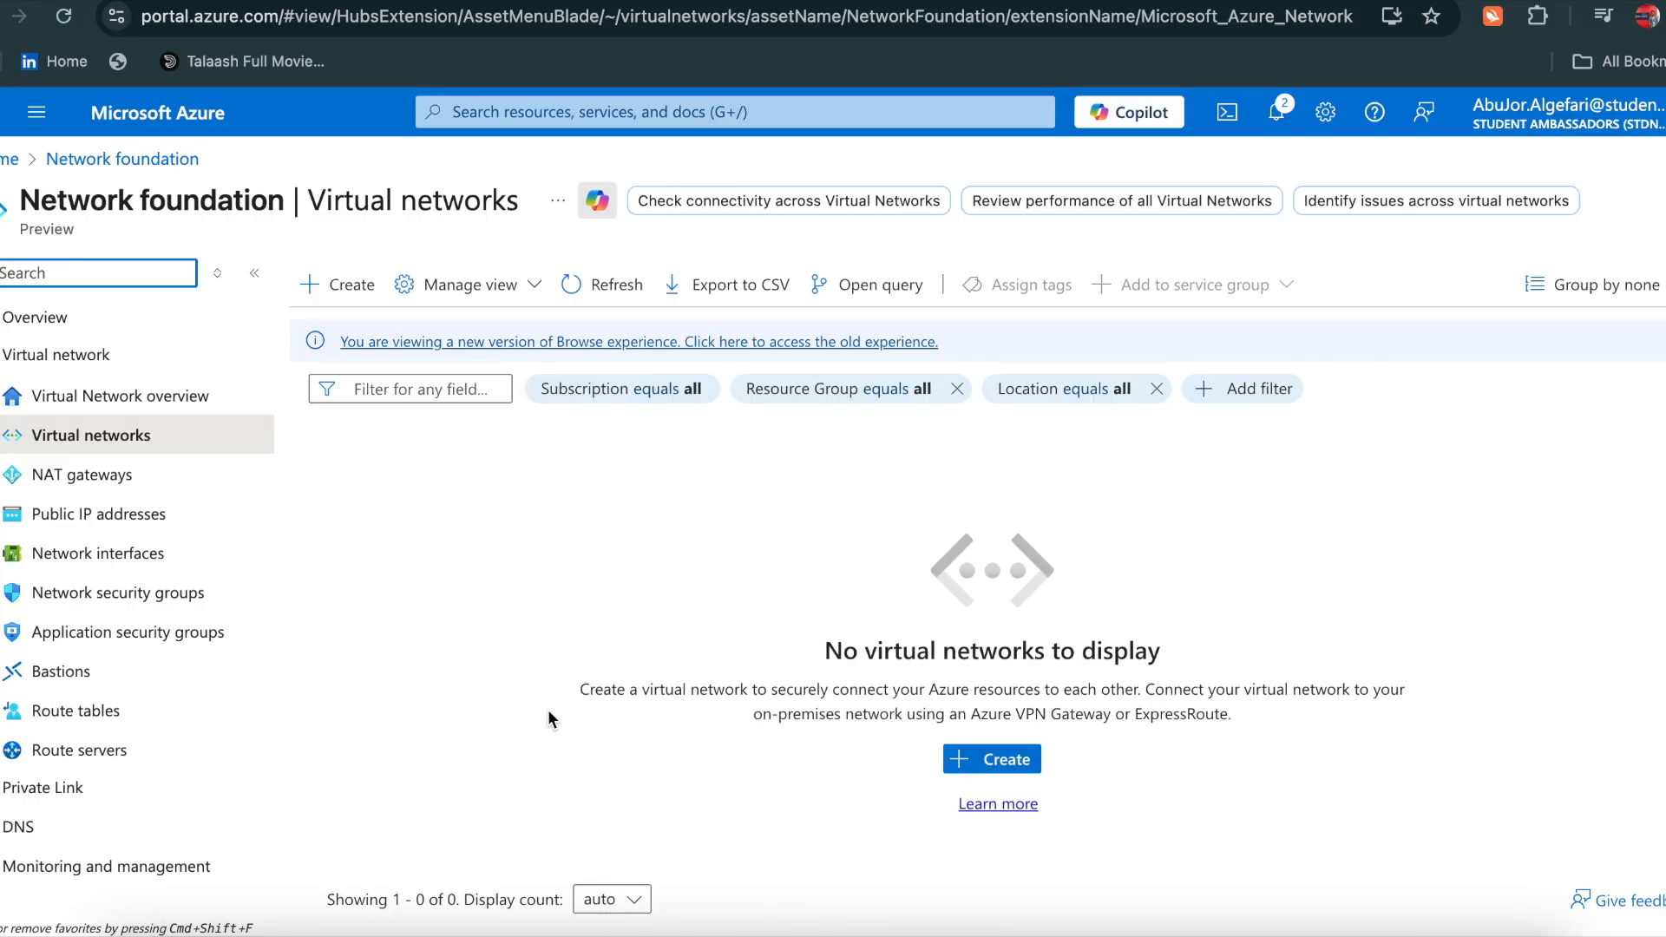
left_click(307, 290)
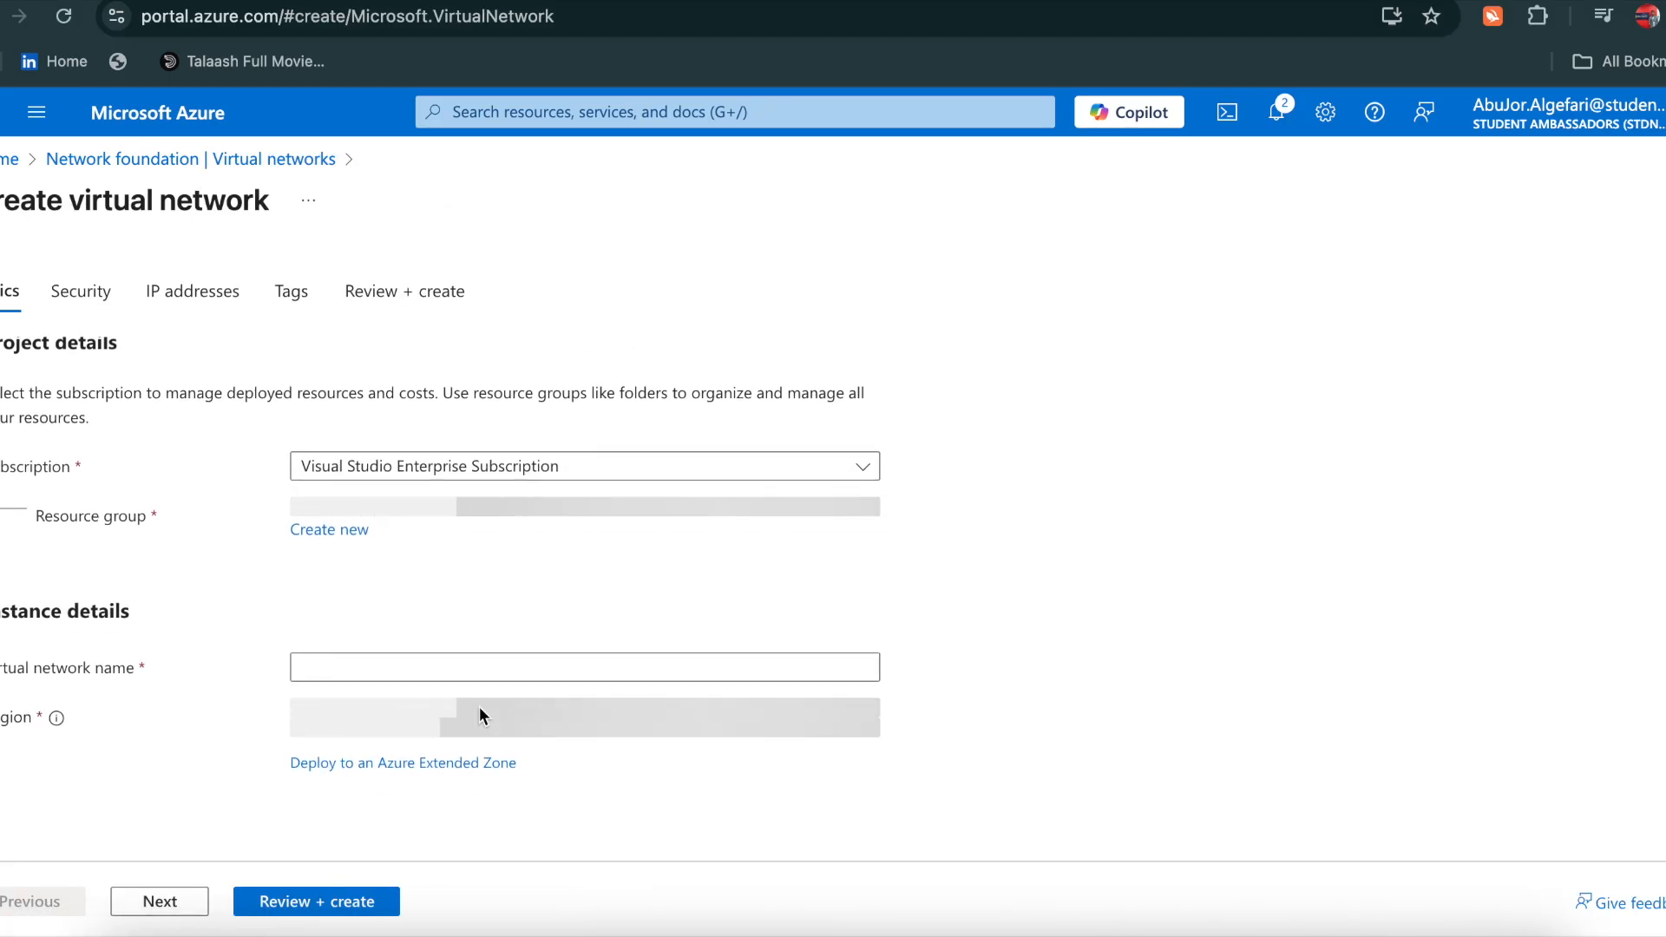
left_click(458, 512)
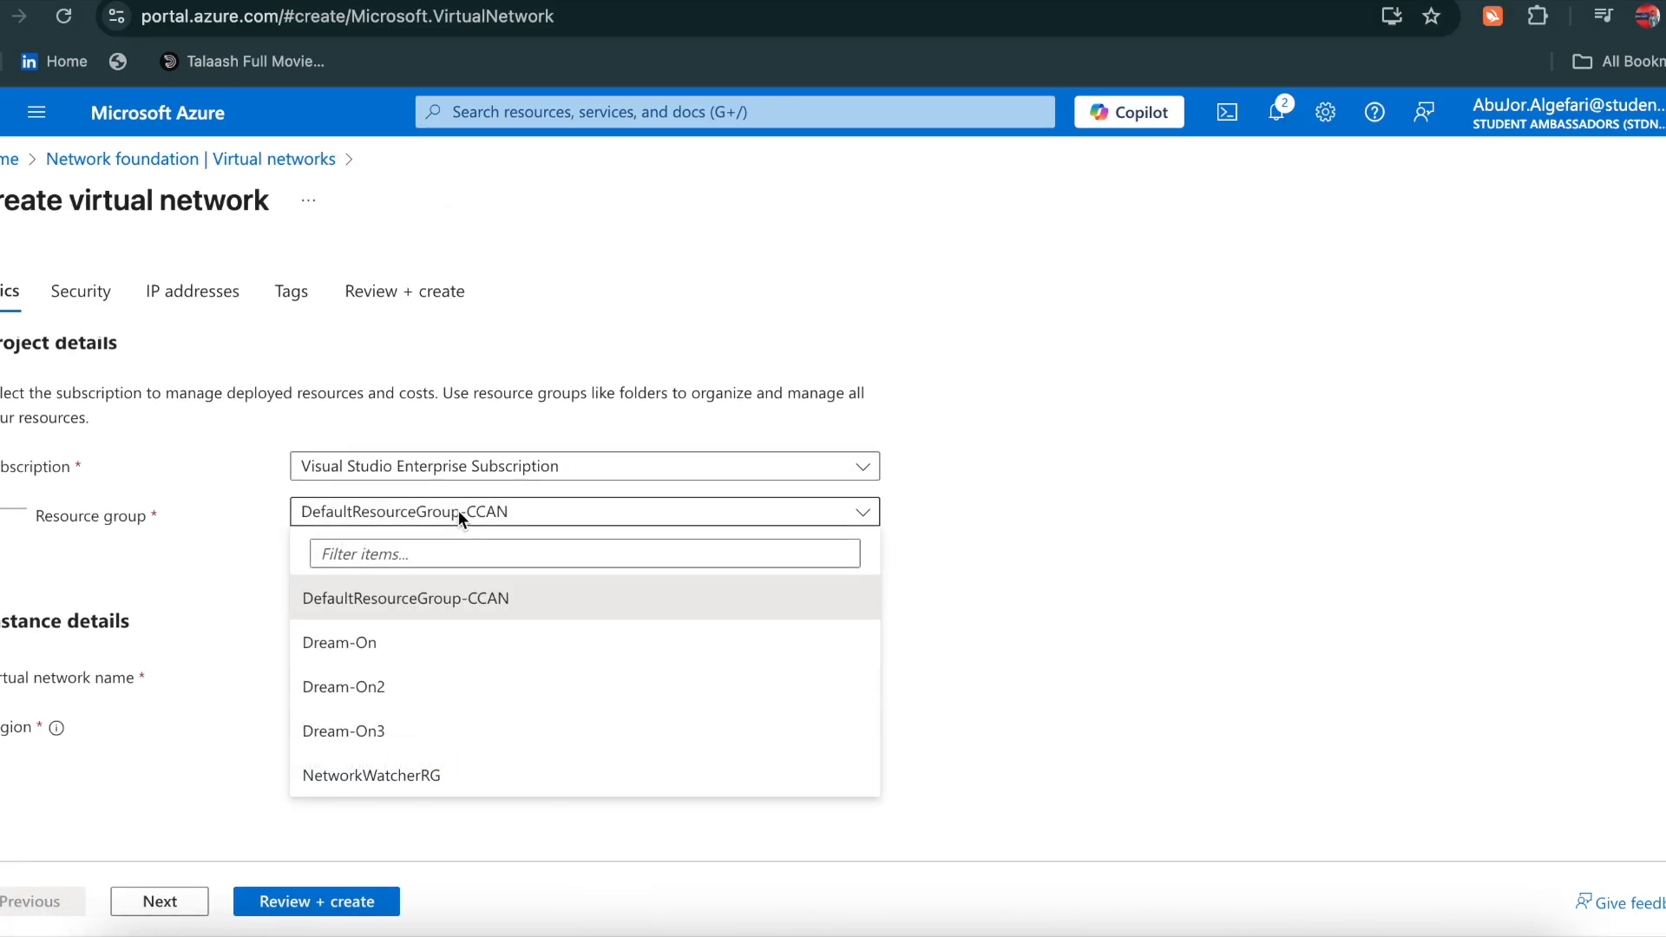
left_click(436, 686)
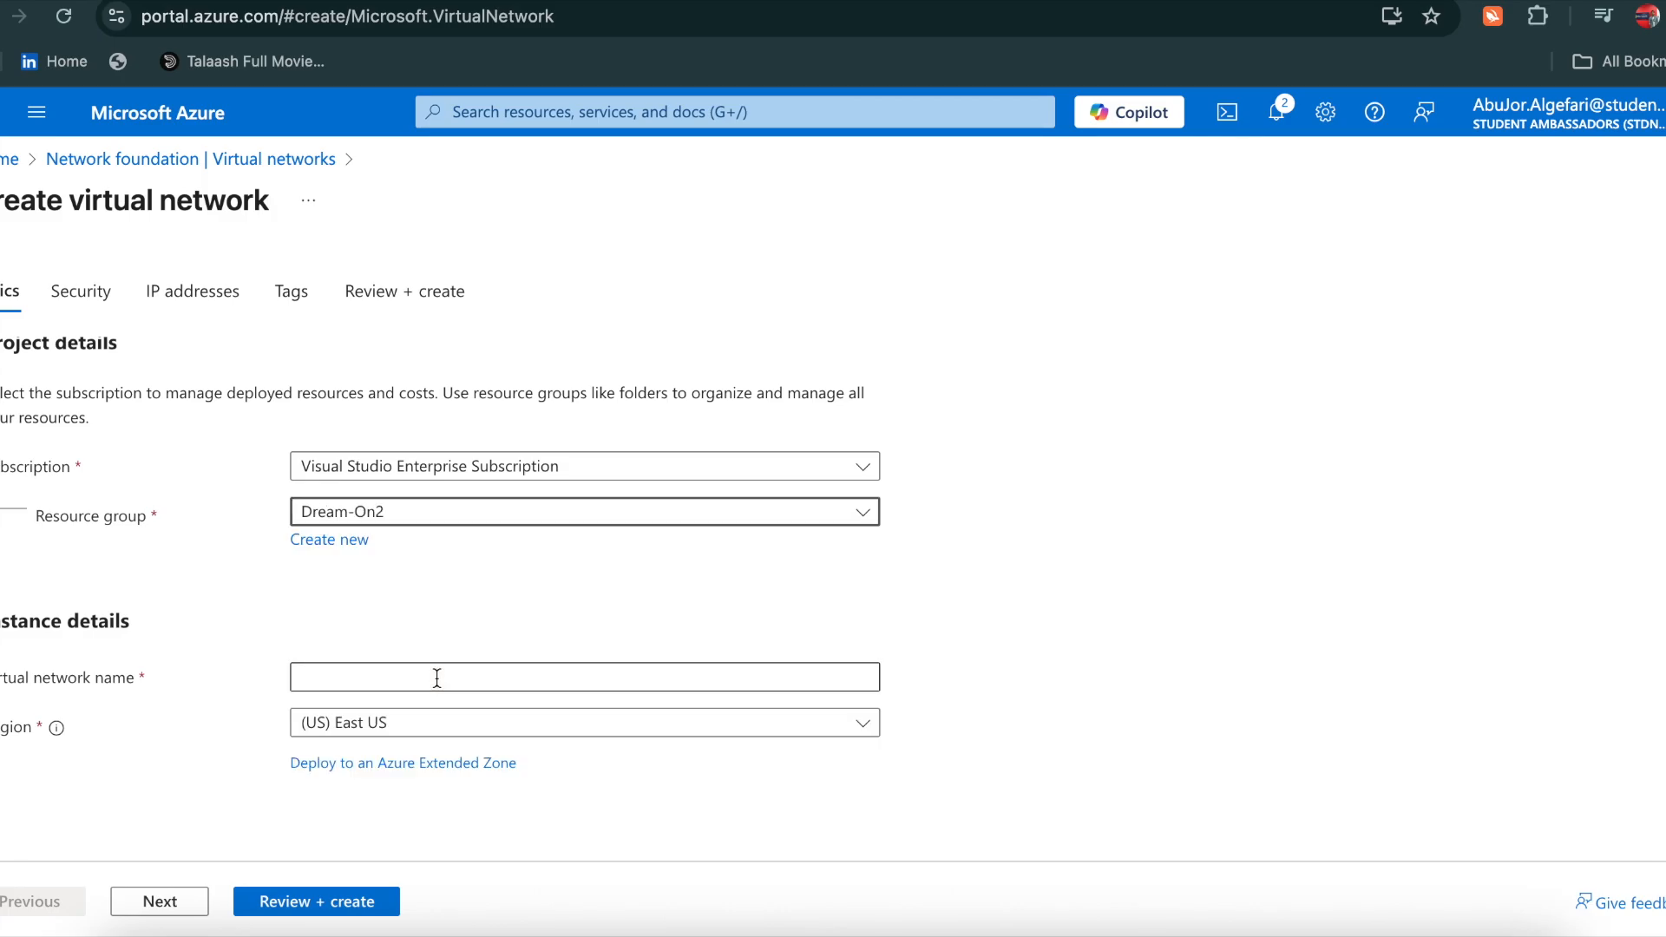
Name the virtual network Vnet1
left_click(419, 675)
type("vne")
key("BackSpace")
key("BackSpace")
type("Vnet1")
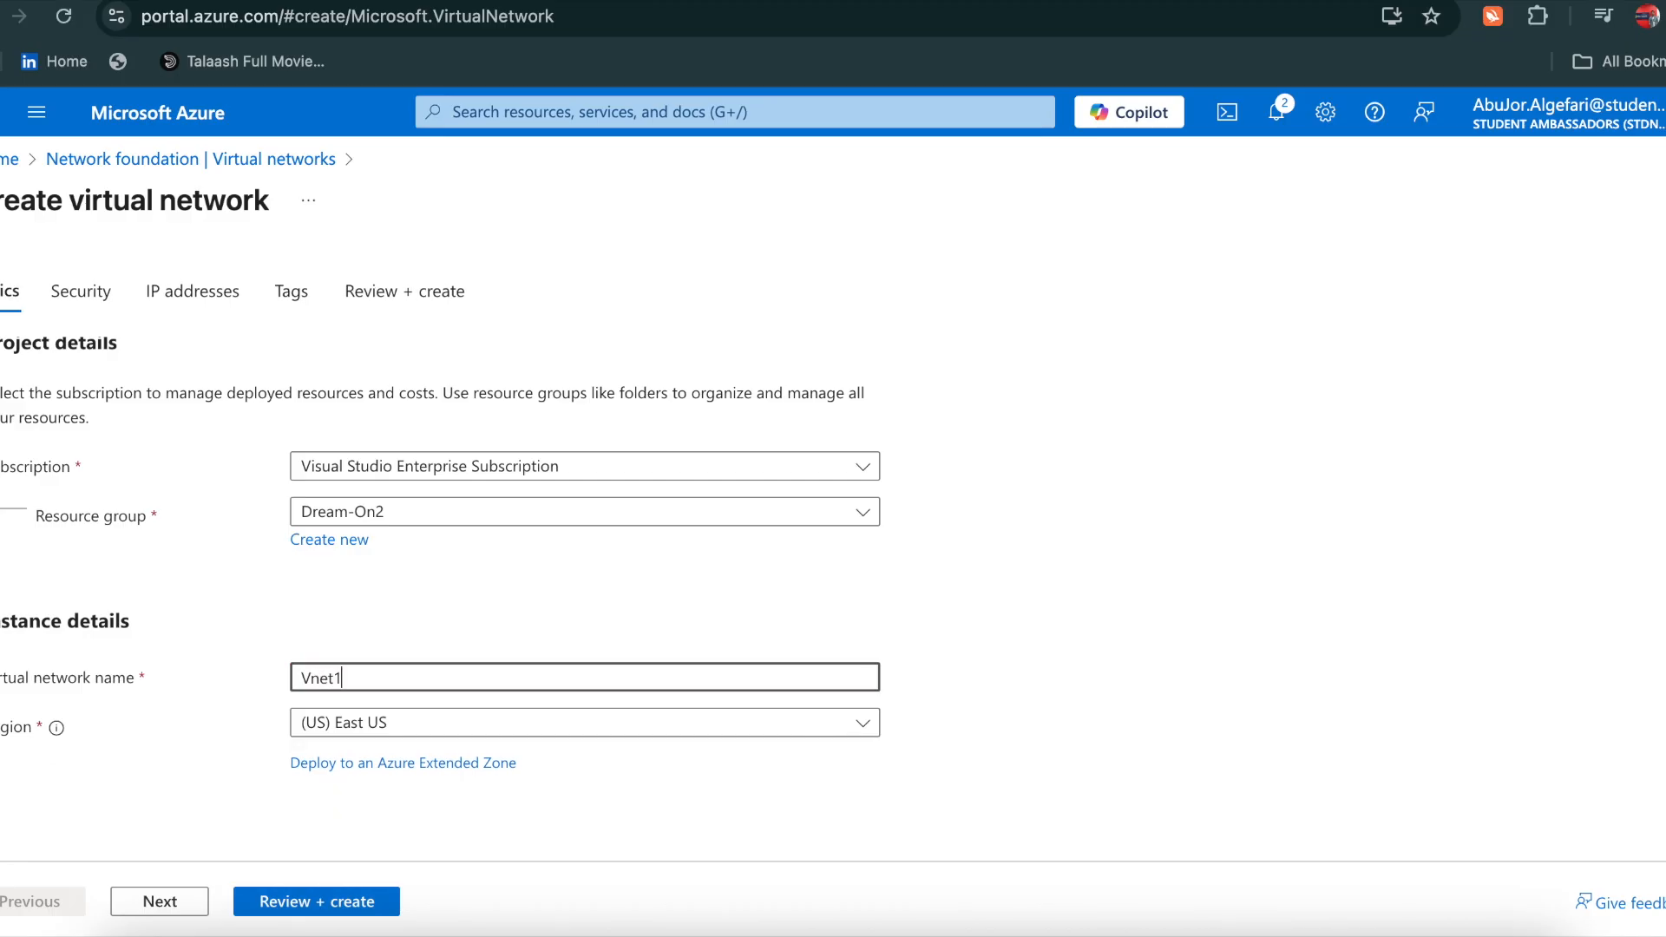
Delete the default subnet from the virtual network's IP address configuration
scroll(451, 817, "up", 2)
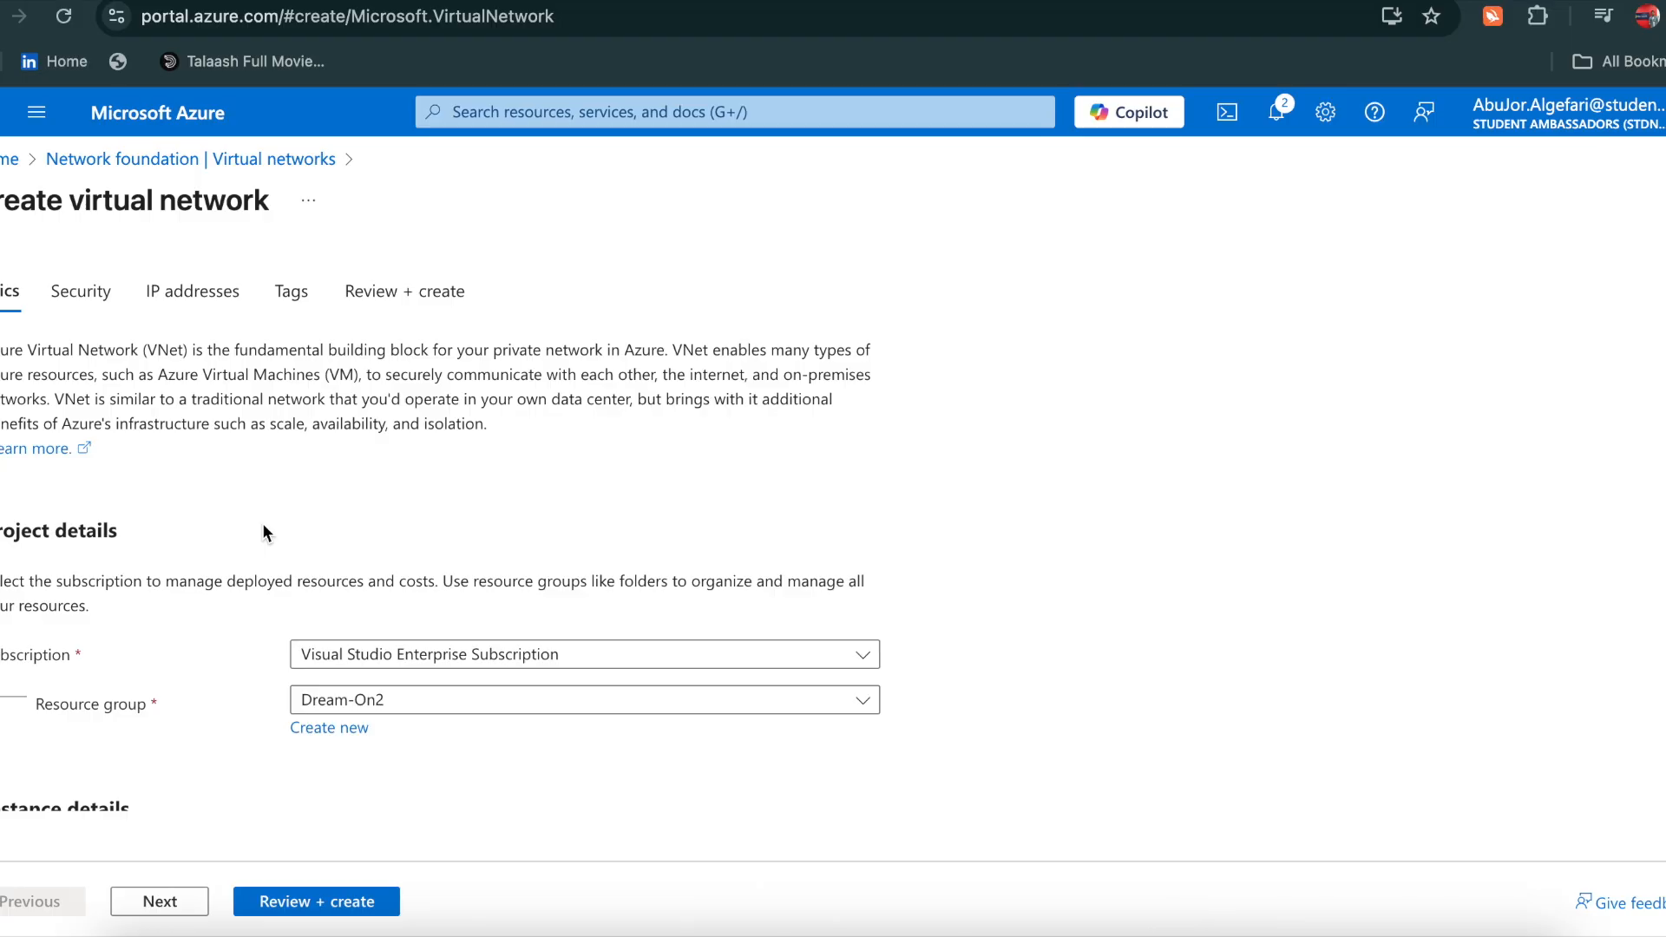
left_click(203, 299)
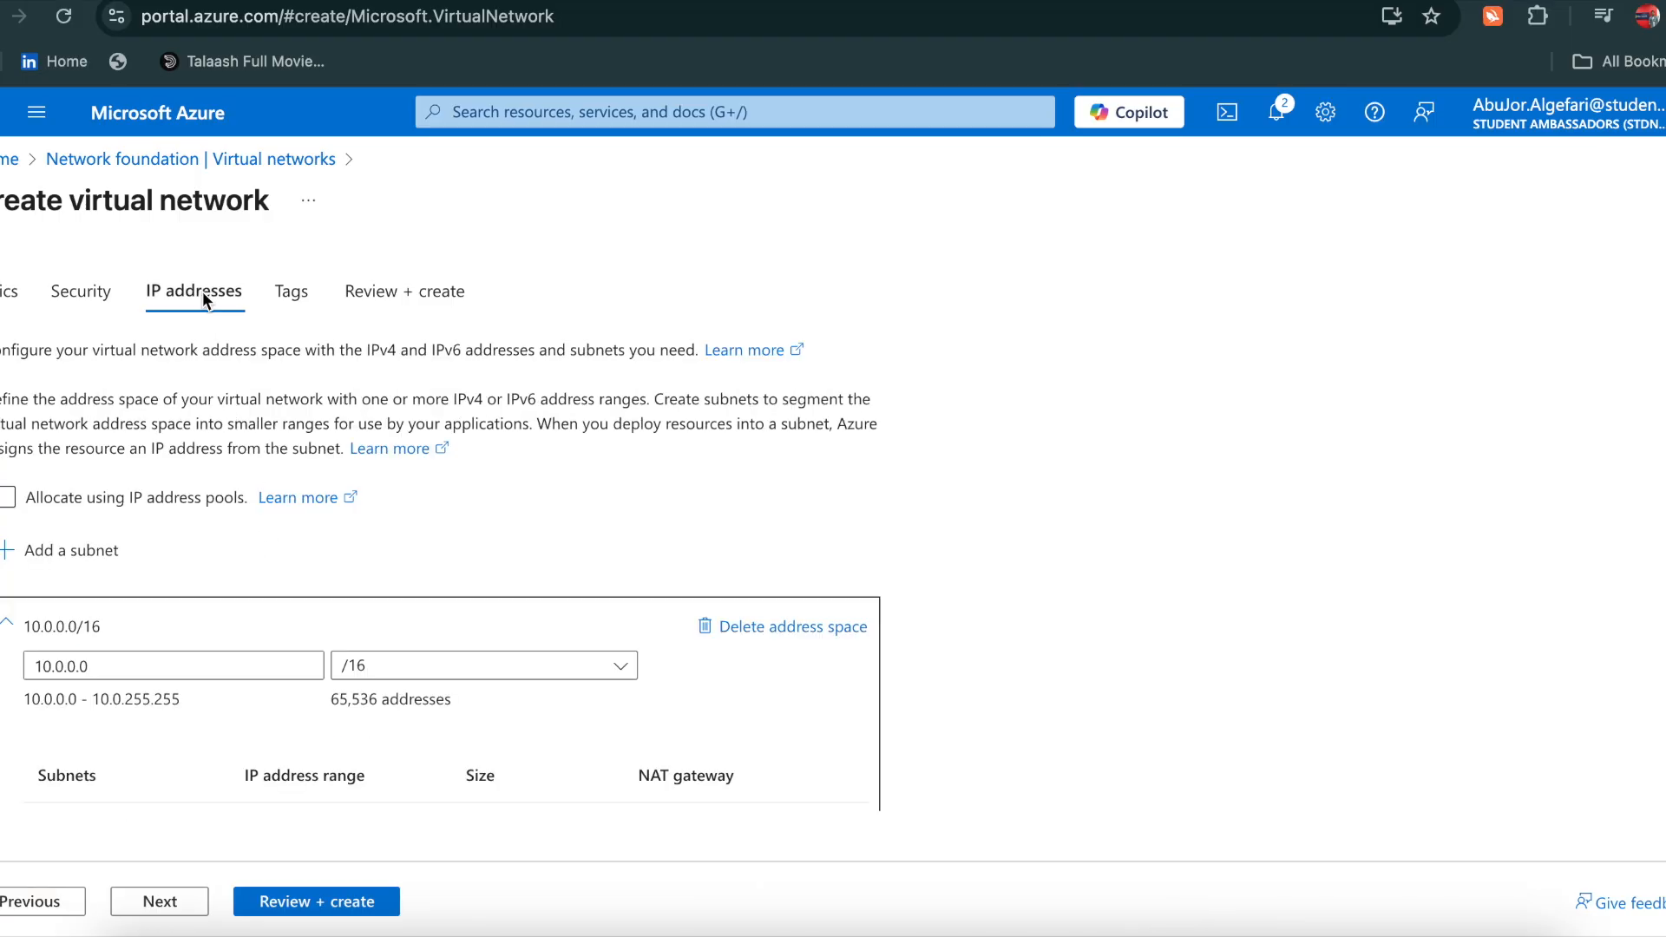
scroll(354, 481, "down", 2)
scroll(354, 481, "up", 2)
scroll(354, 481, "down", 2)
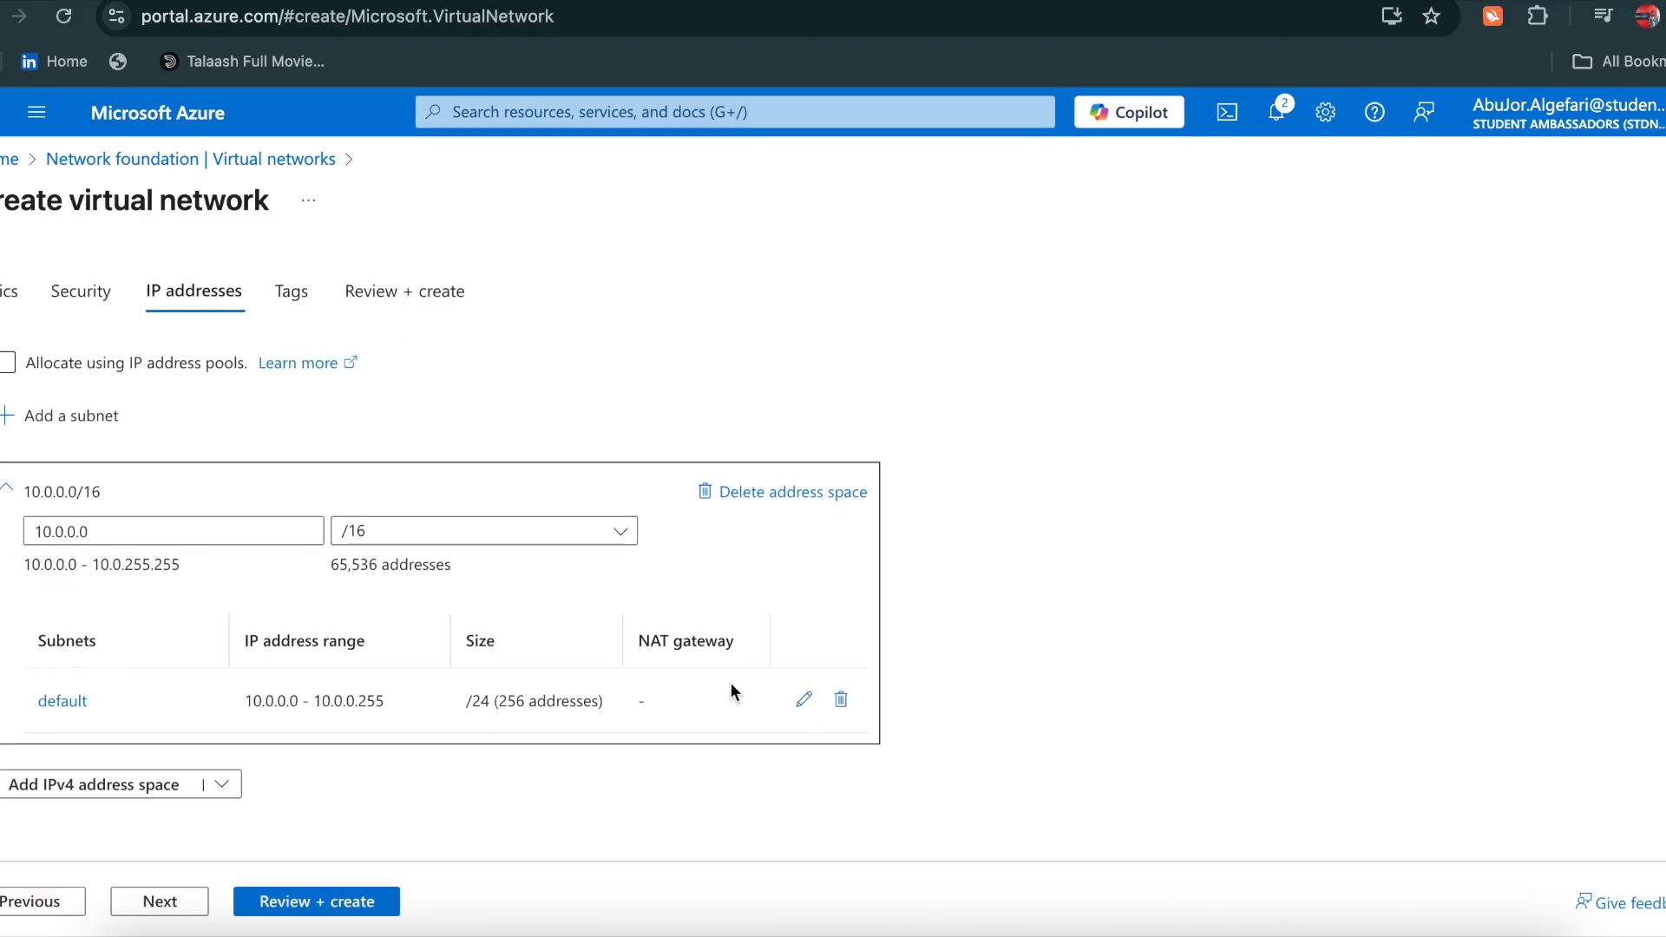
left_click(839, 700)
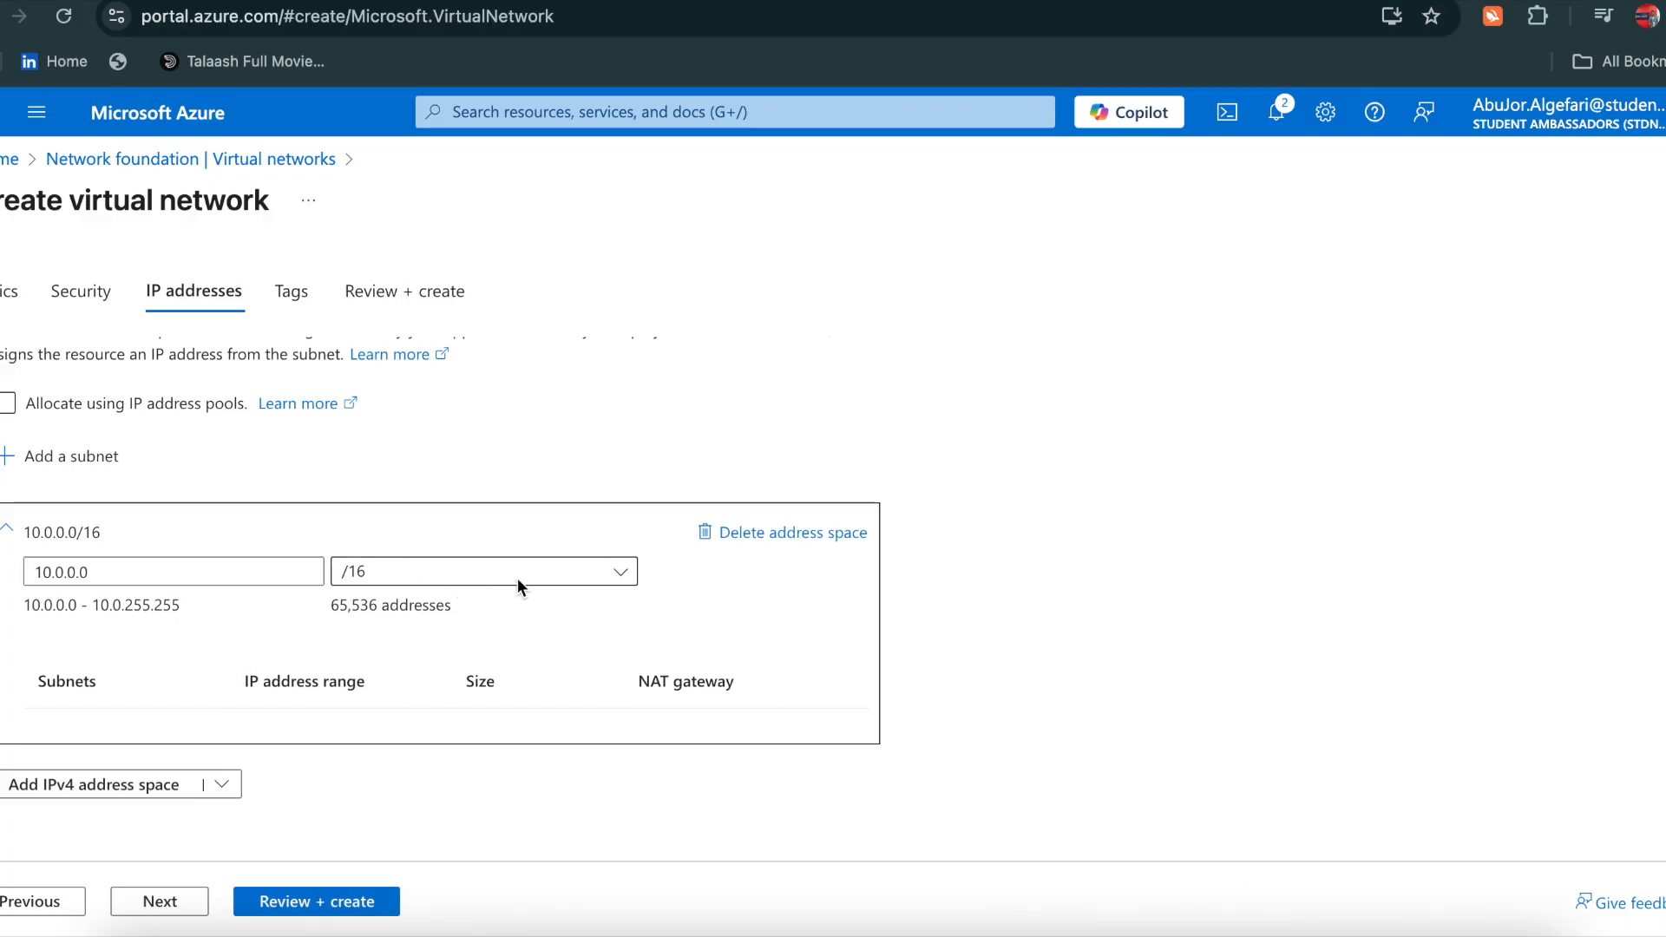
Set the virtual network's IPv4 address space to start at 10.1.0.0
left_click(61, 569)
key("BackSpace")
type("1")
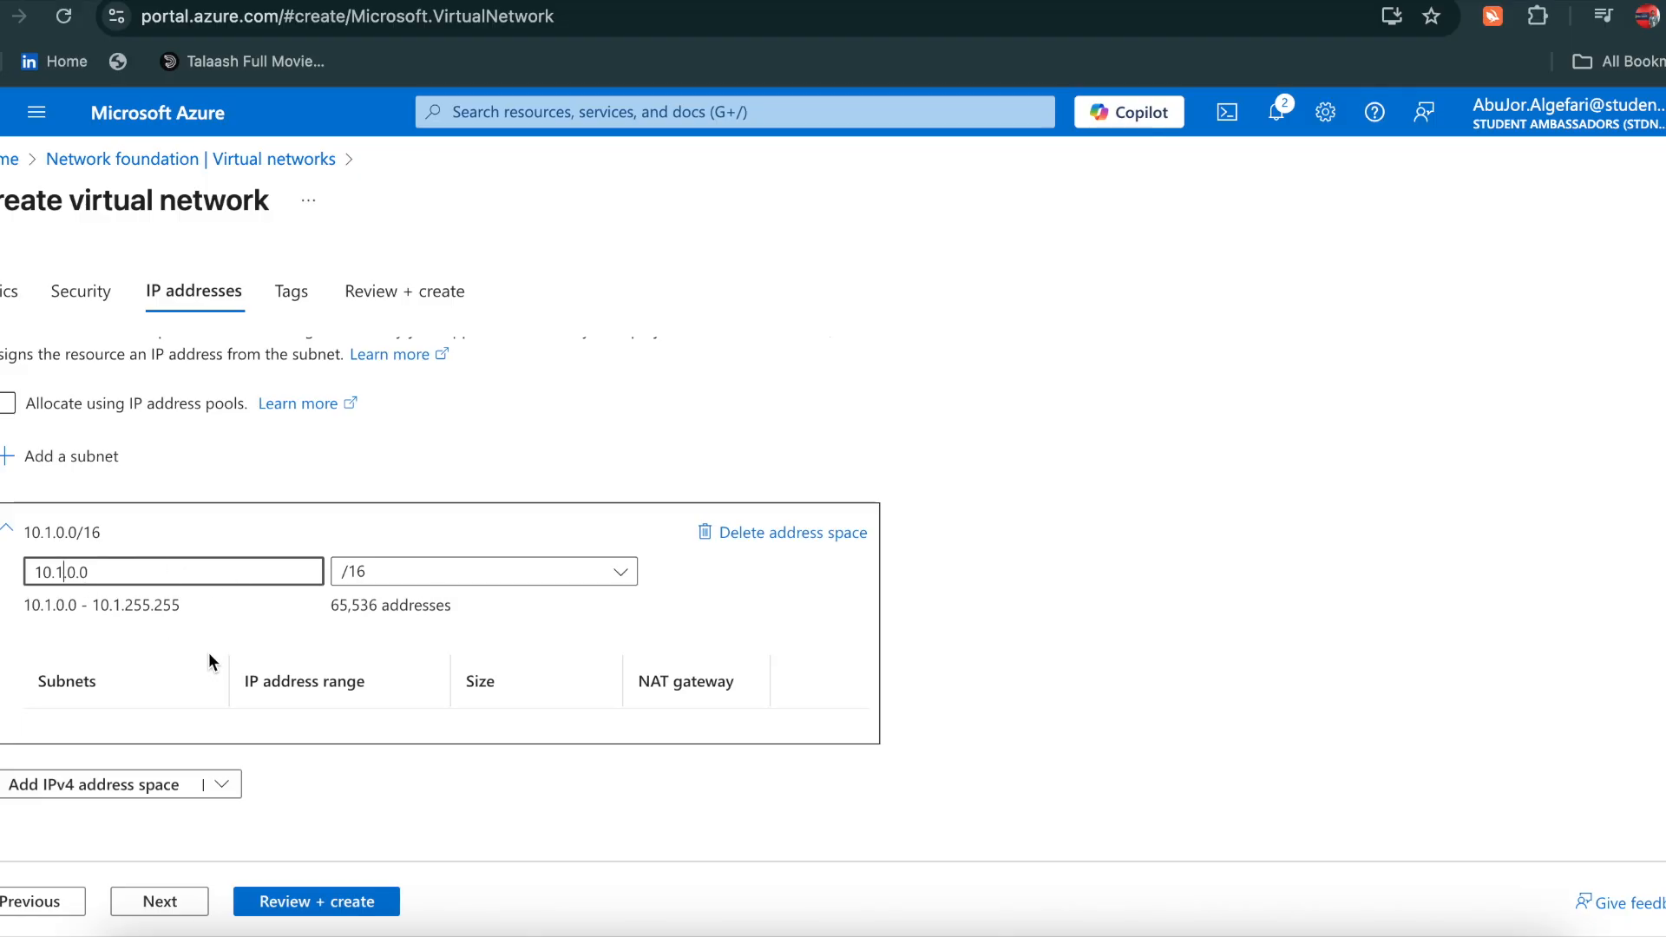
Add a subnet named Subnet1 with starting address 10.1.1.0 to the virtual network
left_click(9, 460)
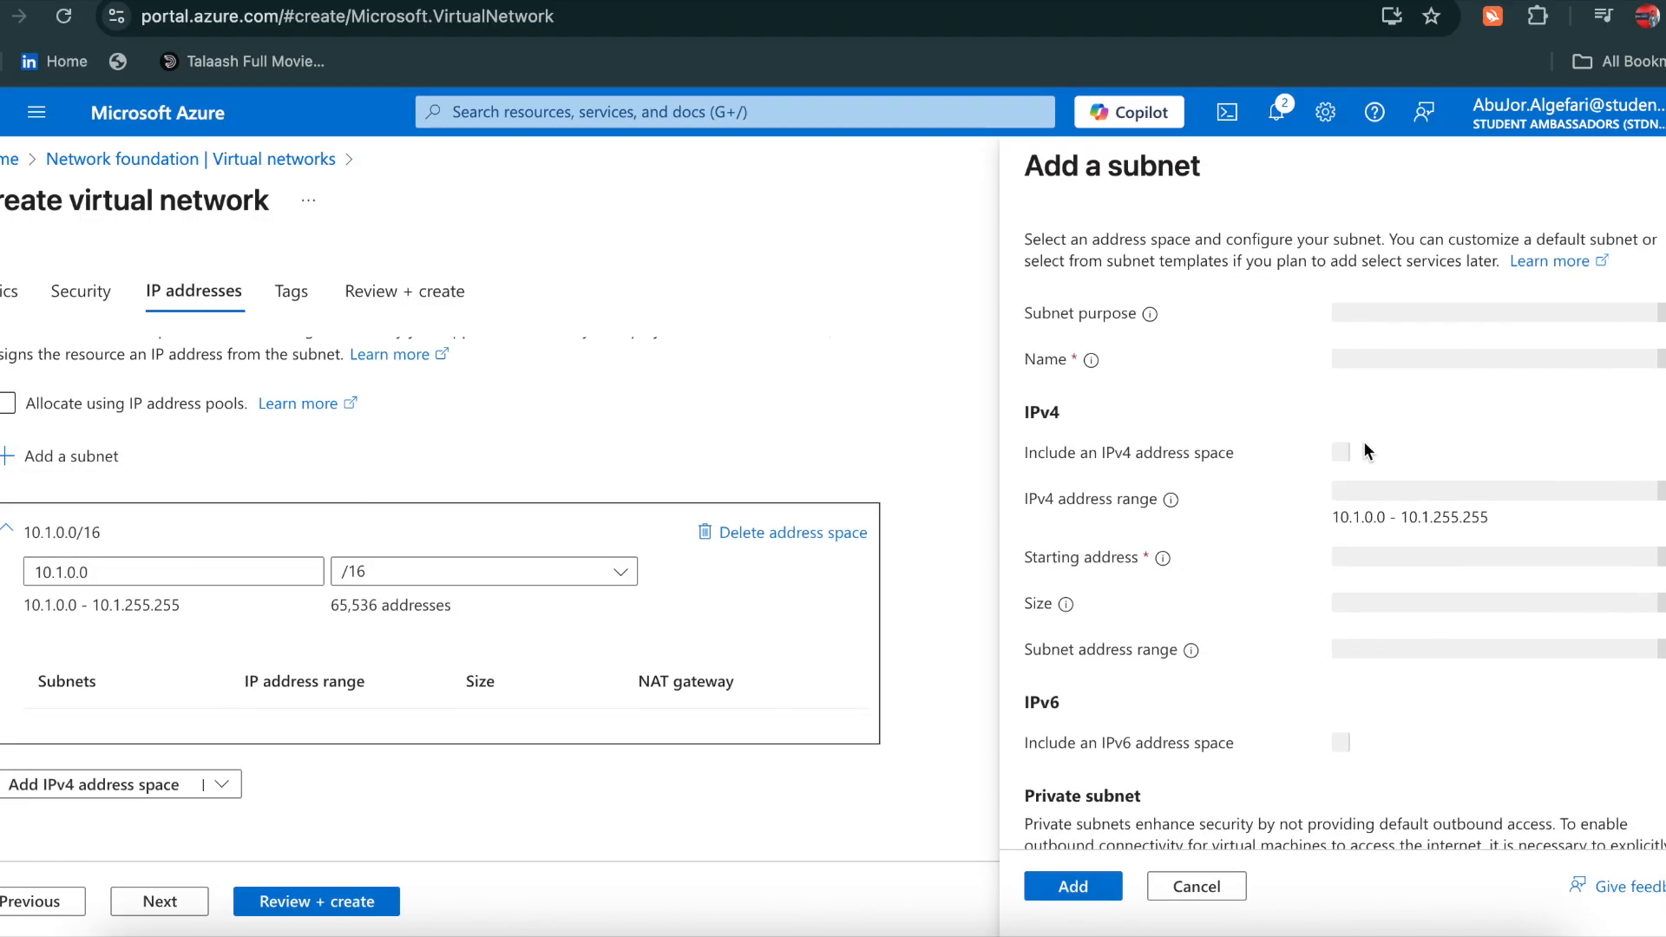
left_click_drag(1404, 359, 1261, 357)
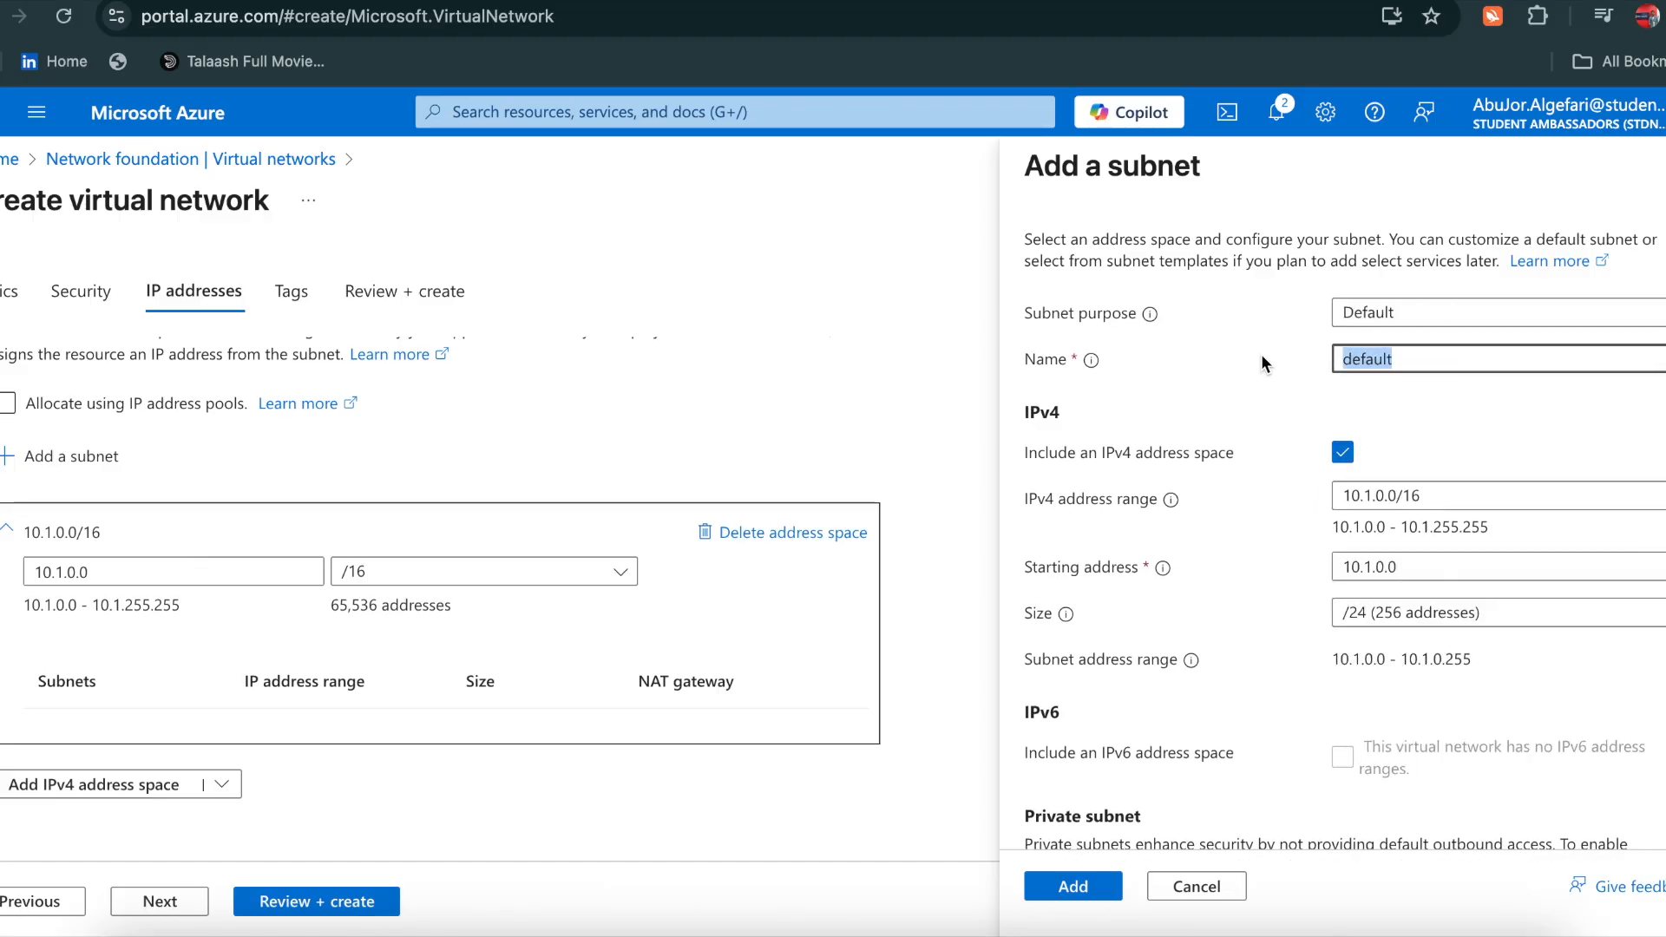
key("BackSpace")
type("Subnet1")
scroll(1385, 510, "down", 1)
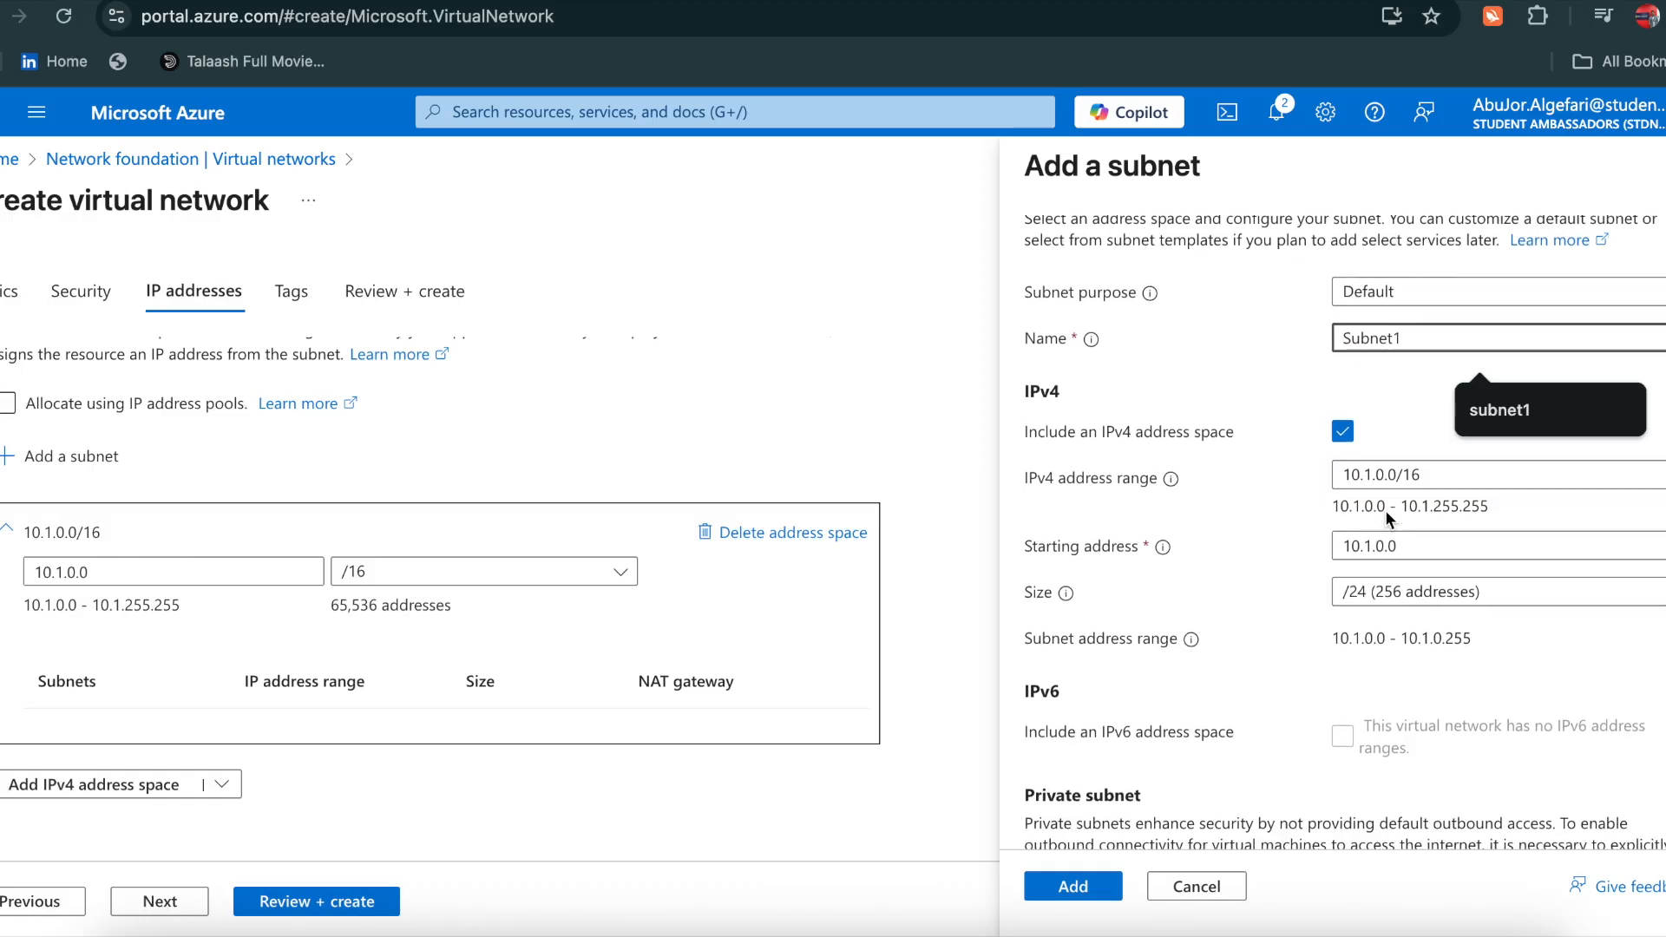
scroll(1385, 511, "down", 3)
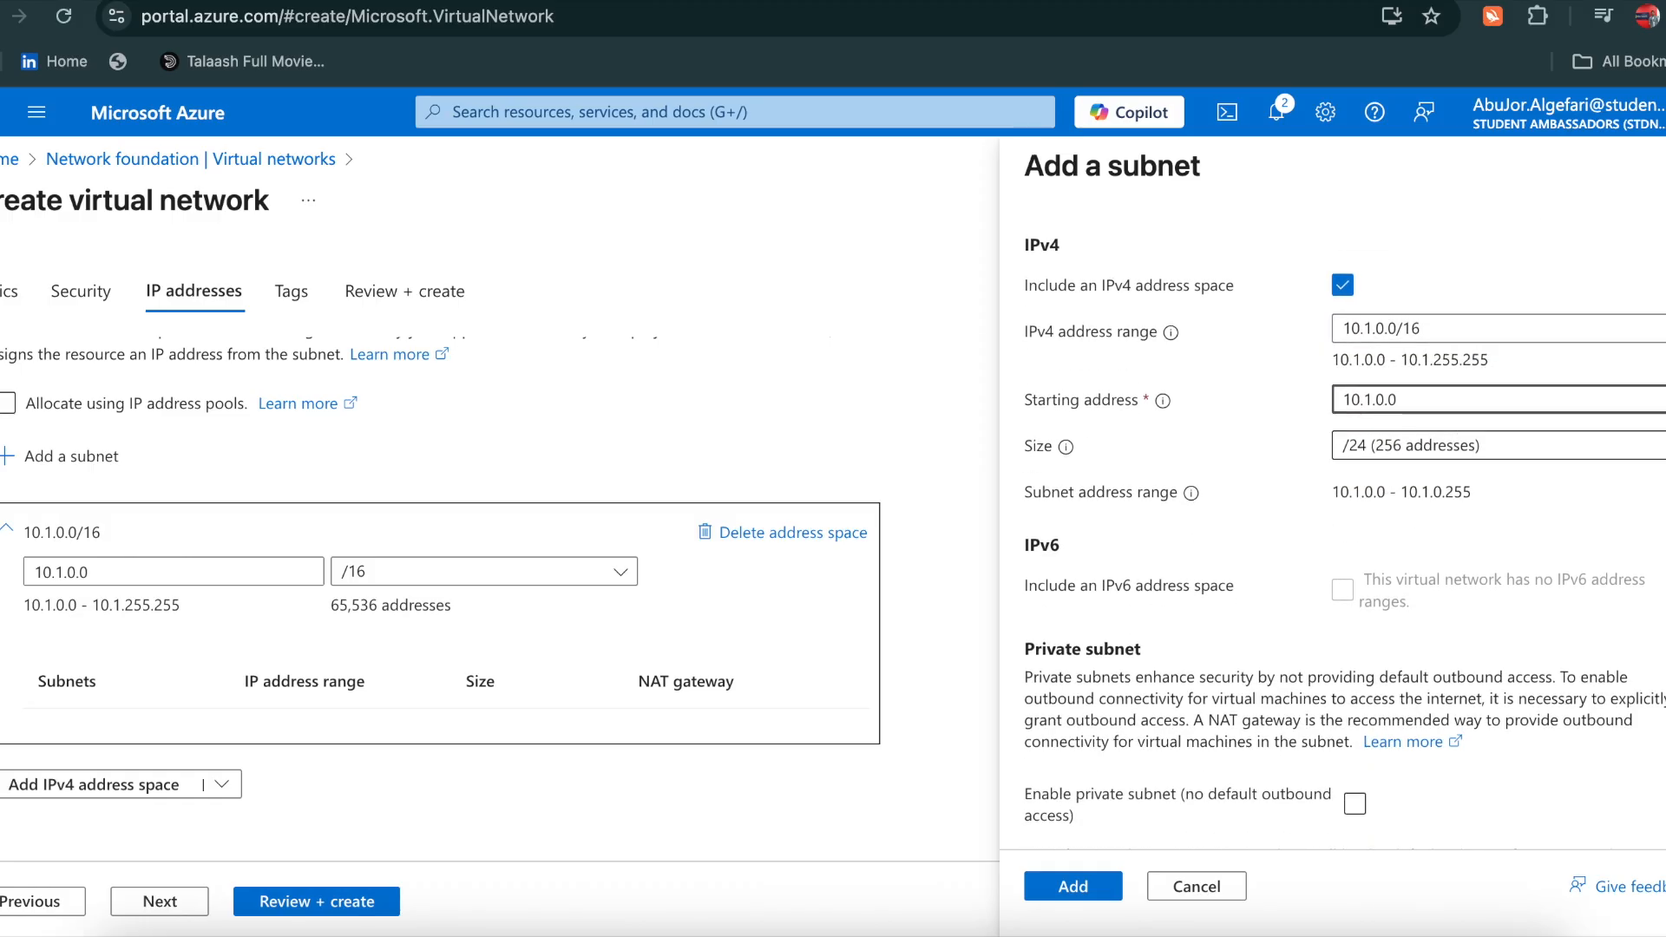
key("BackSpace")
type("1")
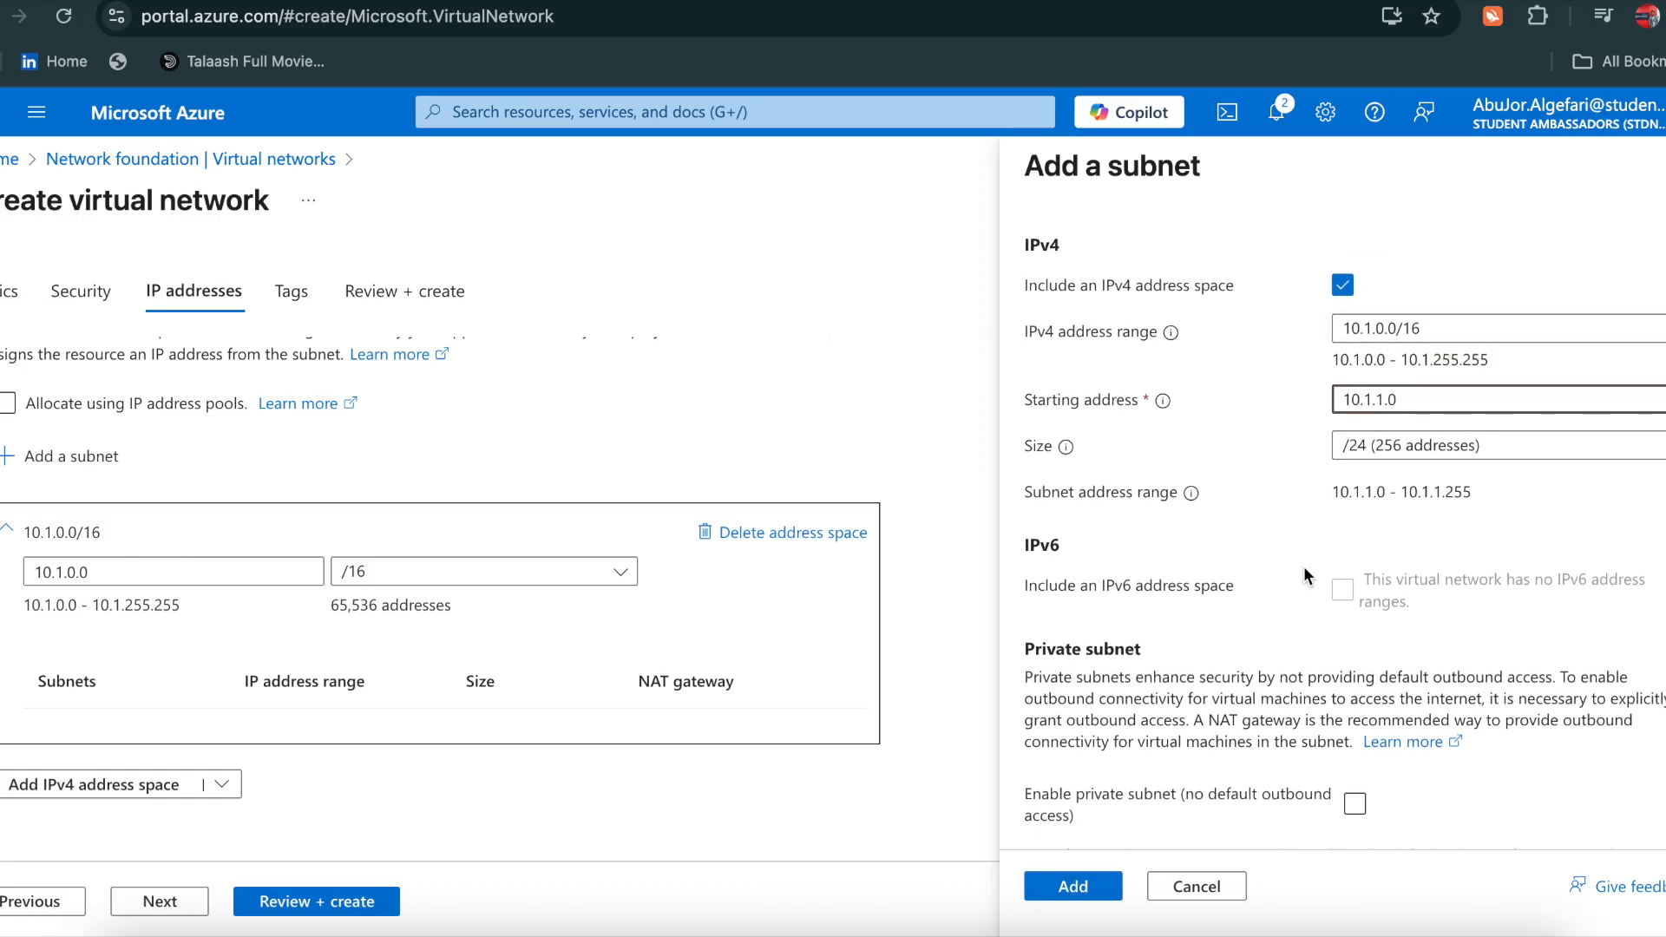
scroll(1305, 575, "down", 8)
scroll(1305, 576, "up", 10)
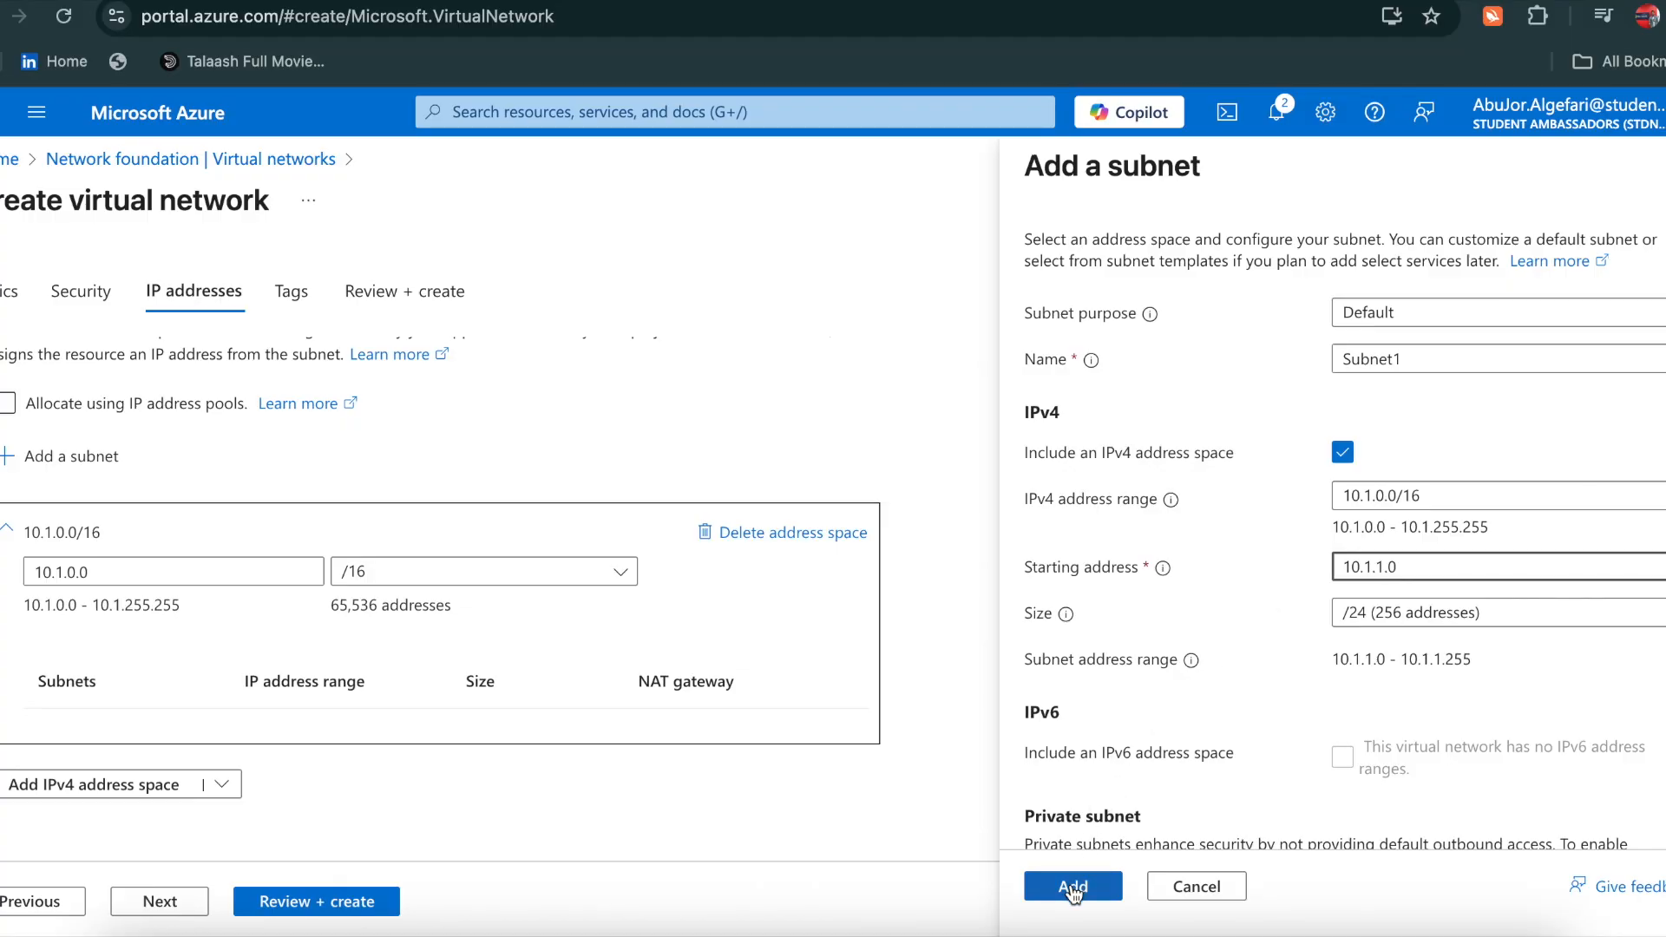
left_click(1073, 887)
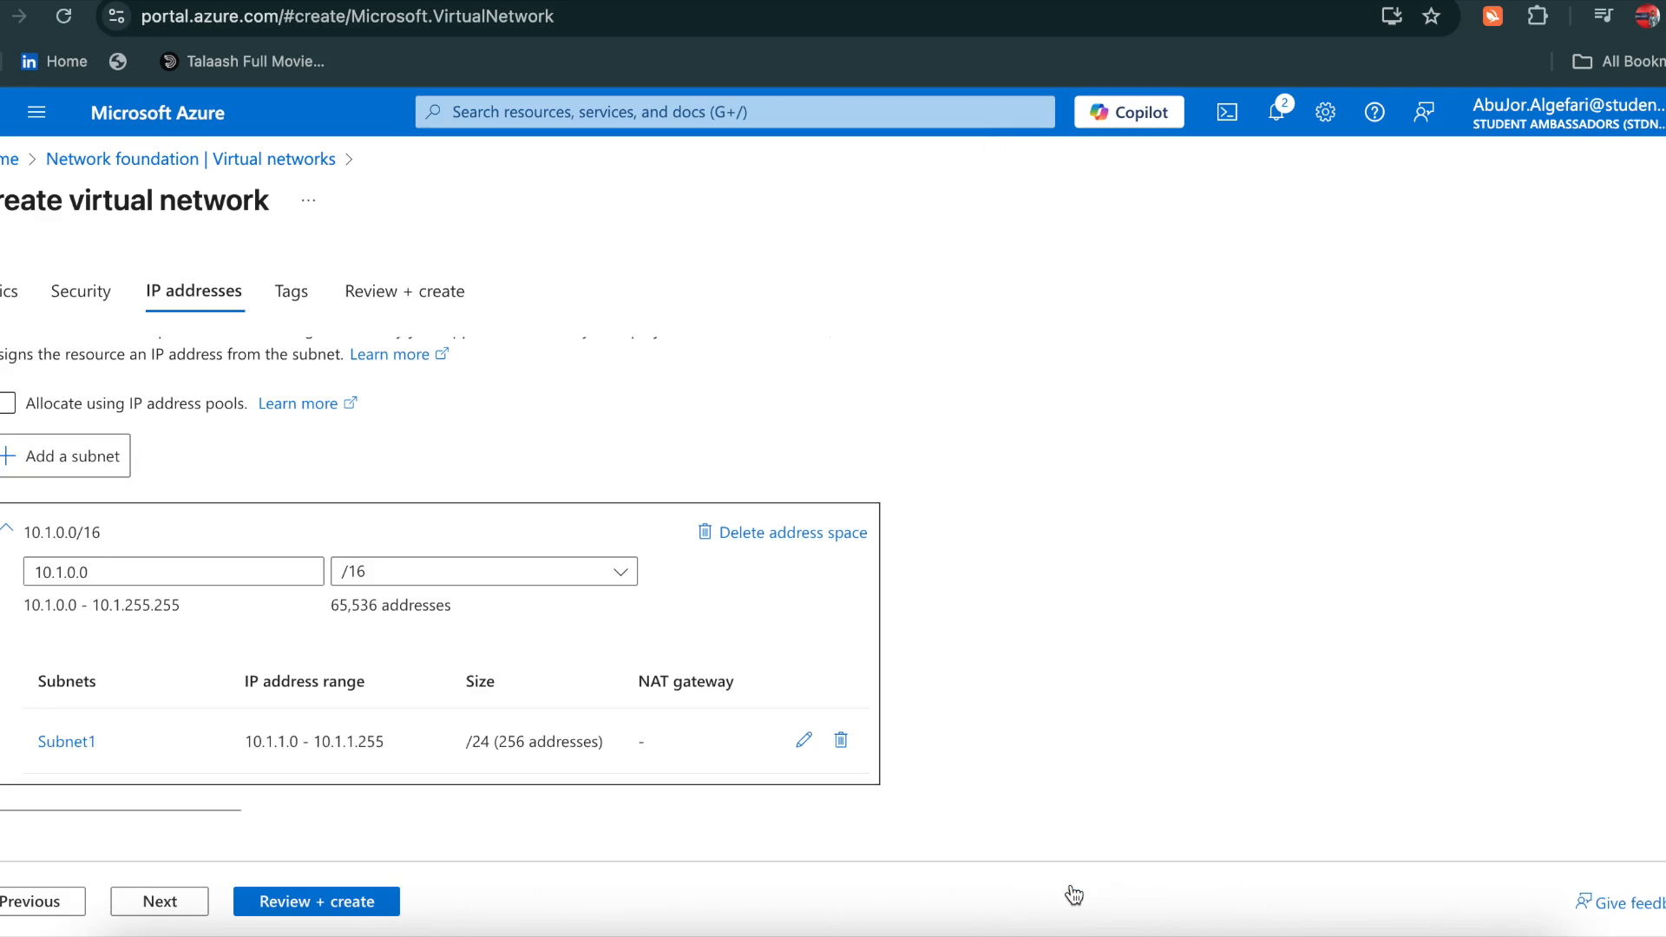
Add a second subnet named Subnet2 with starting address 10.1.2.0
left_click(63, 455)
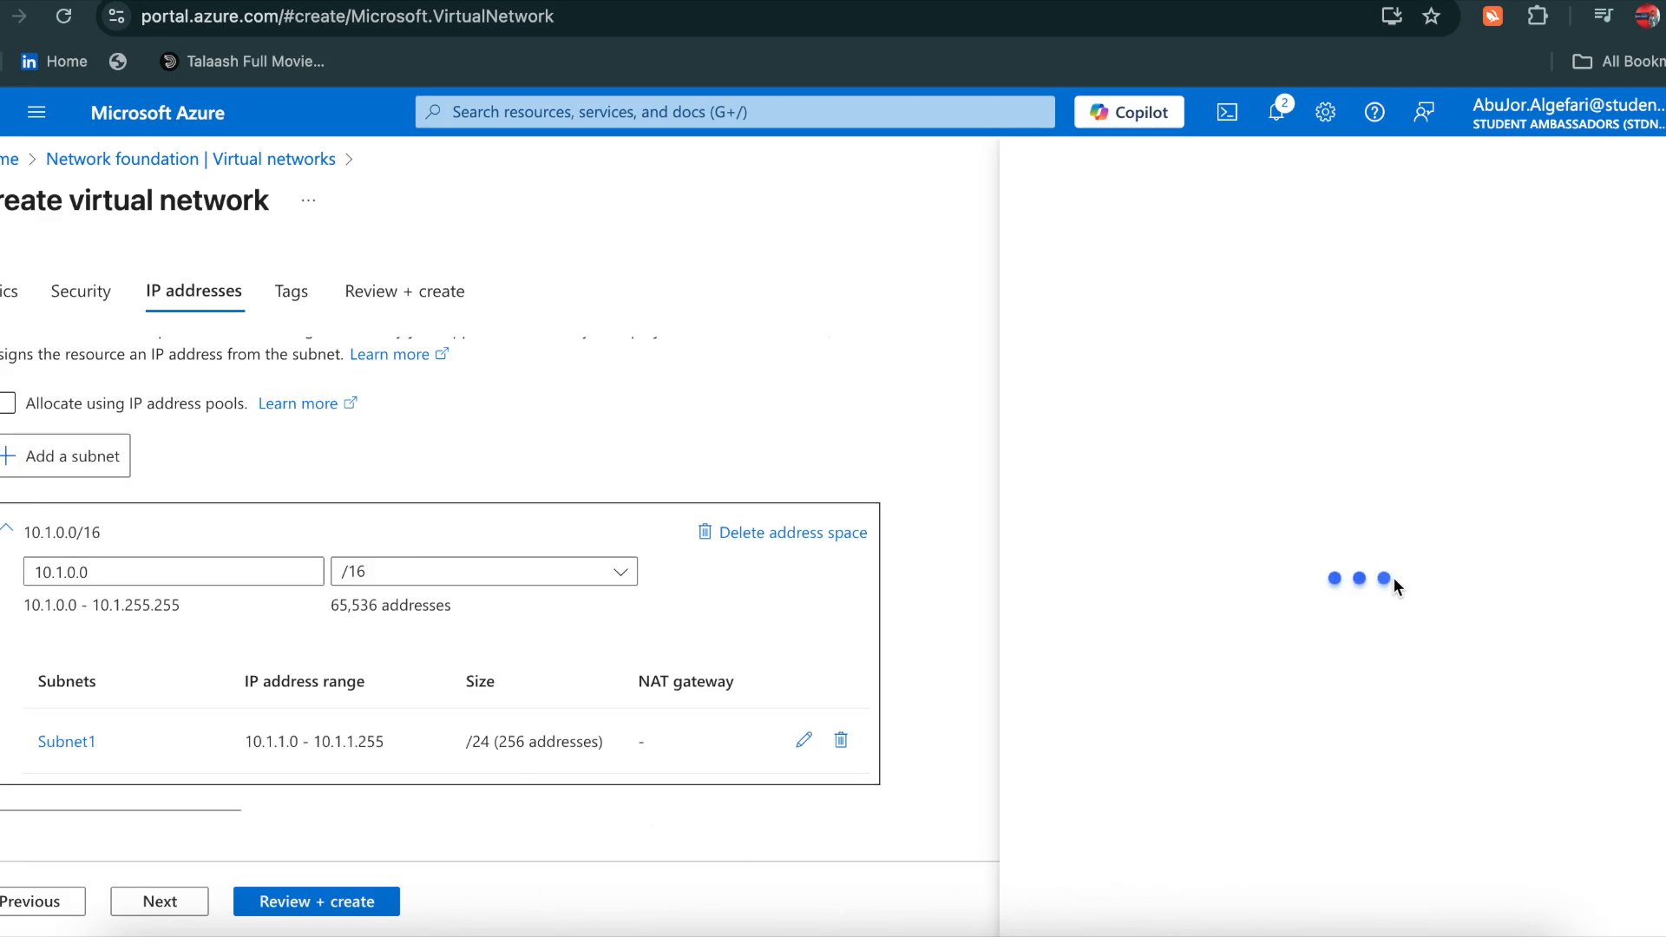
left_click_drag(1440, 365, 1366, 360)
key("BackSpace")
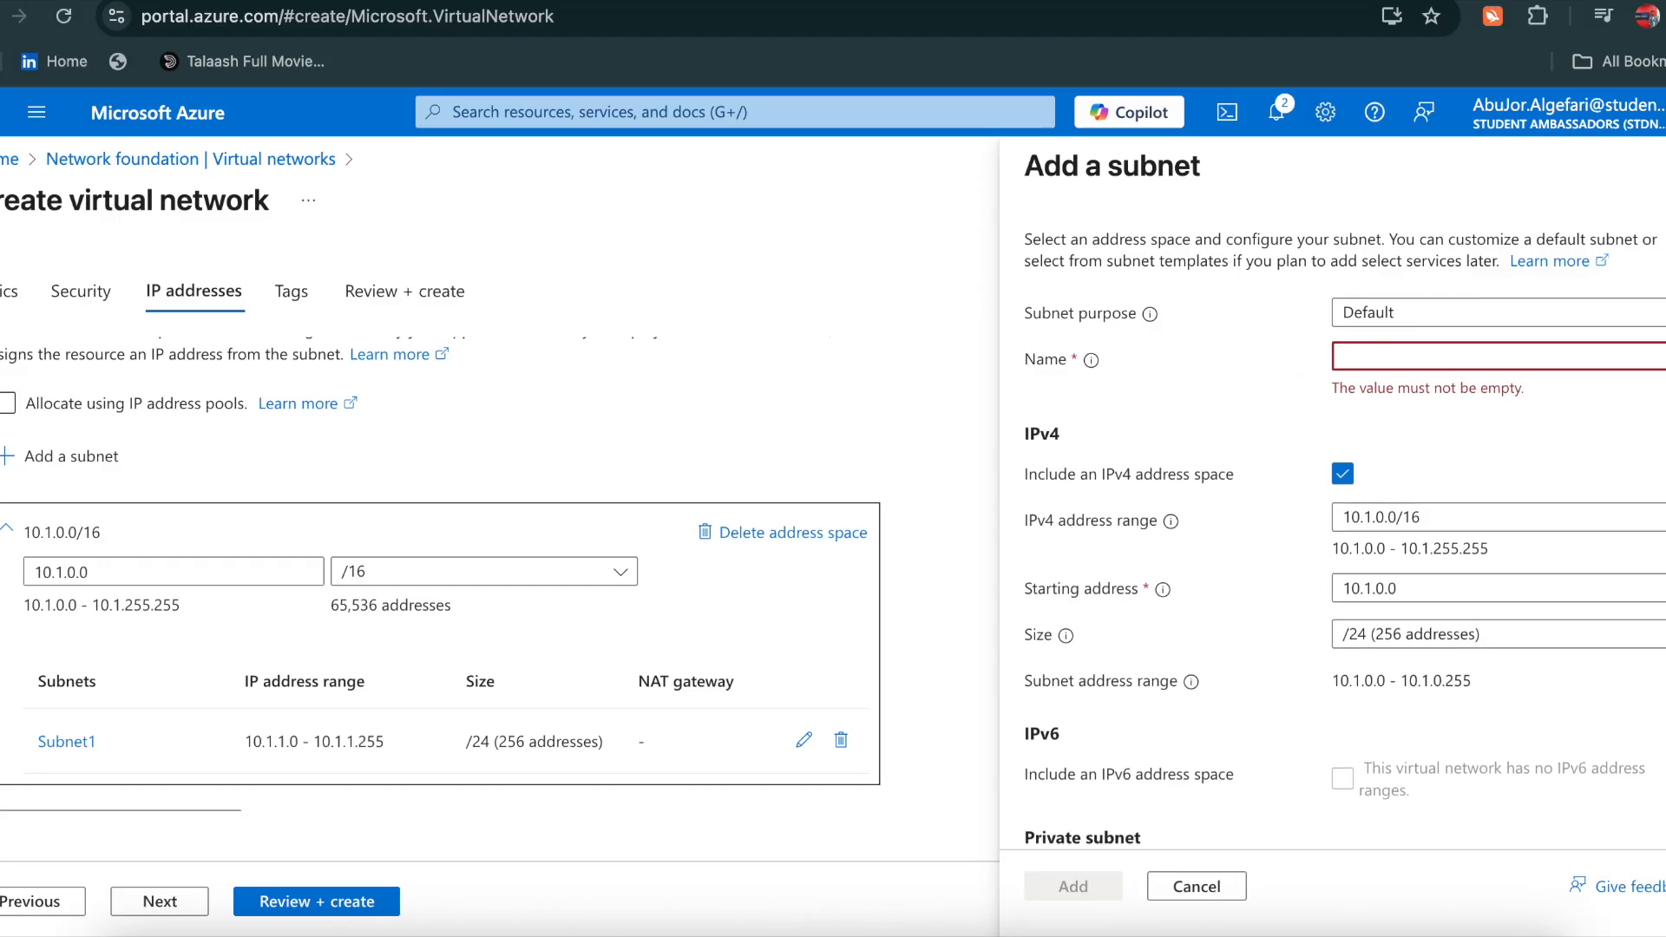
type("Subnet2")
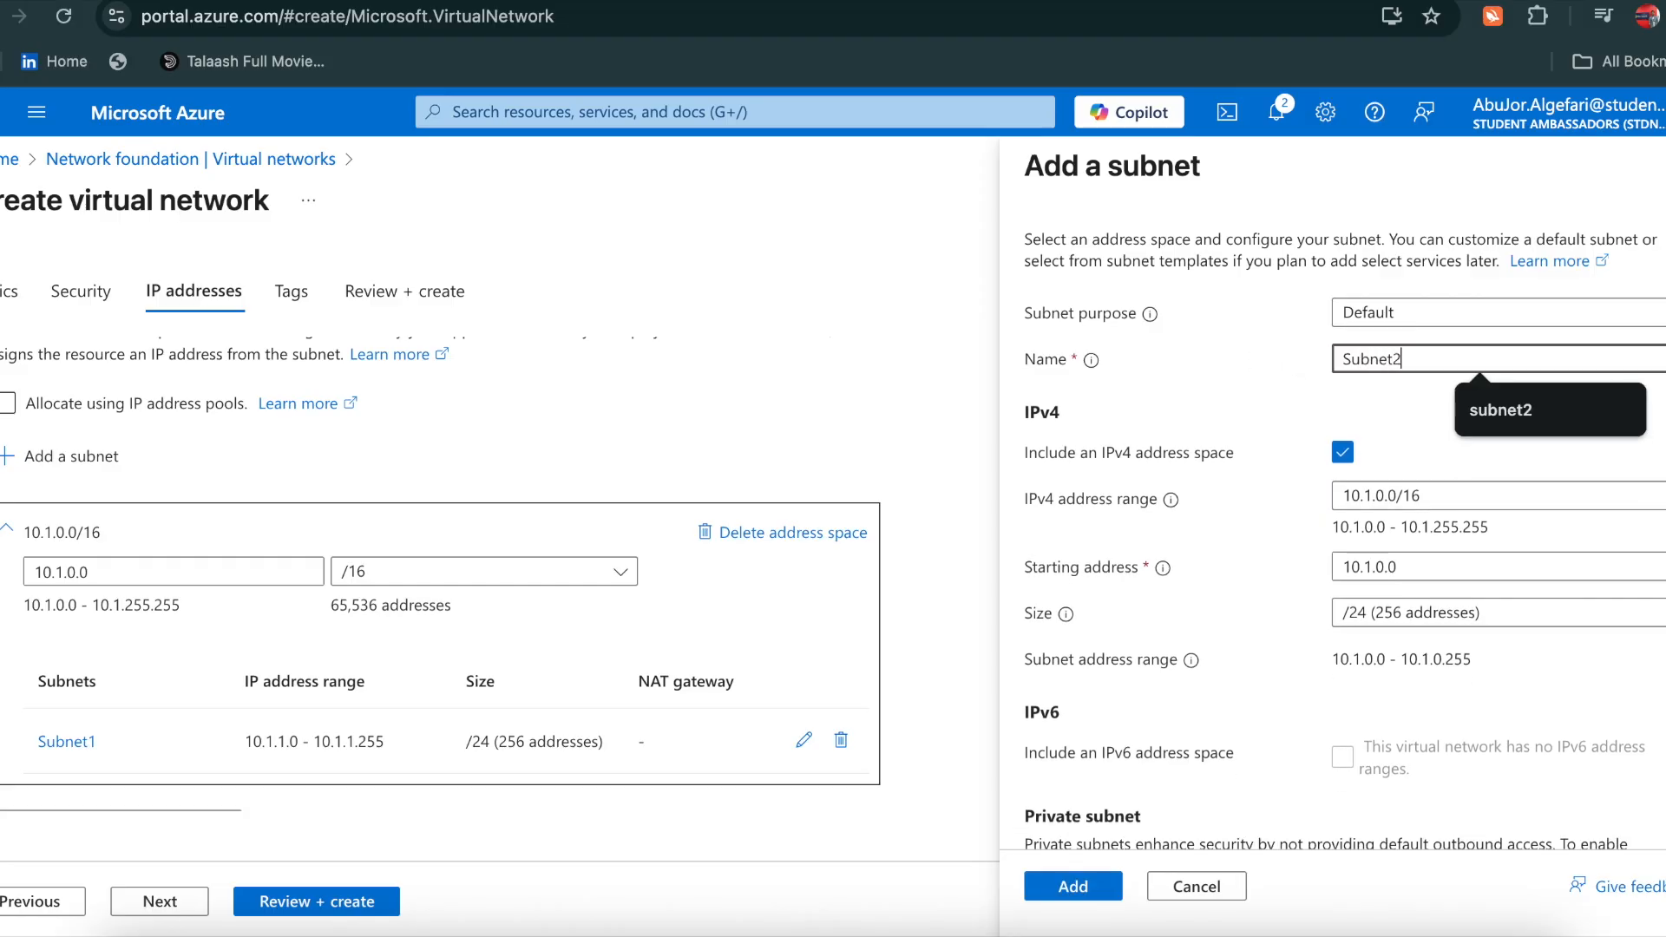
left_click(1376, 566)
key("BackSpace")
type("2")
scroll(1315, 680, "down", 3)
scroll(1314, 696, "up", 3)
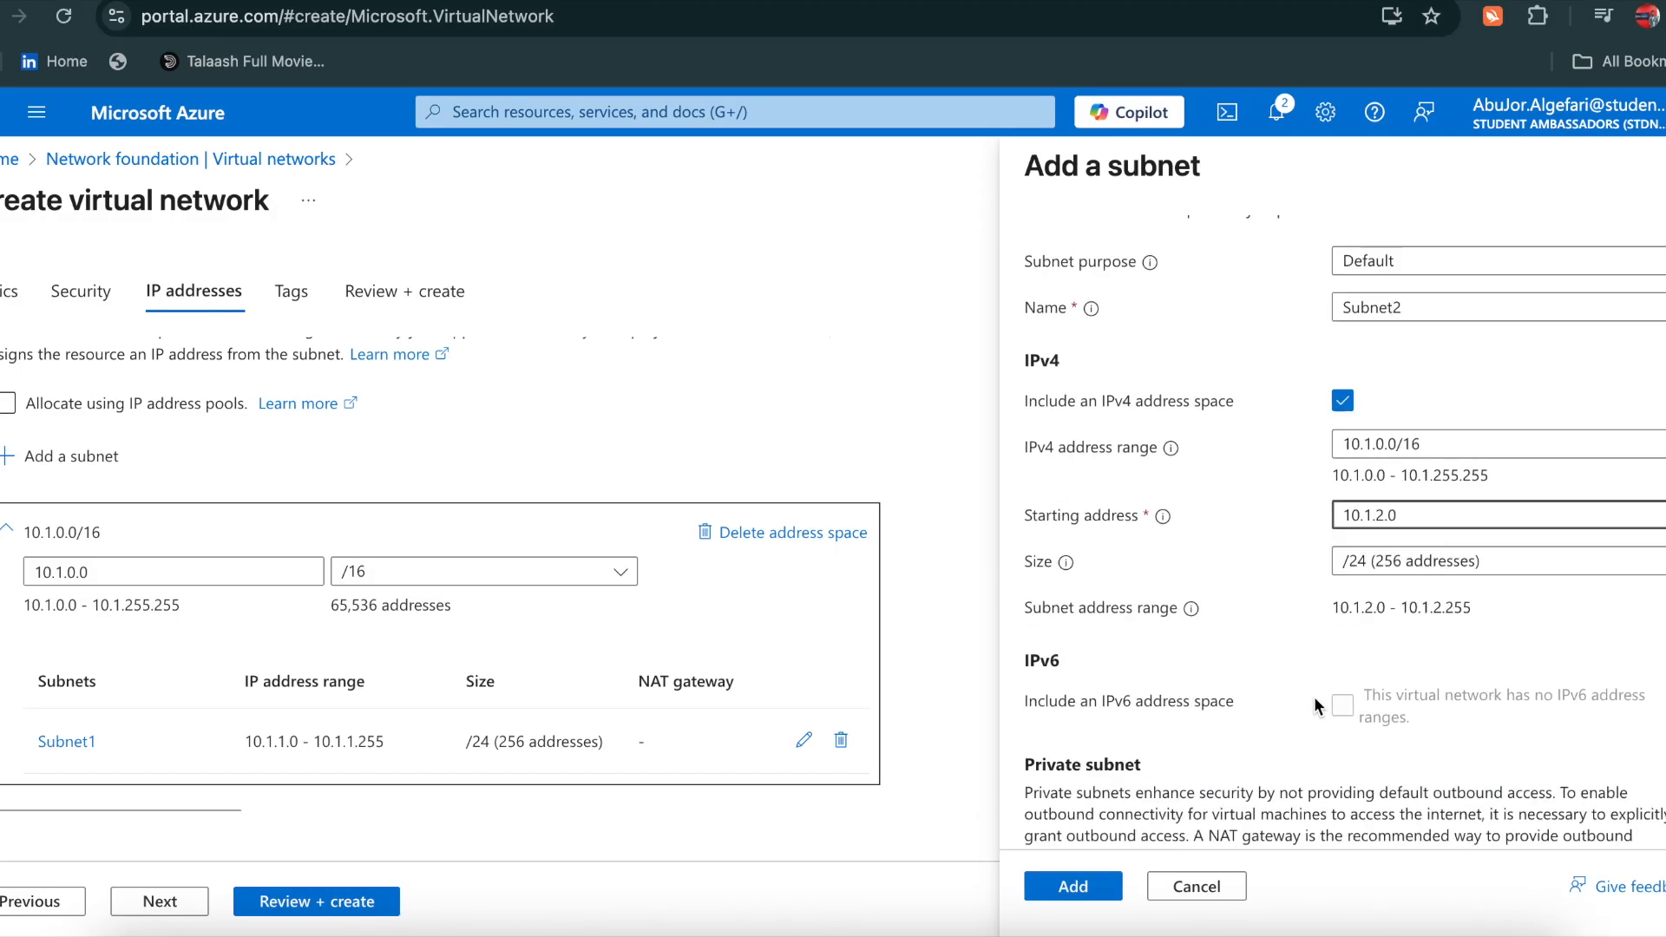
left_click(1076, 886)
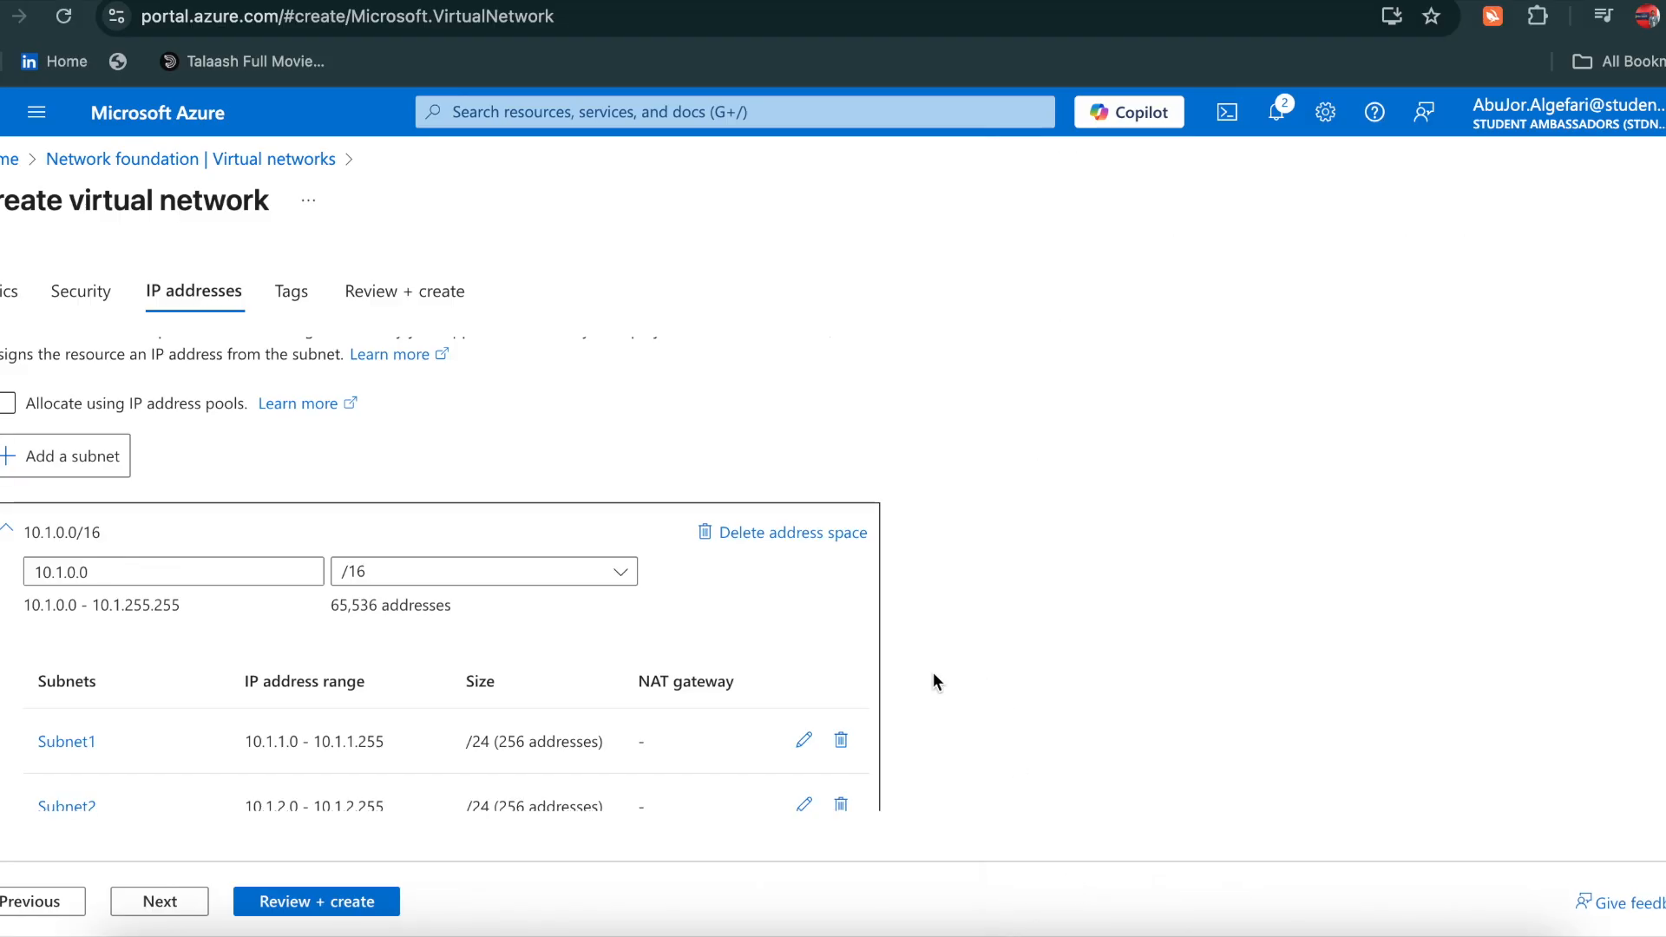
Review the virtual network configuration and create Vnet1 in resource group Dream-On2
scroll(805, 744, "down", 1)
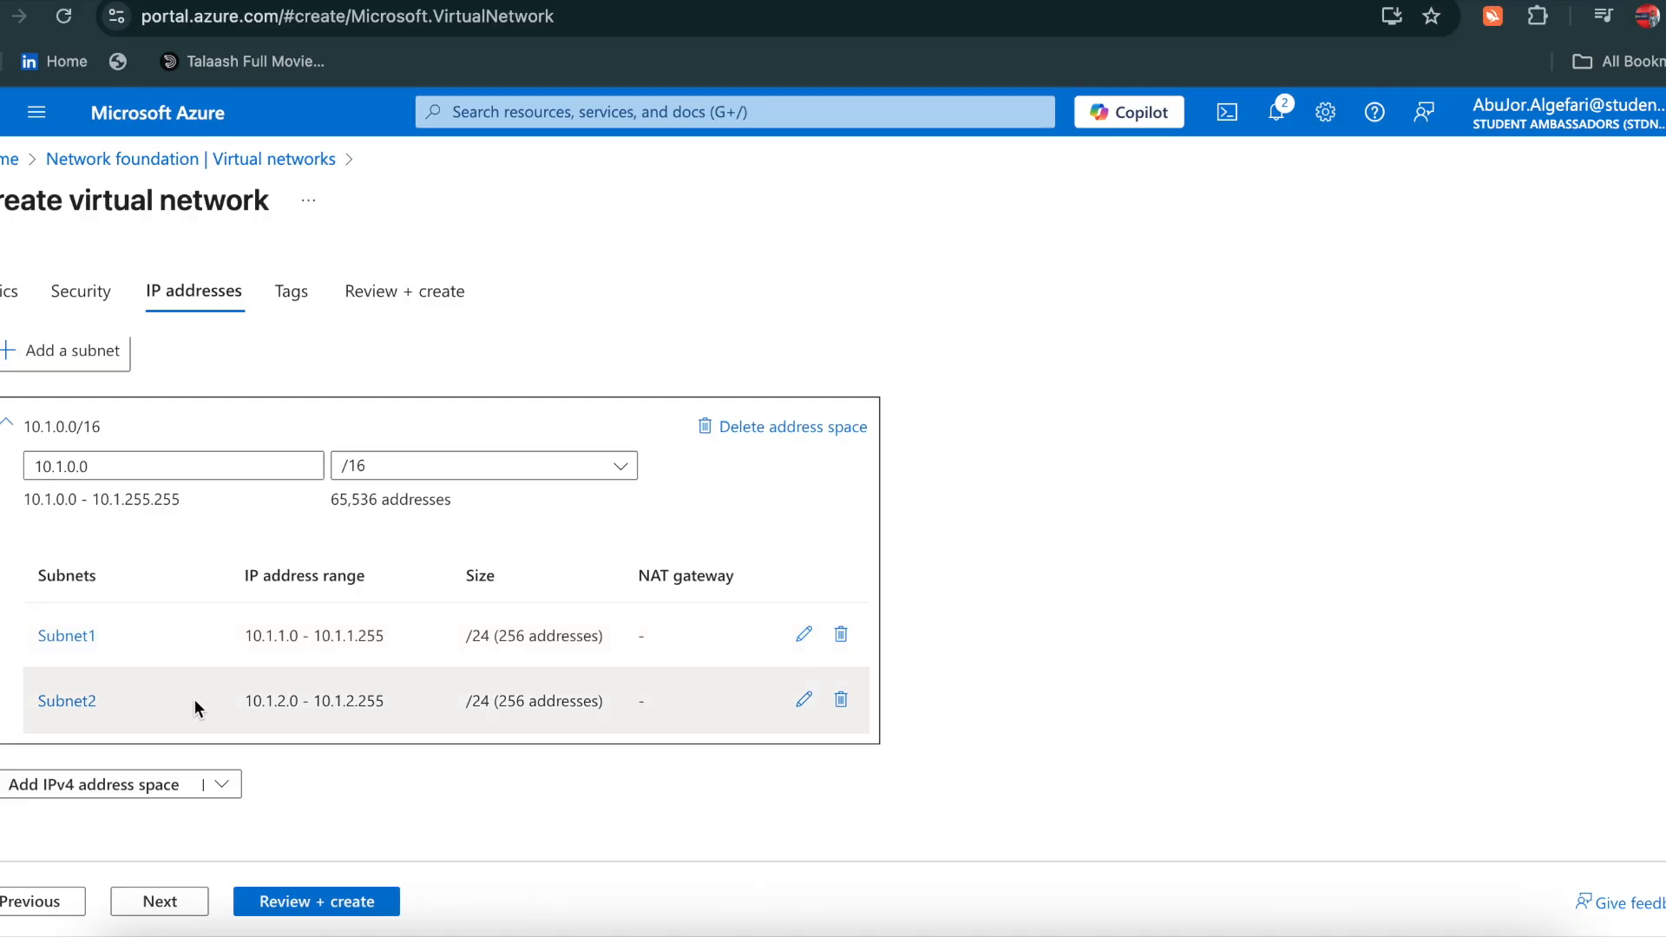
scroll(194, 700, "up", 2)
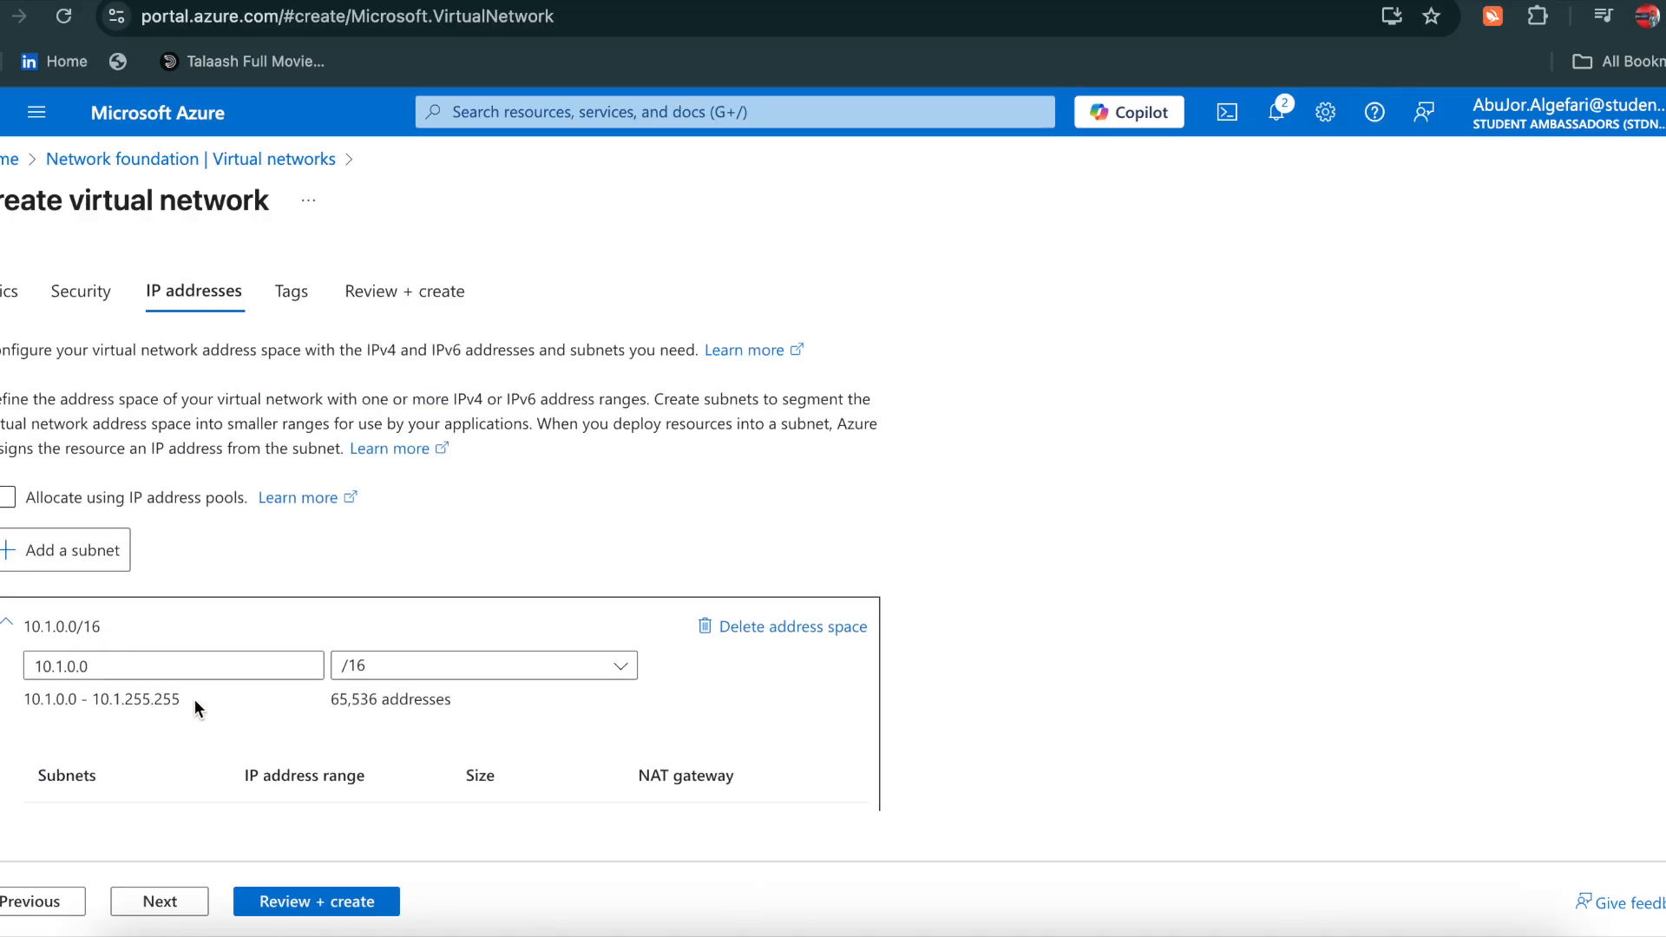
left_click(324, 908)
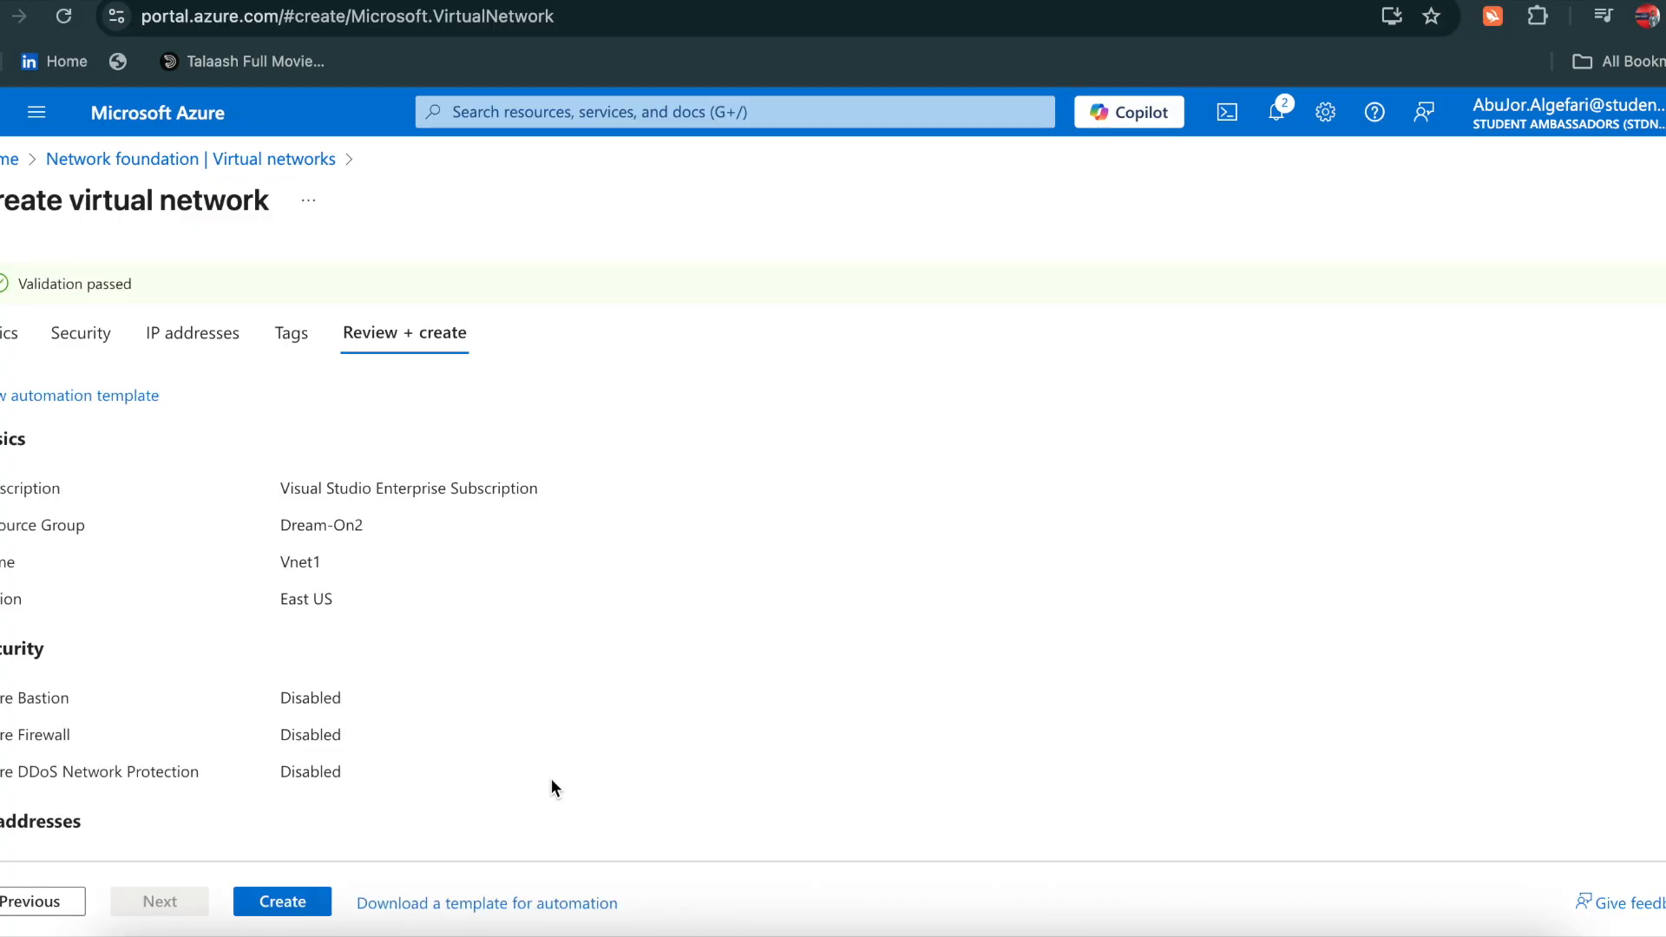
left_click(276, 903)
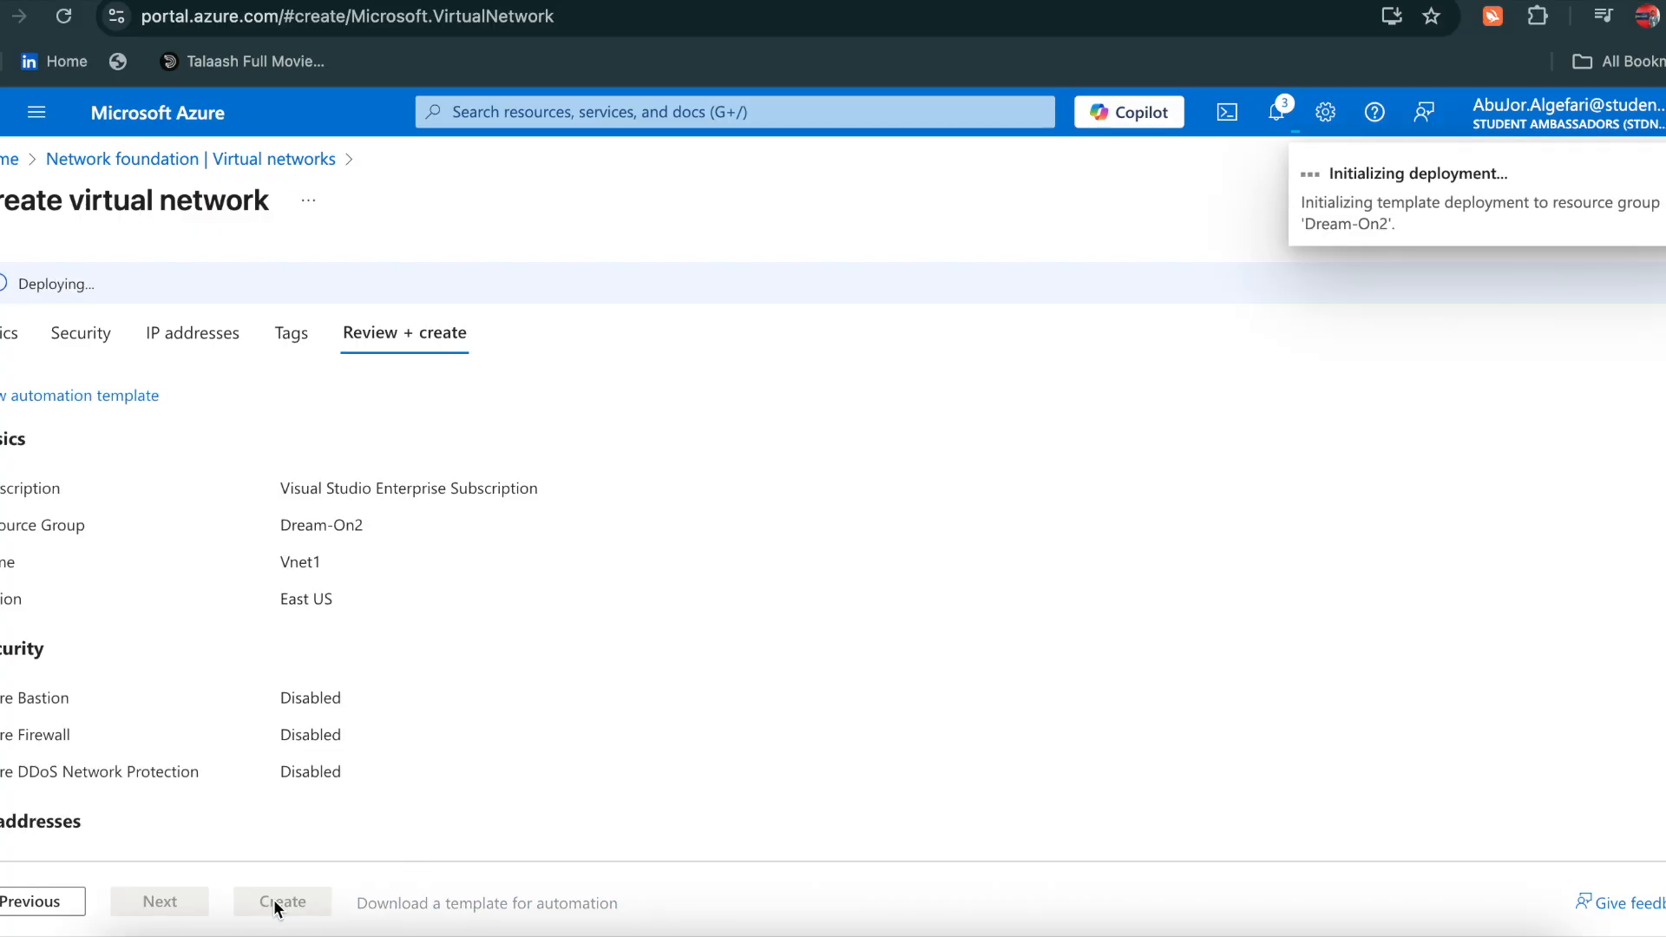
Return to the portal home page and check the Vnet1 deployment status in the notifications
left_click(4, 161)
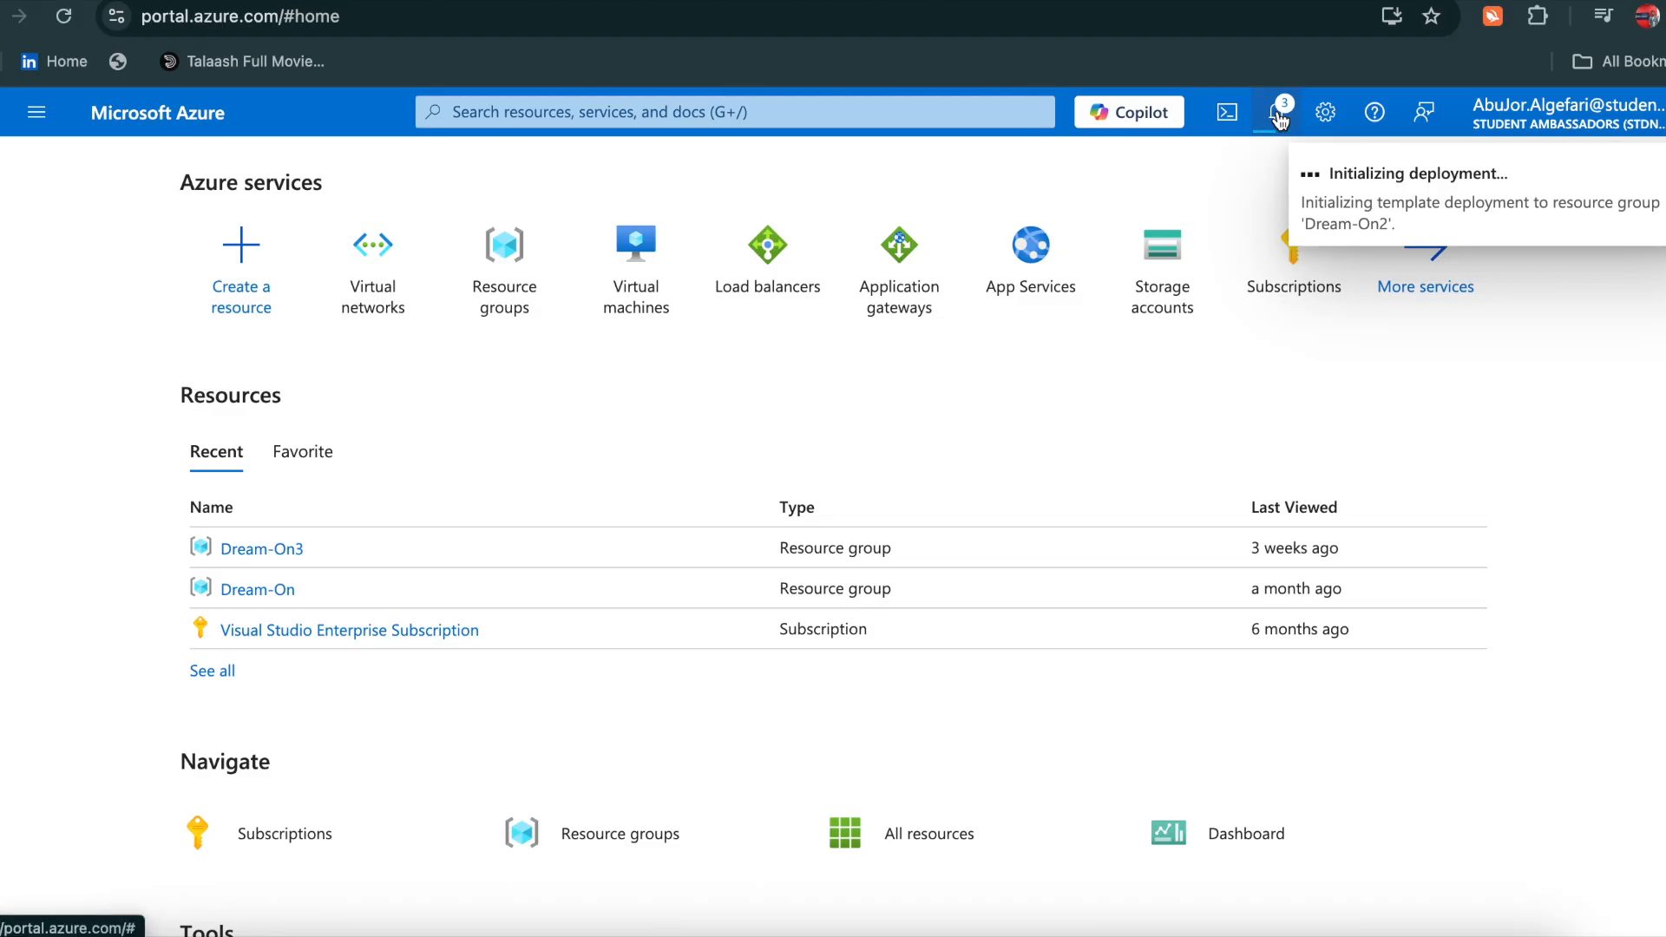
left_click(1279, 117)
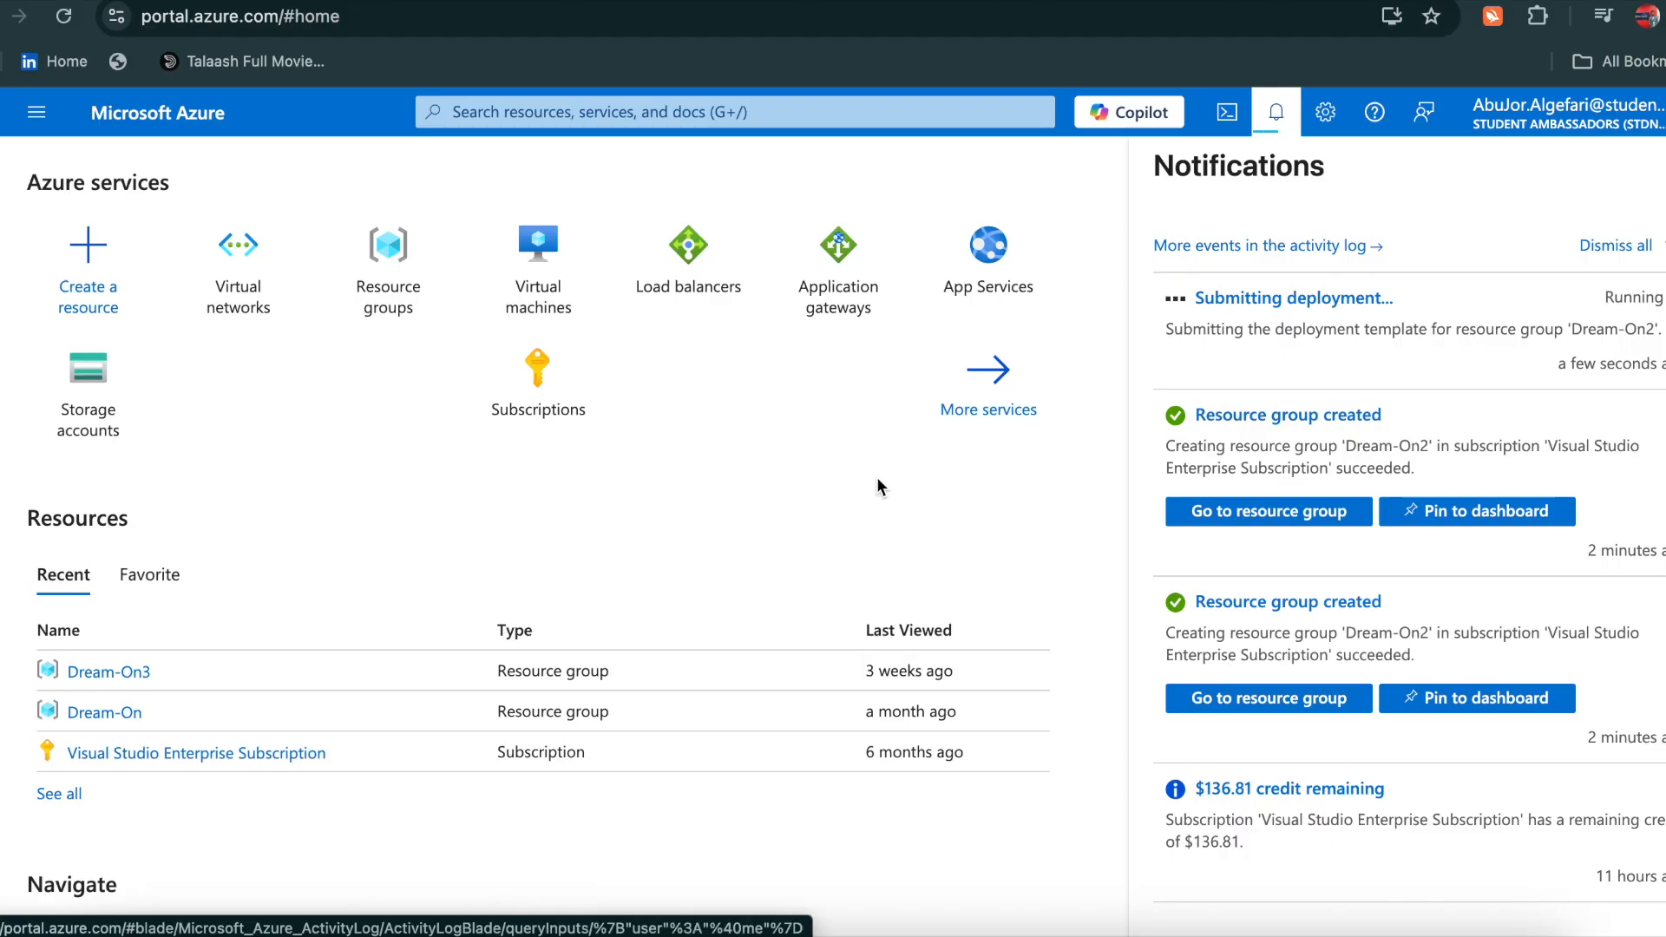
scroll(878, 486, "down", 1)
scroll(876, 476, "up", 1)
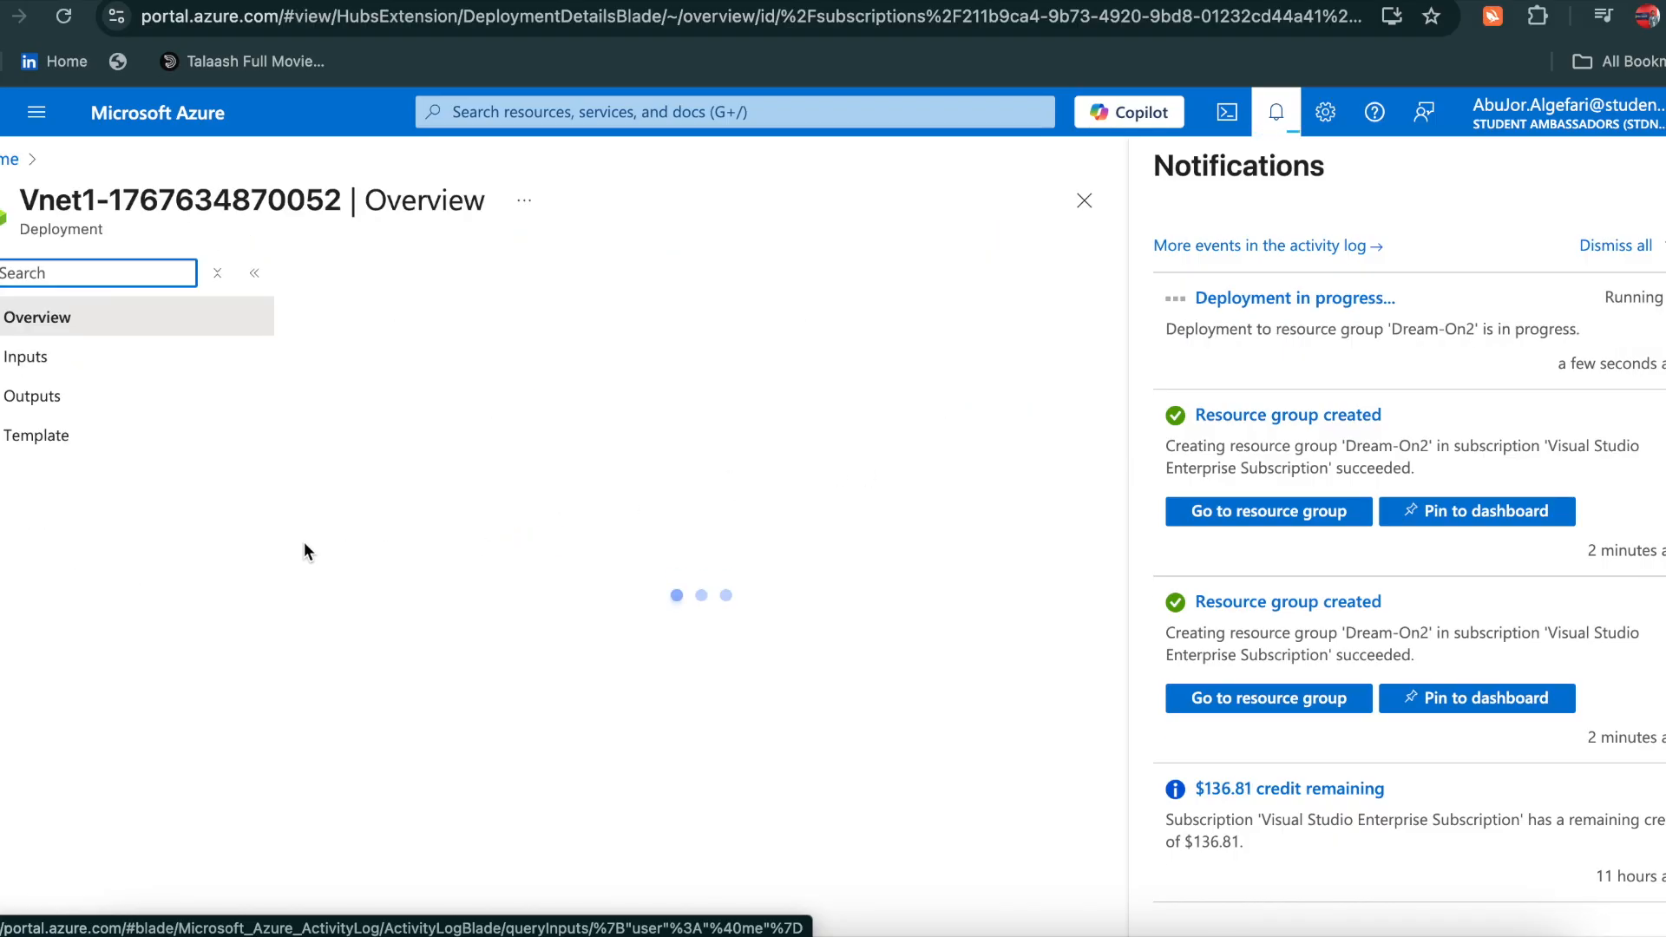
left_click(8, 159)
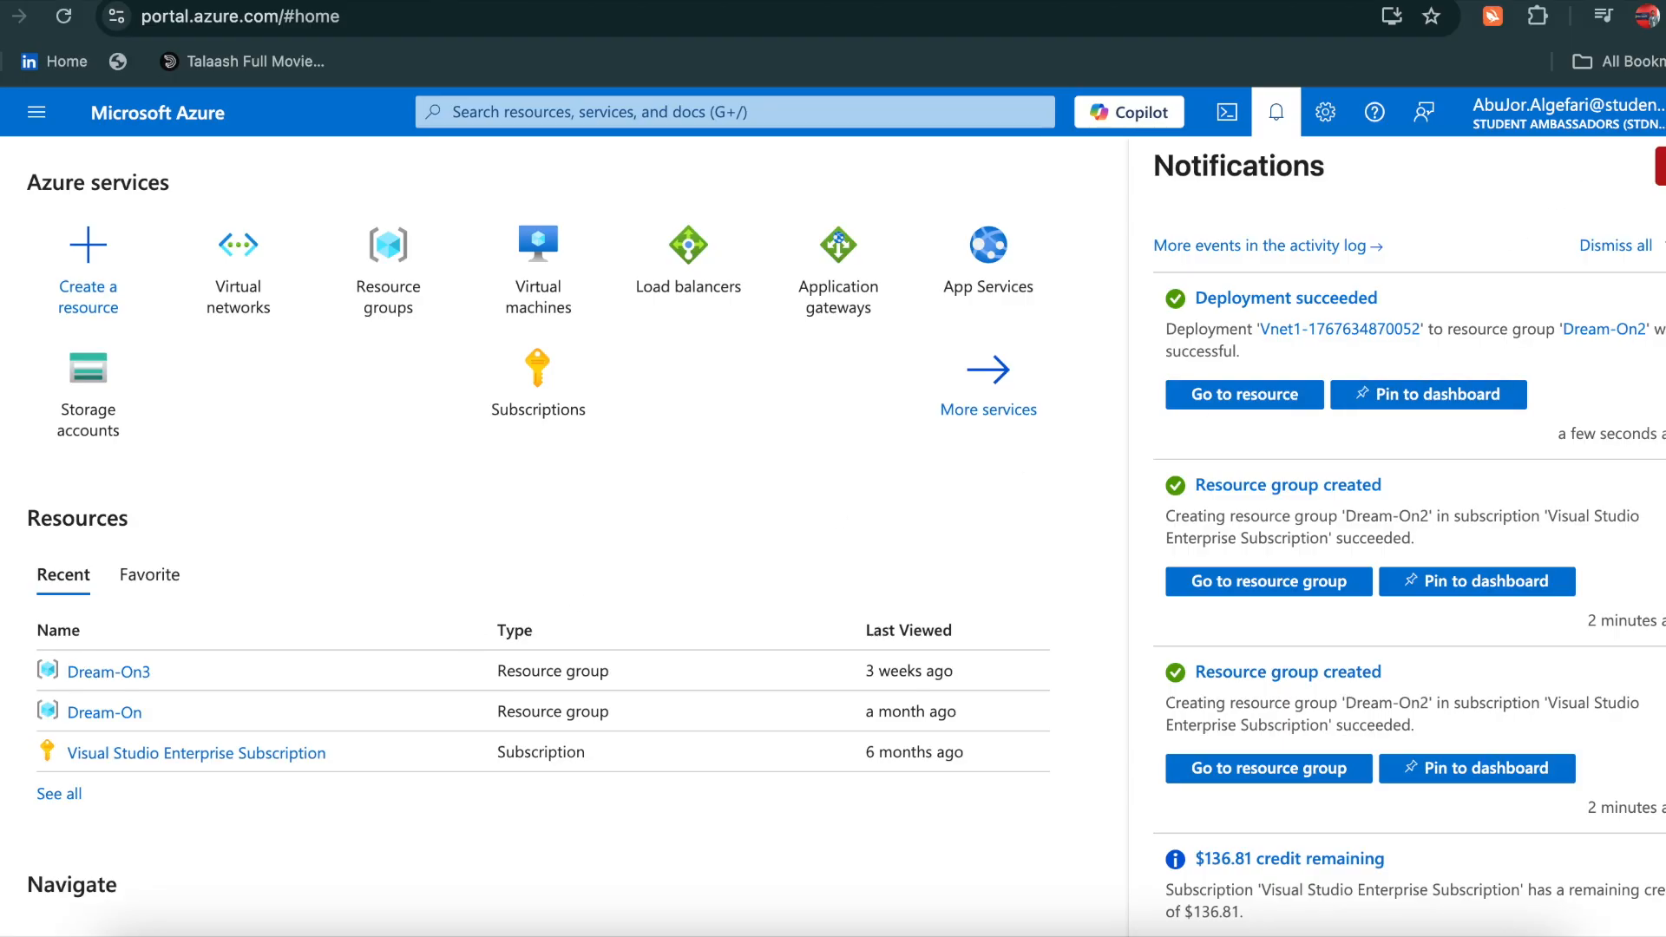
left_click(1656, 166)
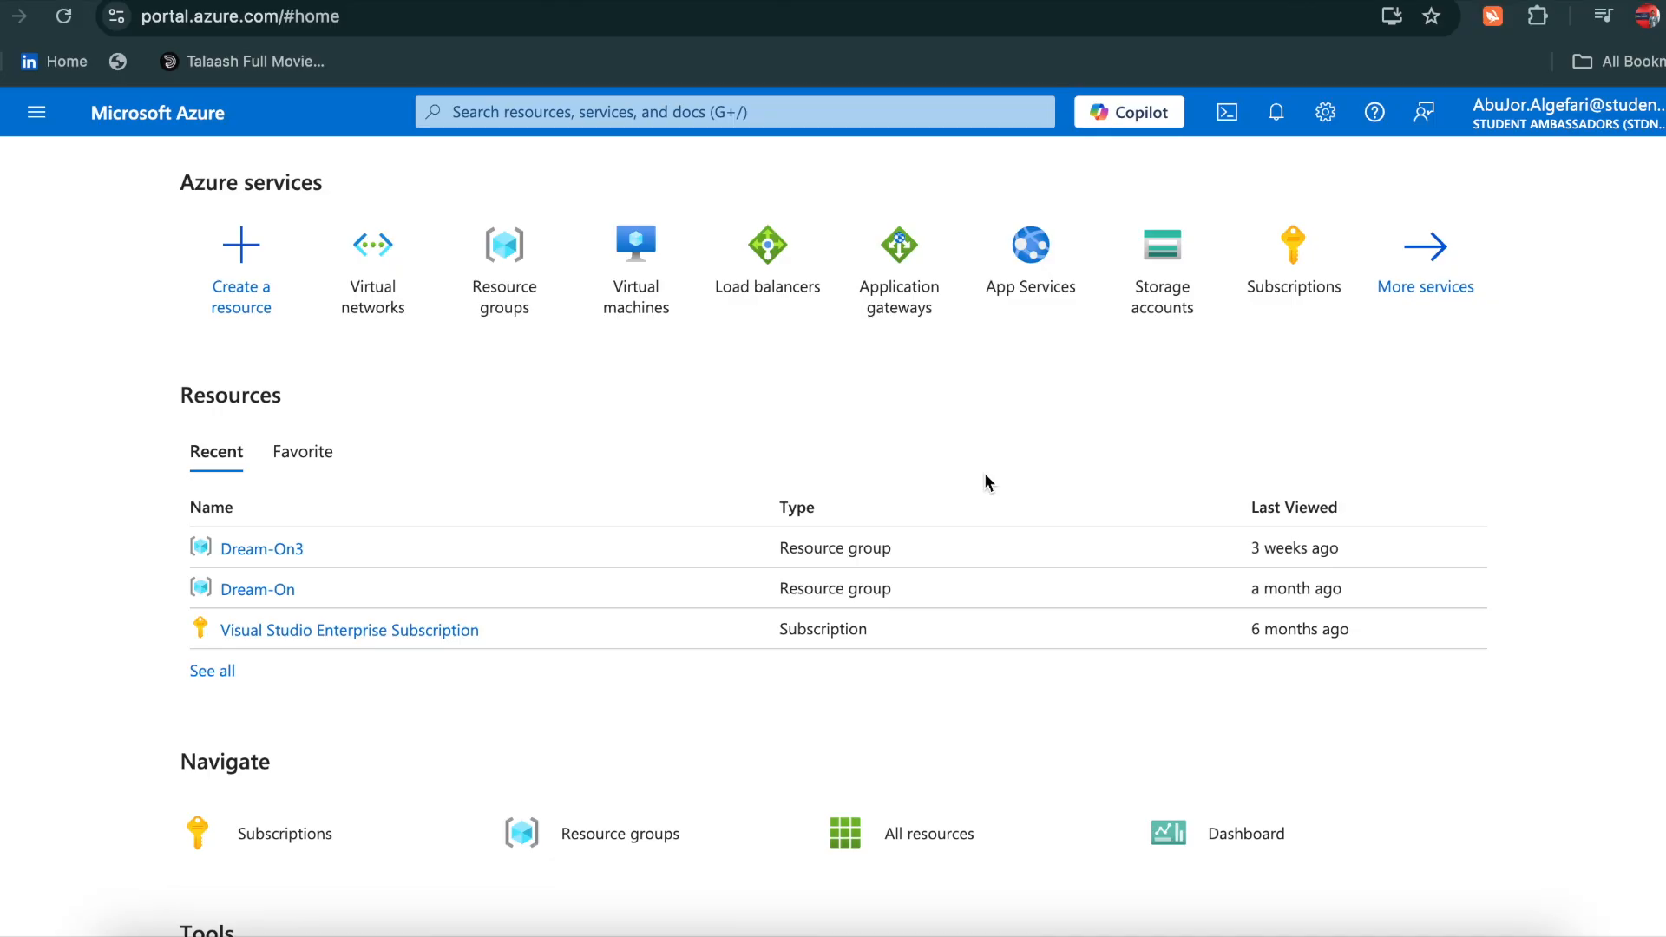
Find the virtual machines service through the portal search and start creating a new virtual machine
left_click(663, 253)
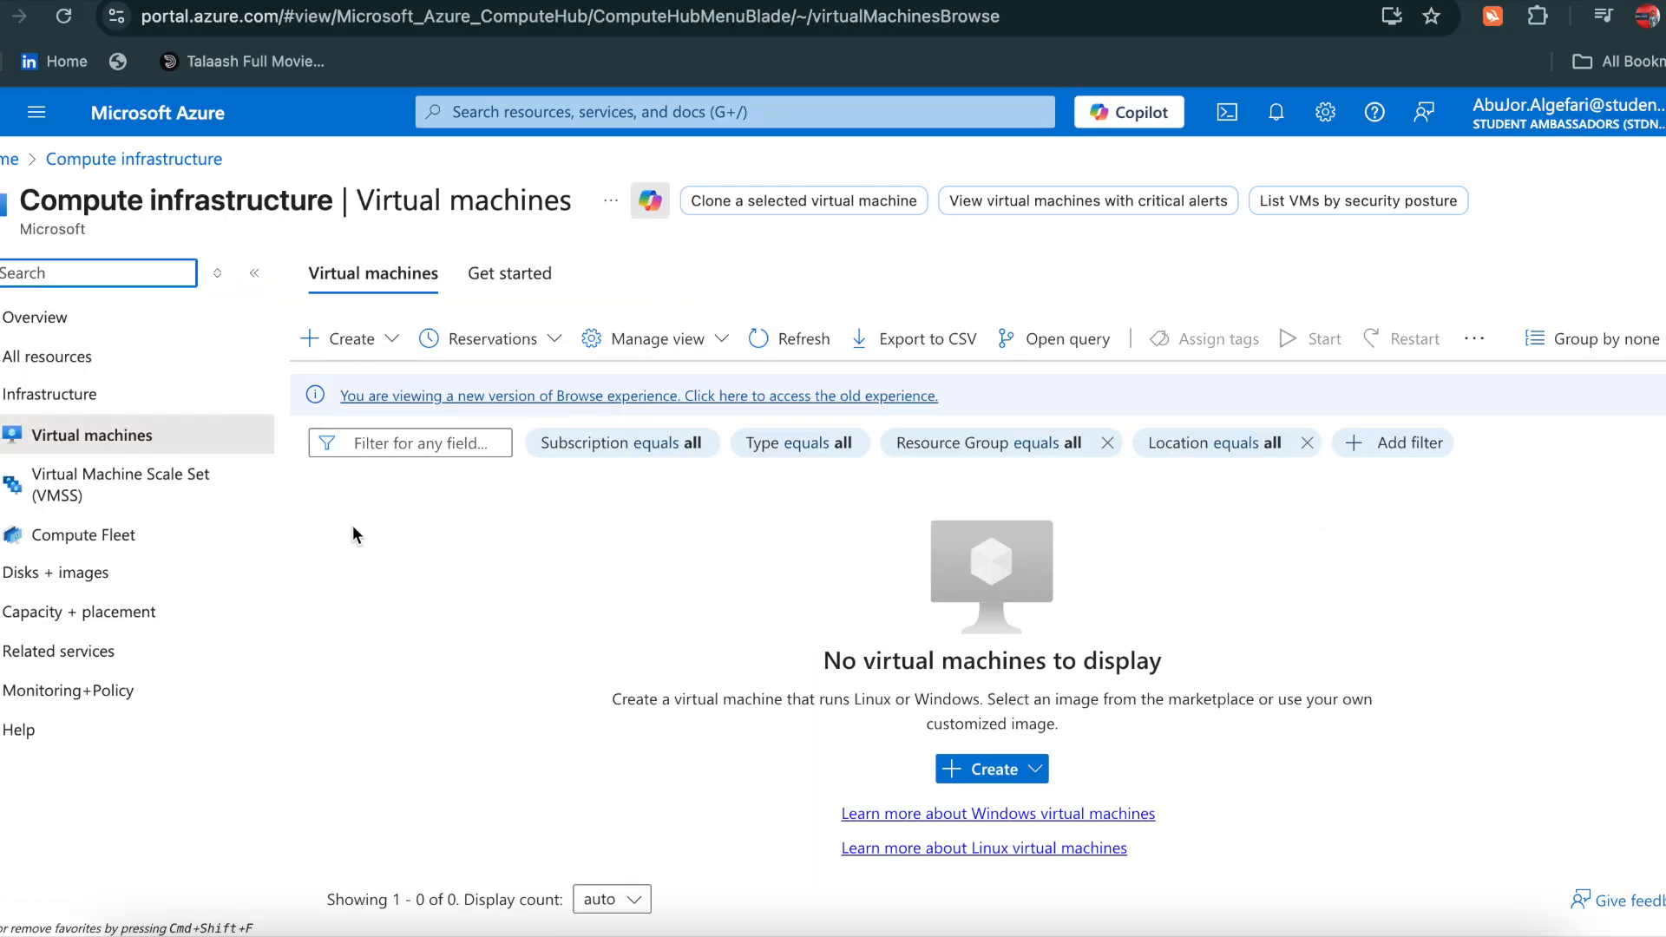
left_click(10, 161)
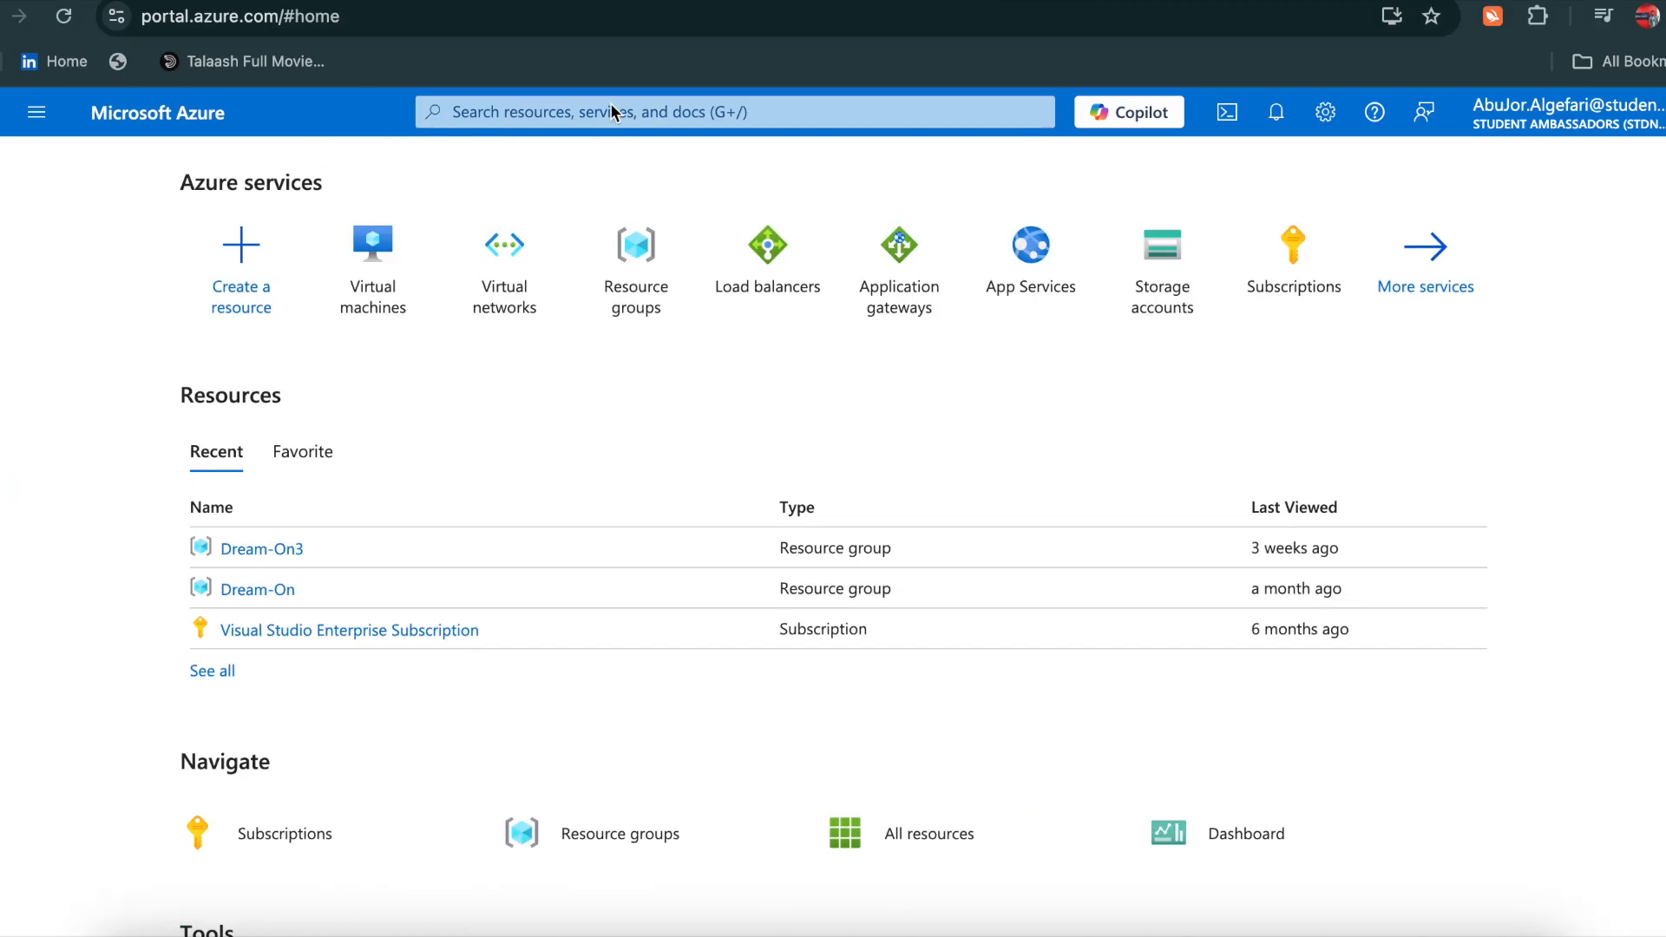
left_click(610, 102)
type("Virt")
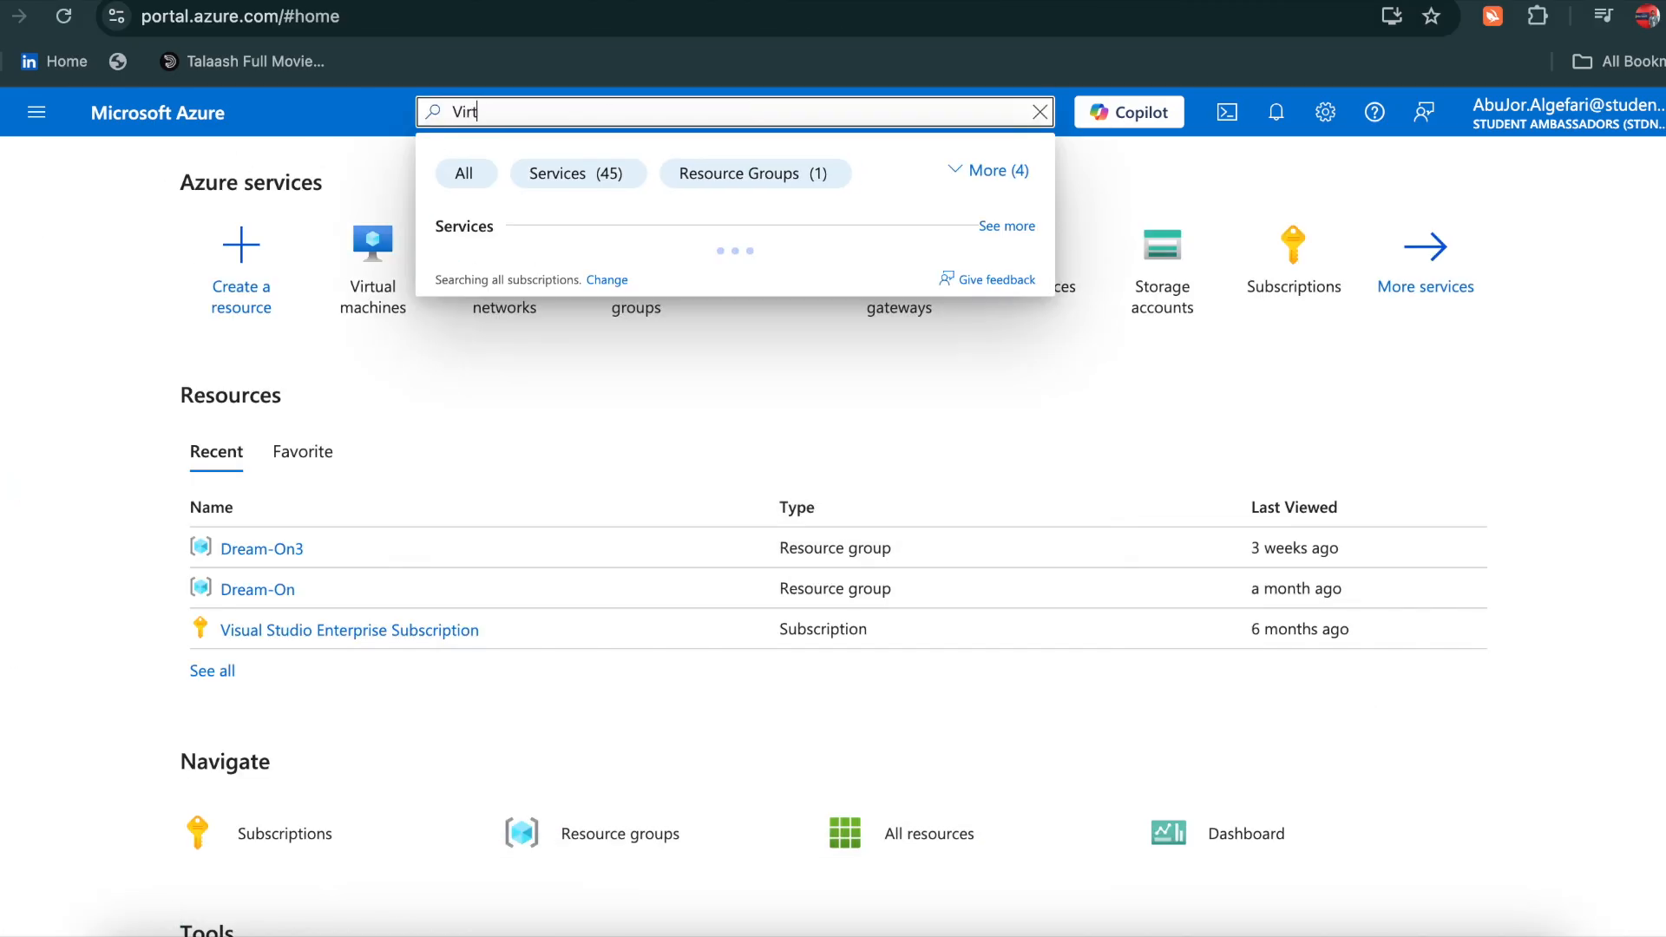
left_click(533, 290)
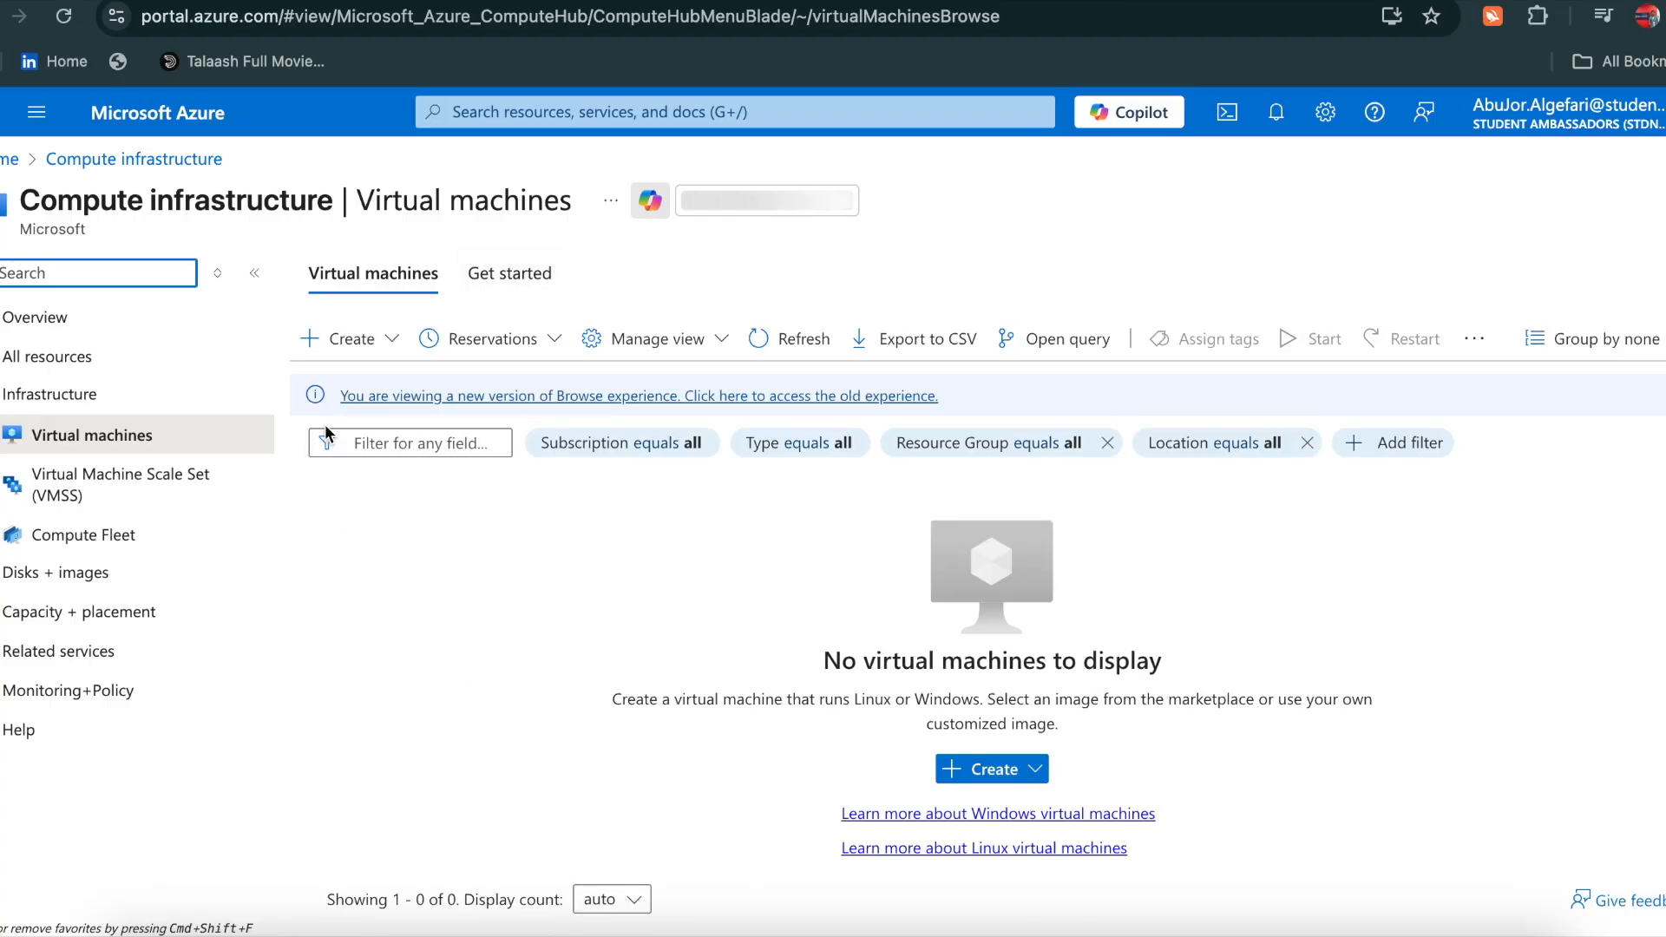
left_click(306, 342)
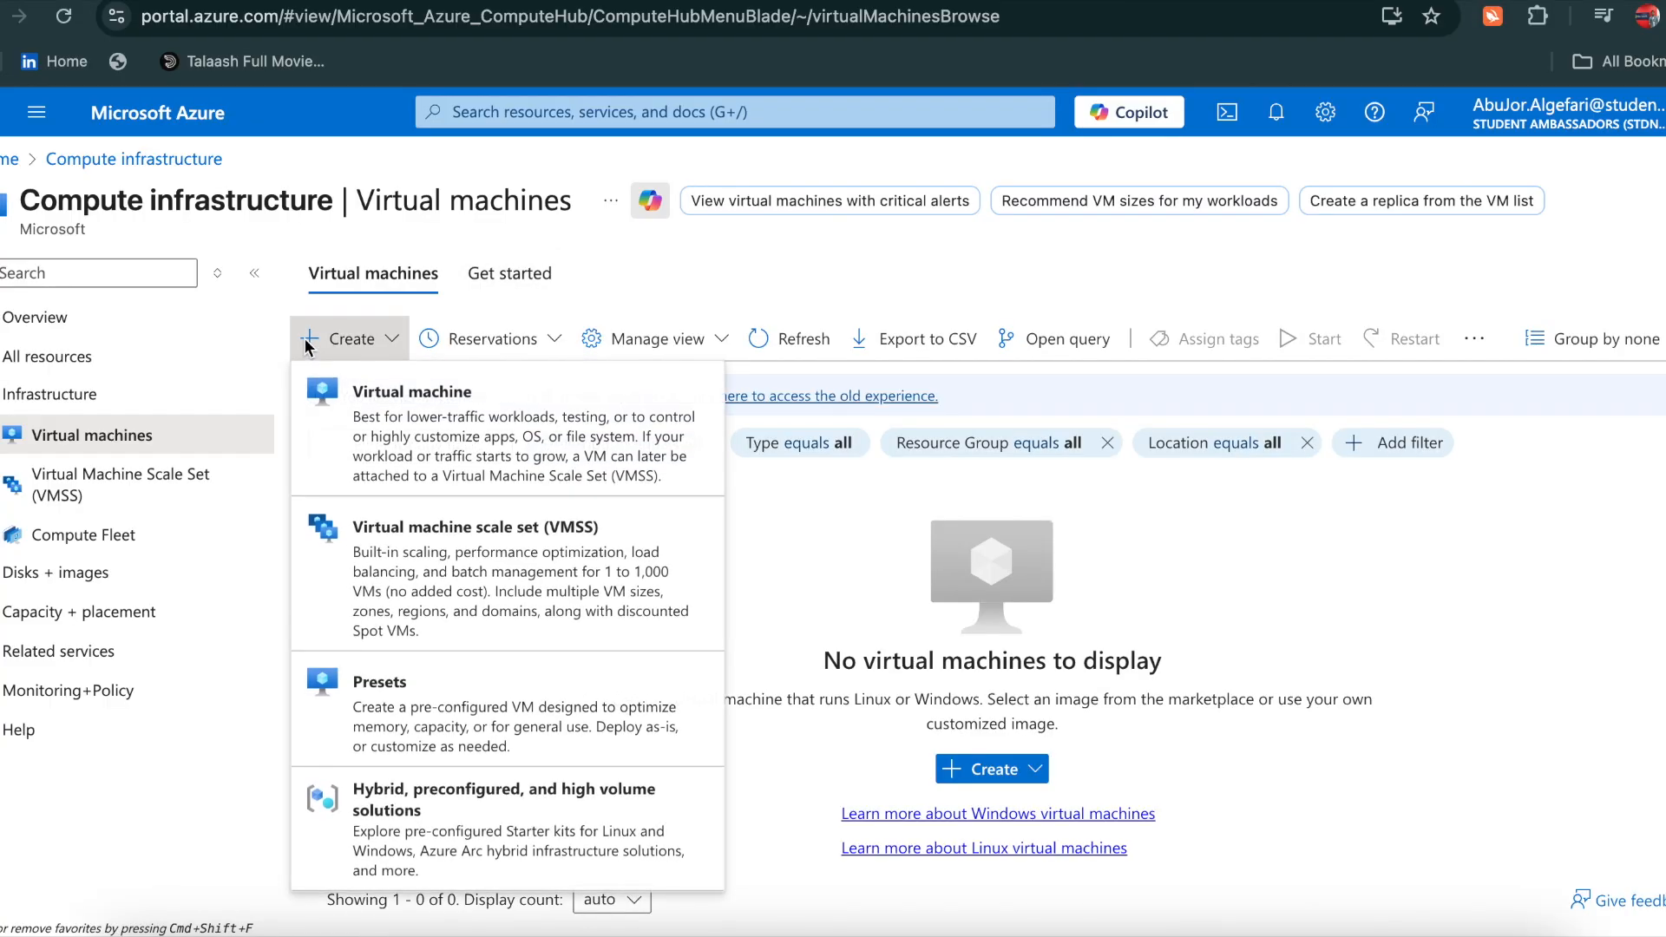
left_click(424, 392)
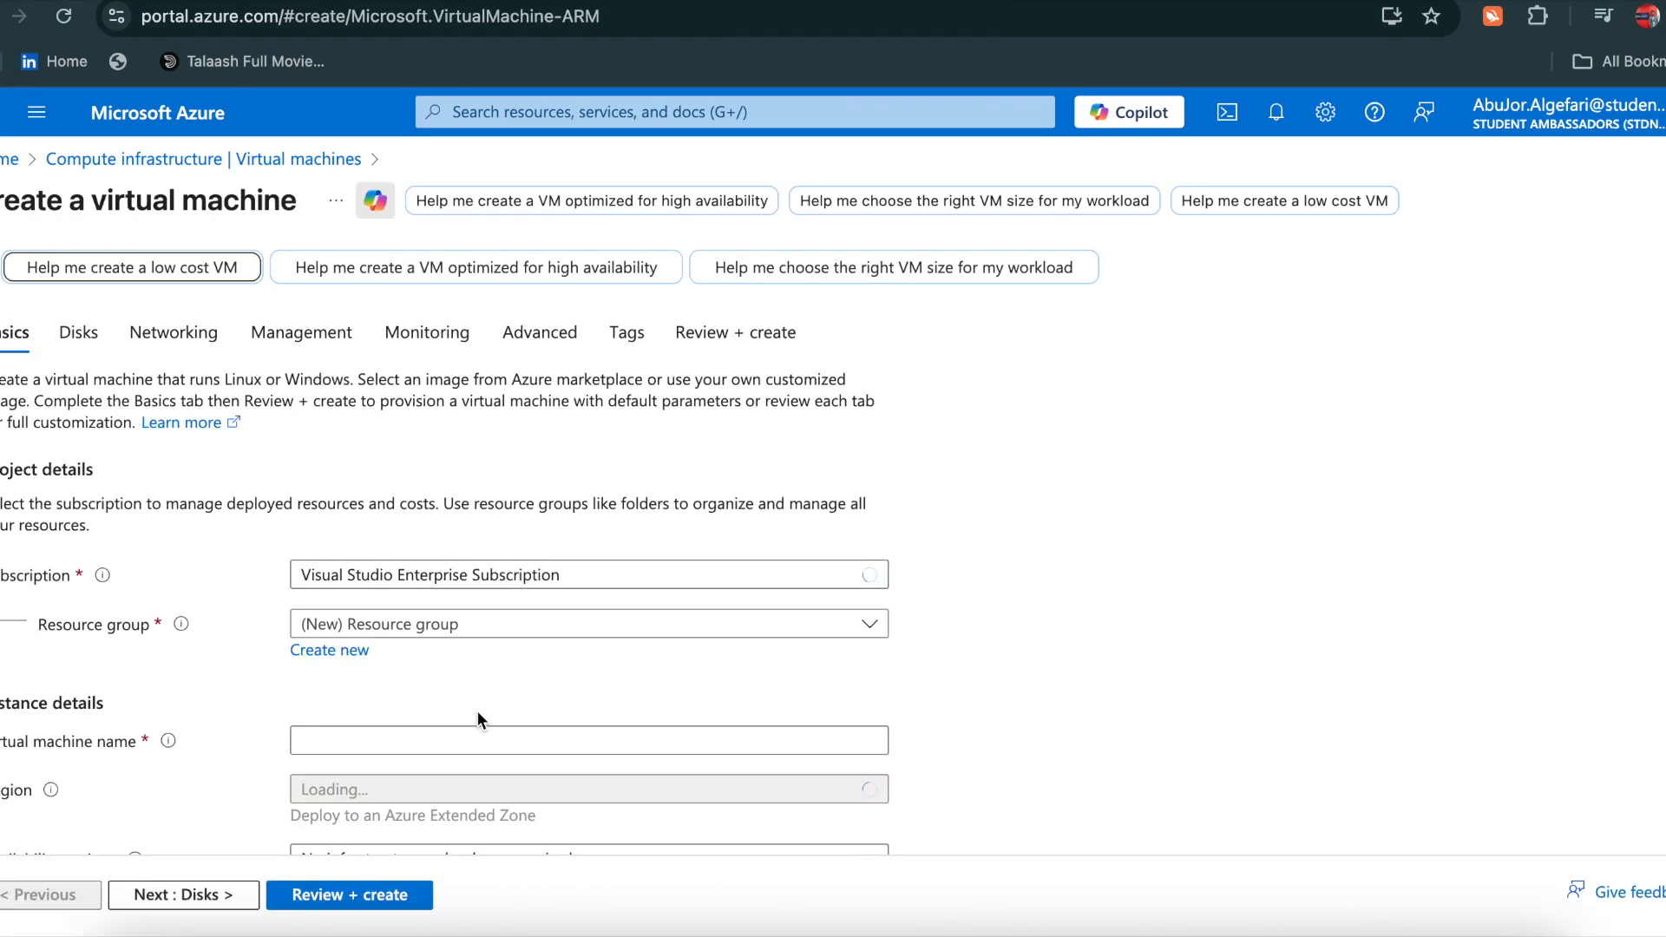
Assign the new virtual machine to the existing resource group Dream-On2
scroll(477, 711, "down", 1)
left_click(529, 566)
left_click(1025, 361)
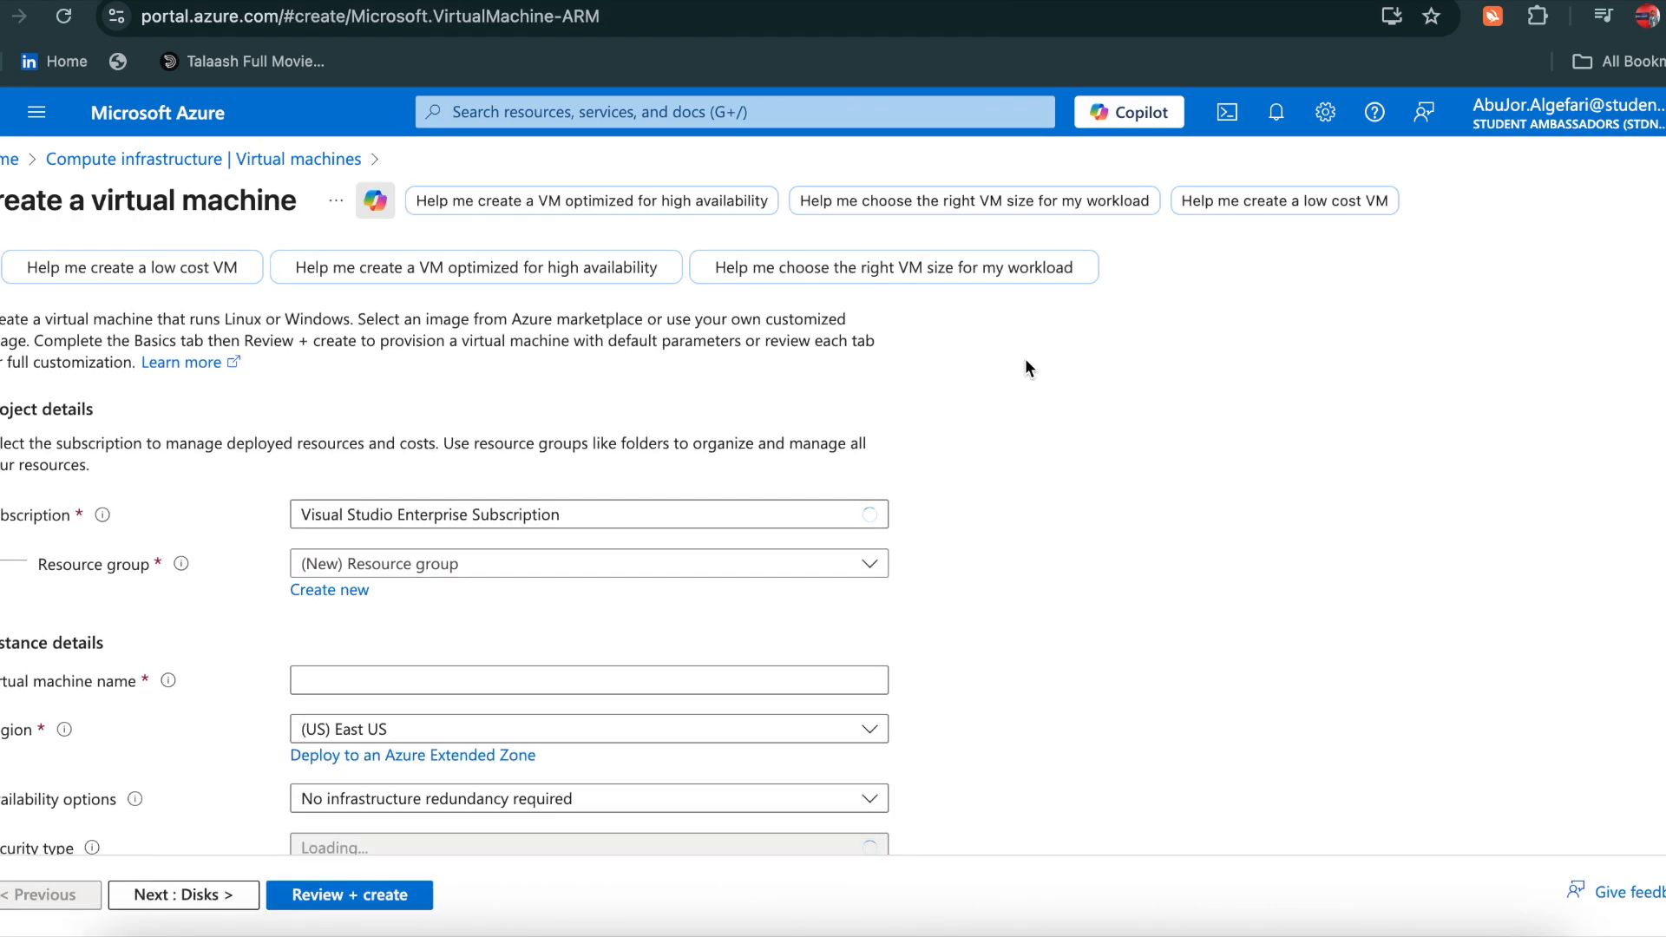
left_click(698, 565)
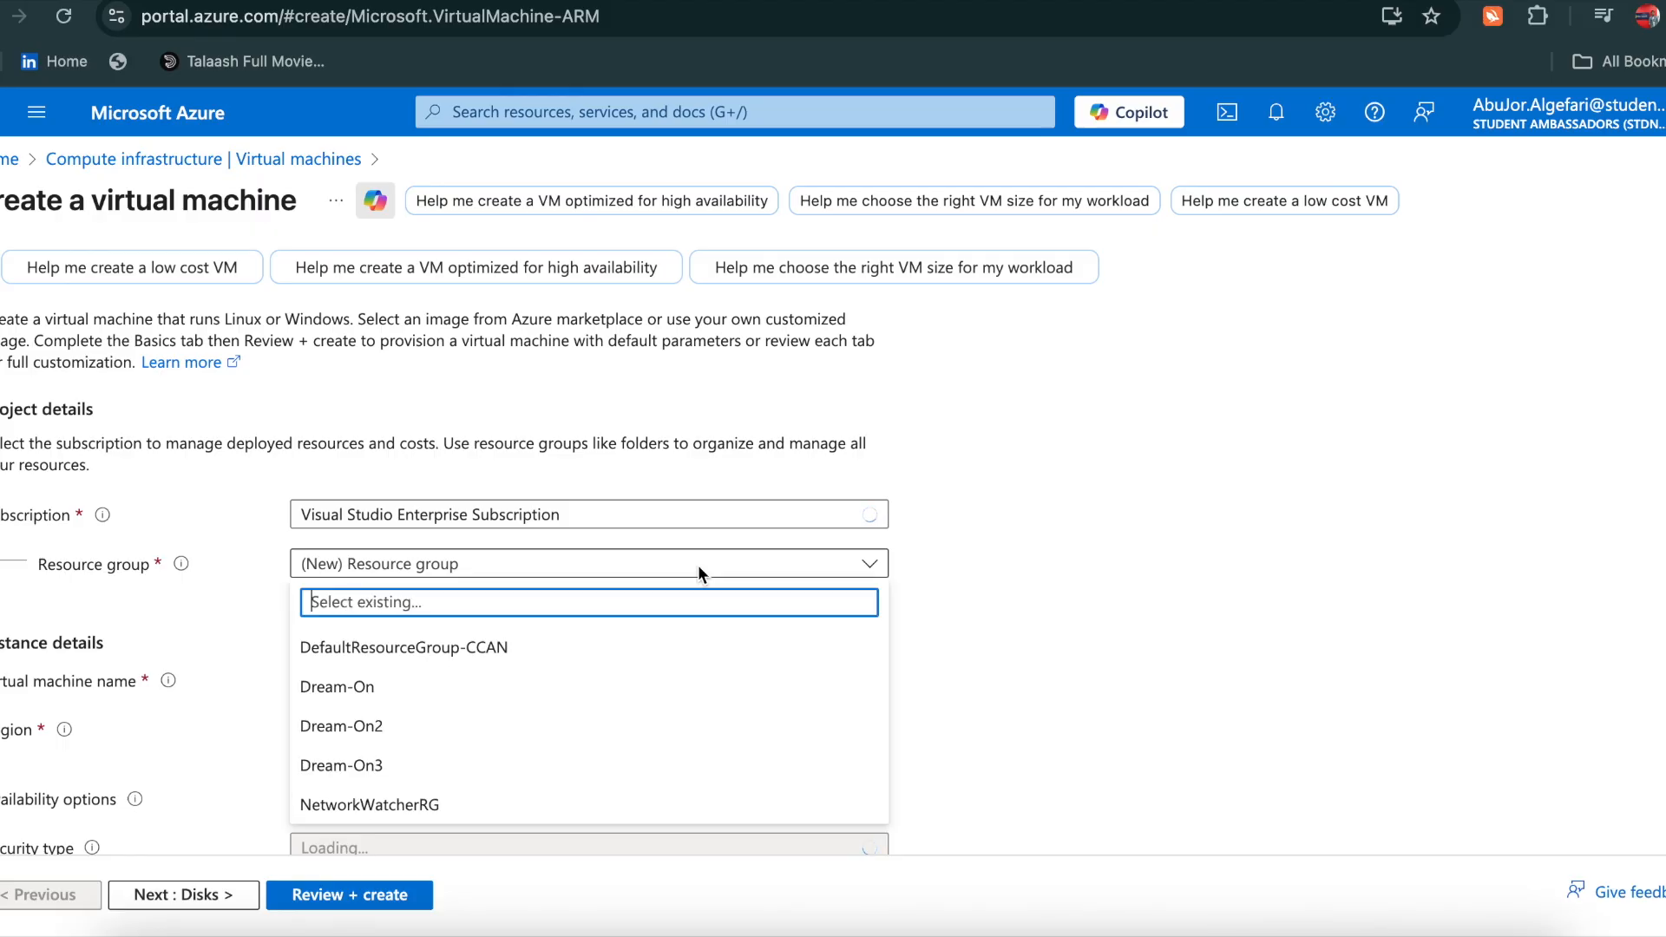
left_click(579, 738)
Name the virtual machine vm1
scroll(579, 752, "down", 1)
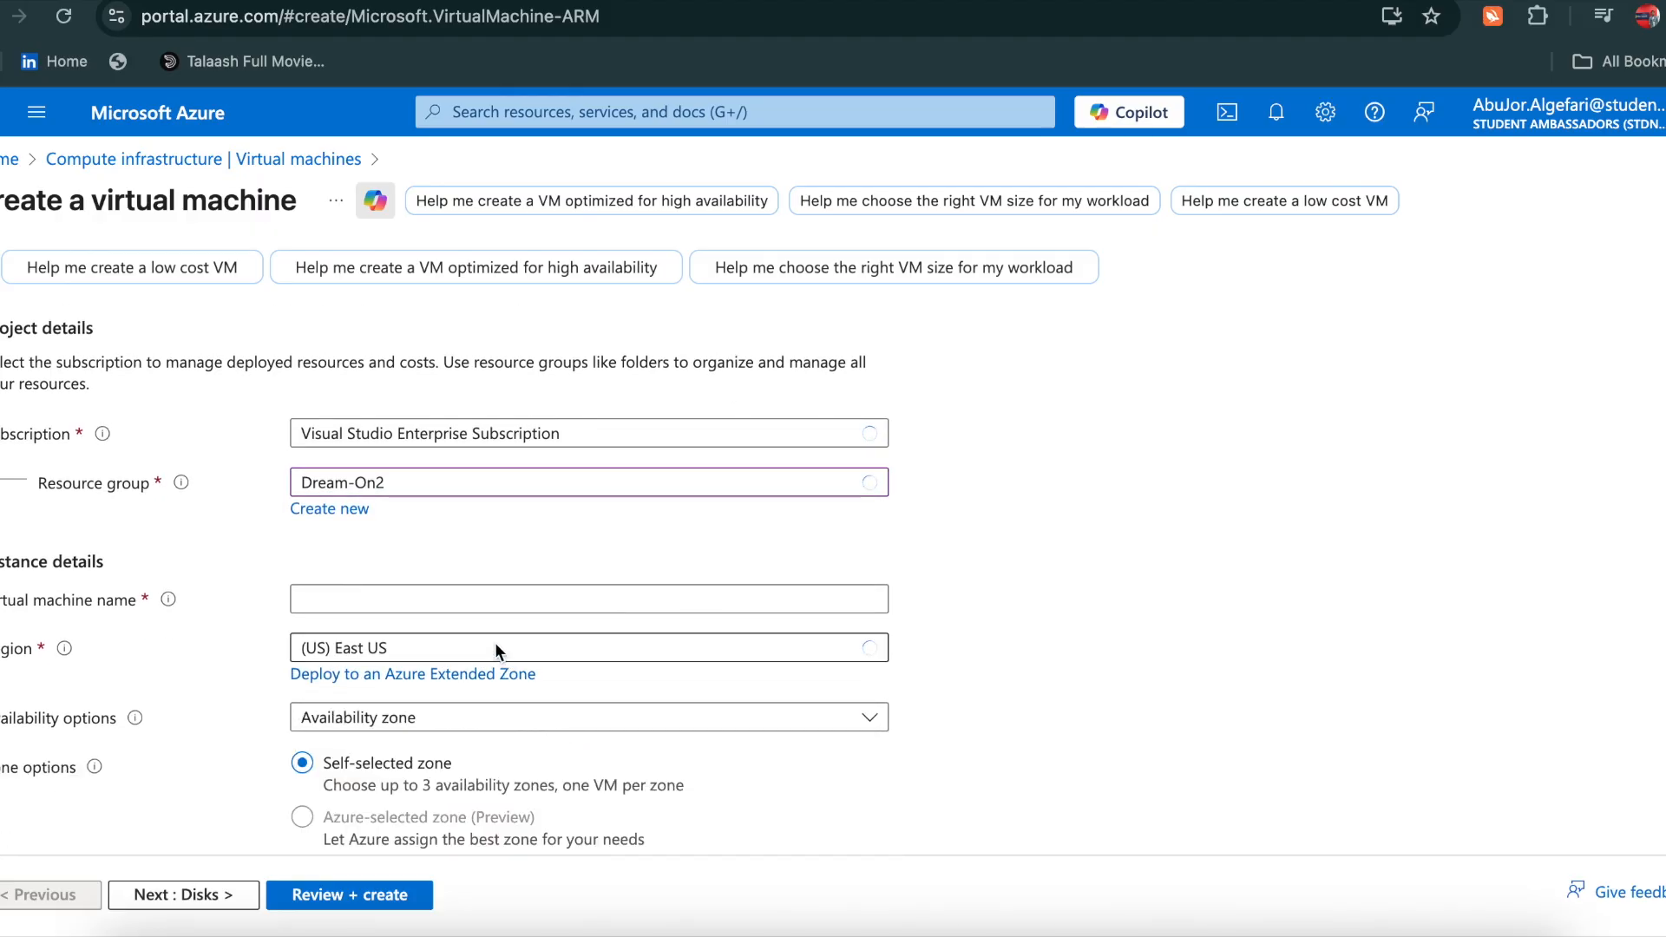
left_click(455, 599)
type("v")
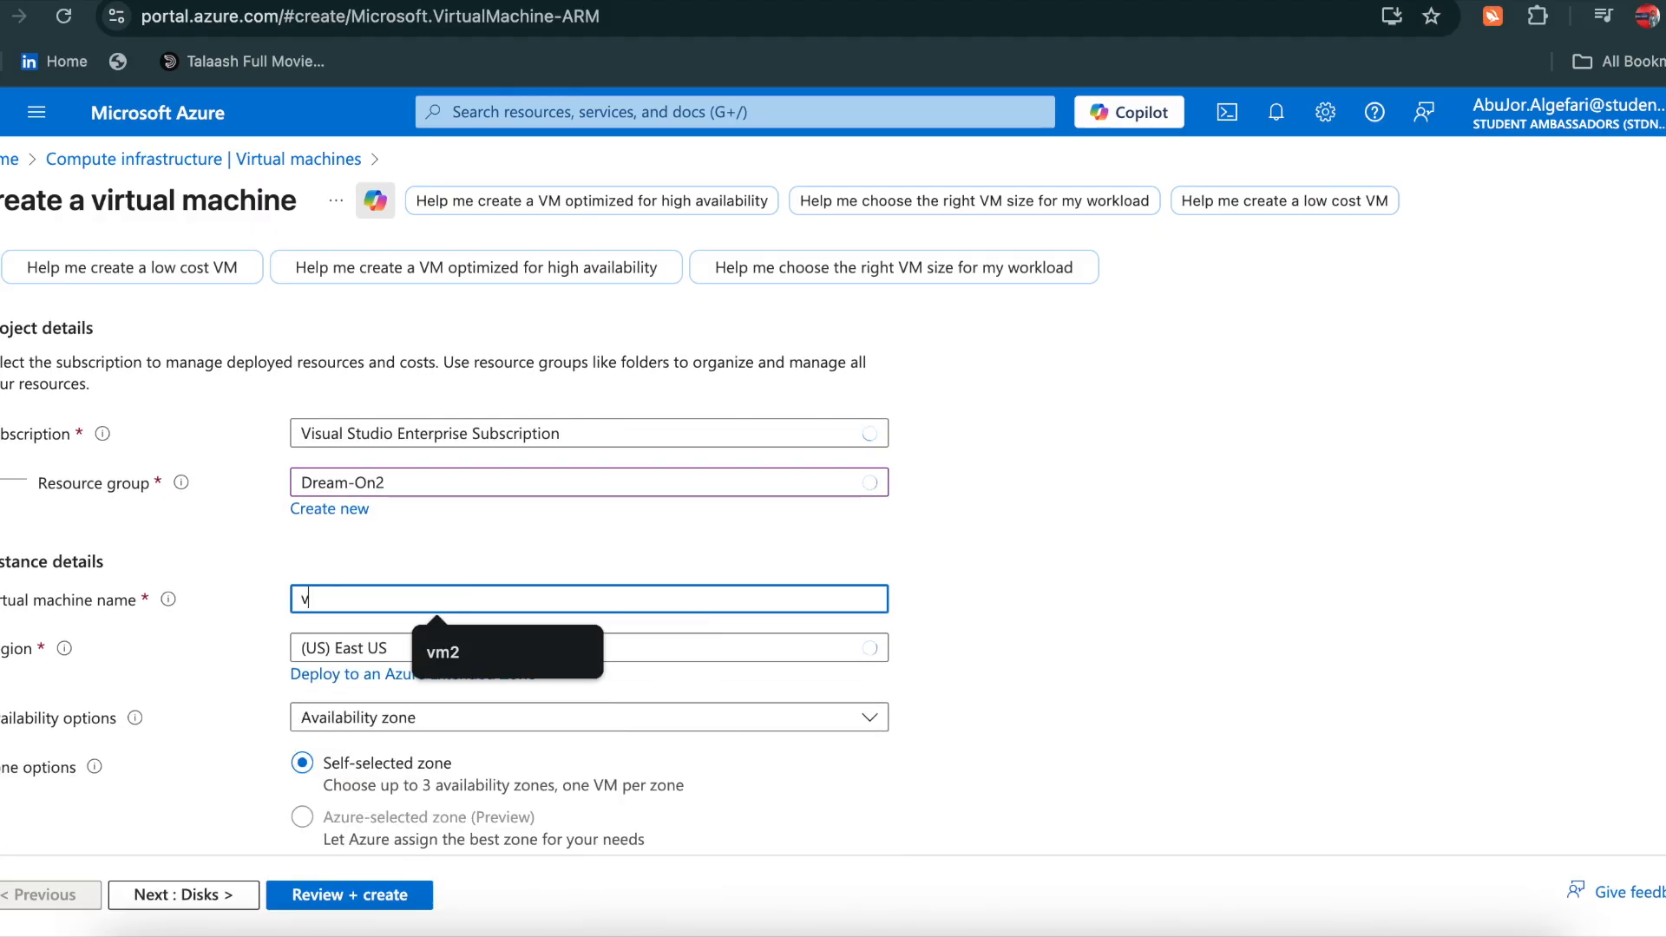
type("m1")
left_click(527, 691)
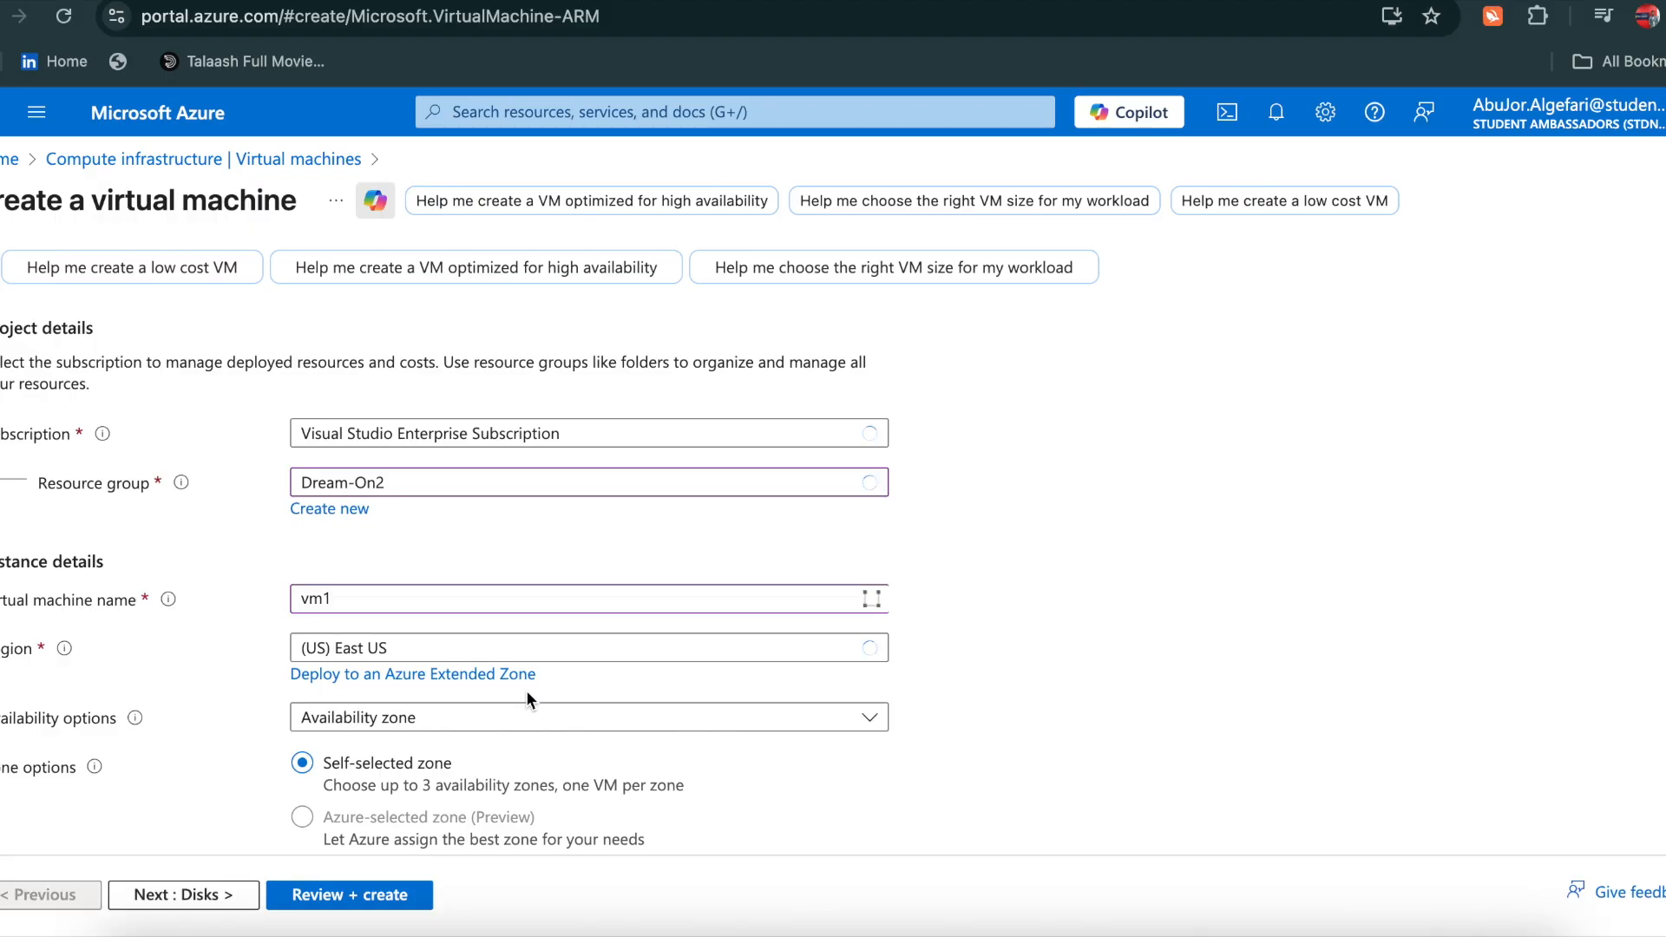
Set the virtual machine's availability options to No infrastructure redundancy required
scroll(542, 635, "down", 1)
scroll(542, 634, "down", 2)
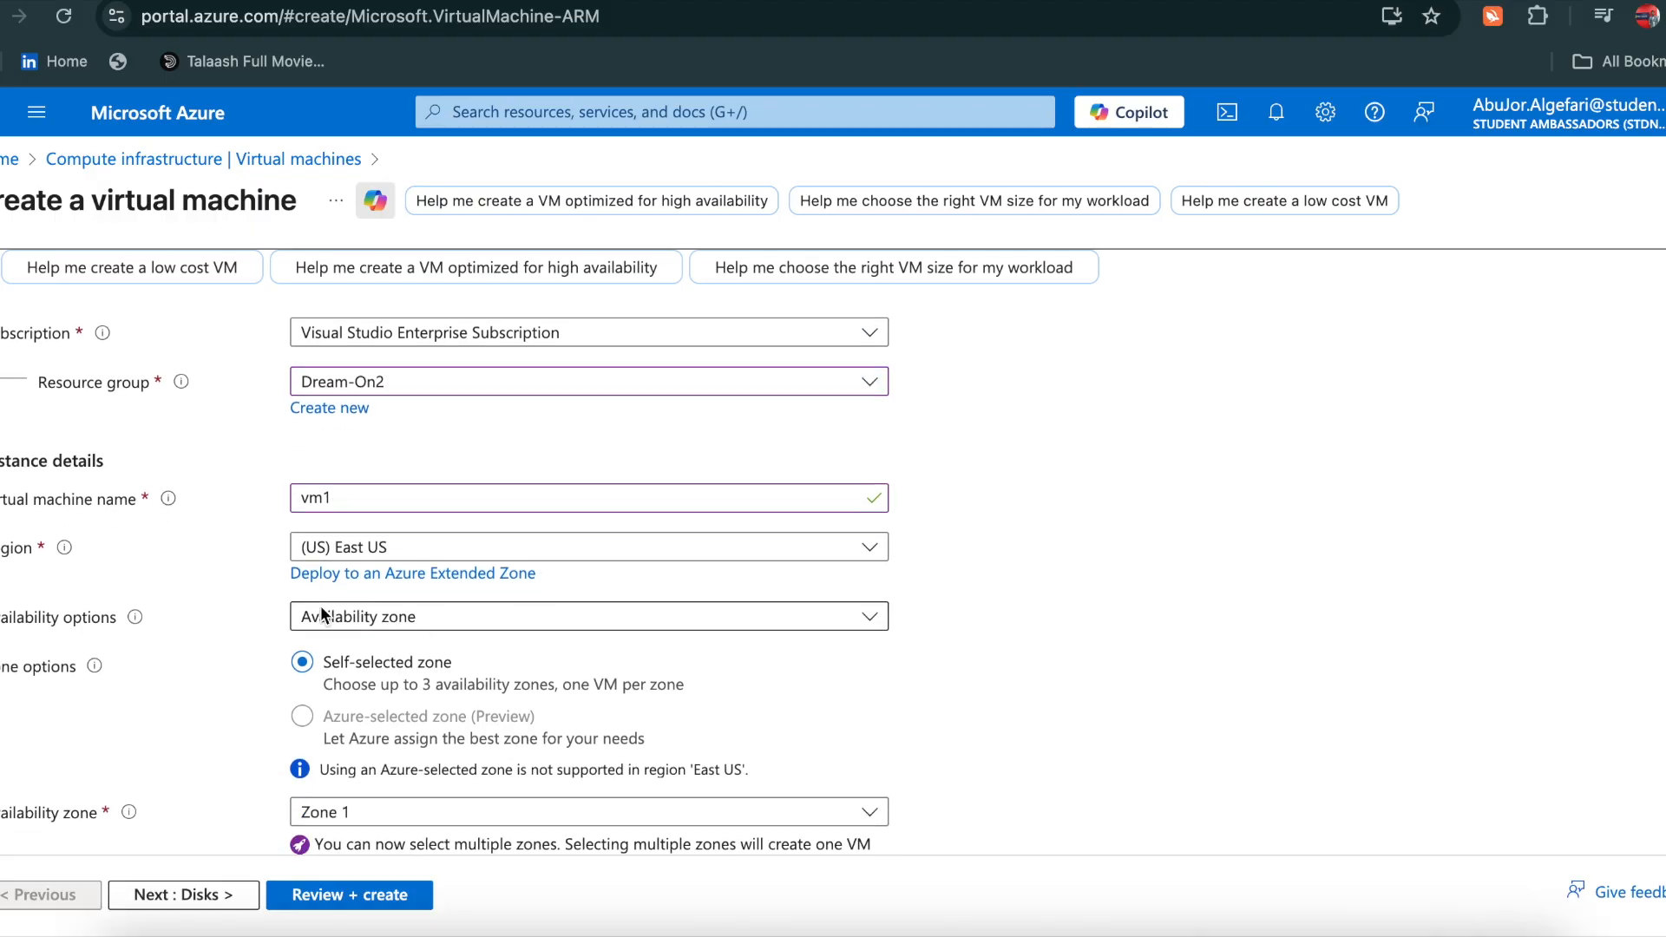
scroll(752, 596, "down", 2)
left_click(715, 531)
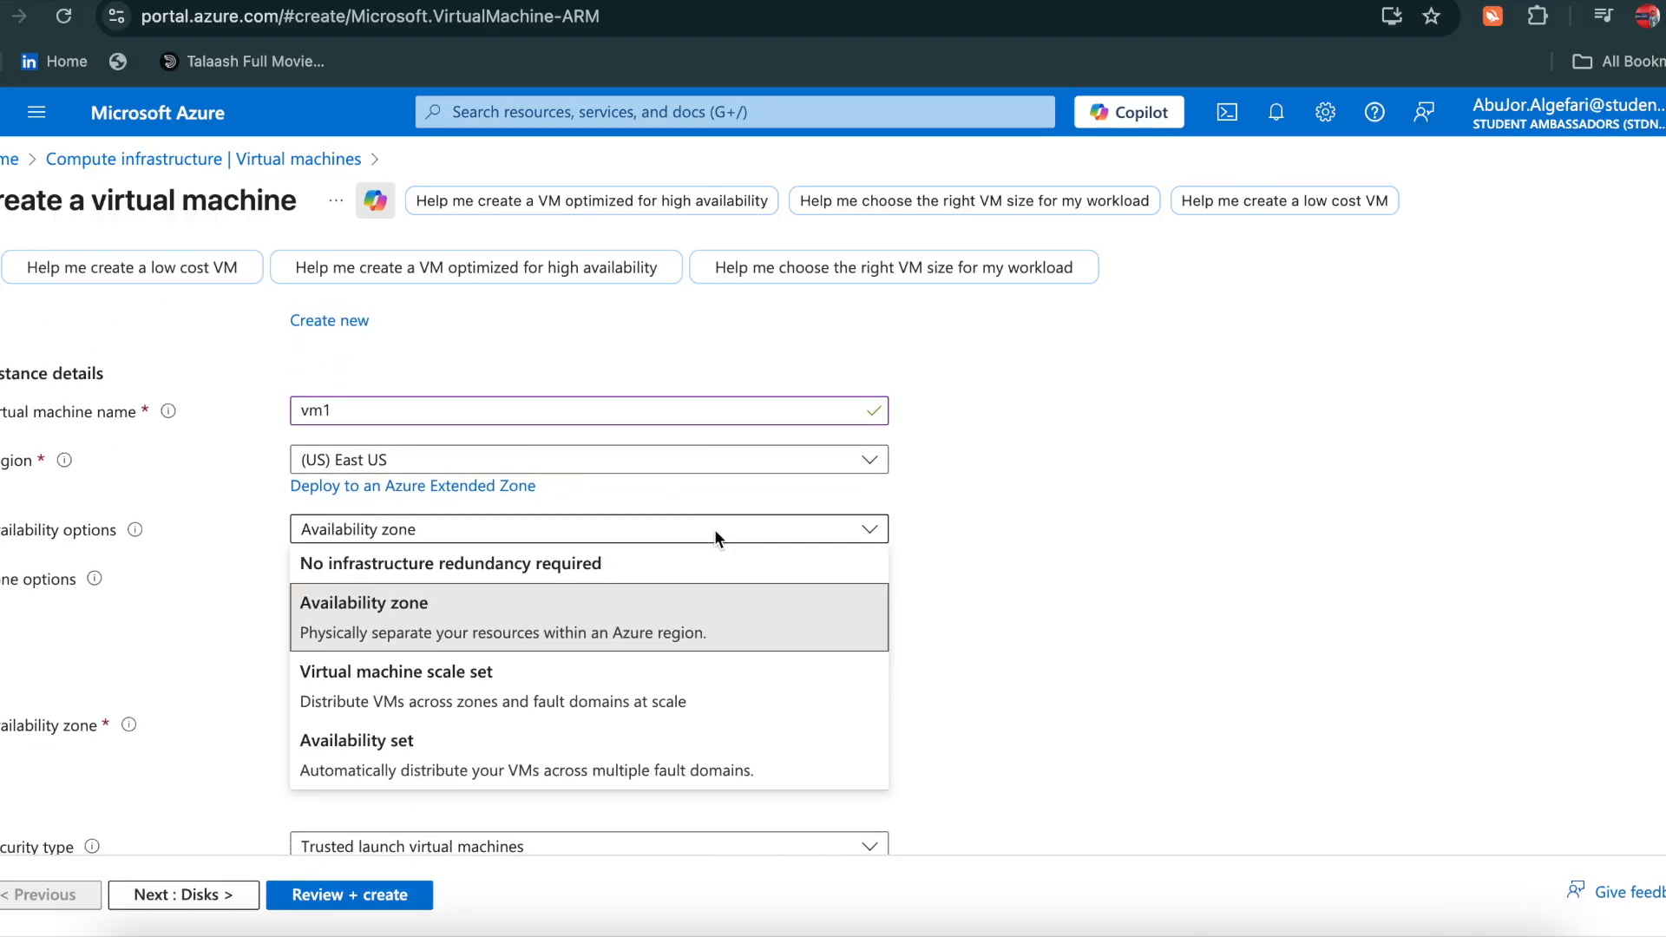
left_click(702, 566)
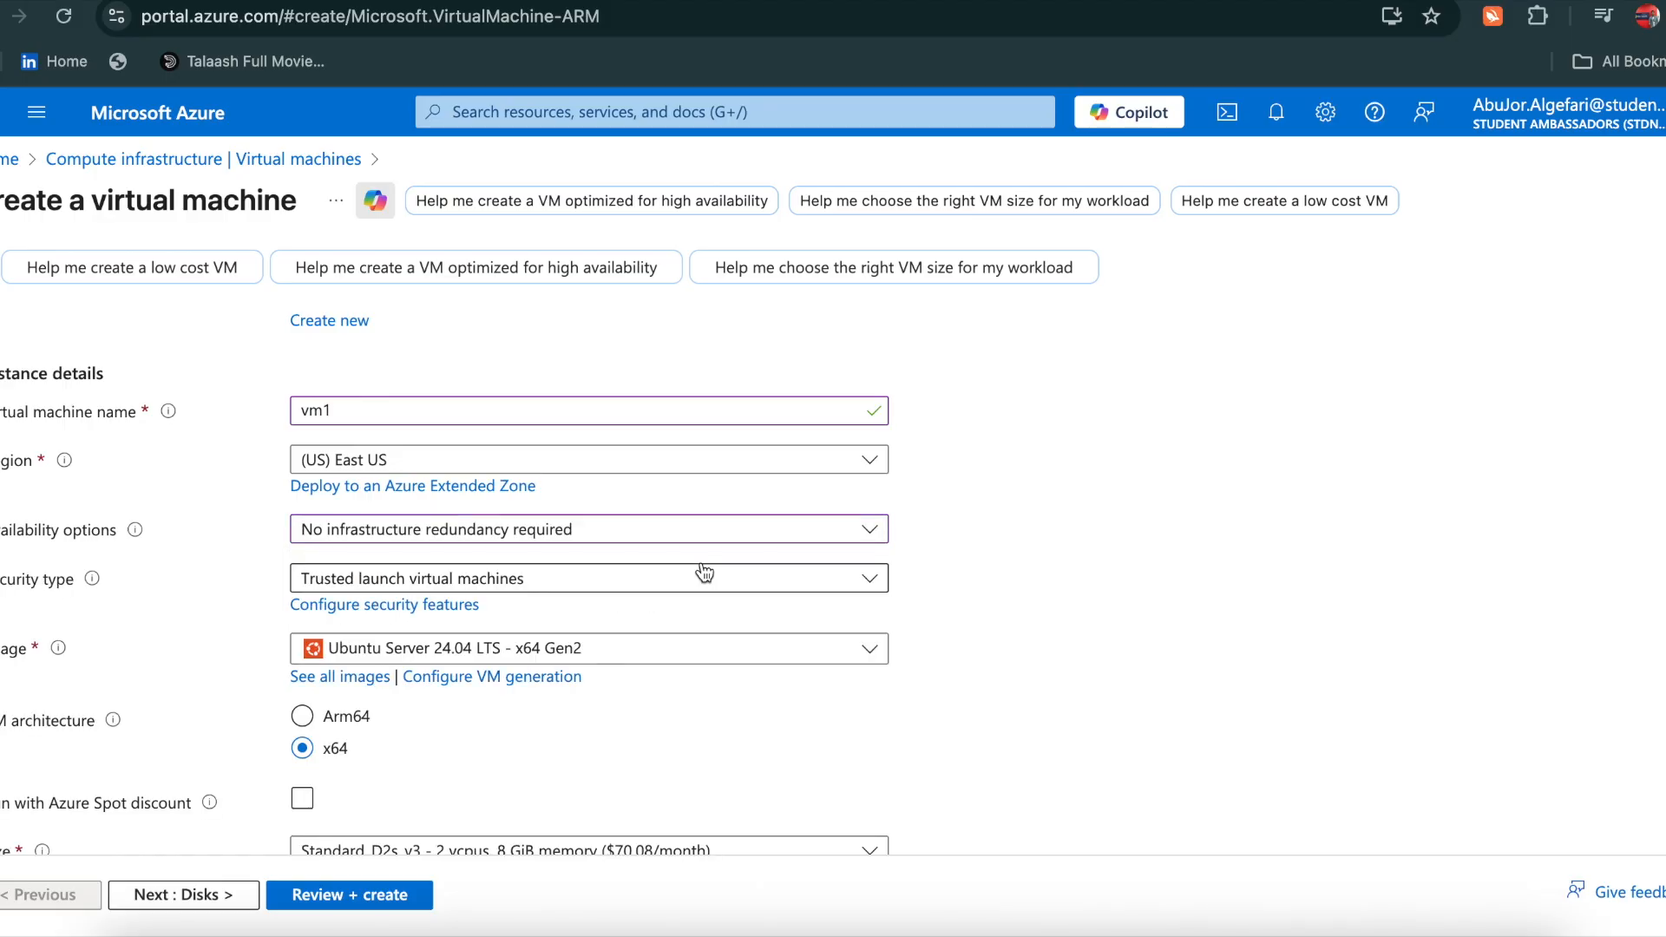
Set the administrator account's authentication type to Password, keeping the default image and size
scroll(702, 568, "down", 3)
scroll(701, 568, "up", 1)
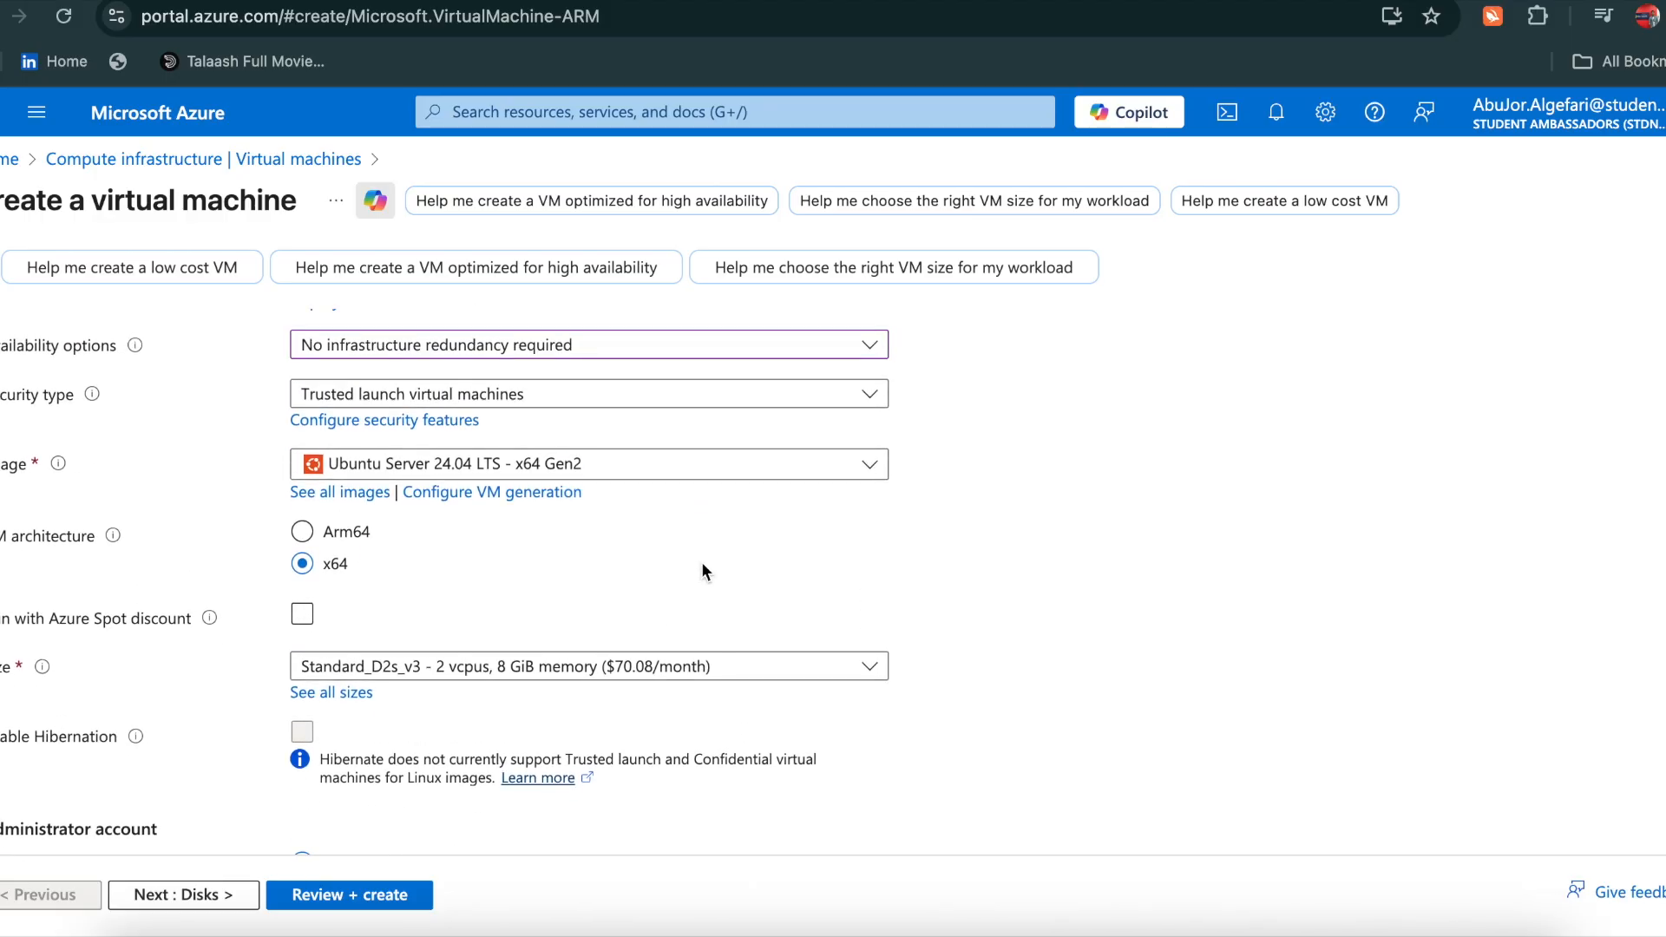
scroll(701, 568, "down", 1)
scroll(702, 568, "down", 1)
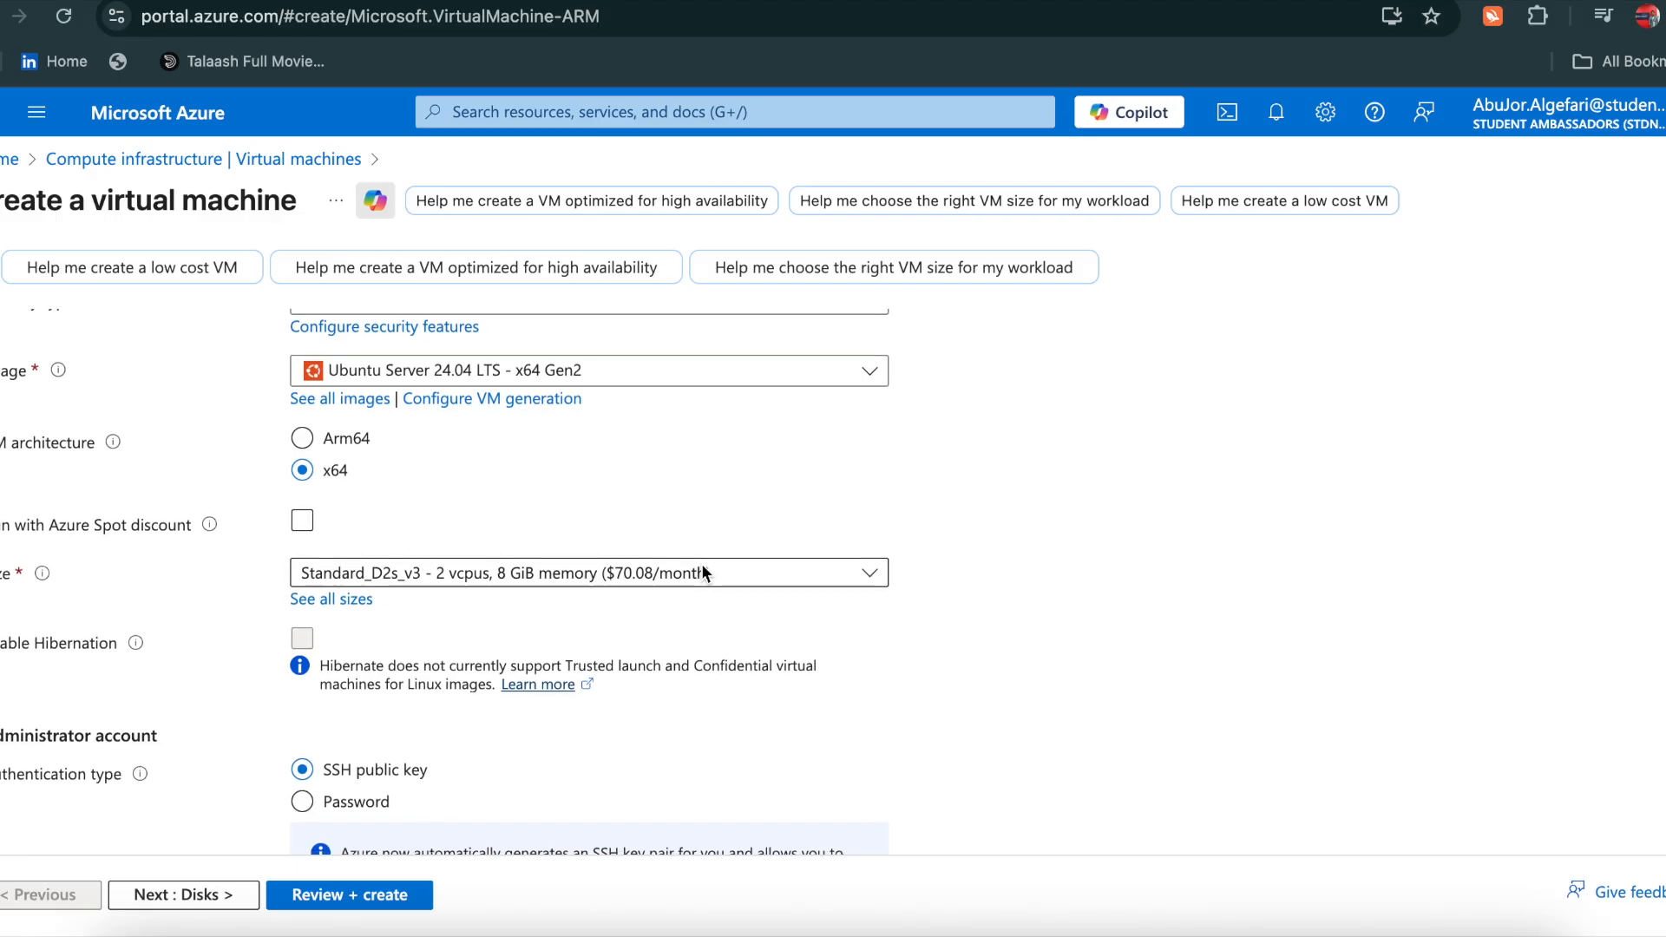
scroll(670, 711, "down", 1)
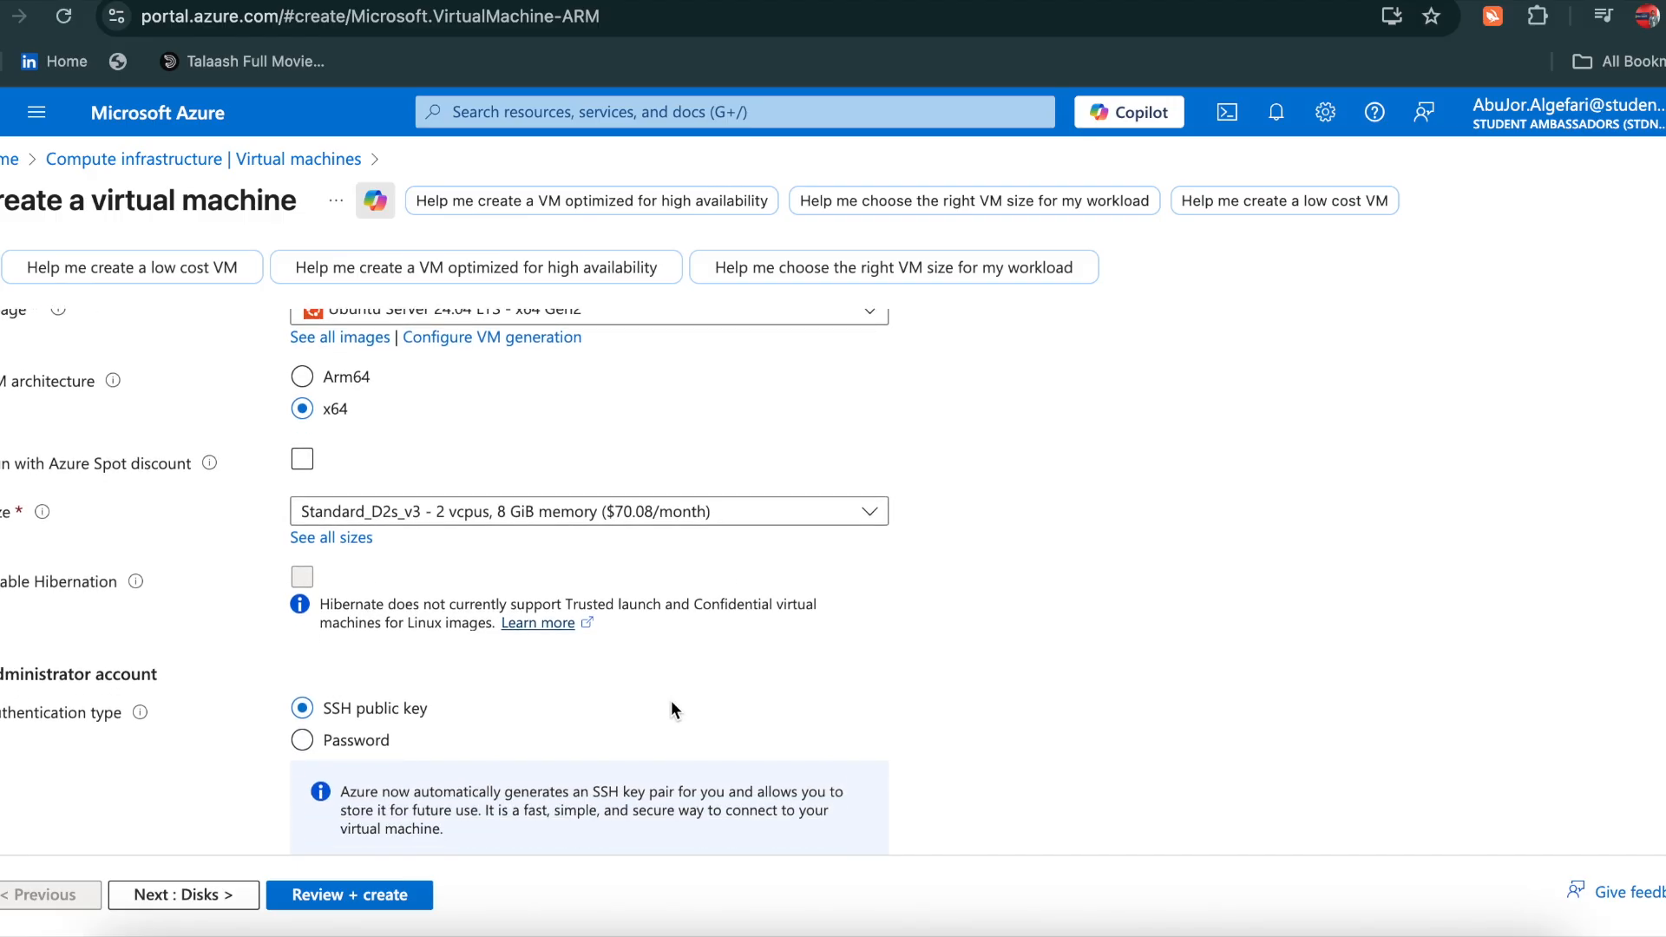
scroll(670, 711, "down", 2)
left_click(301, 657)
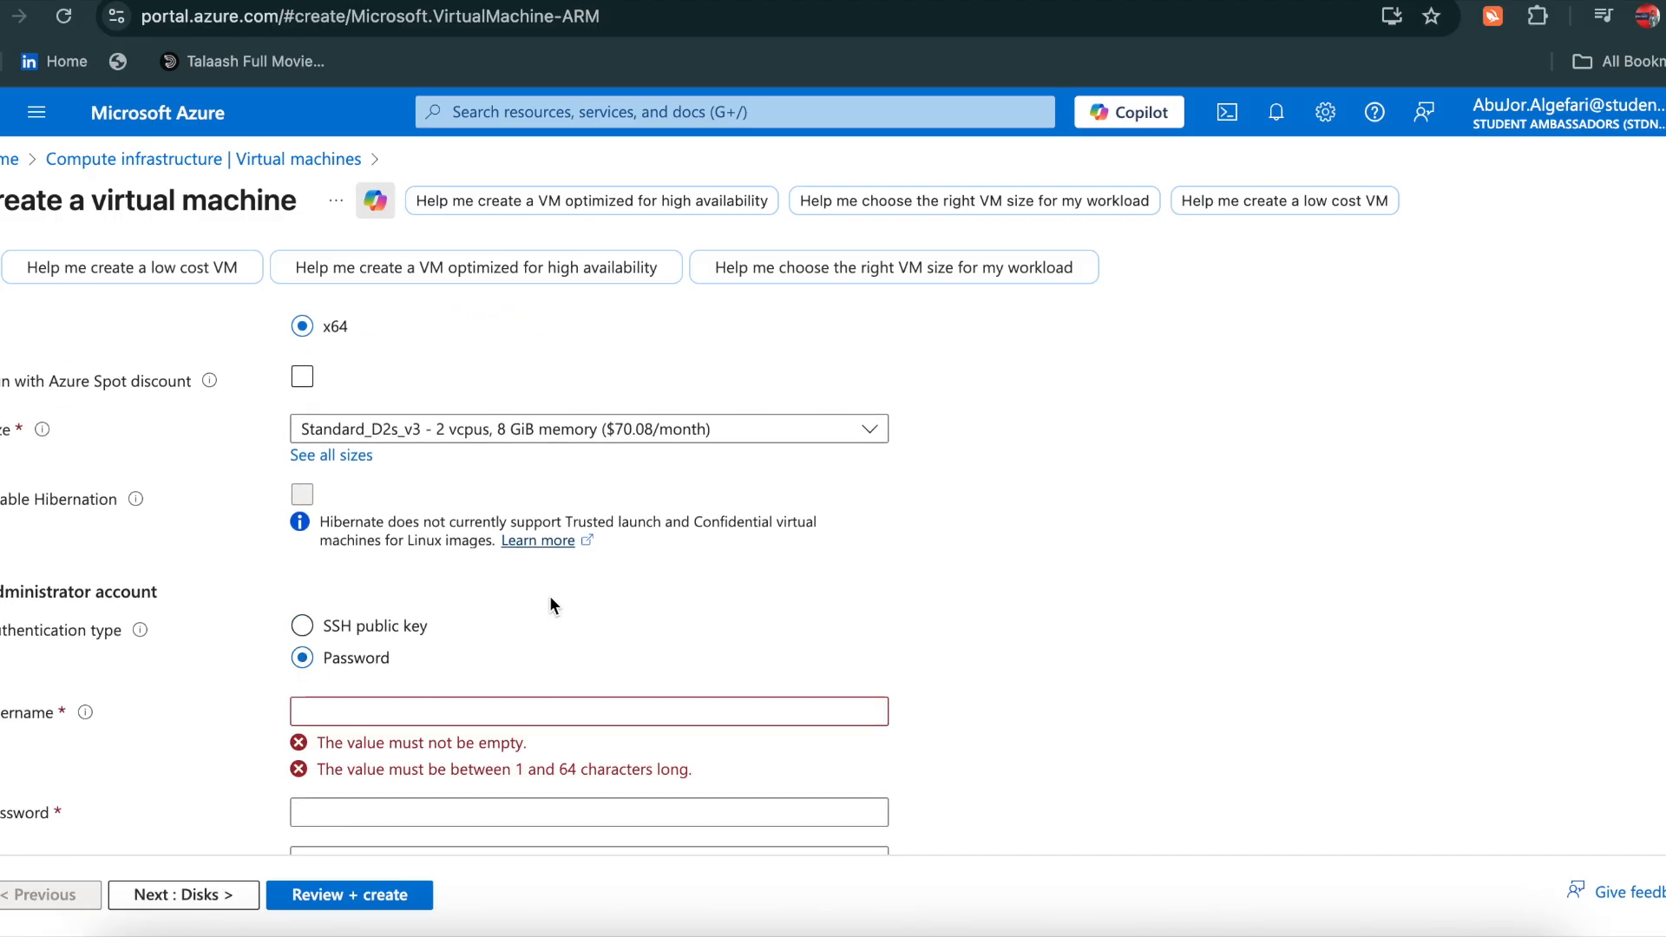
Enter the administrator account's username for the virtual machine
scroll(532, 598, "down", 3)
left_click(395, 582)
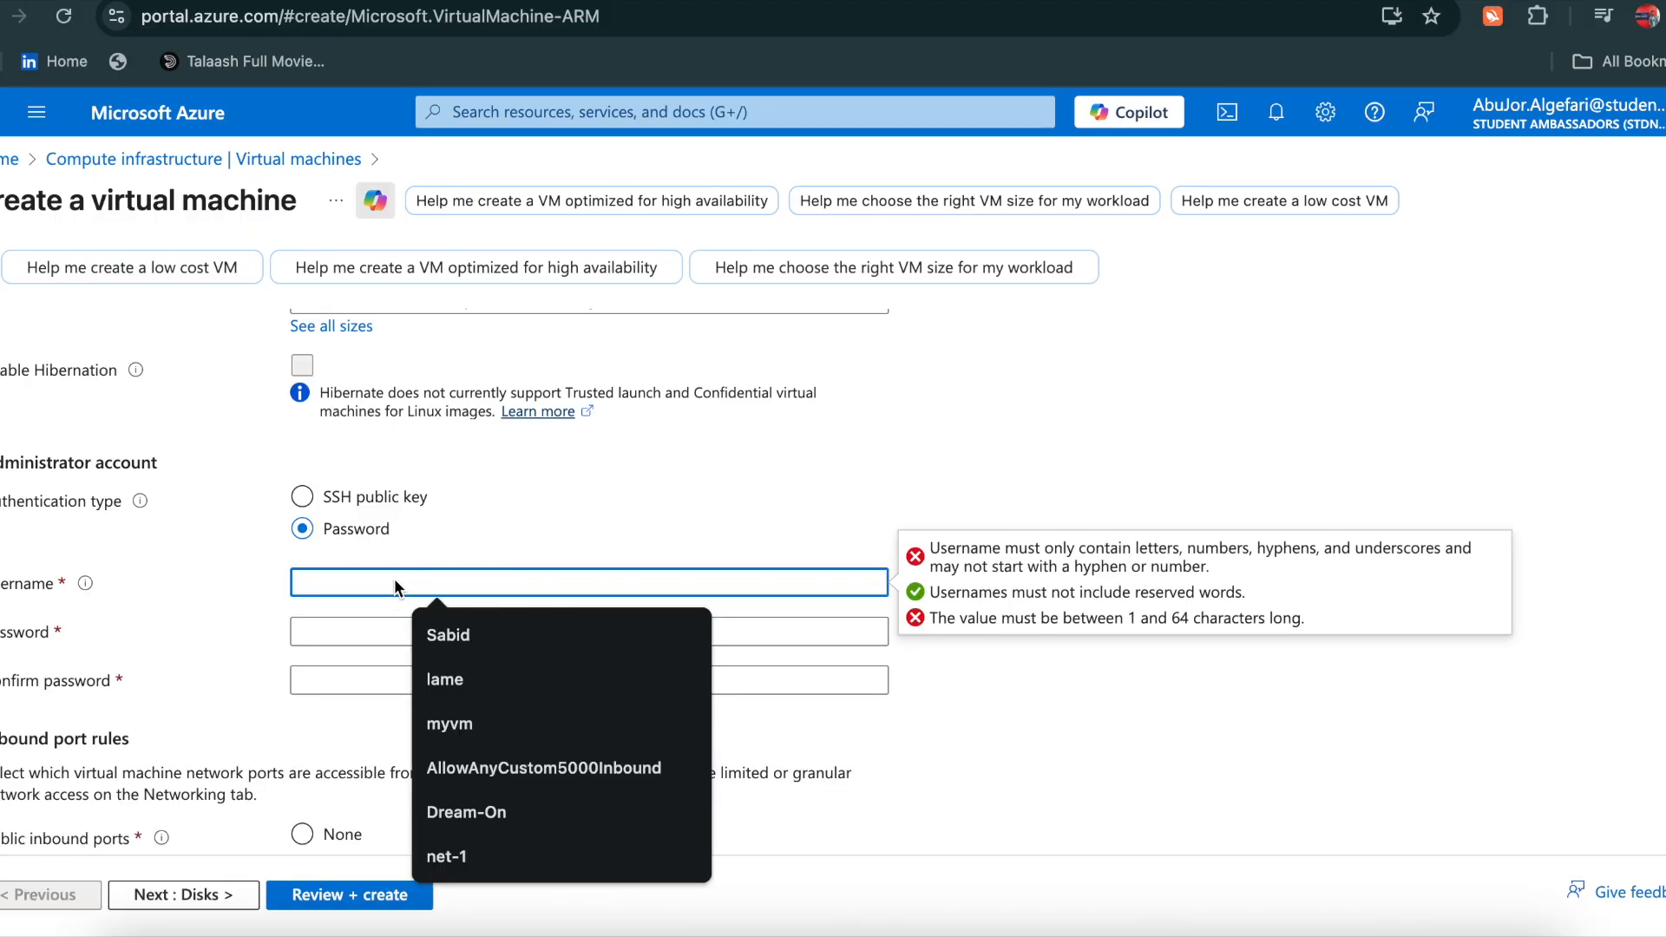
type("Sabid")
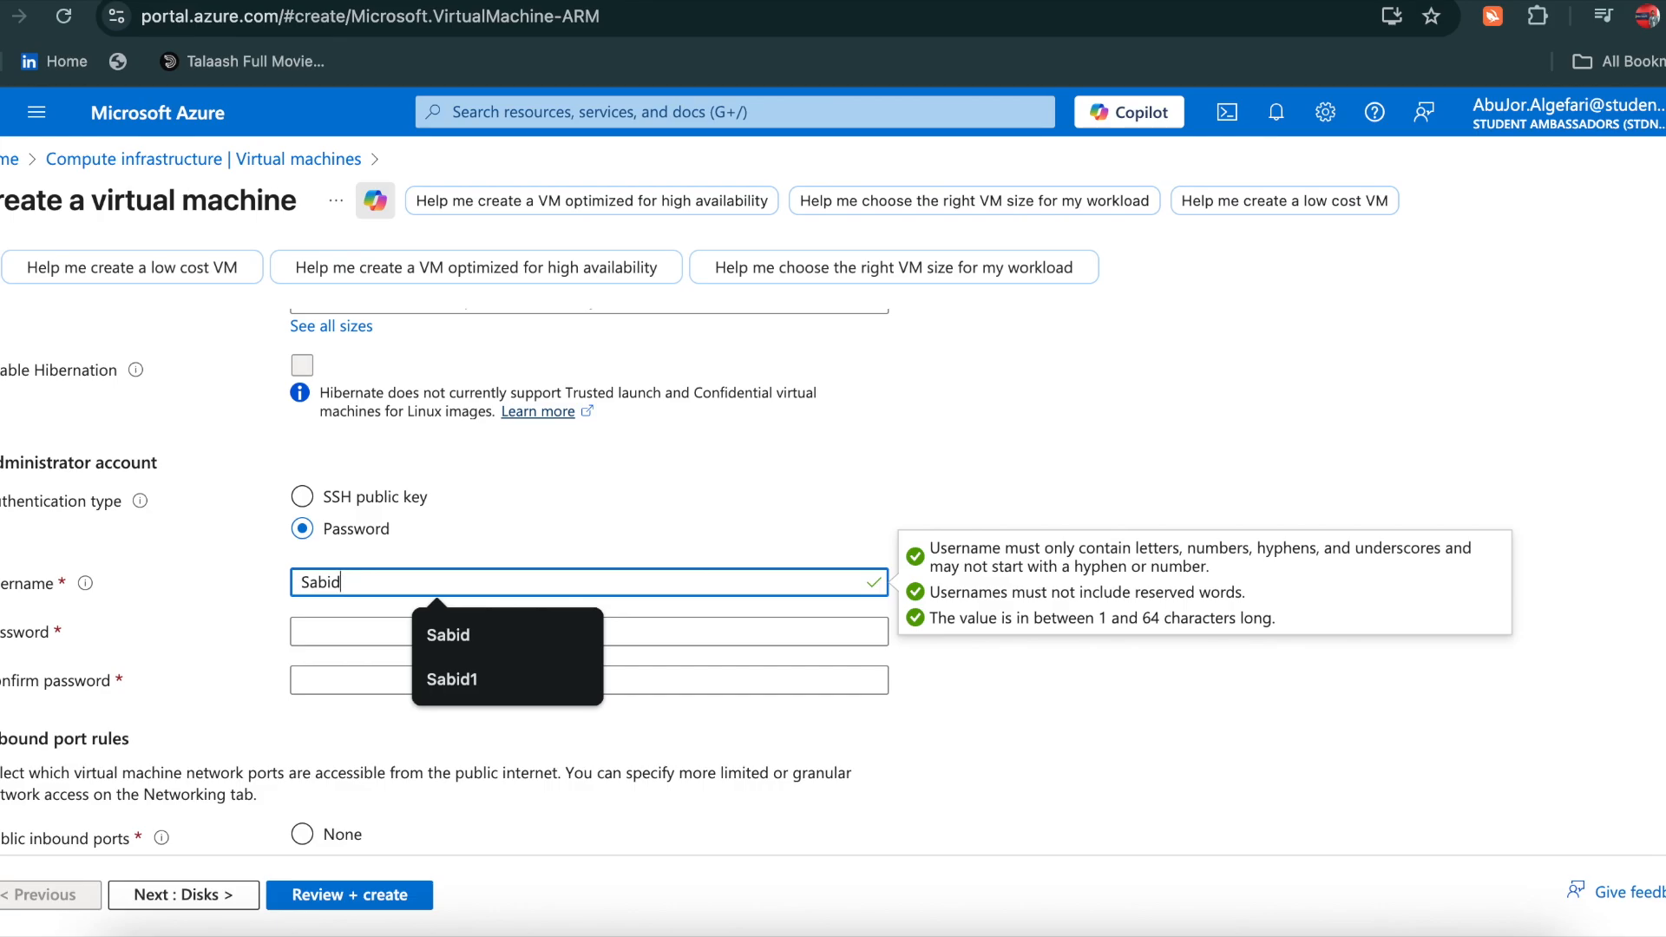
Enter the administrator account's password and repeat it in the confirmation field
scroll(539, 507, "down", 2)
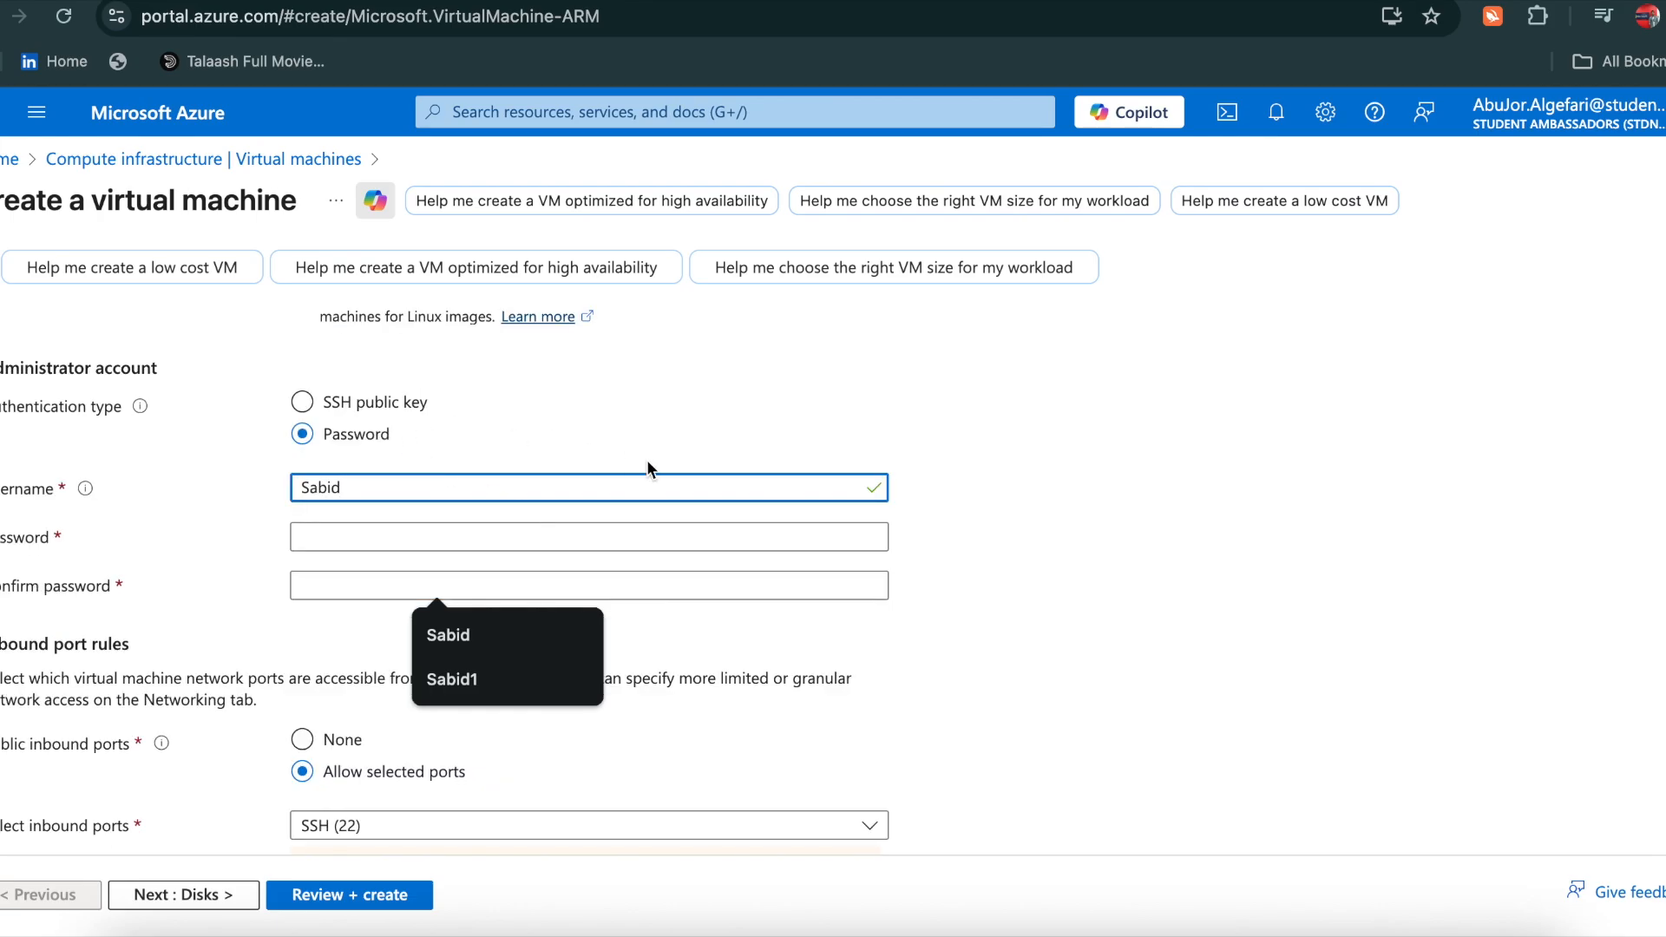
scroll(647, 464, "down", 1)
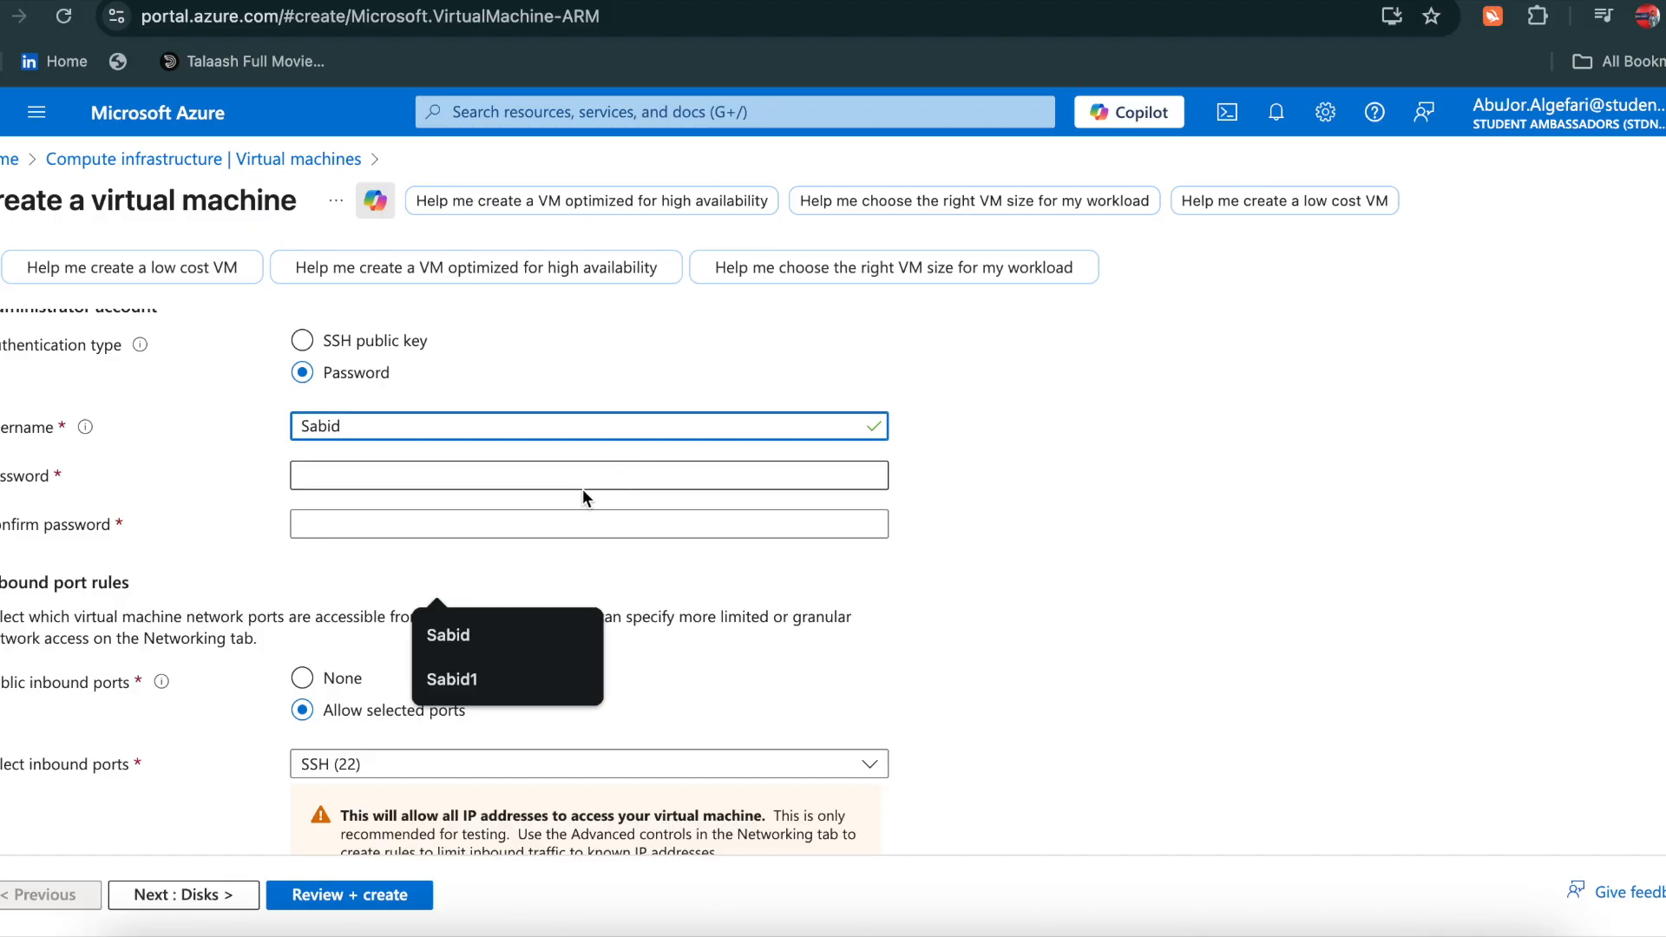
left_click(477, 473)
type("••")
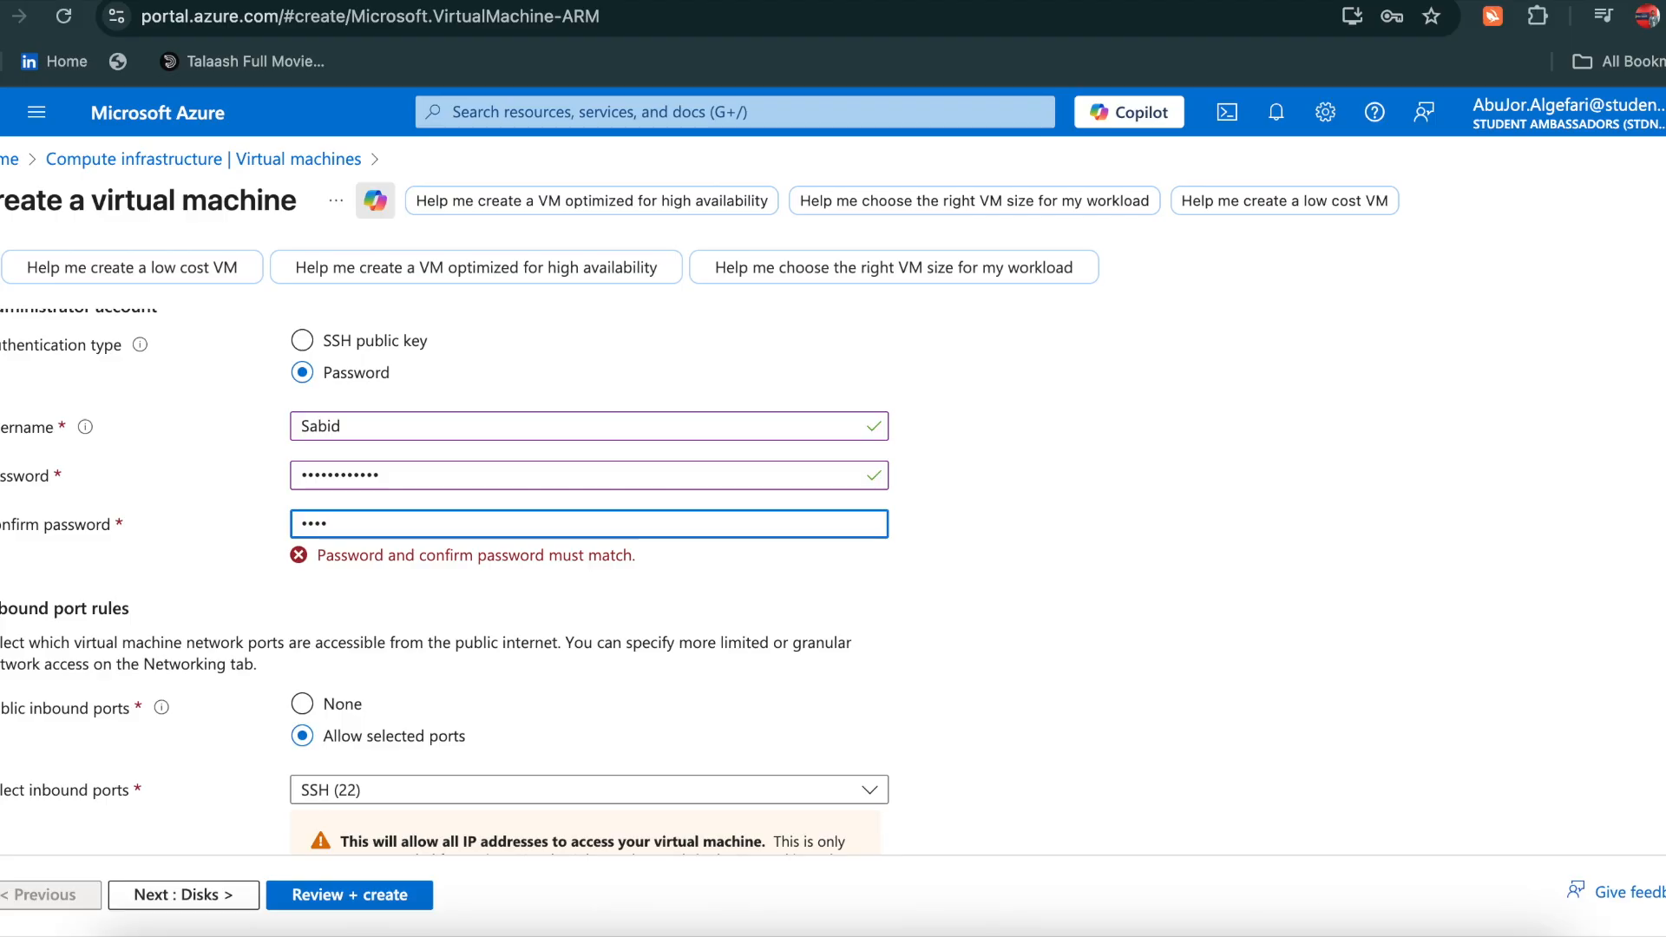
key("BackSpace")
key("BackSpace")
key("BackSpace")
key("BackSpace")
type("•••")
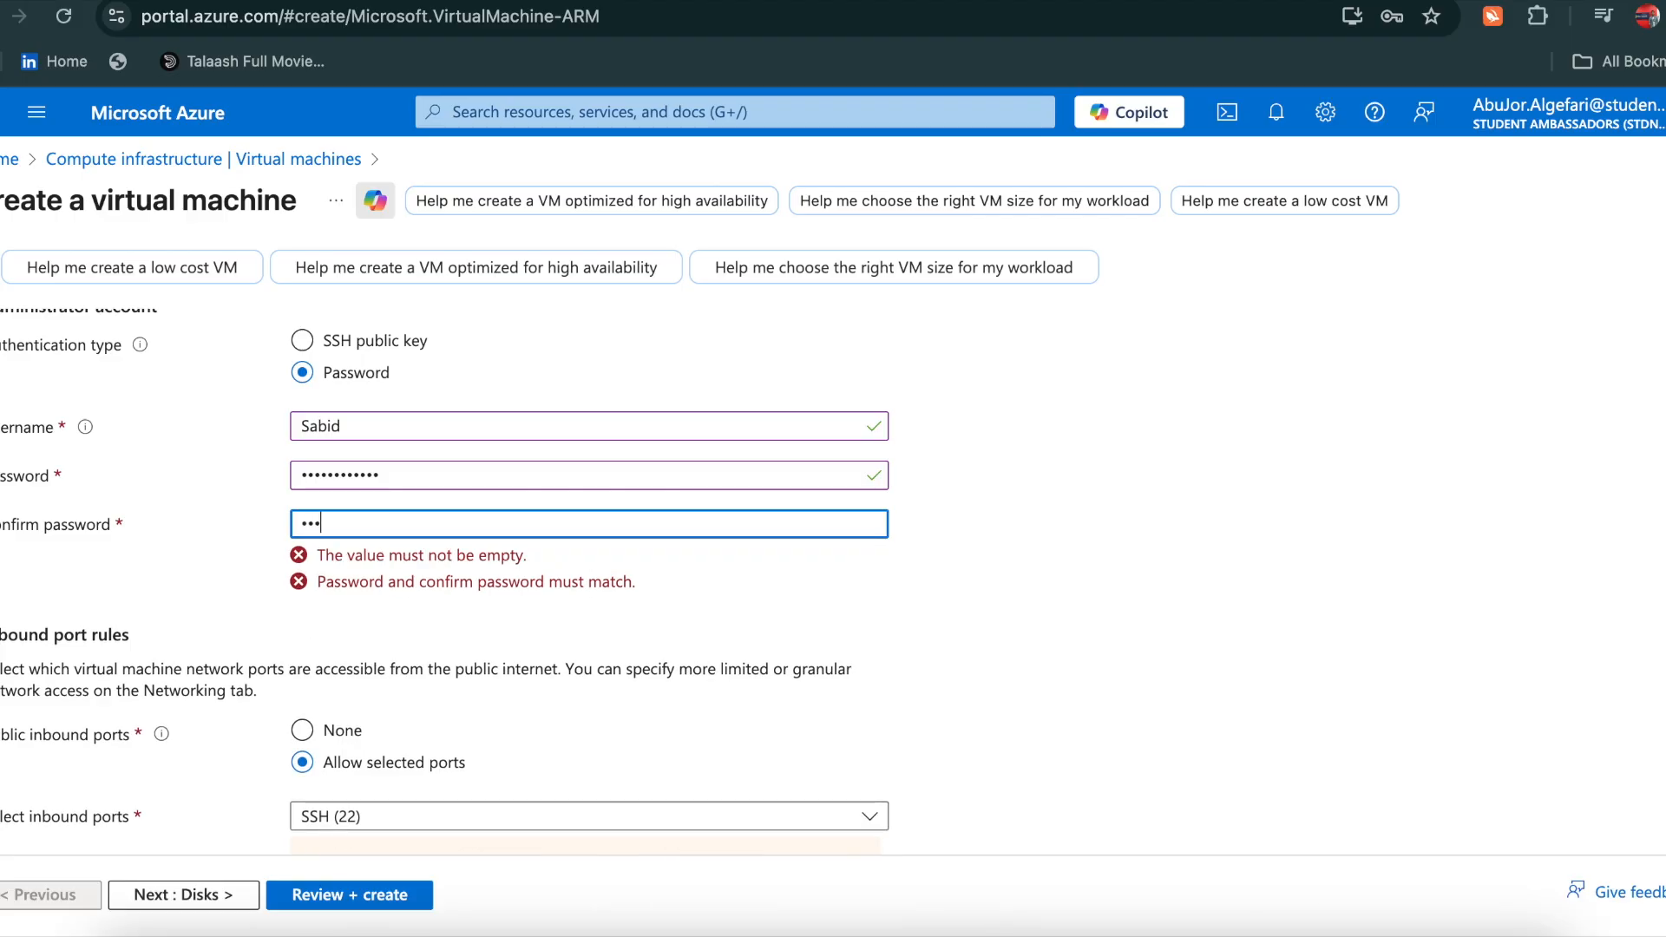
type("•••••••••")
Allow HTTPS (443) and HTTP (80) alongside SSH (22) as public inbound ports for the virtual machine
scroll(435, 619, "down", 1)
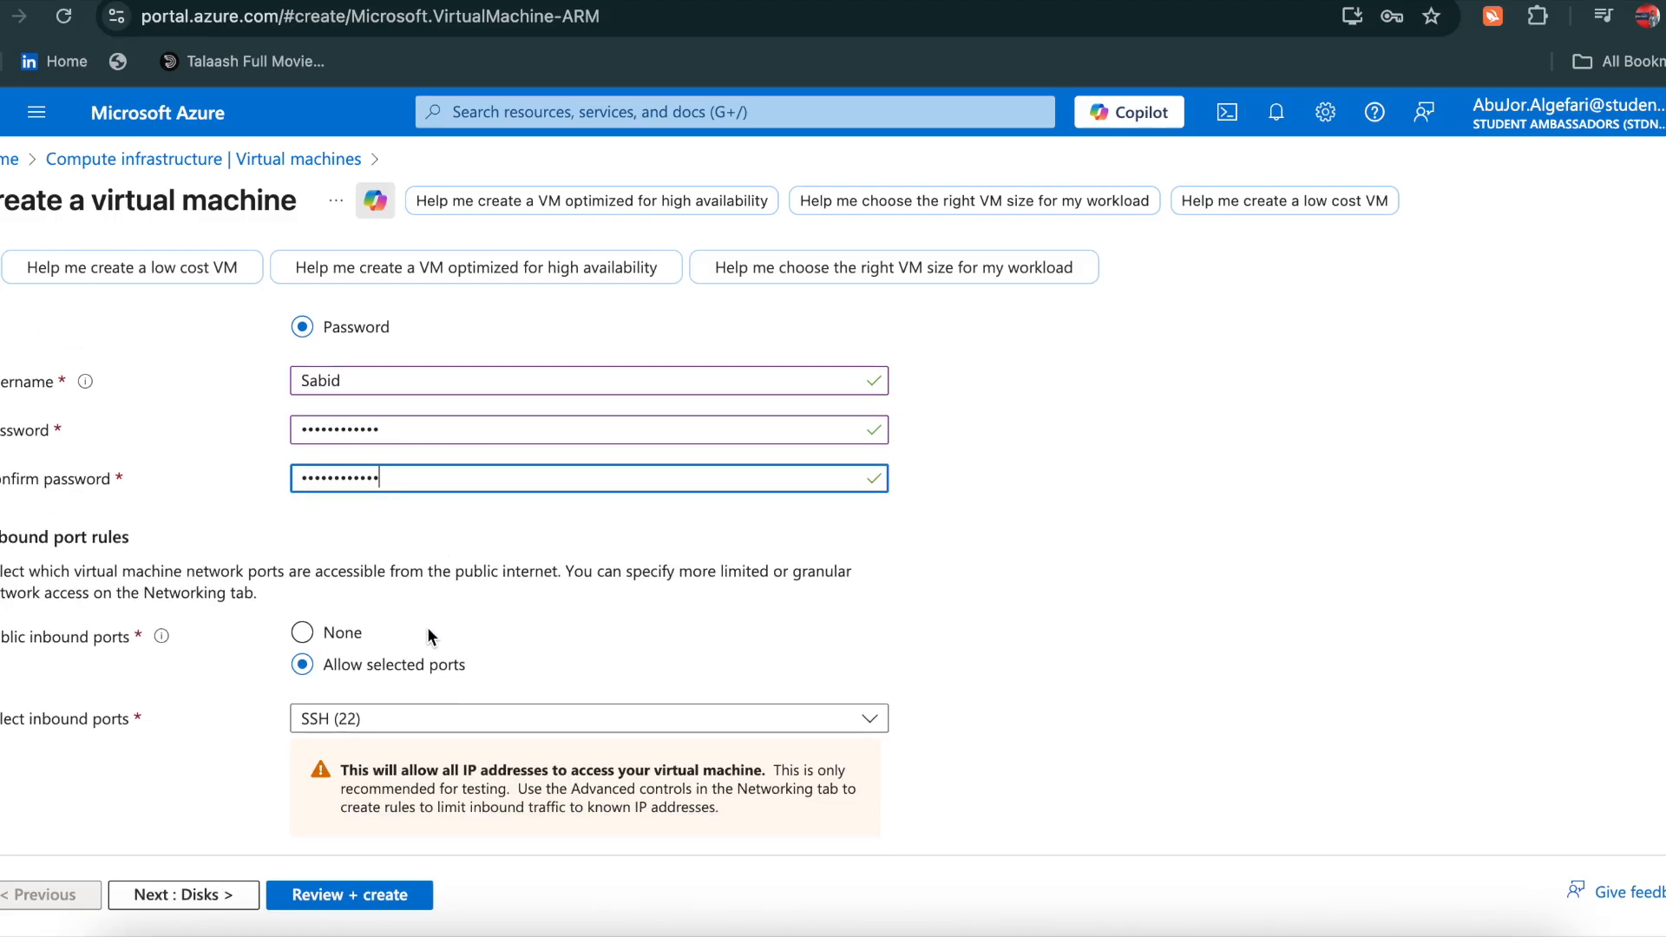
left_click(412, 719)
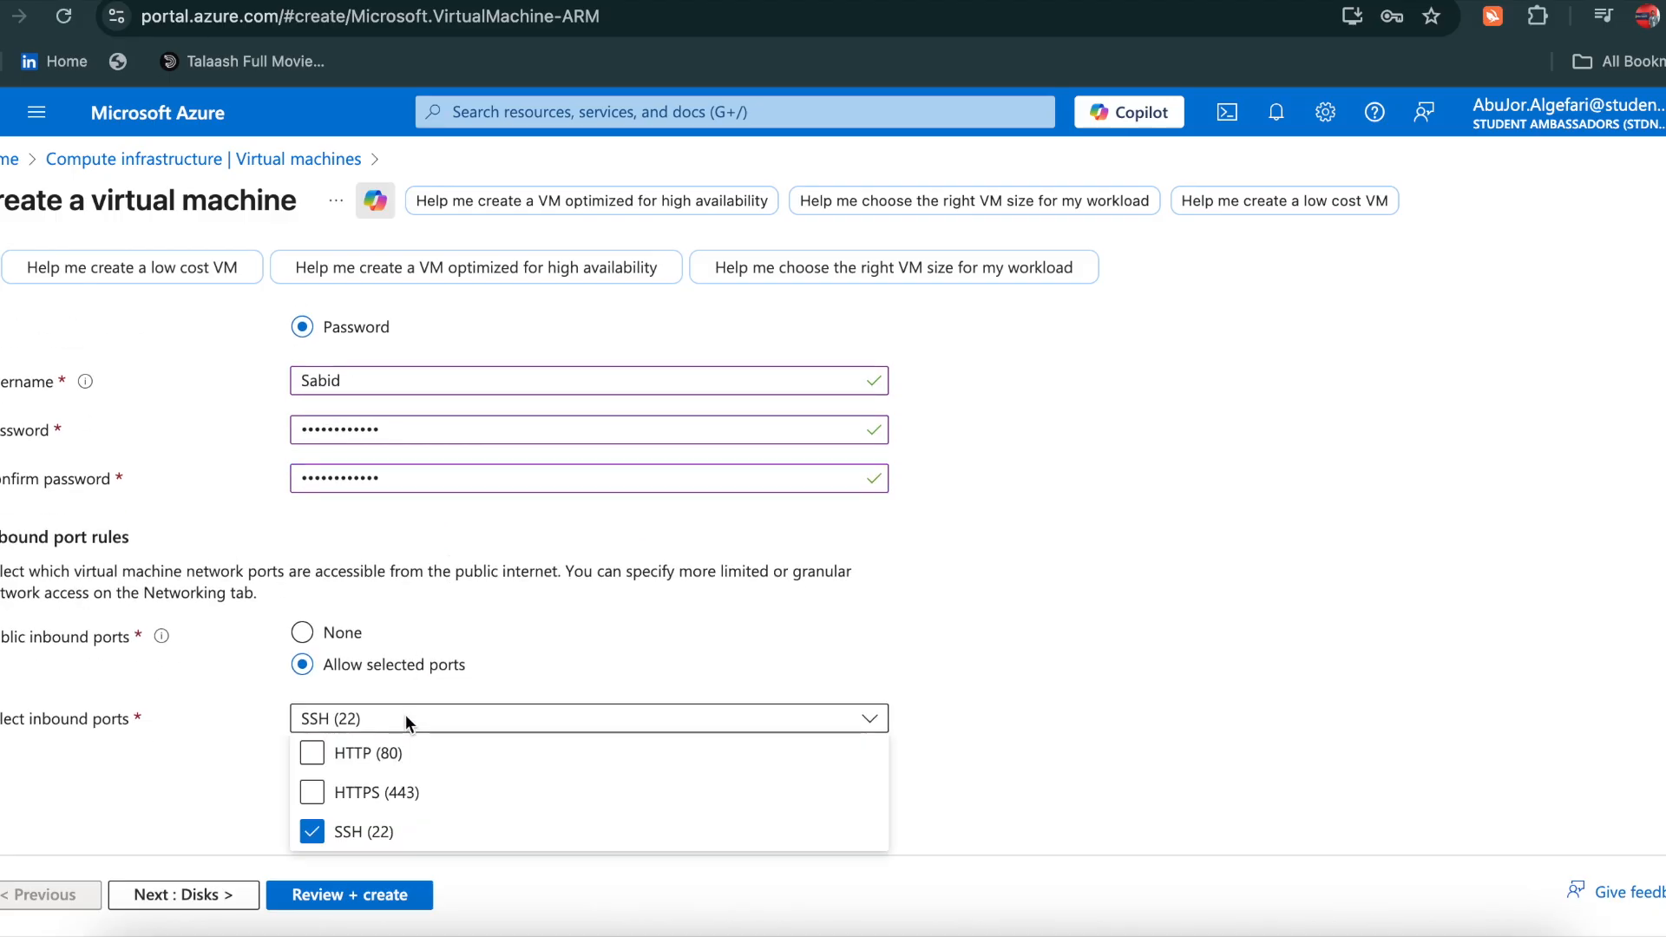
left_click(312, 792)
left_click(312, 753)
Review the virtual machine's networking settings, including its virtual network, subnet and public IP
scroll(519, 660, "up", 5)
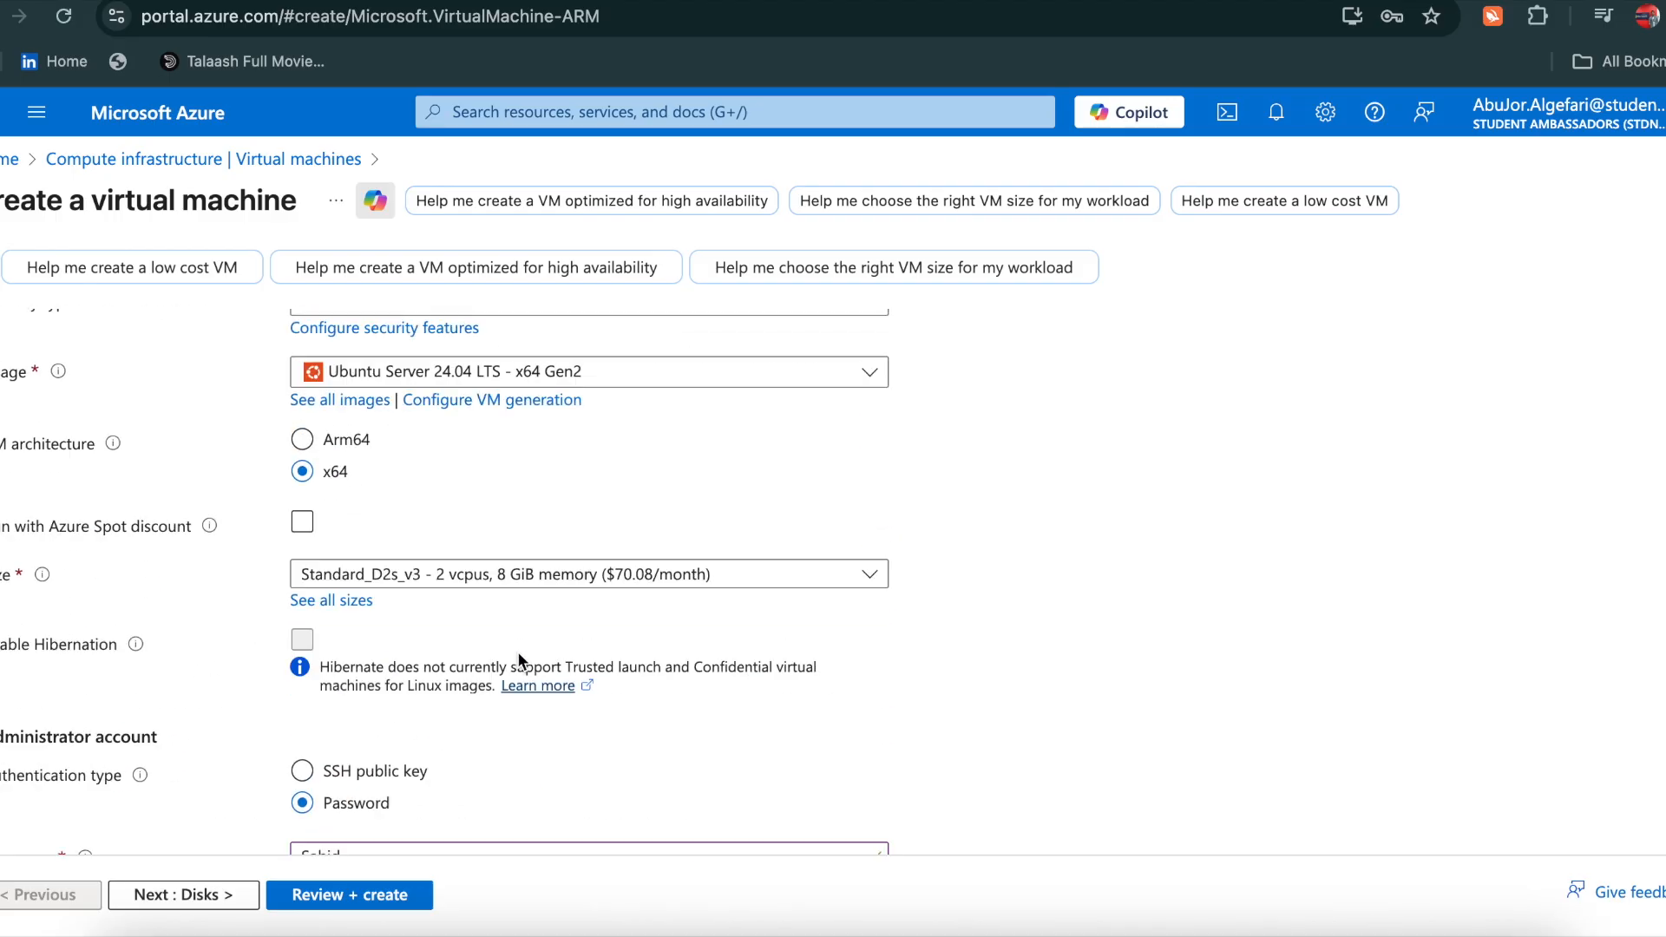
scroll(517, 653, "up", 10)
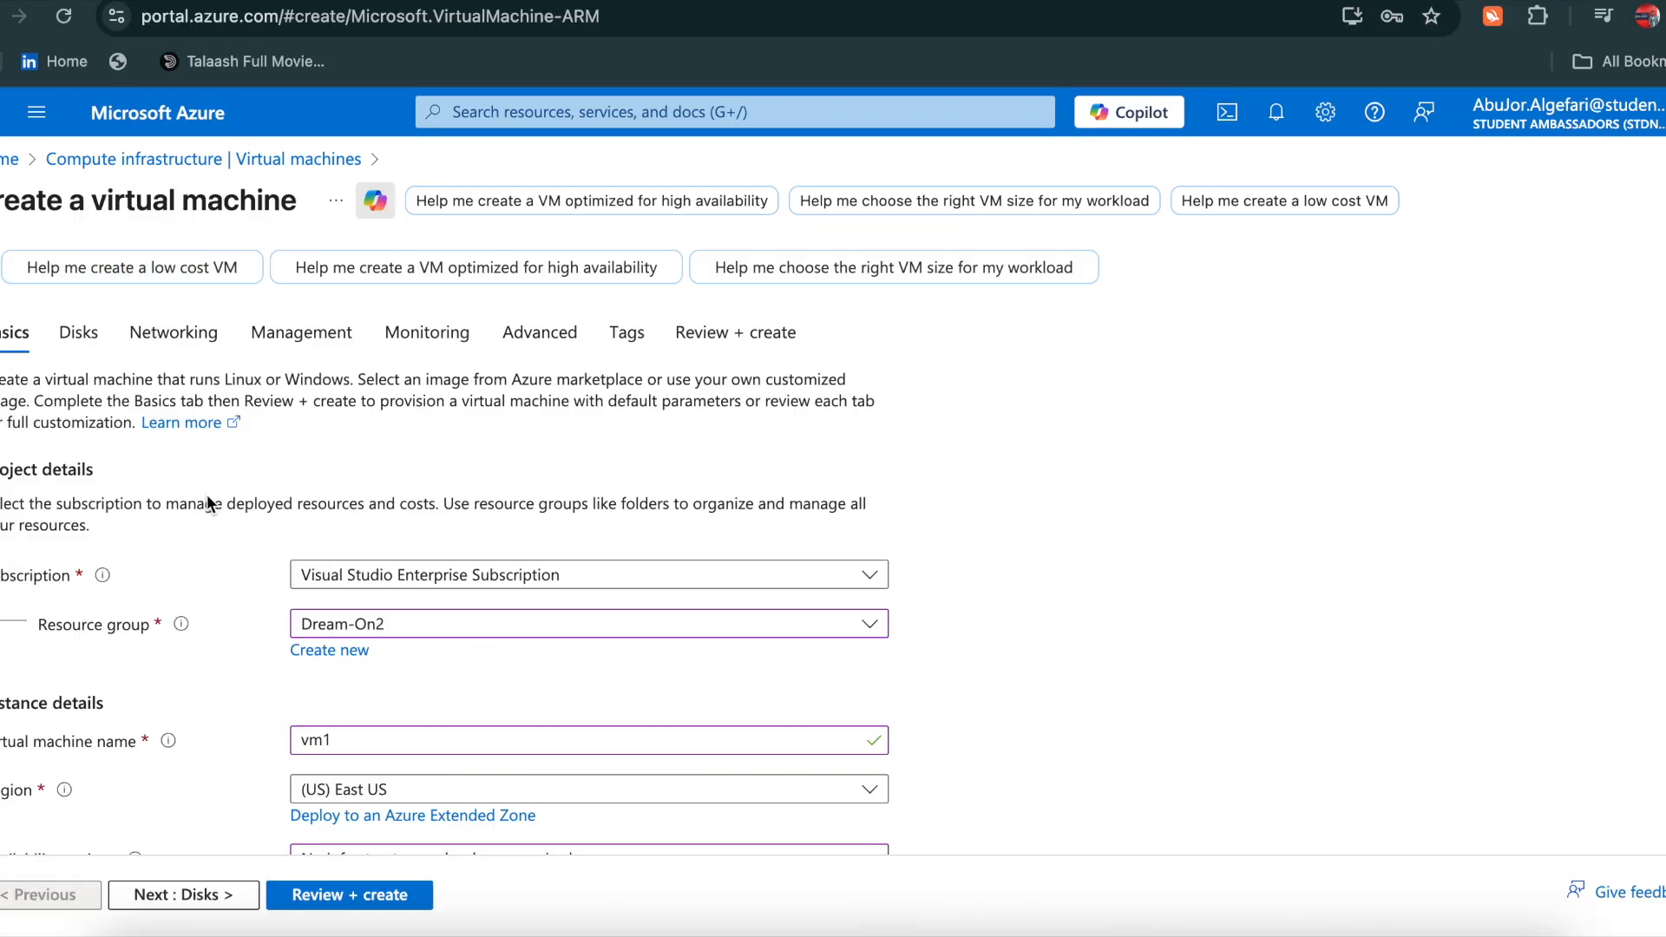
left_click(161, 338)
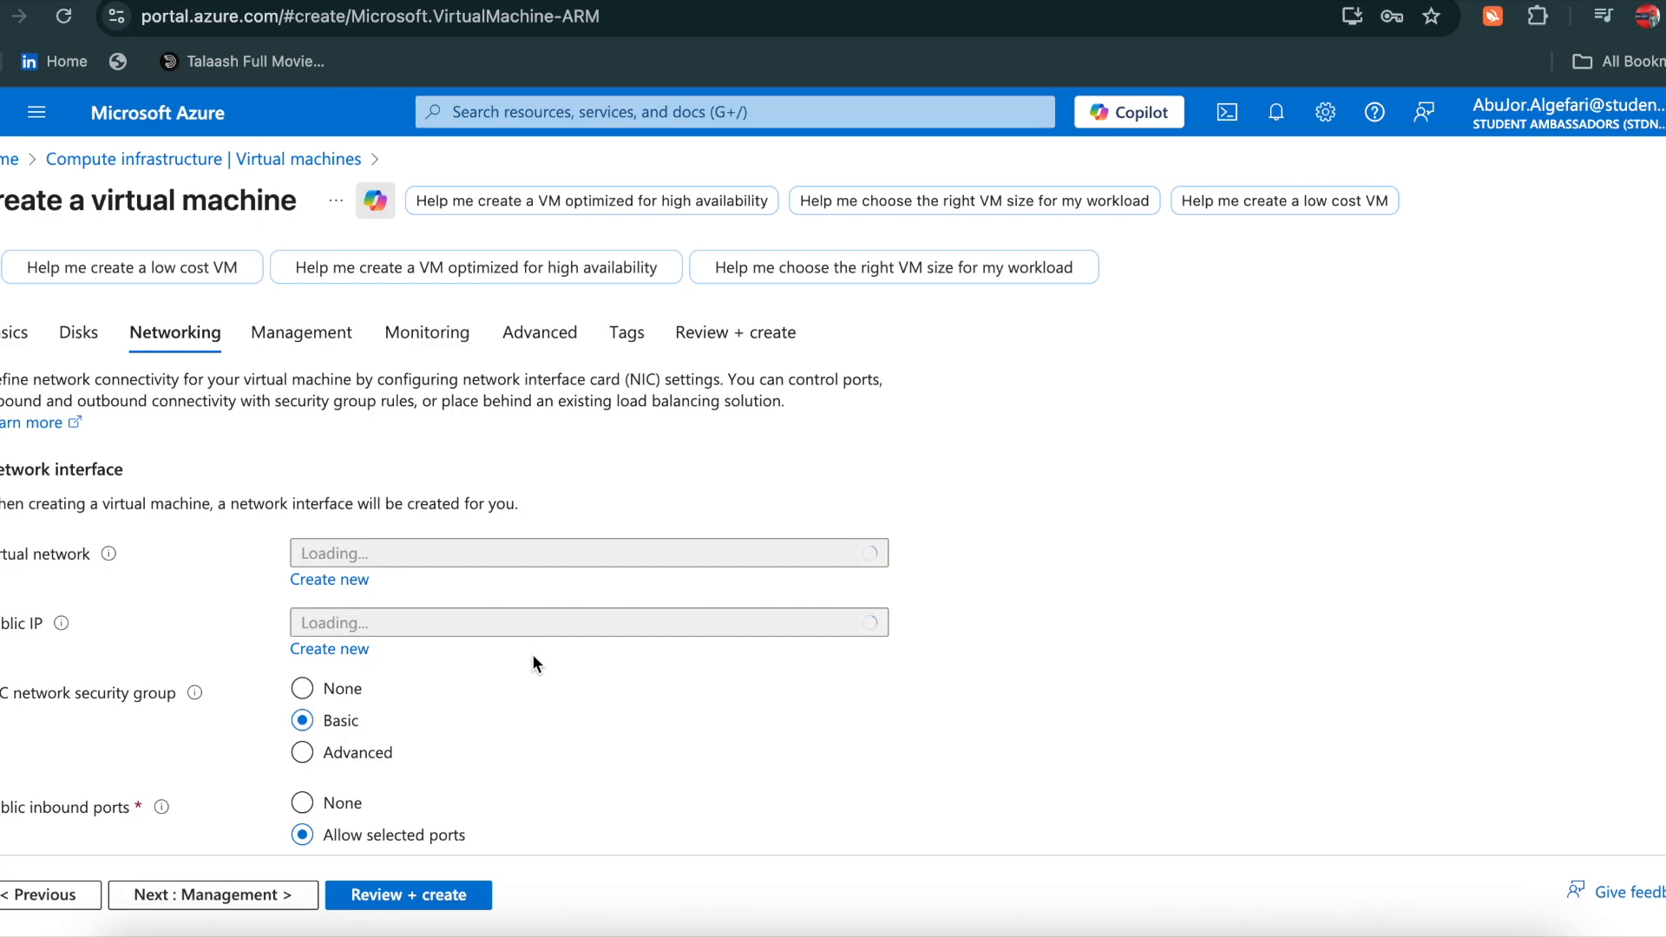
scroll(532, 654, "down", 1)
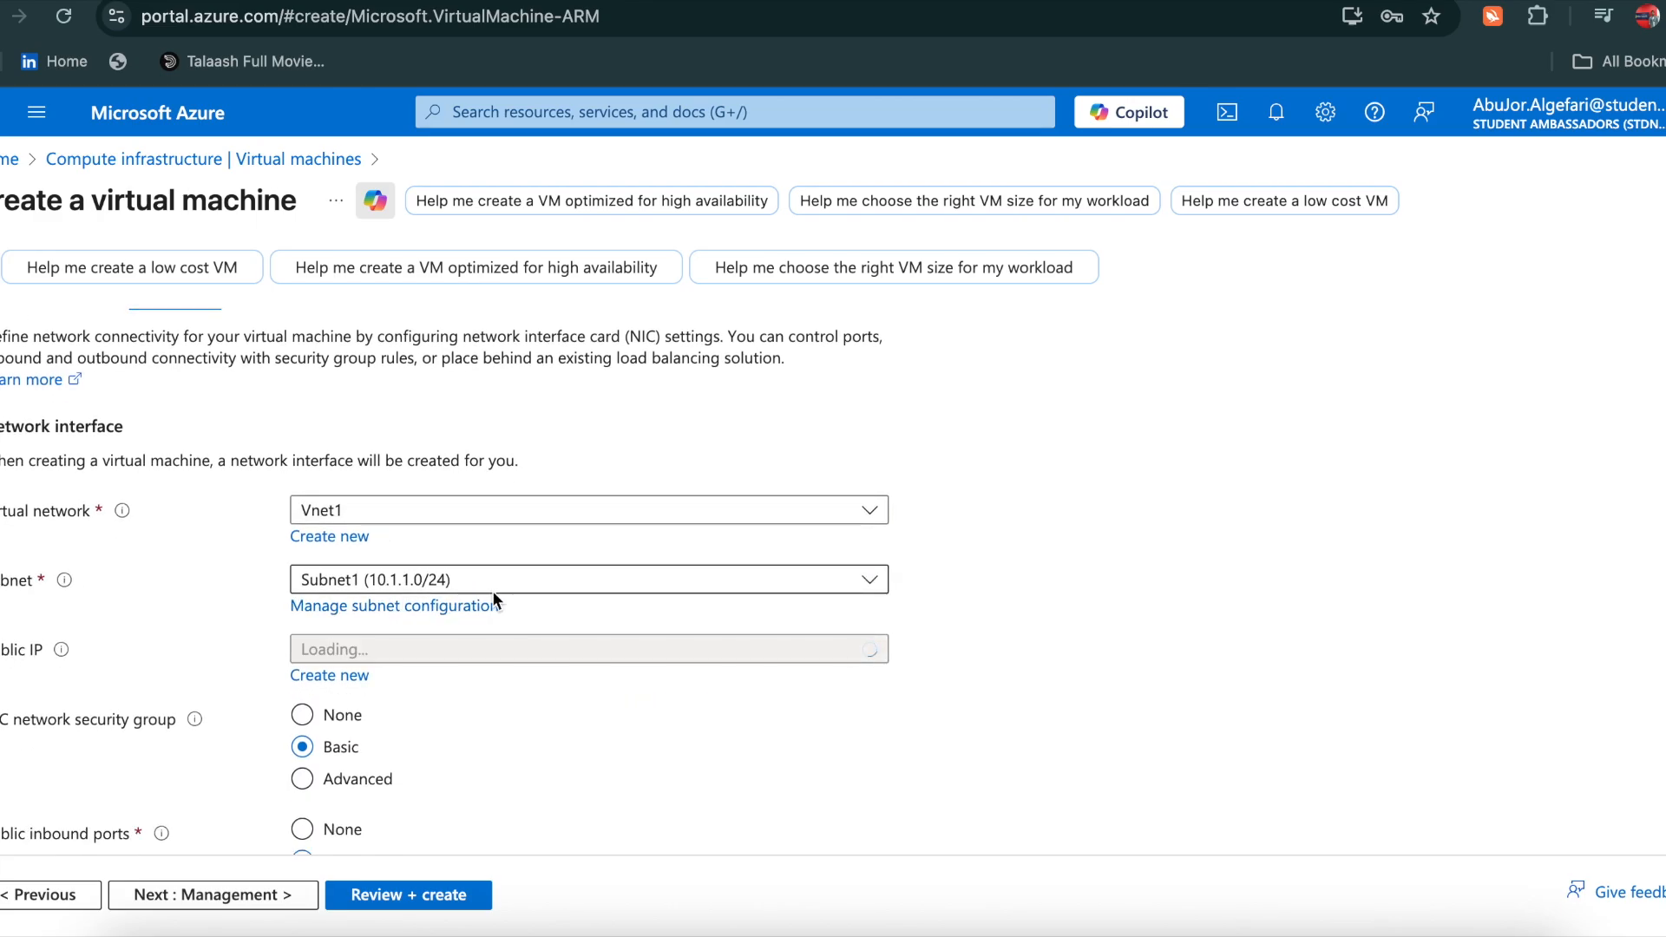
scroll(481, 716, "down", 10)
scroll(419, 520, "up", 12)
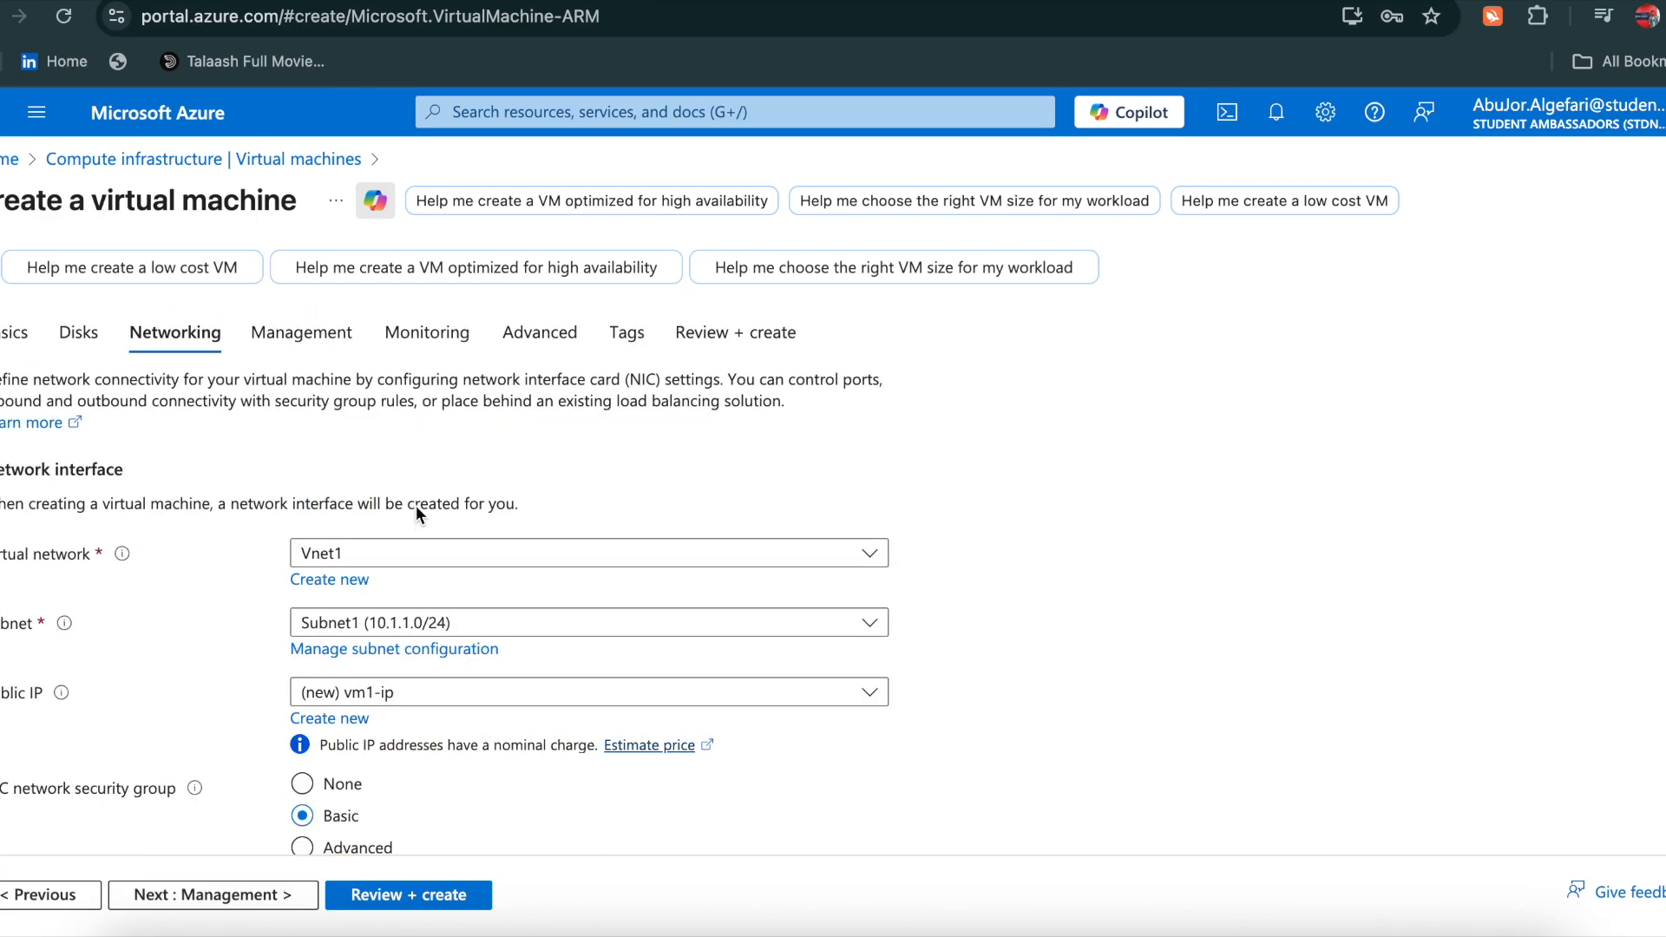
Validate the virtual machine configuration, review the summary and create vm1
left_click(441, 900)
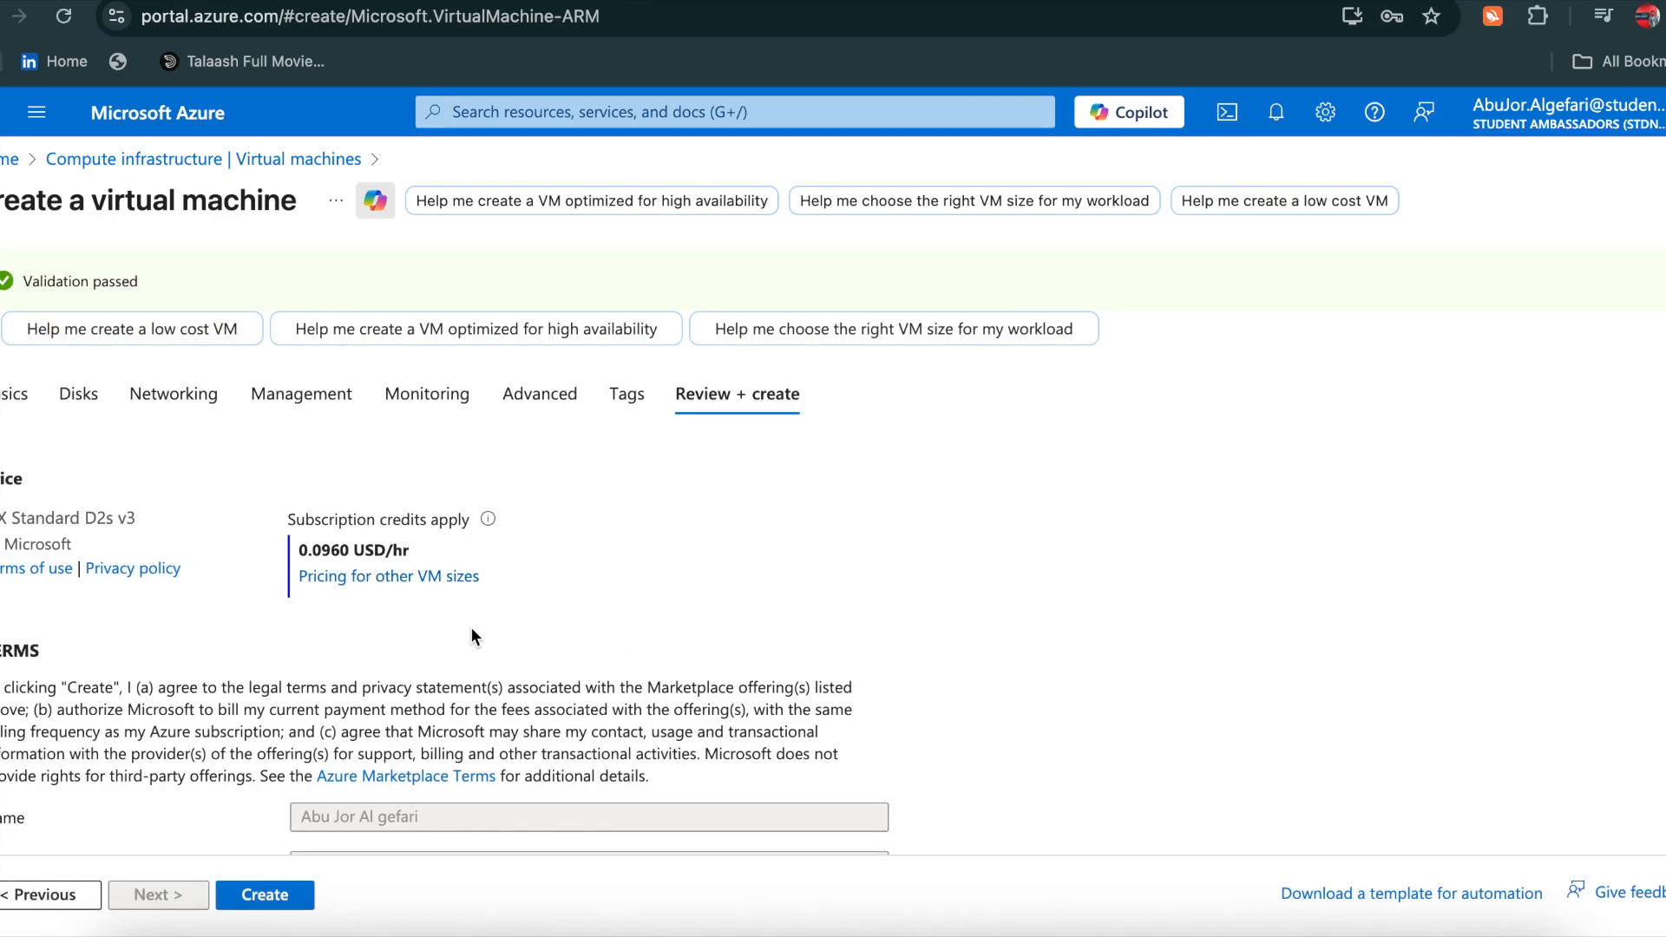
scroll(471, 626, "down", 2)
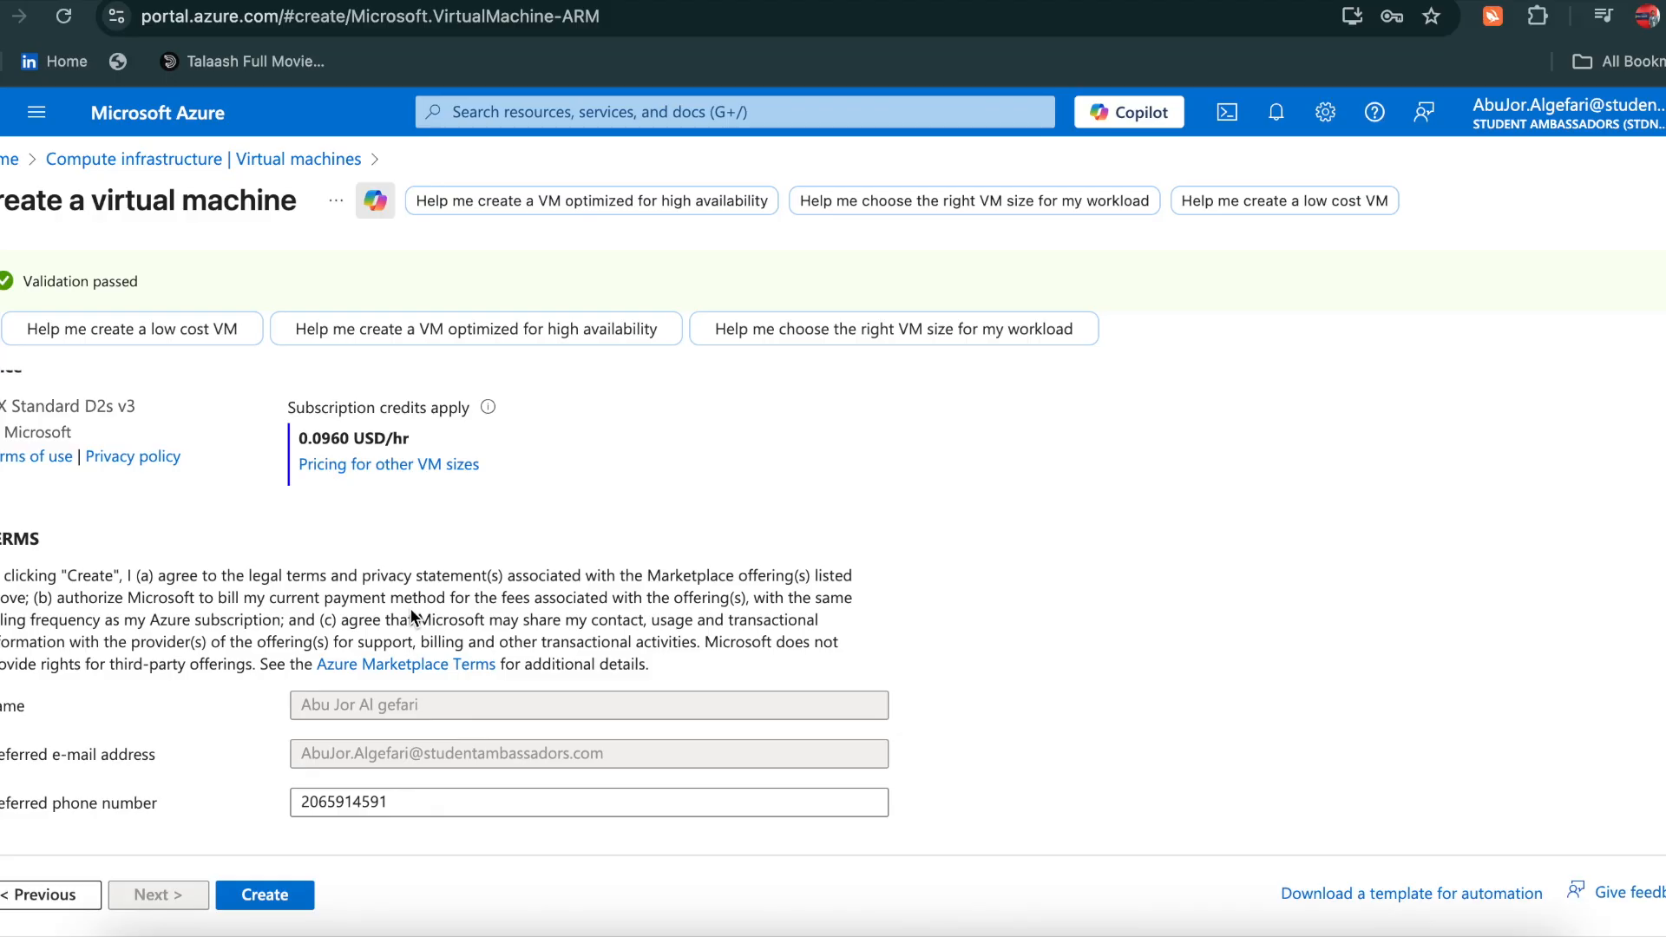
scroll(411, 618, "down", 5)
scroll(411, 617, "up", 7)
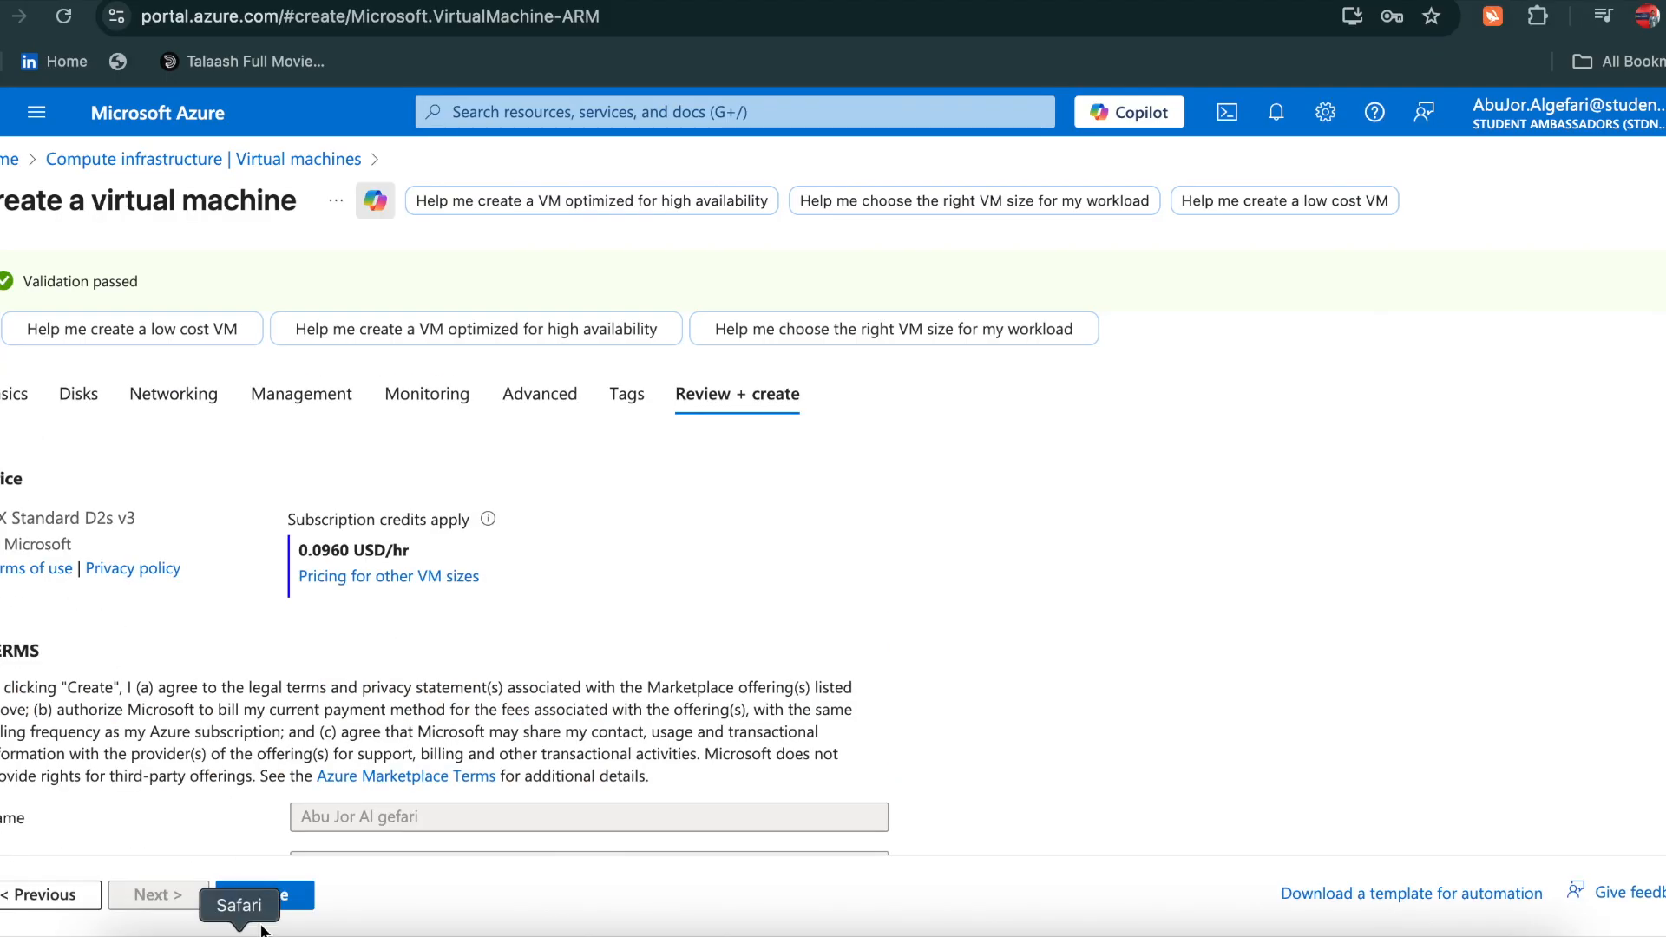
left_click(269, 895)
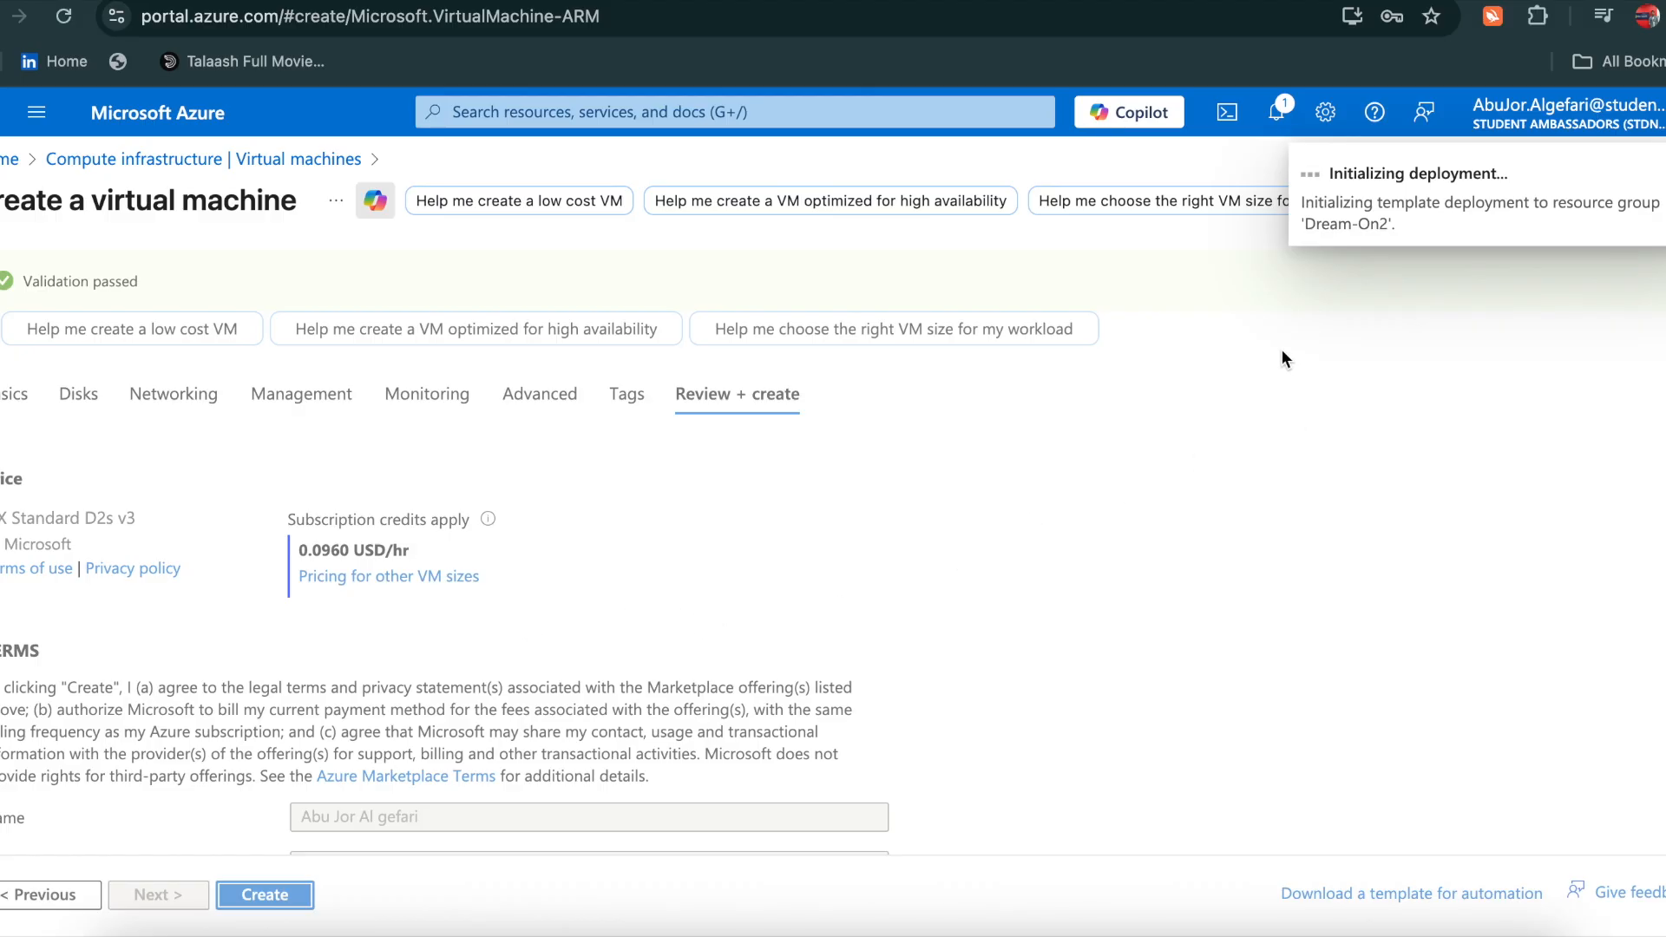
Check the deployment progress of vm1 in the notifications until the deployment ends
left_click(1273, 121)
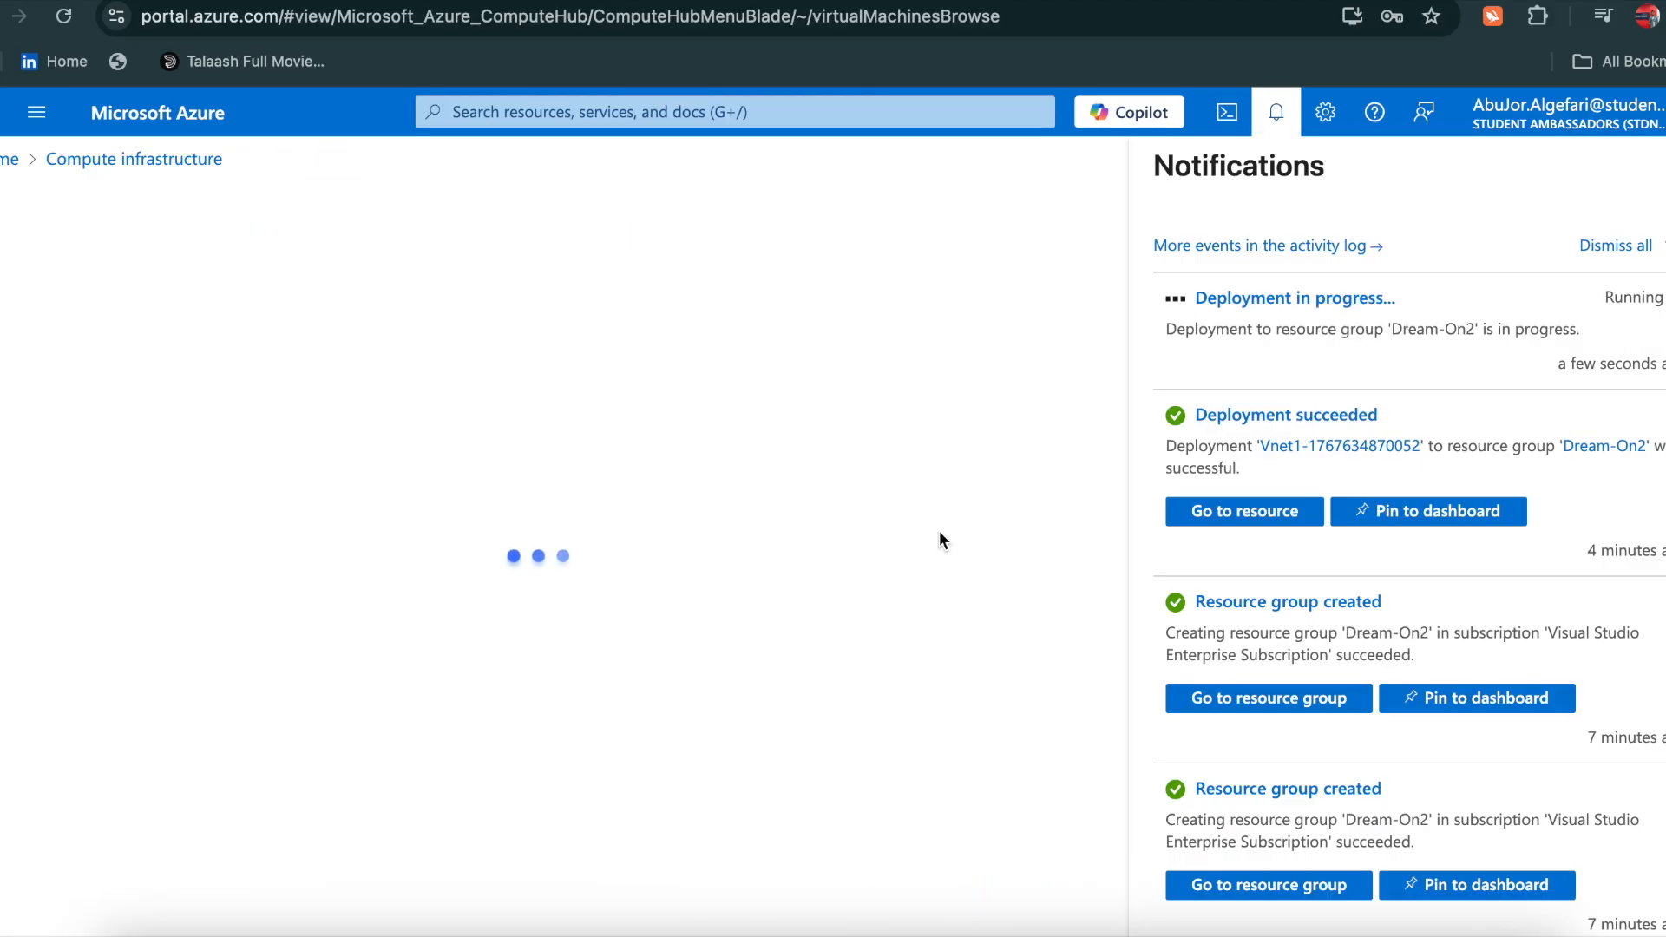
left_click(1659, 165)
left_click(1273, 114)
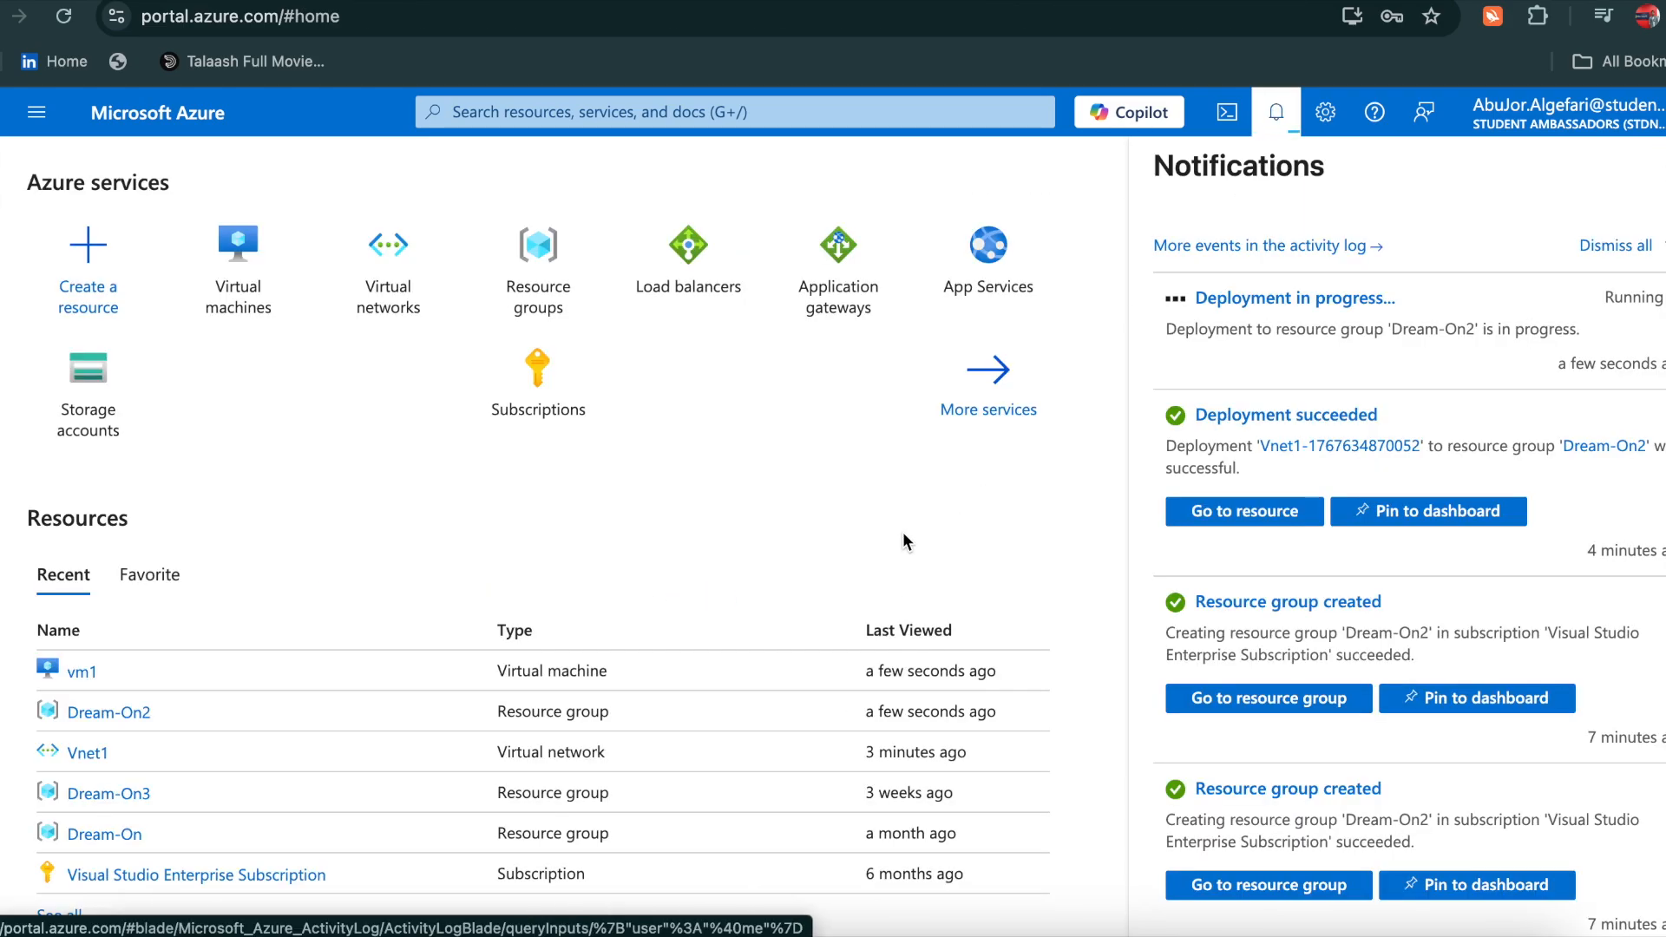
scroll(902, 532, "down", 3)
scroll(902, 532, "up", 3)
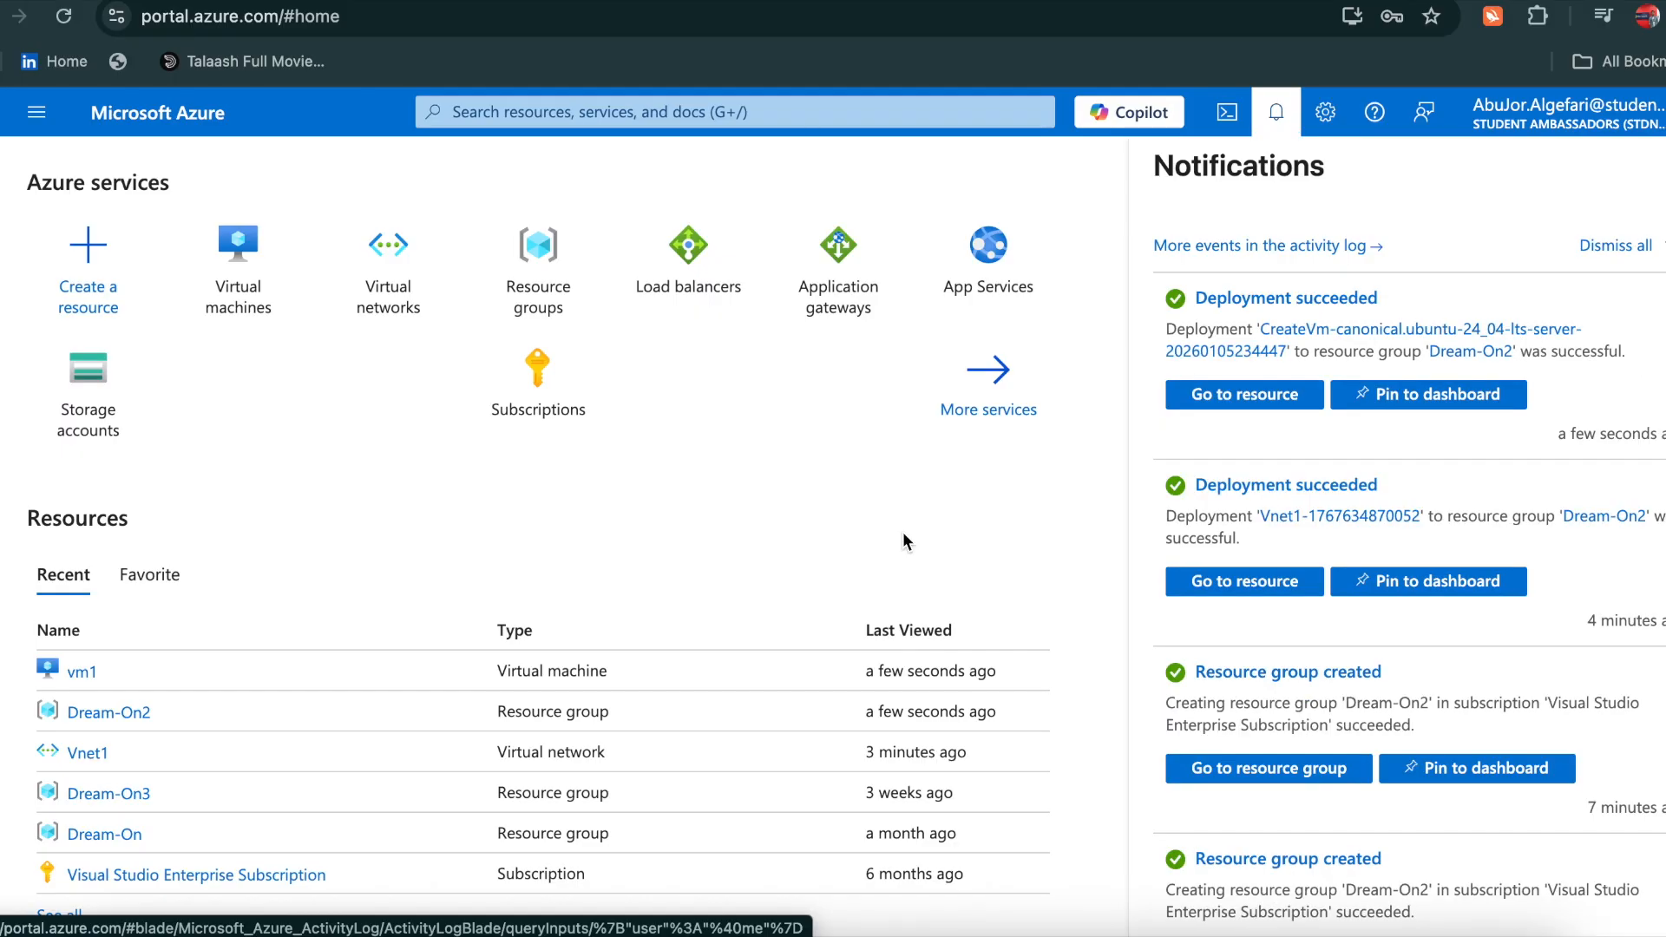
left_click(975, 531)
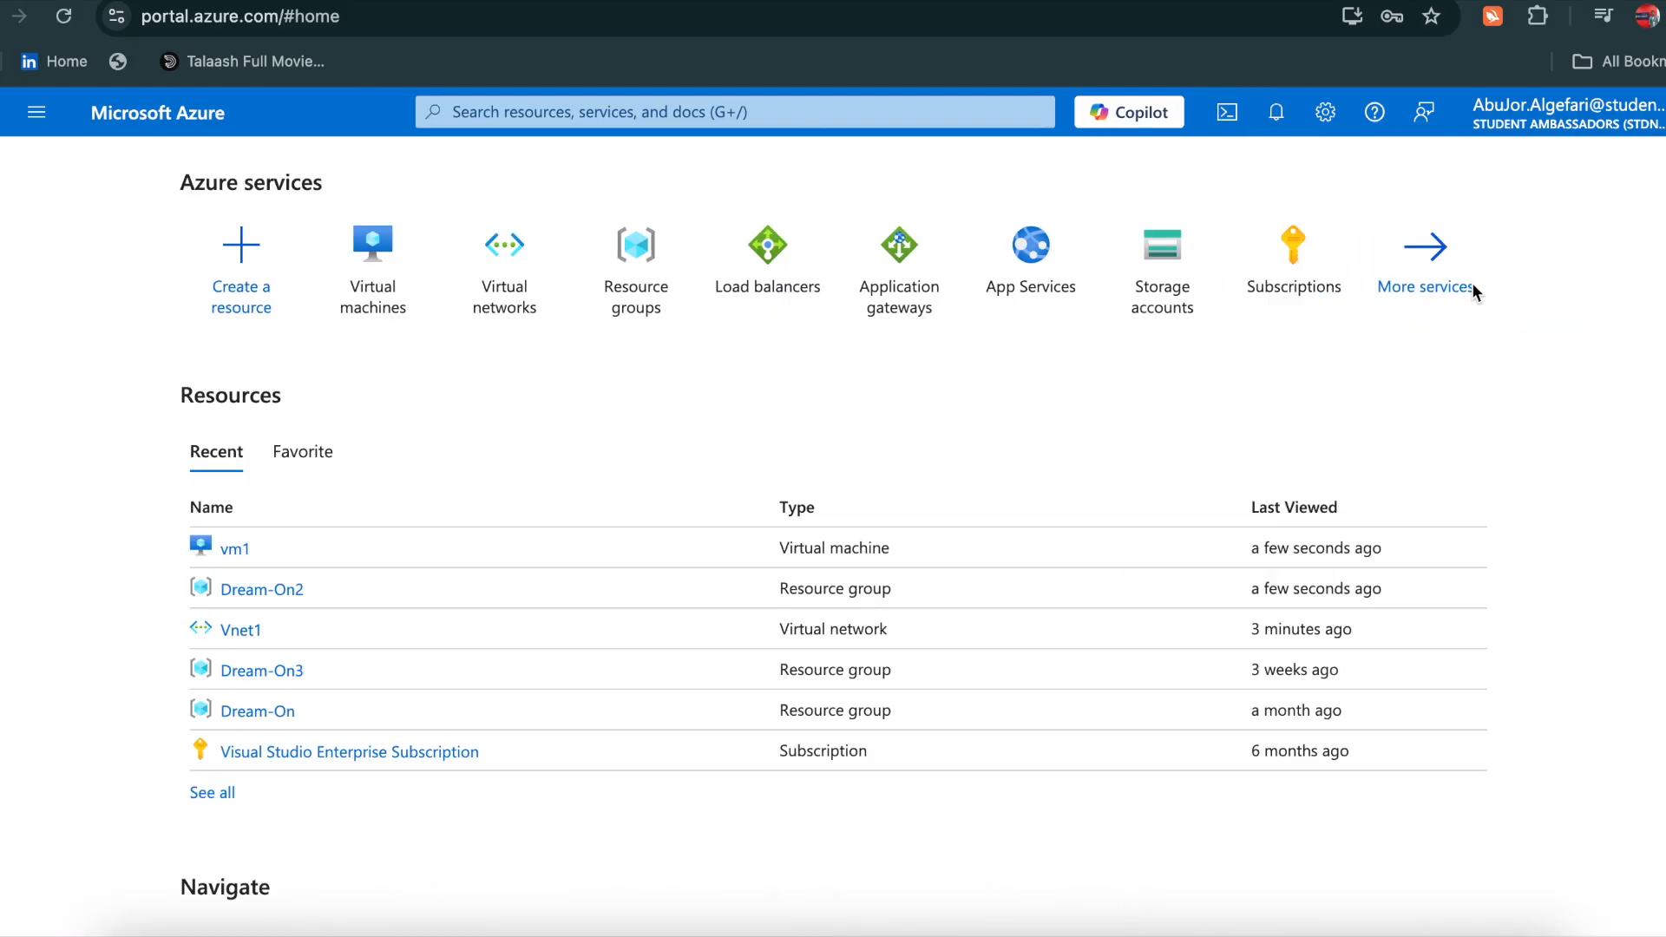
Open vm1 from the recent resources and examine its overview details
left_click(230, 555)
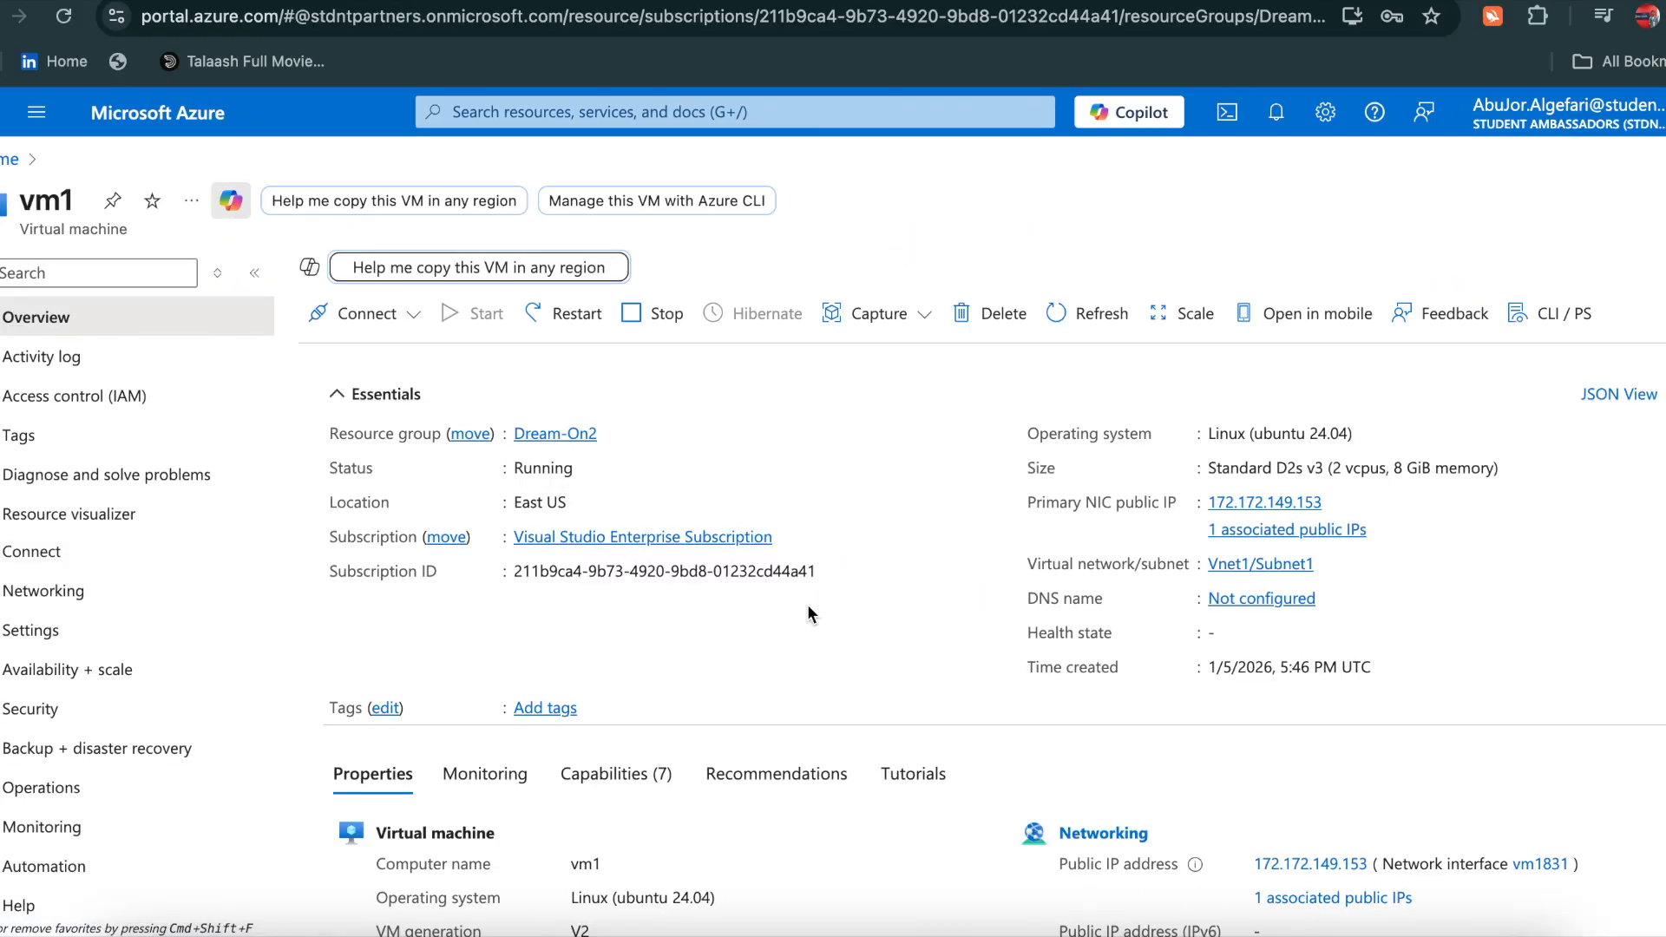
scroll(808, 607, "down", 3)
scroll(810, 521, "up", 3)
Go to the list of virtual machines and start creating another virtual machine
left_click(641, 265)
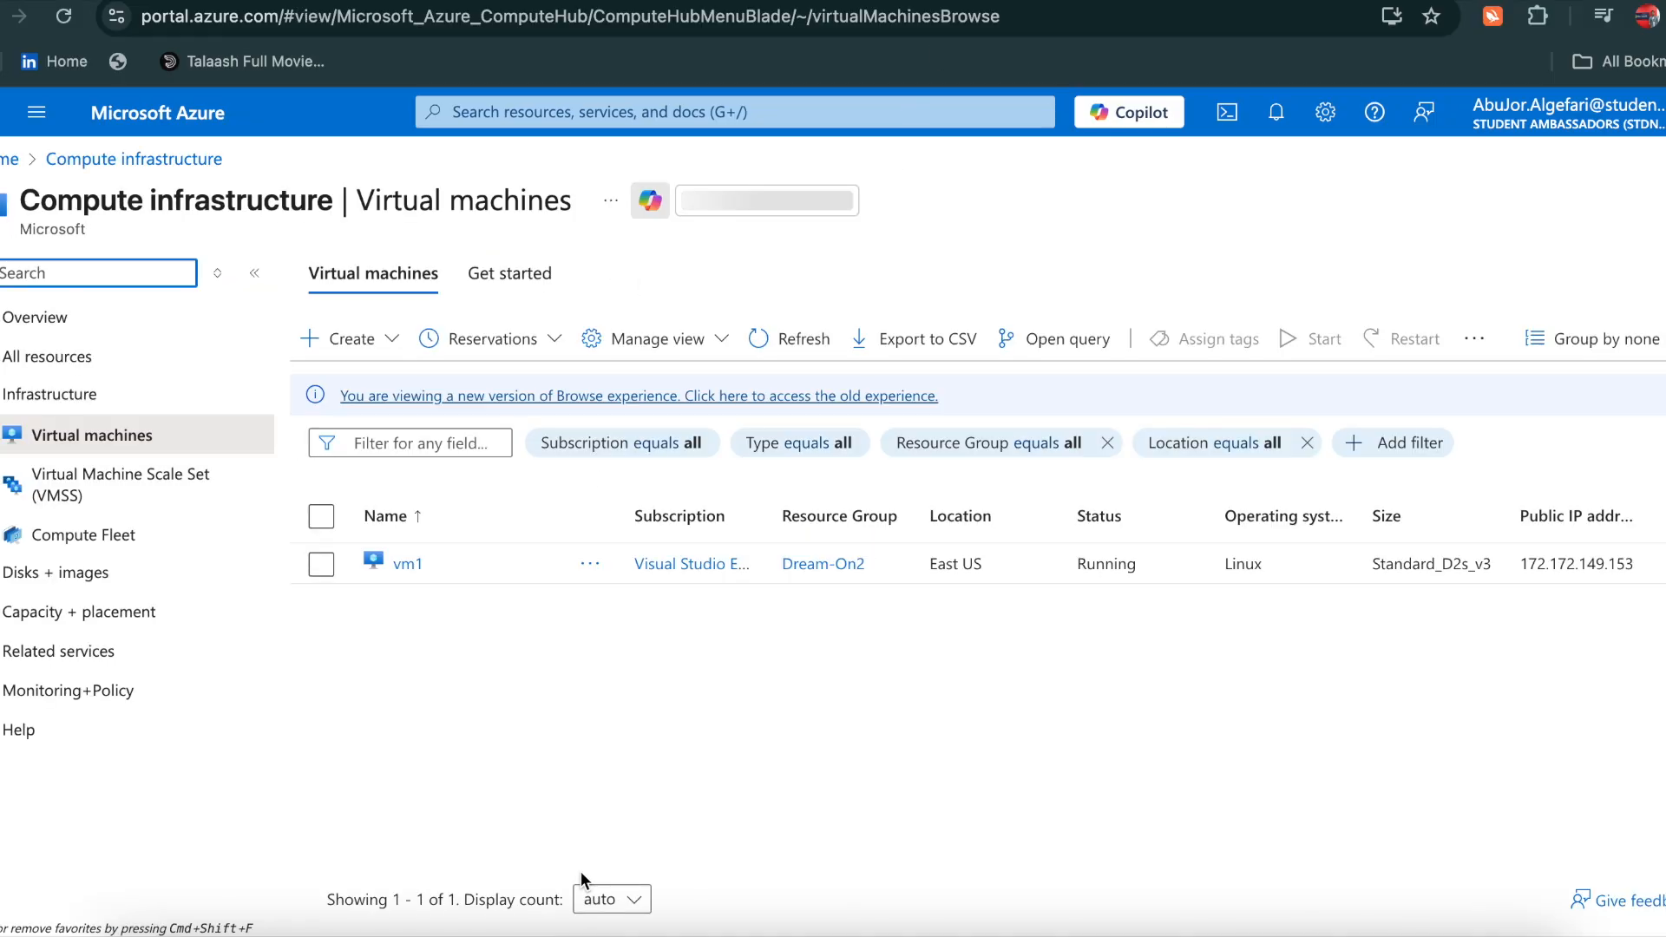
left_click(313, 342)
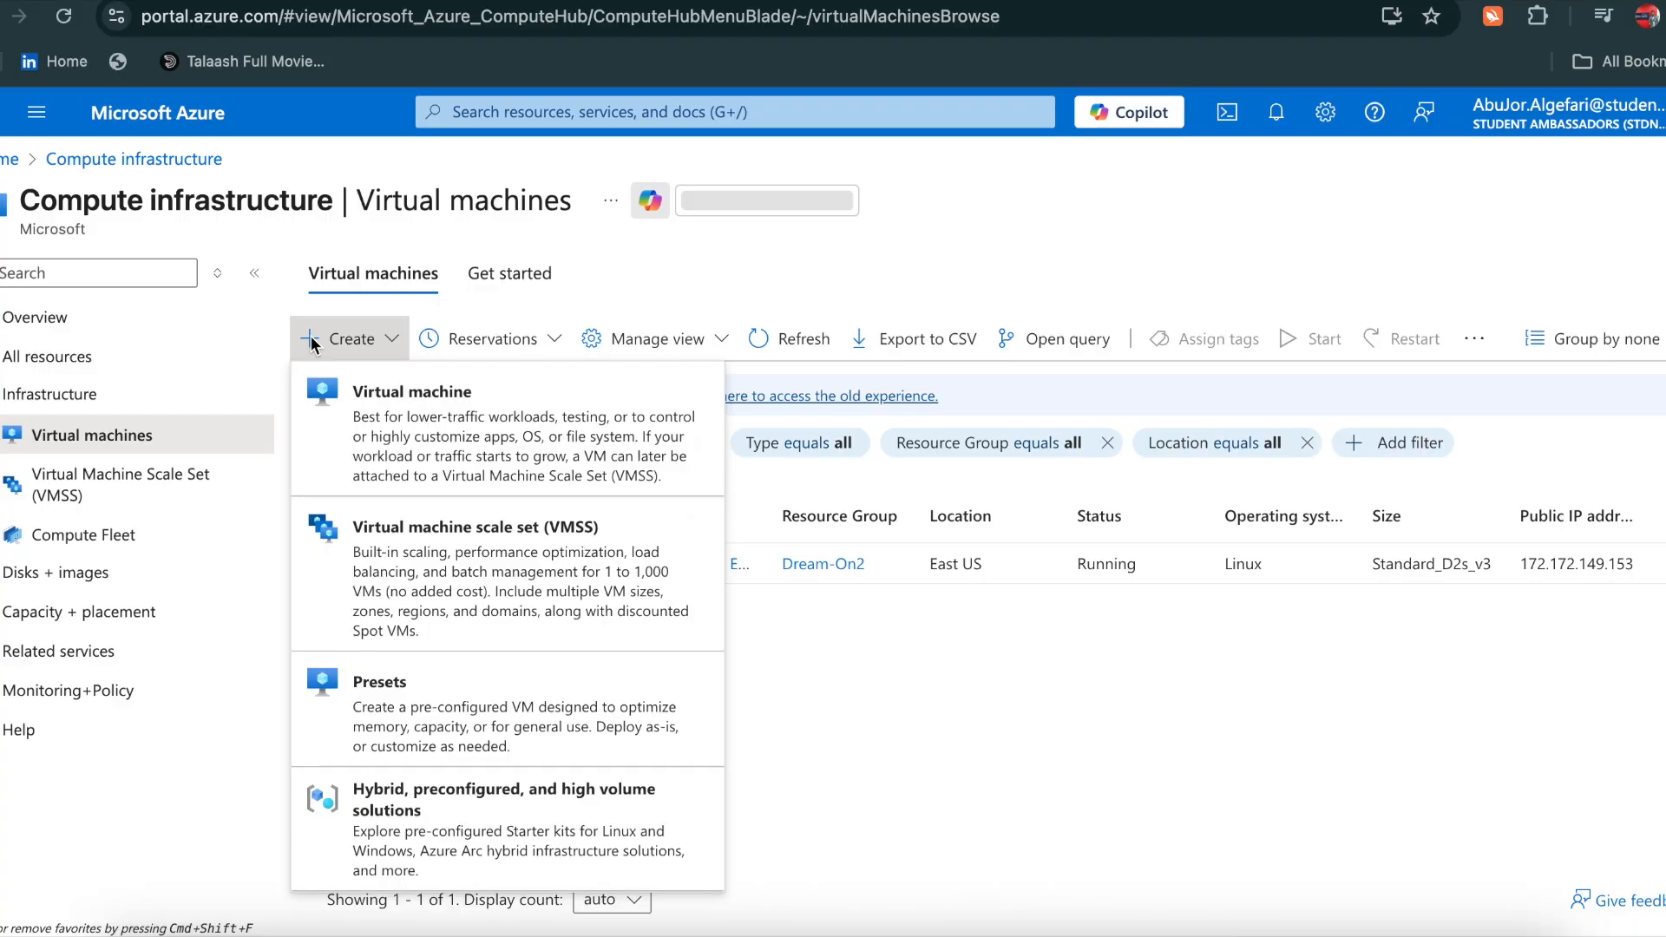
left_click(956, 725)
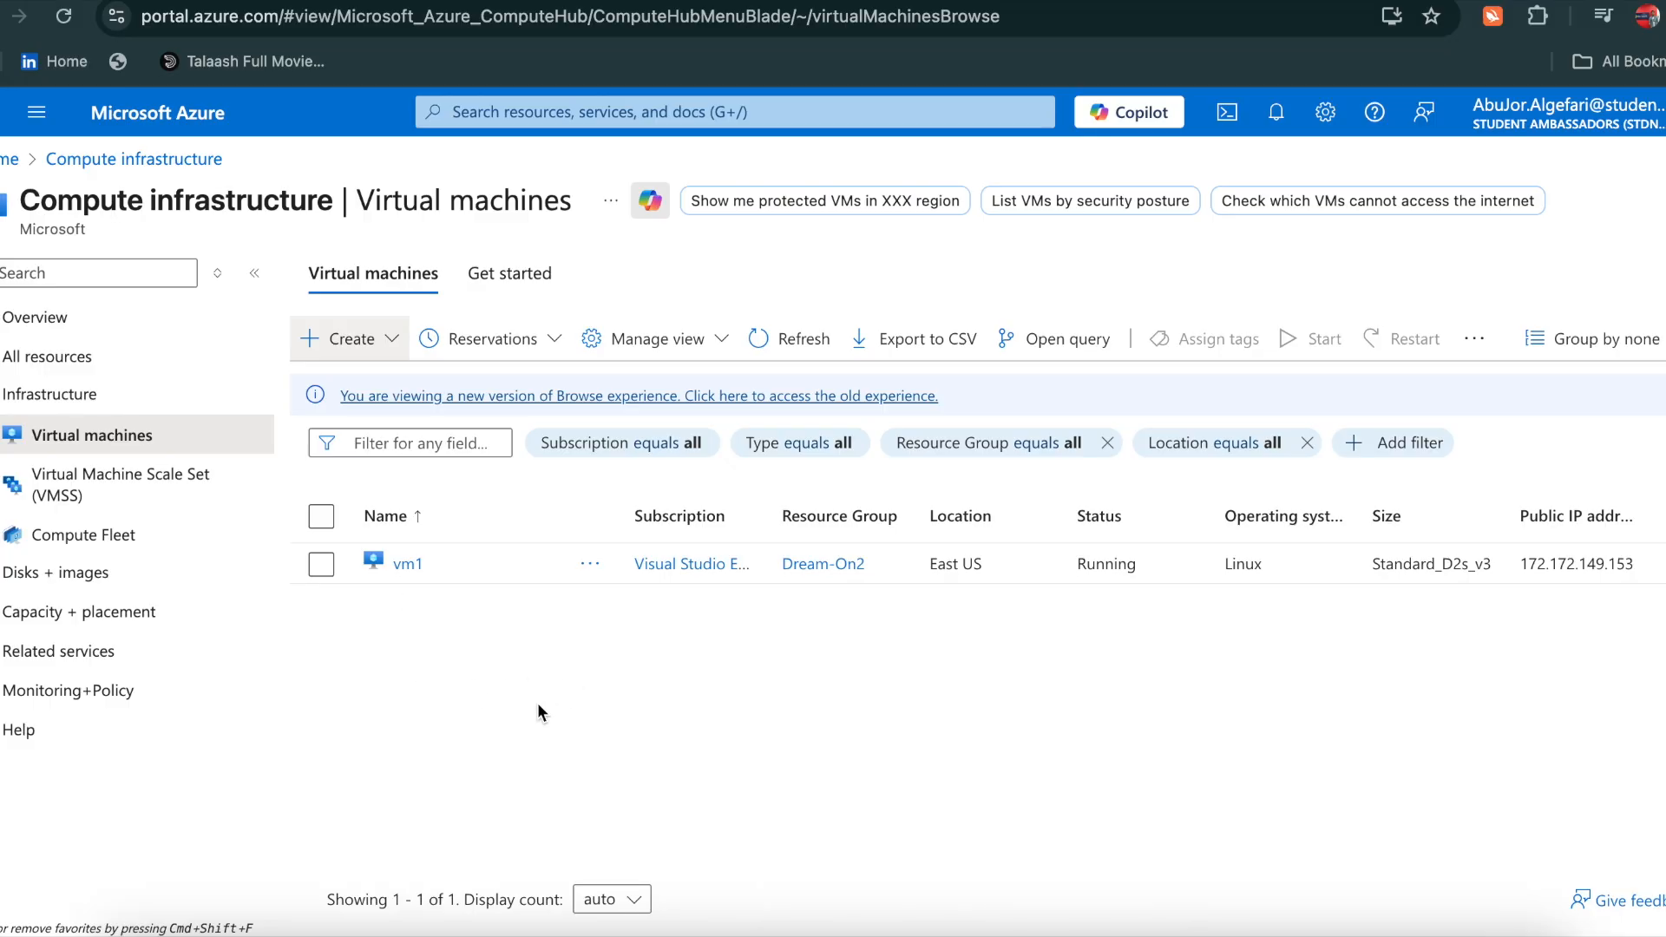
left_click(311, 338)
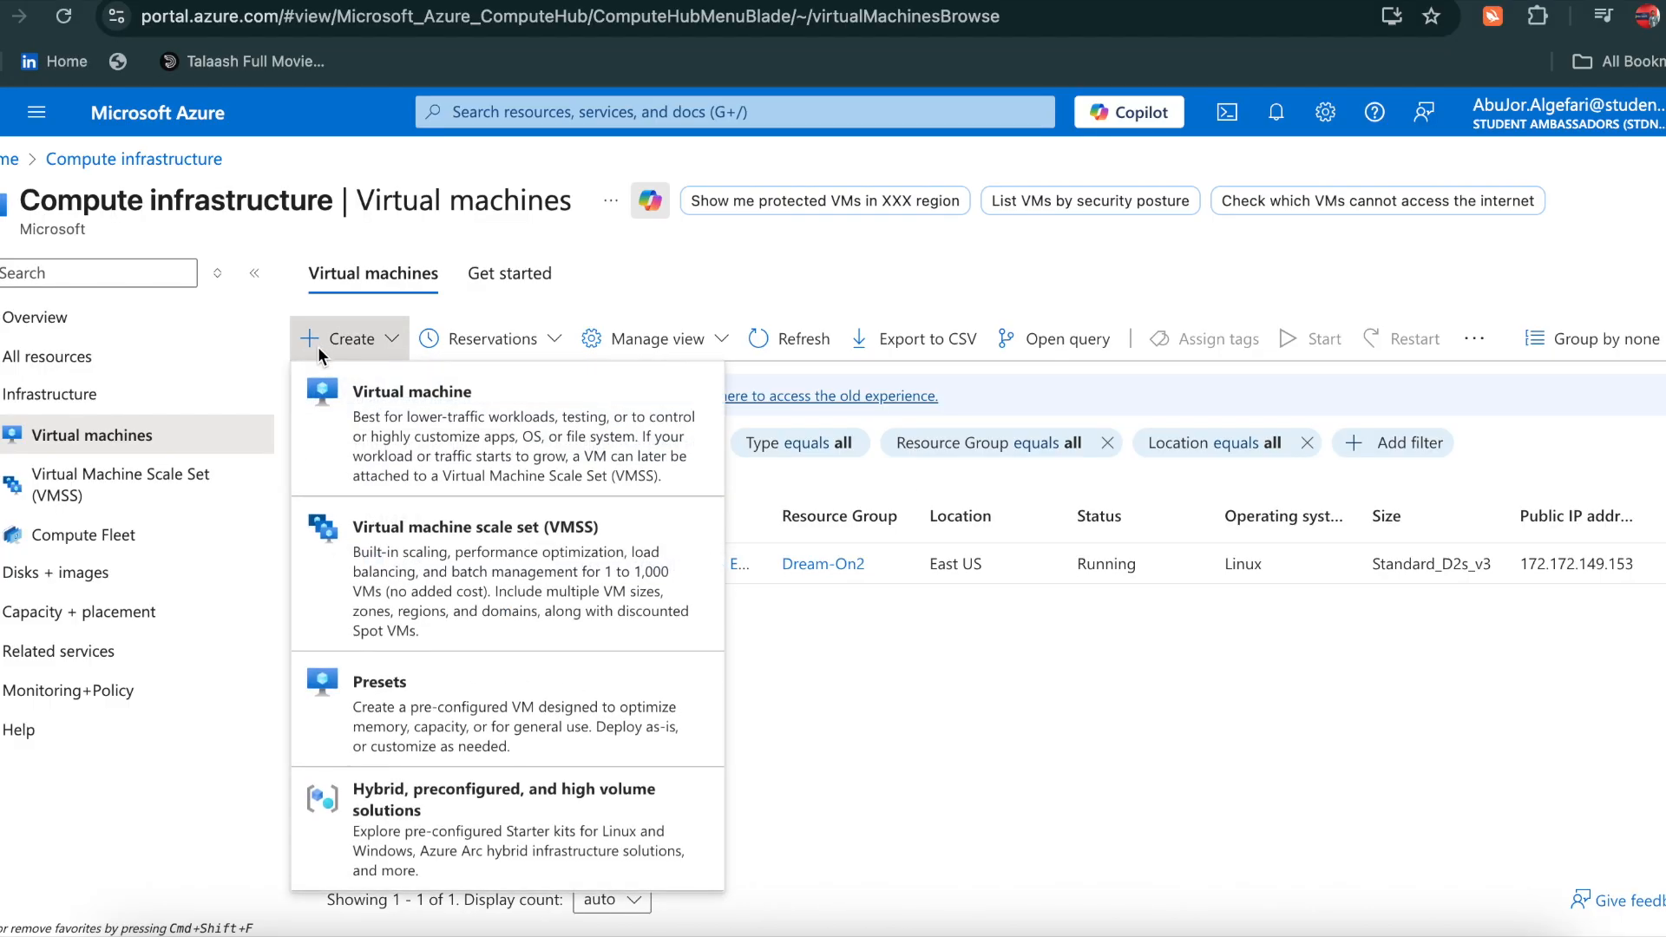
left_click(389, 387)
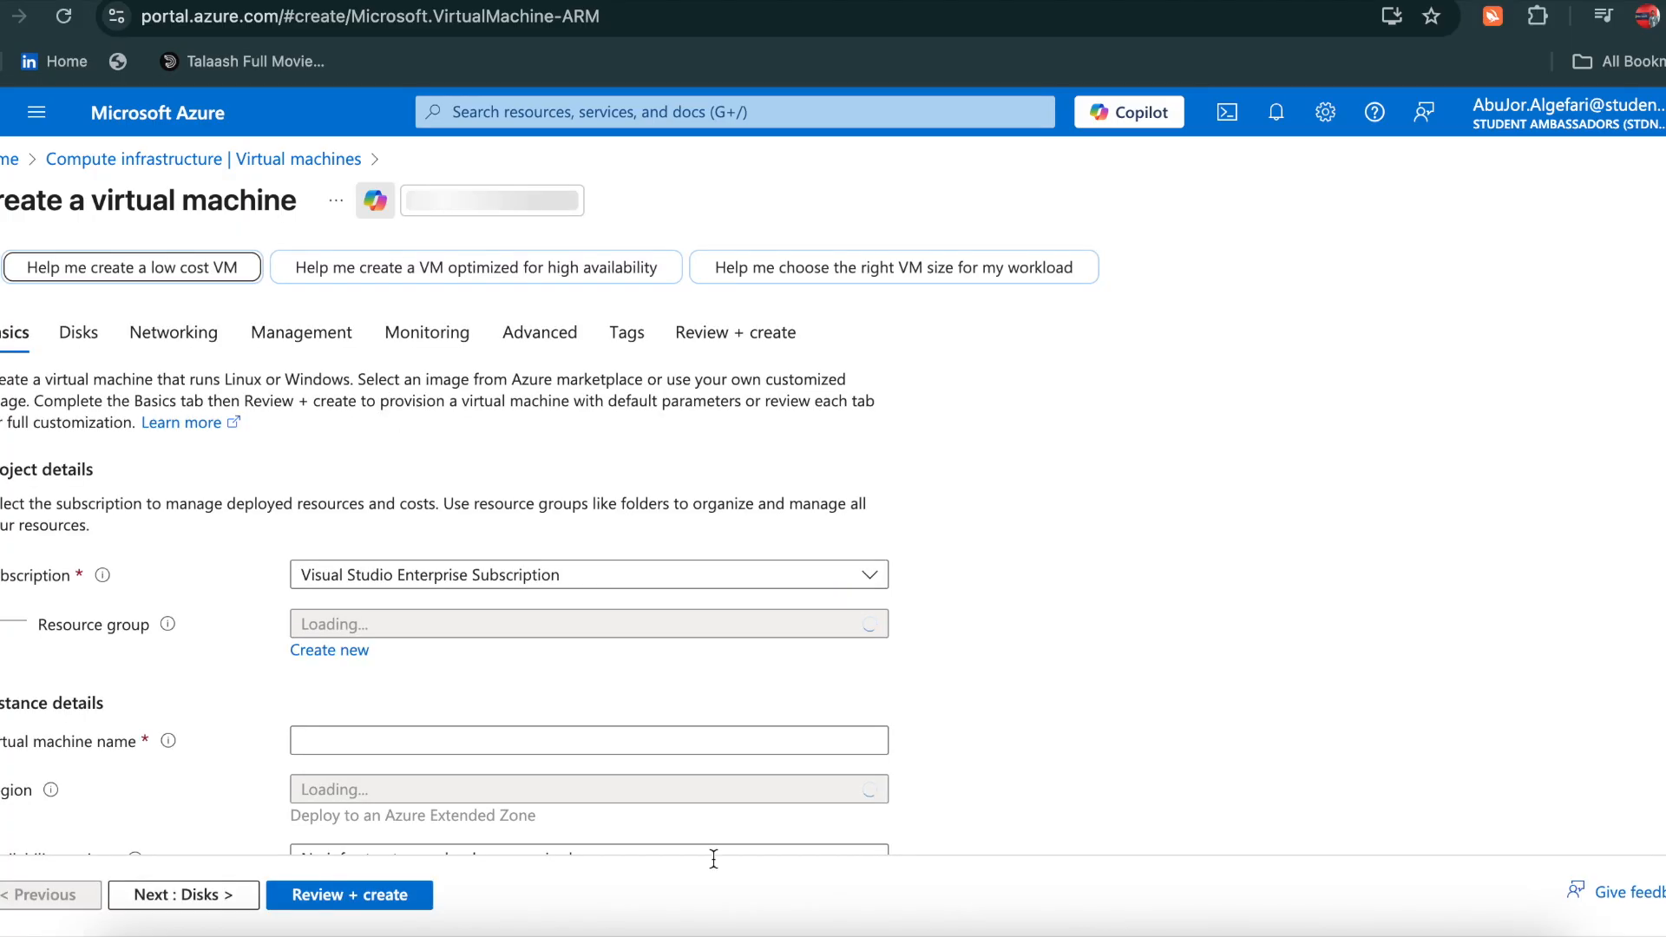
Assign the new virtual machine to resource group Dream-On2 and name it vm2
scroll(695, 590, "down", 1)
left_click(633, 545)
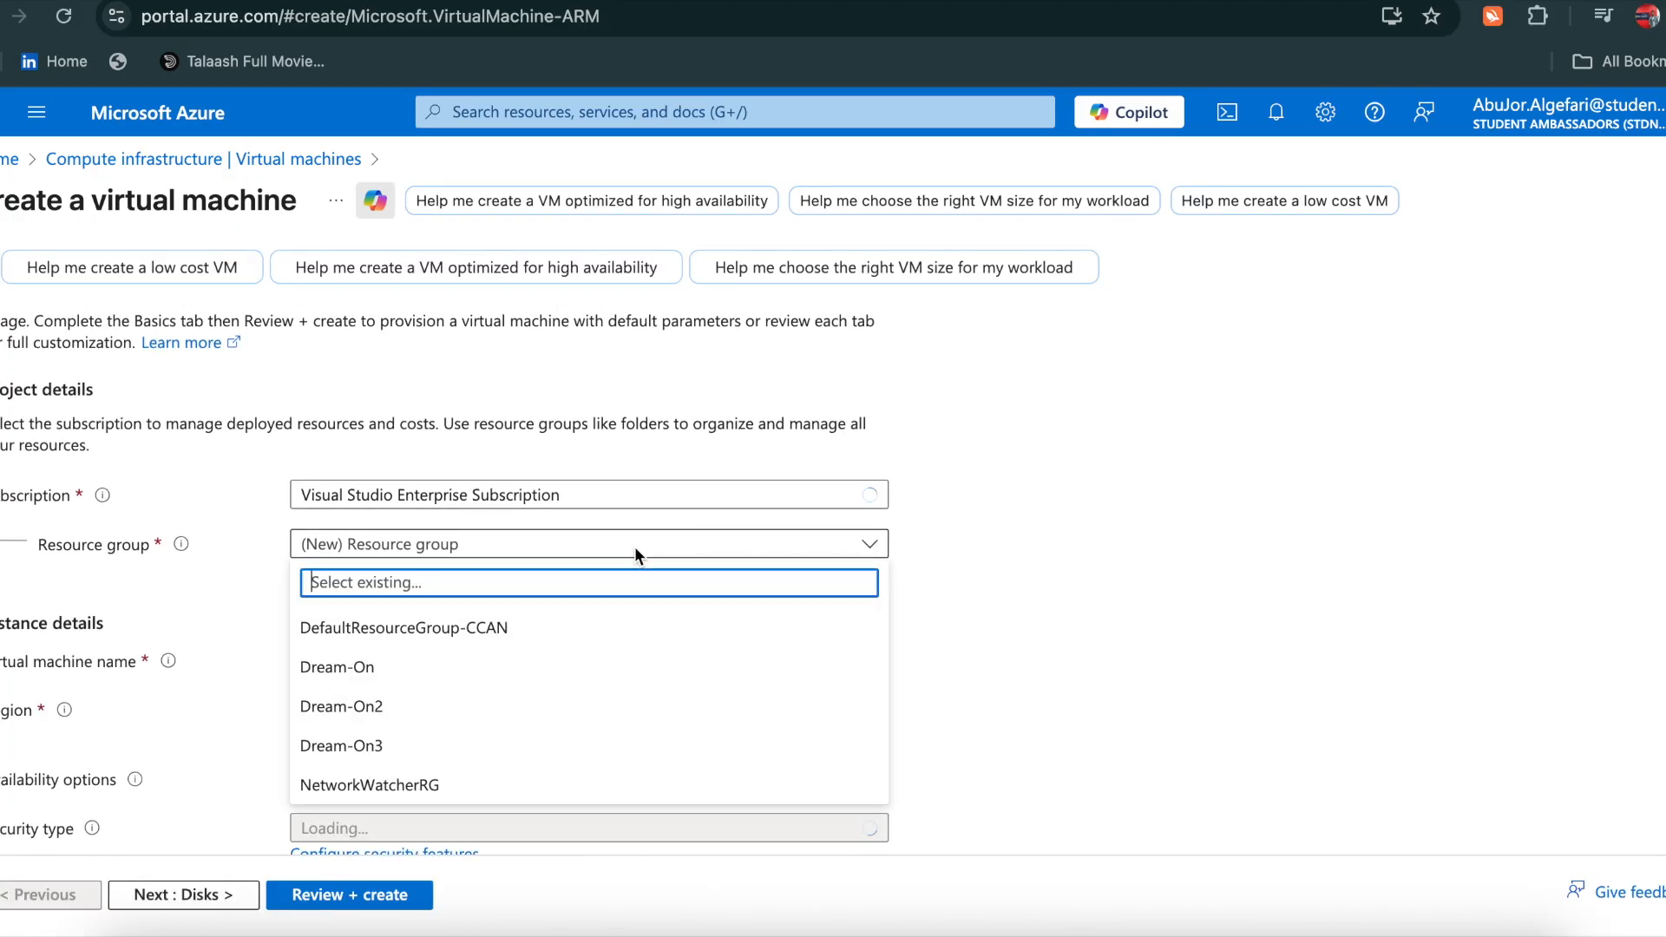
left_click(565, 704)
scroll(565, 694, "down", 1)
left_click(304, 586)
type("vm2")
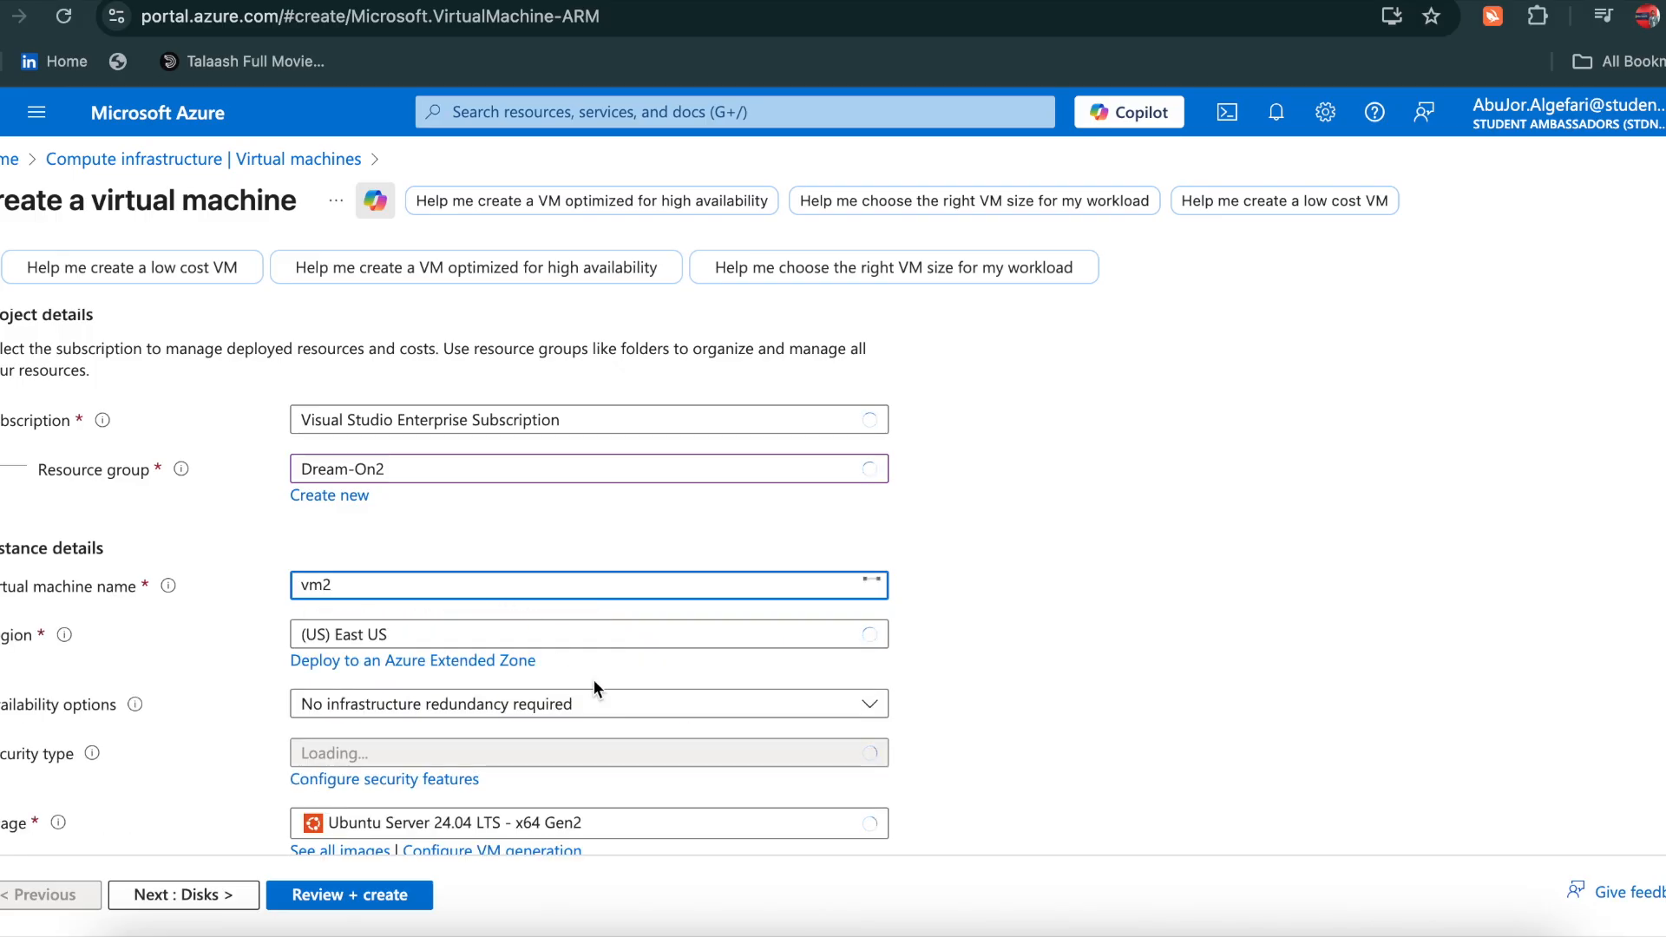
Set the availability options of vm2 to No infrastructure redundancy required
scroll(594, 687, "down", 1)
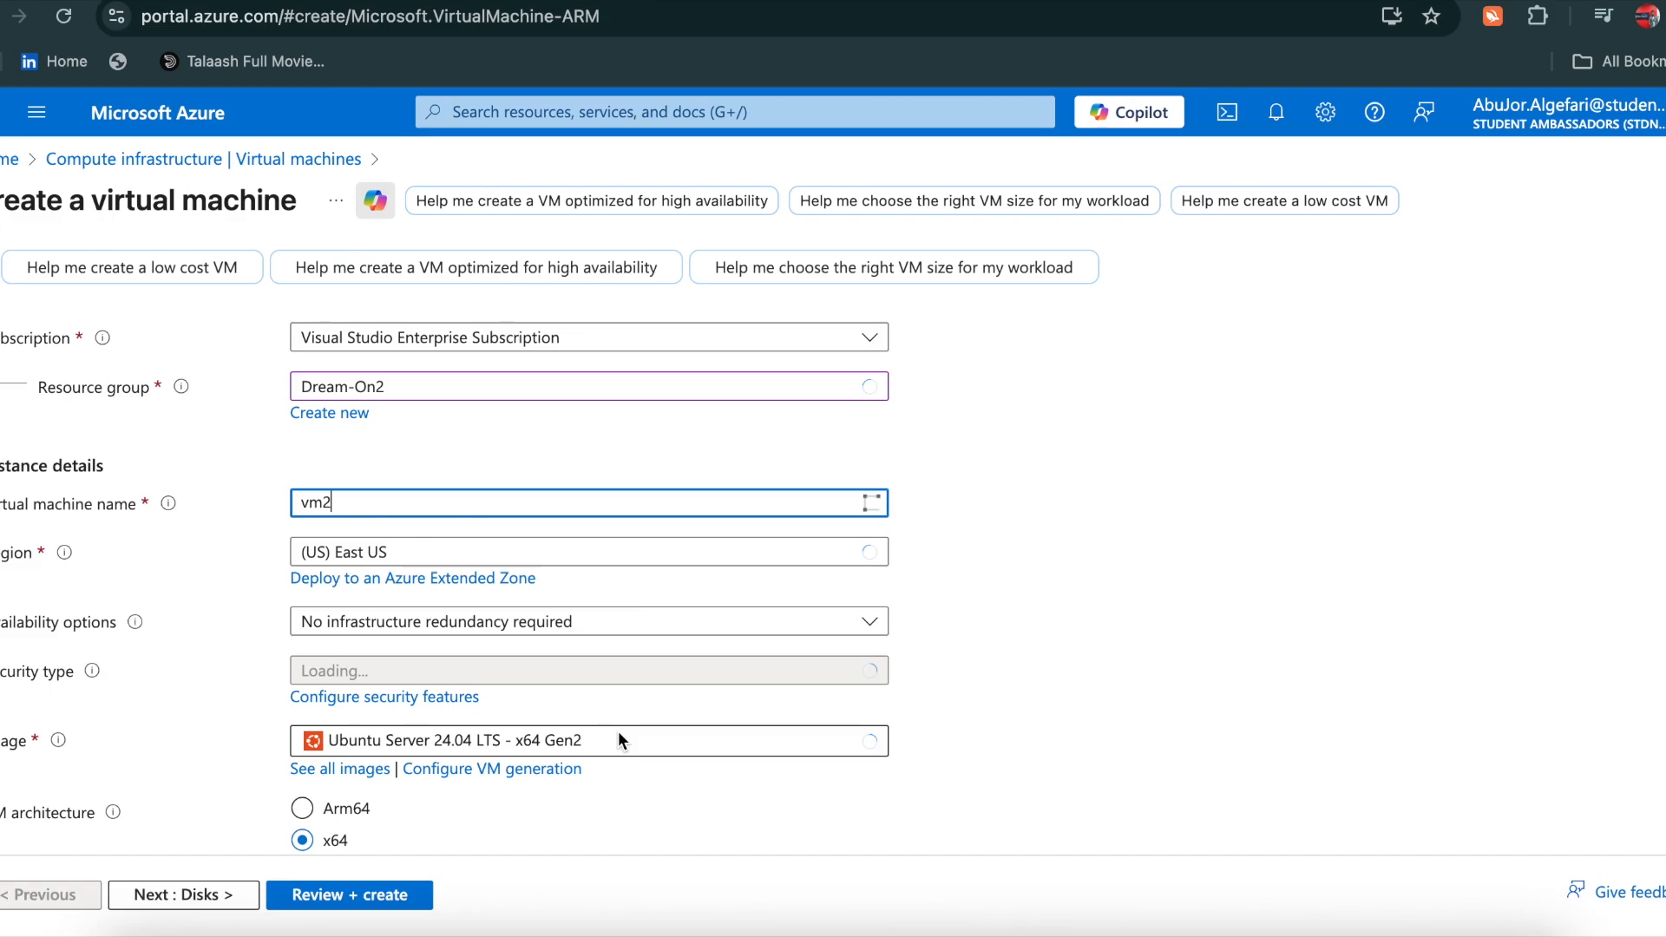
scroll(619, 738, "down", 1)
scroll(618, 735, "down", 1)
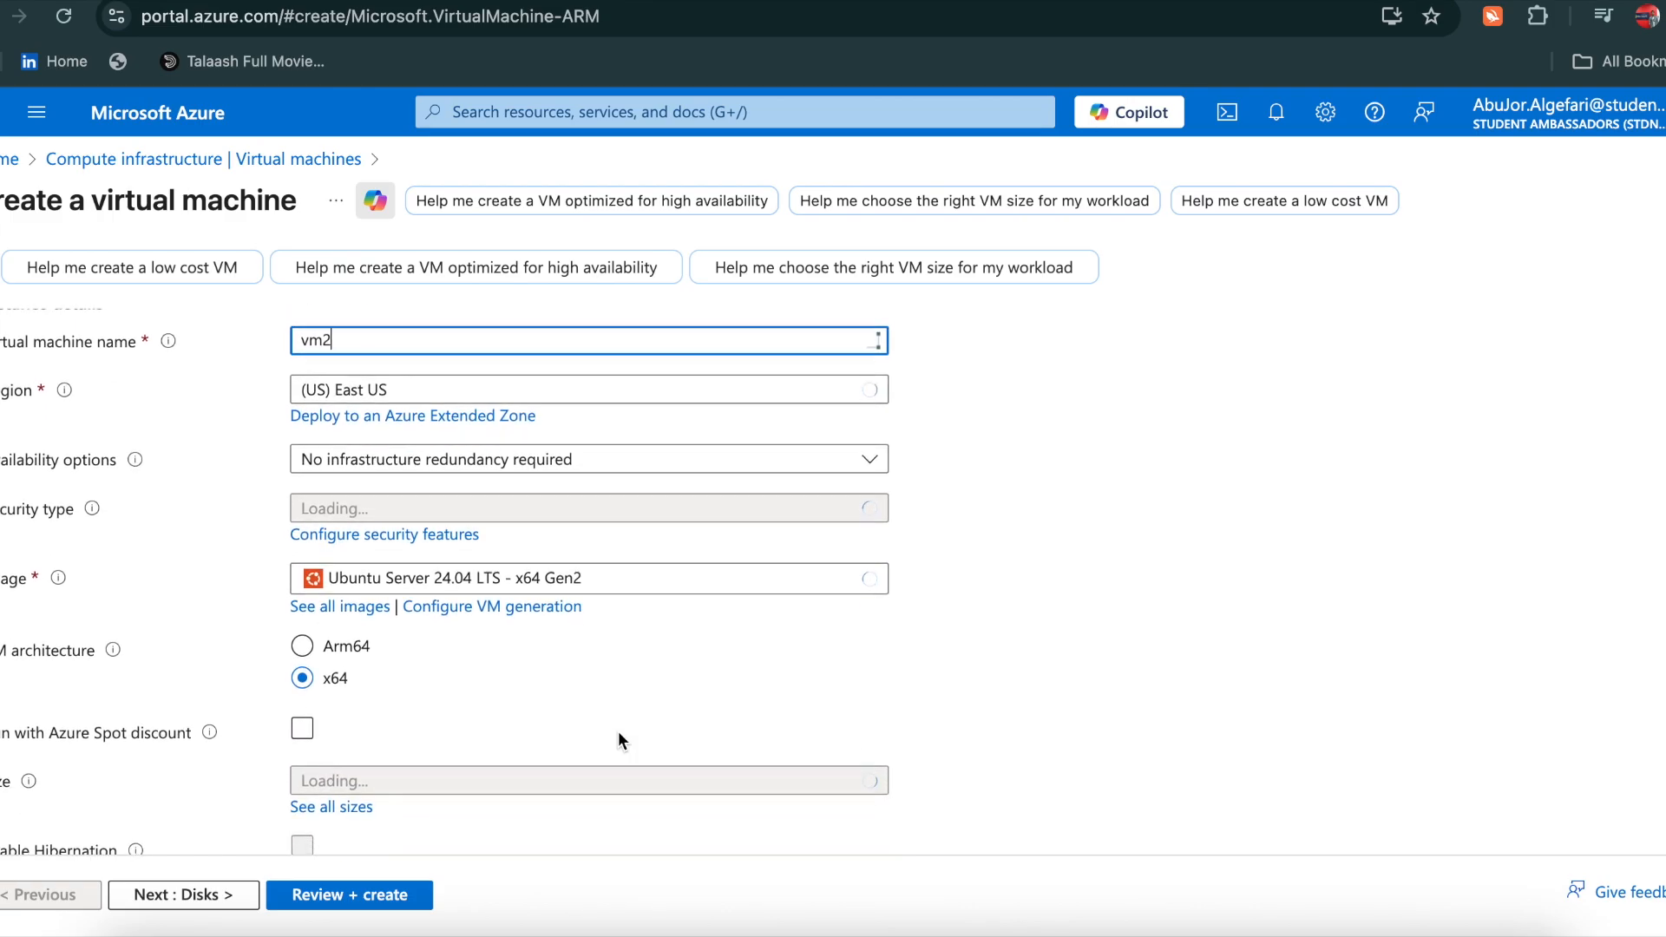
scroll(666, 736, "down", 4)
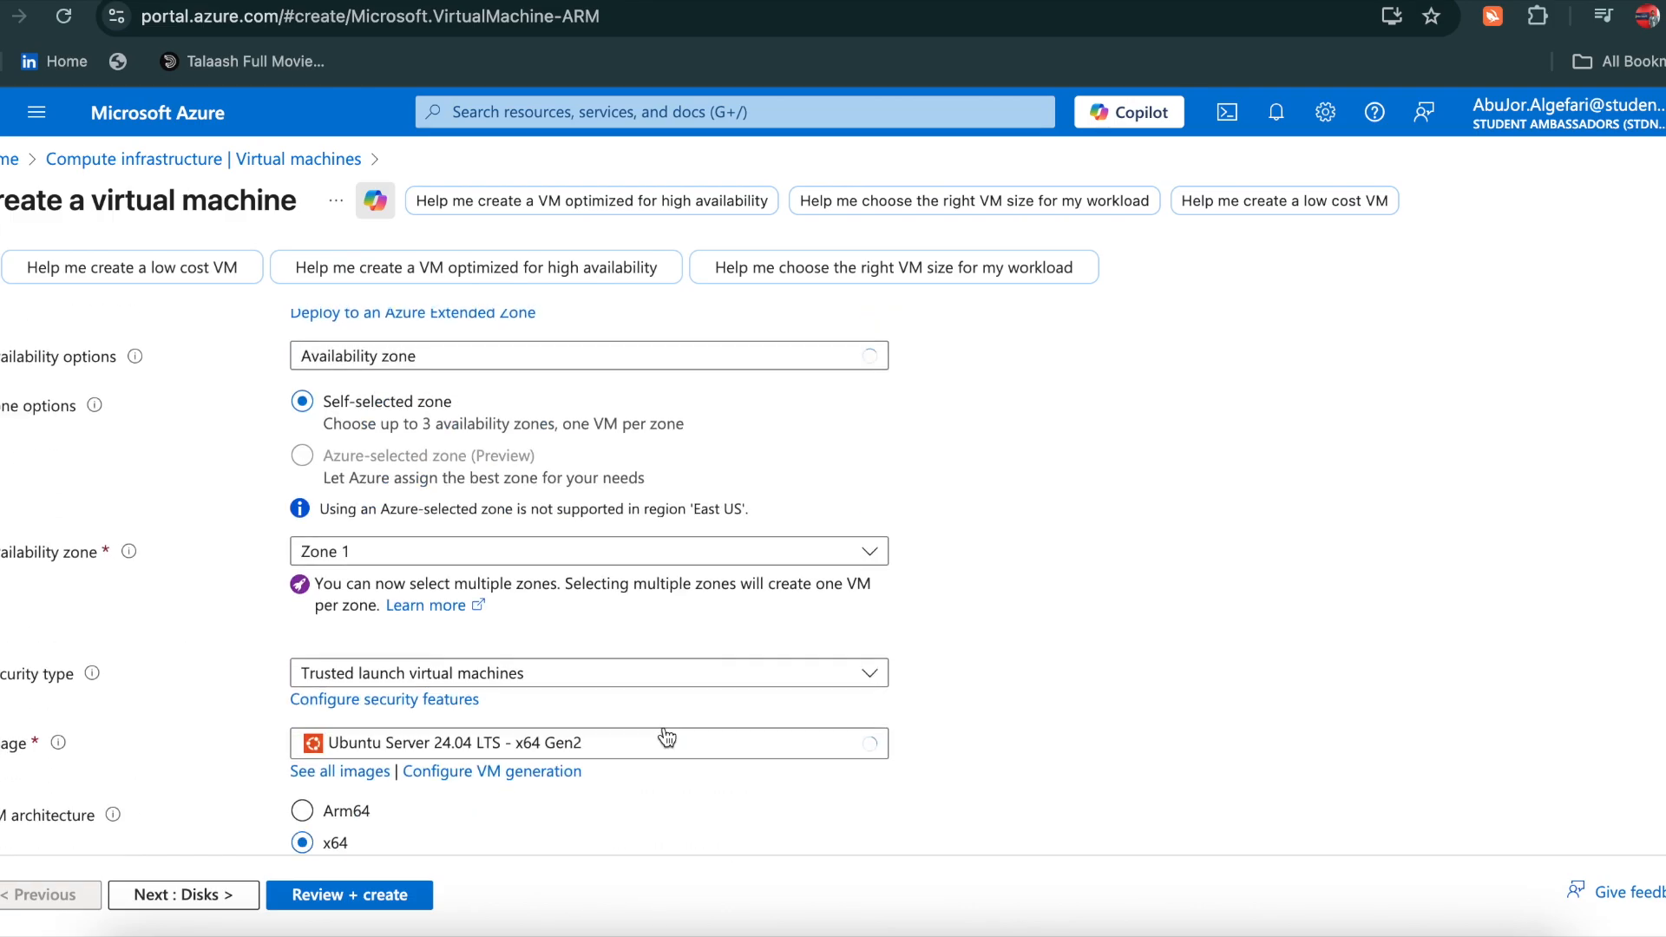
scroll(665, 736, "up", 5)
left_click(661, 612)
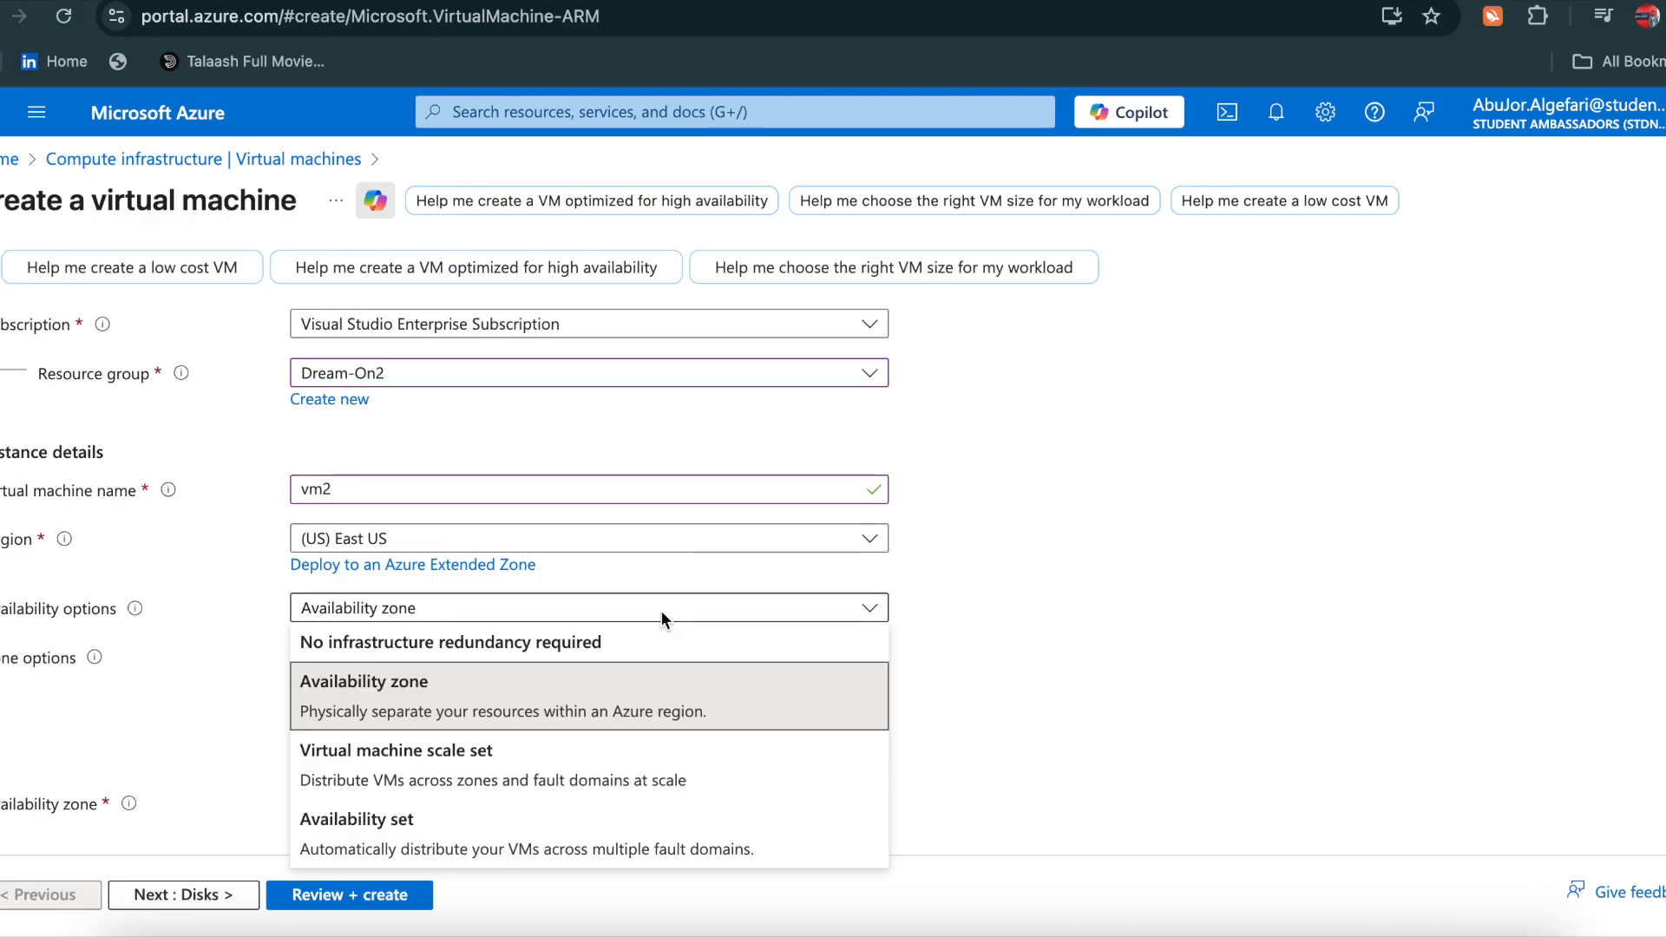
left_click(649, 638)
Set vm2's authentication type to Password and enter the administrator account's username
scroll(648, 635, "down", 10)
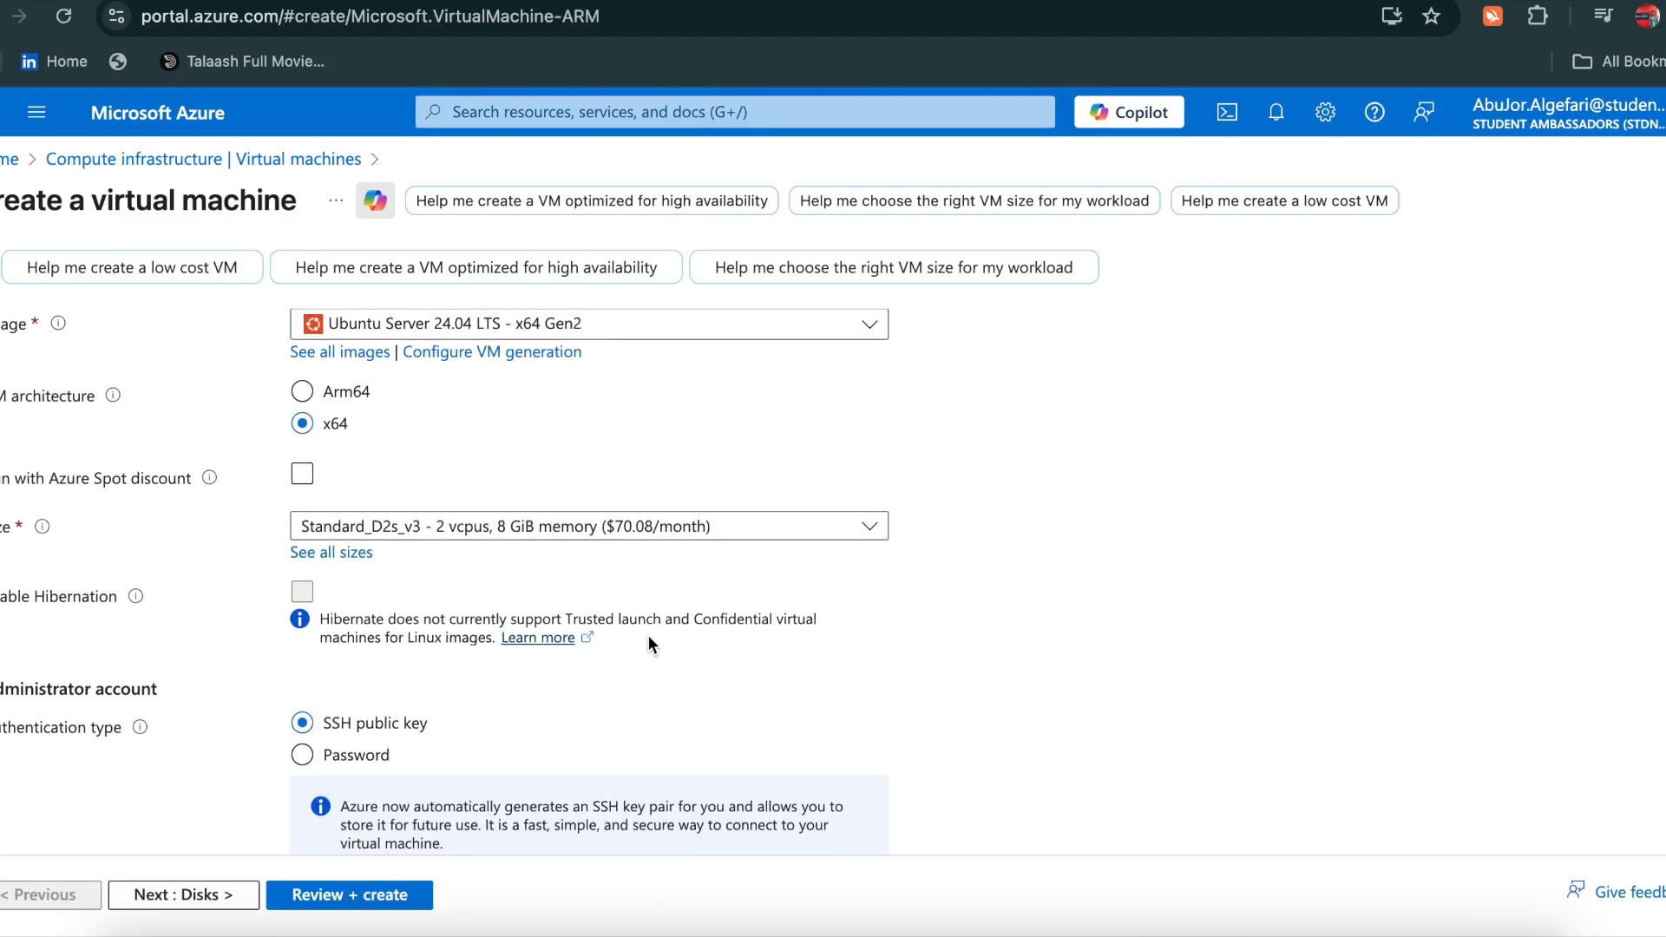
left_click(301, 487)
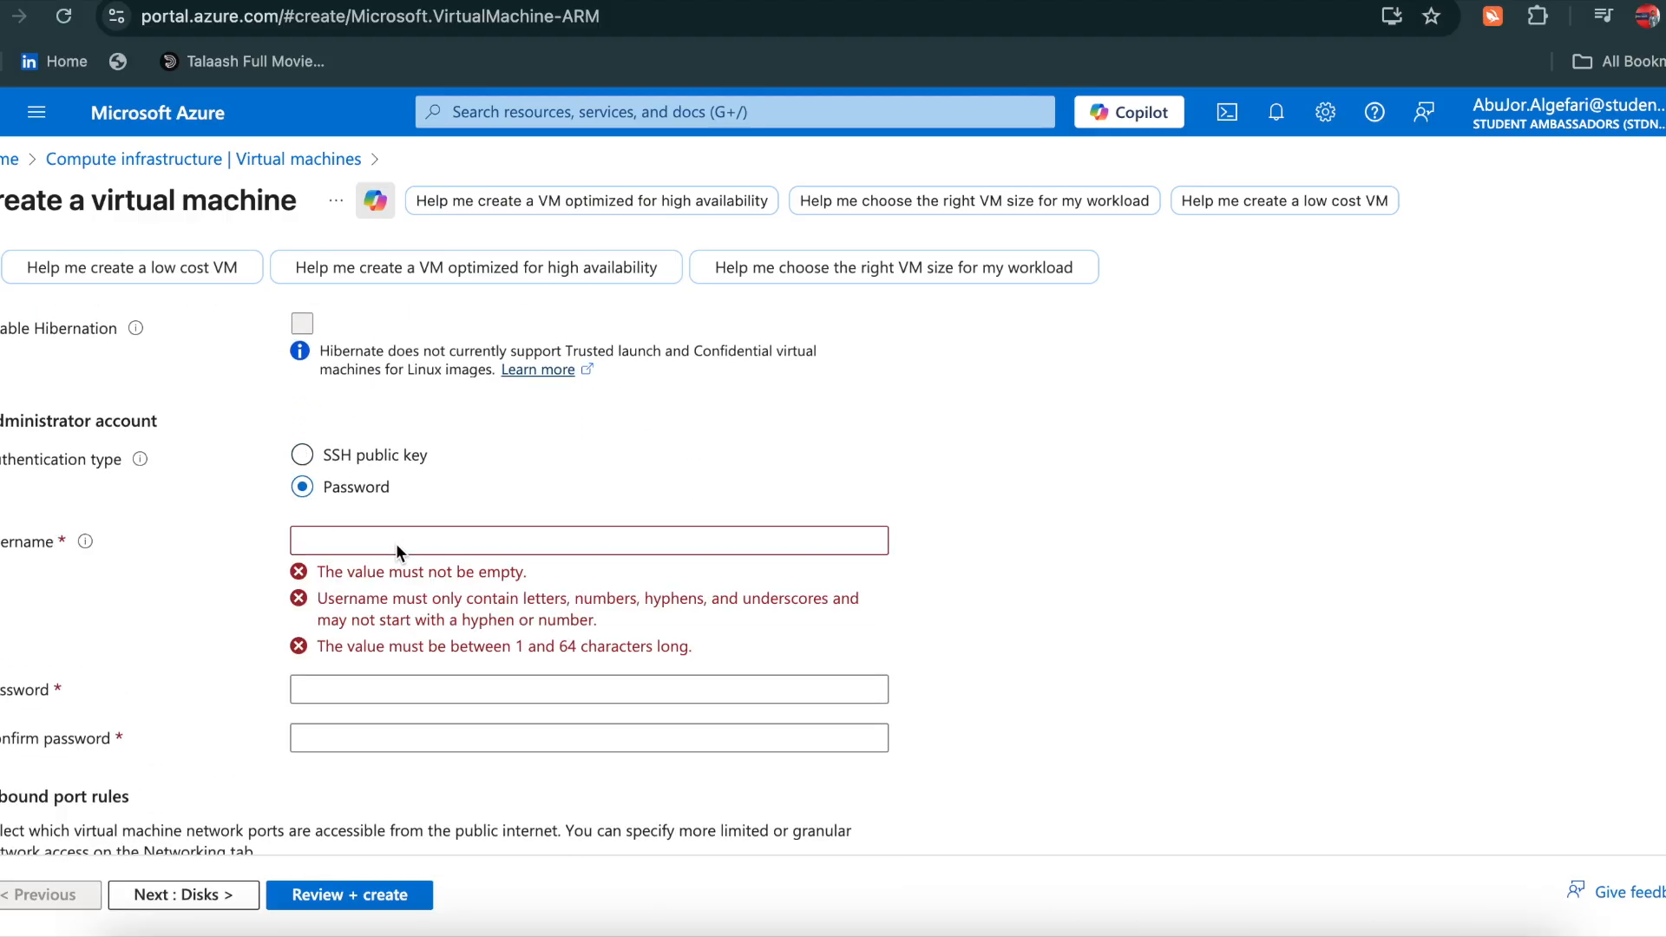
left_click(401, 547)
type("Sabid")
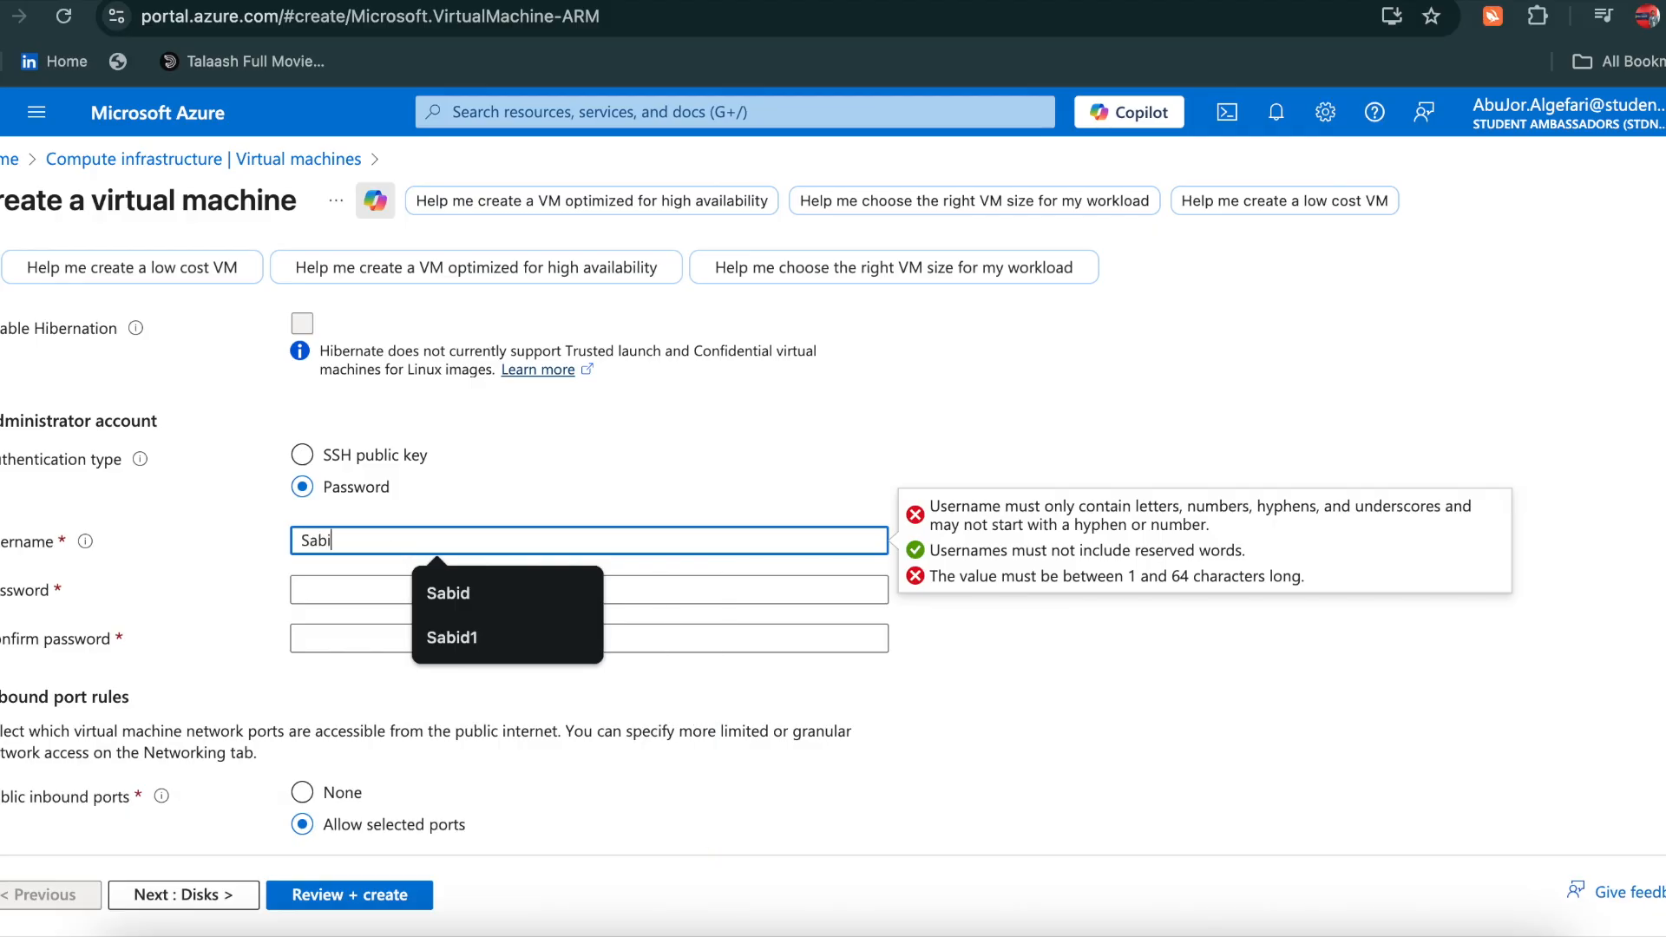
Enter the administrator account's password for vm2 and repeat it in the confirmation field
key("Tab")
type("Sab")
key("BackSpace")
key("BackSpace")
key("BackSpace")
type("S•••••••")
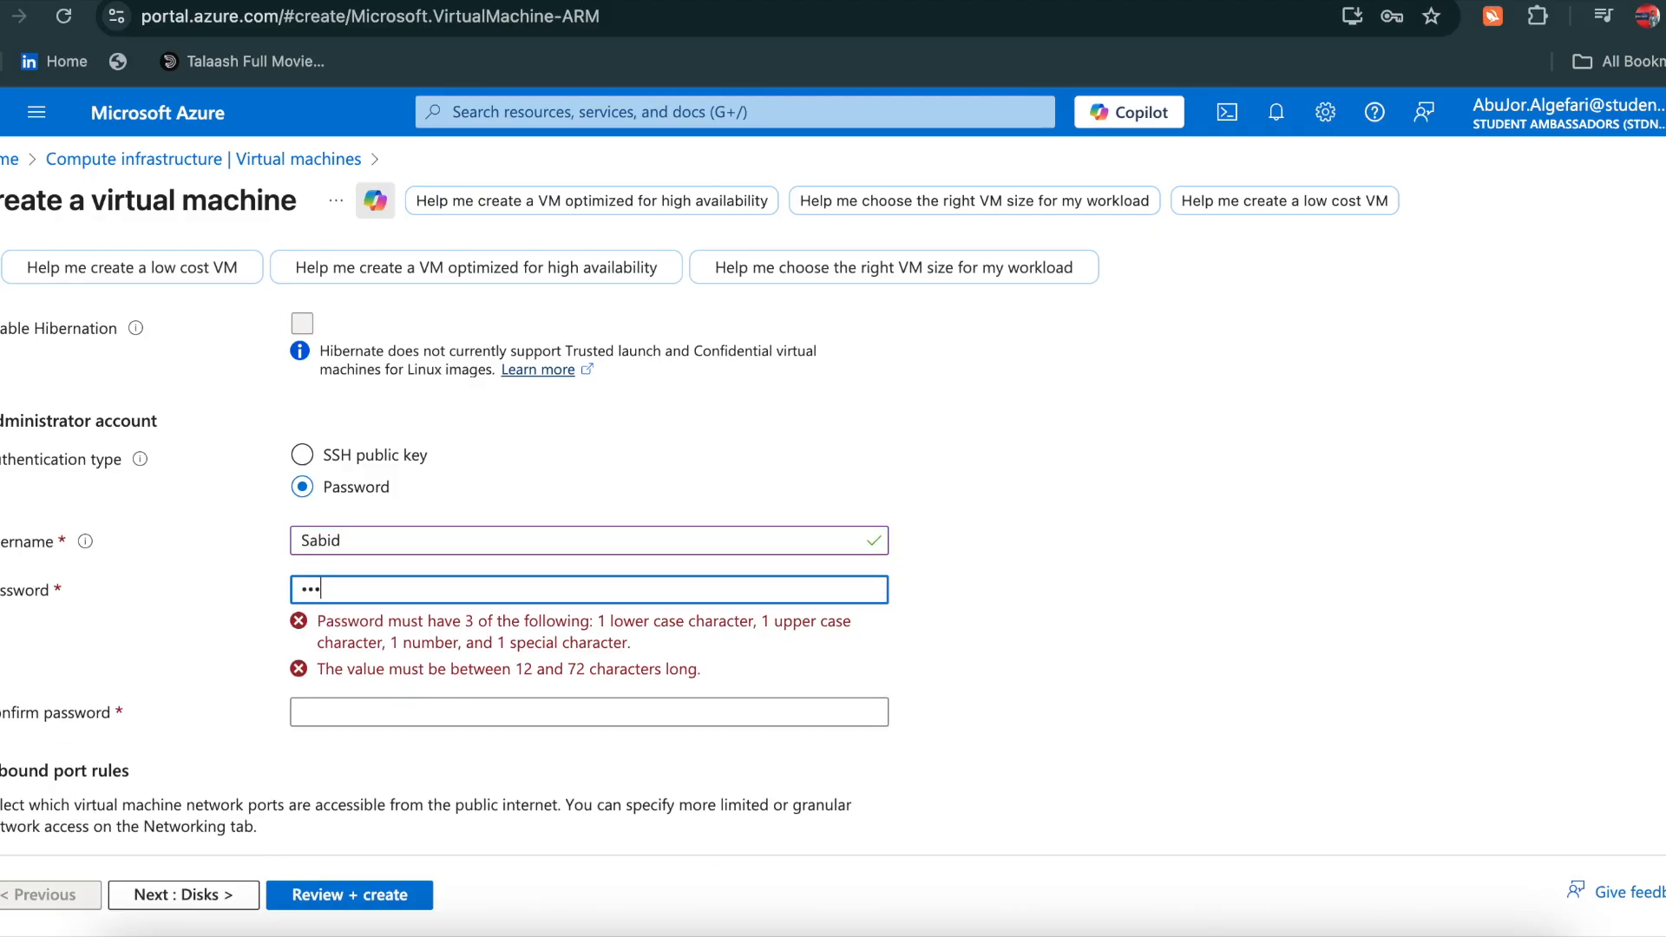
type("••••")
left_click(399, 639)
type("•••••")
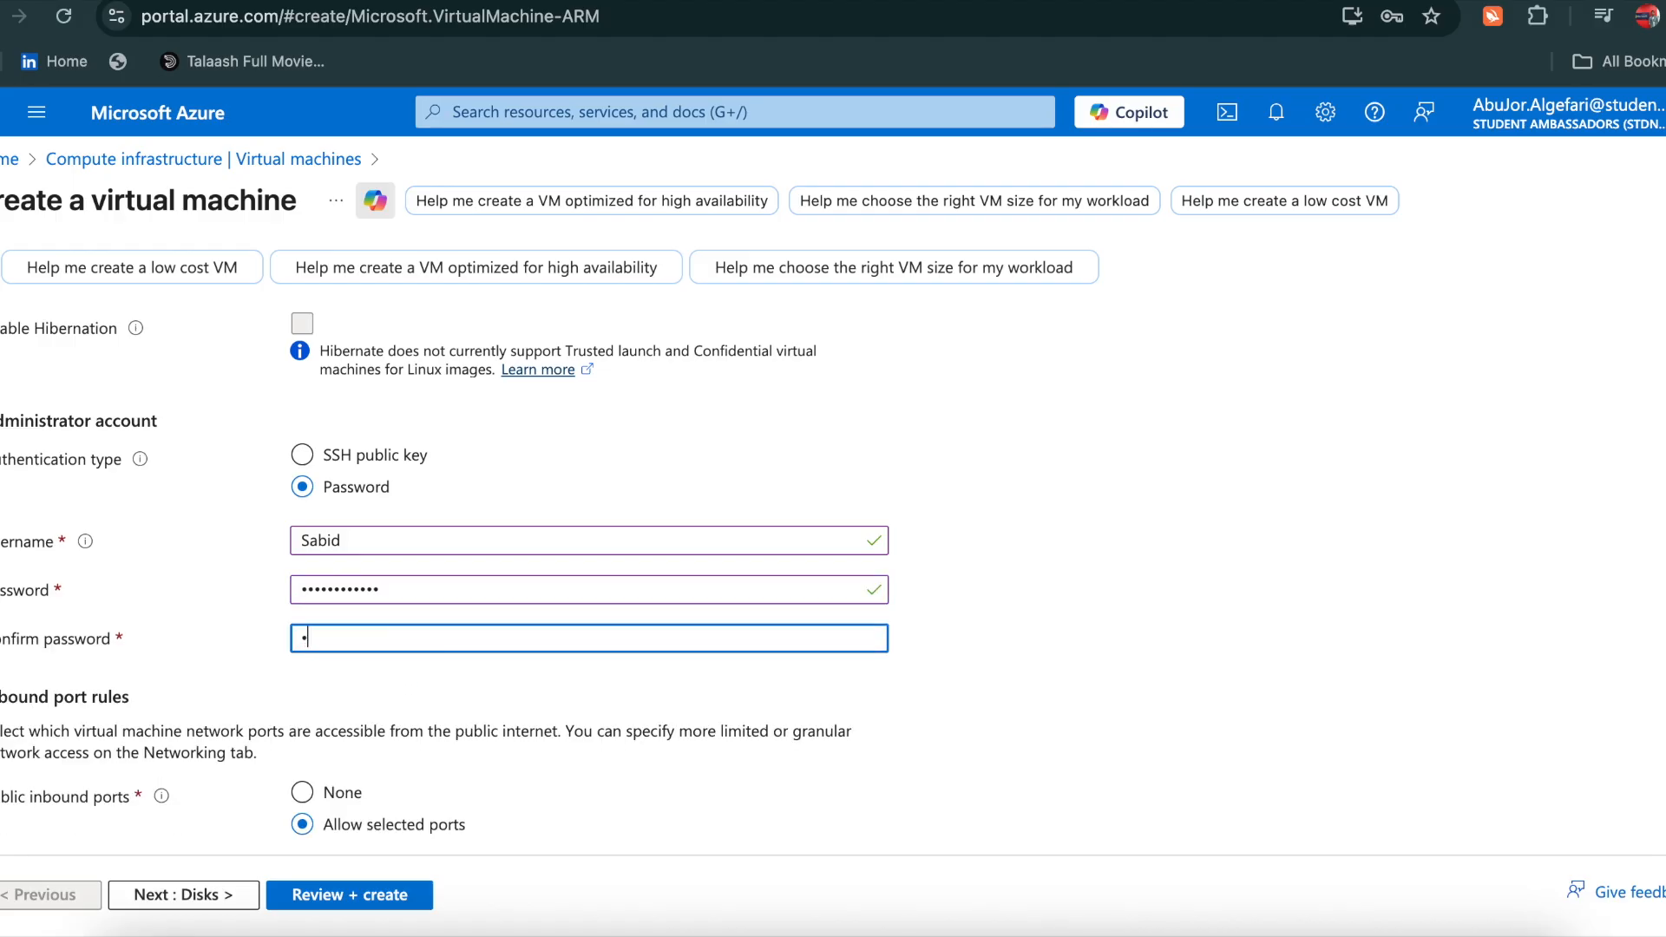
type("•••••••")
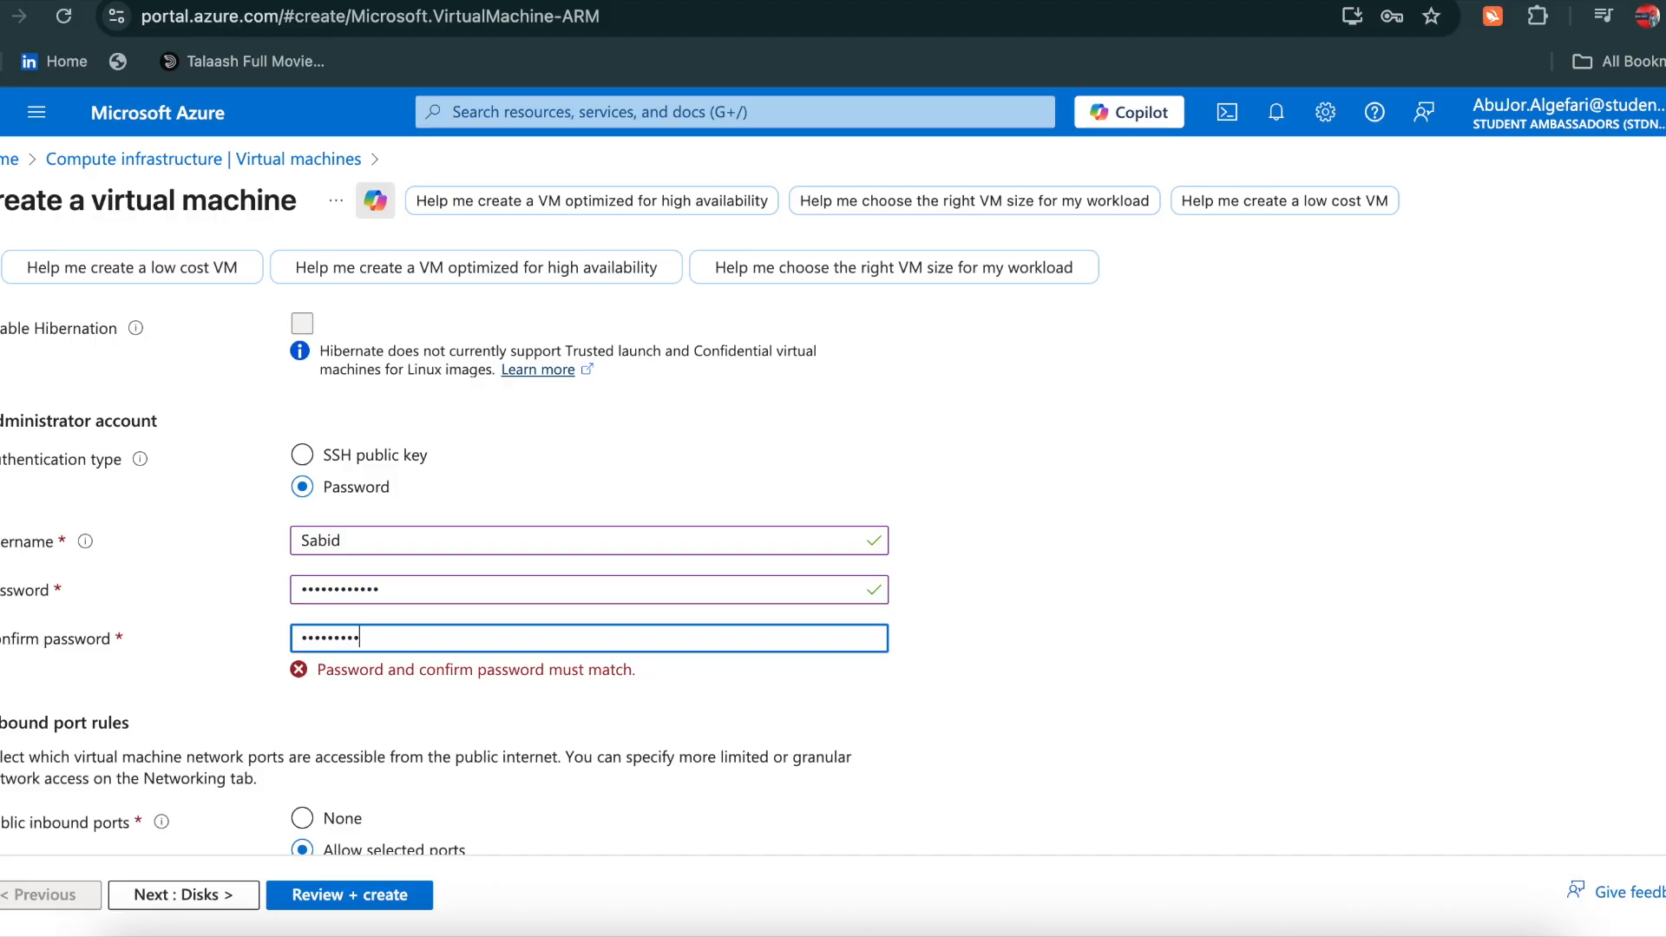
Allow HTTPS (443) and HTTP (80) as inbound ports for vm2 in addition to SSH (22)
scroll(400, 717, "down", 3)
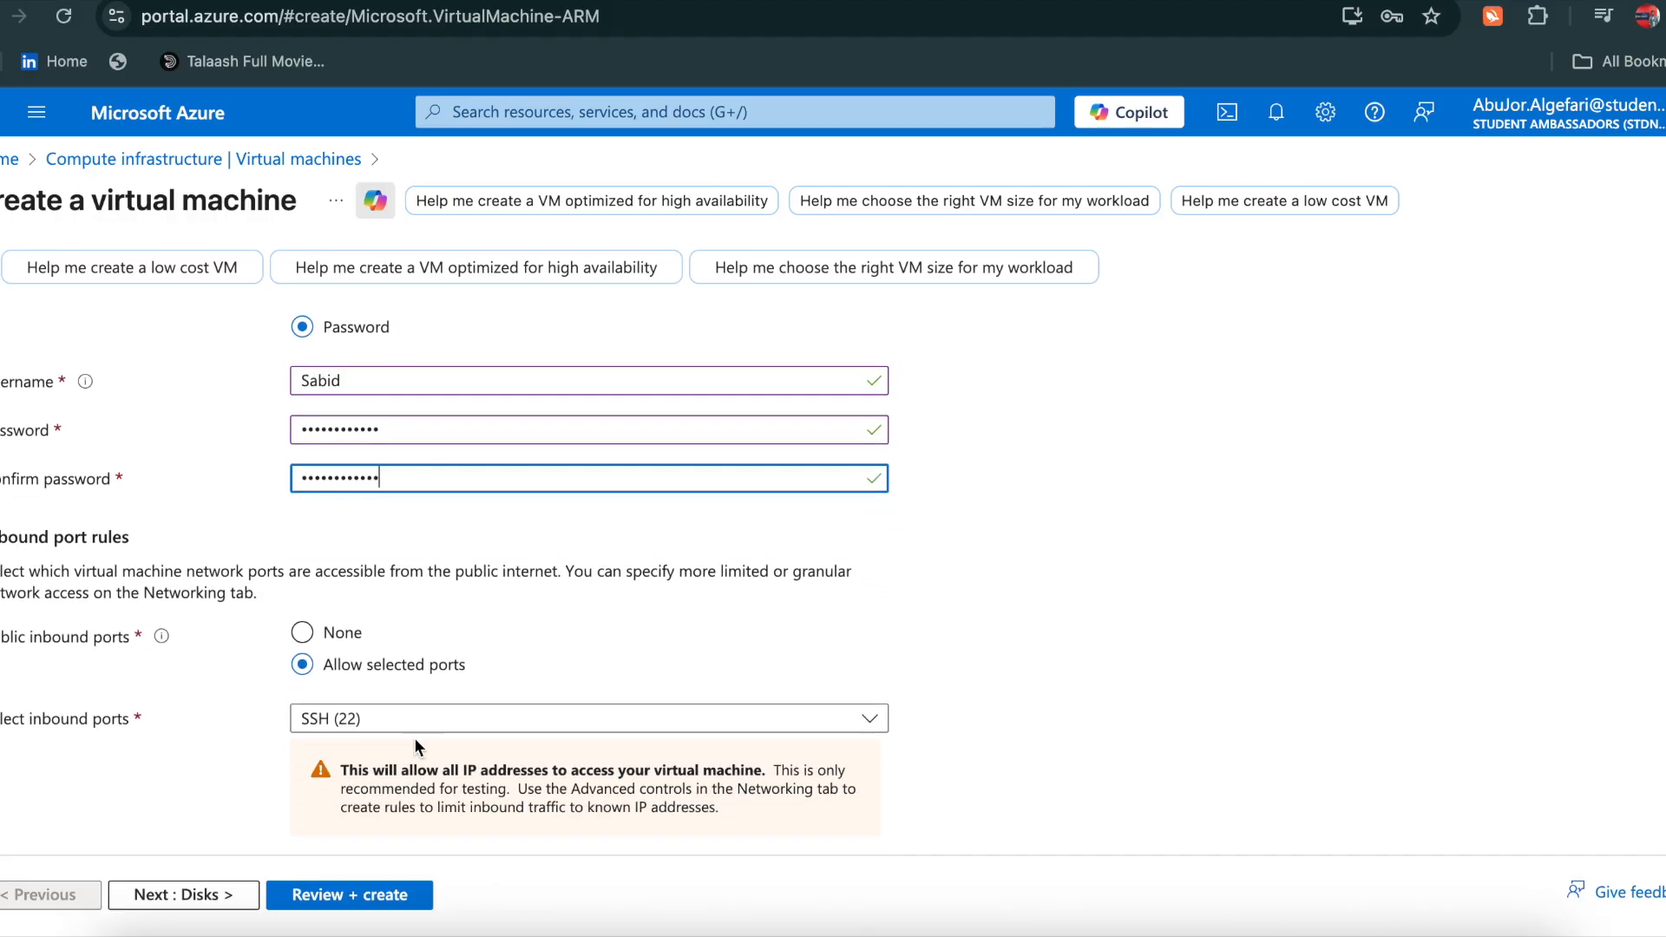
left_click(400, 716)
left_click(312, 792)
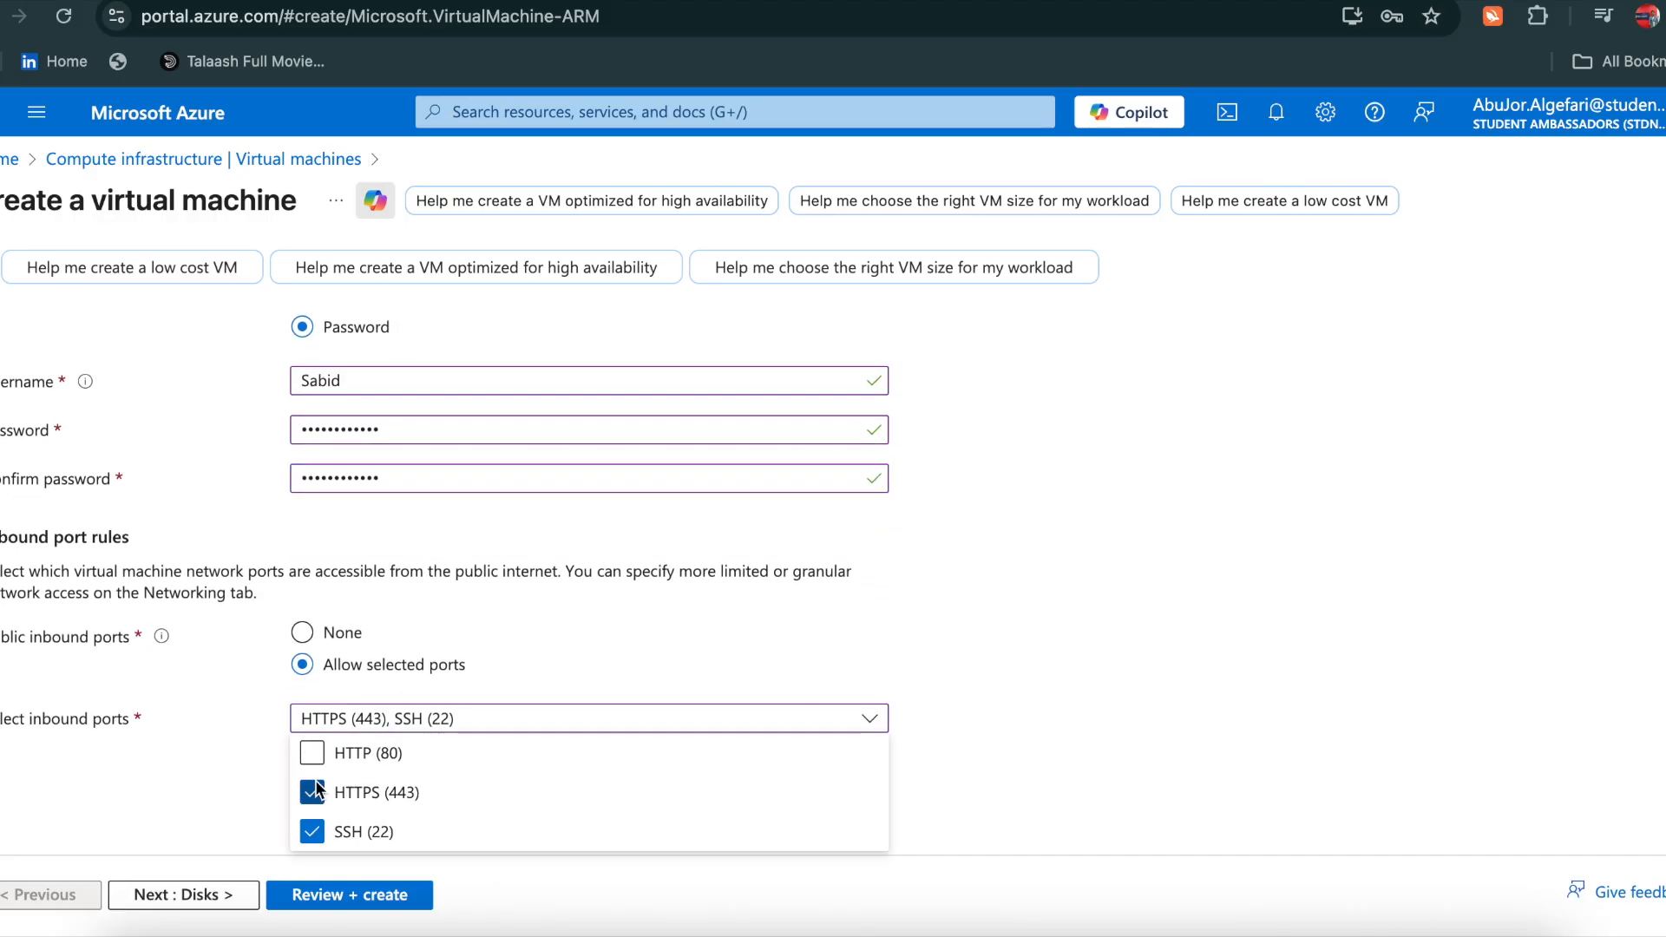
left_click(312, 752)
Place vm2's network interface in Subnet2 (10.1.2.0/24) of virtual network Vnet1
scroll(198, 588, "up", 10)
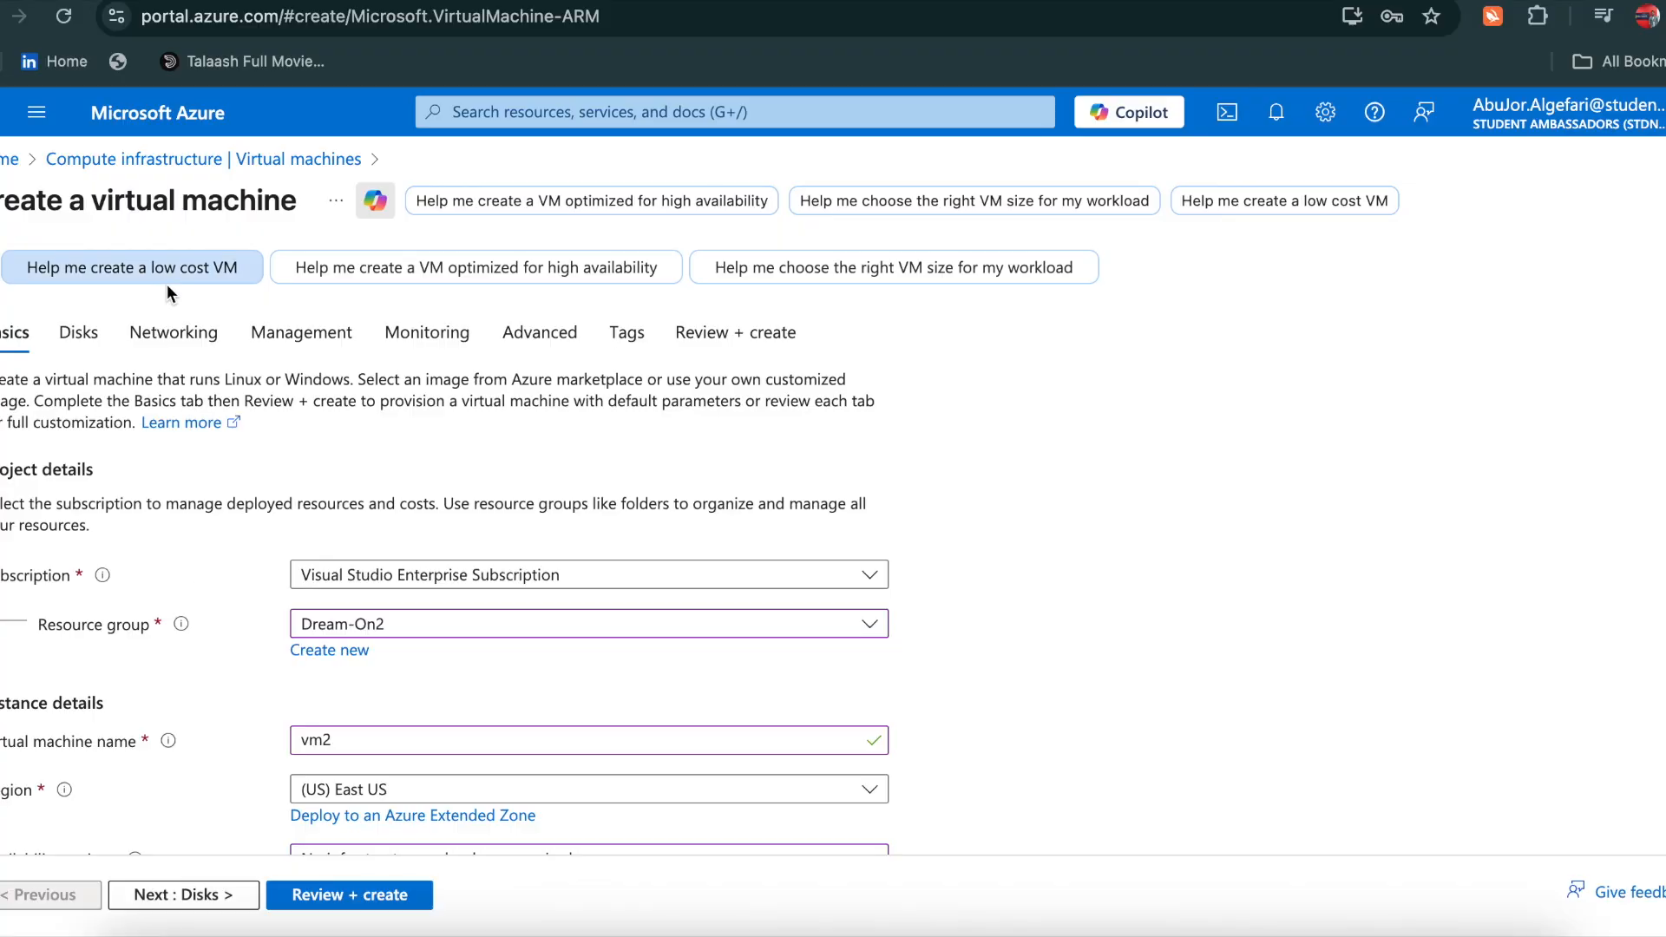
left_click(173, 333)
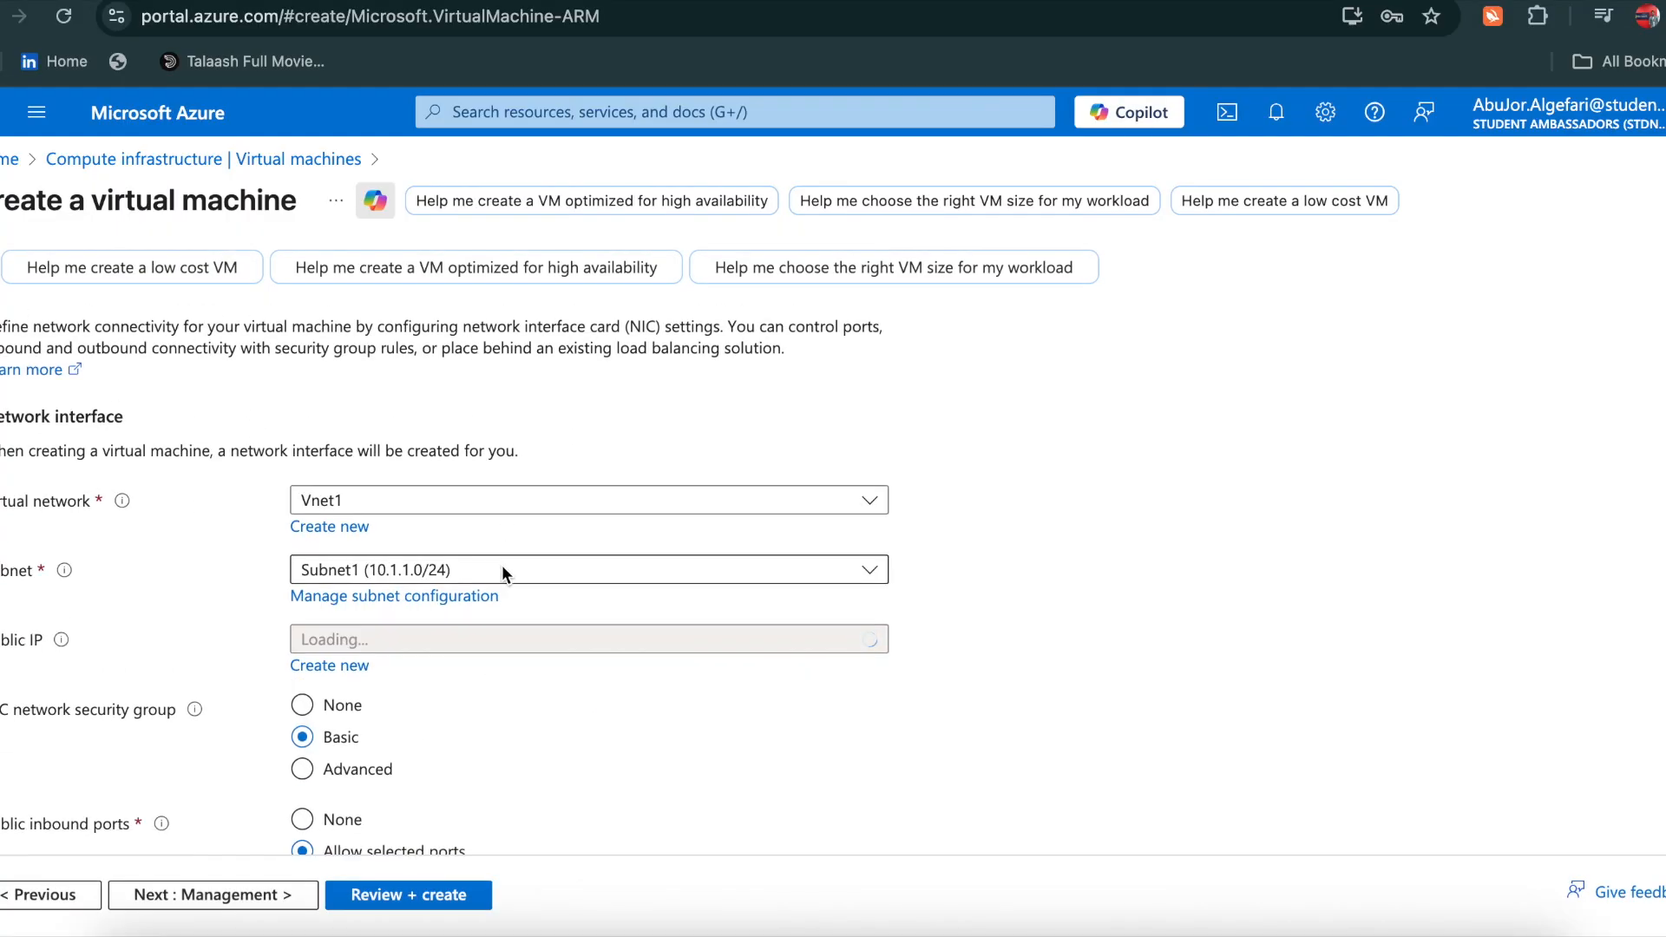
left_click(501, 567)
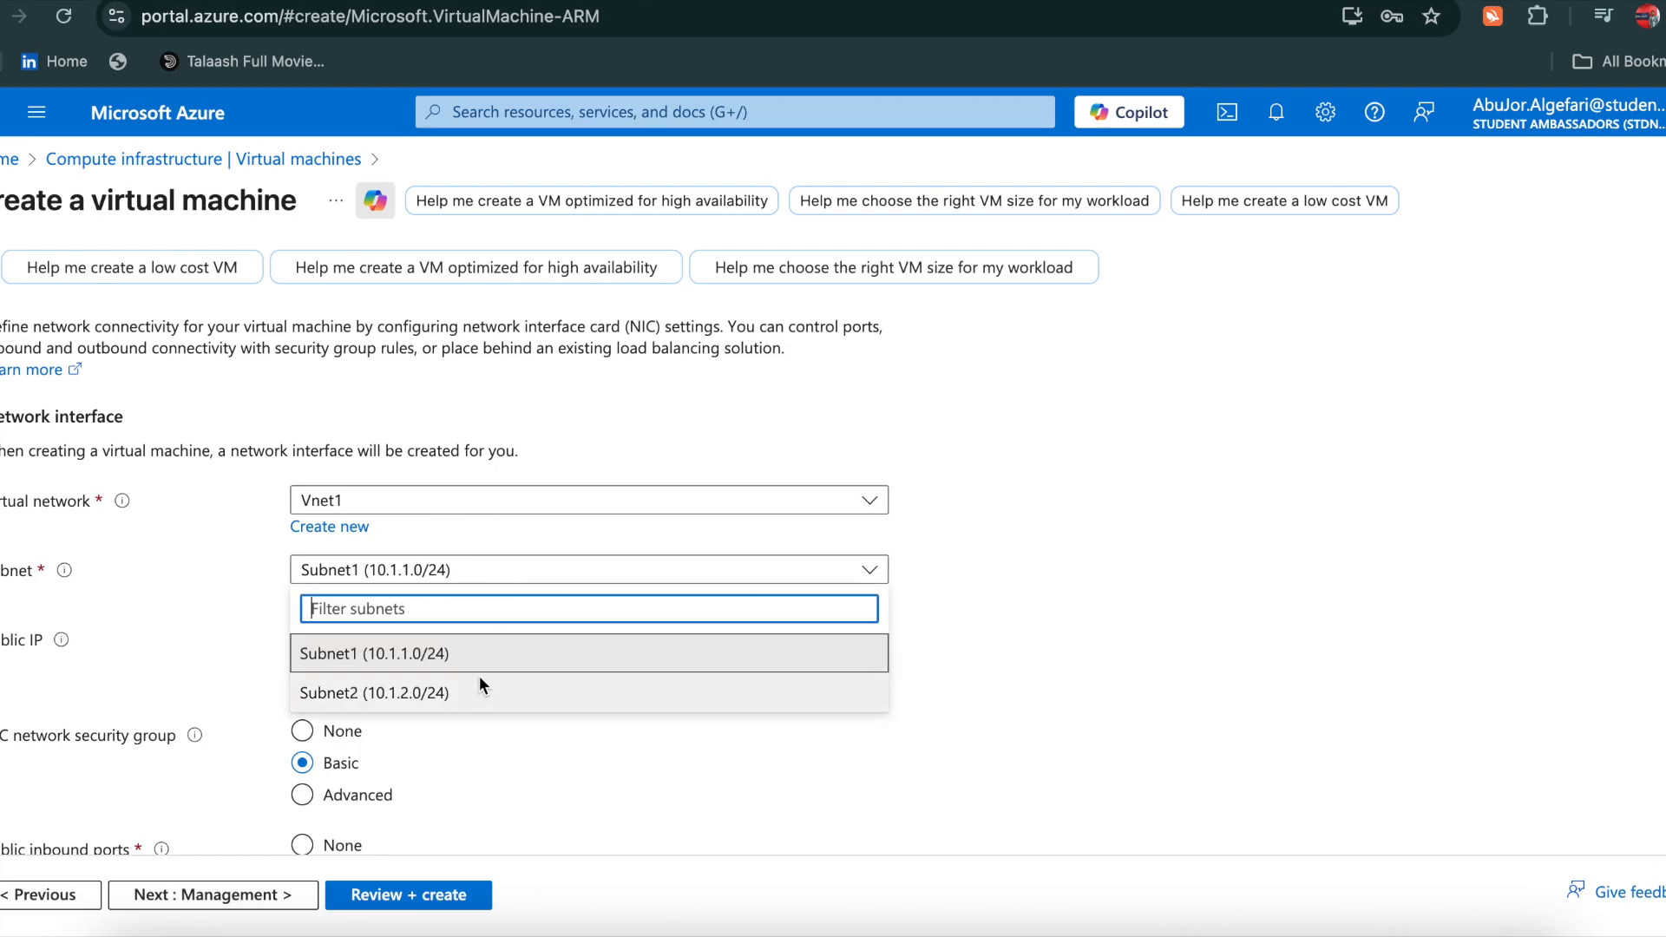
left_click(475, 696)
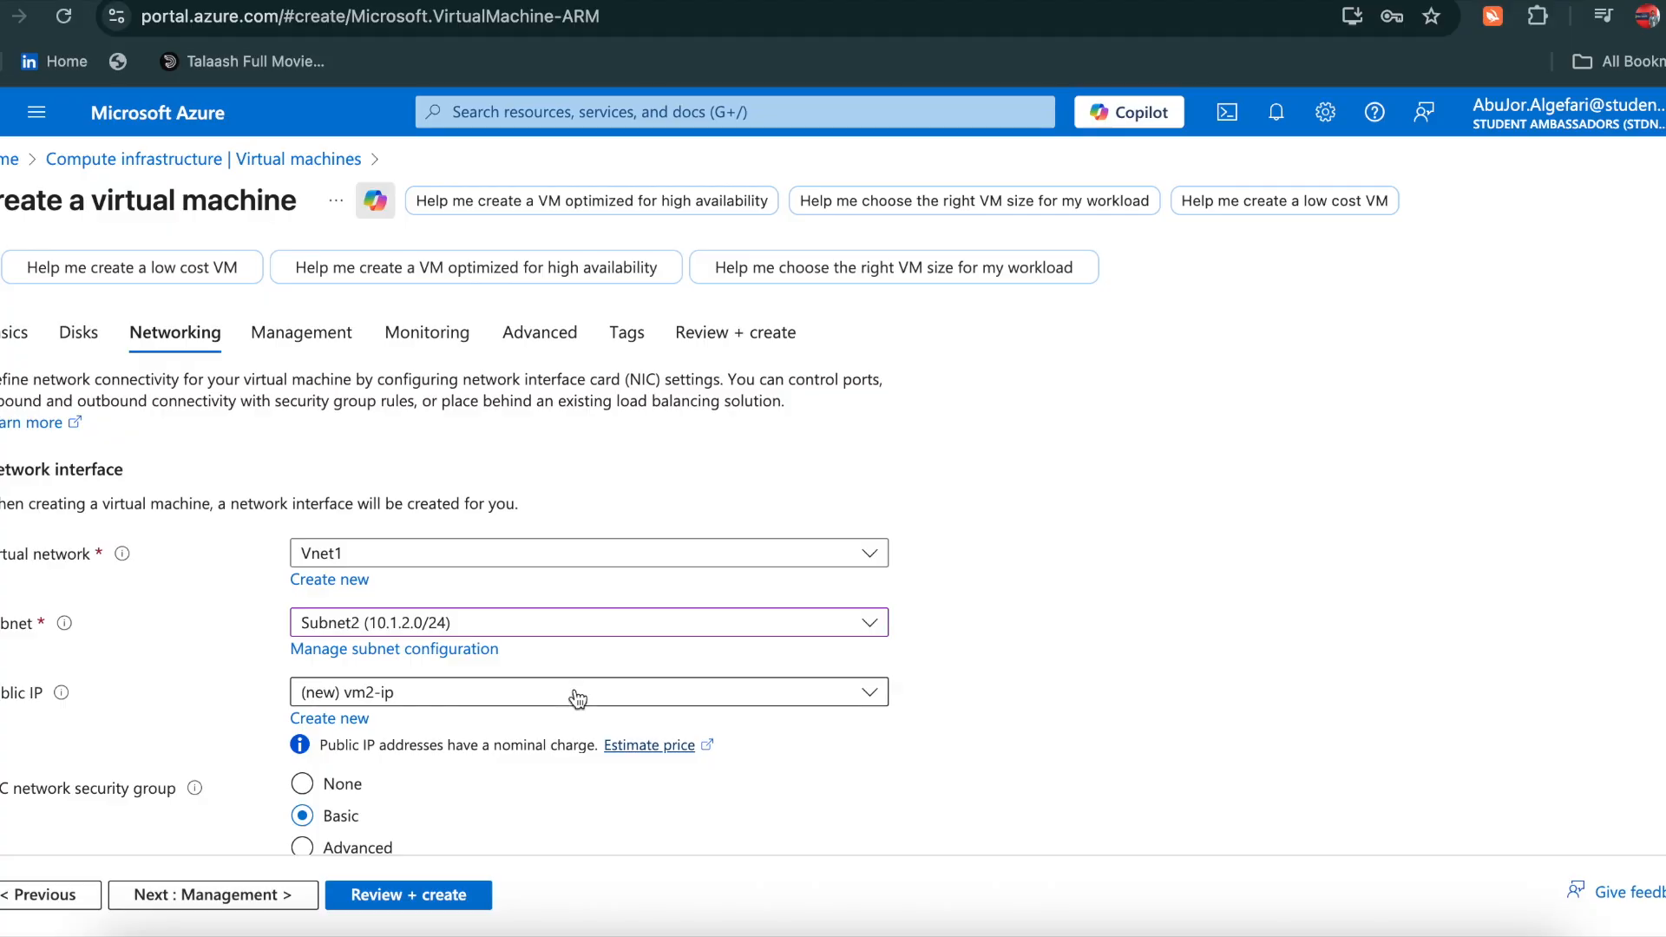
Review the vm2 configuration, create the virtual machine and check the deployment notification
left_click(410, 896)
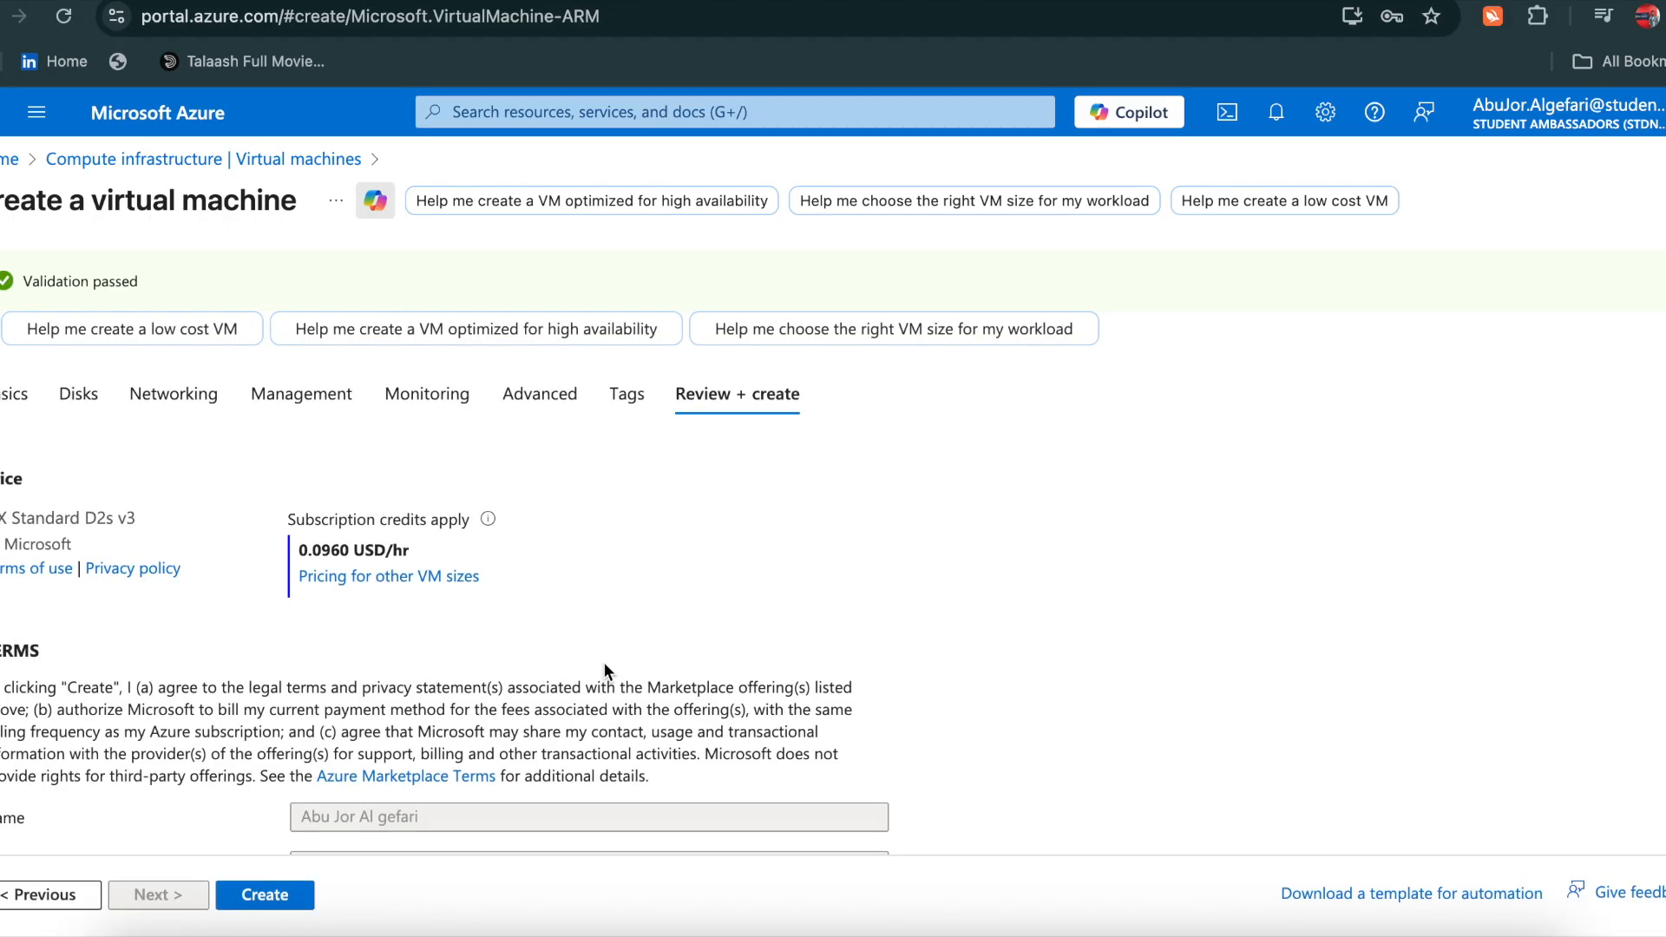
left_click(266, 898)
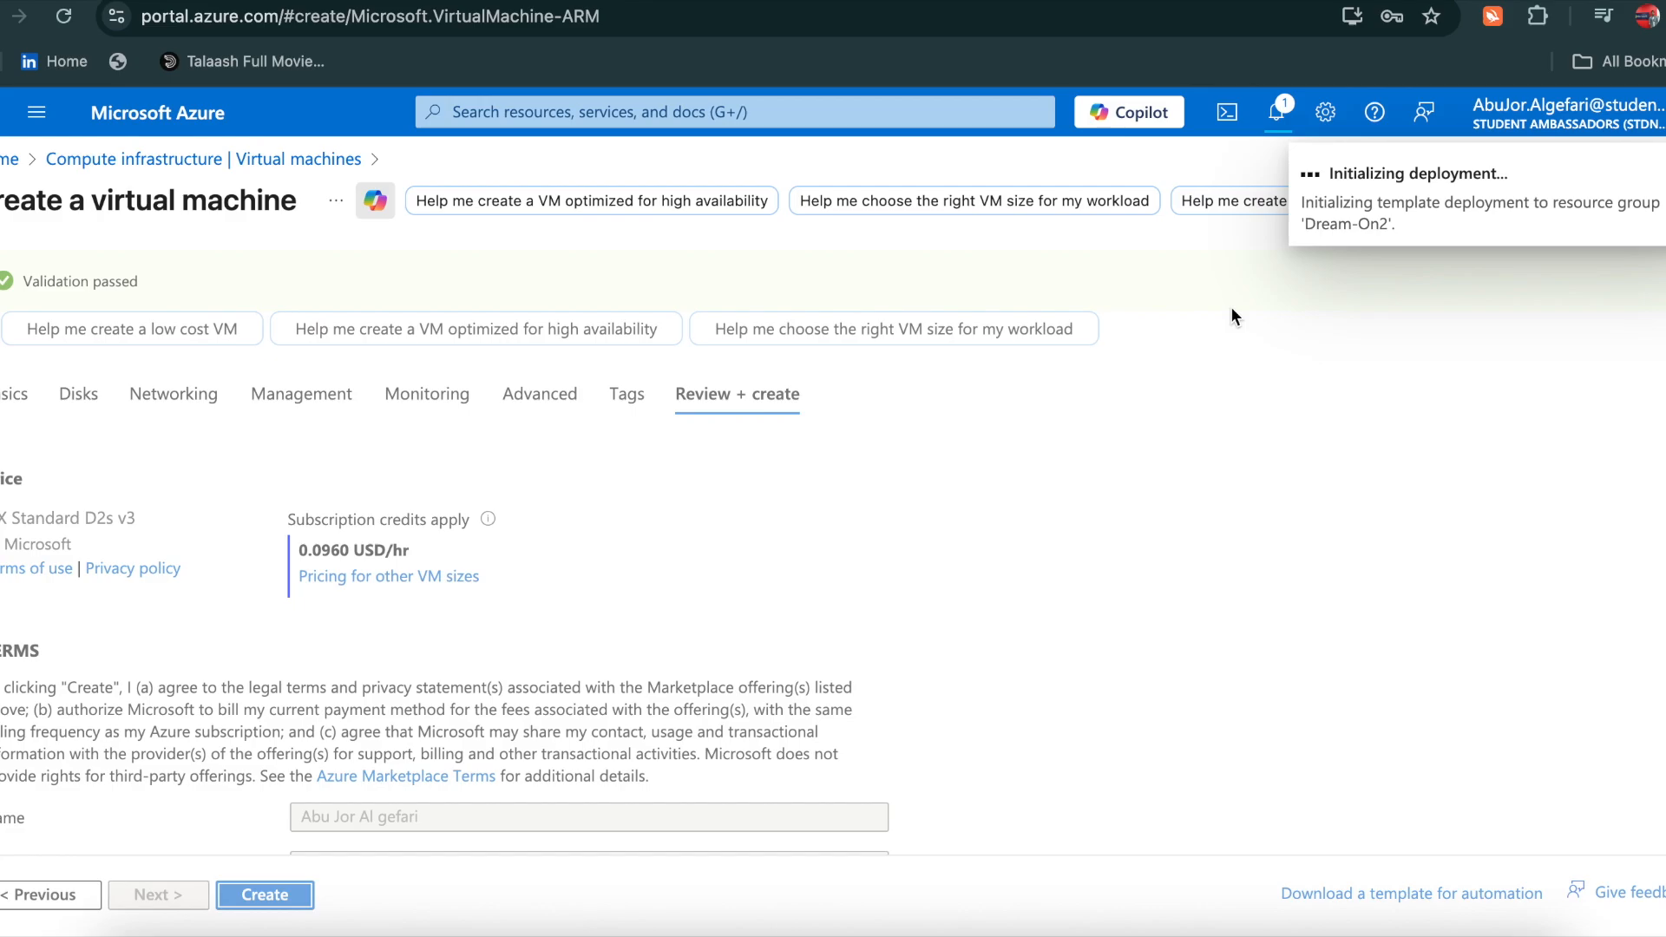
left_click(1273, 114)
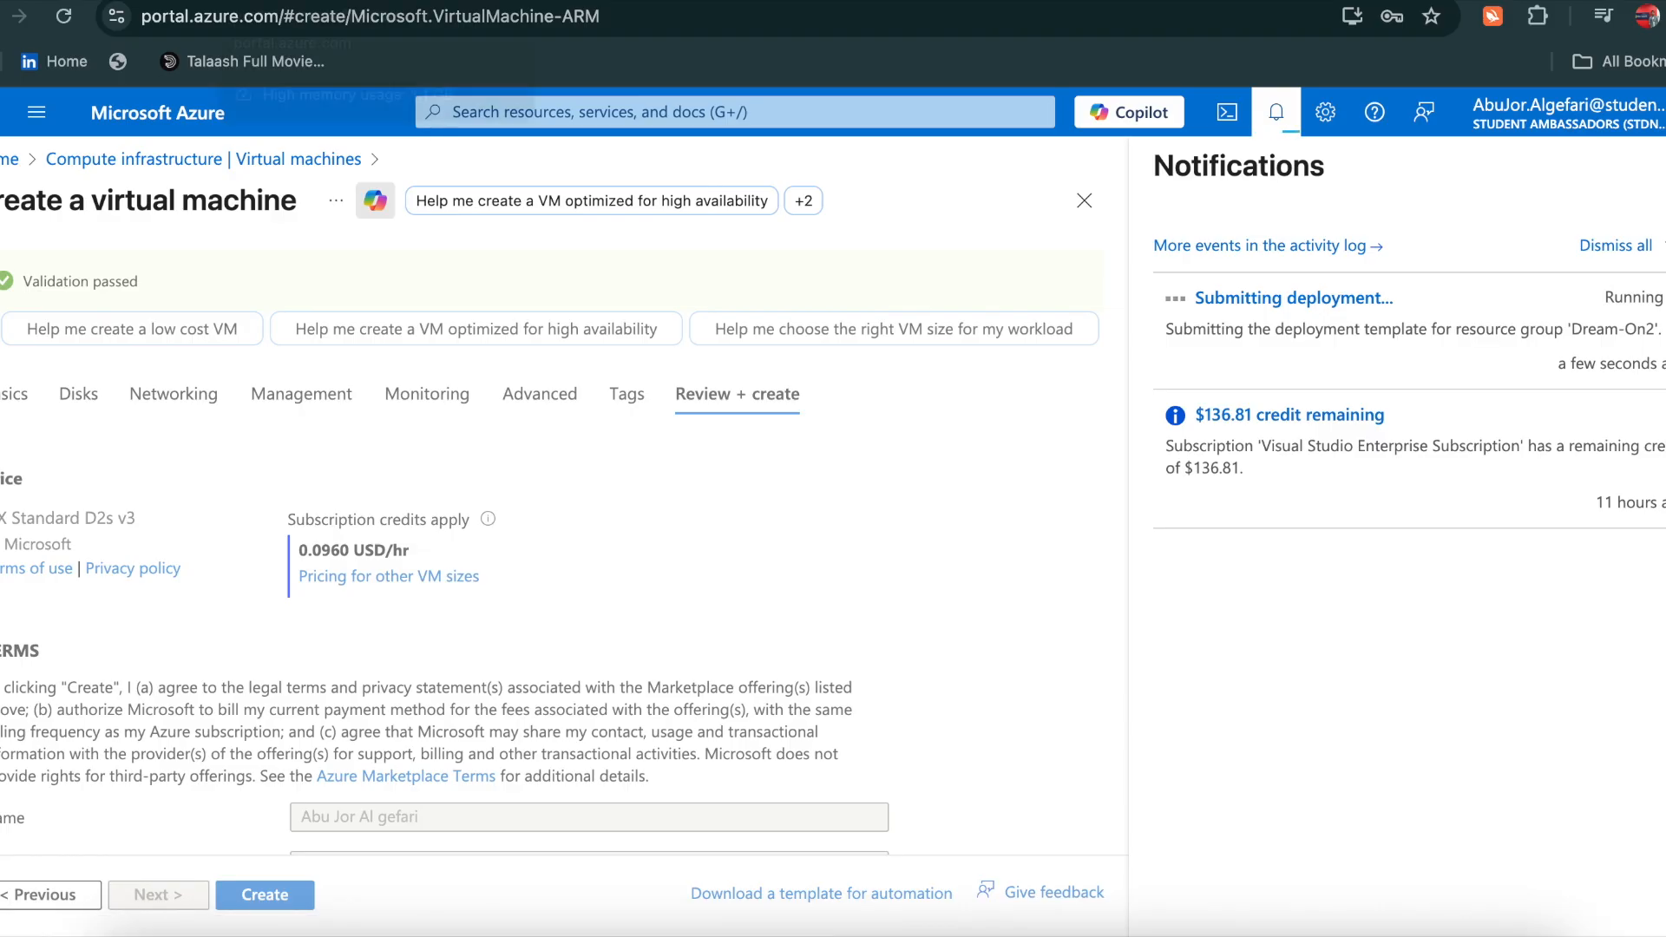
Start a Cloud Shell session from vm1's overview page and copy vm1's primary public IP address
left_click(295, 1)
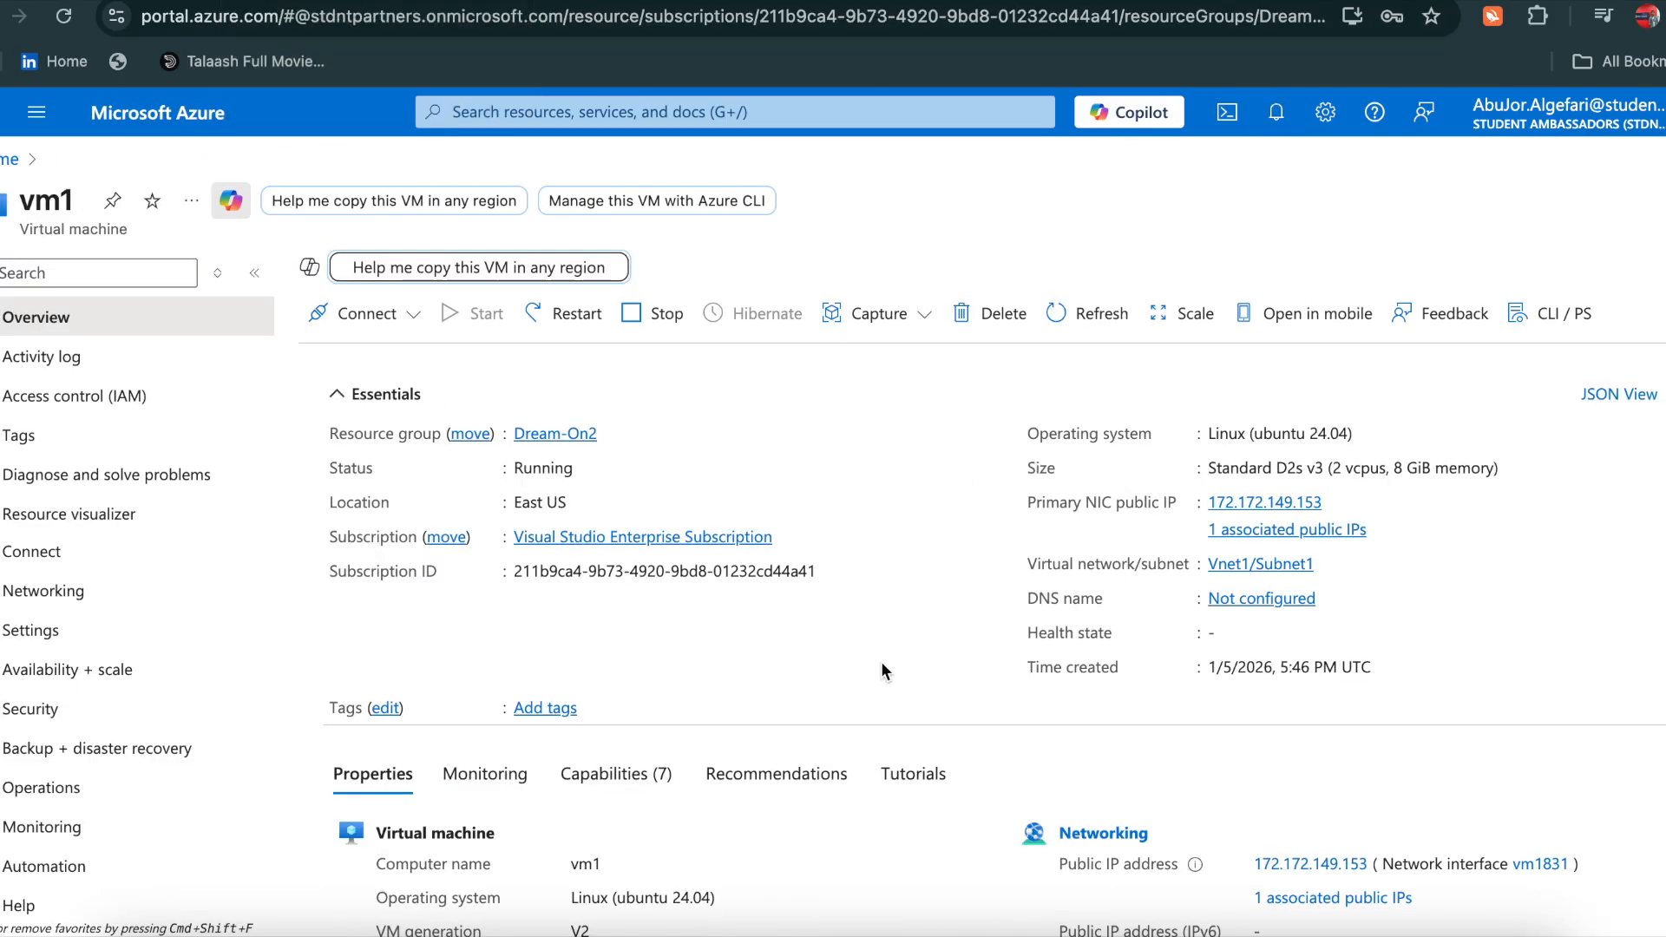
left_click(1227, 112)
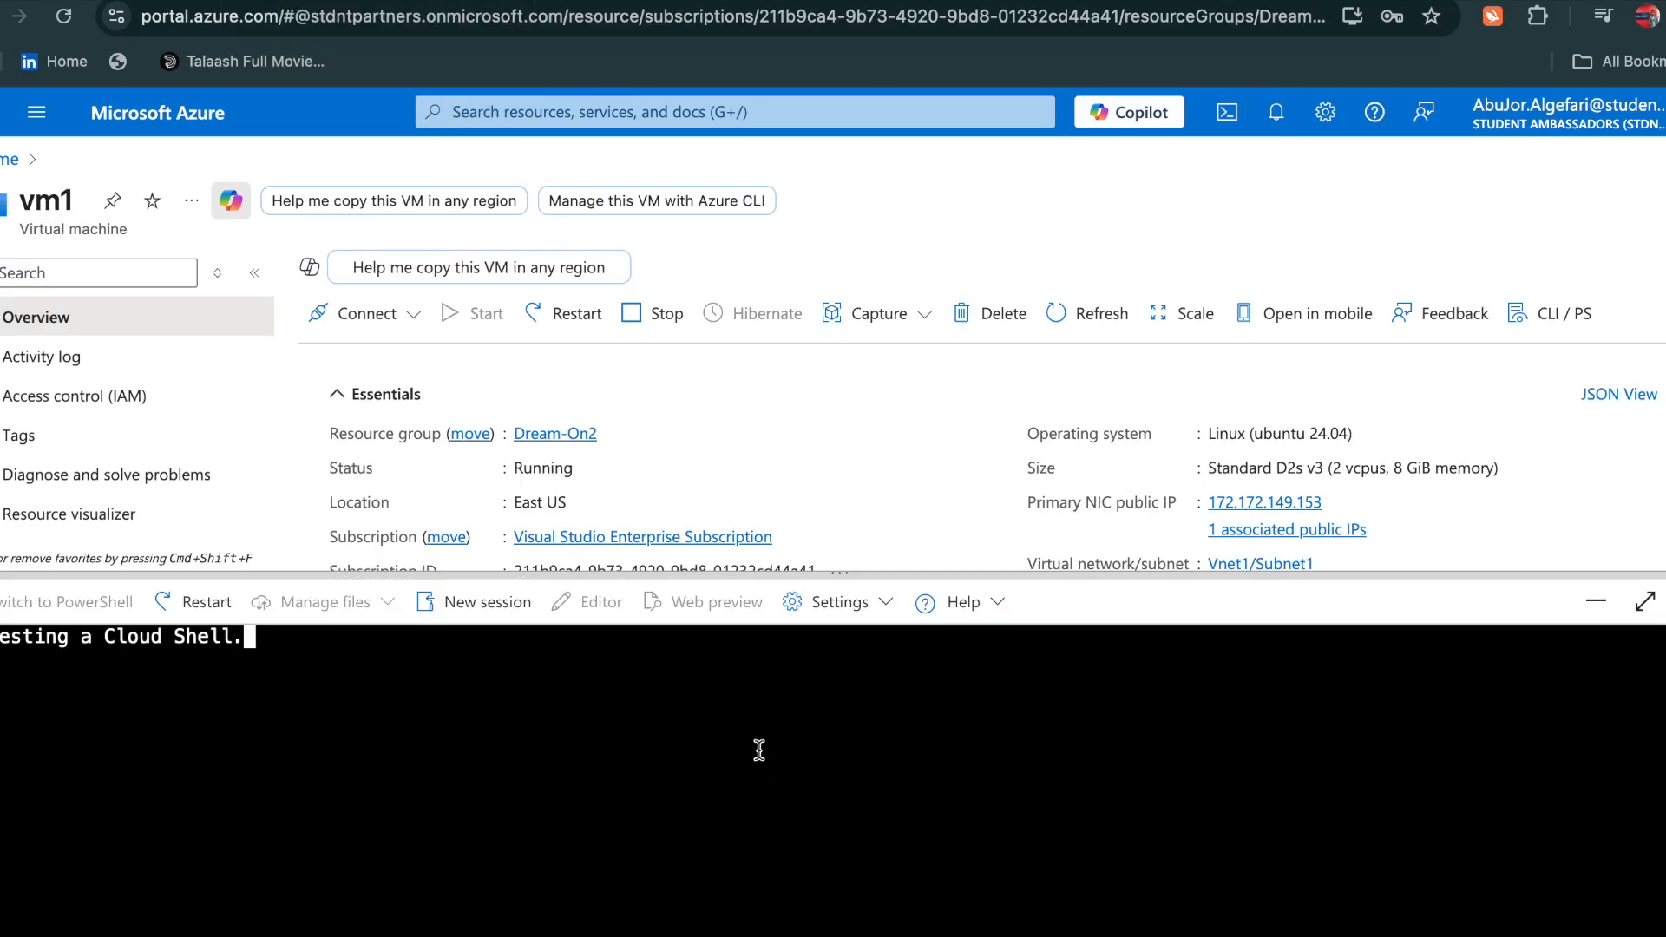
scroll(1060, 451, "down", 1)
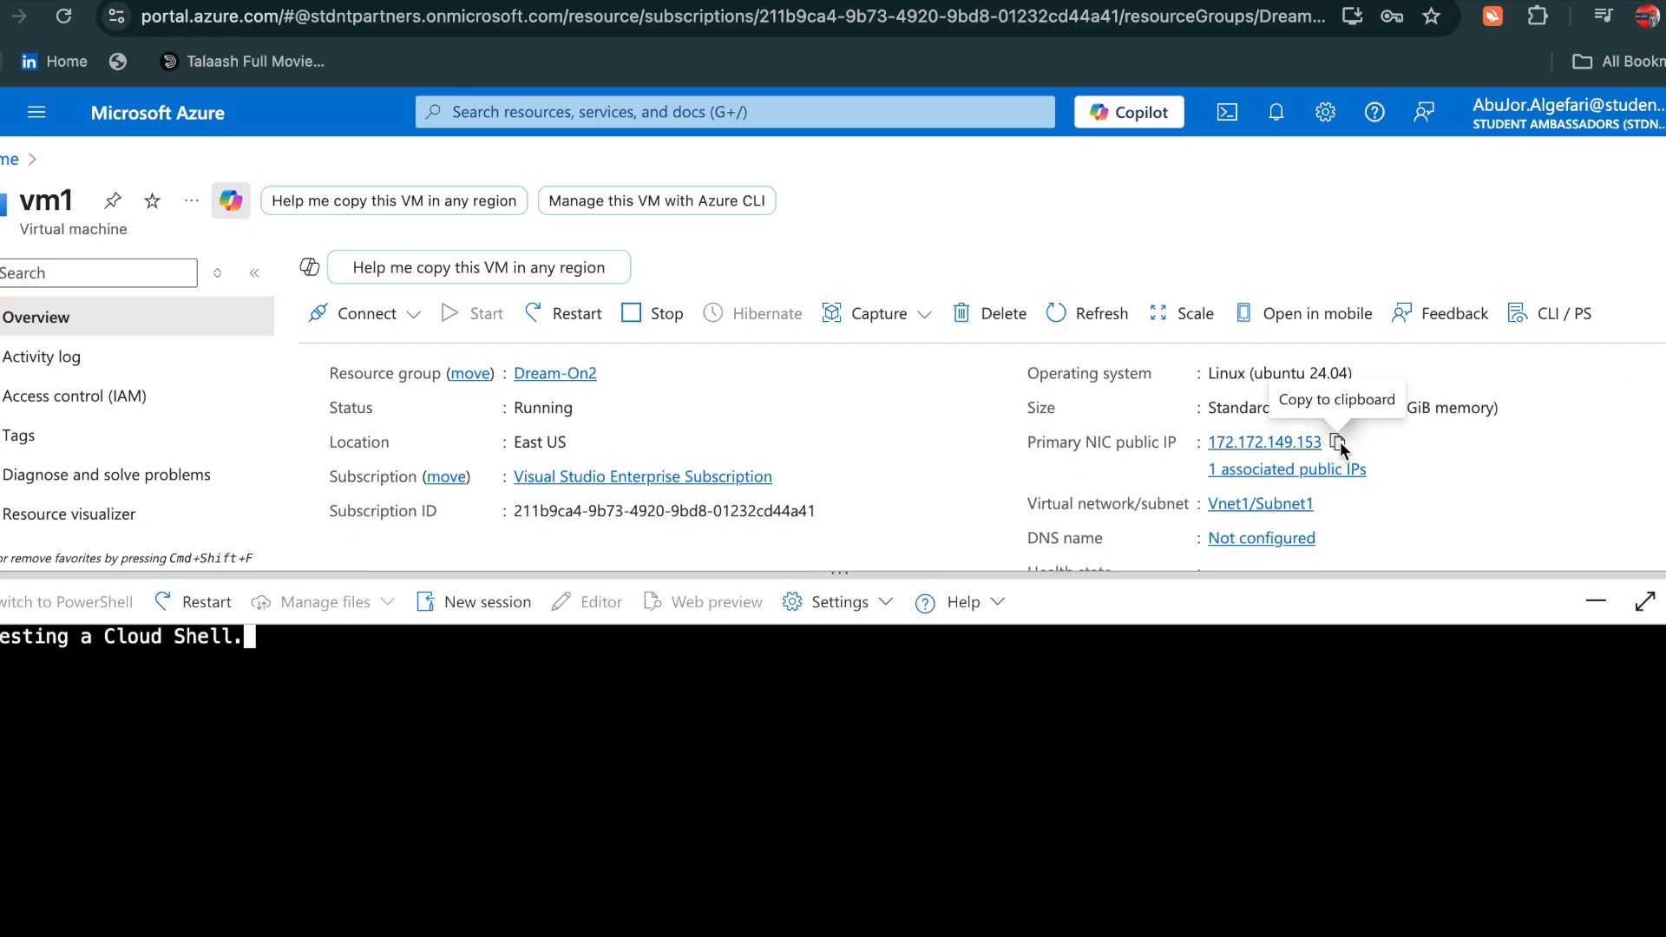
left_click(1337, 441)
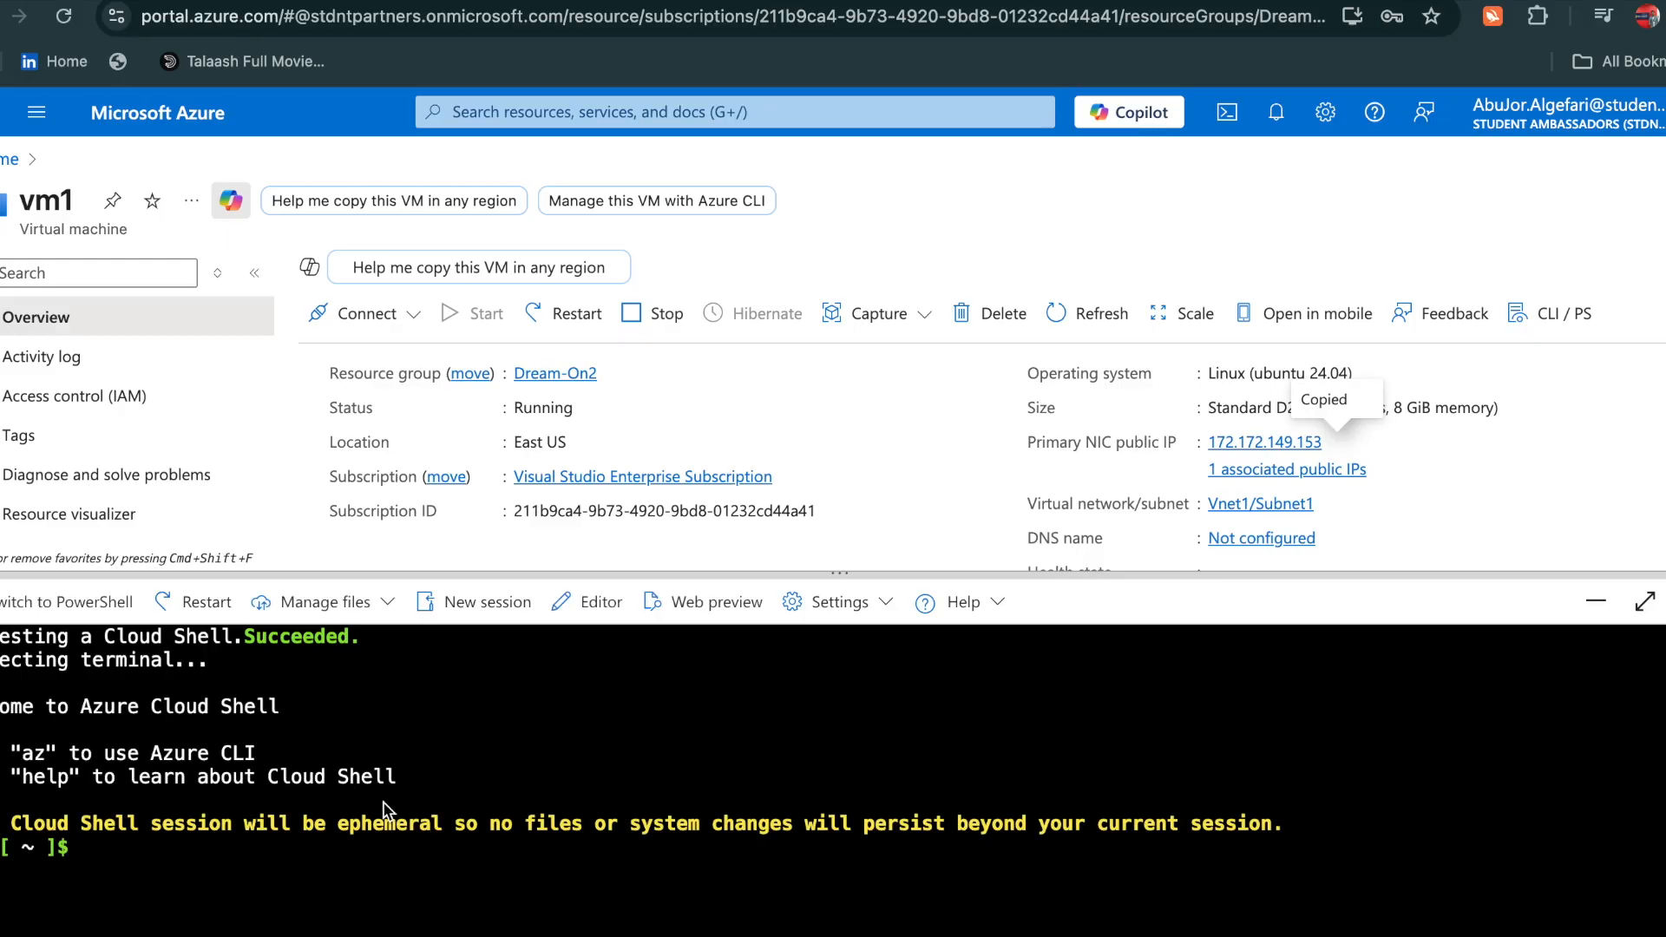
Connect to vm1 at 172.172.149.153 over SSH with the administrator username, accept the host key and enter the account password
key("ctrl+l")
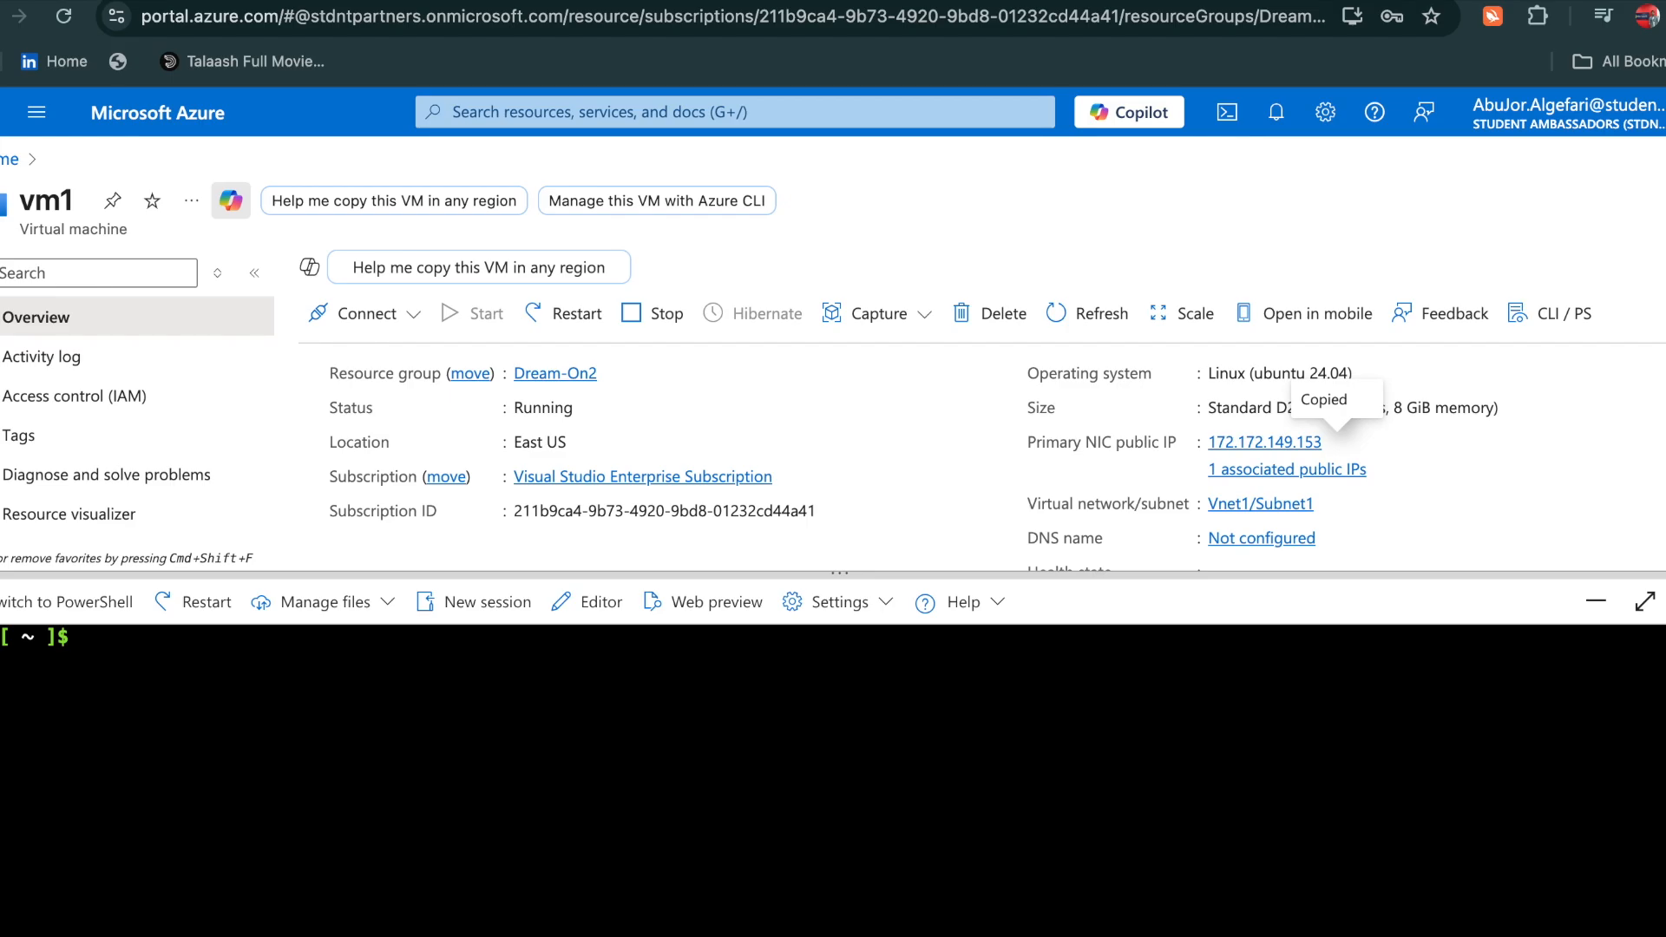
type("ssh Sabid@")
key("super+v")
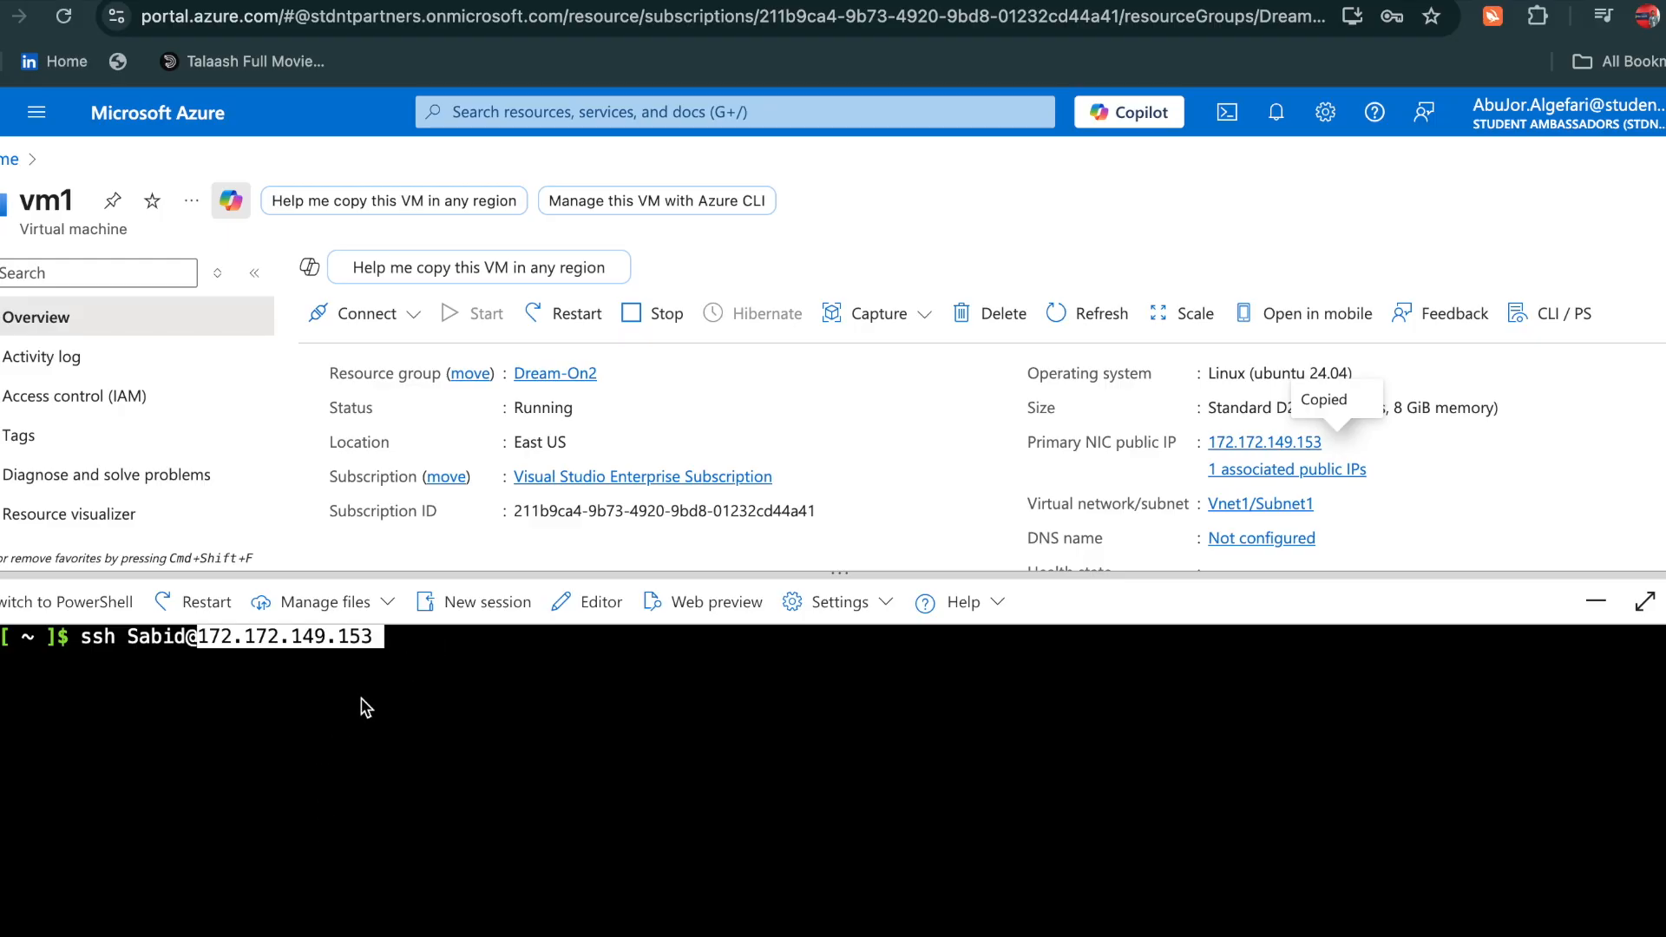
key("Return")
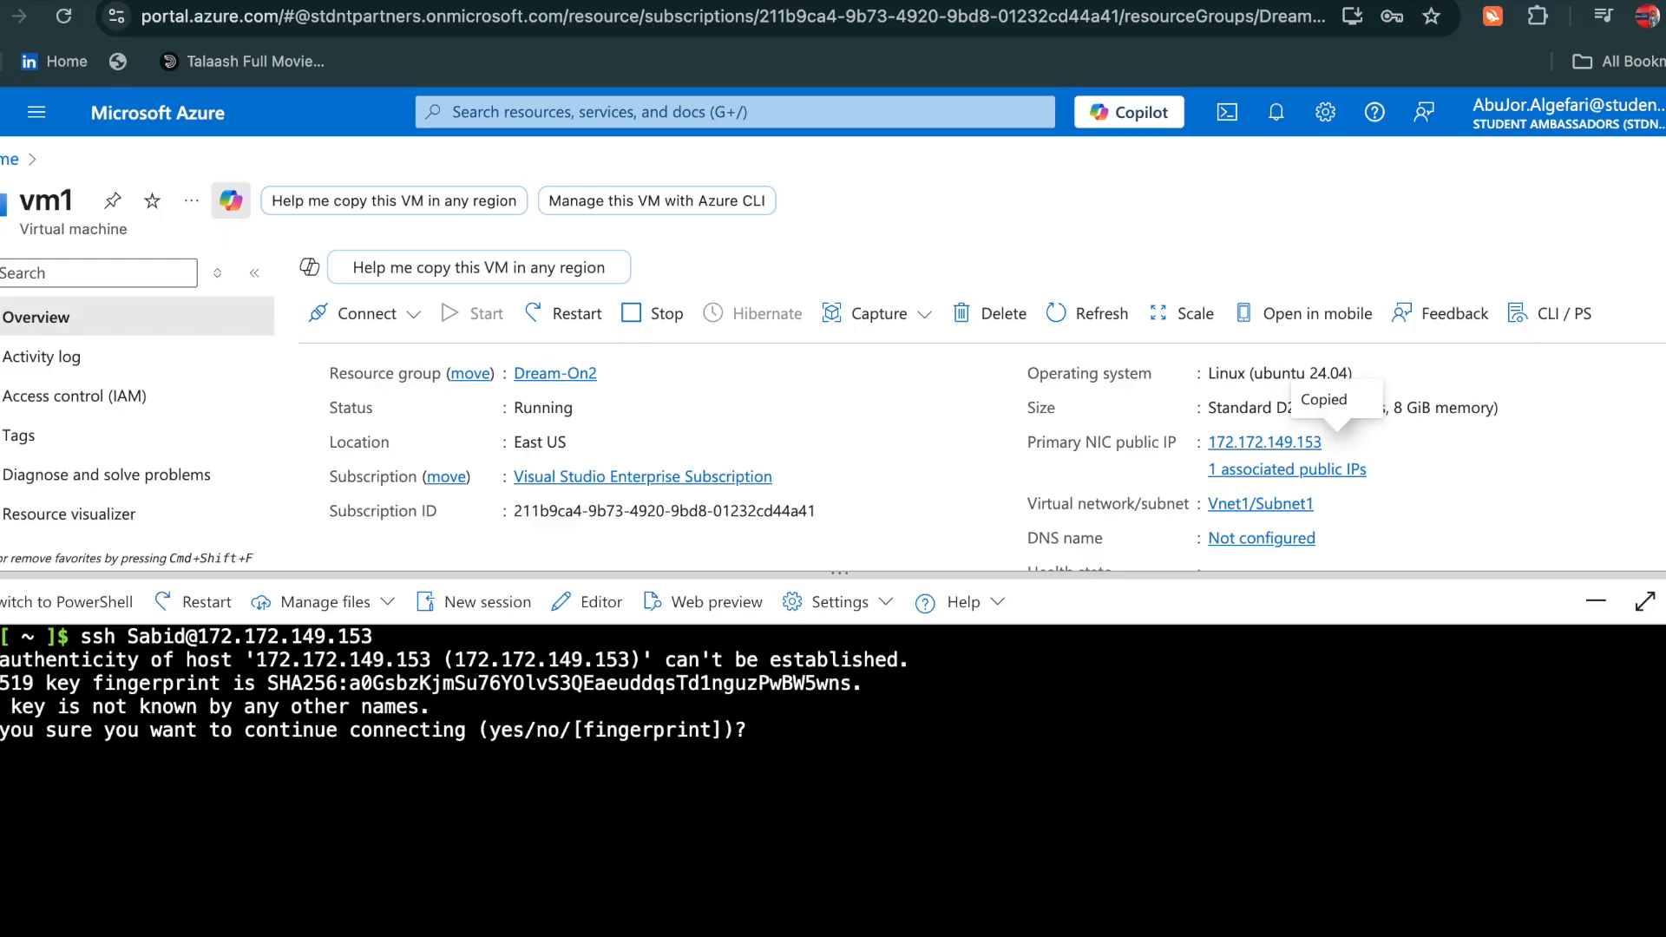
type("yes")
key("Return")
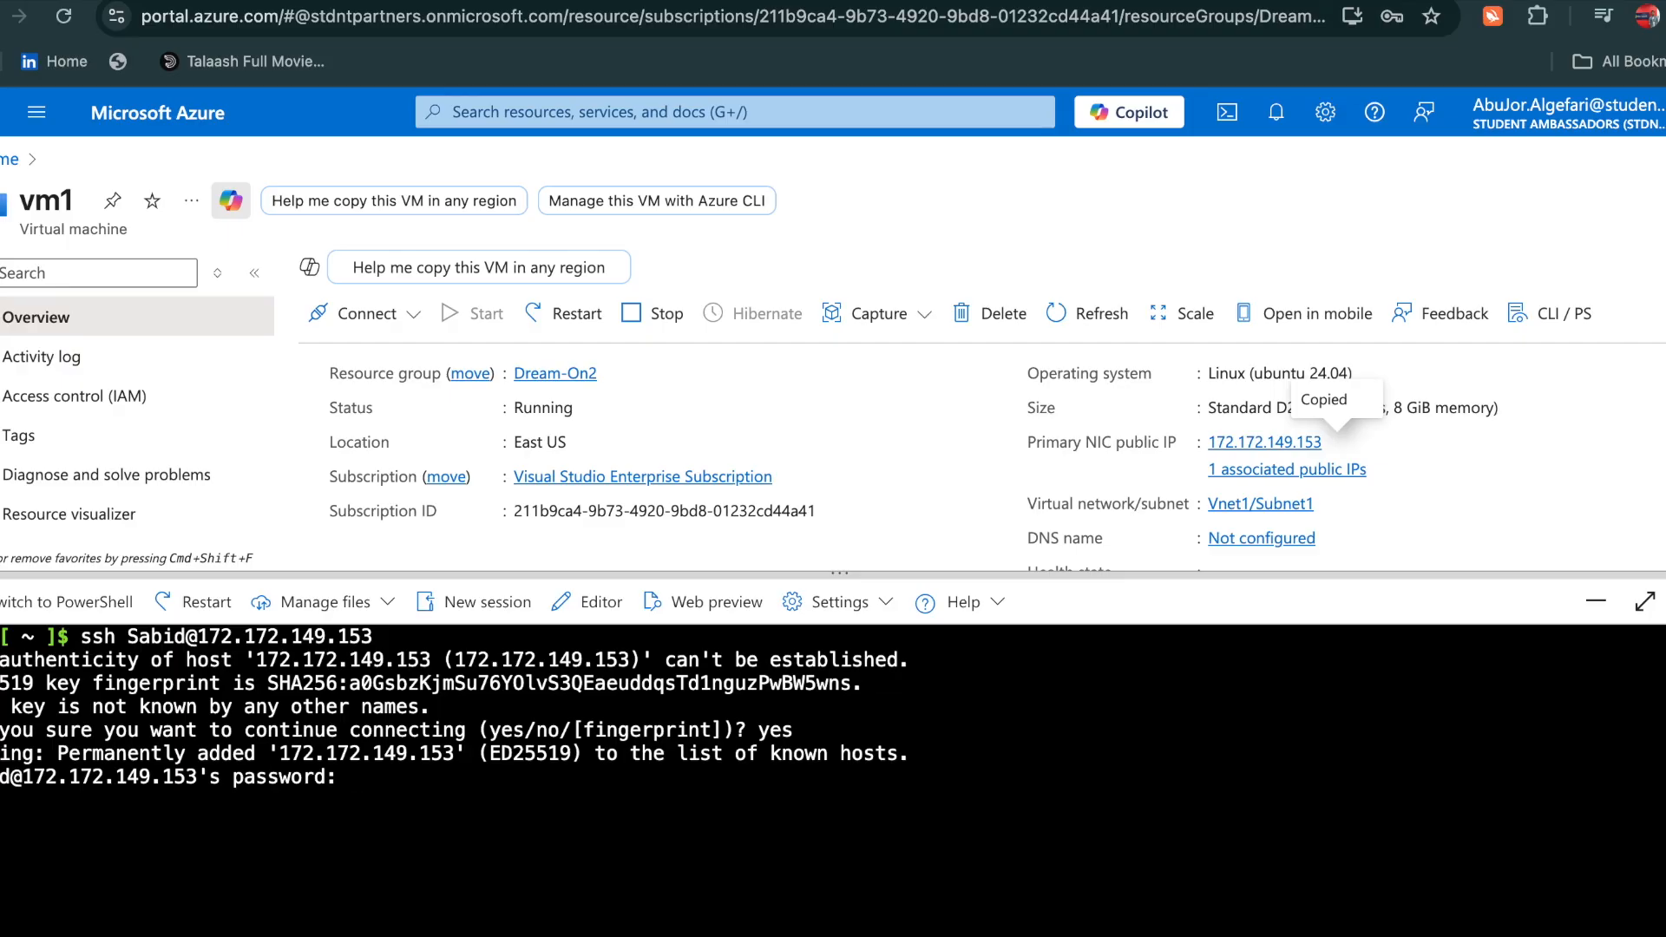
key("Return")
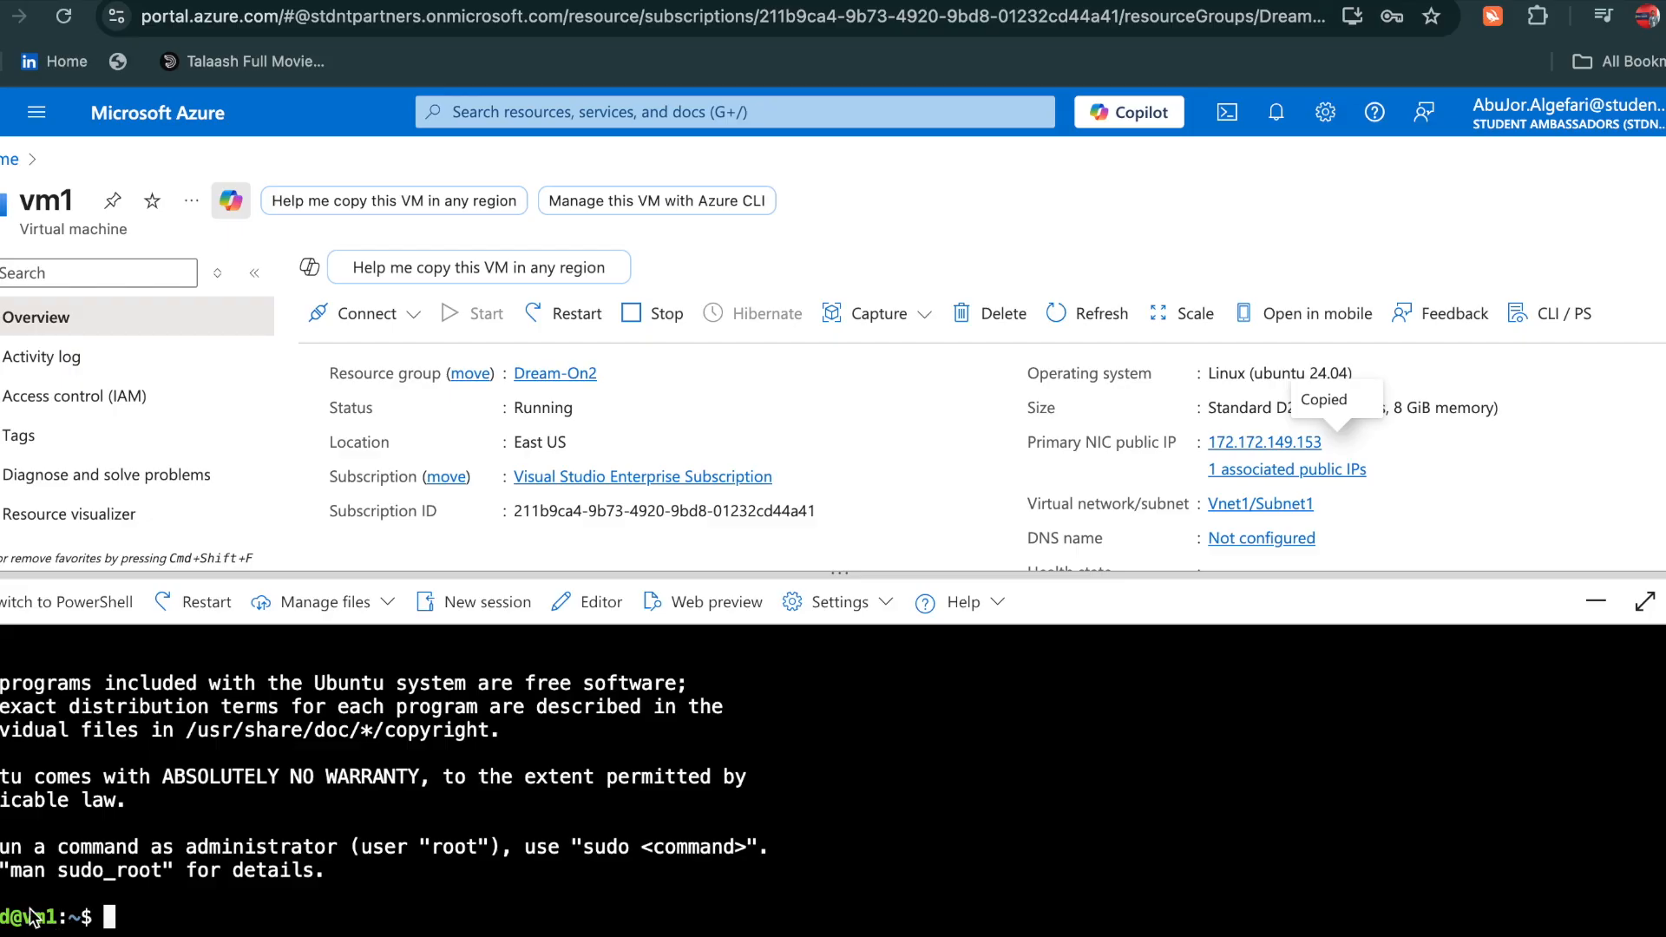
Clear the terminal and install nginx on vm1 with sudo apt install nginx -y
key("ctrl+l")
type("sudo")
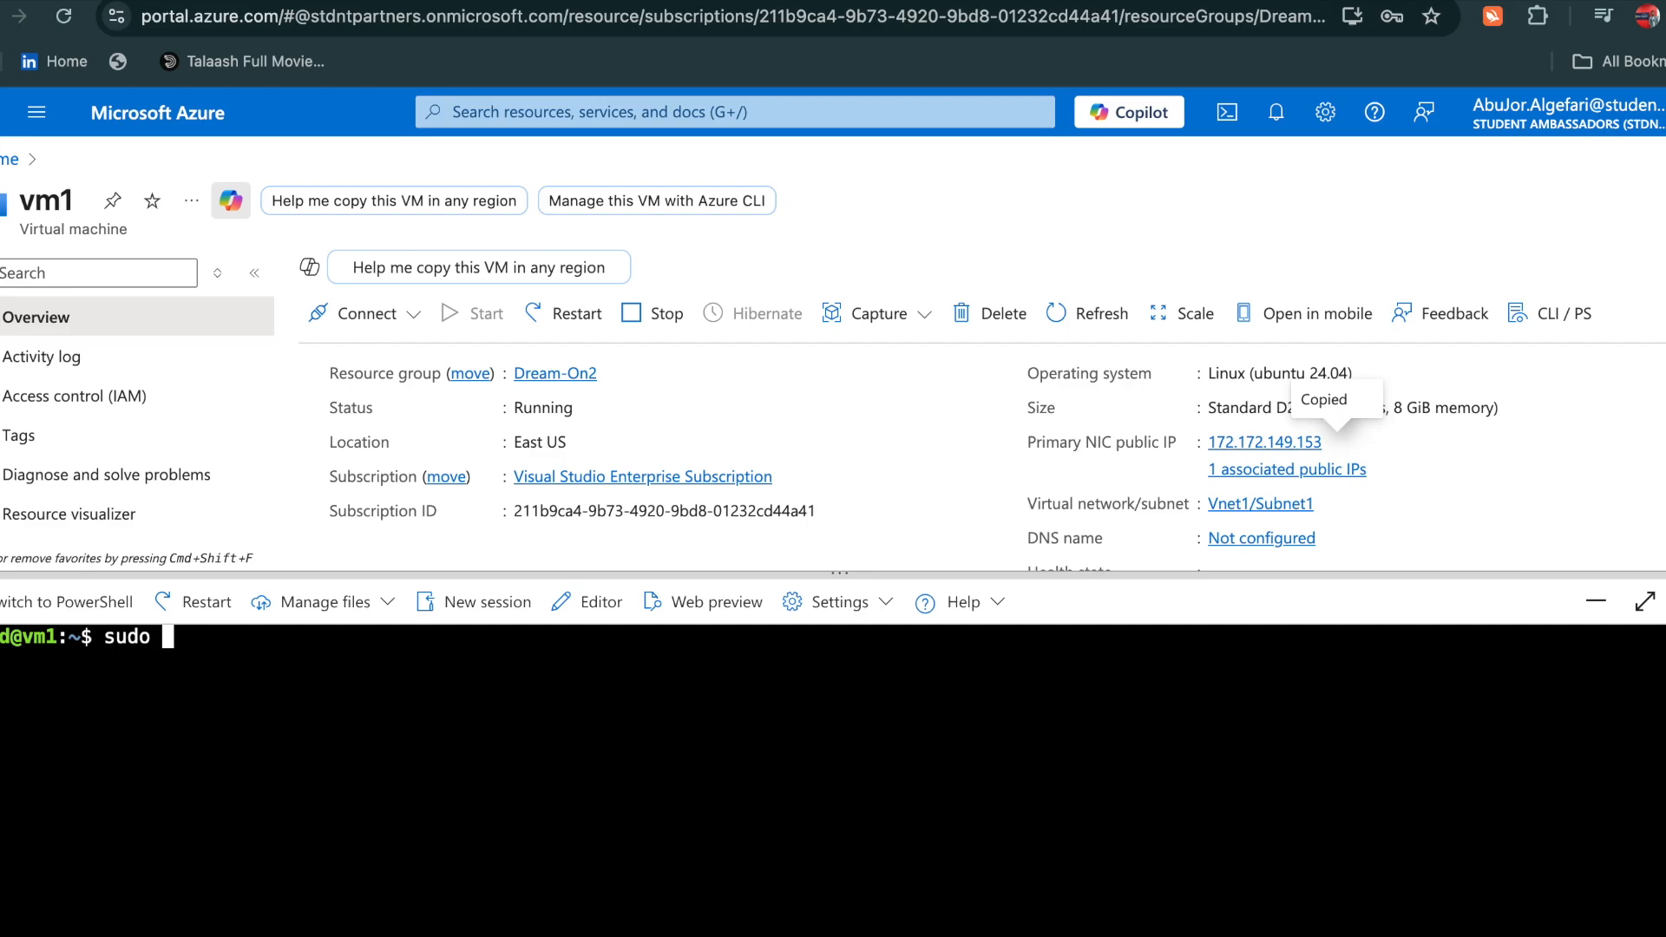
type(" apt install ngi")
type("nx -y")
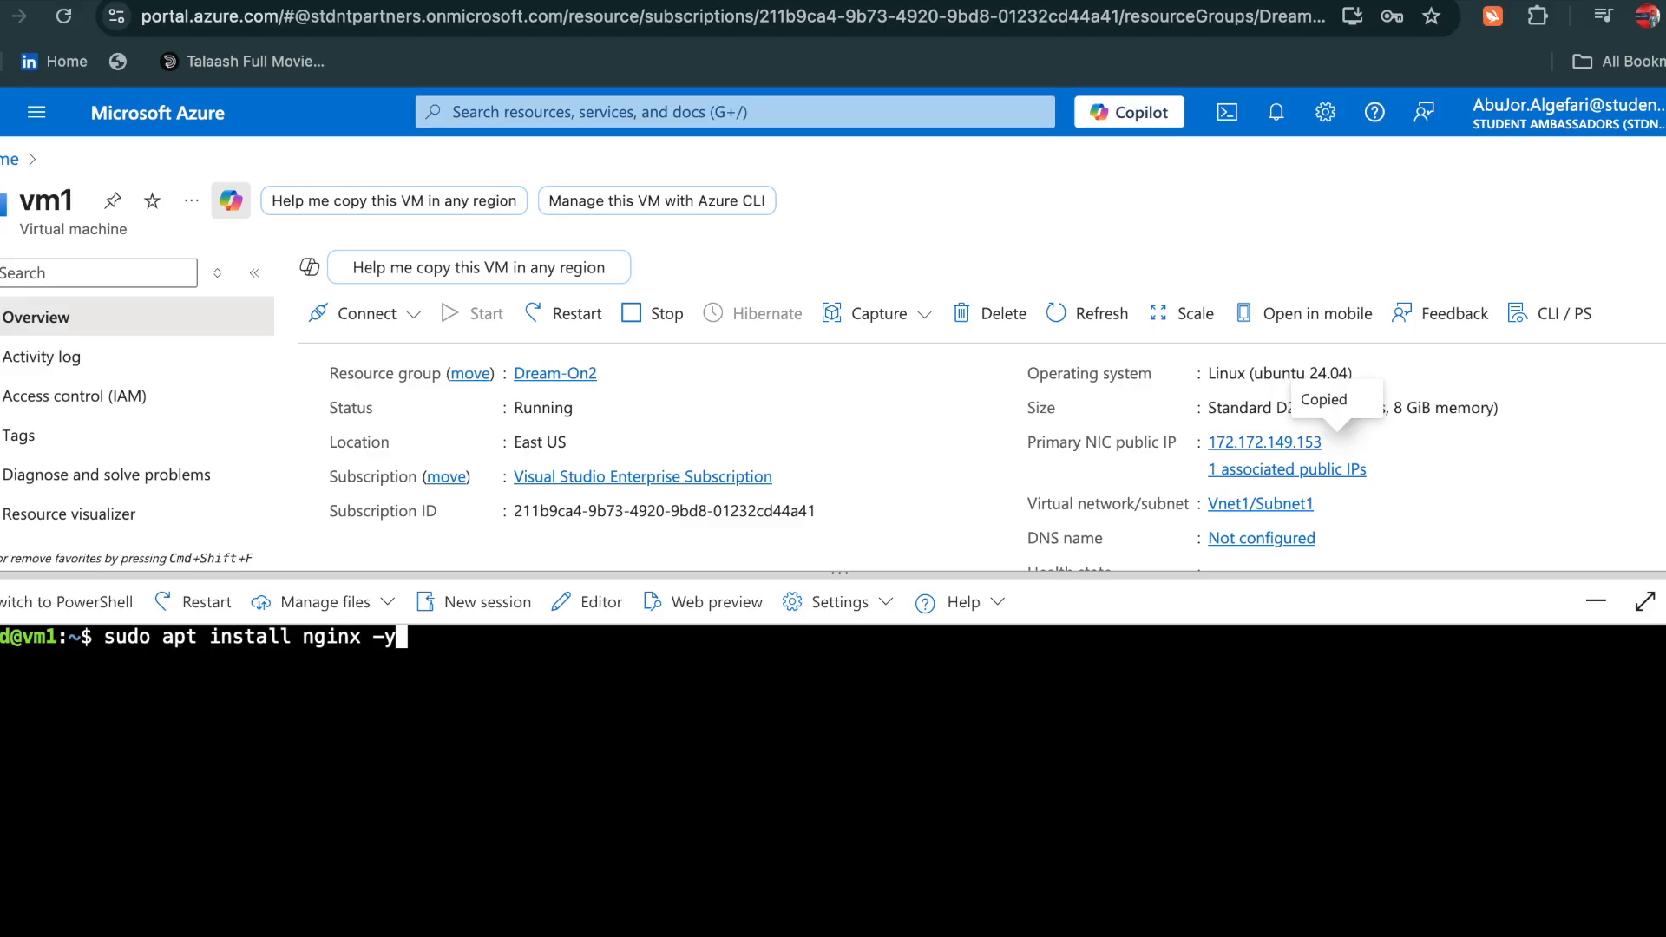
key("Return")
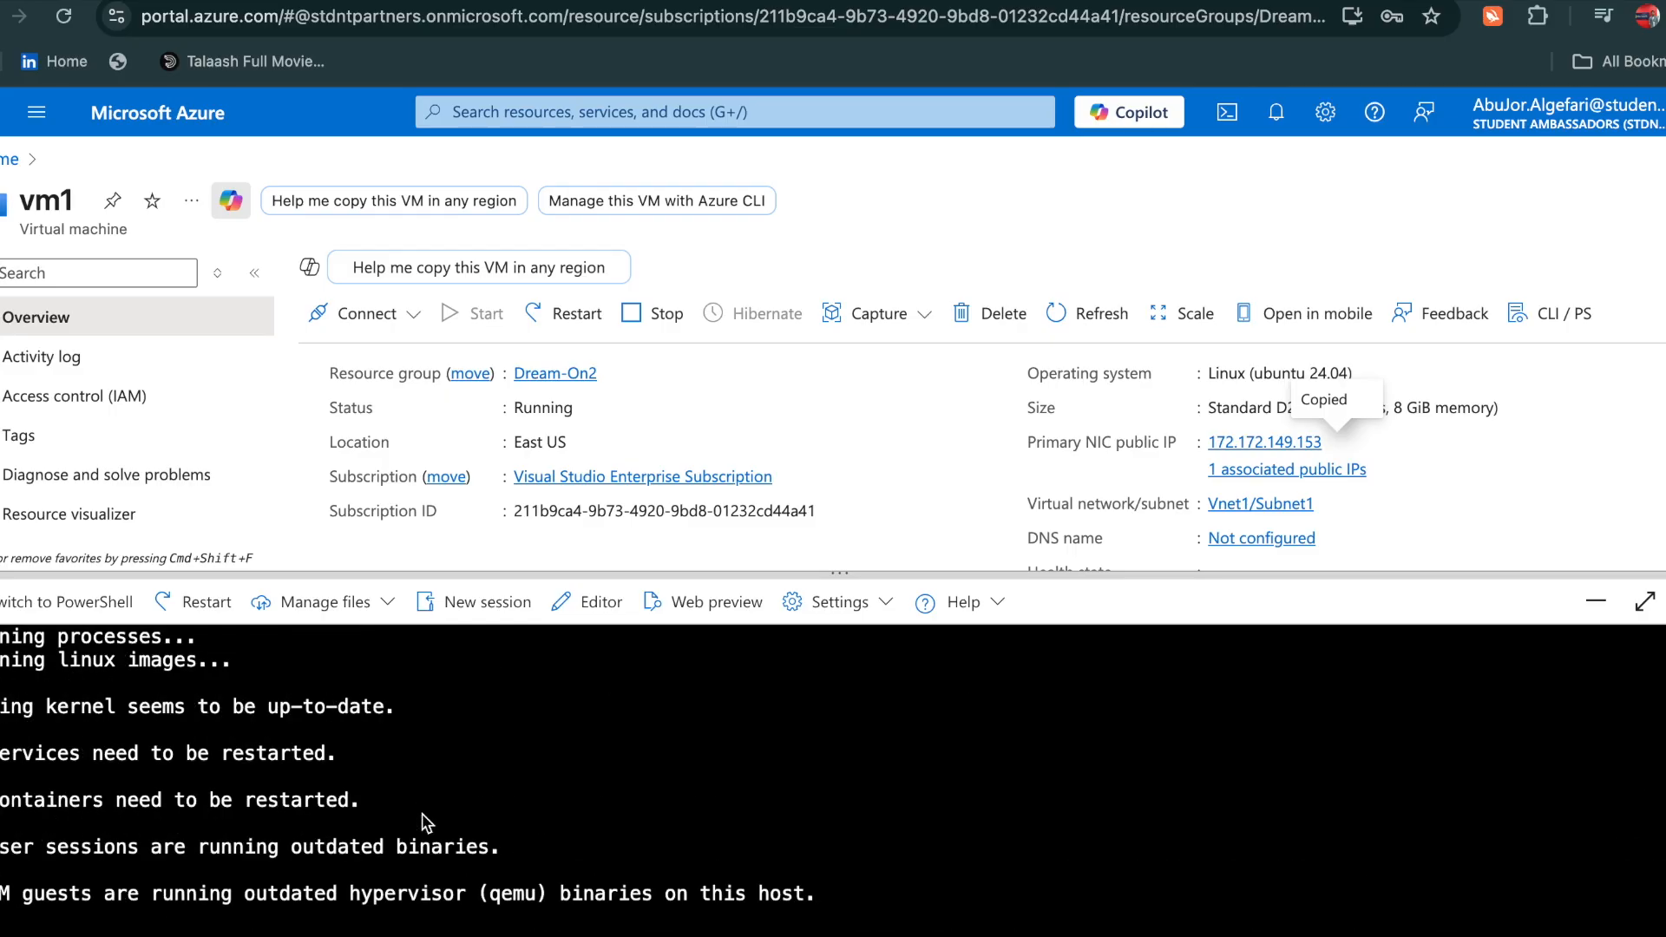
Clear the terminal, change to the /var/www/html directory and list its files
key("ctrl+l")
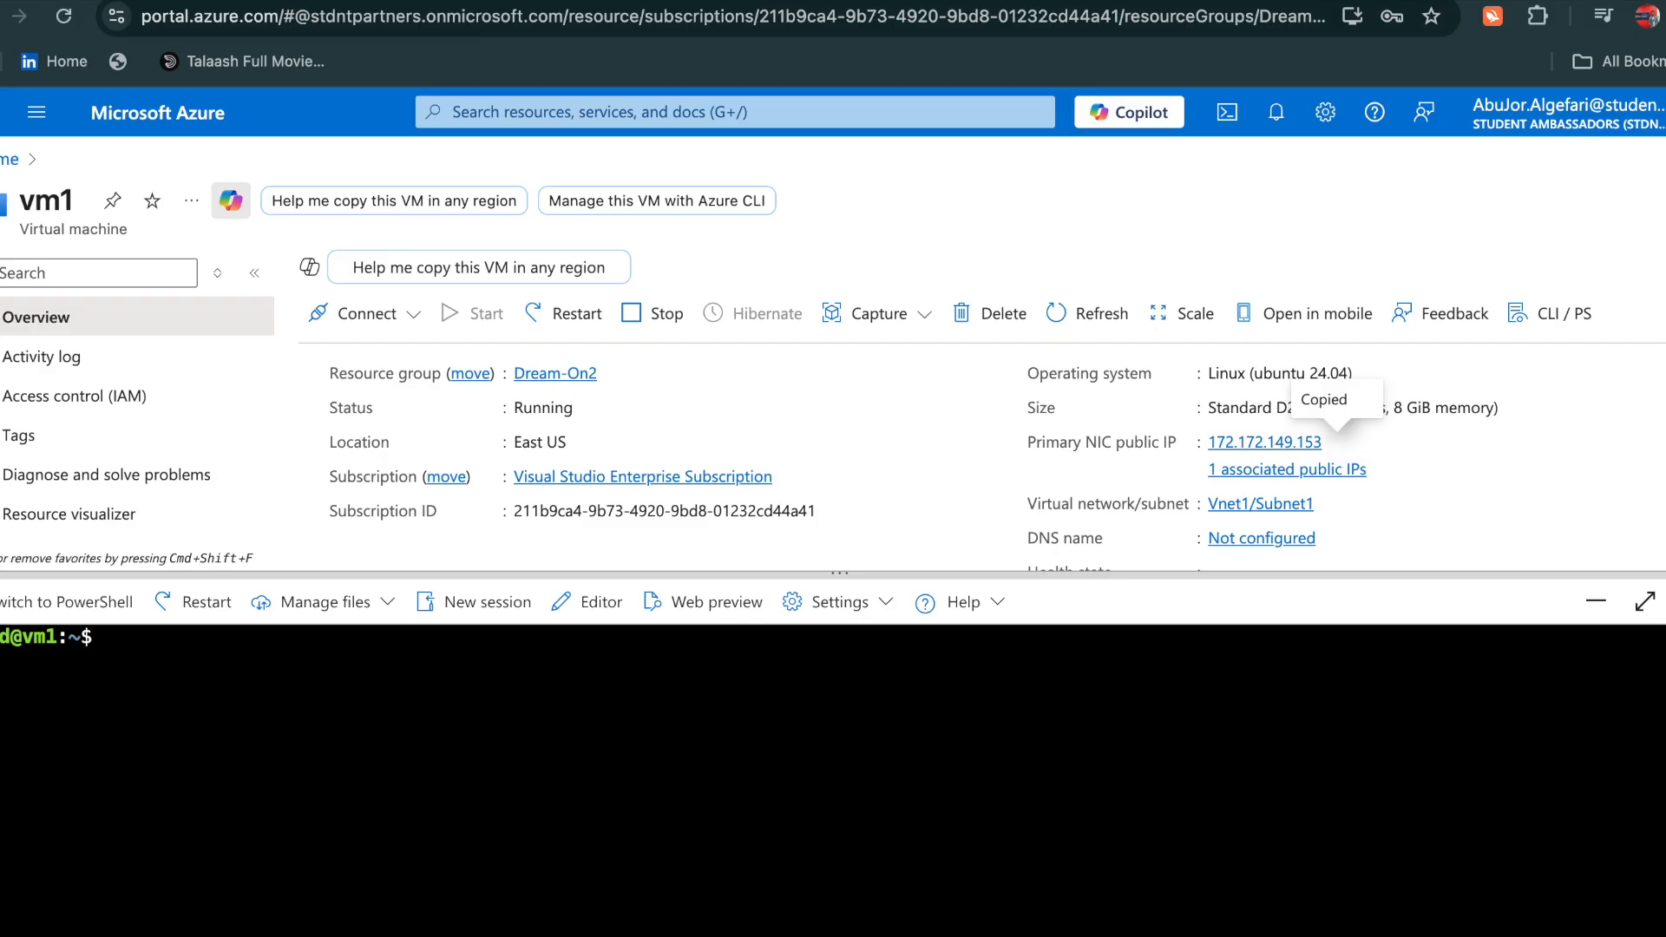
type("cd /var/www")
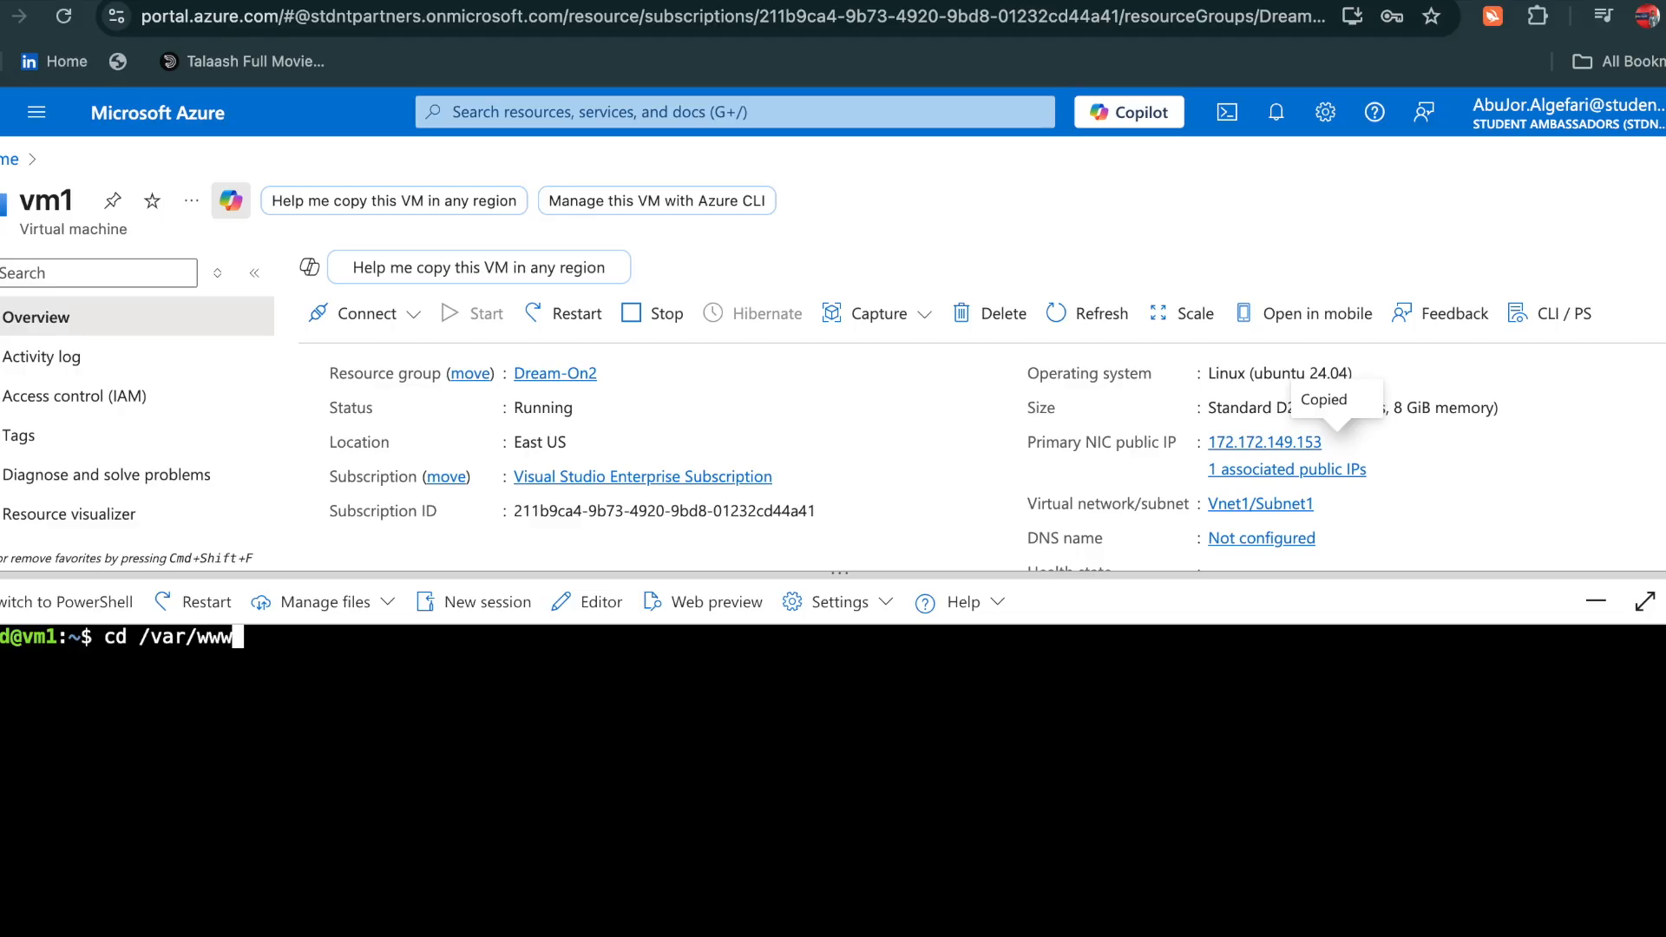
type("/html")
key("Return")
type("ls")
key("Return")
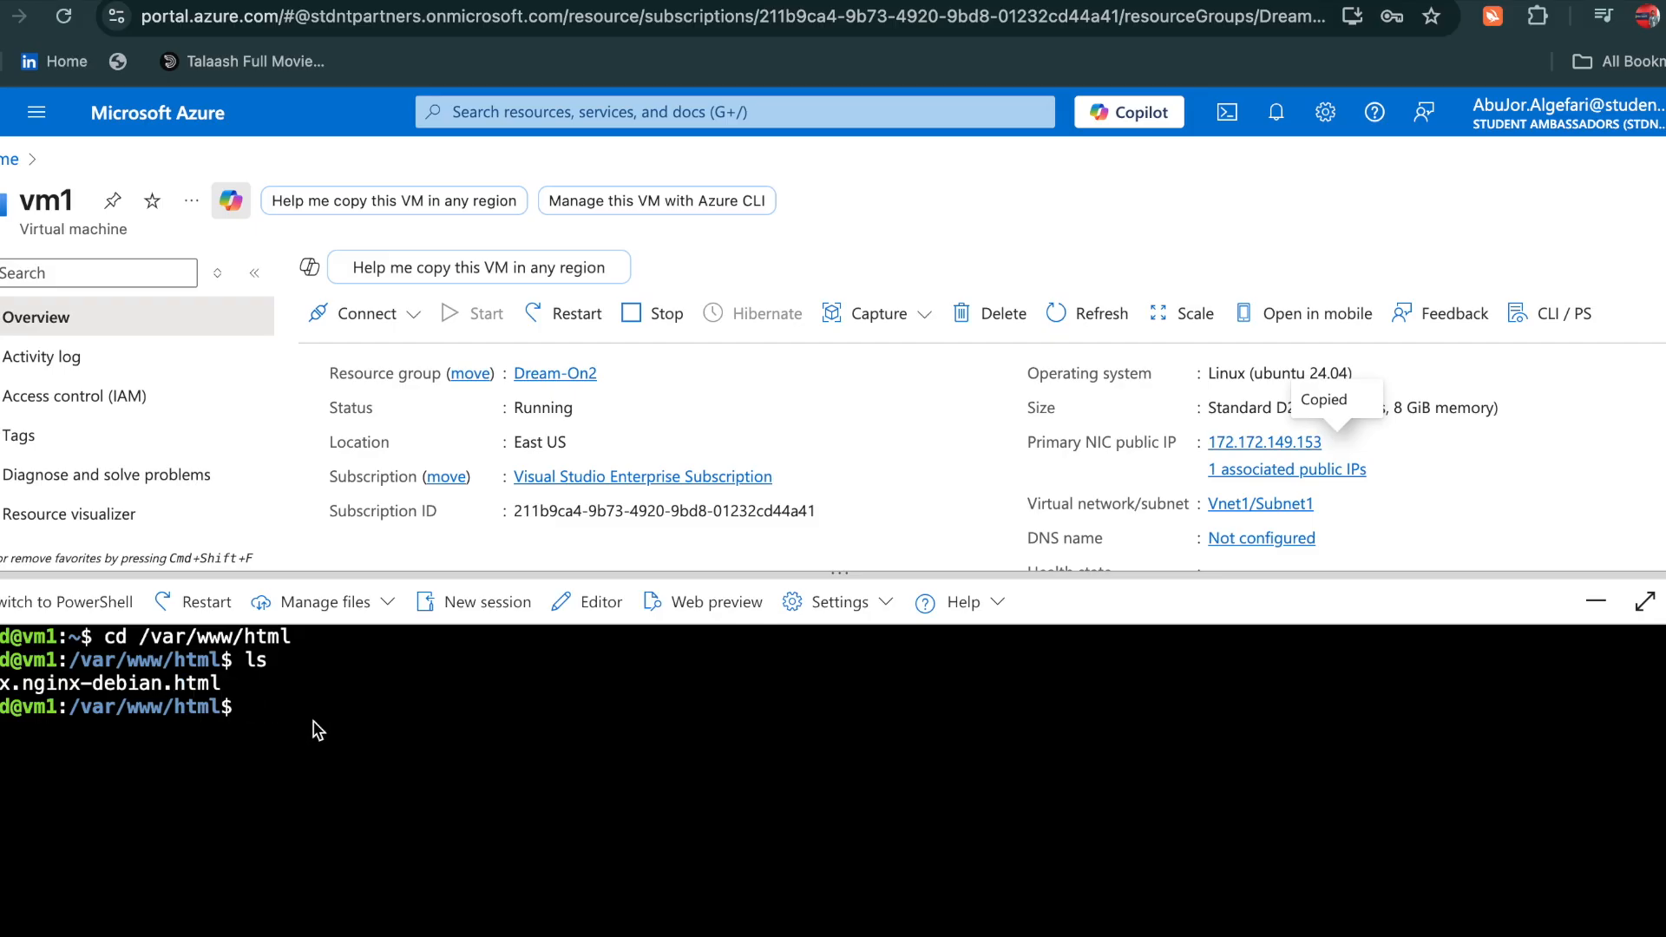
Open index.nginx-debian.html for editing in nano with sudo rights
type("sudo nano index")
key("Tab")
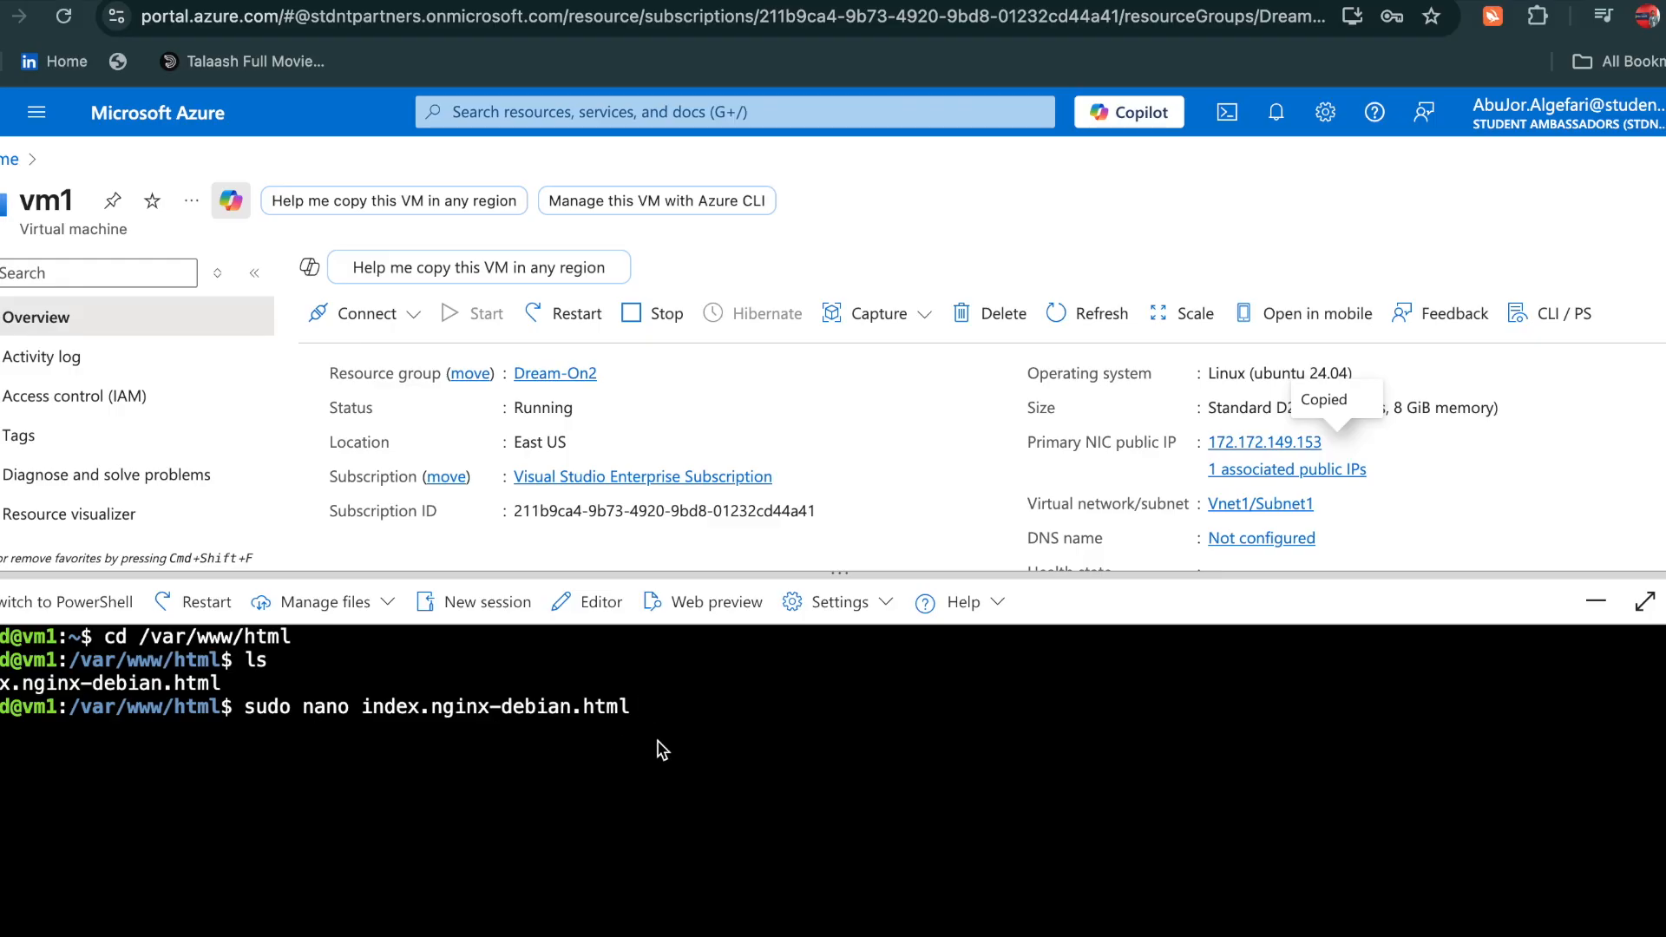
key("Return")
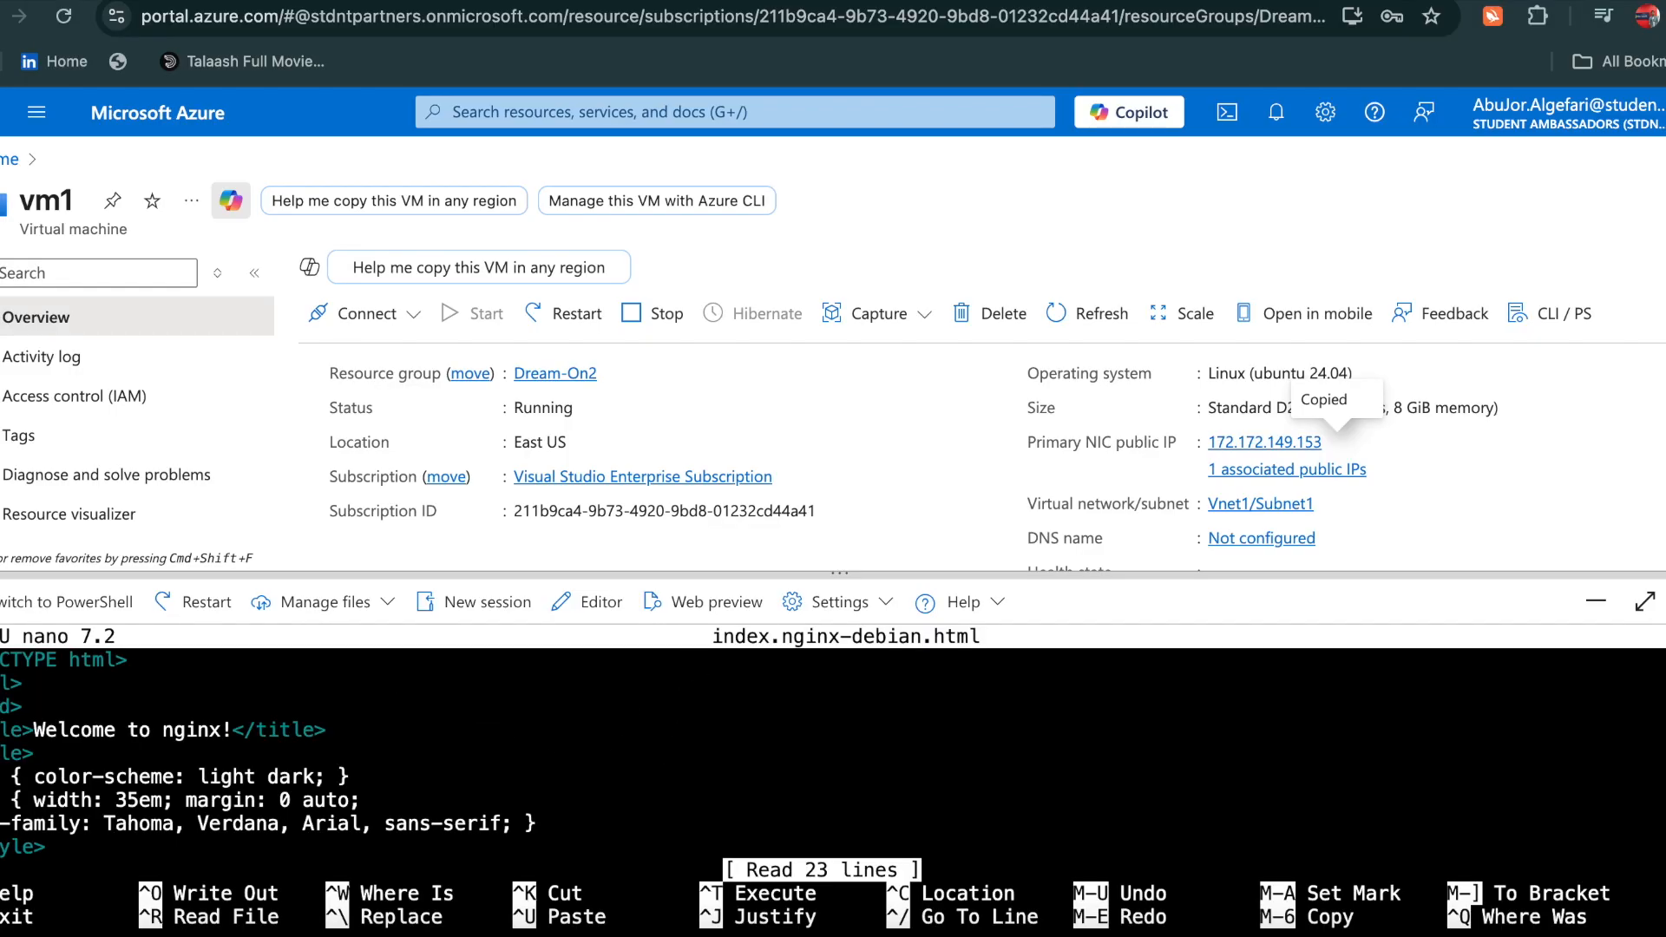
Change the page's h1 heading to "Welcome to nginx 1 !" and save index.nginx-debian.html under the same name
key("Down")
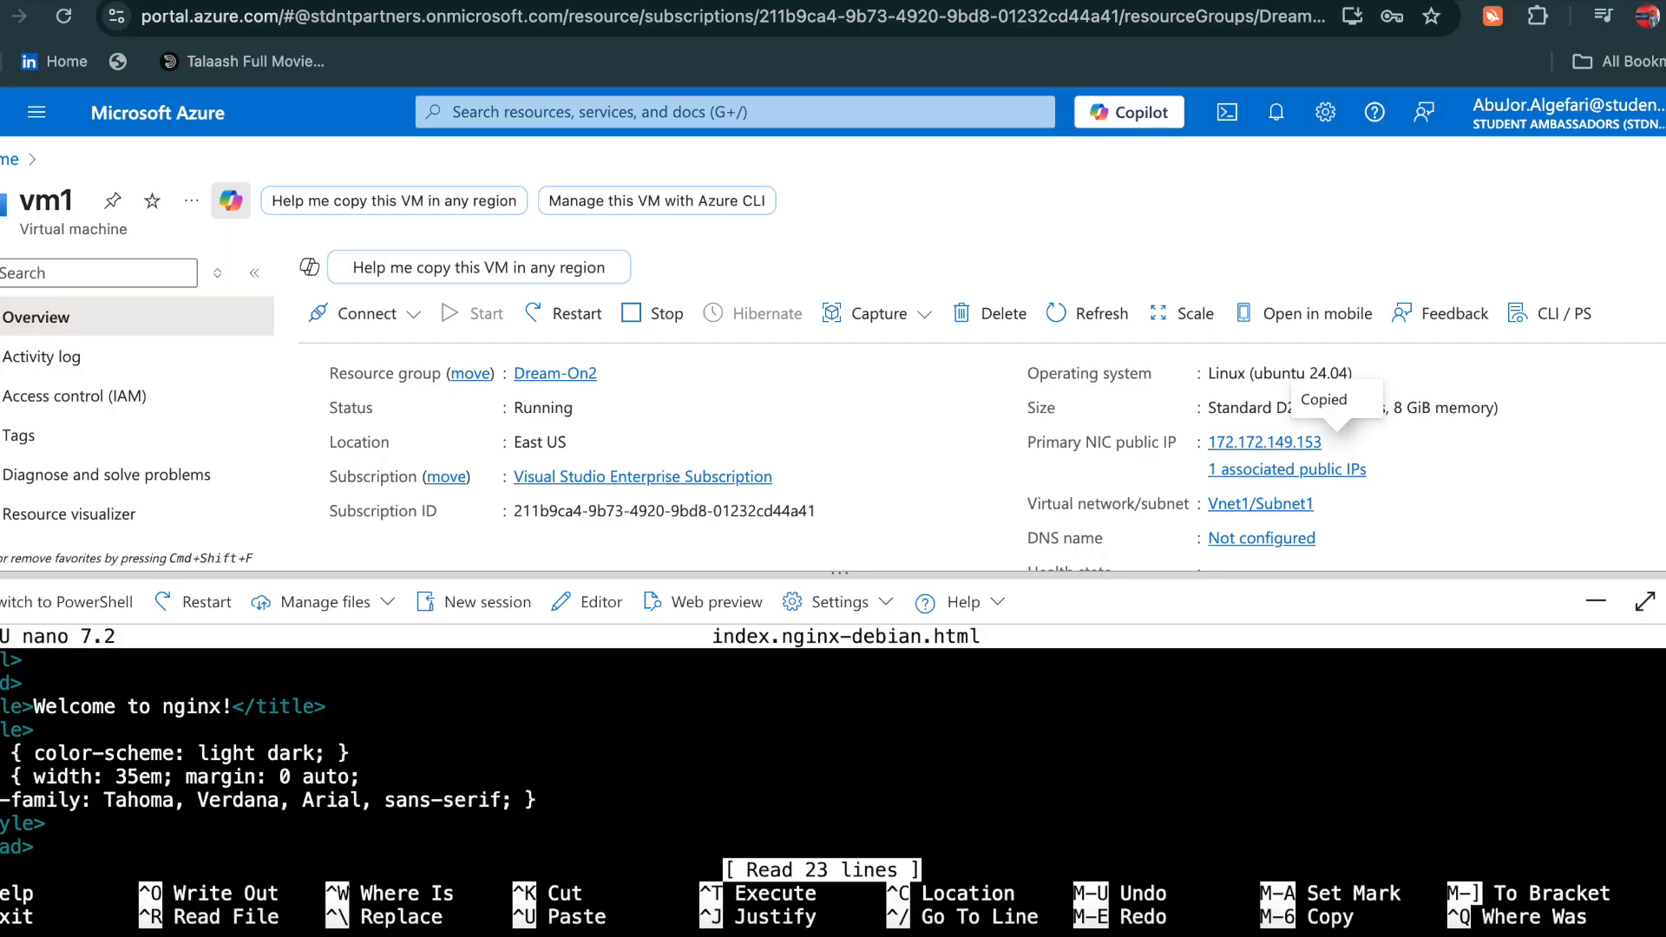
key("Down")
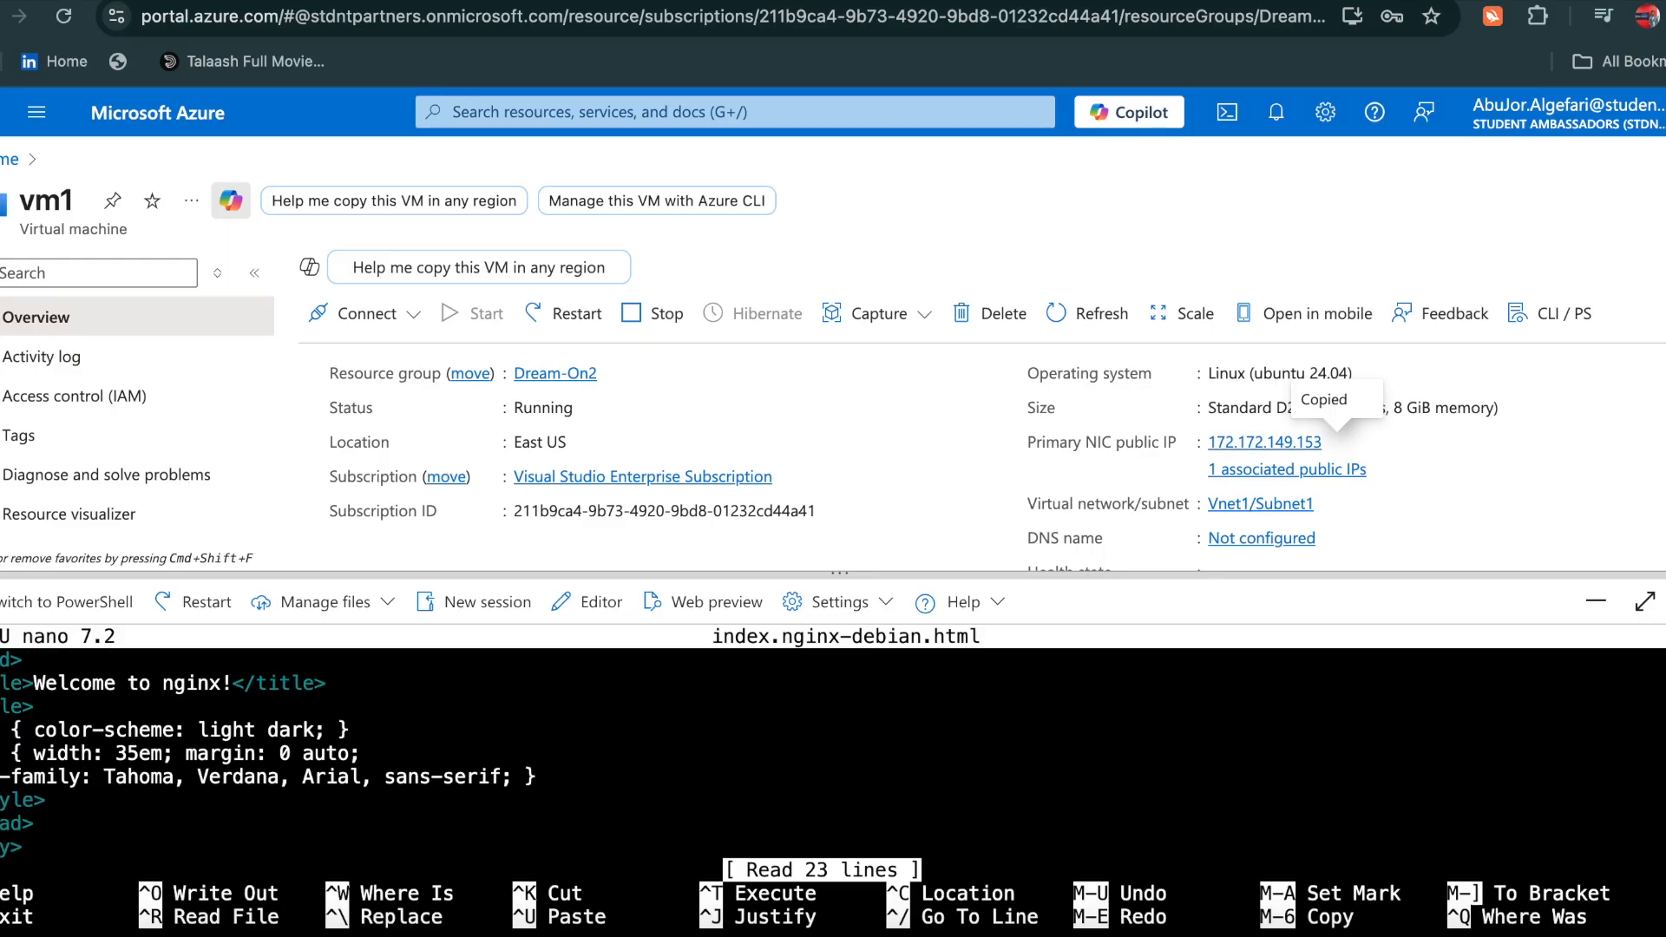
key("Down")
key("Down")
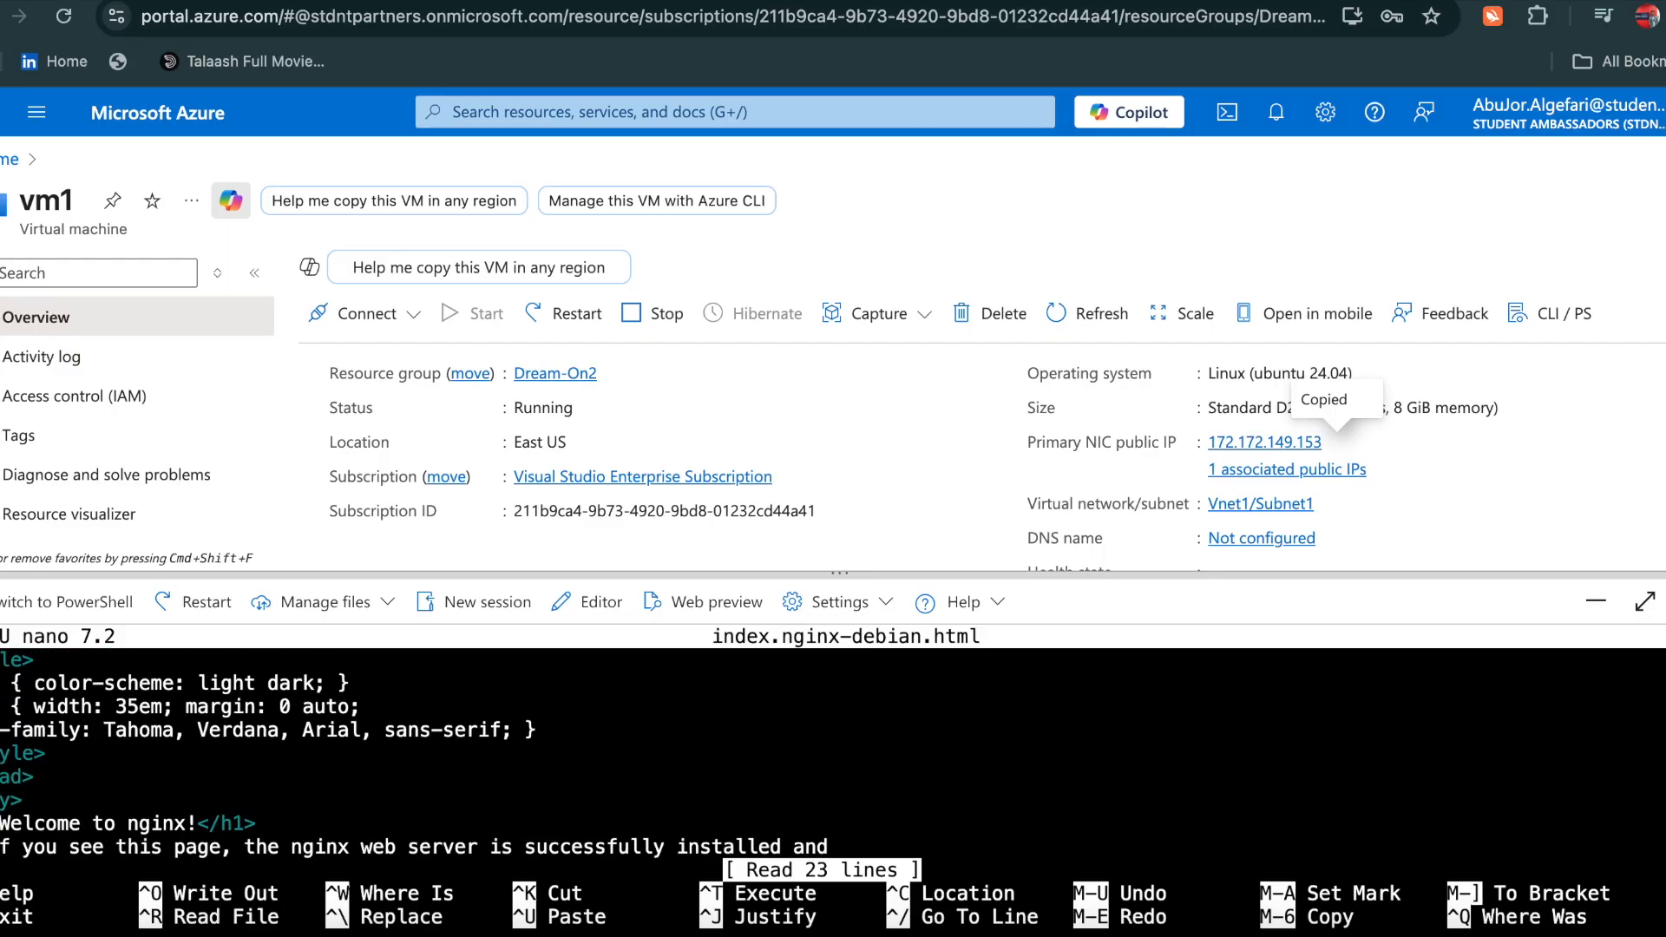
key("Right")
key("Right")
key("Right")
key("Right")
key("Right")
key("Right")
key("Right")
key("Right")
key("Right")
key("Right")
key("Right")
key("Right")
key("Right")
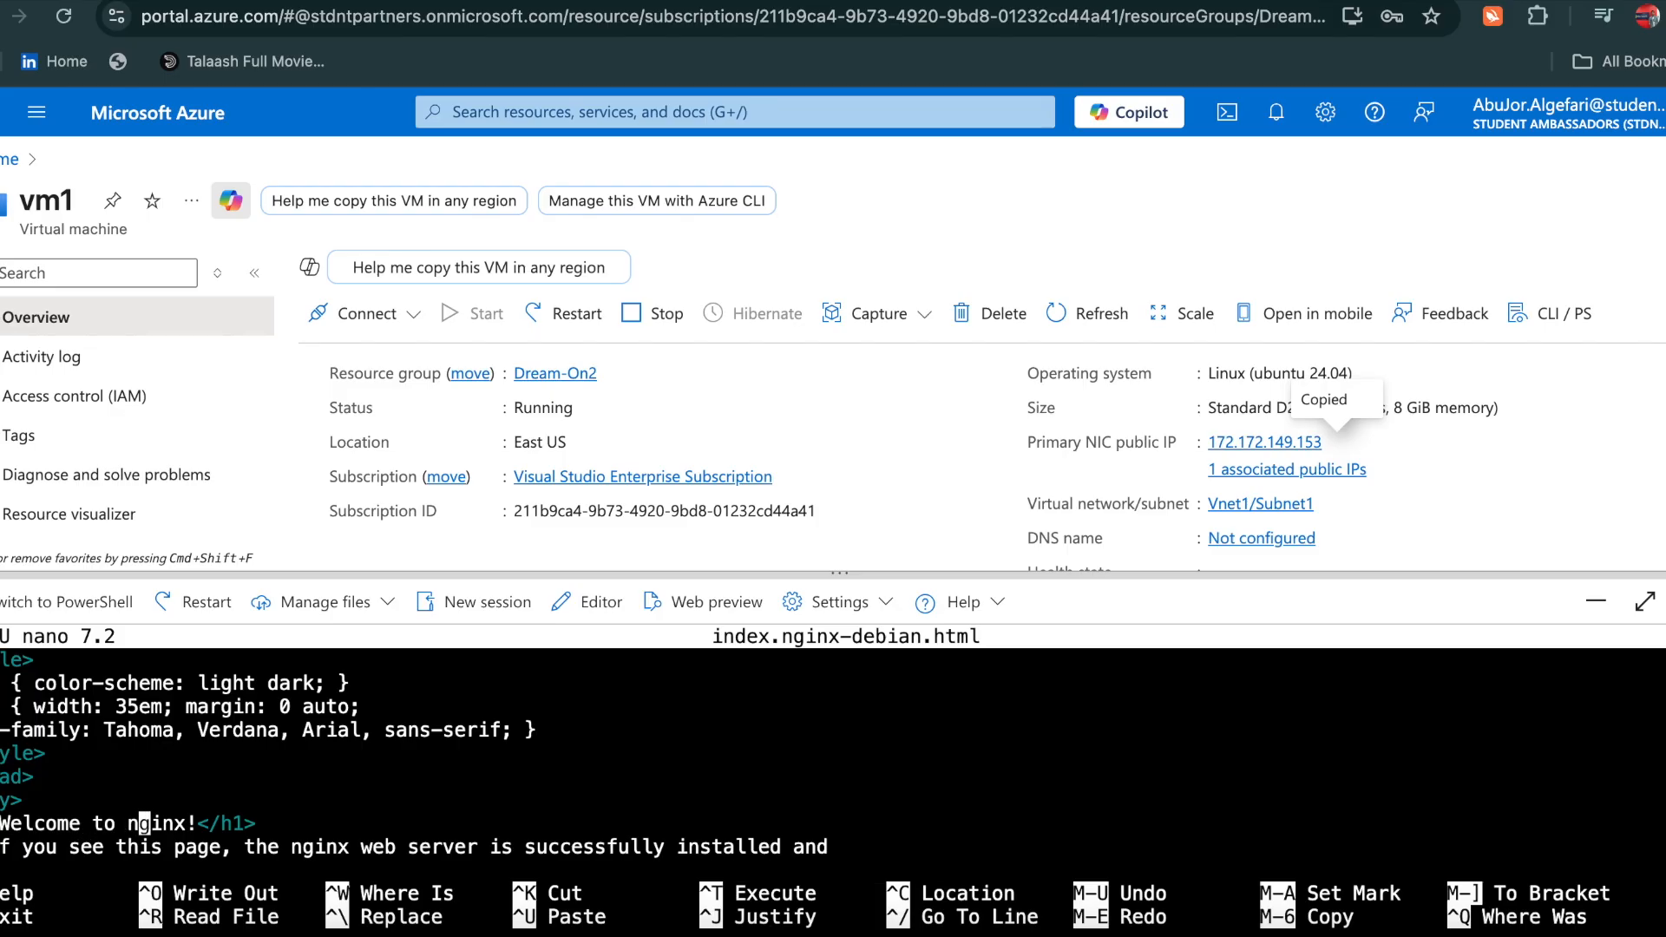
key("Right")
key("Right")
type("1")
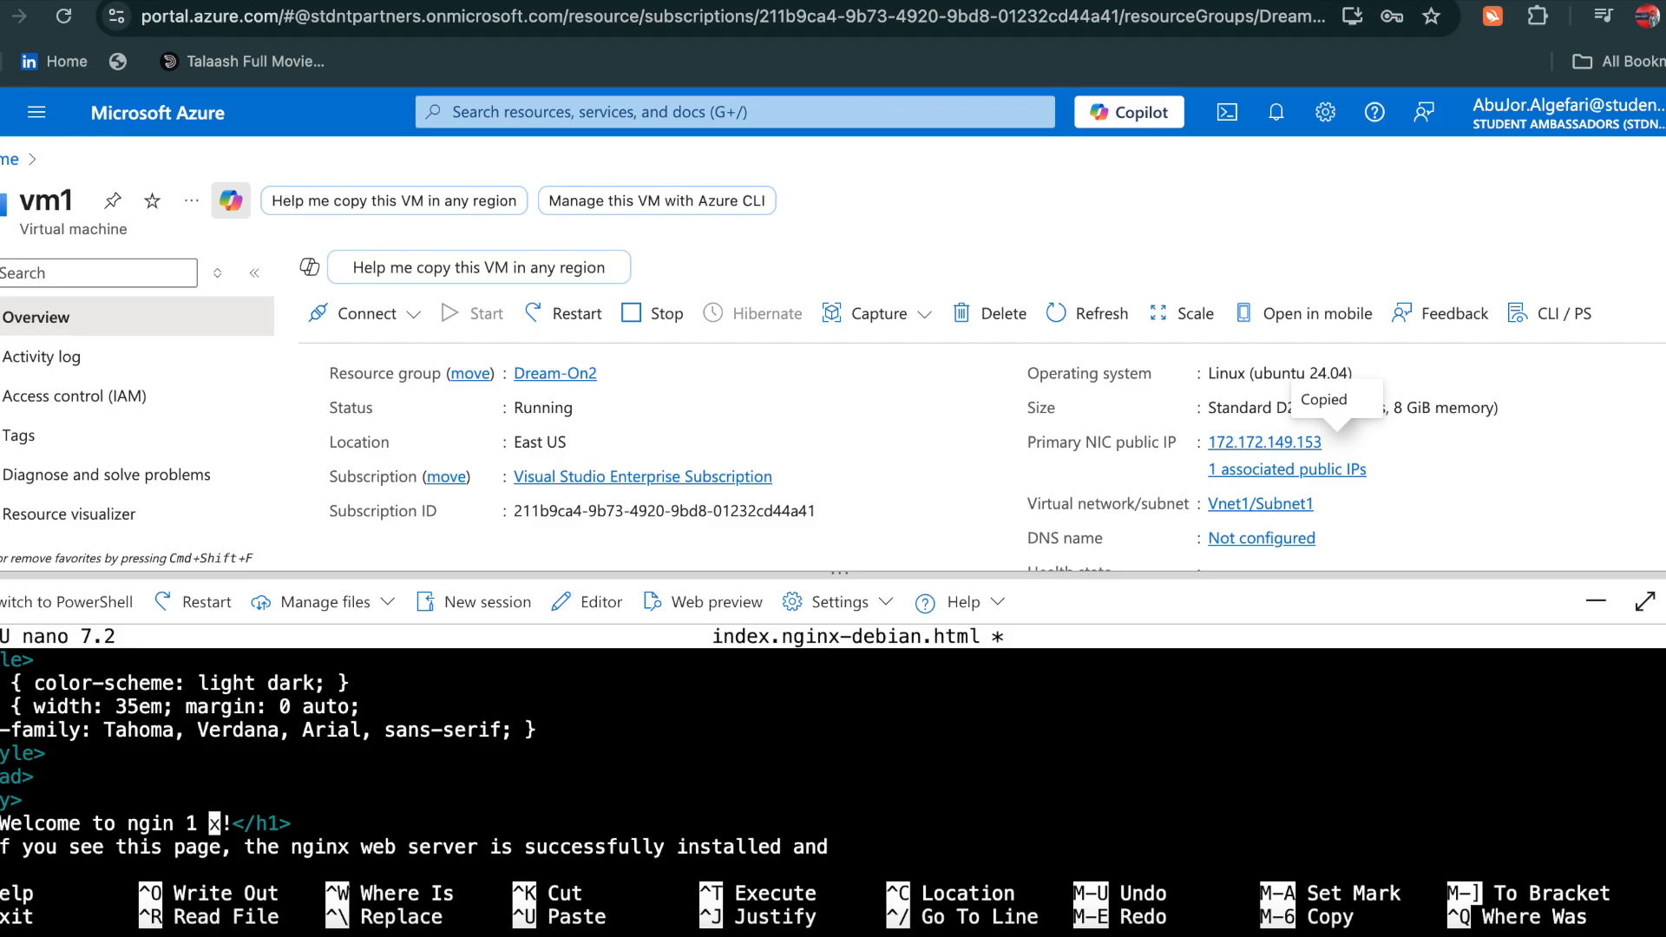
key("BackSpace")
key("Right")
key("BackSpace")
key("BackSpace")
key("BackSpace")
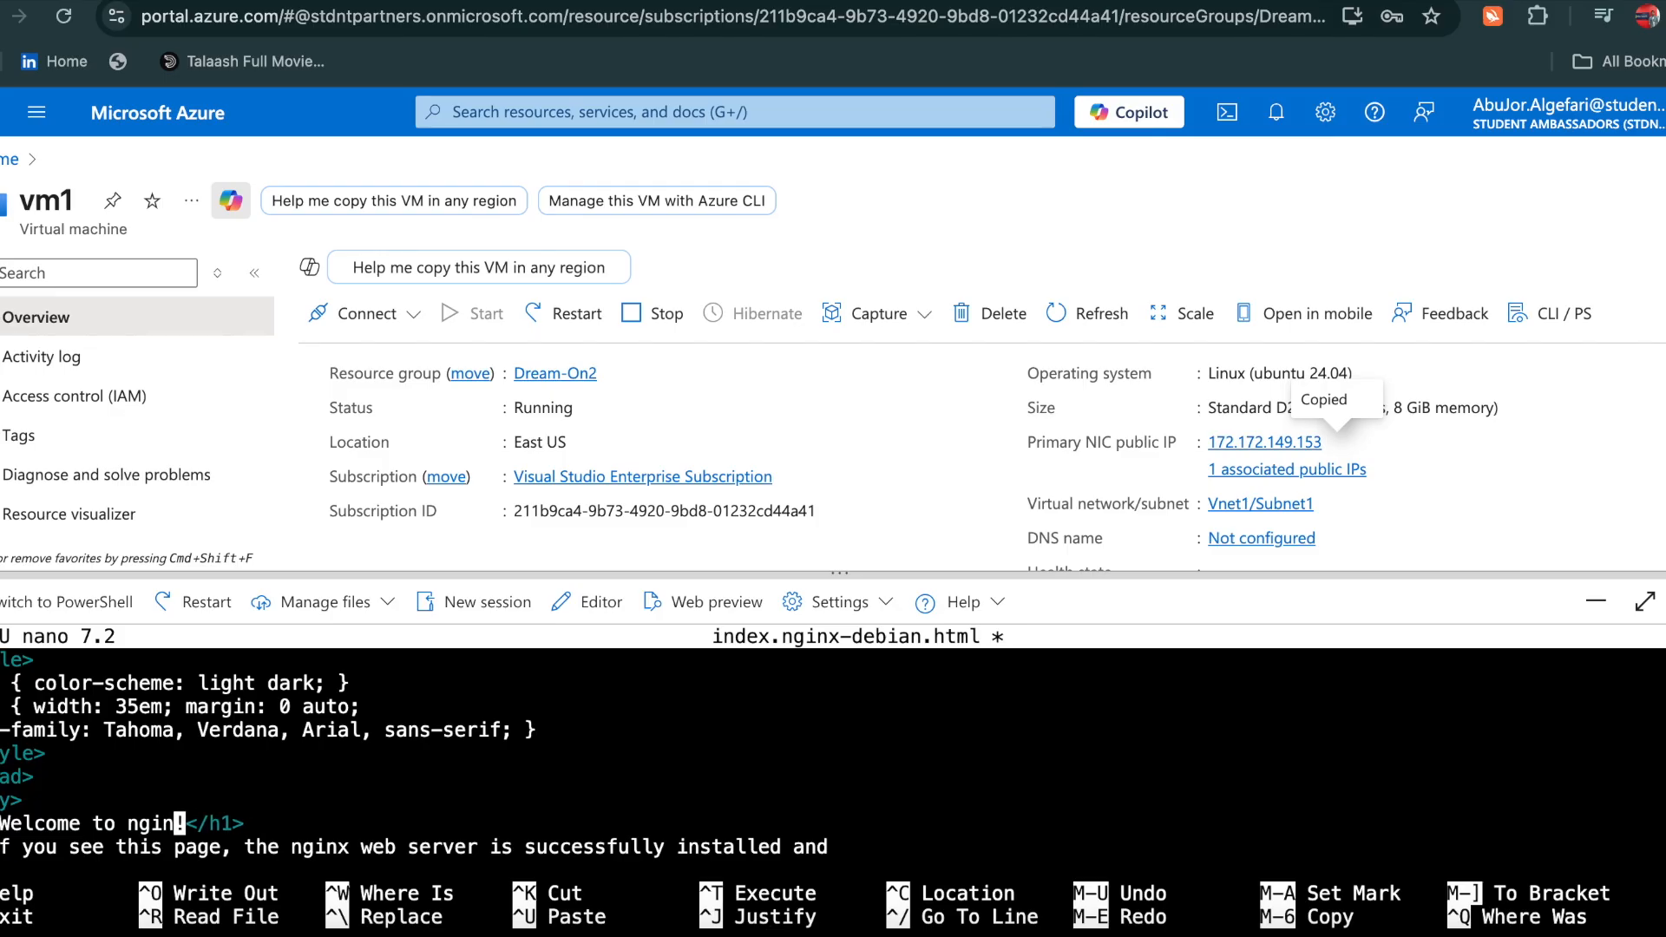
type("x 1")
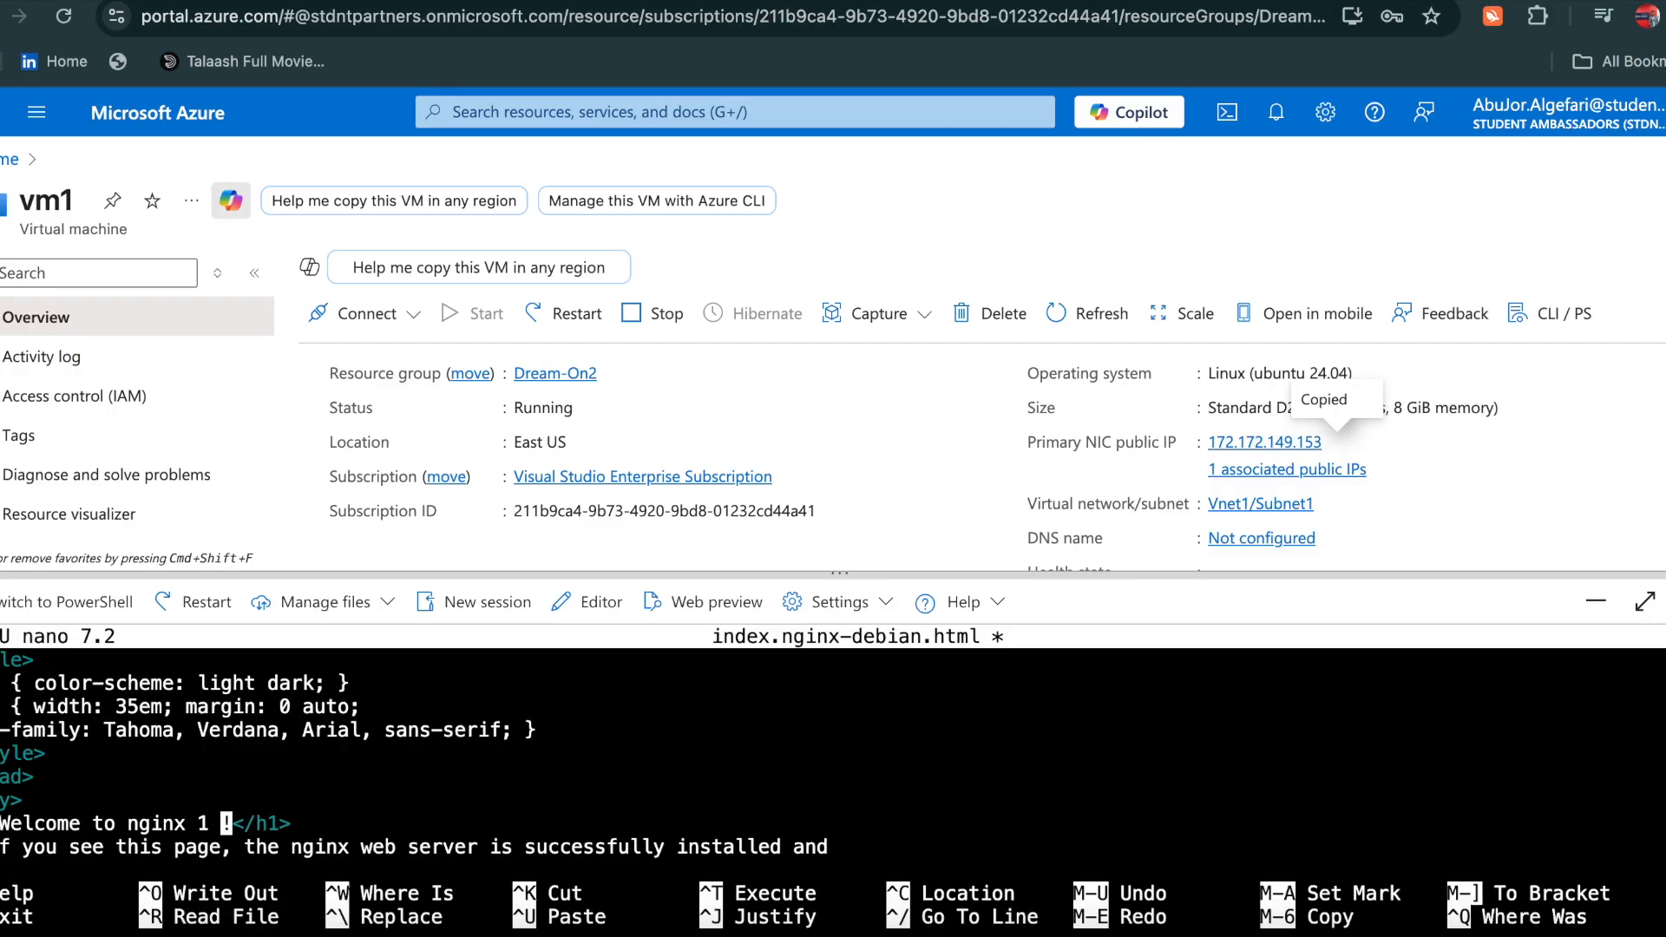
key("ctrl+o")
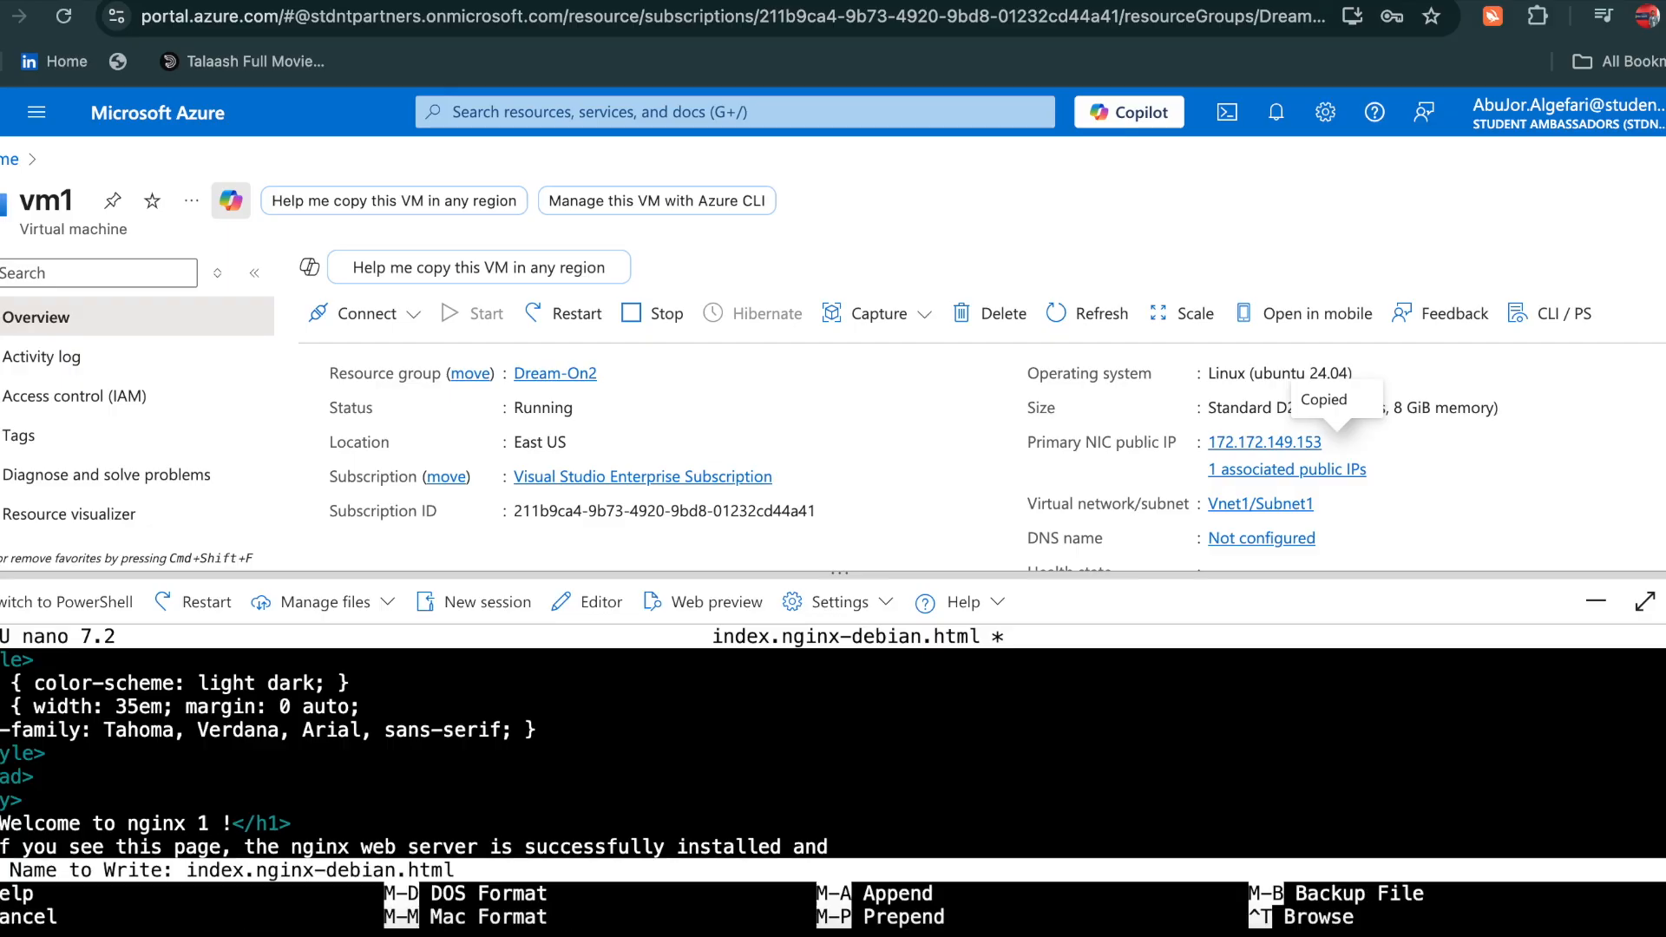
key("Return")
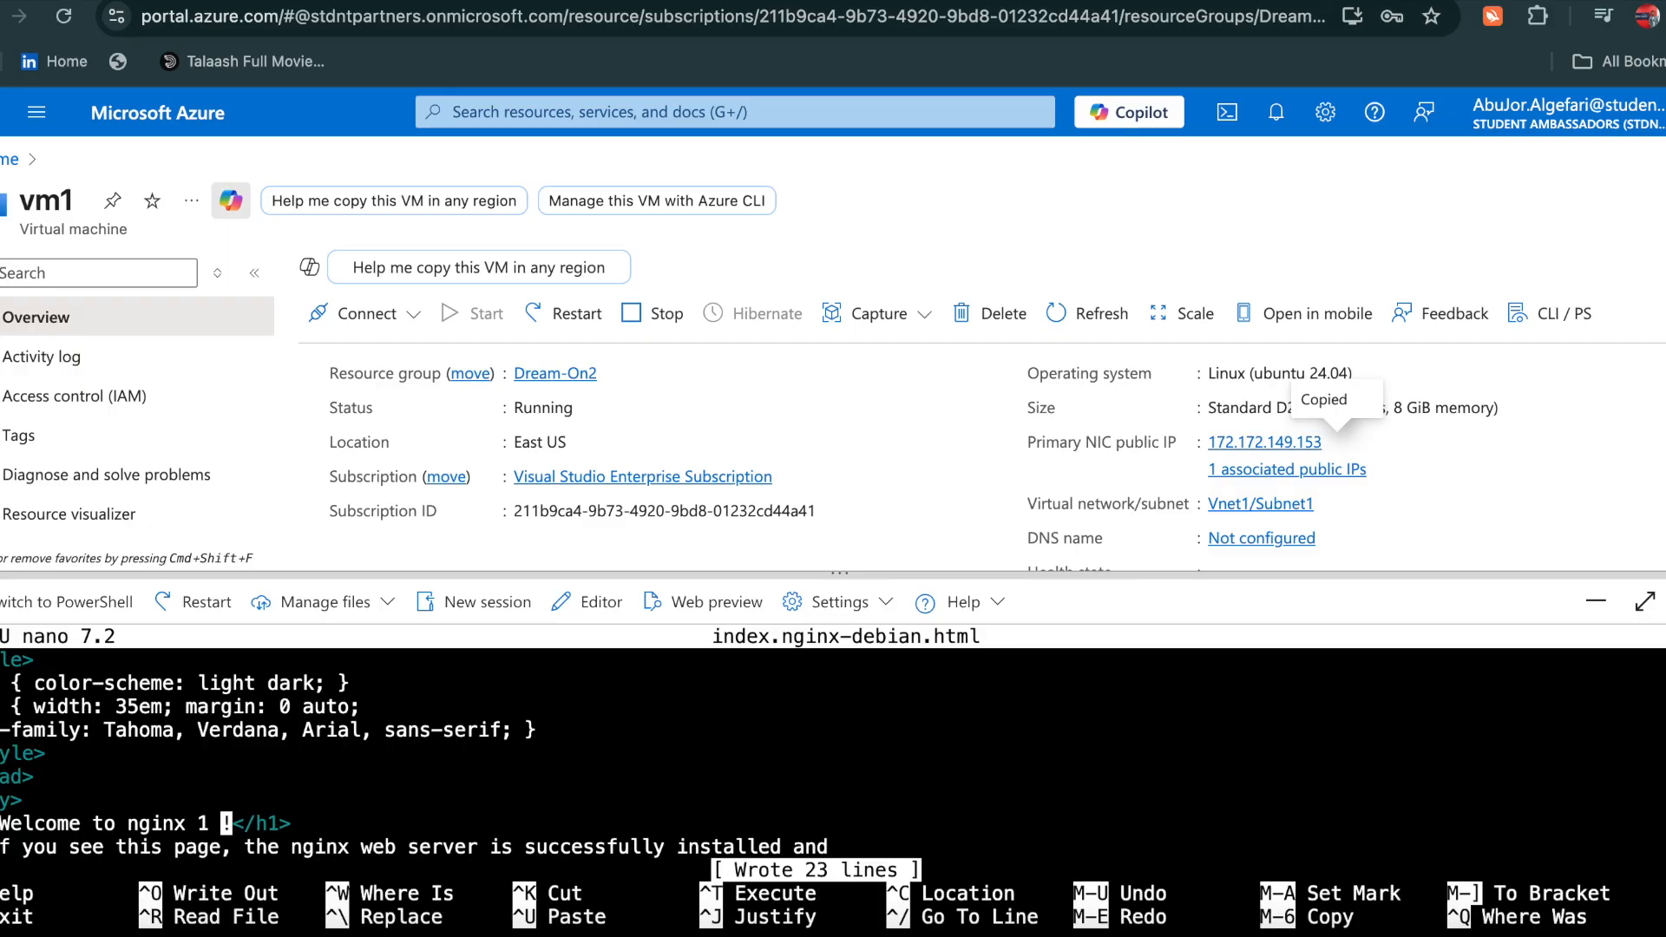
Exit nano on vm1 and open the newly deployed vm2 resource
key("ctrl+x")
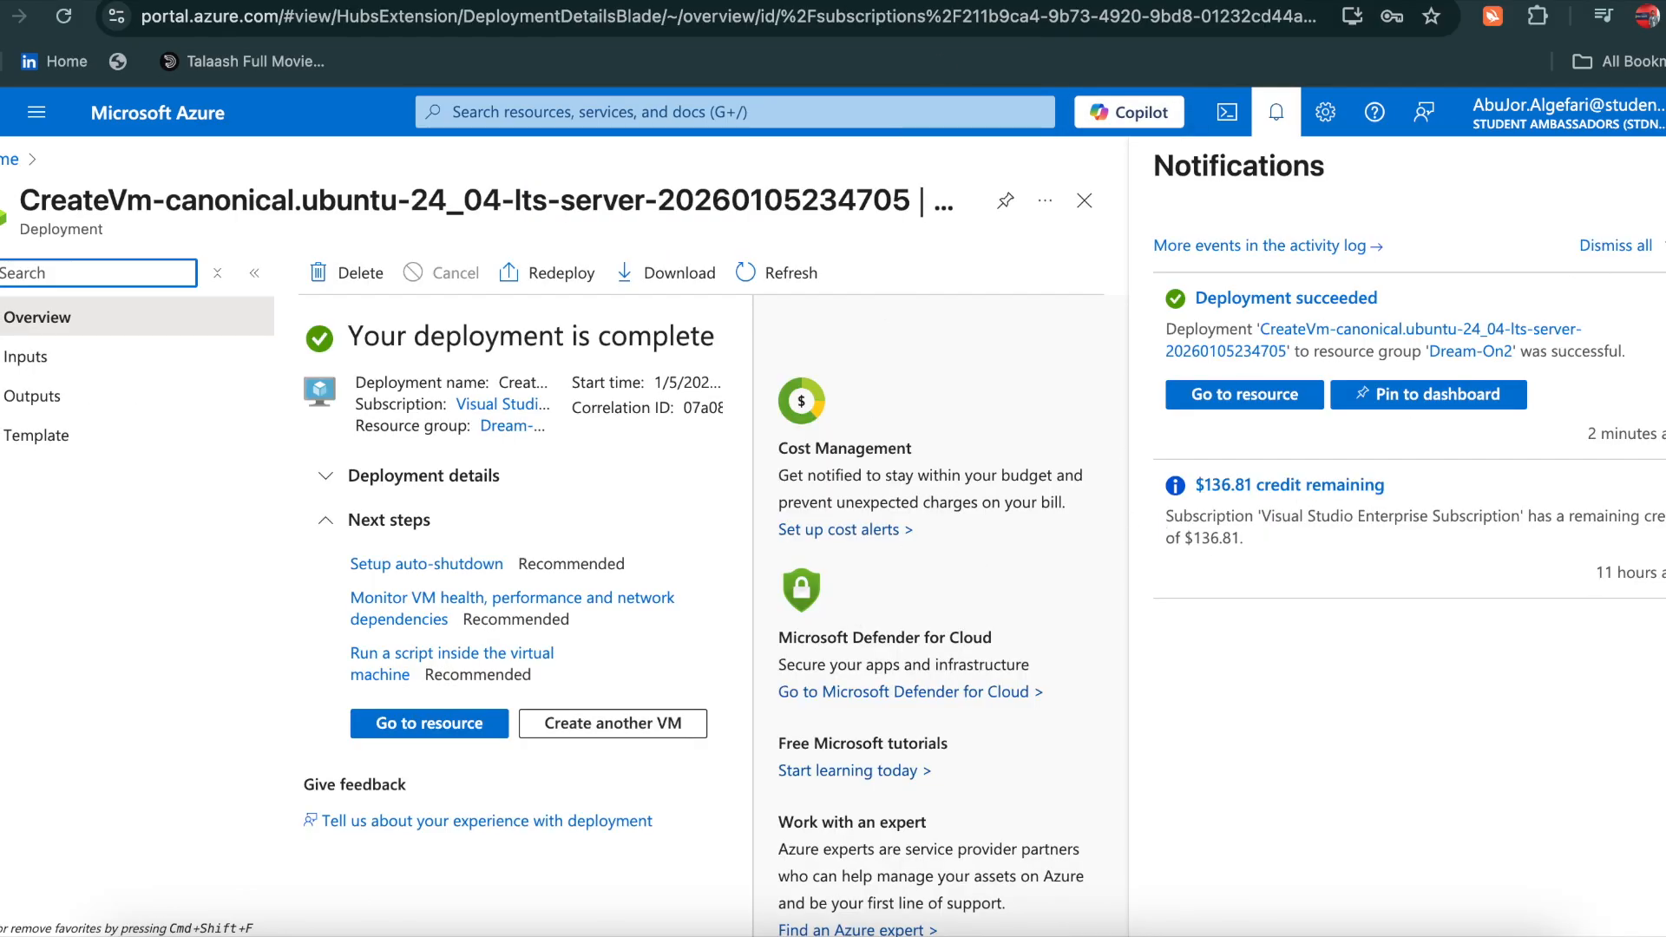
left_click(899, 682)
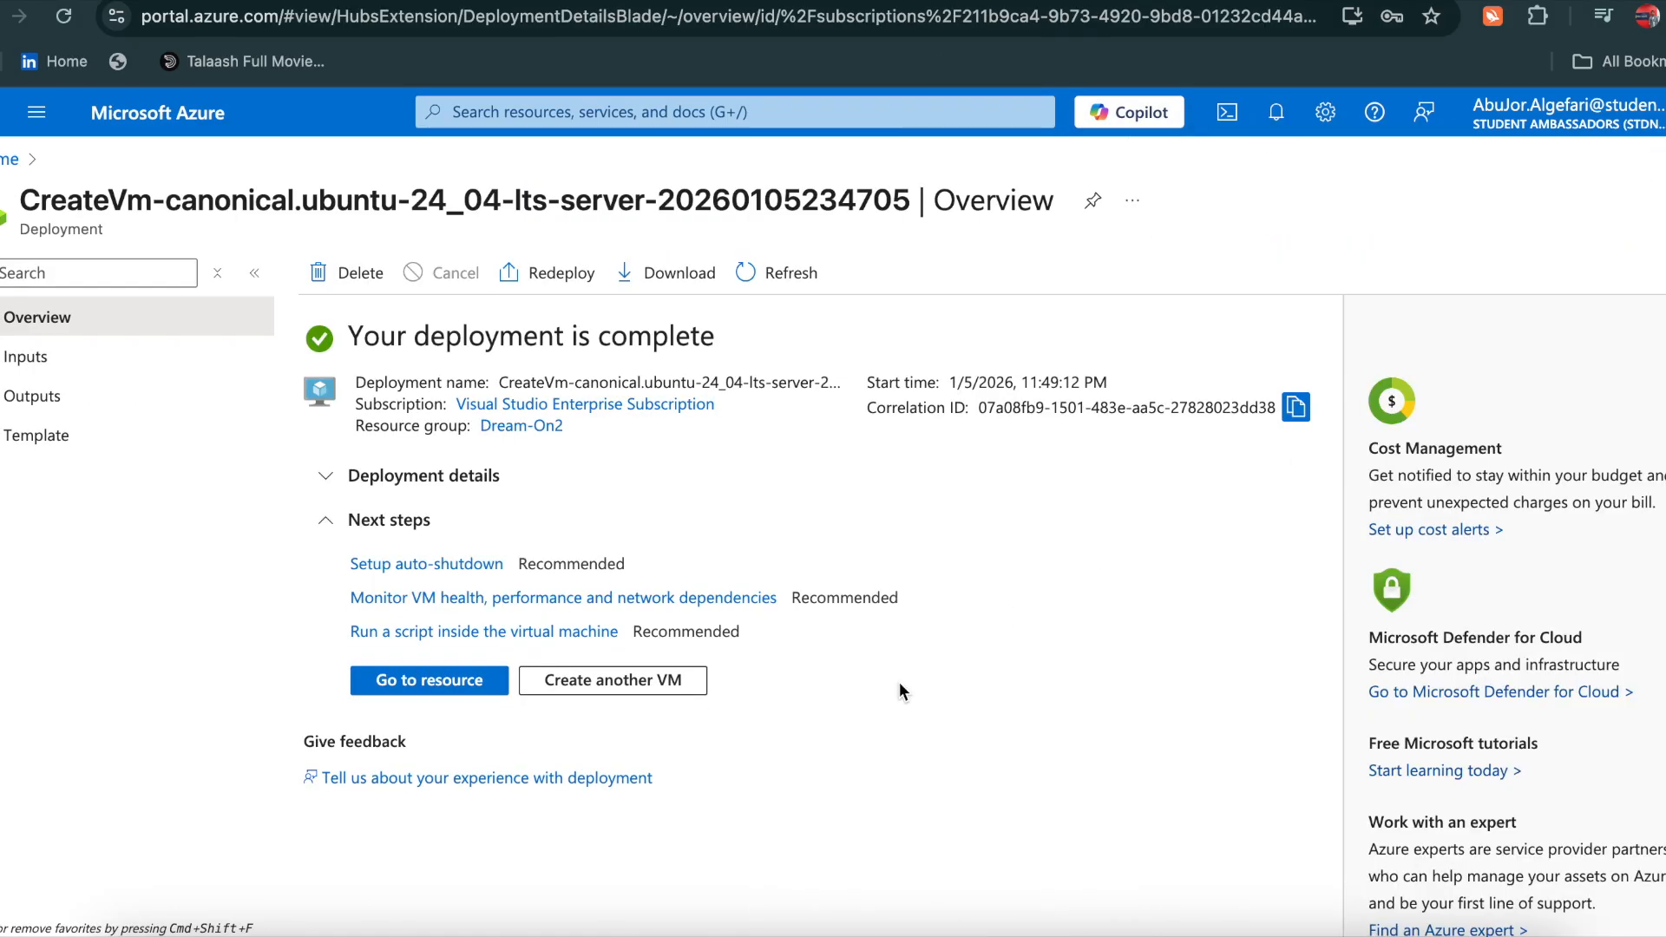
left_click(429, 682)
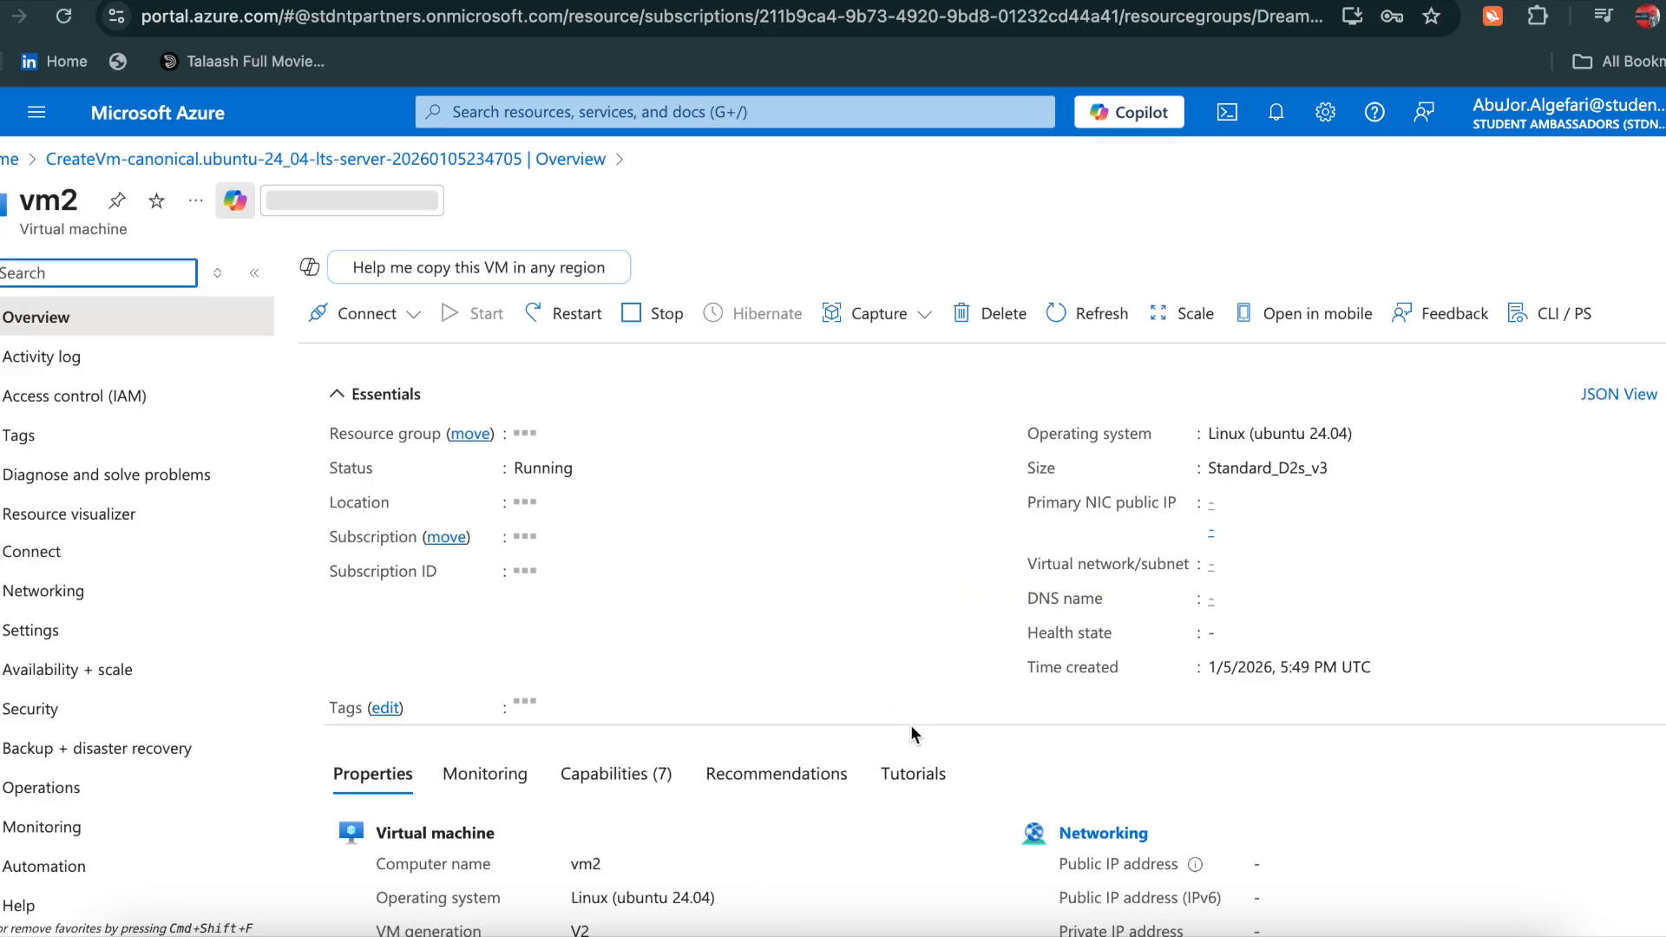
Start a Cloud Shell session from vm2's overview and copy its primary NIC public IP address
left_click(1231, 120)
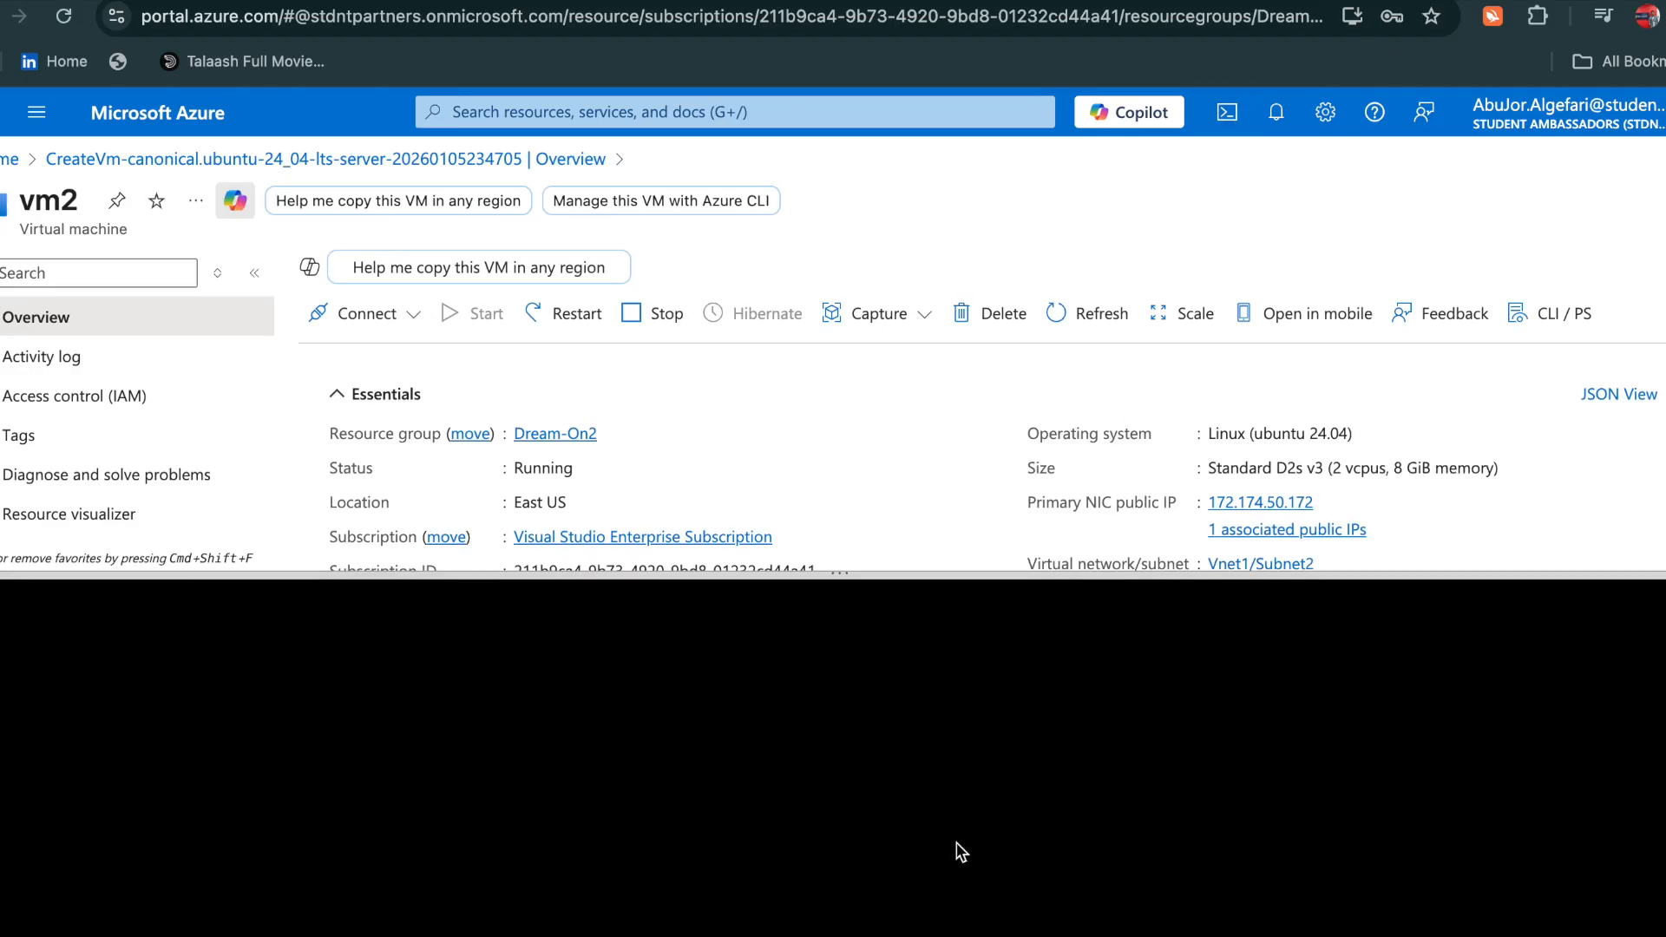
scroll(921, 533, "down", 1)
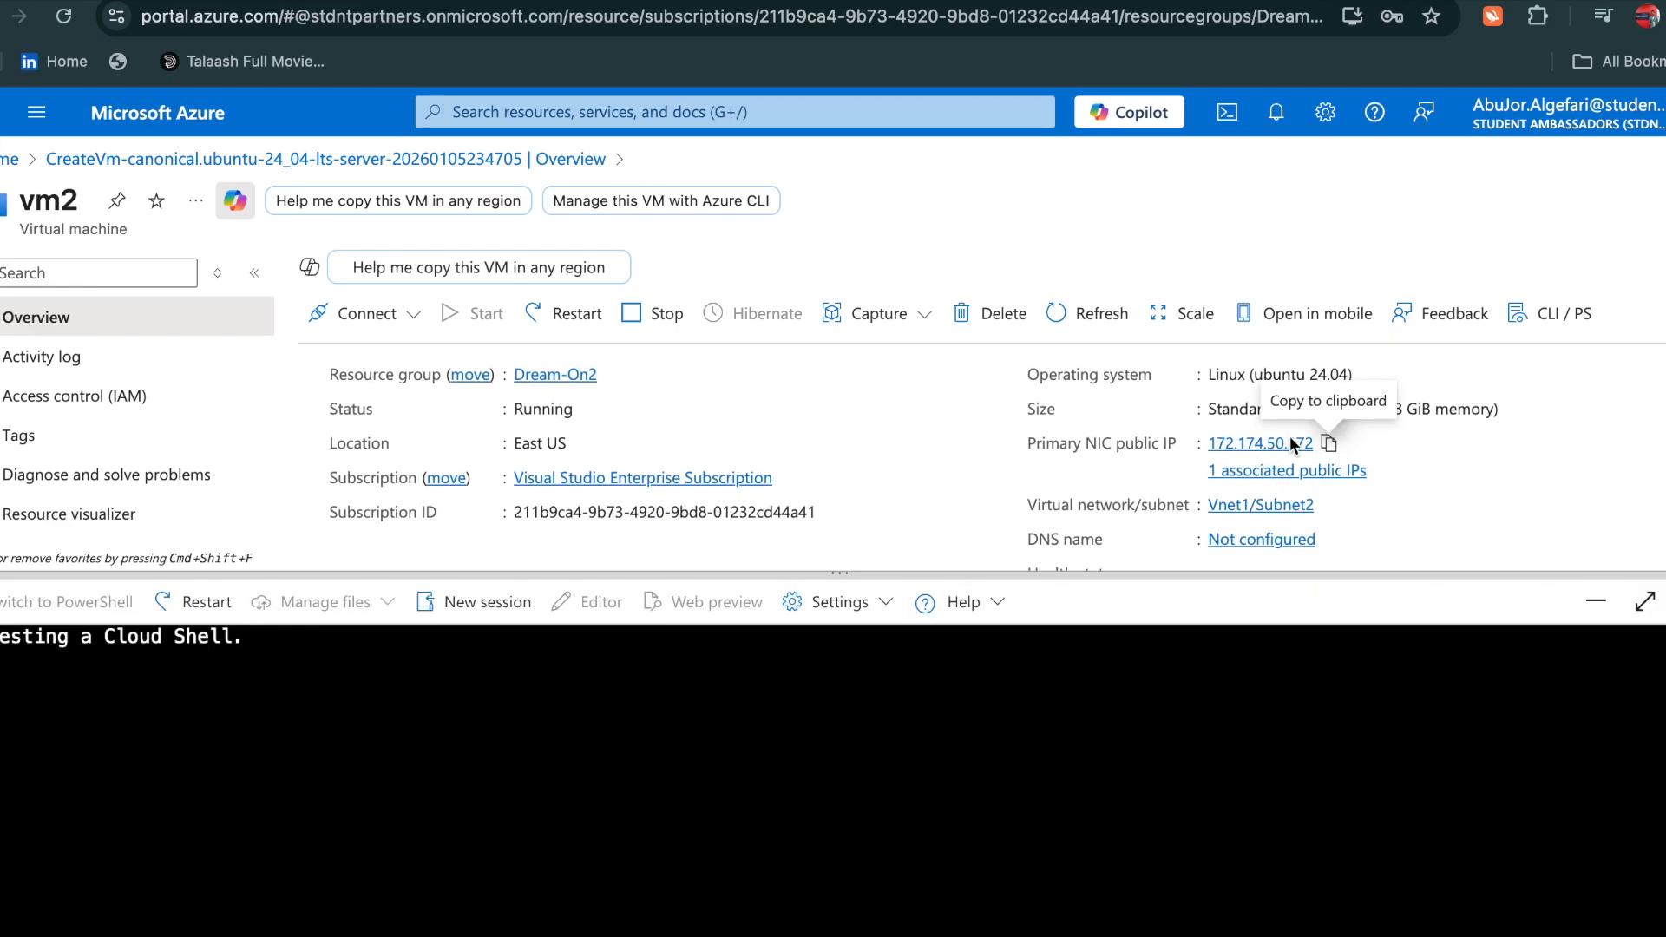
left_click(1329, 442)
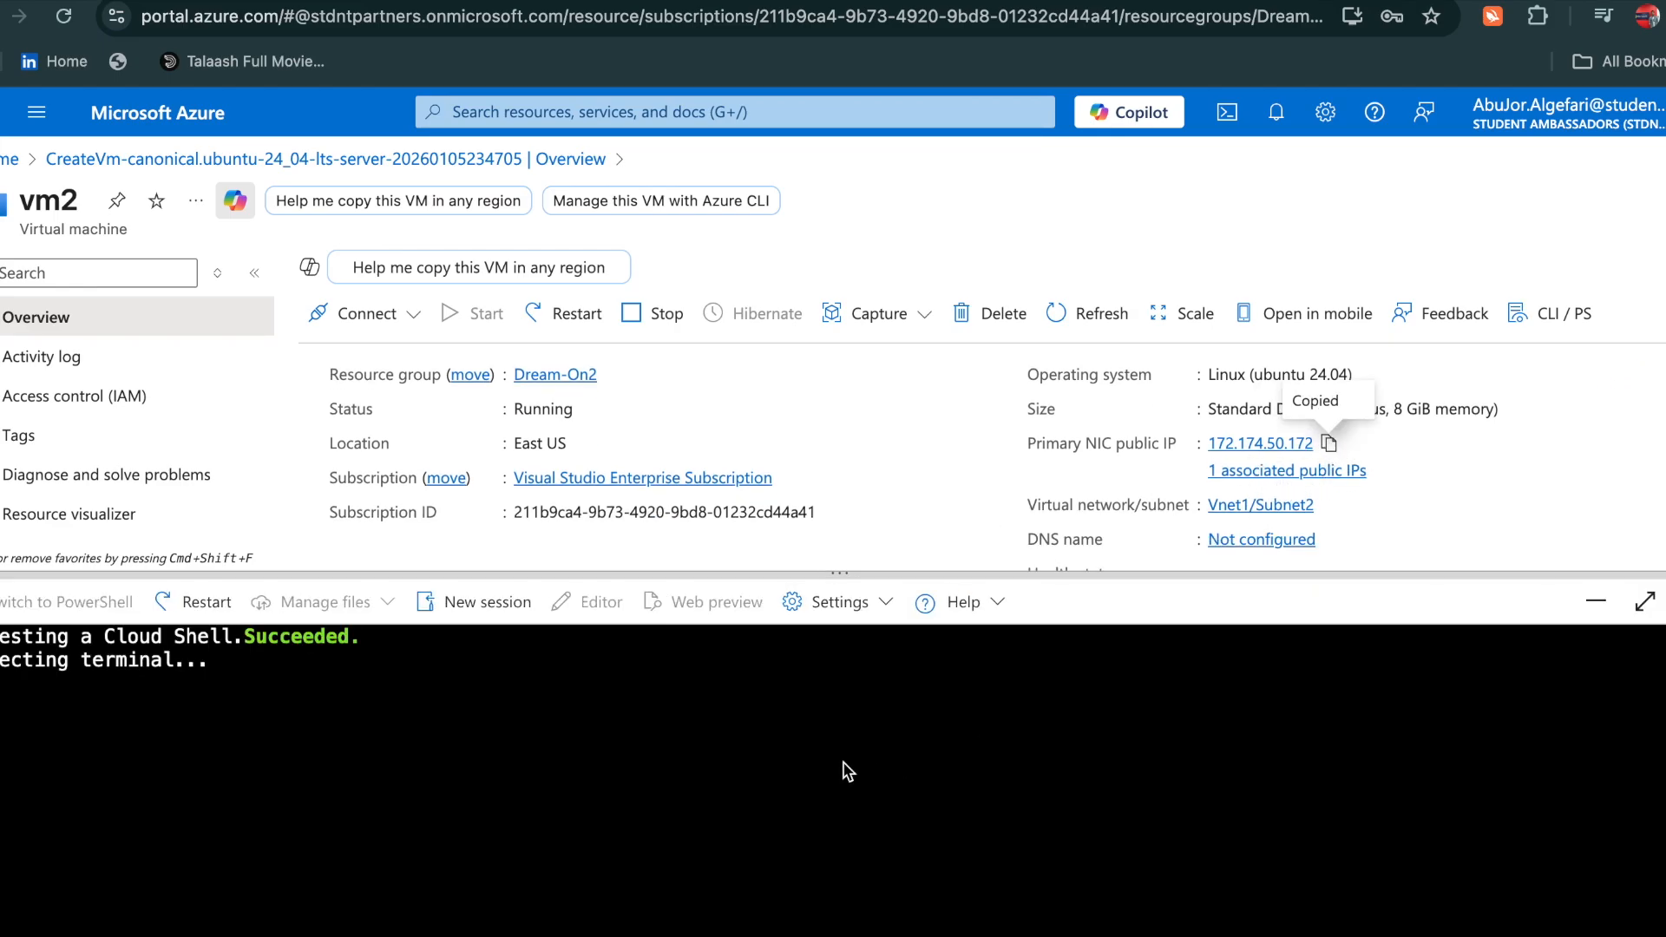
Connect to vm2 over SSH using the admin username and copied IP, accept the host key with yes, and enter the account password
type("ssh Sa")
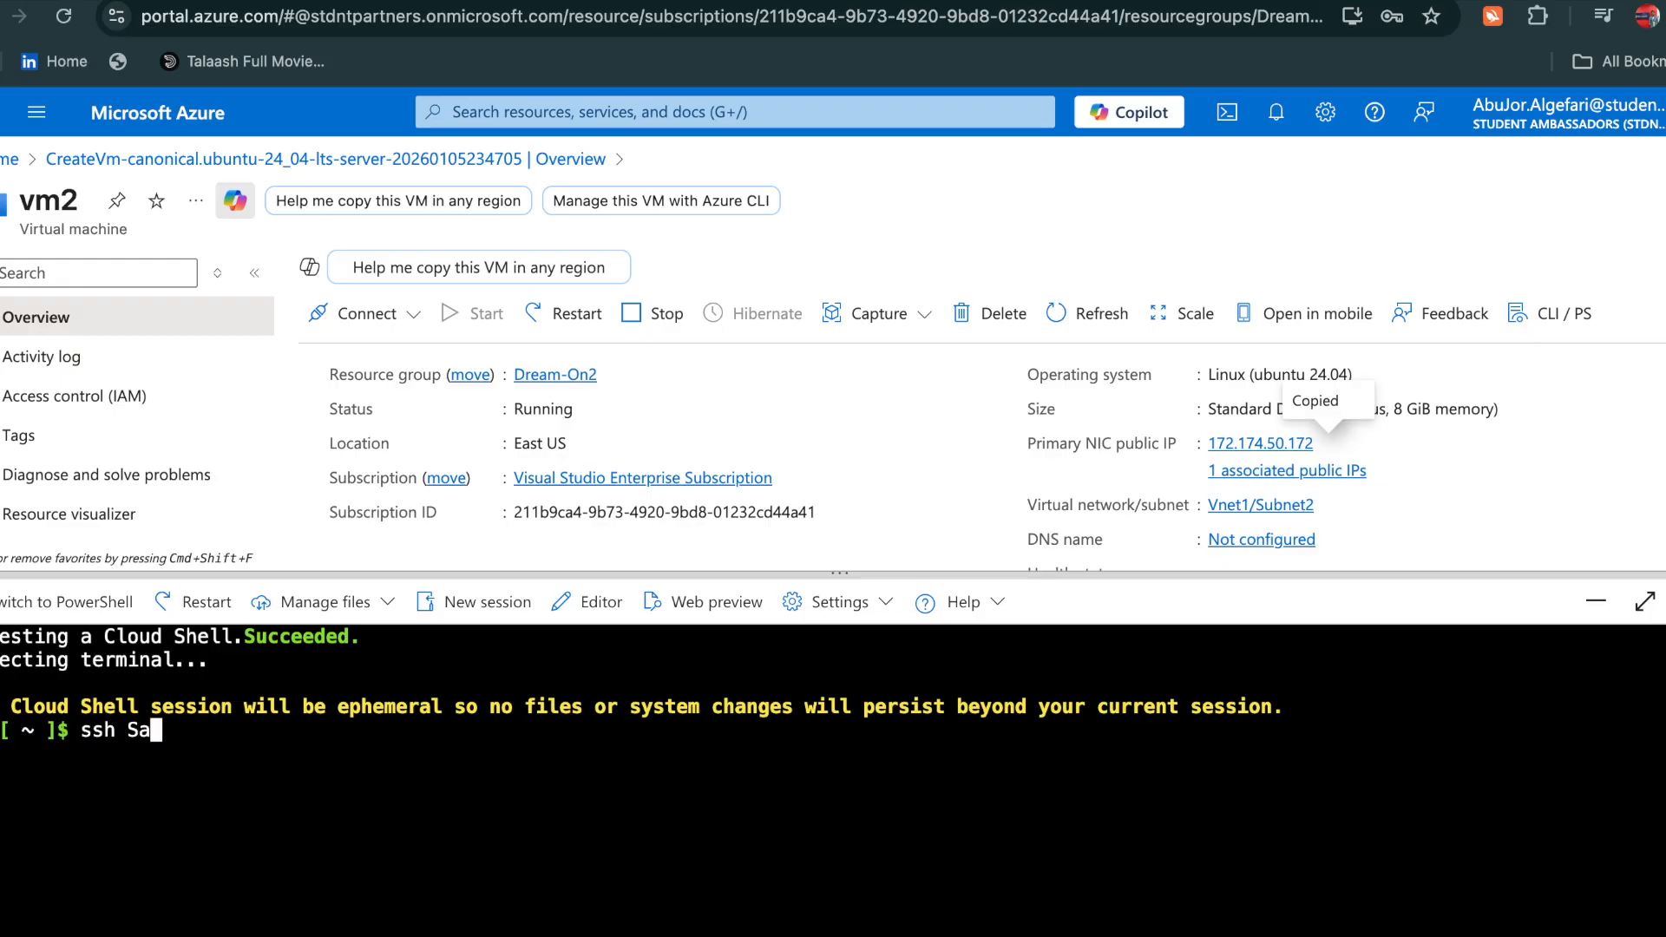
type("bid@")
key("super+v")
key("Return")
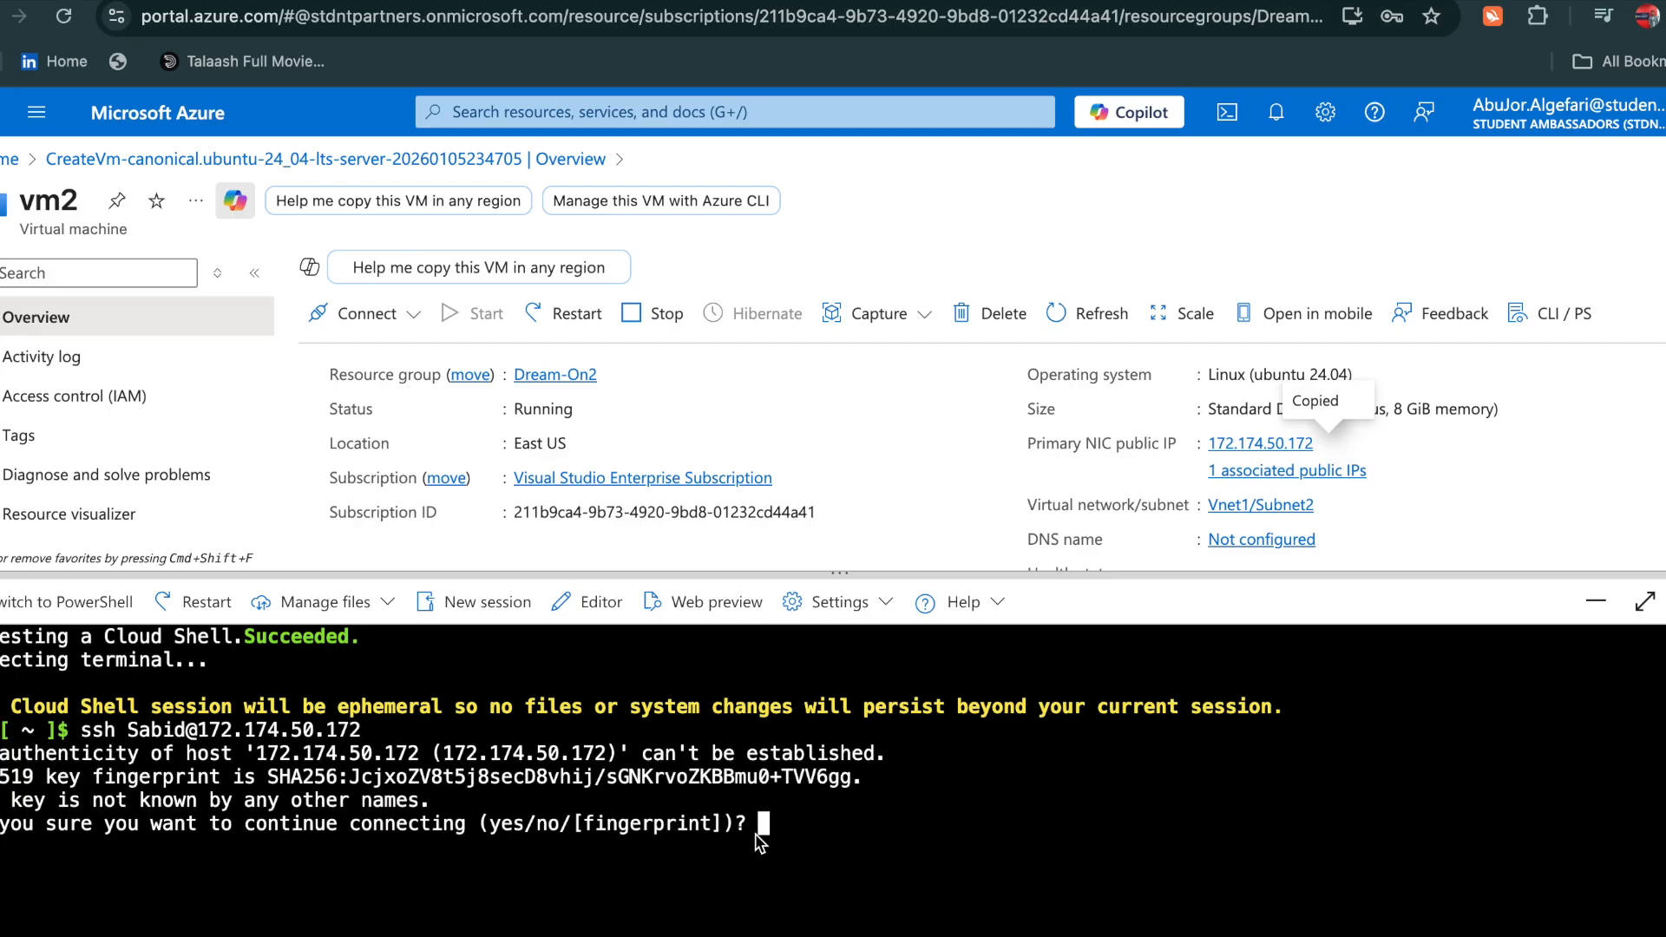
type("yes")
key("Return")
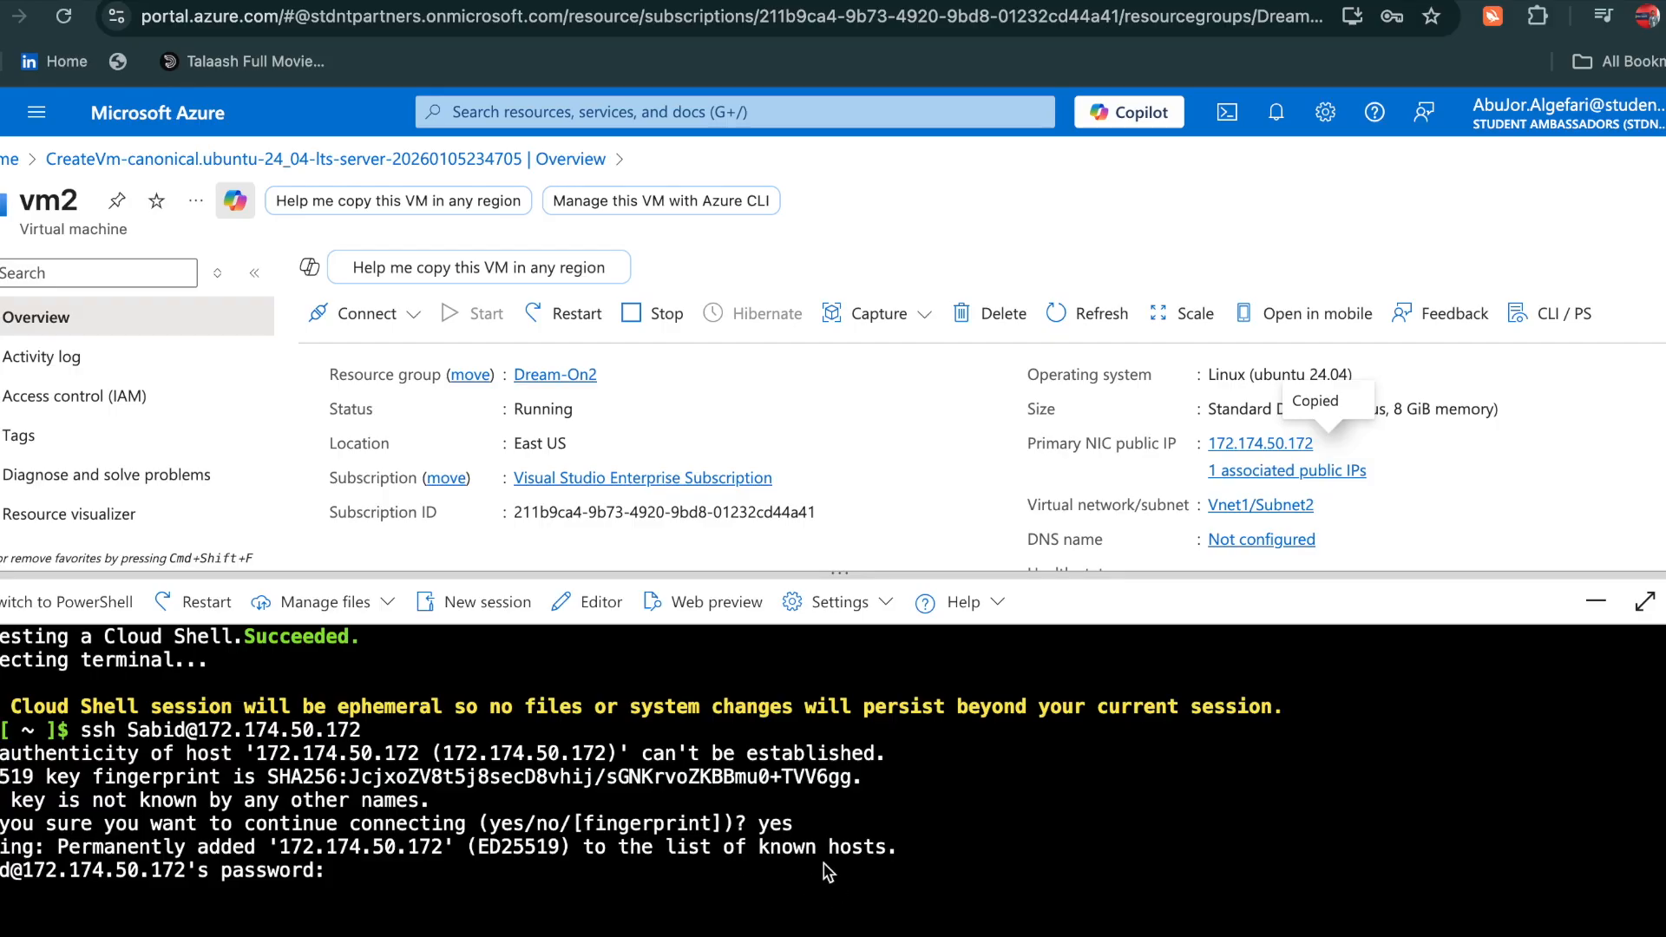
key("Return")
Clear the terminal and install nginx on vm2 with sudo apt install nginx -y
key("ctrl+l")
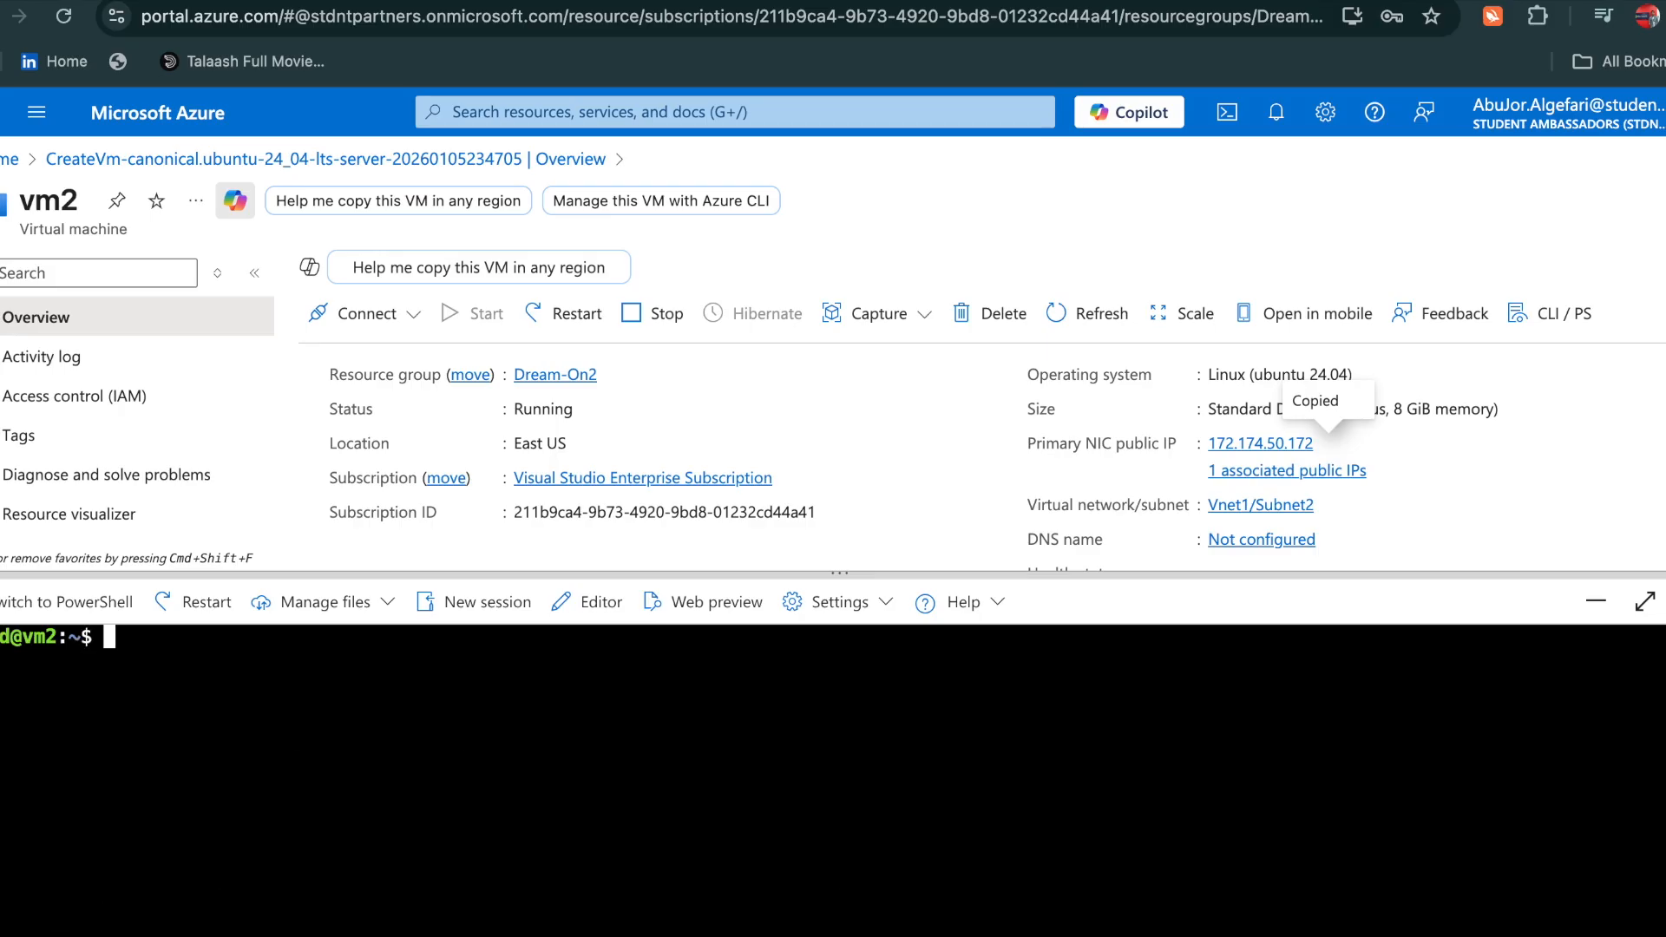
type("sudo apt ins")
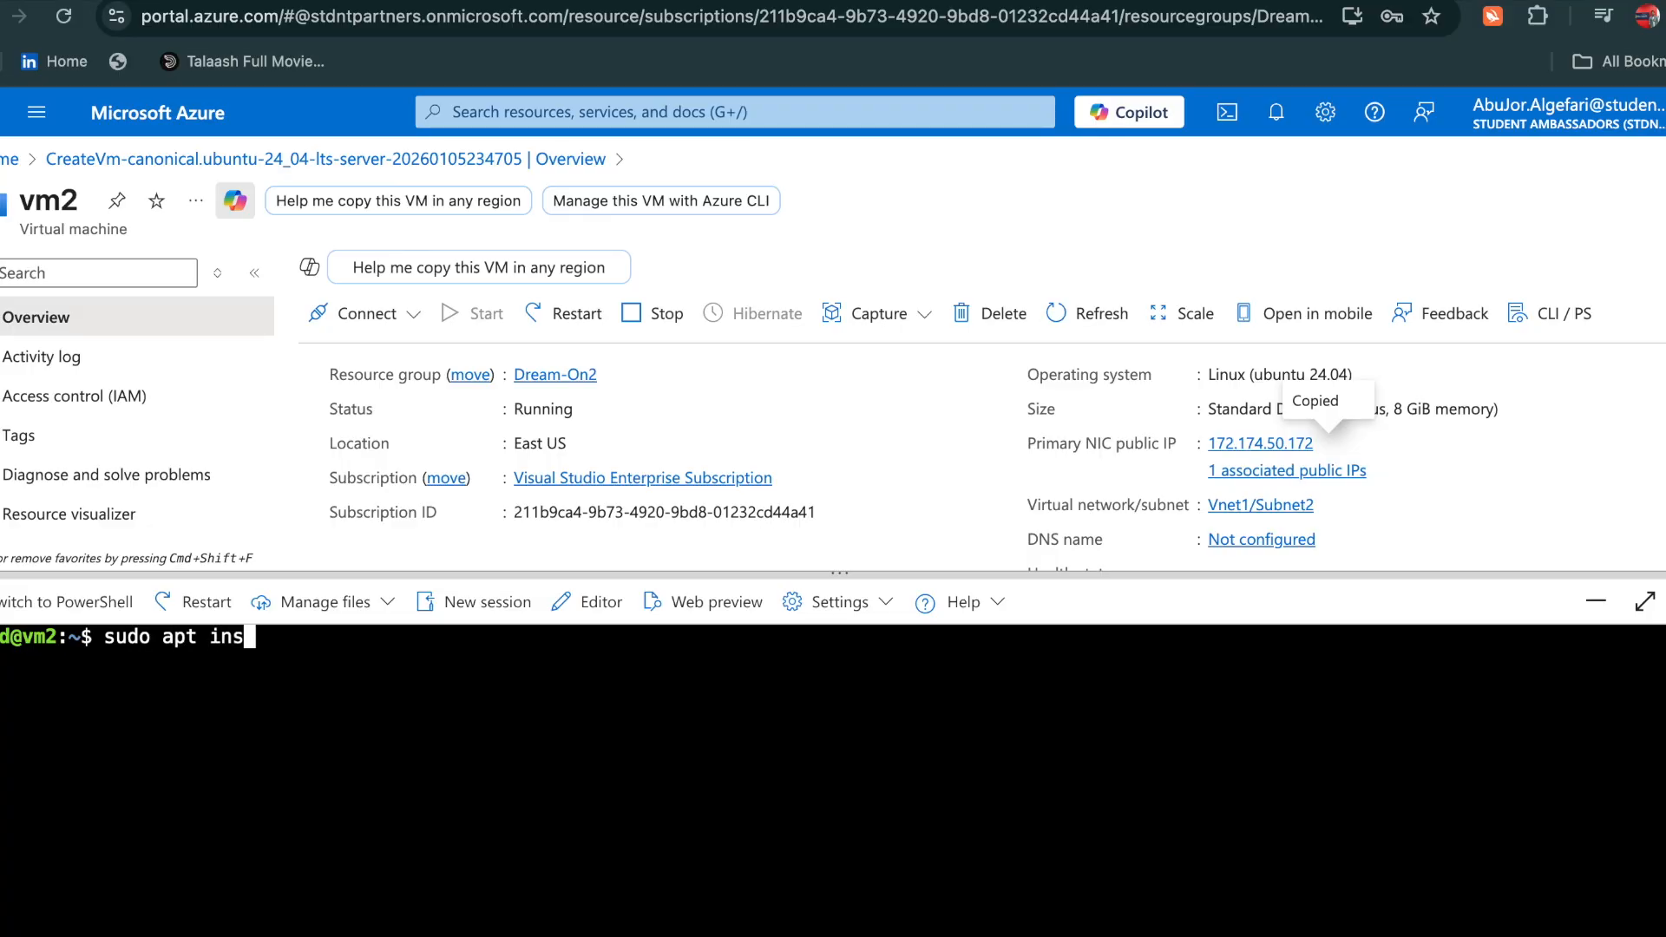
type("tall ngi")
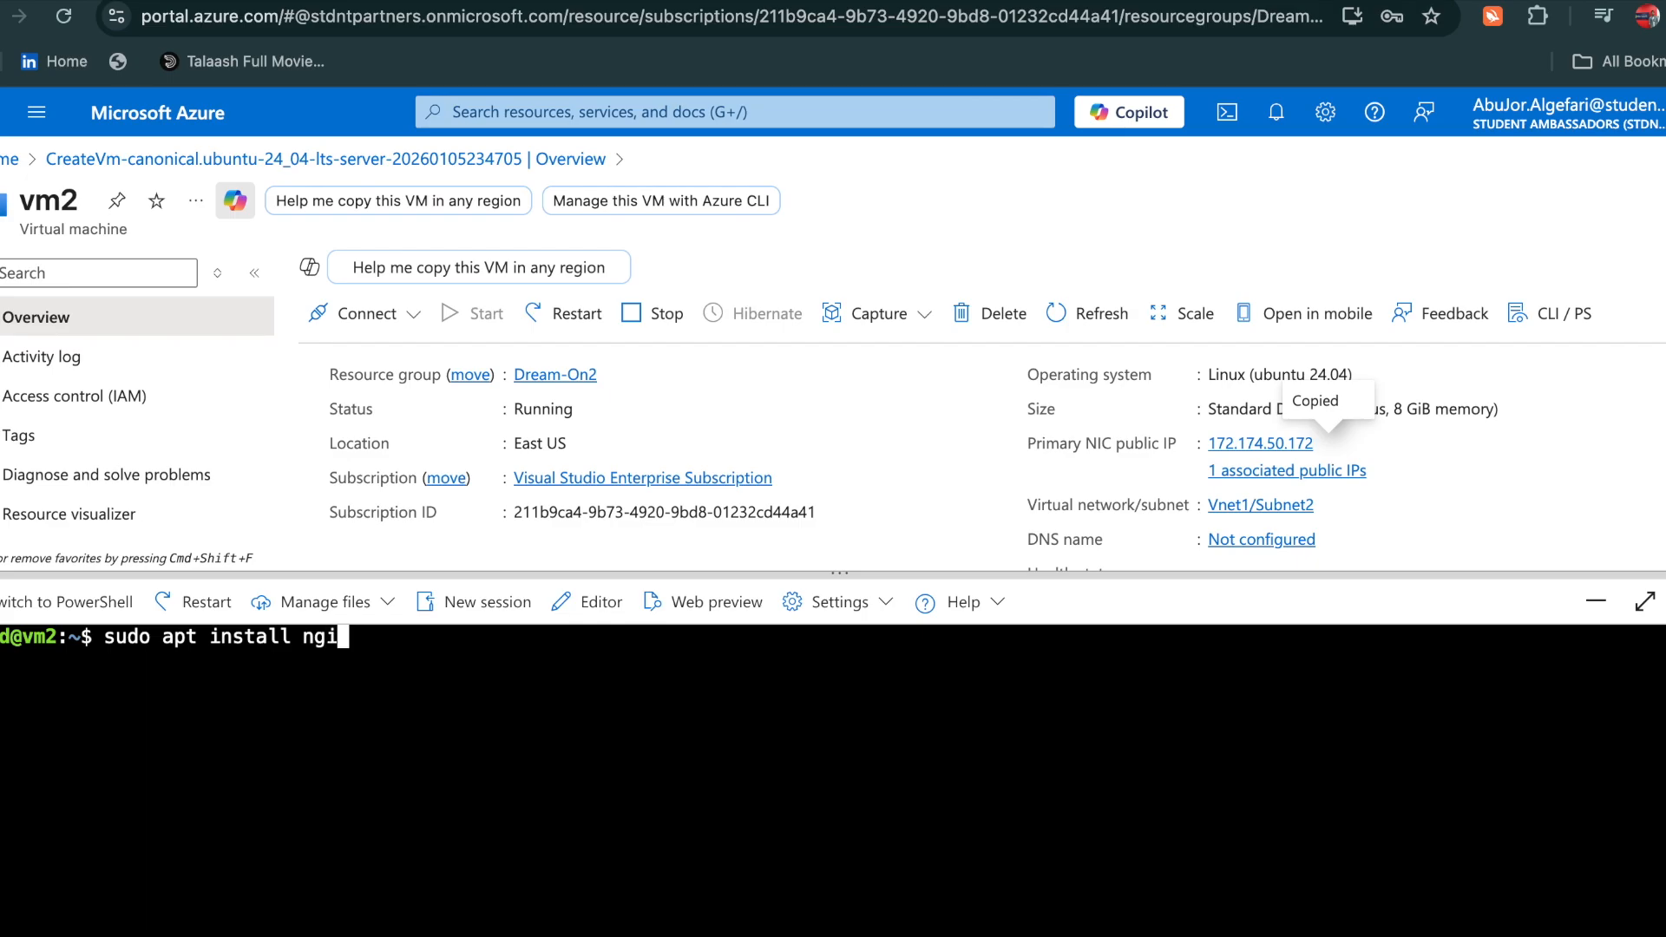
type("nx -y")
key("Return")
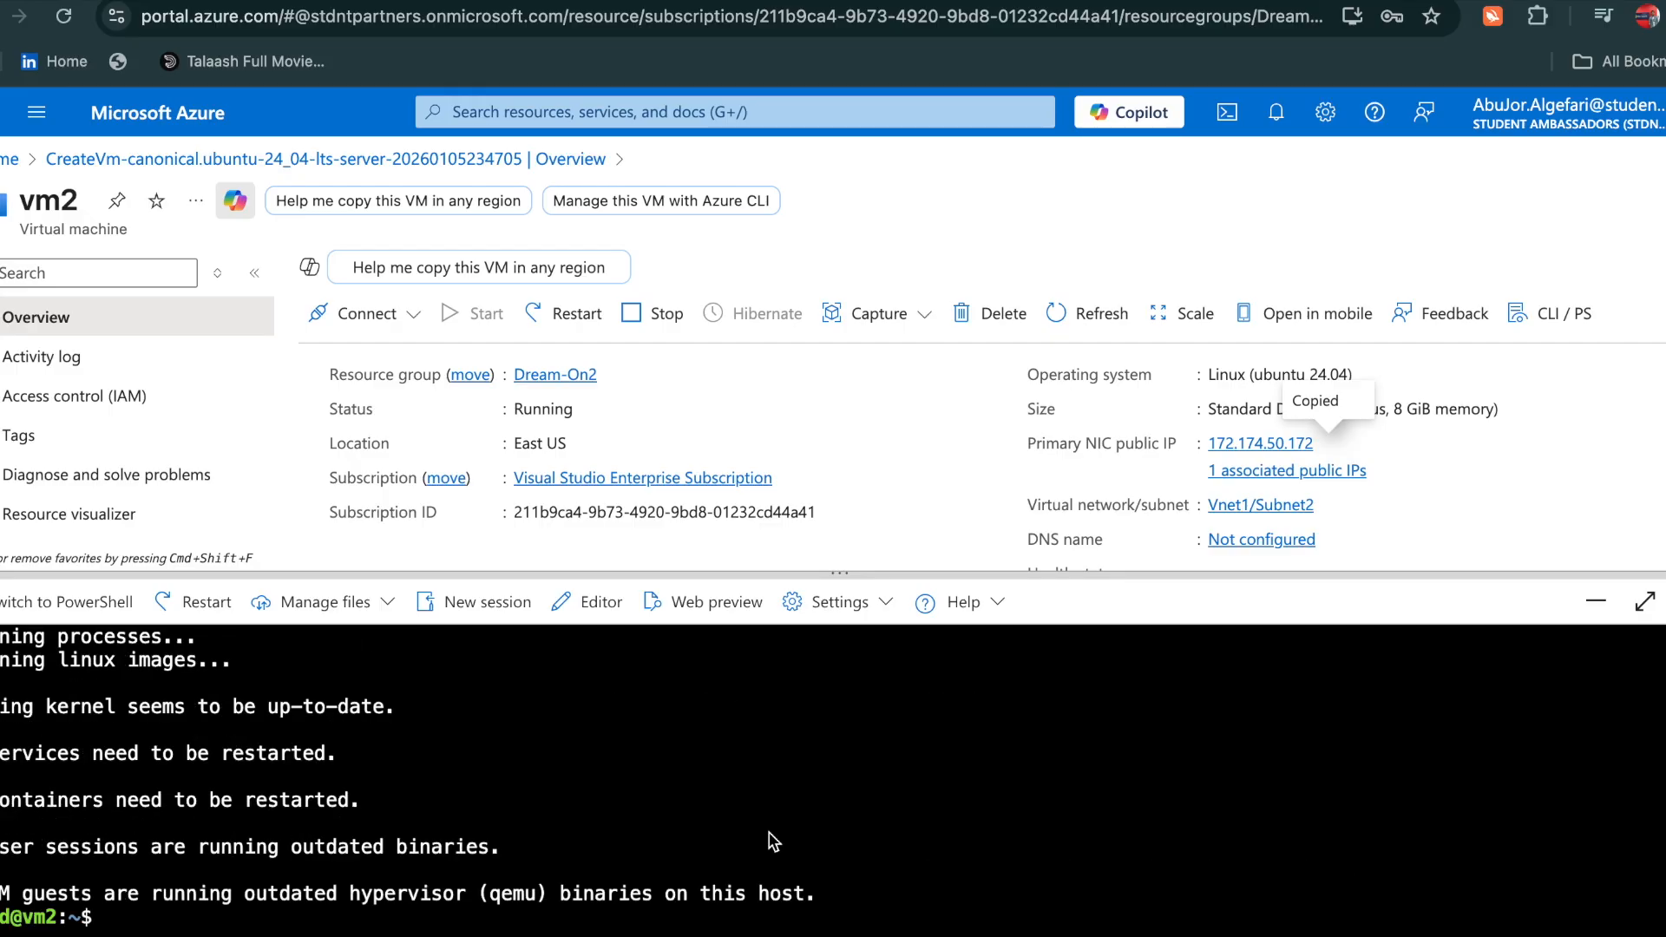
Clear vm2's terminal, change to the /var/www/html directory and list its files
key("ctrl+l")
type("cd ")
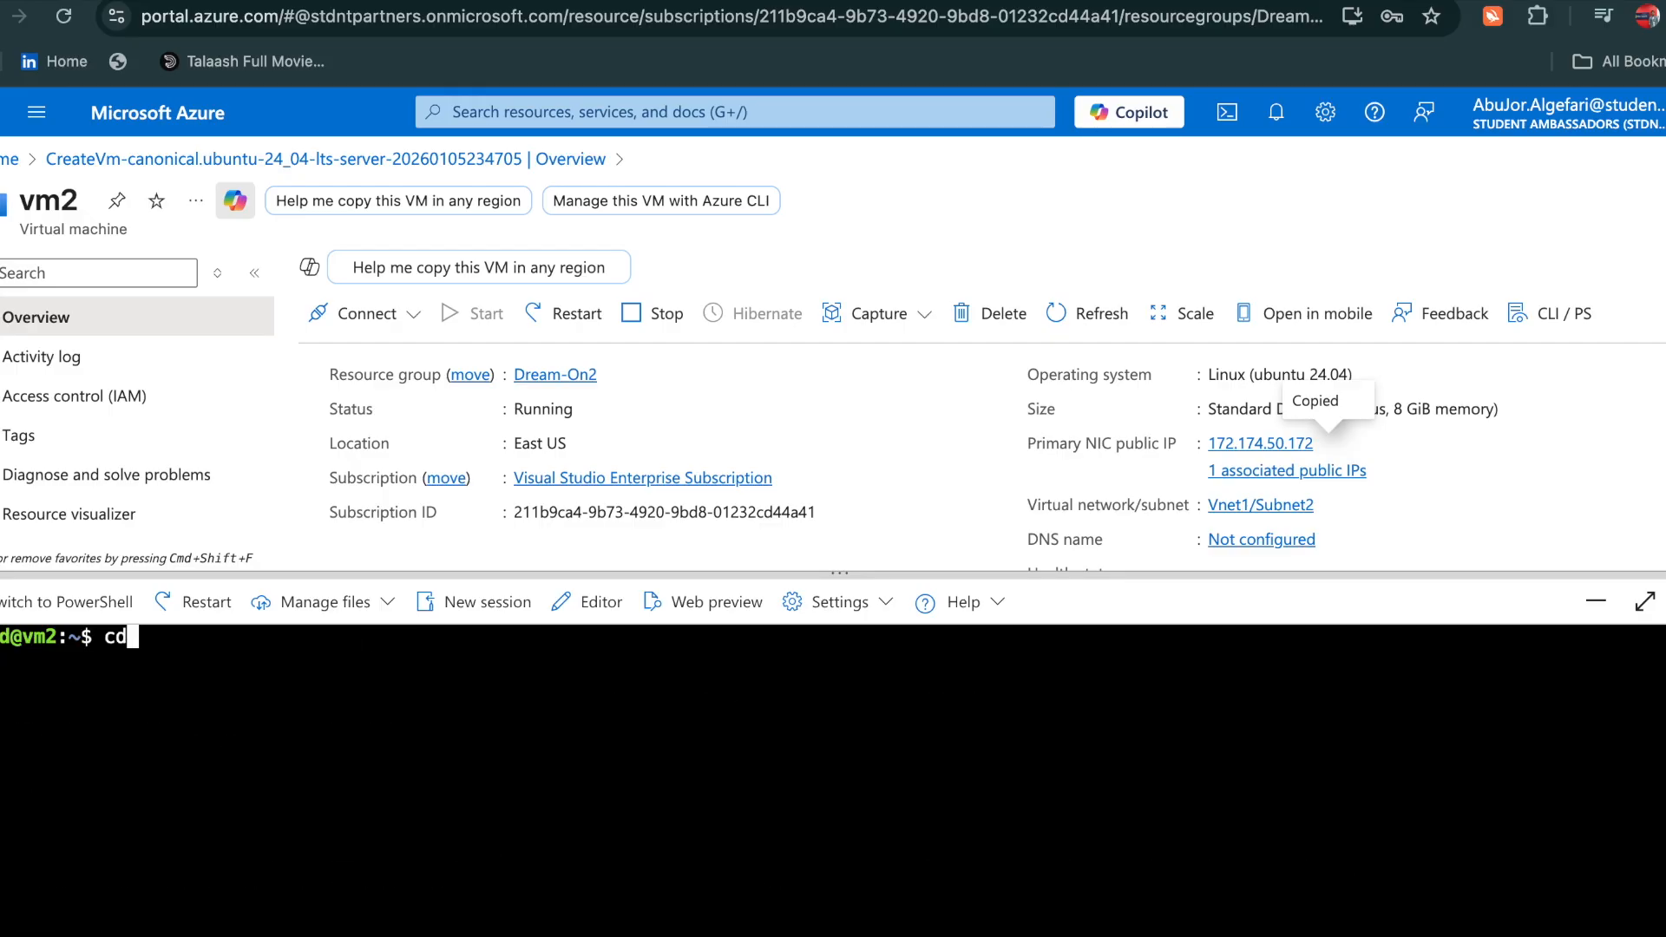
type("/var/www")
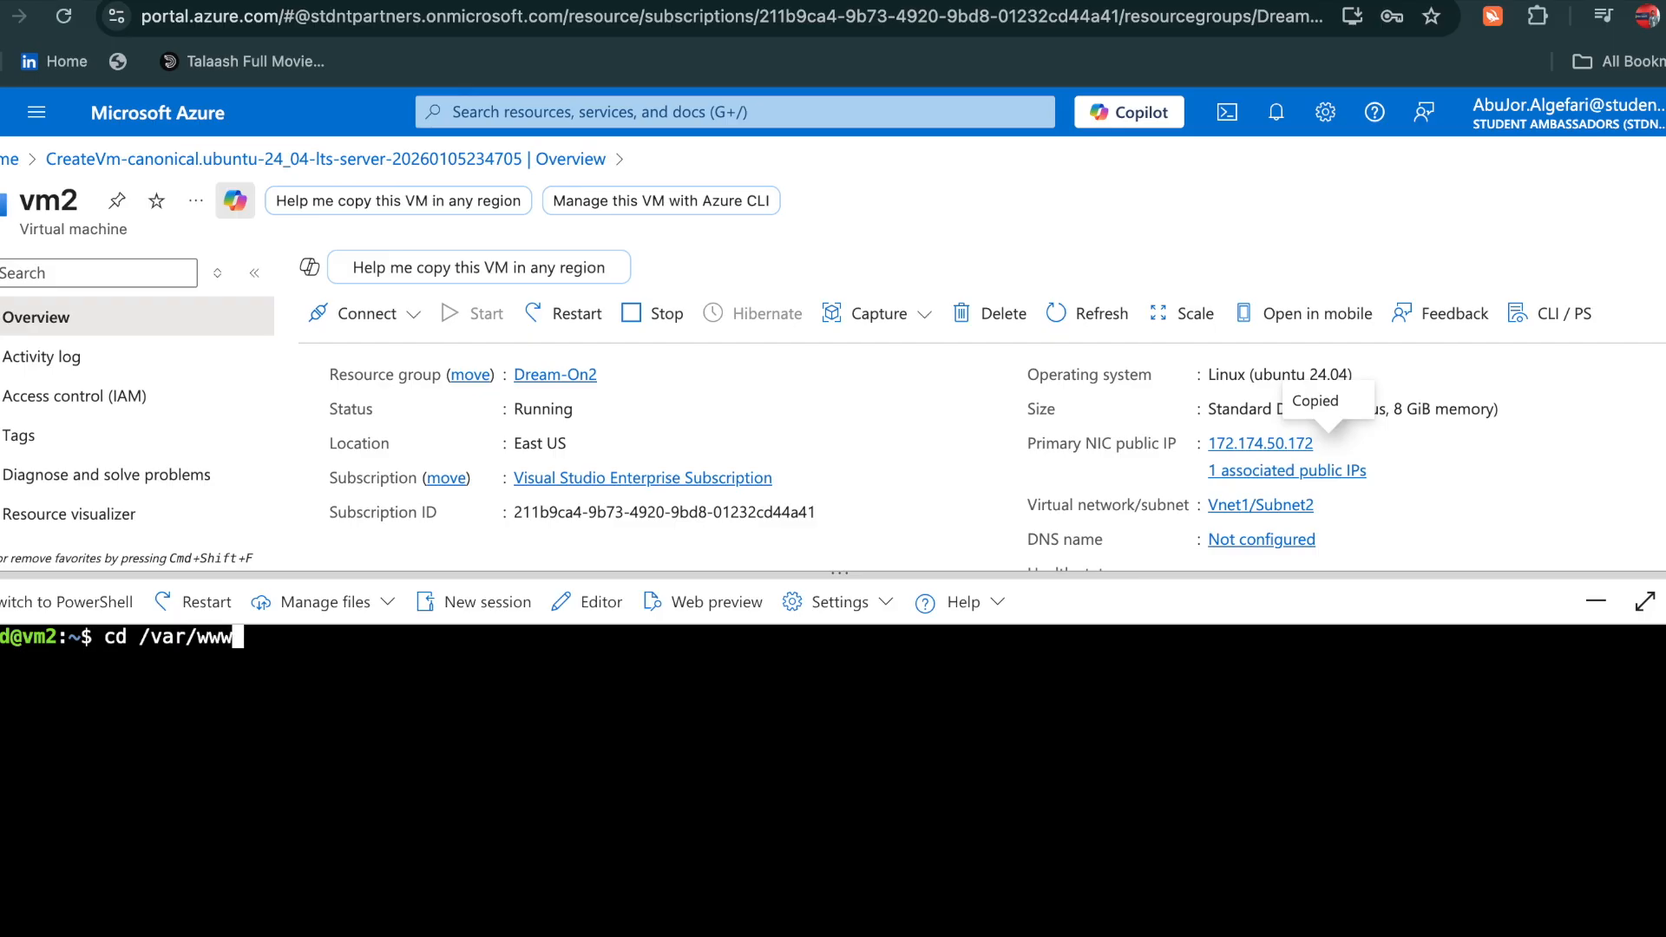
type("/html")
key("Return")
type("ls")
key("Return")
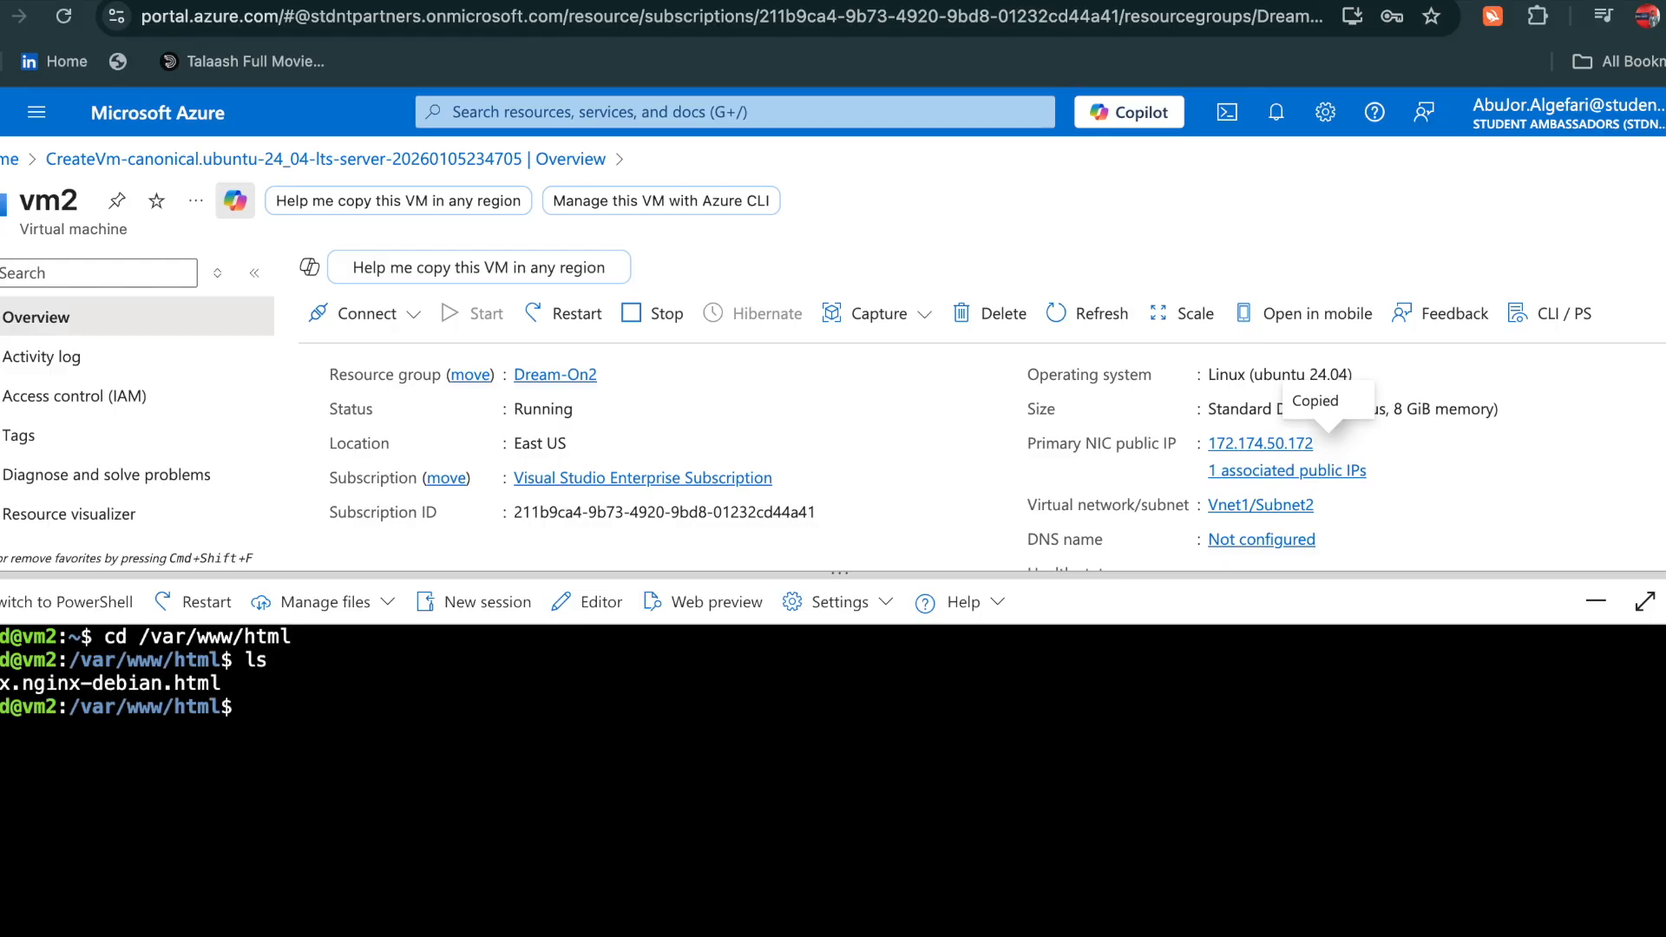
Open index.nginx-debian.html in nano with sudo, change its h1 heading to "Welcome to ngin 2 x!" and save it under the same name
type("sudo nano index")
key("Tab")
key("Return")
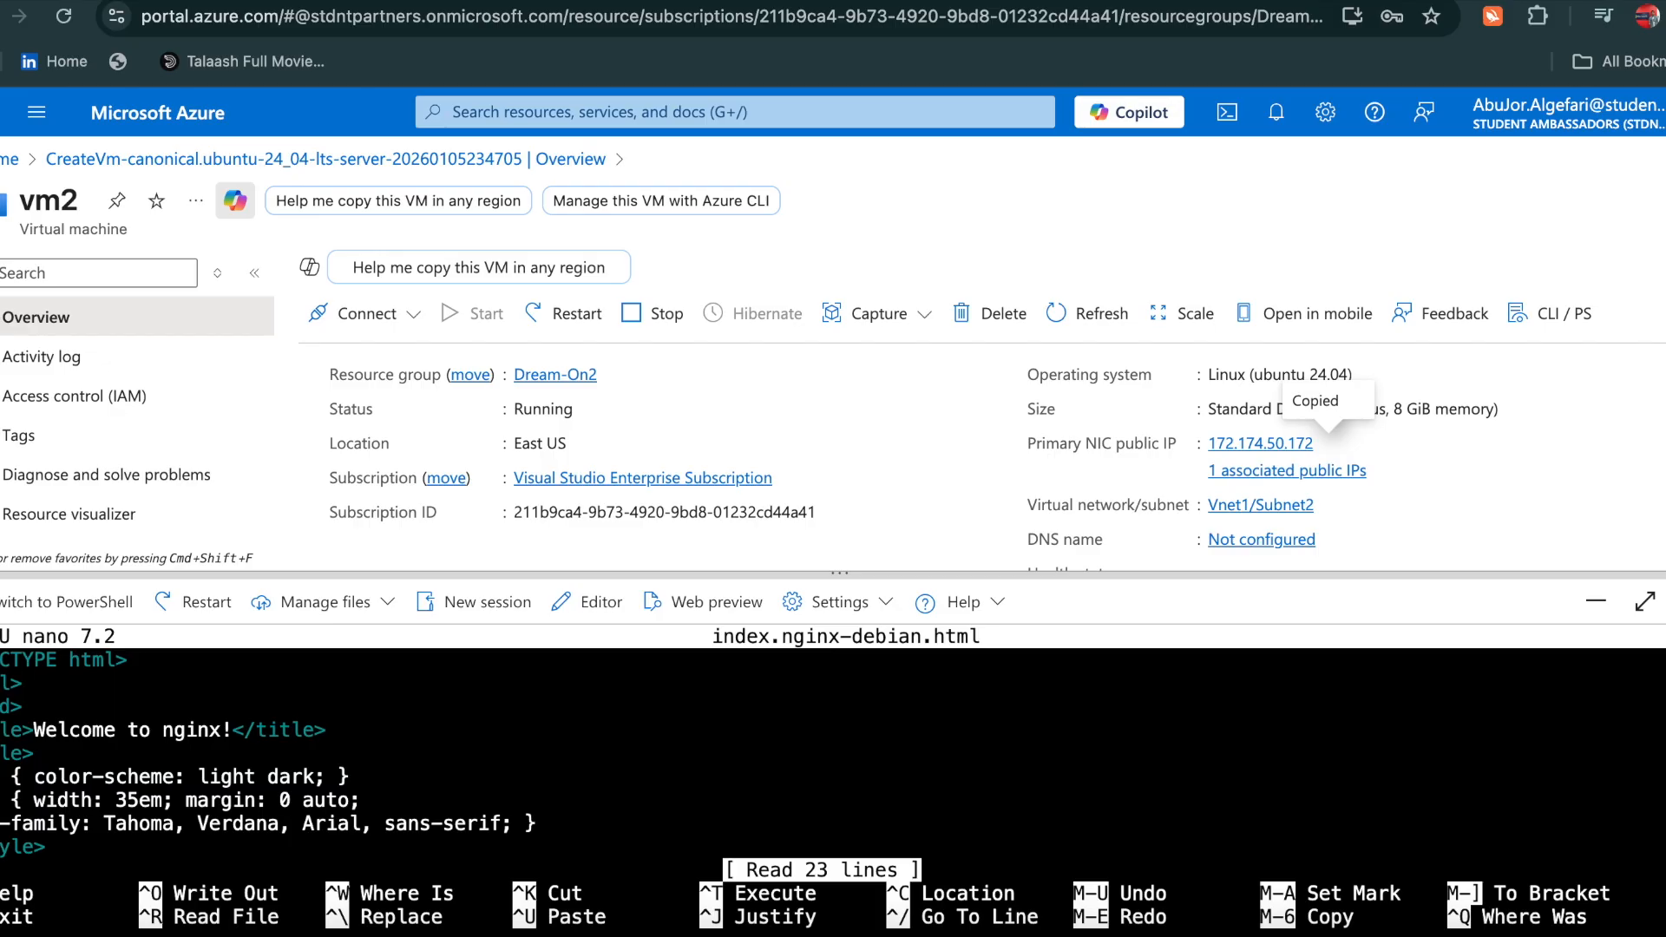
key("Down")
key("Down")
key("Down")
key("Down")
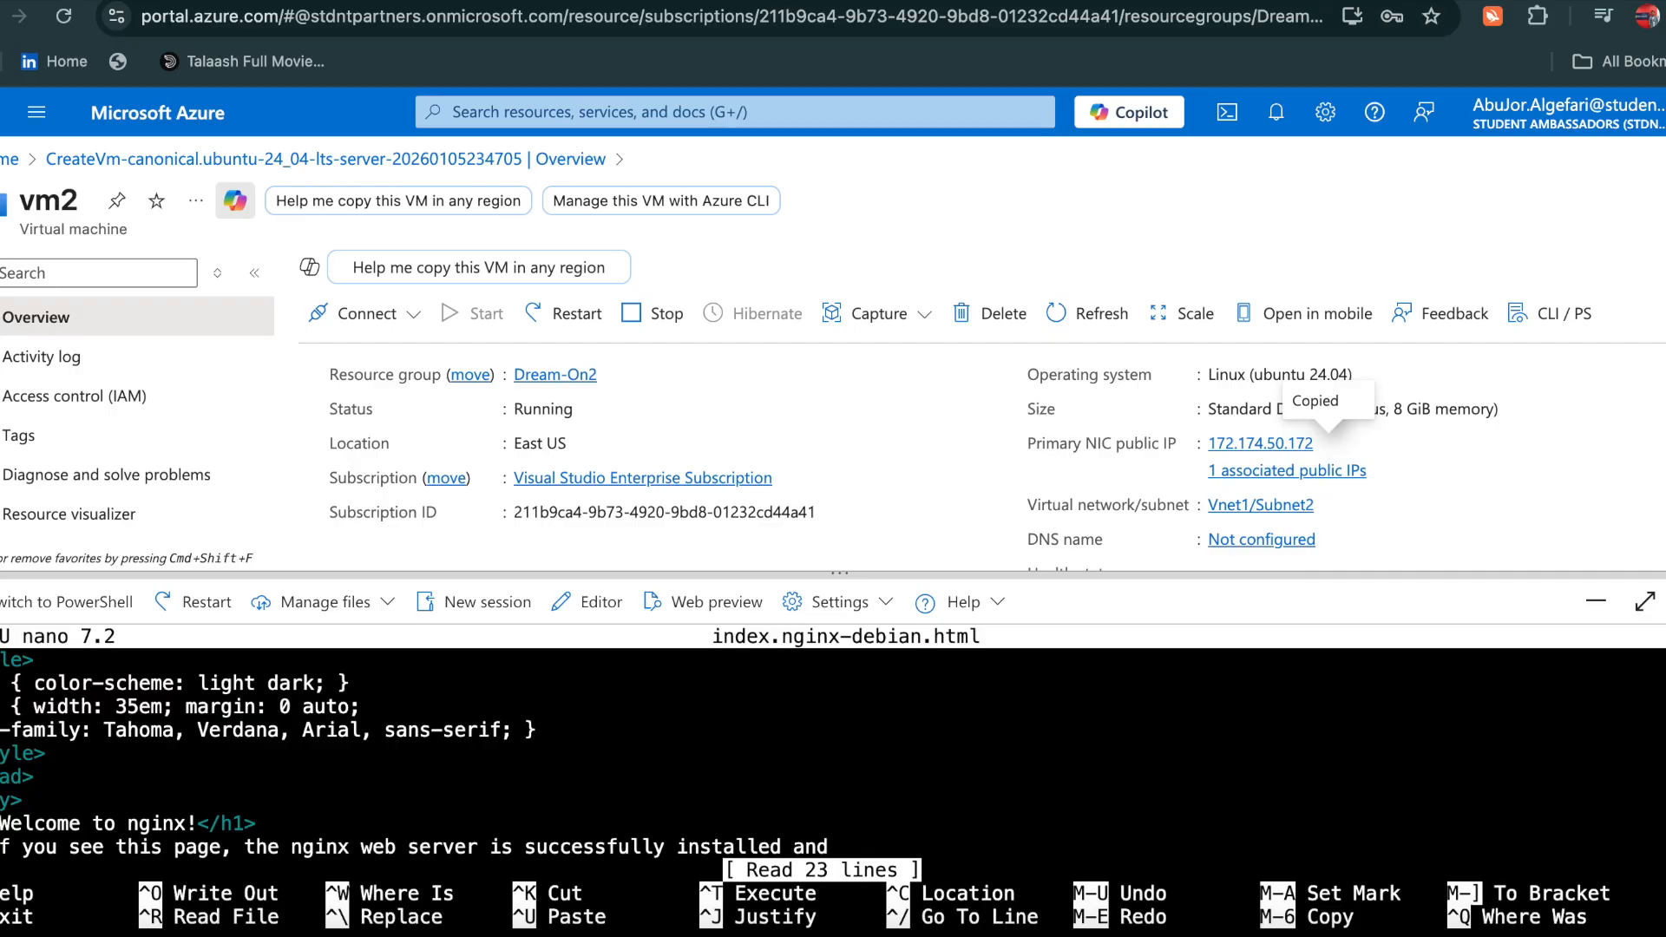
key("Right")
key("Right")
key("Right")
key("Right")
key("Right")
key("Right")
key("Right")
key("Right")
key("Right")
key("Right")
key("Right")
key("Right")
key("Right")
key("Right")
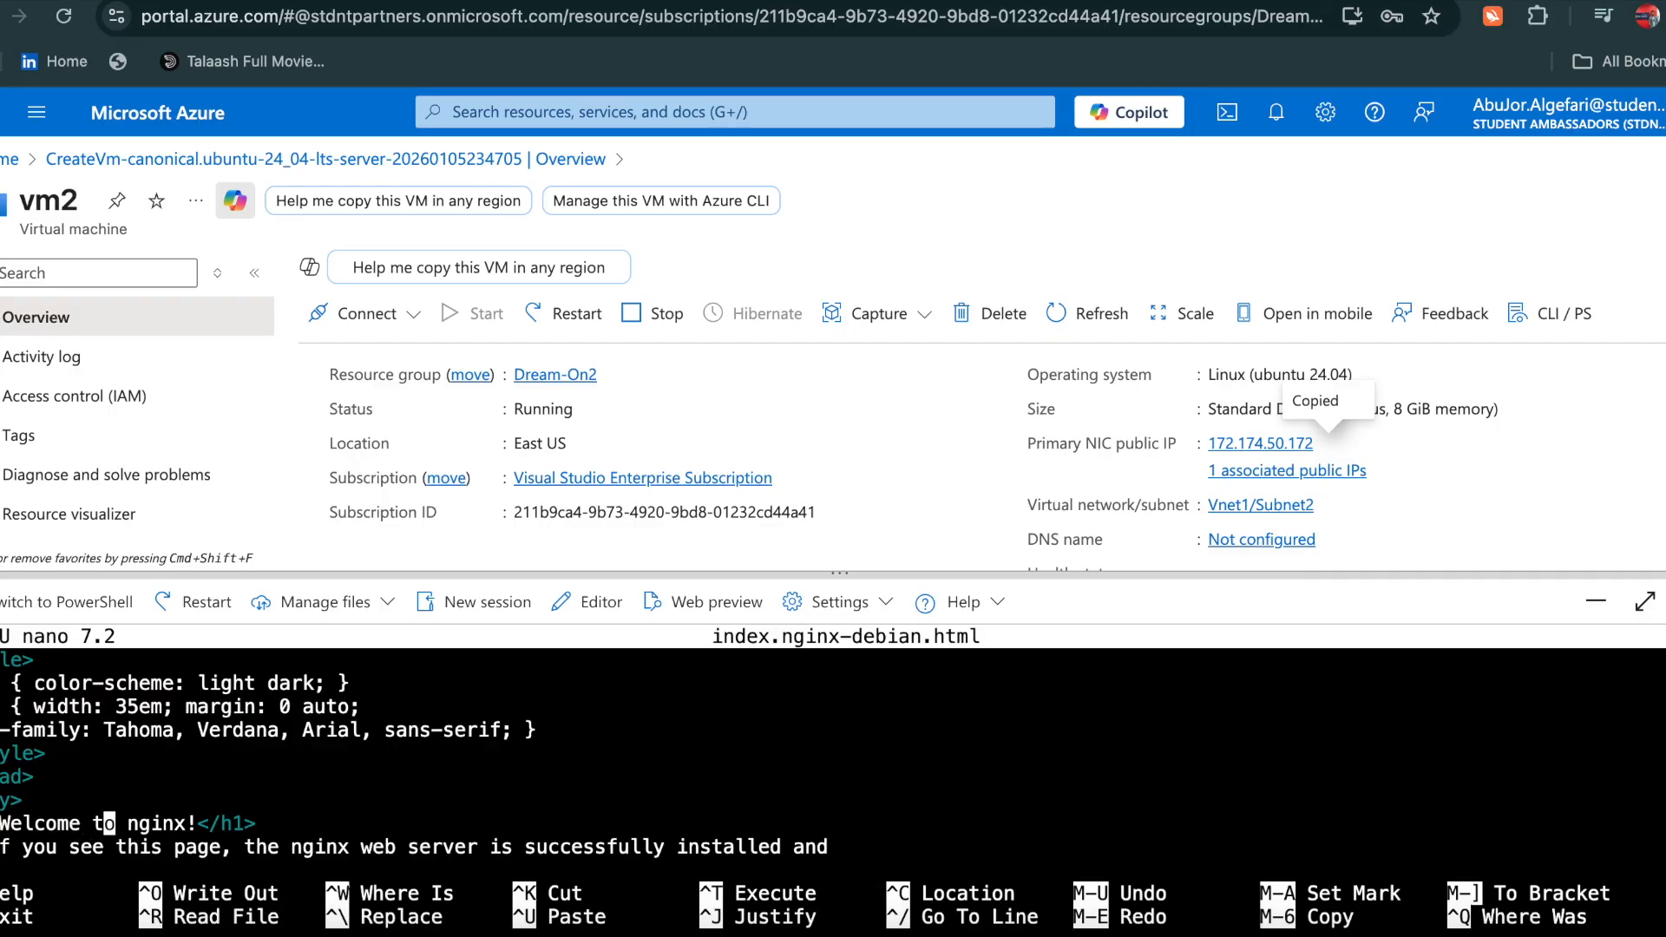
key("Right")
type("2")
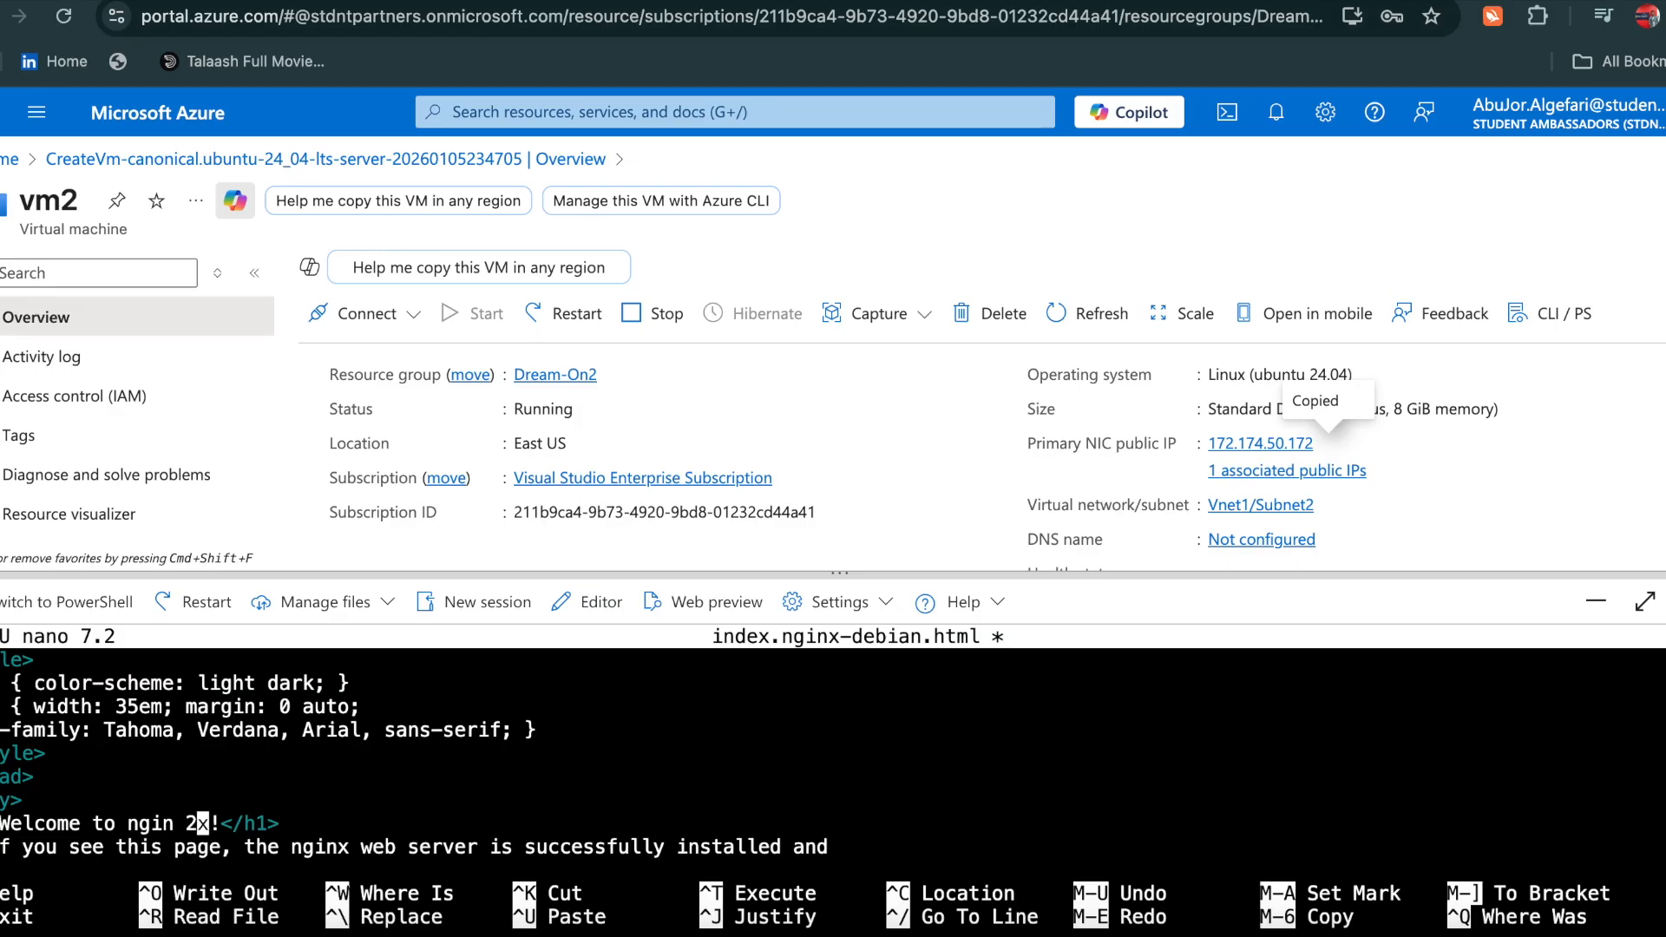
key("ctrl+o")
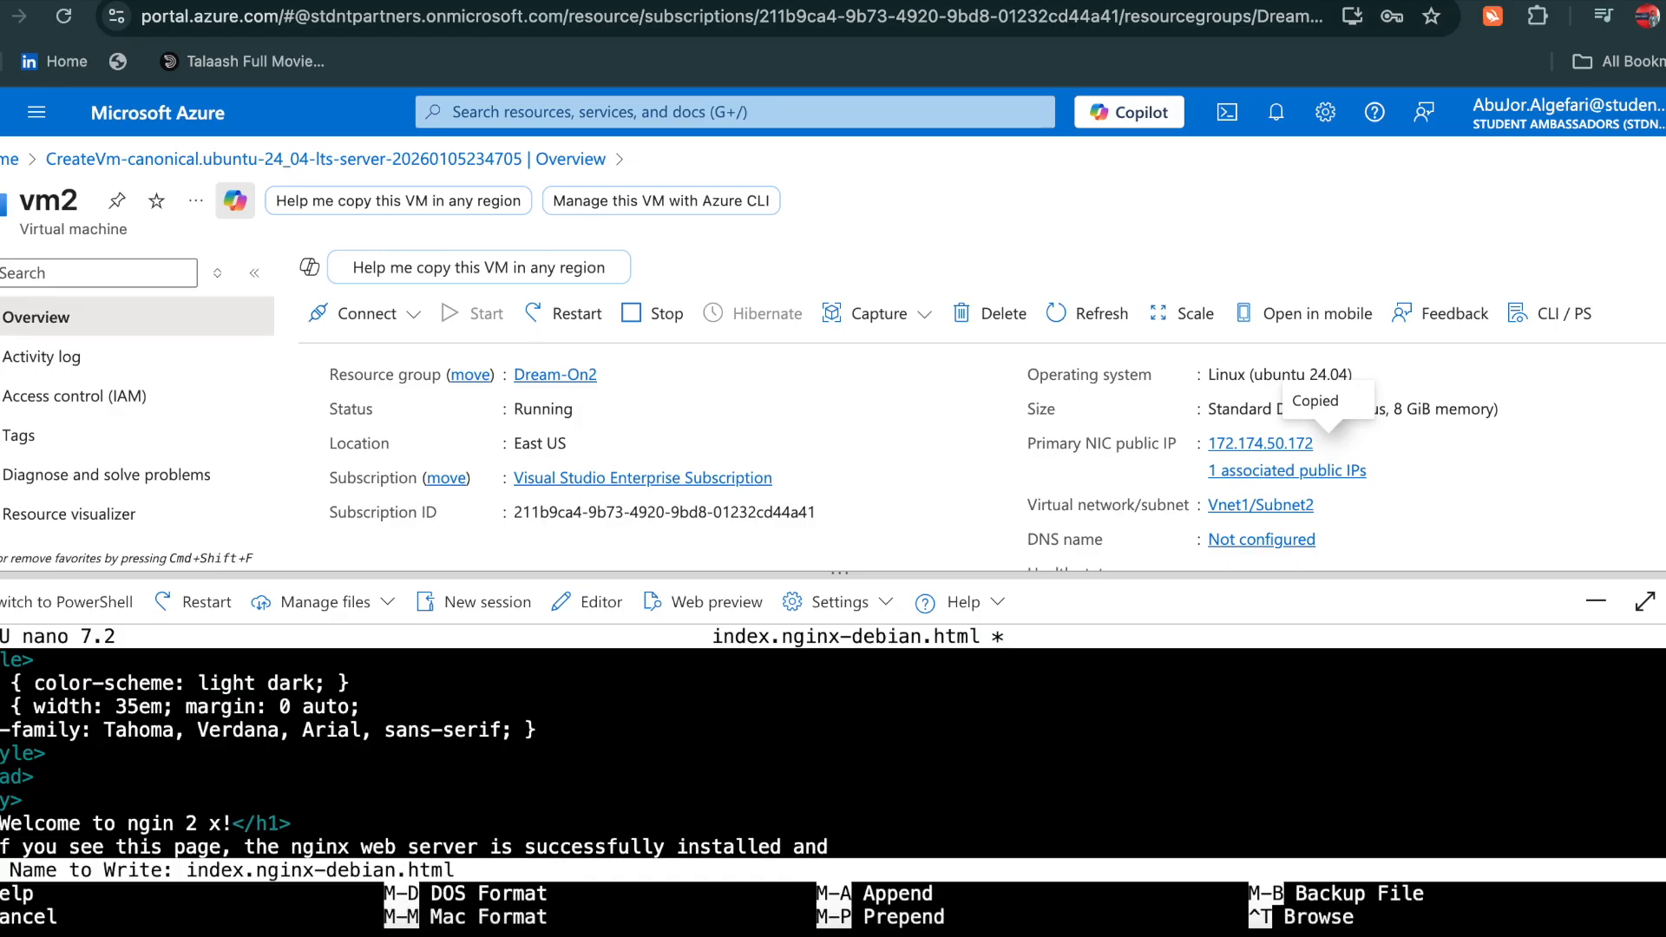
key("Return")
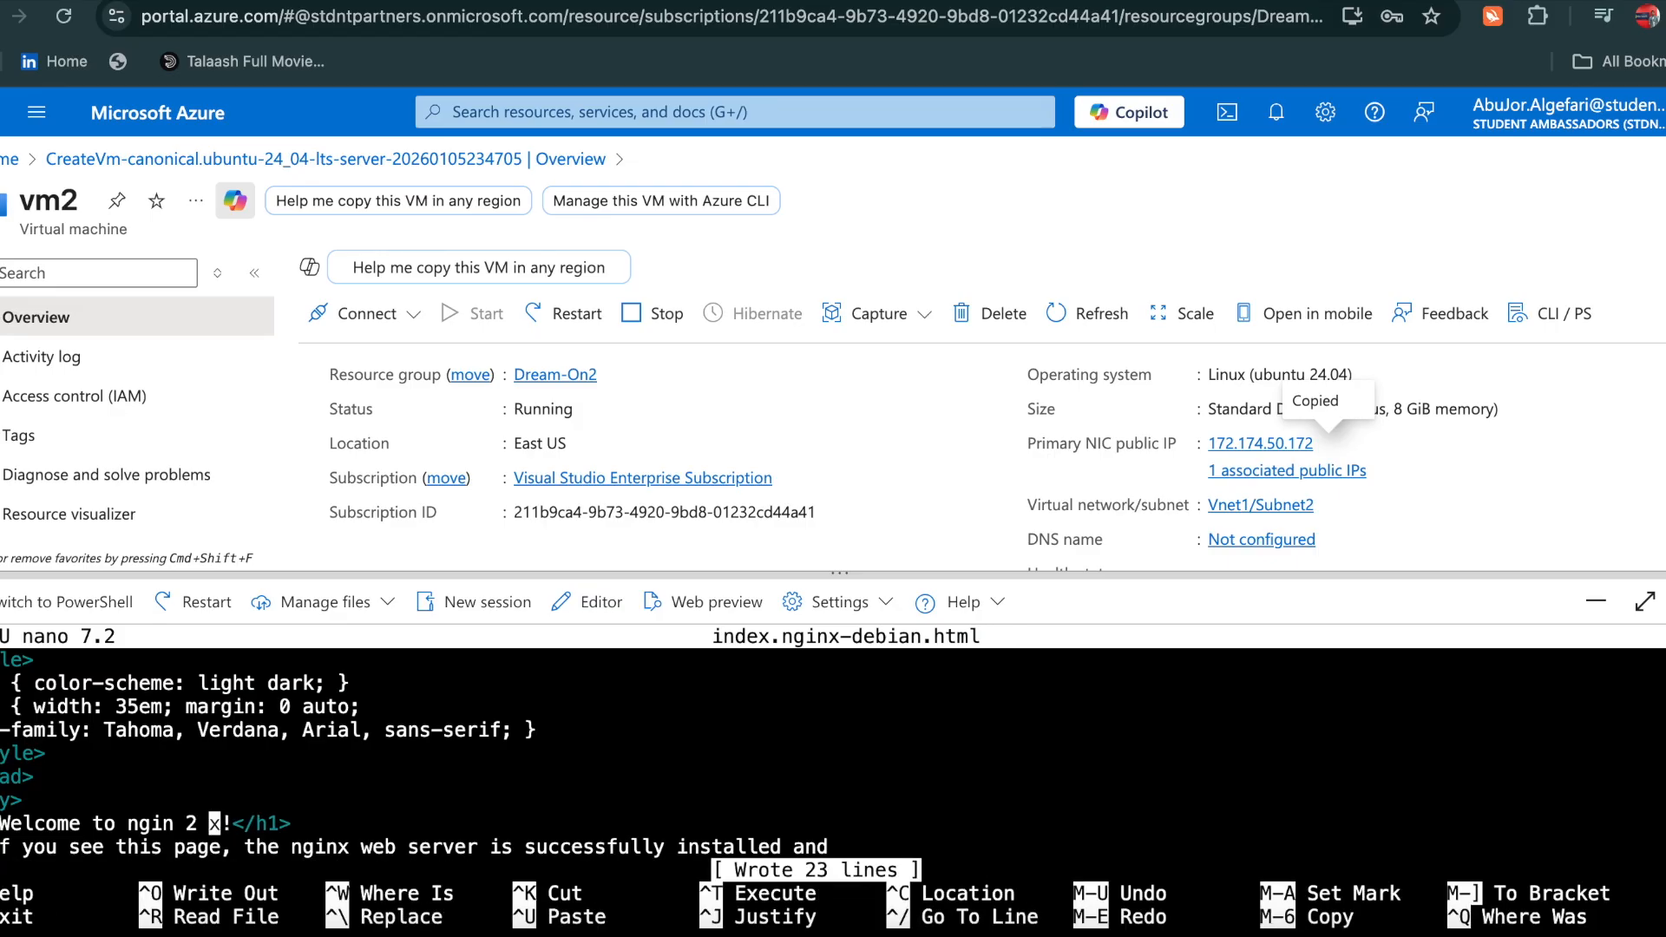
key("ctrl+x")
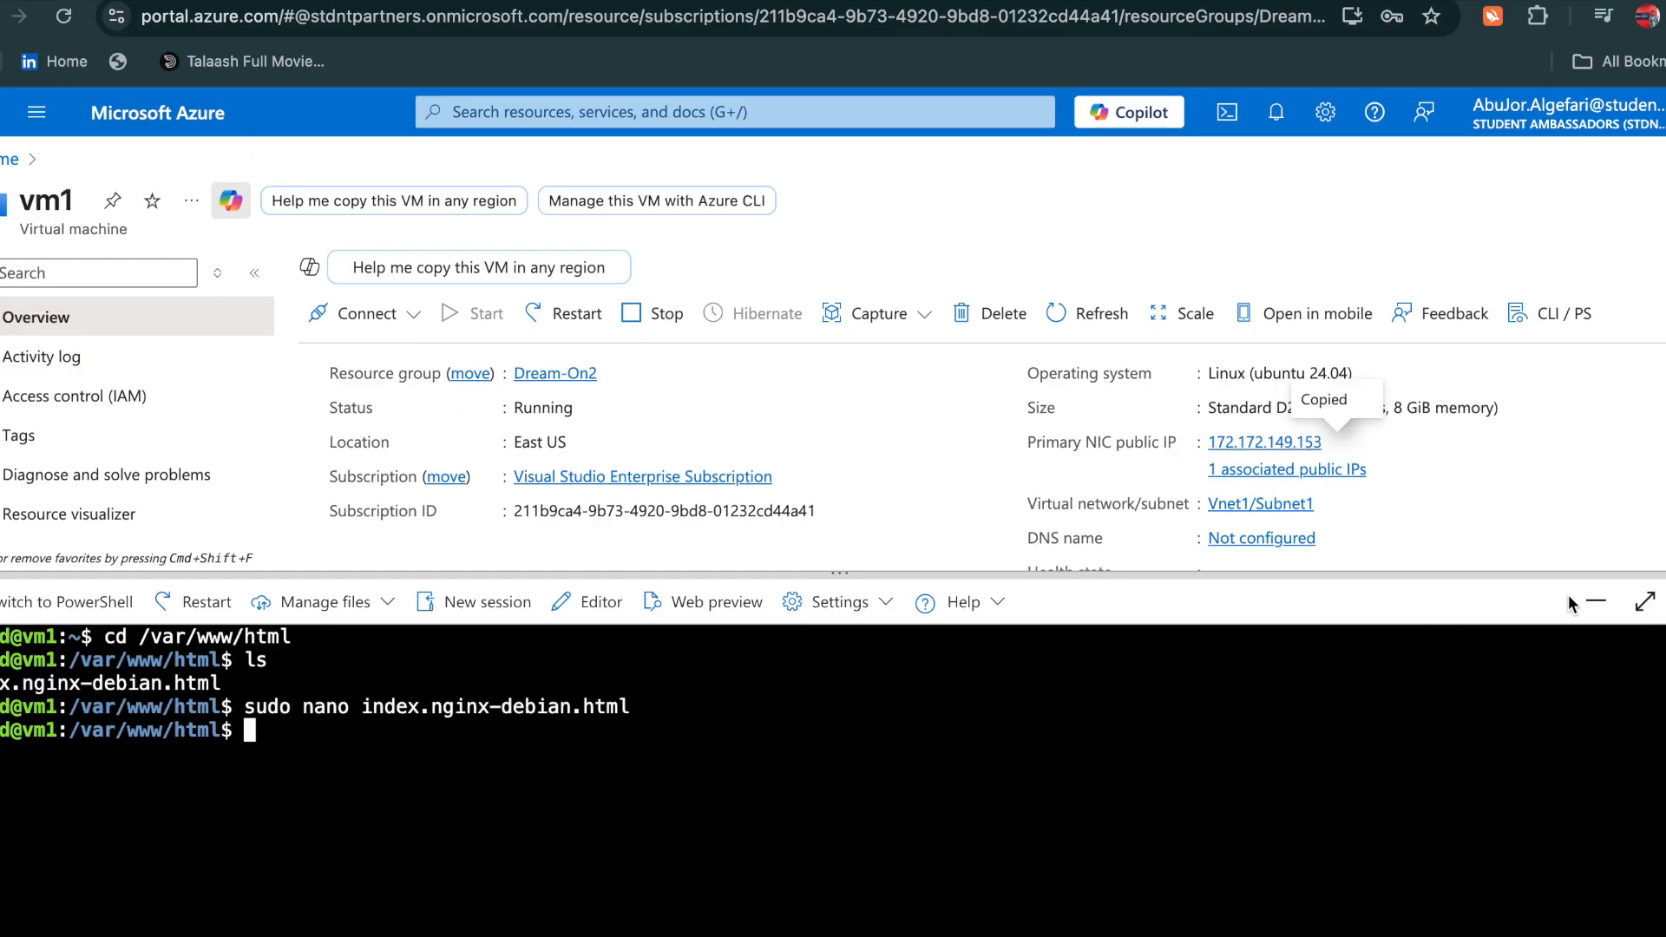
Hide vm1's Cloud Shell, copy vm1's public IP address and open it in a new browser tab
left_click(1596, 603)
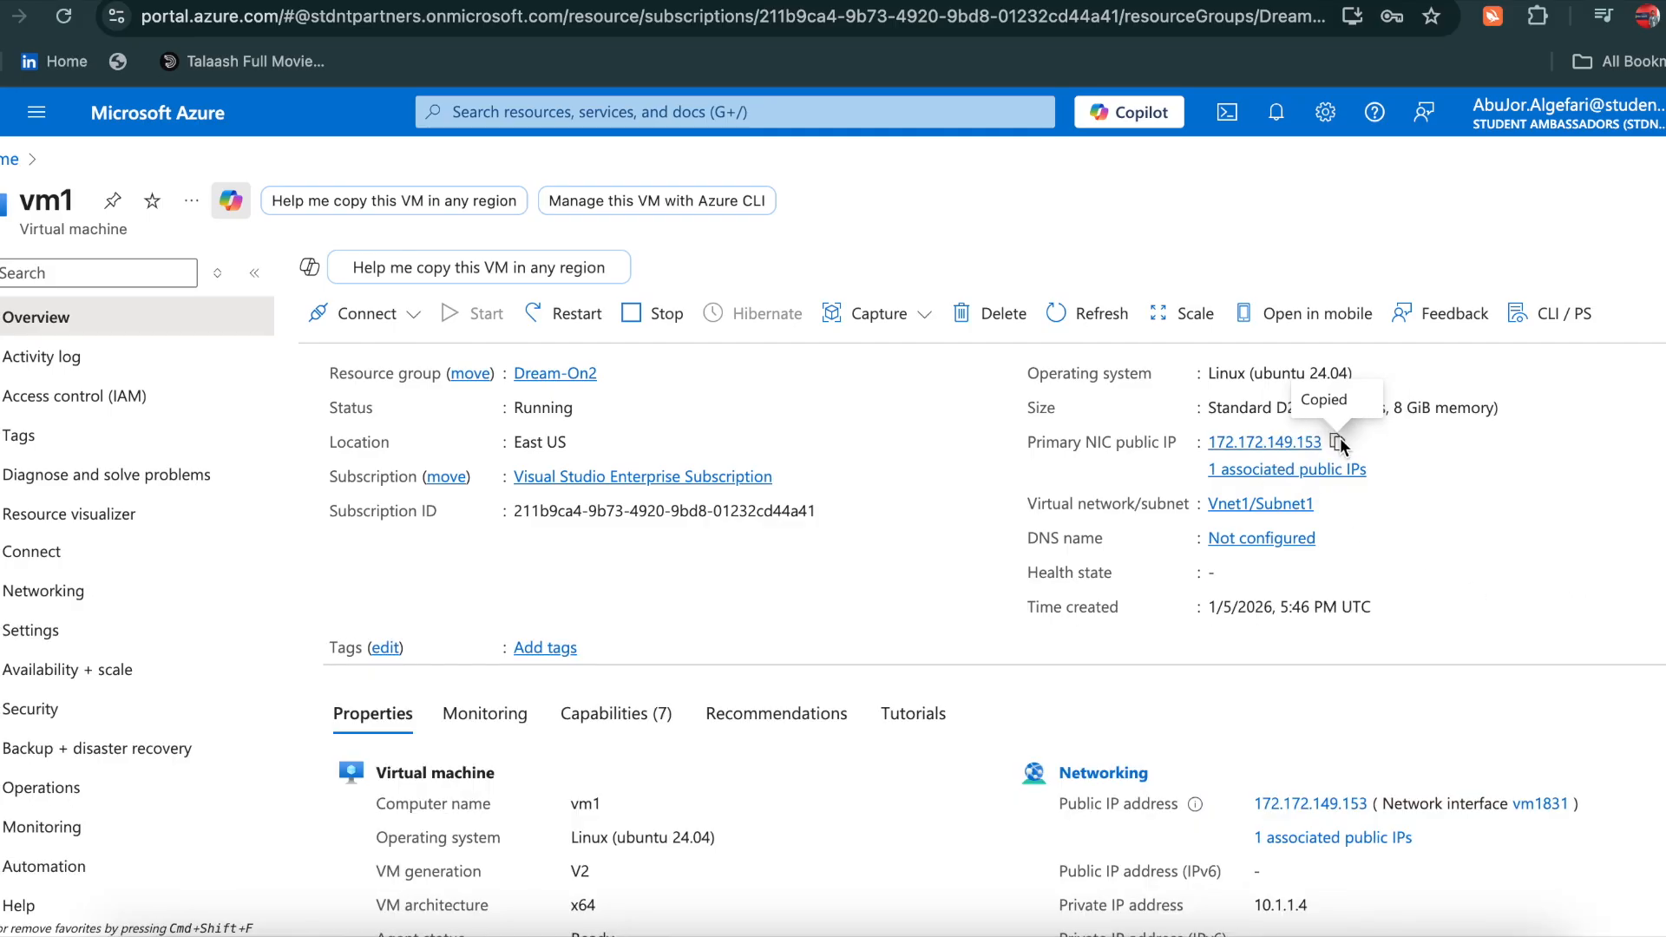
left_click(1336, 441)
key("super+t")
key("super+v")
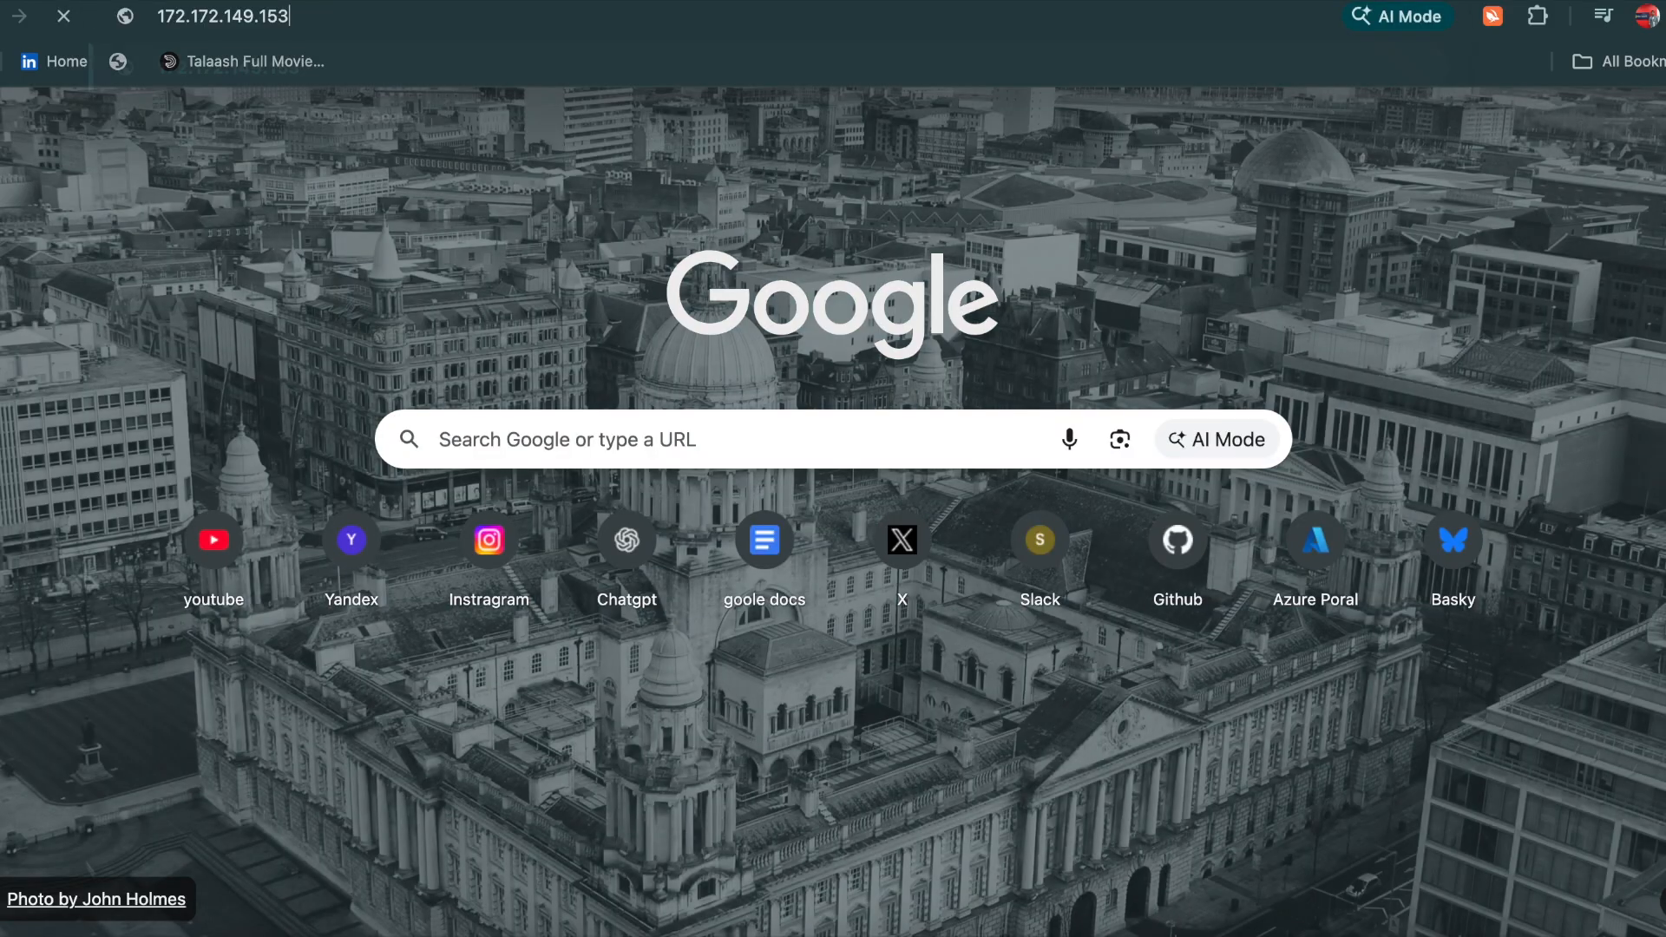
key("Return")
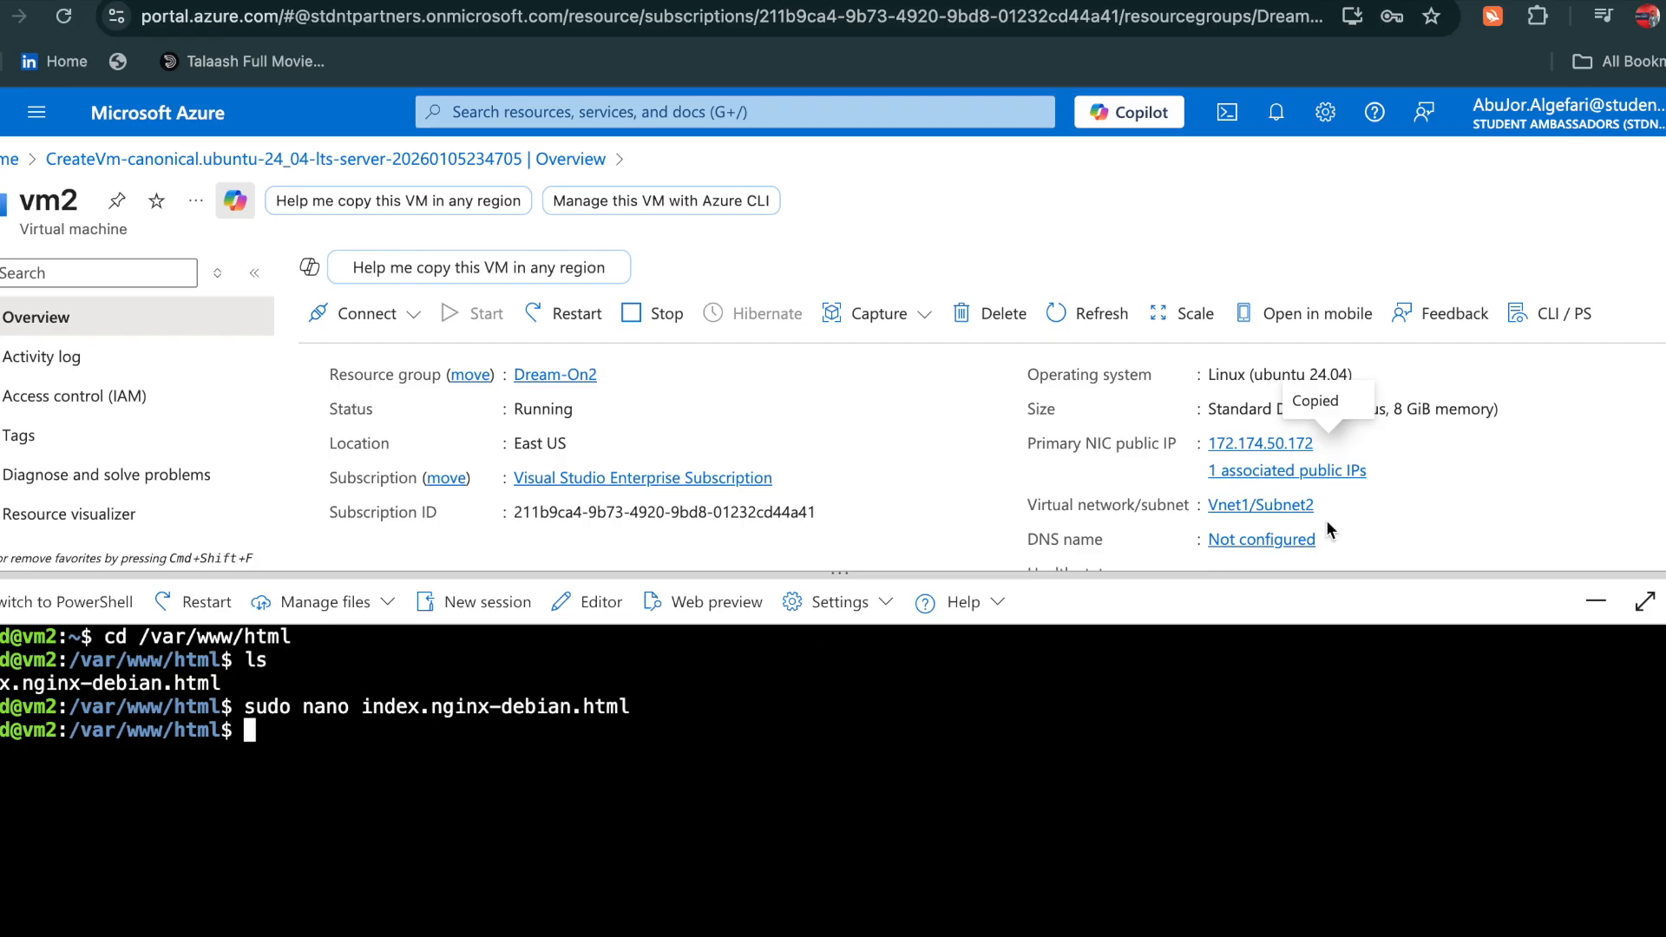
Copy vm2's public IP address and open it in a new browser tab to check its nginx welcome page
left_click(1328, 443)
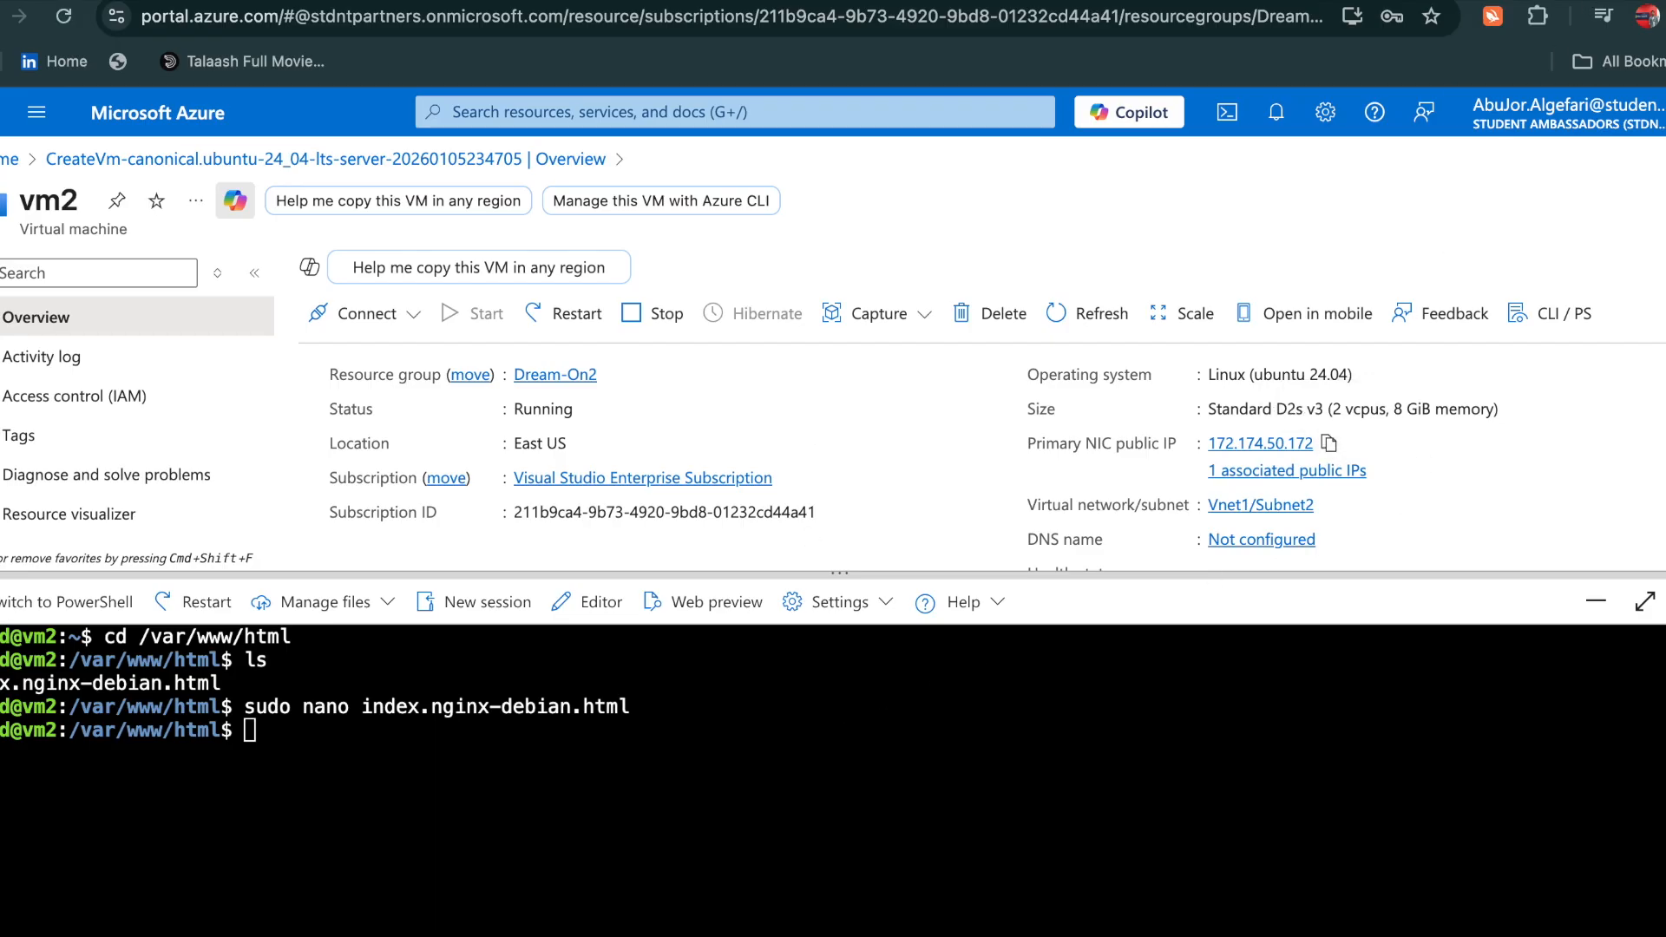
key("super+t")
key("super+v")
key("Return")
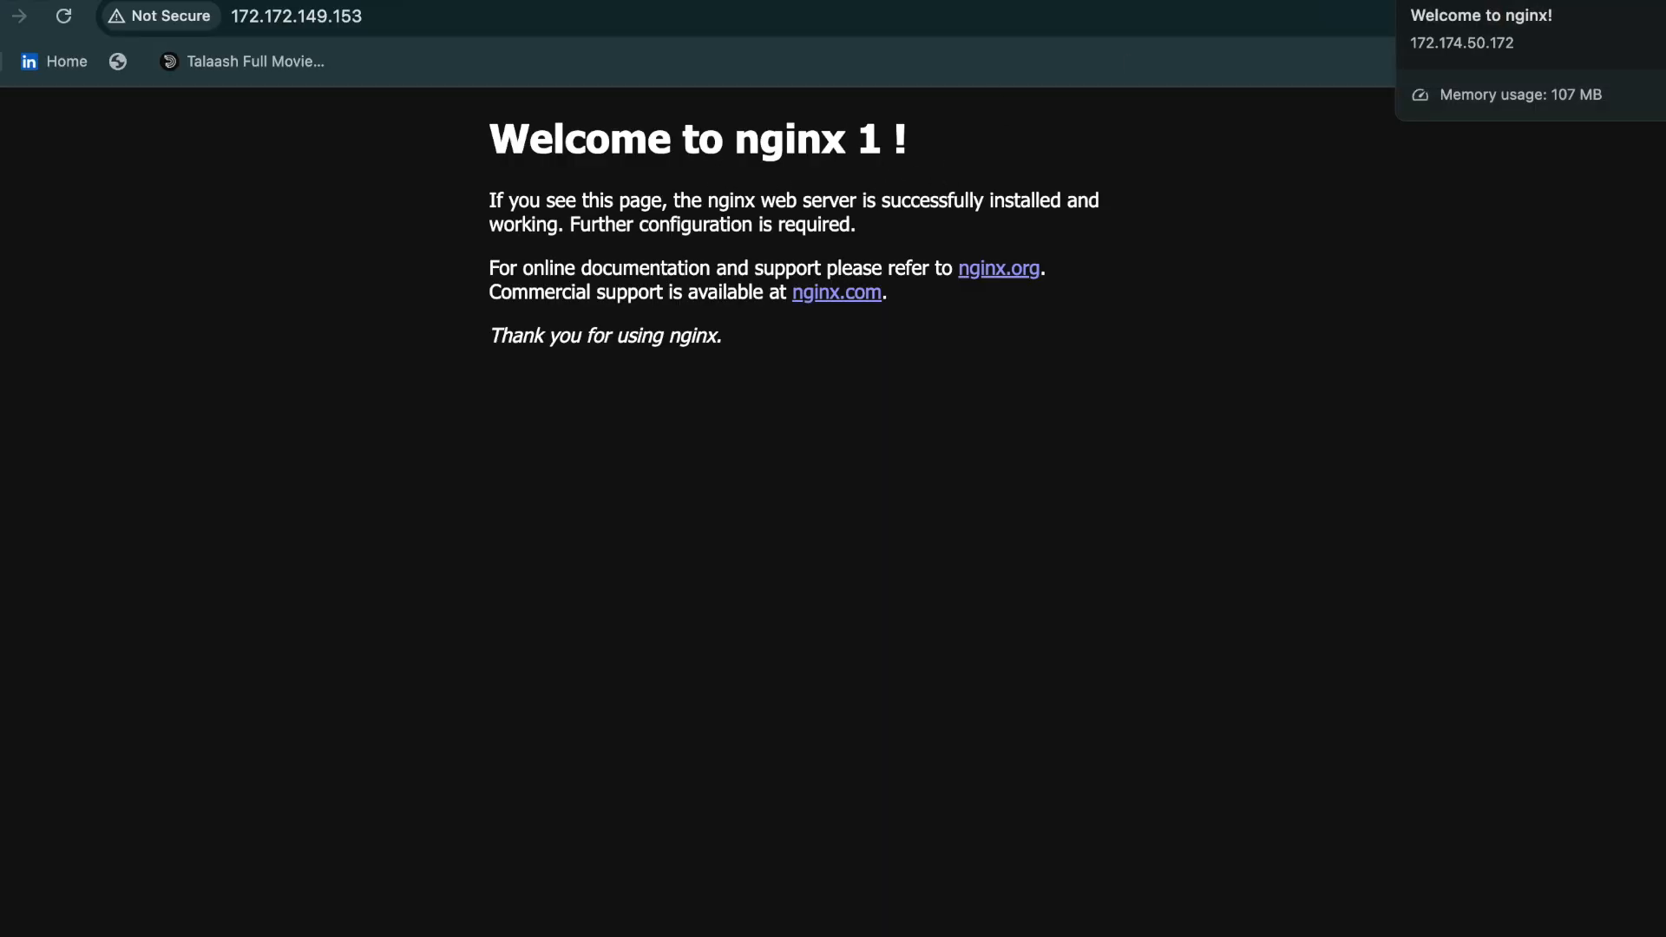
left_click(1475, 1)
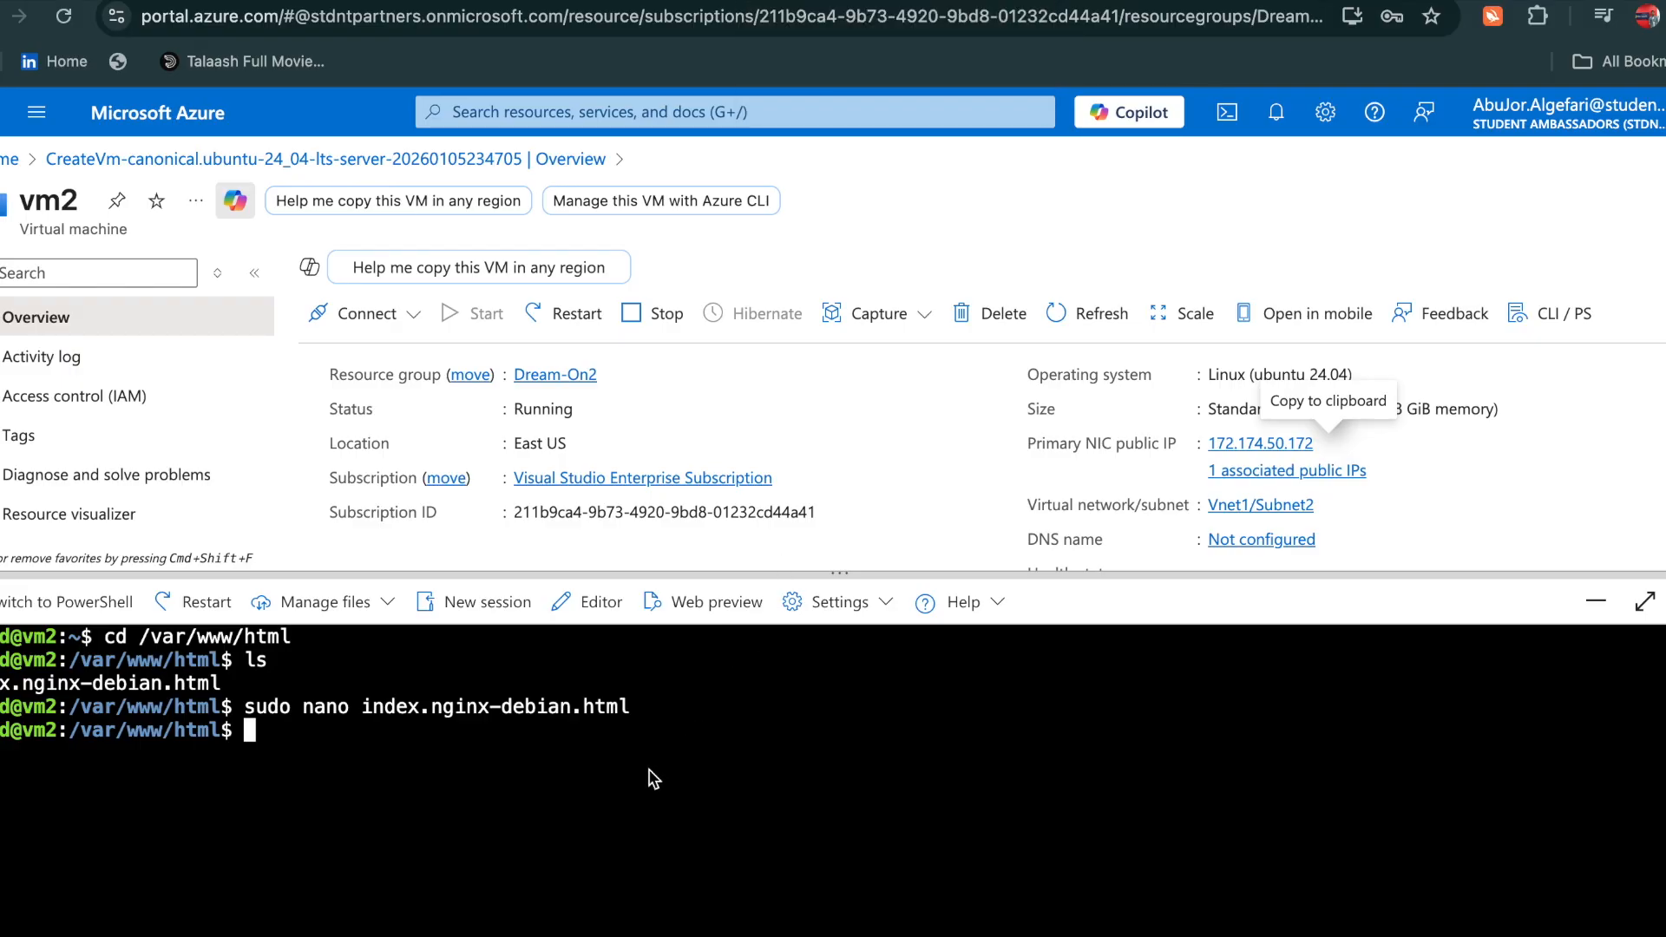
Reuse the previous sudo nano command on vm2 to reopen index.nginx-debian.html for editing
left_click_drag(646, 711, 245, 707)
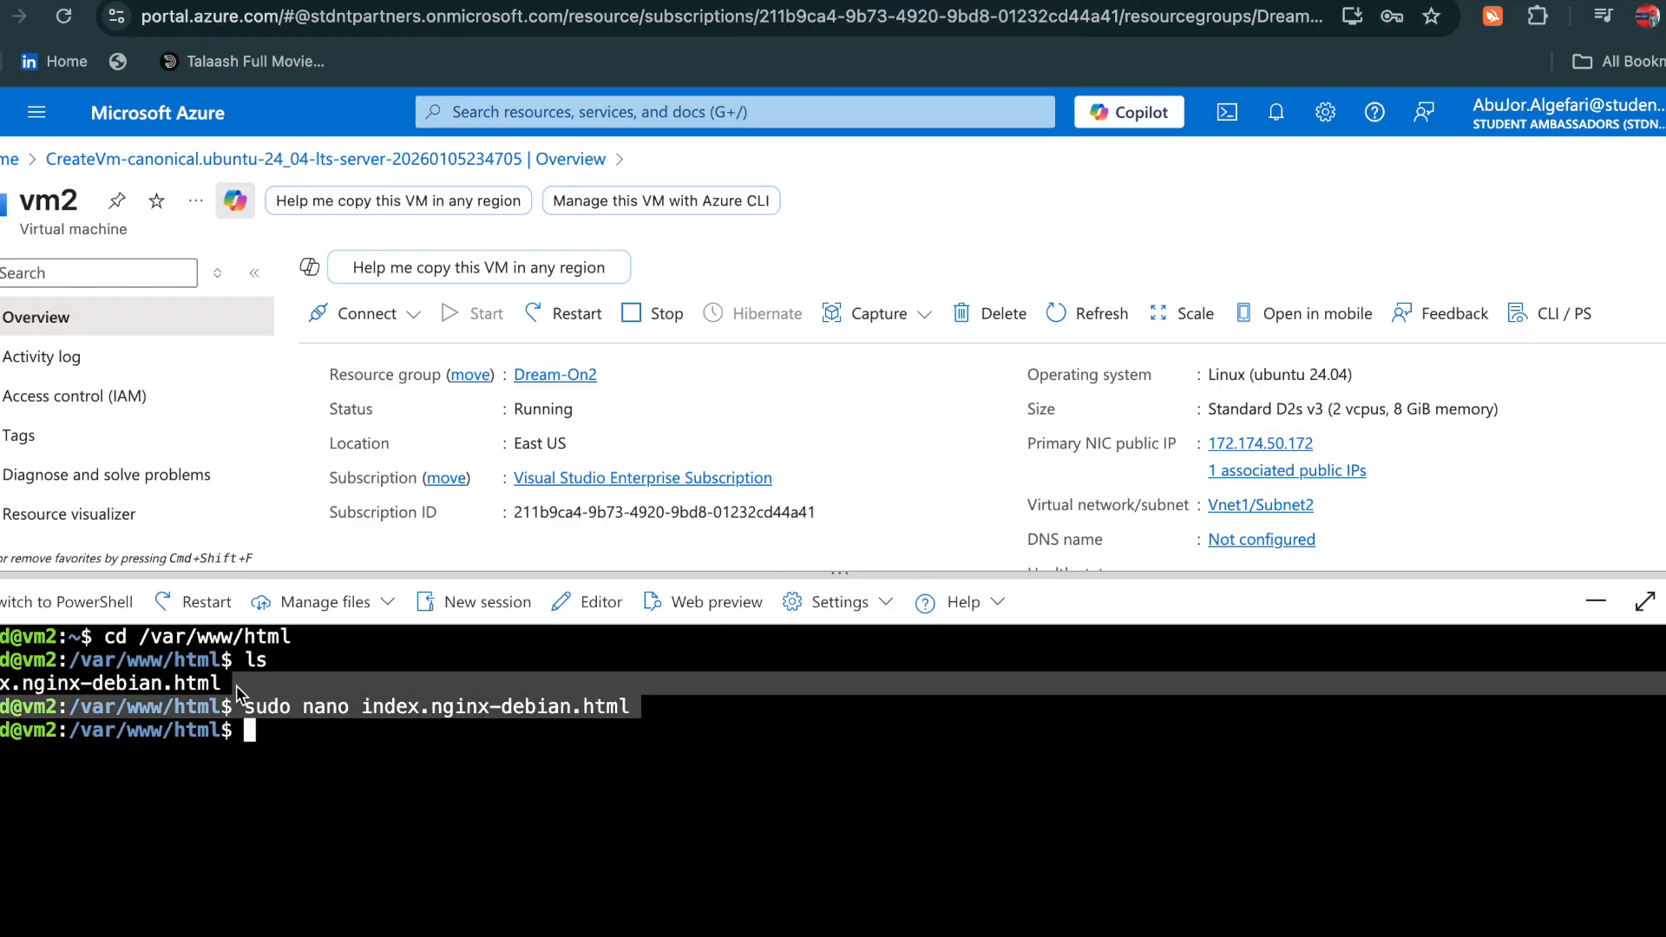
left_click(246, 707)
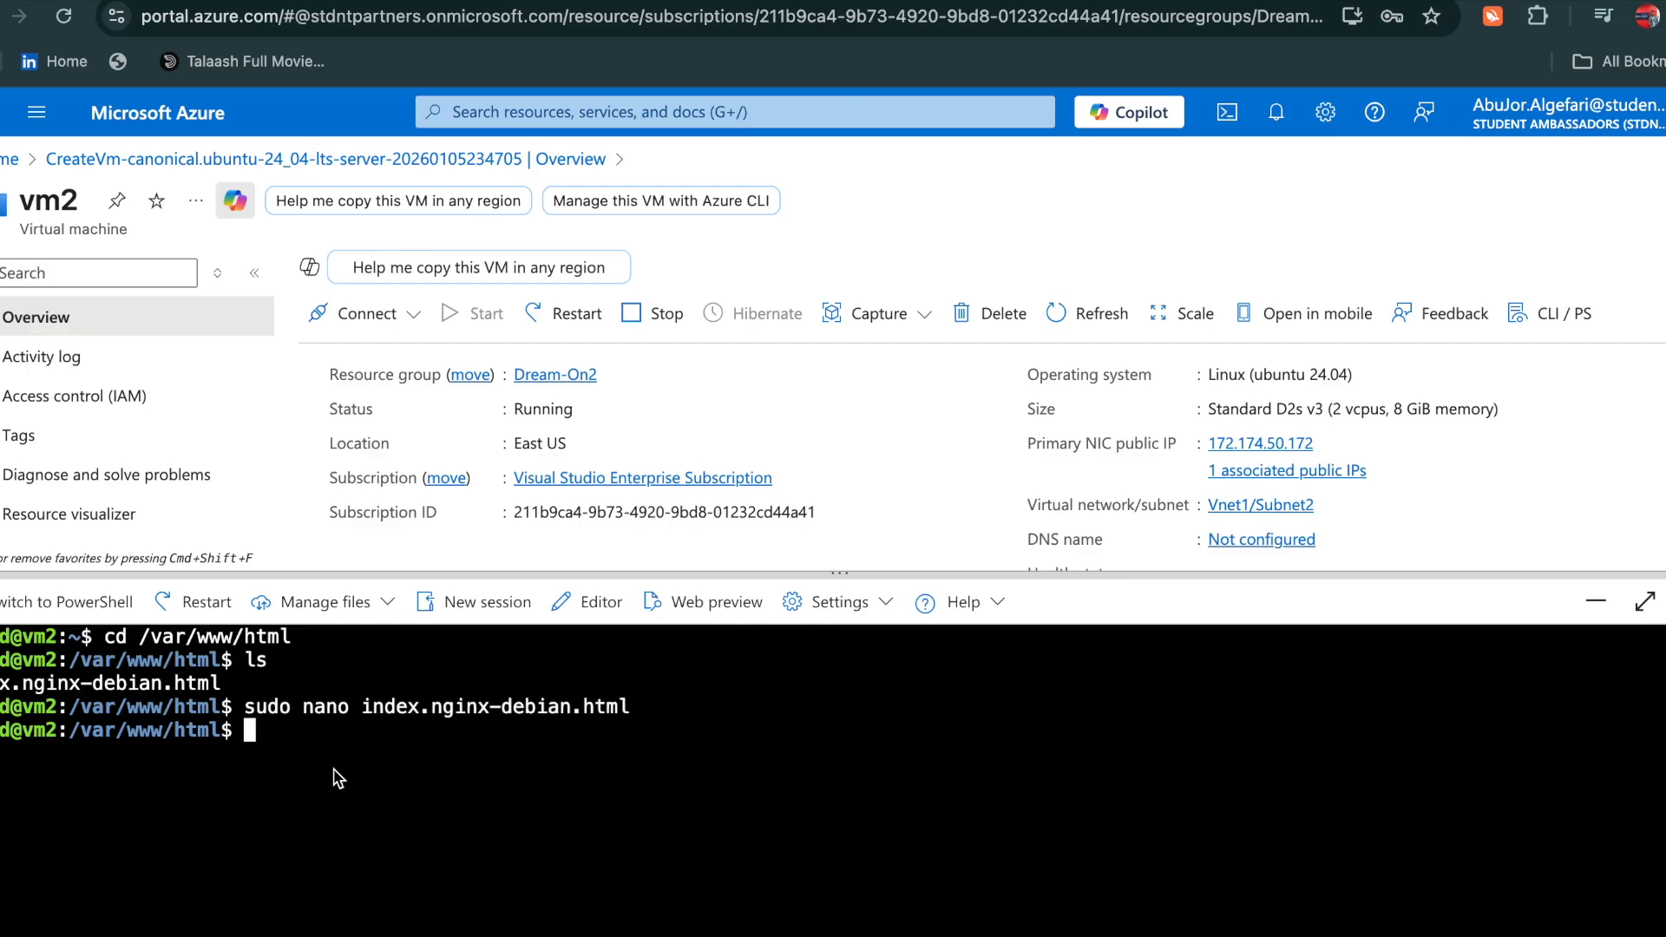
key("super+v")
key("Return")
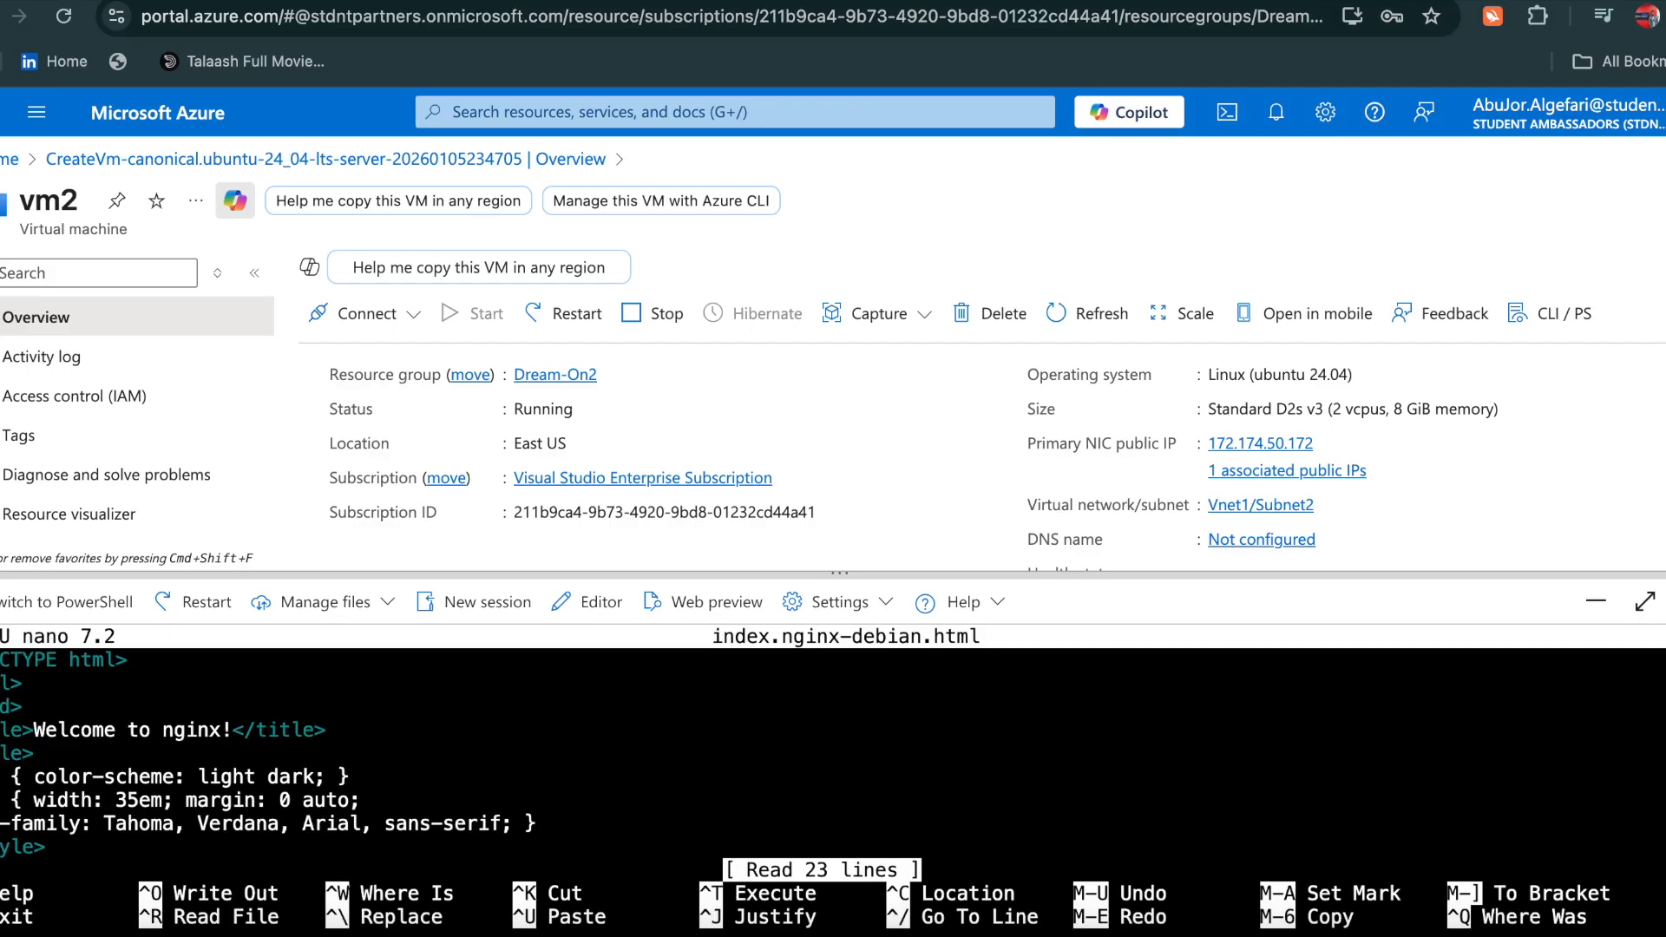
Correct the h1 heading to "Welcome to nginx 2 !", save index.nginx-debian.html under the same name and exit nano
key("Down")
key("Down")
key("Down")
key("Right")
key("Right")
key("Right")
key("Right")
key("Right")
key("Right")
key("Right")
key("Right")
key("Right")
key("Right")
key("Right")
key("Right")
key("Right")
key("Right")
key("Right")
key("Right")
key("Right")
key("Right")
key("Right")
key("Right")
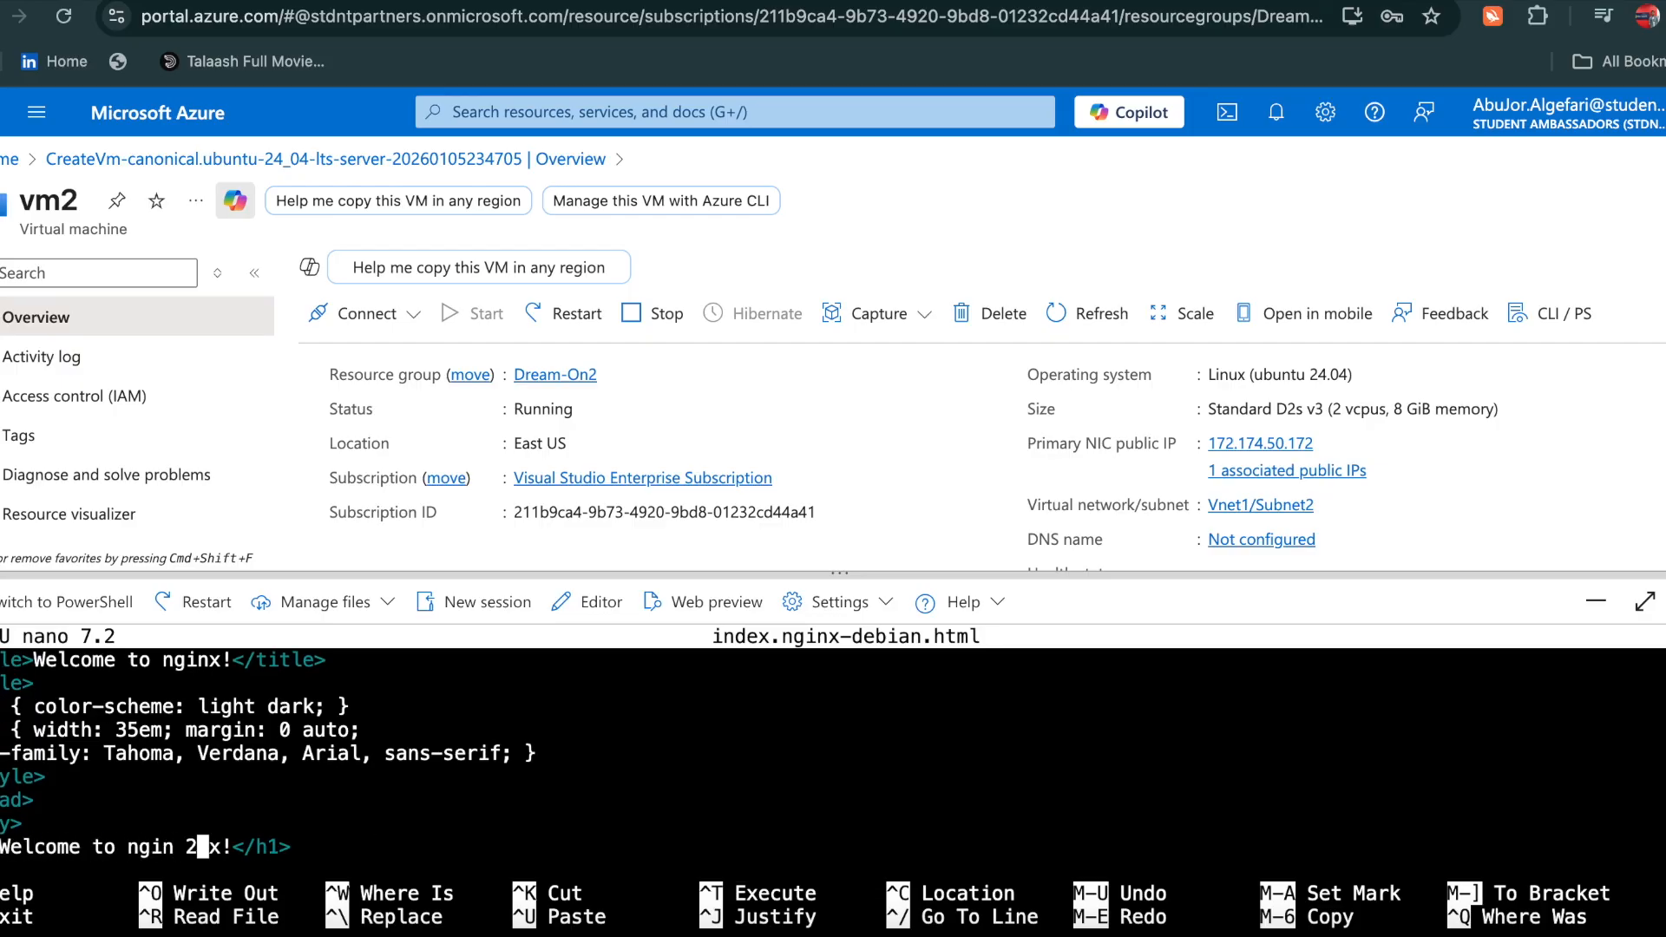
key("Right")
key("BackSpace")
key("BackSpace")
key("BackSpace")
key("Right")
type("2")
key("ctrl+o")
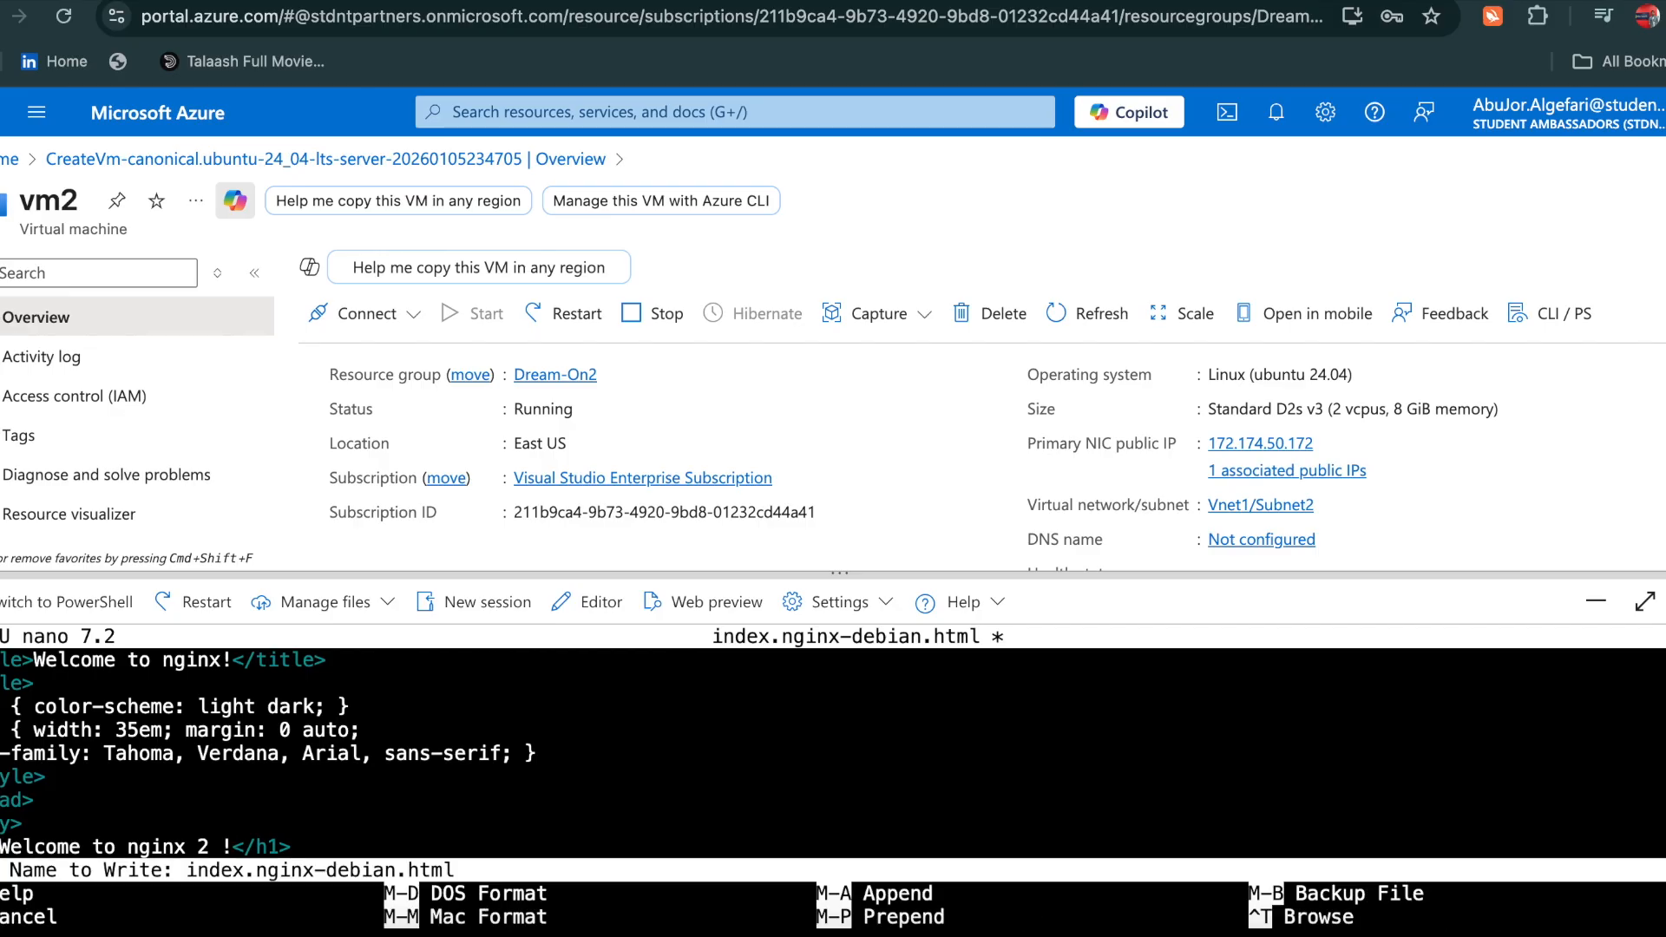
key("Return")
key("ctrl+x")
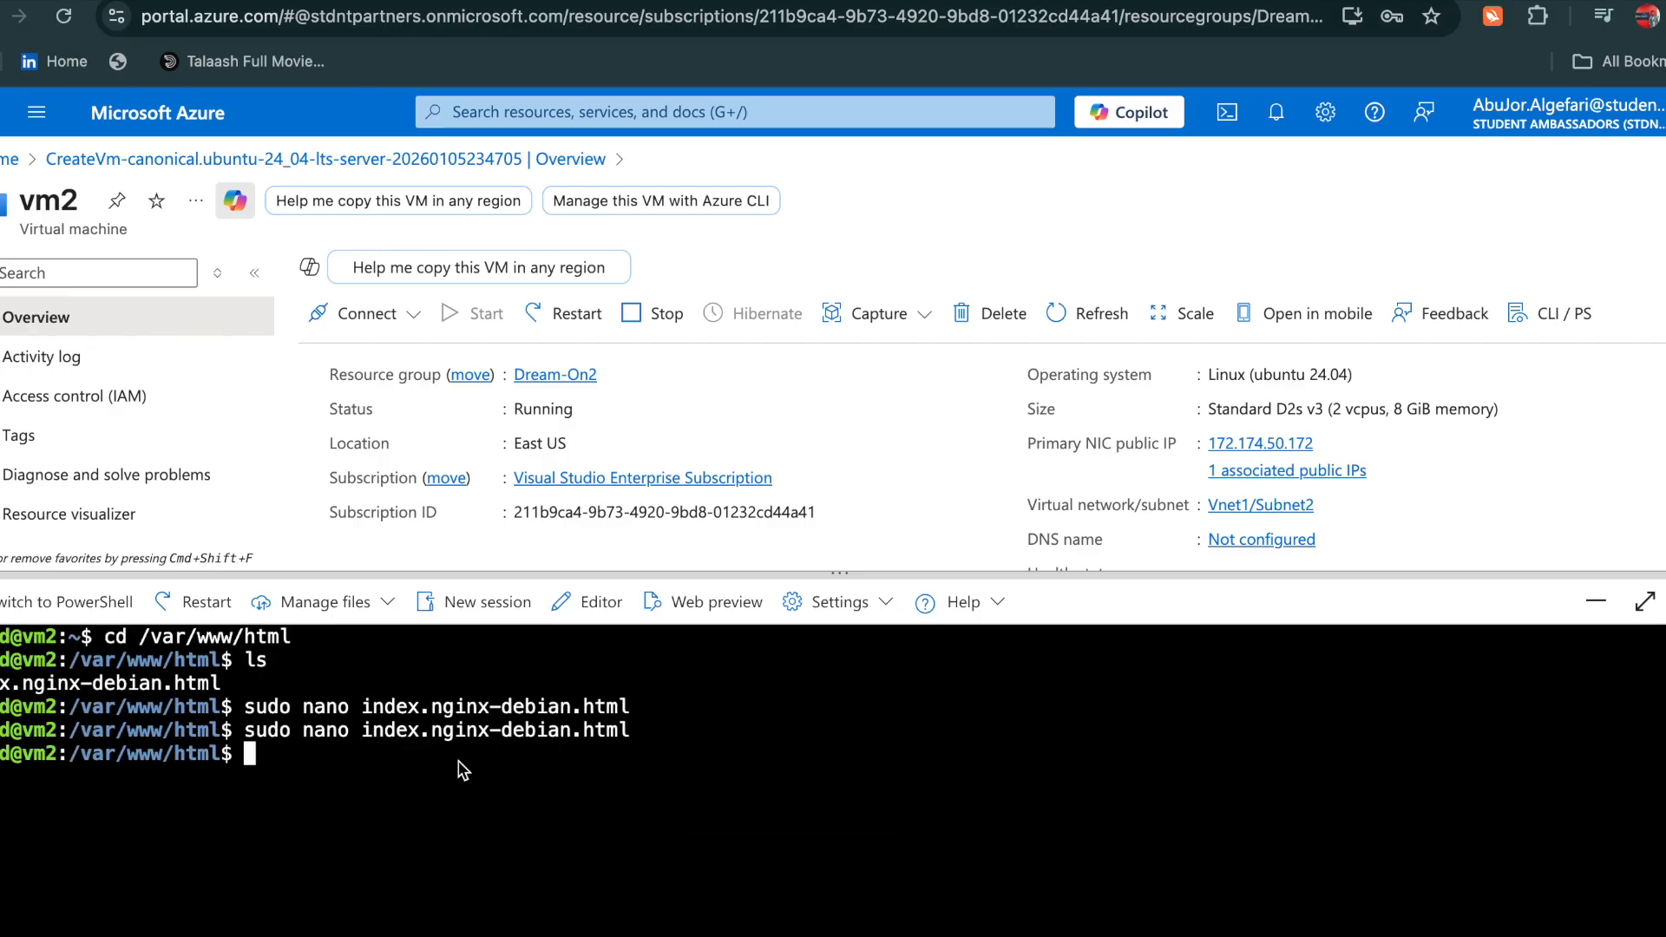
Reload vm2's nginx welcome page to check its heading and compare it with vm1's page
left_click(1327, 443)
key("ctrl+Tab")
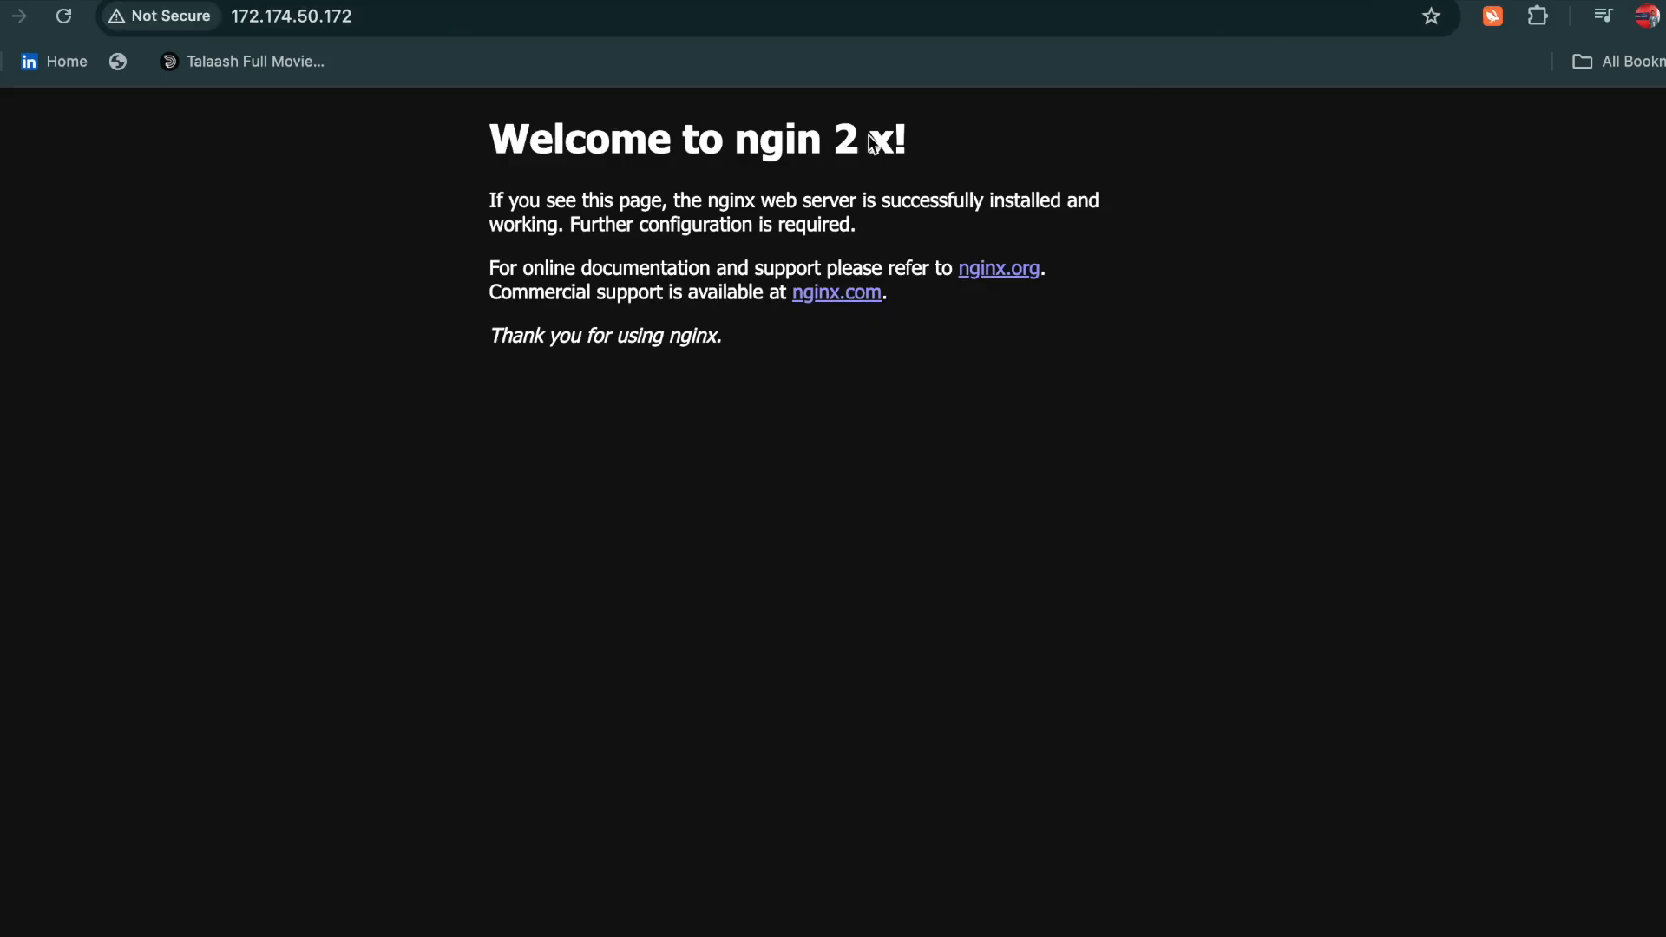
left_click(62, 23)
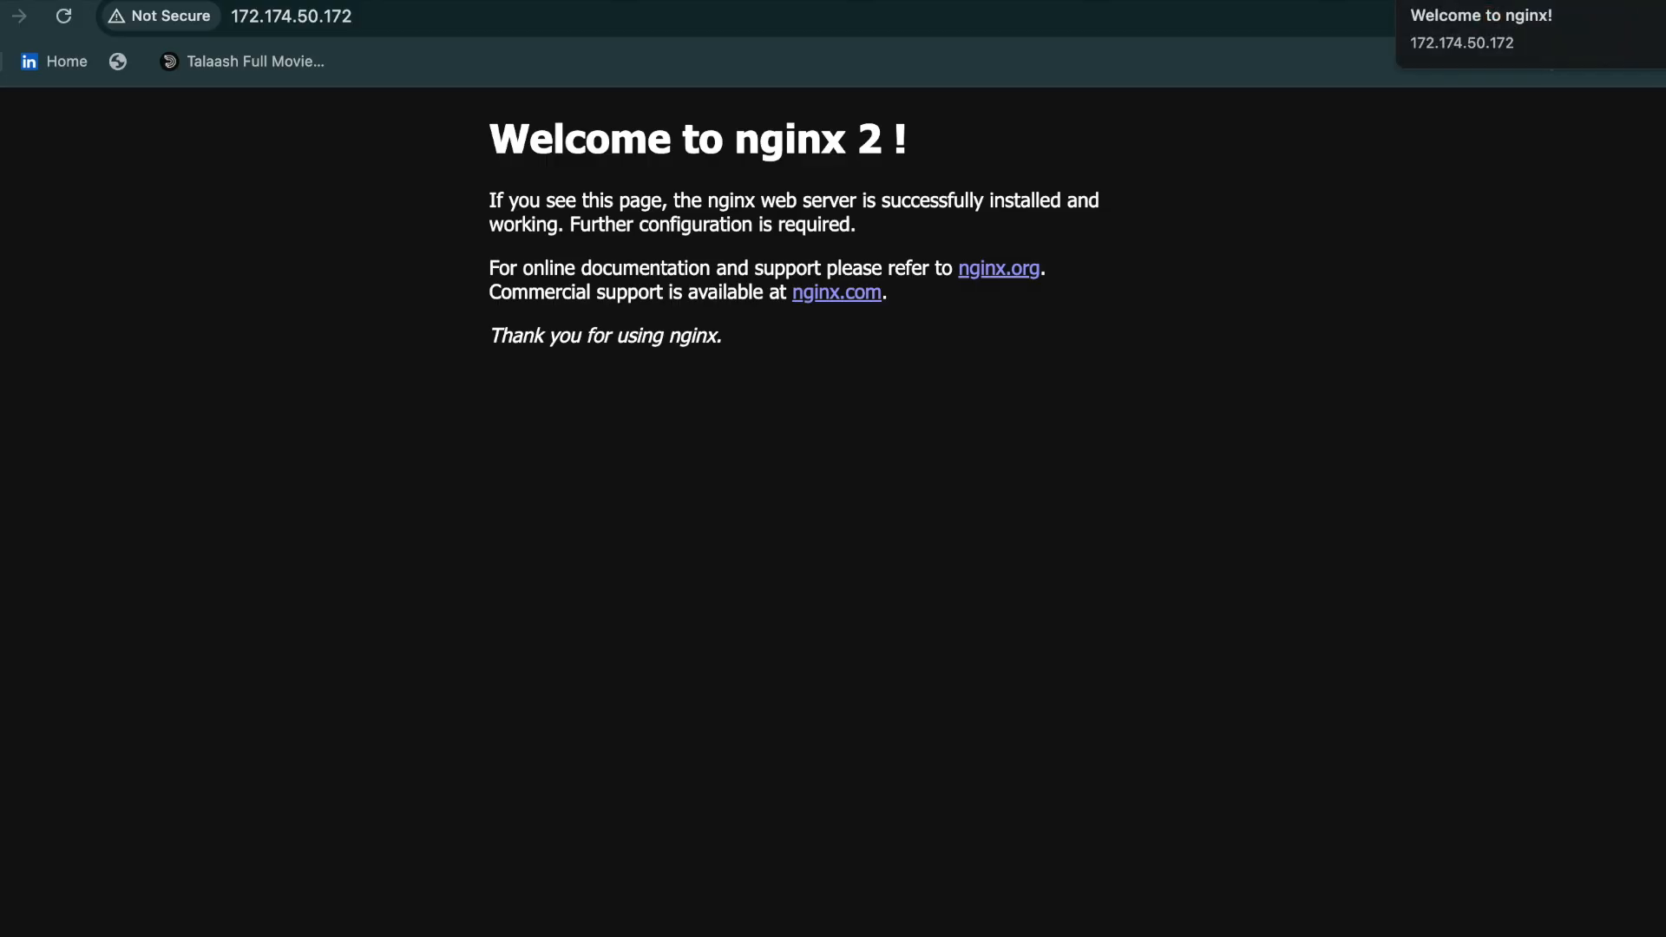
left_click(1358, 0)
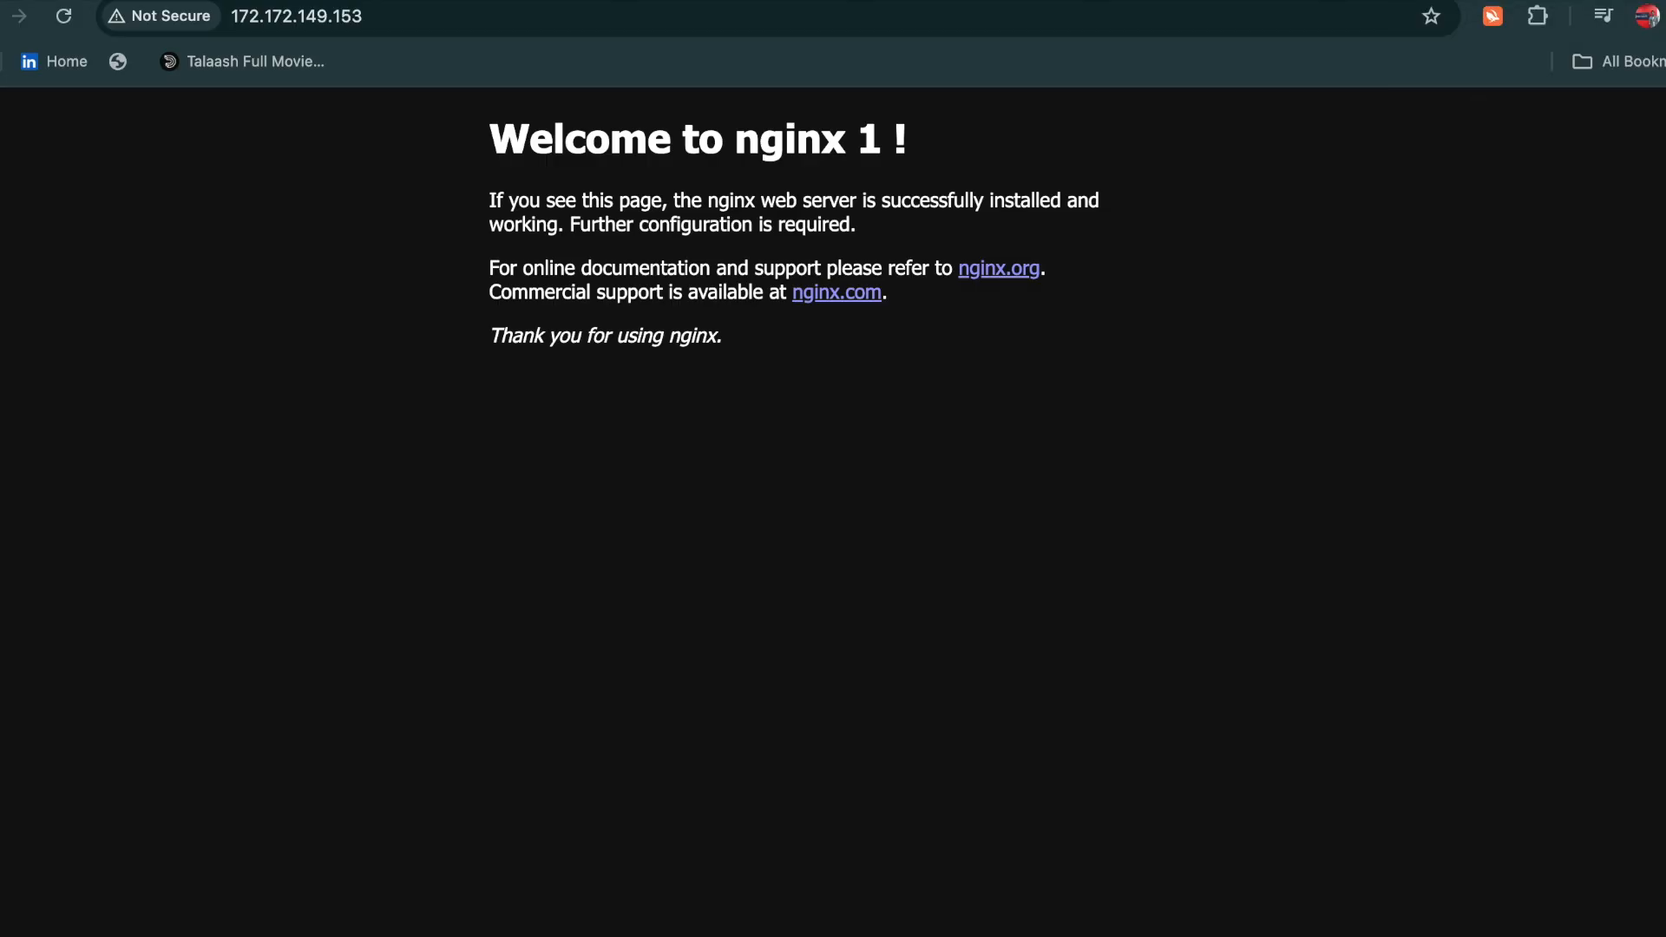
Find the Load balancers service in the Azure portal and start creating a Standard Load balancer
left_click(1169, 0)
left_click(980, 0)
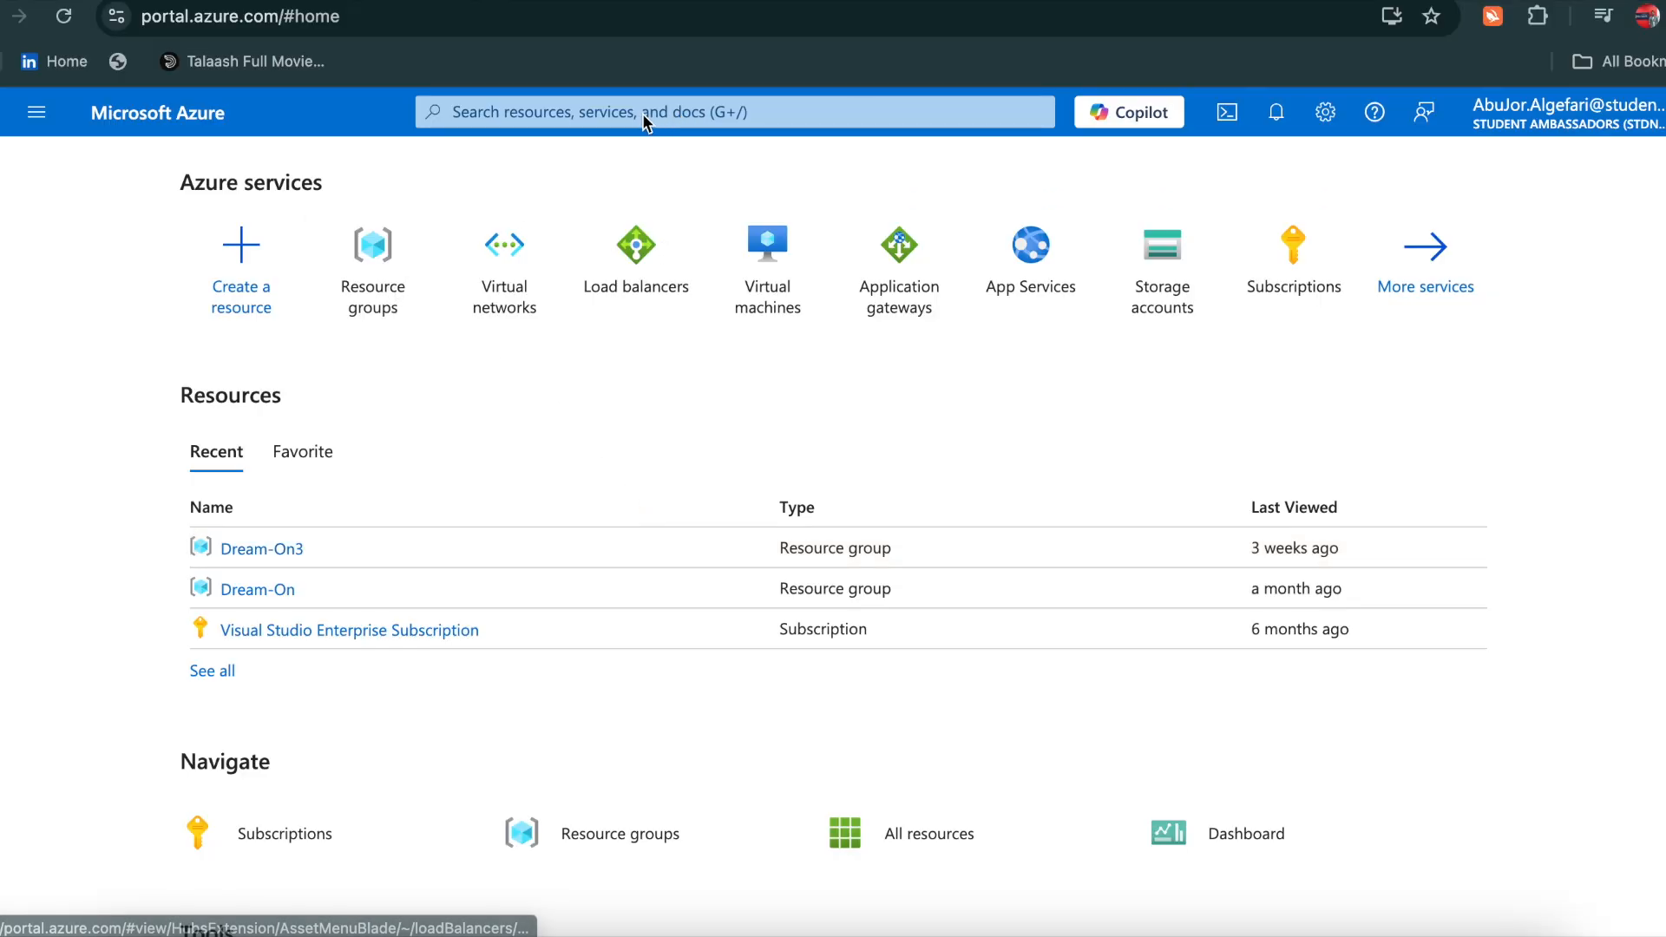
left_click(642, 112)
type("Load")
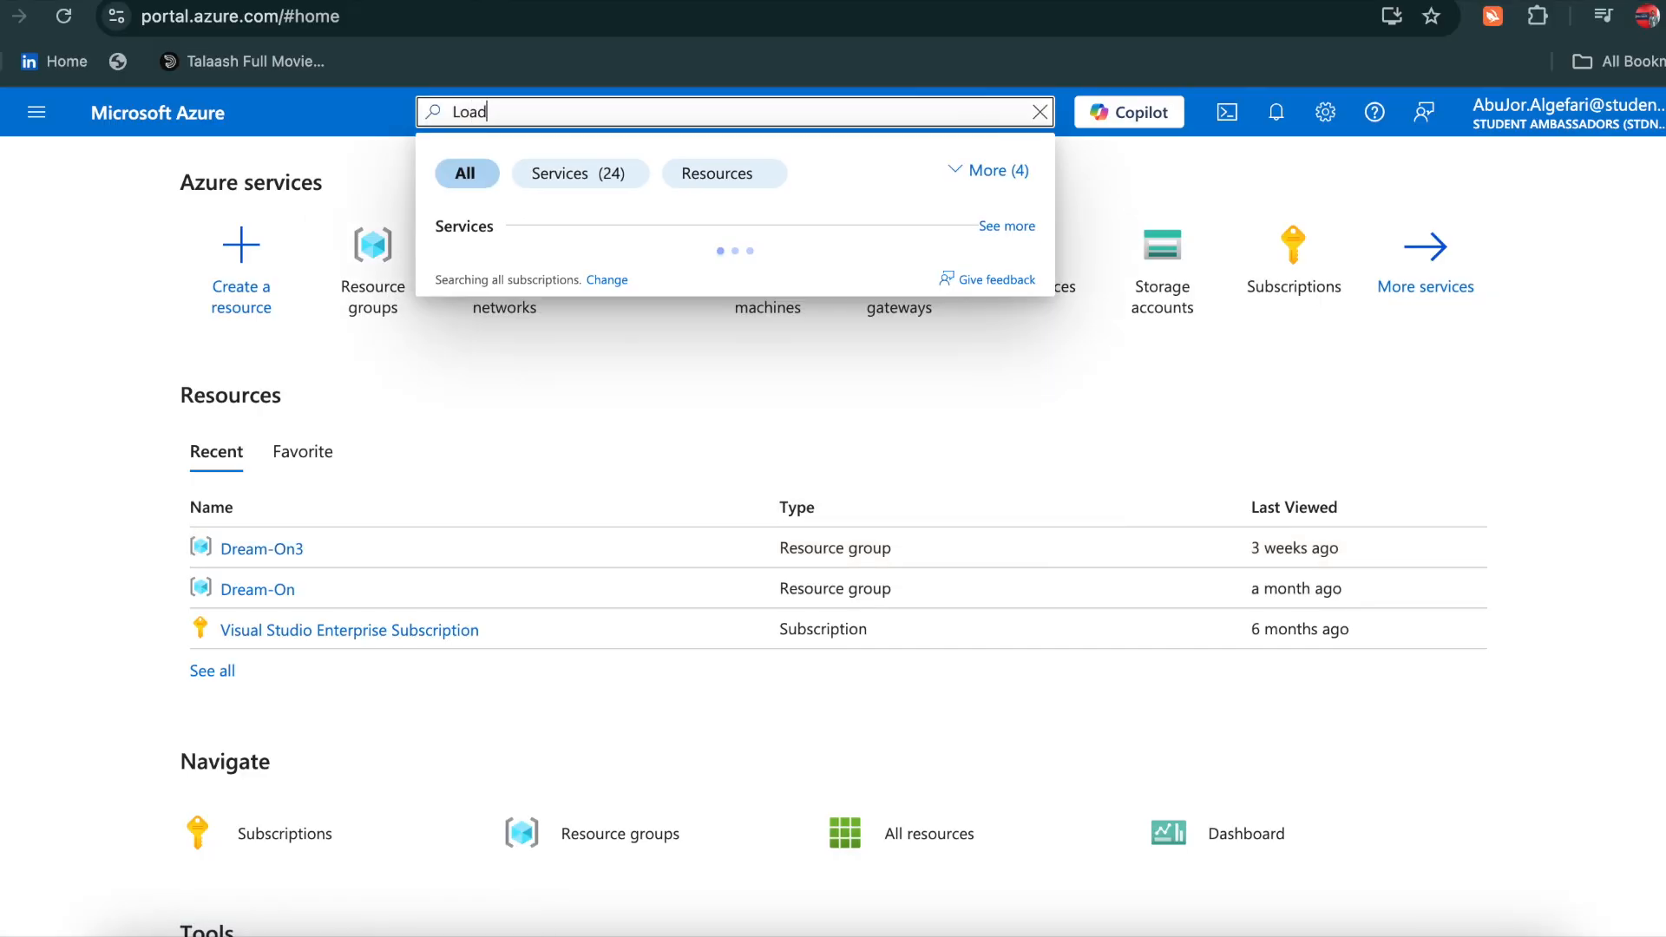
left_click(612, 274)
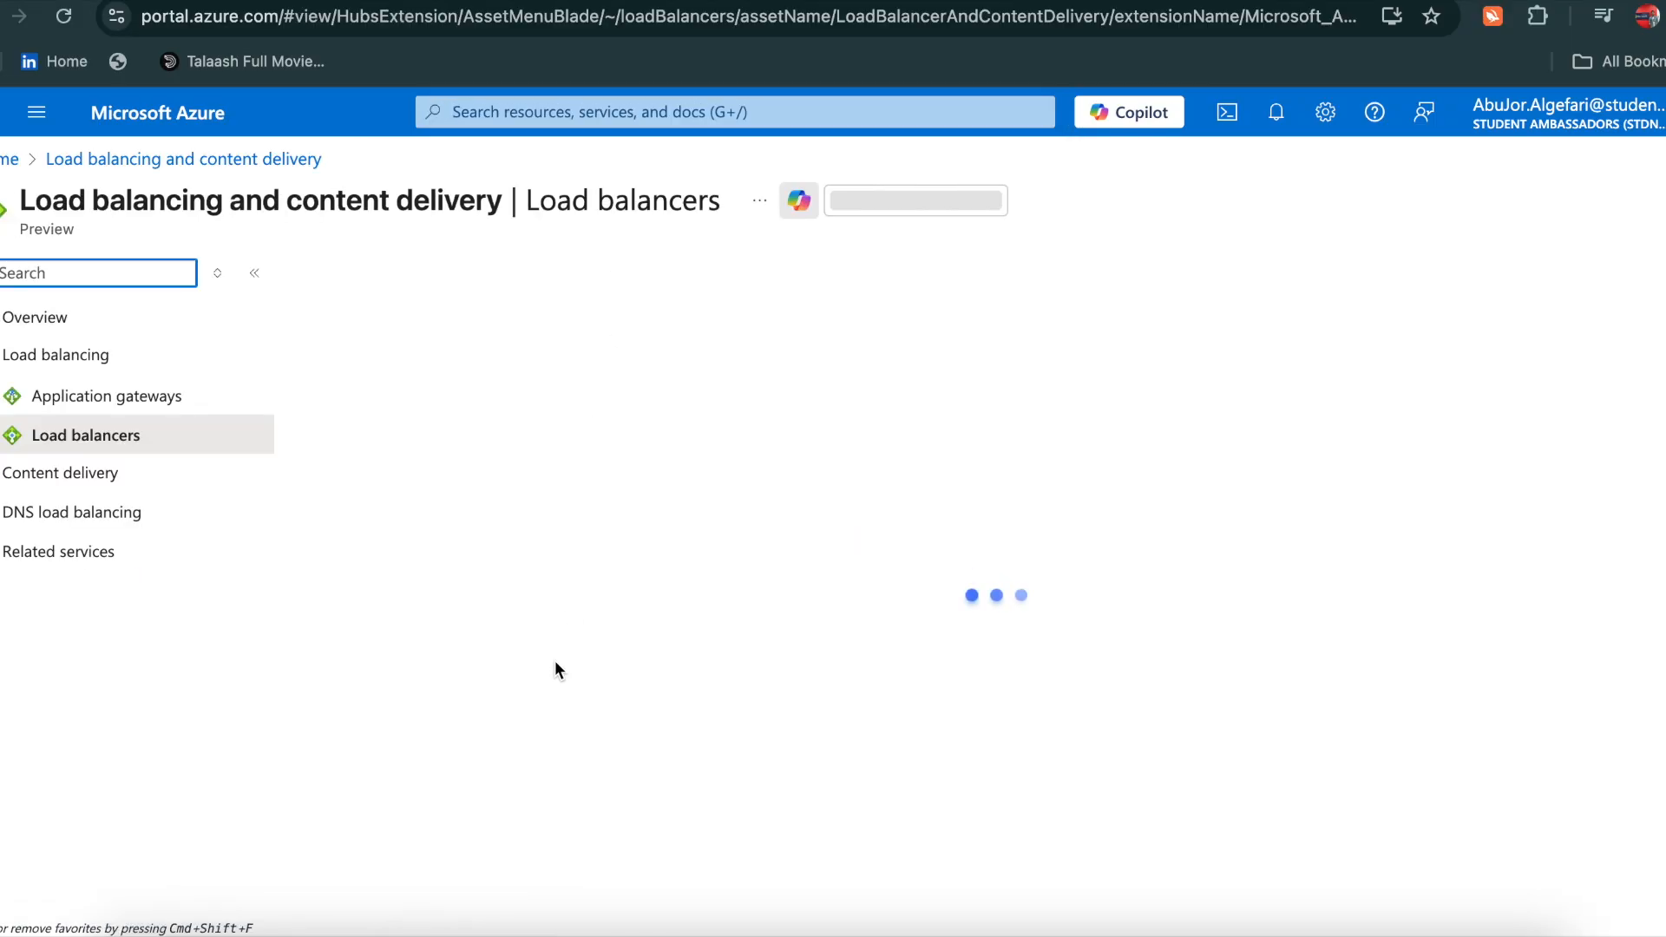
left_click(310, 302)
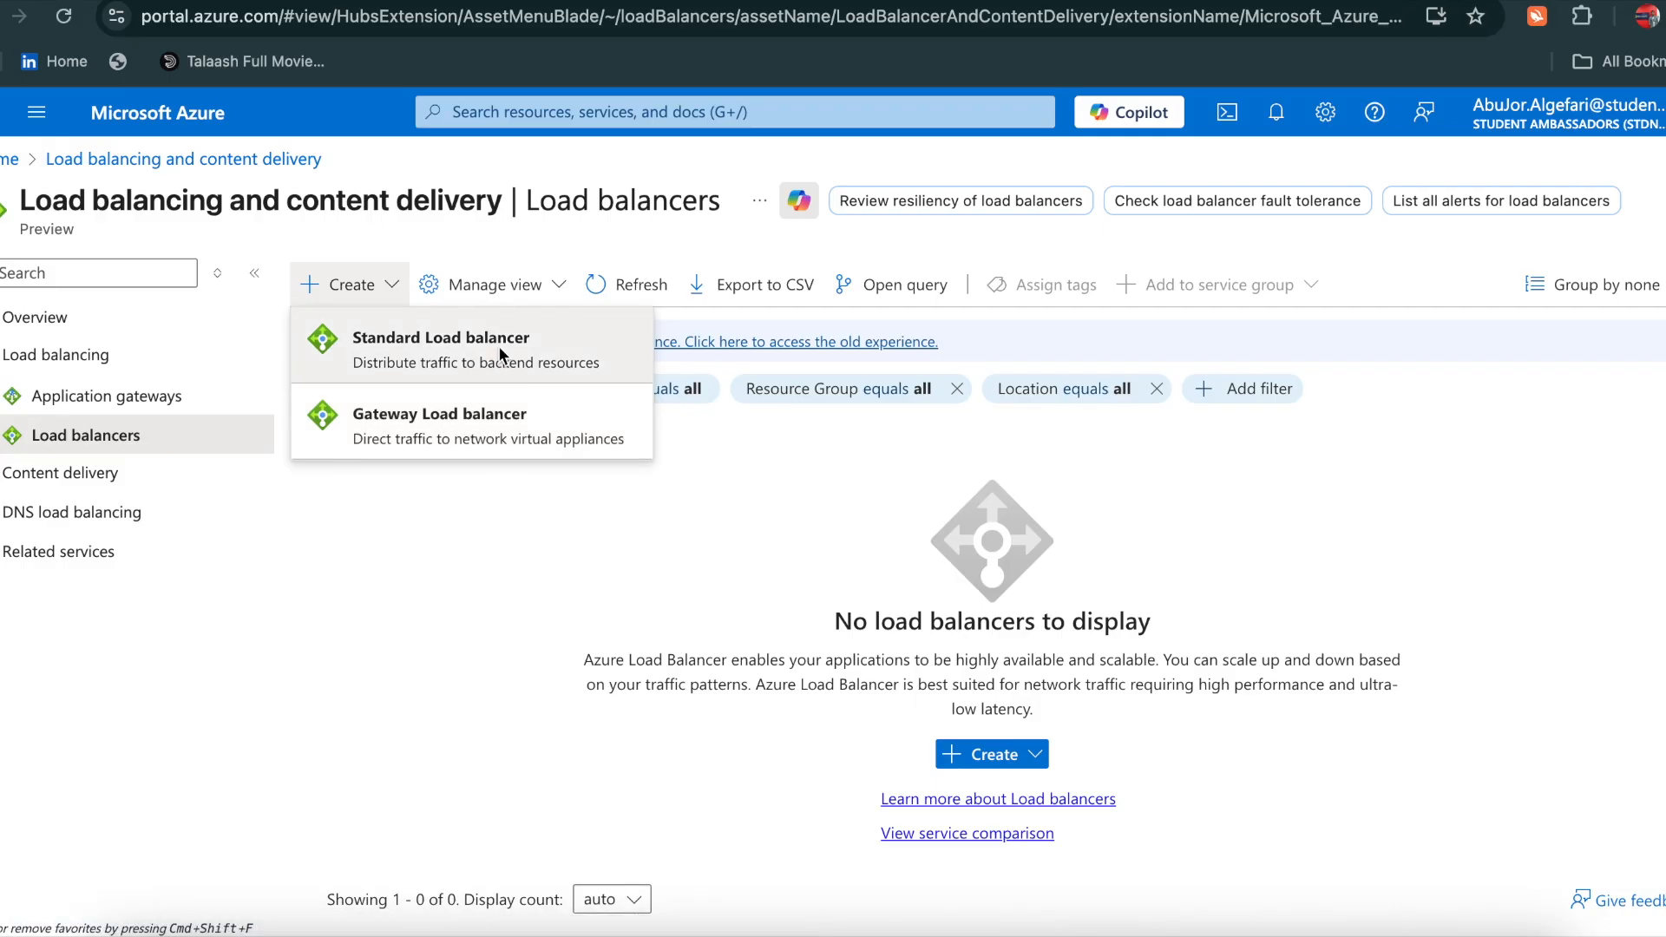
left_click(425, 356)
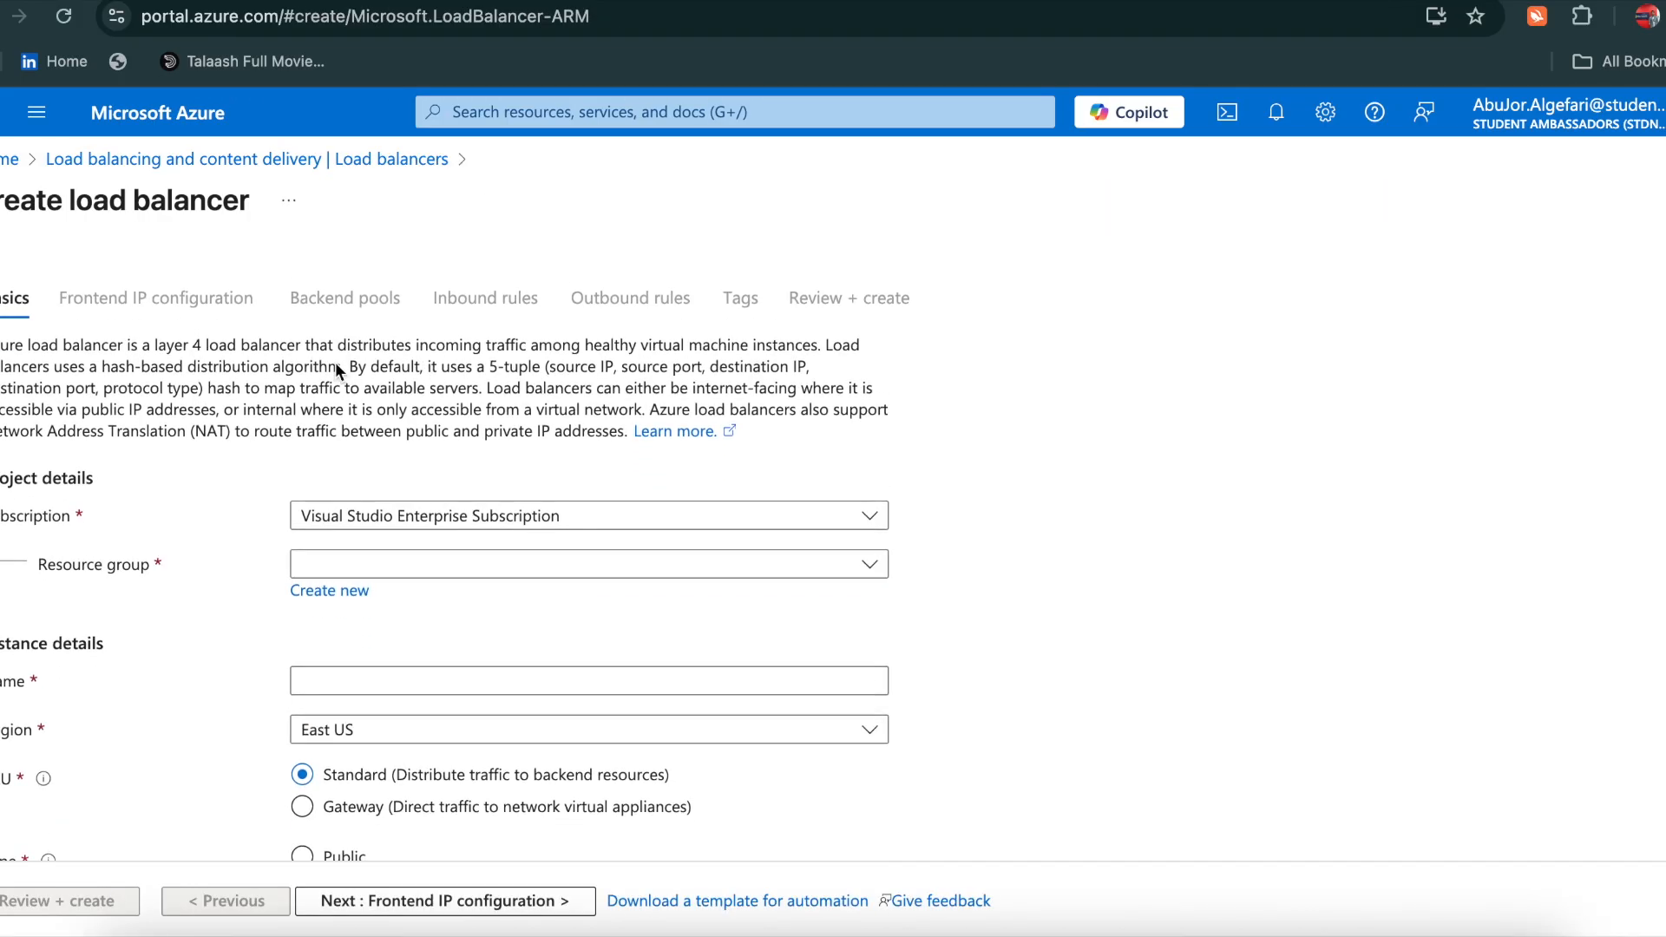
Fill in the load balancer basics with resource group Dream-On2, name LB-Demo and type Public
scroll(533, 492, "down", 1)
left_click(533, 461)
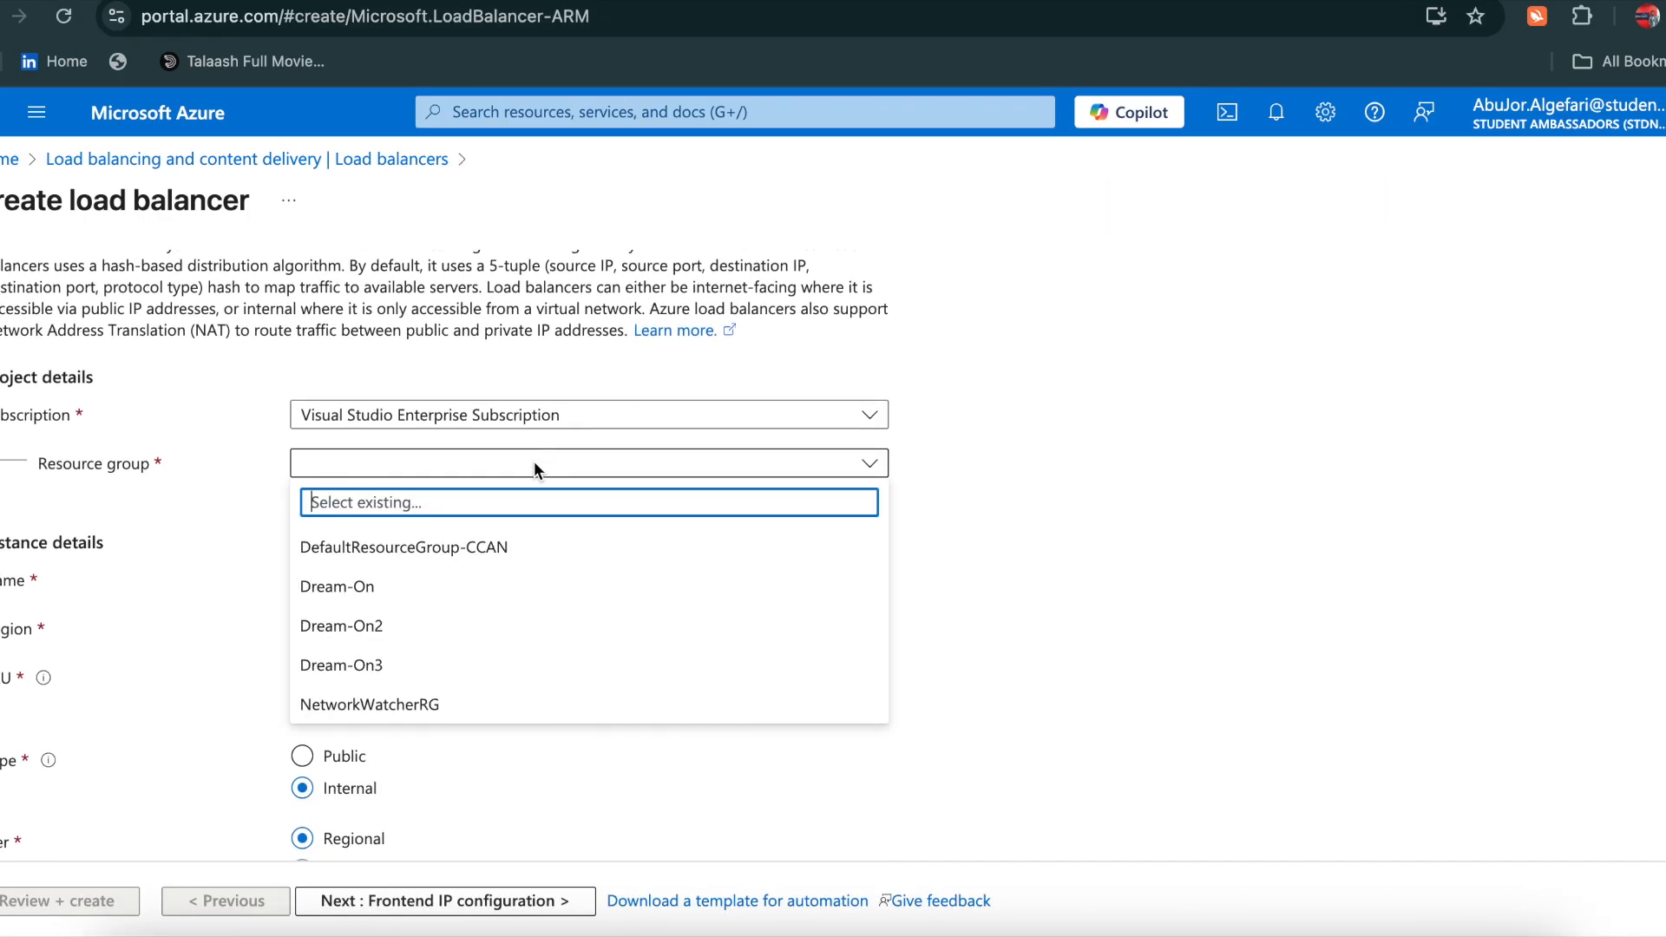
left_click(489, 624)
scroll(487, 628, "down", 1)
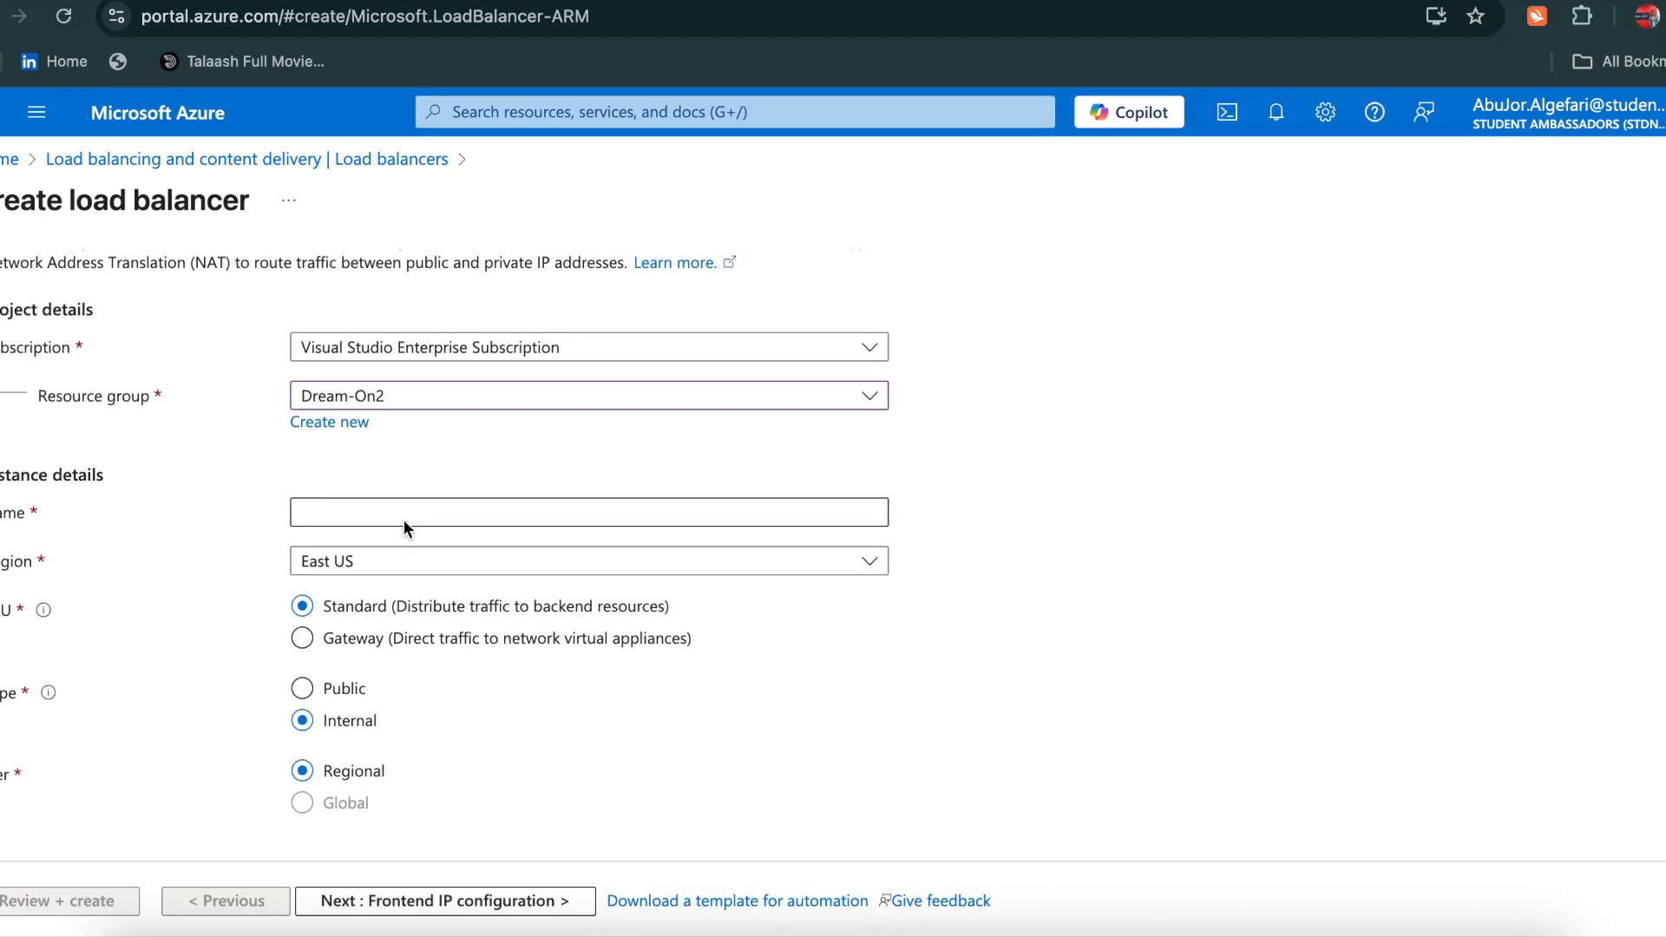
left_click(378, 513)
type("LB")
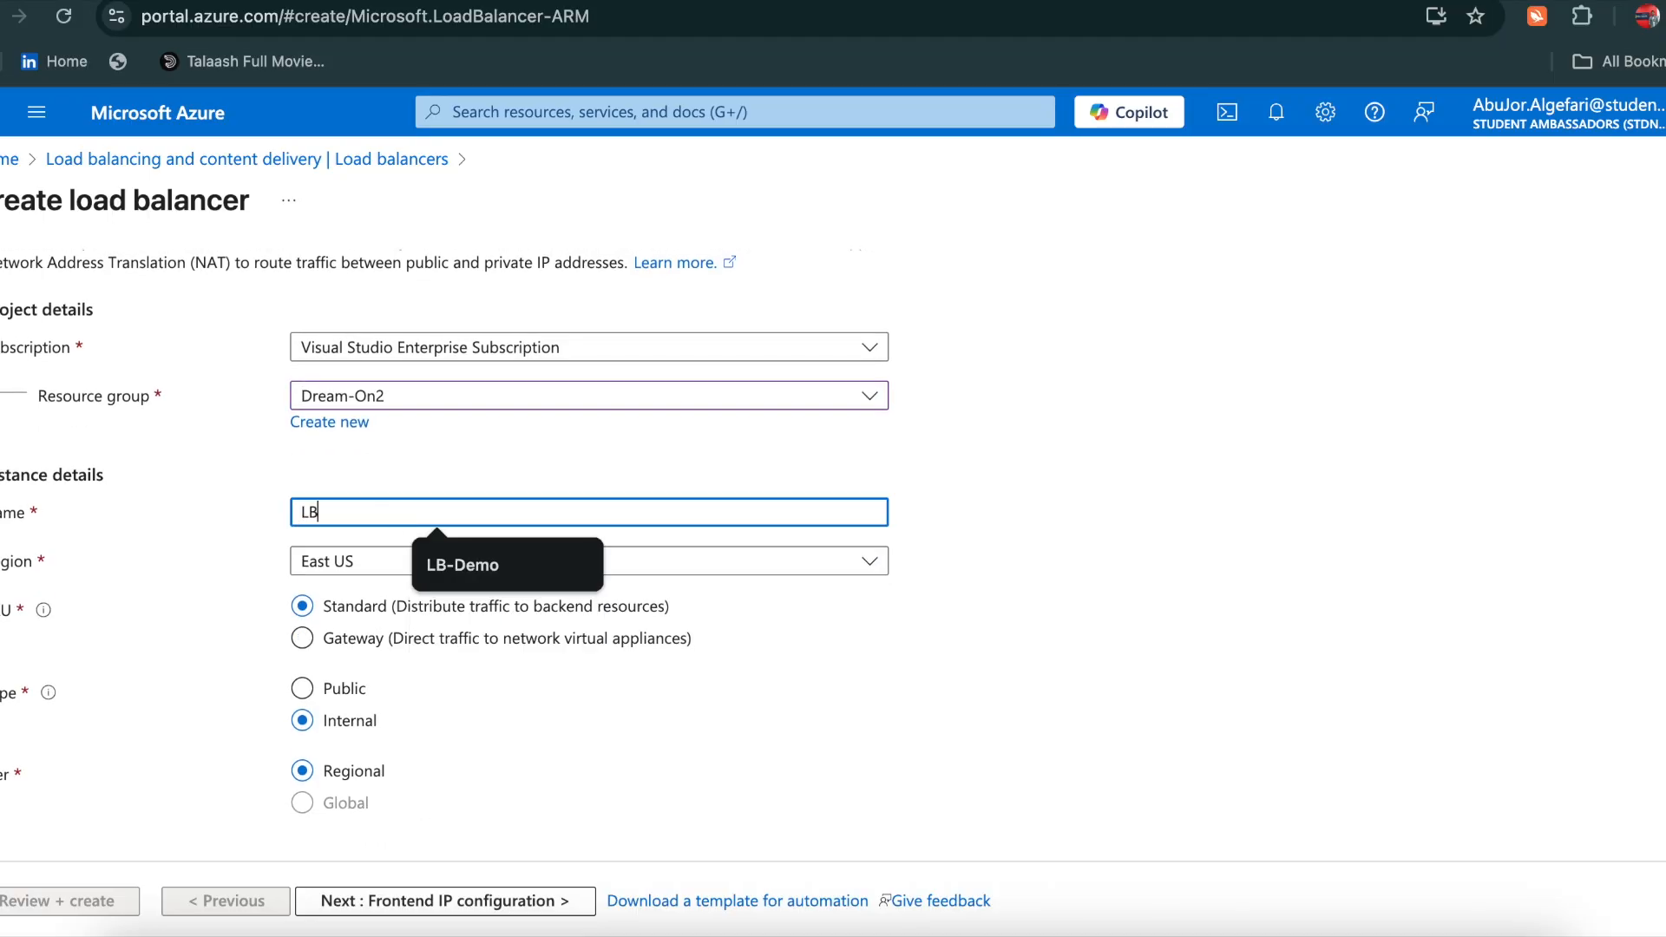
left_click(420, 562)
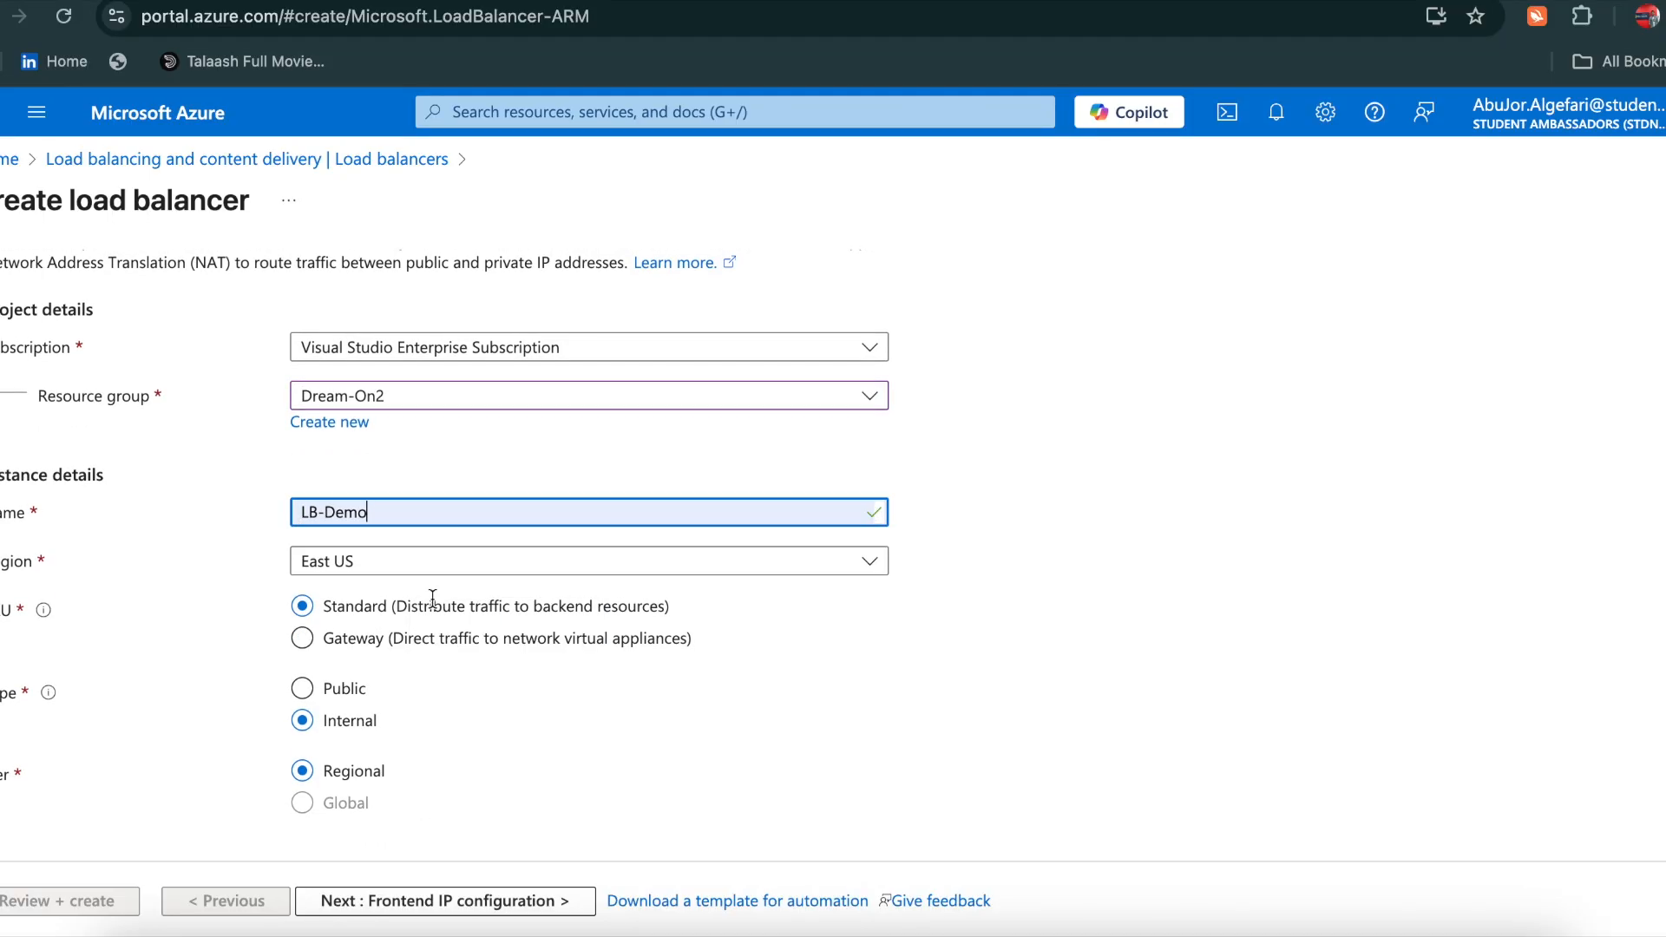
scroll(428, 646, "down", 1)
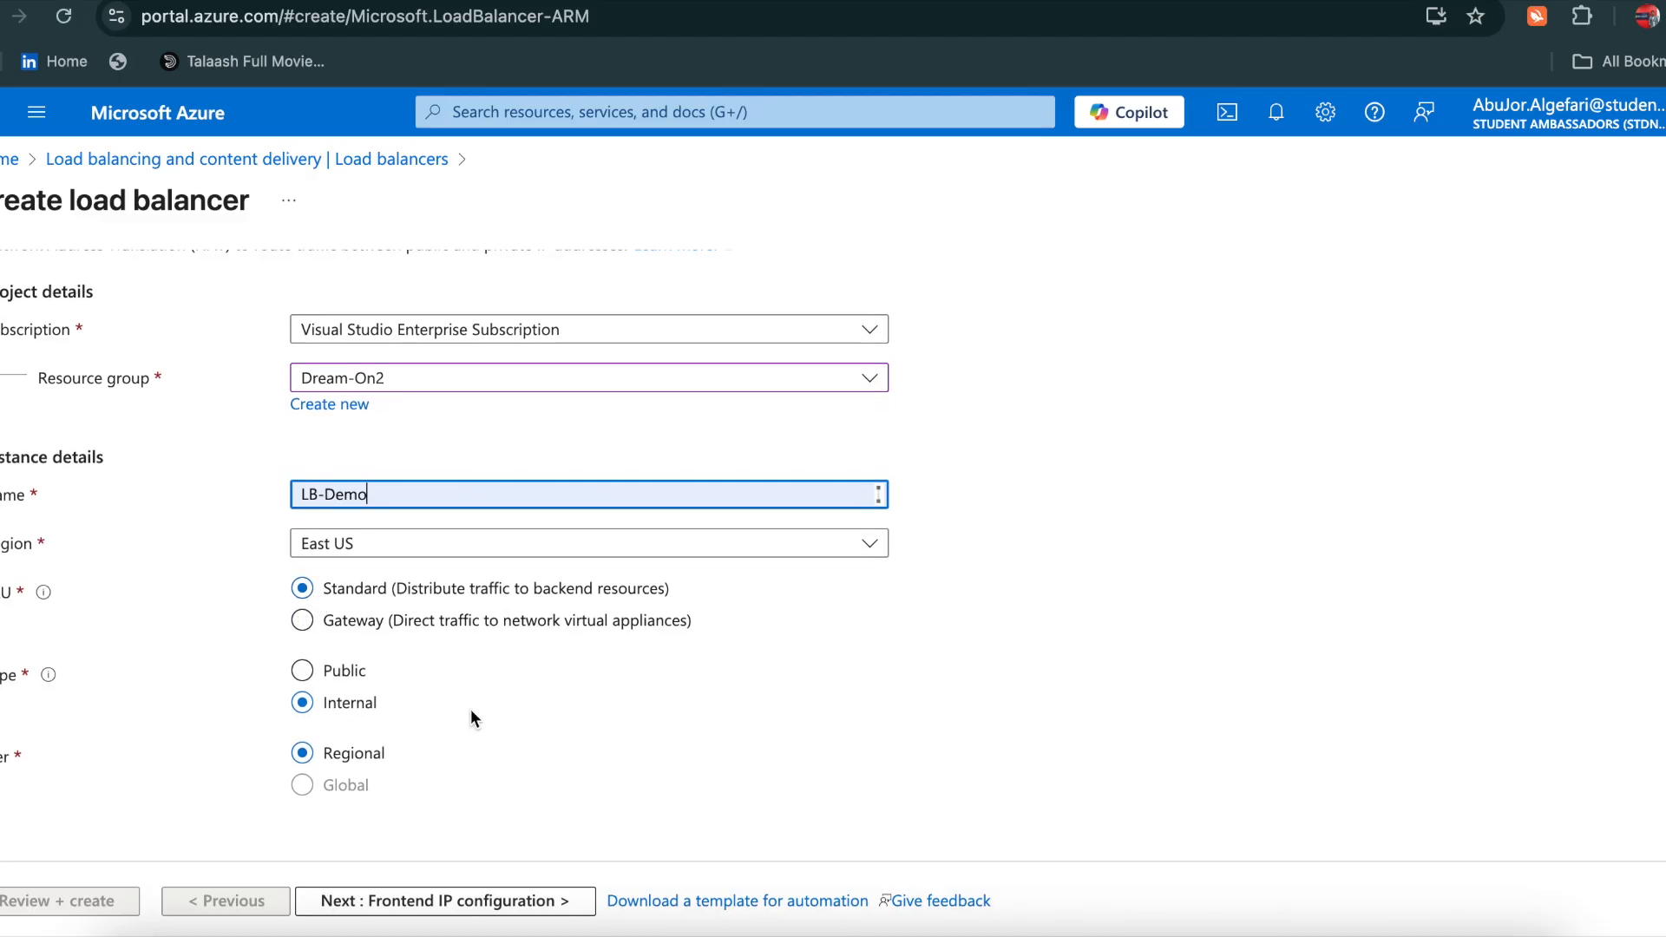
left_click(337, 673)
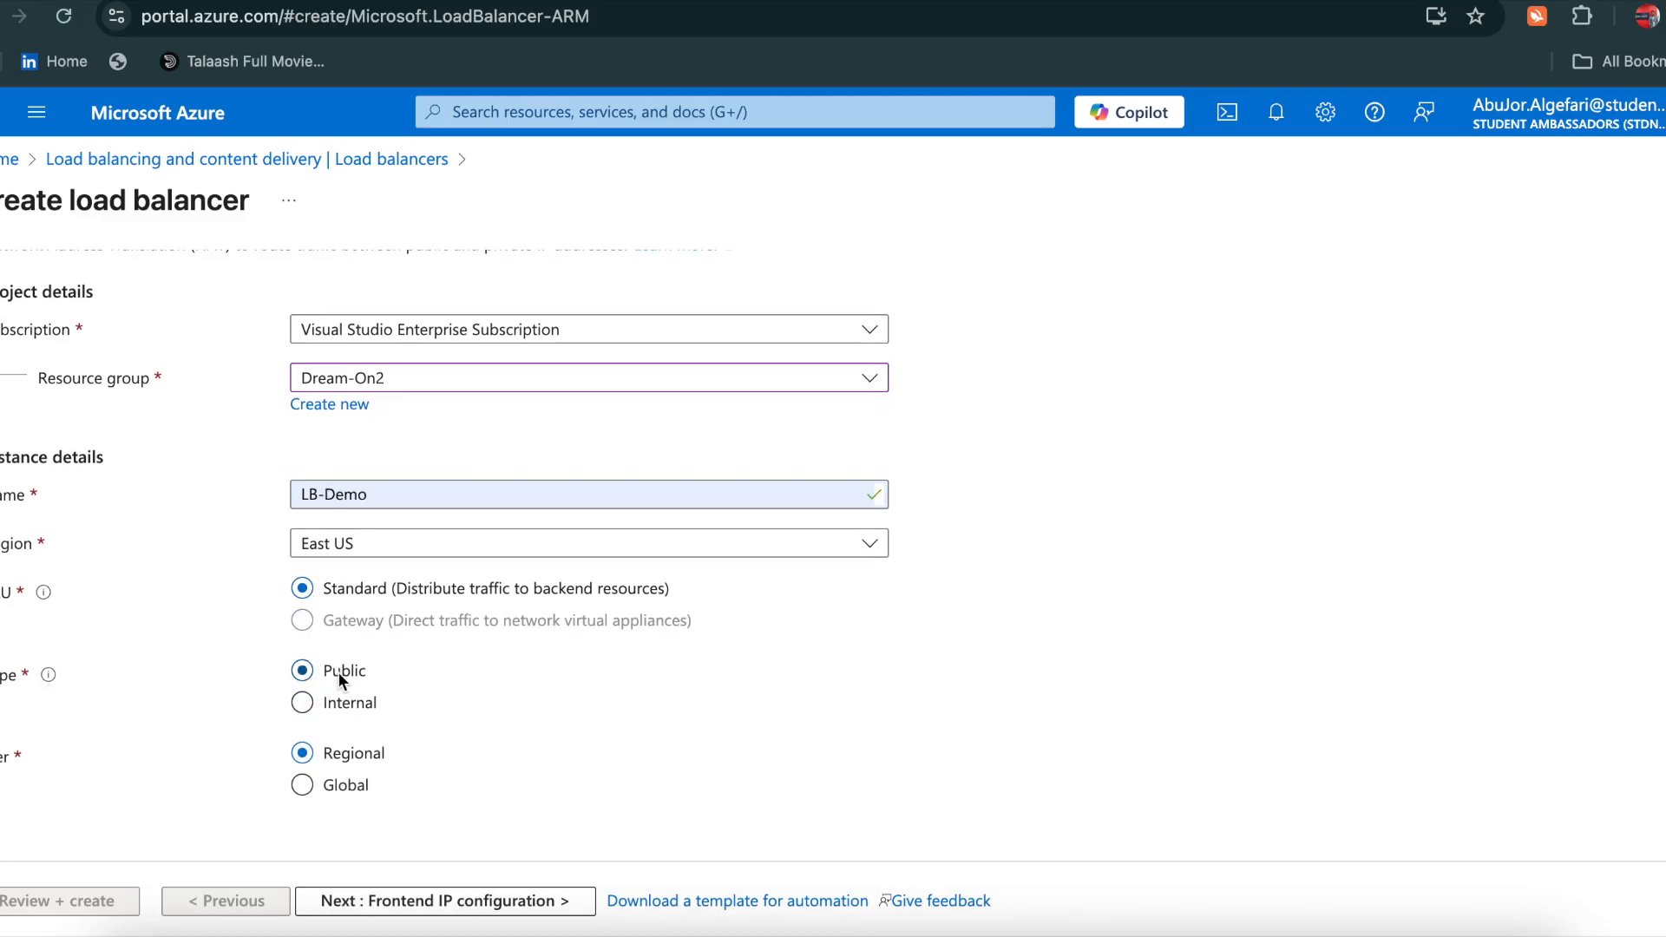
scroll(441, 704, "up", 3)
scroll(441, 704, "down", 3)
Continue to the frontend IP configuration and start a new one named F-Demo
left_click(425, 900)
scroll(502, 715, "up", 3)
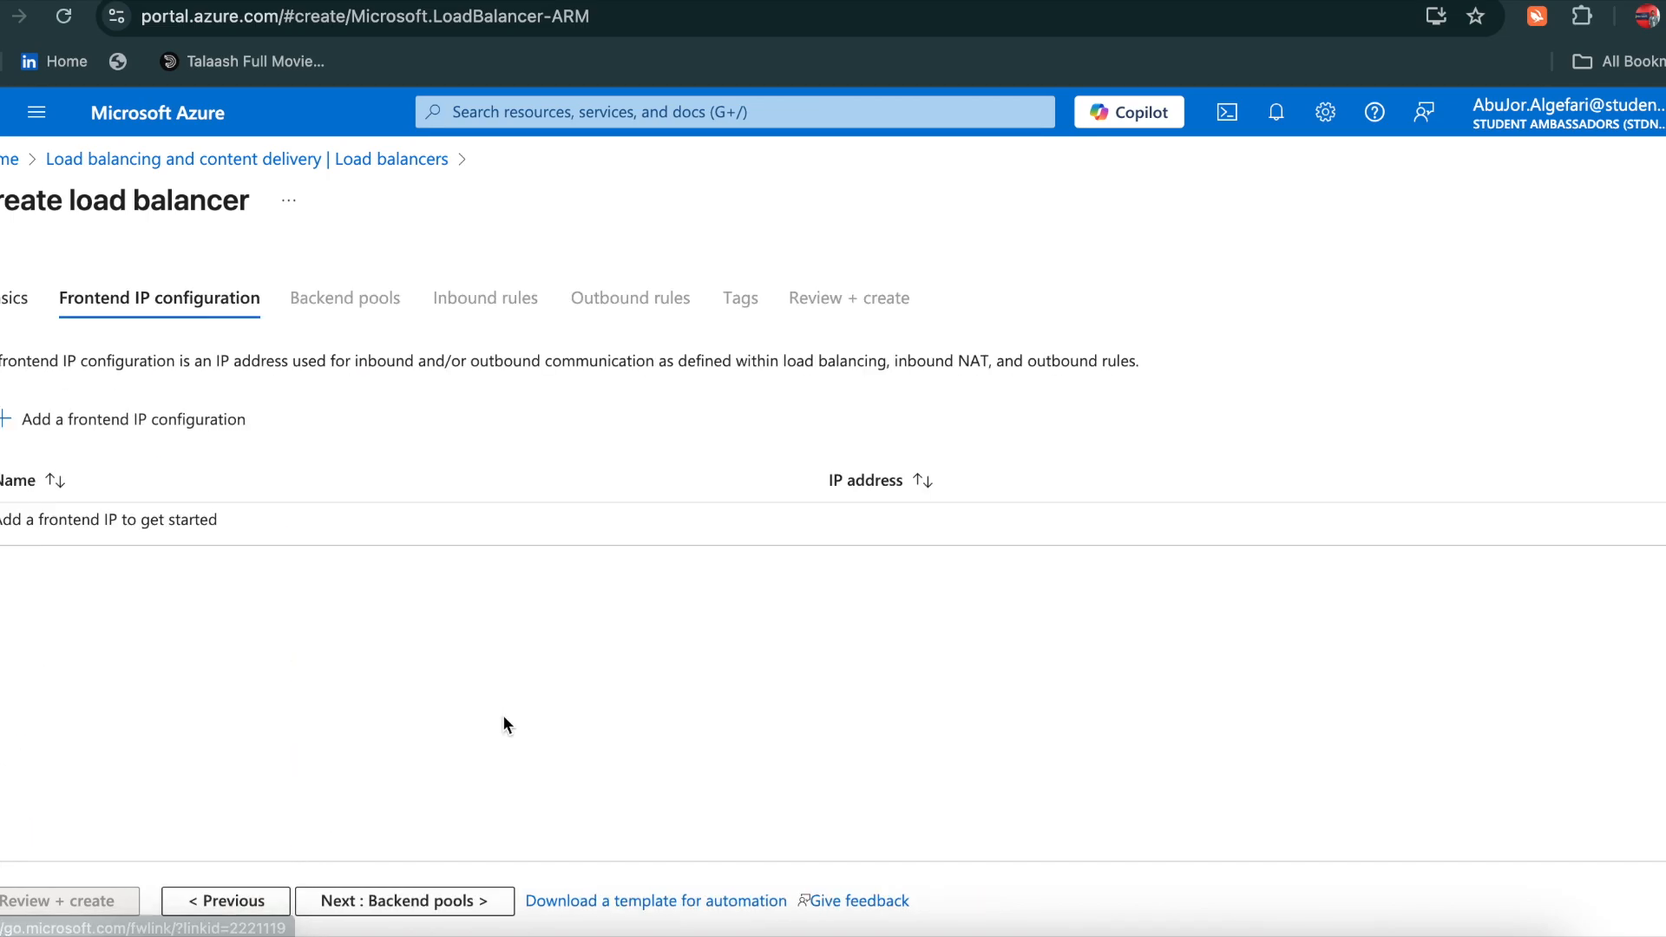
left_click(3, 423)
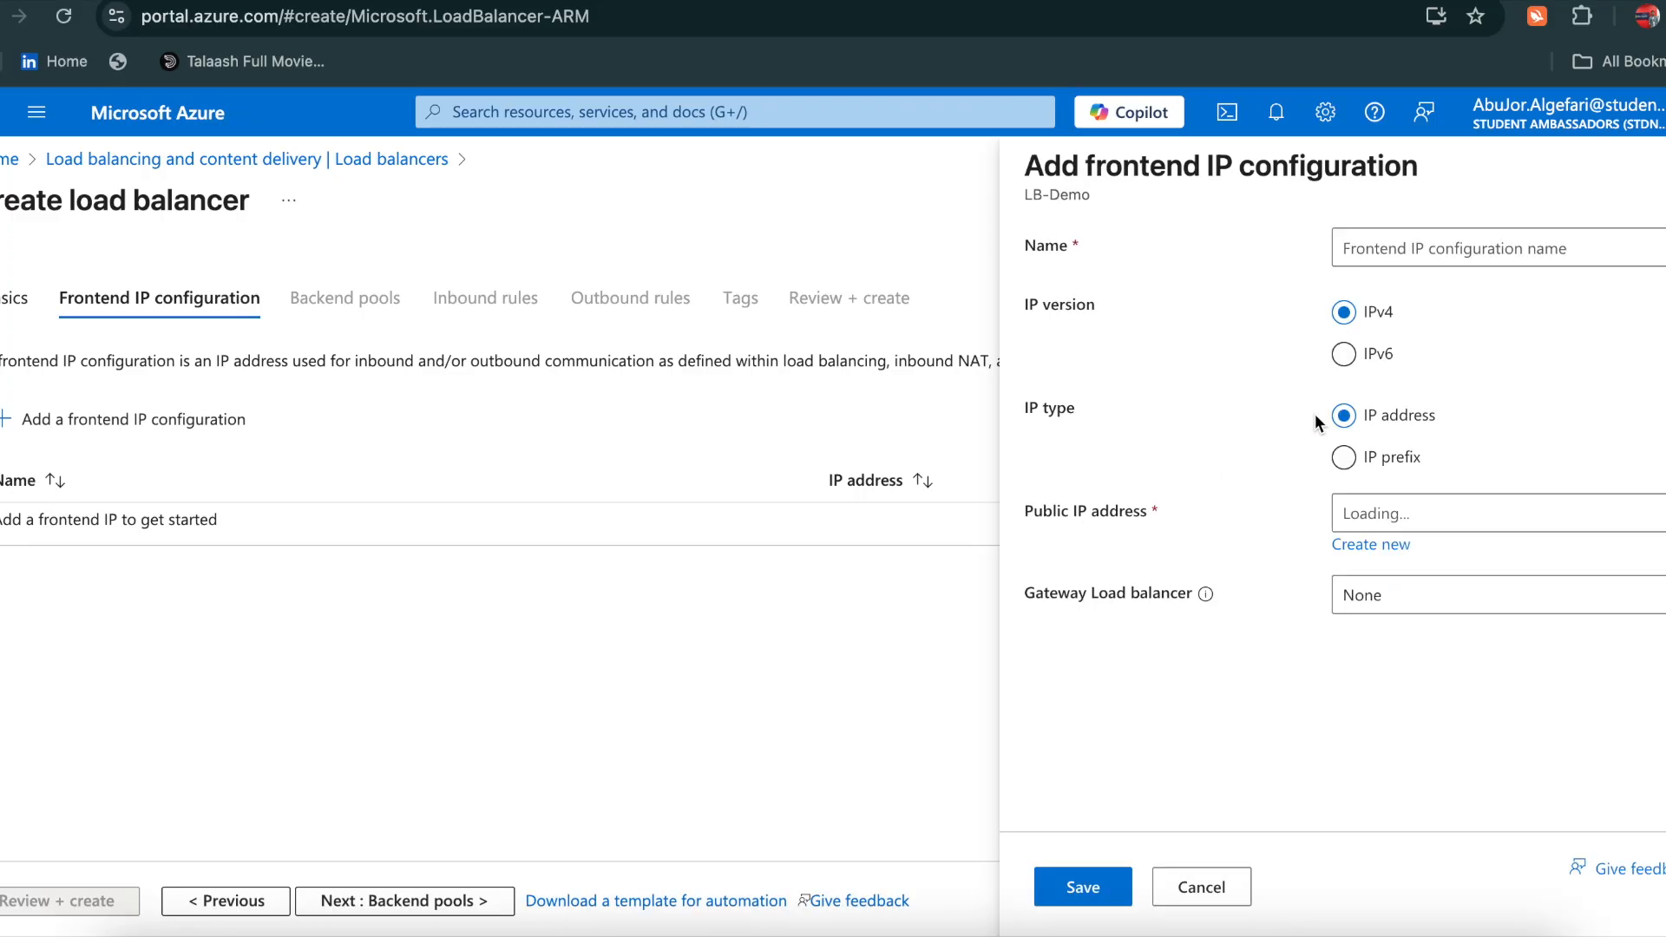
left_click(1429, 249)
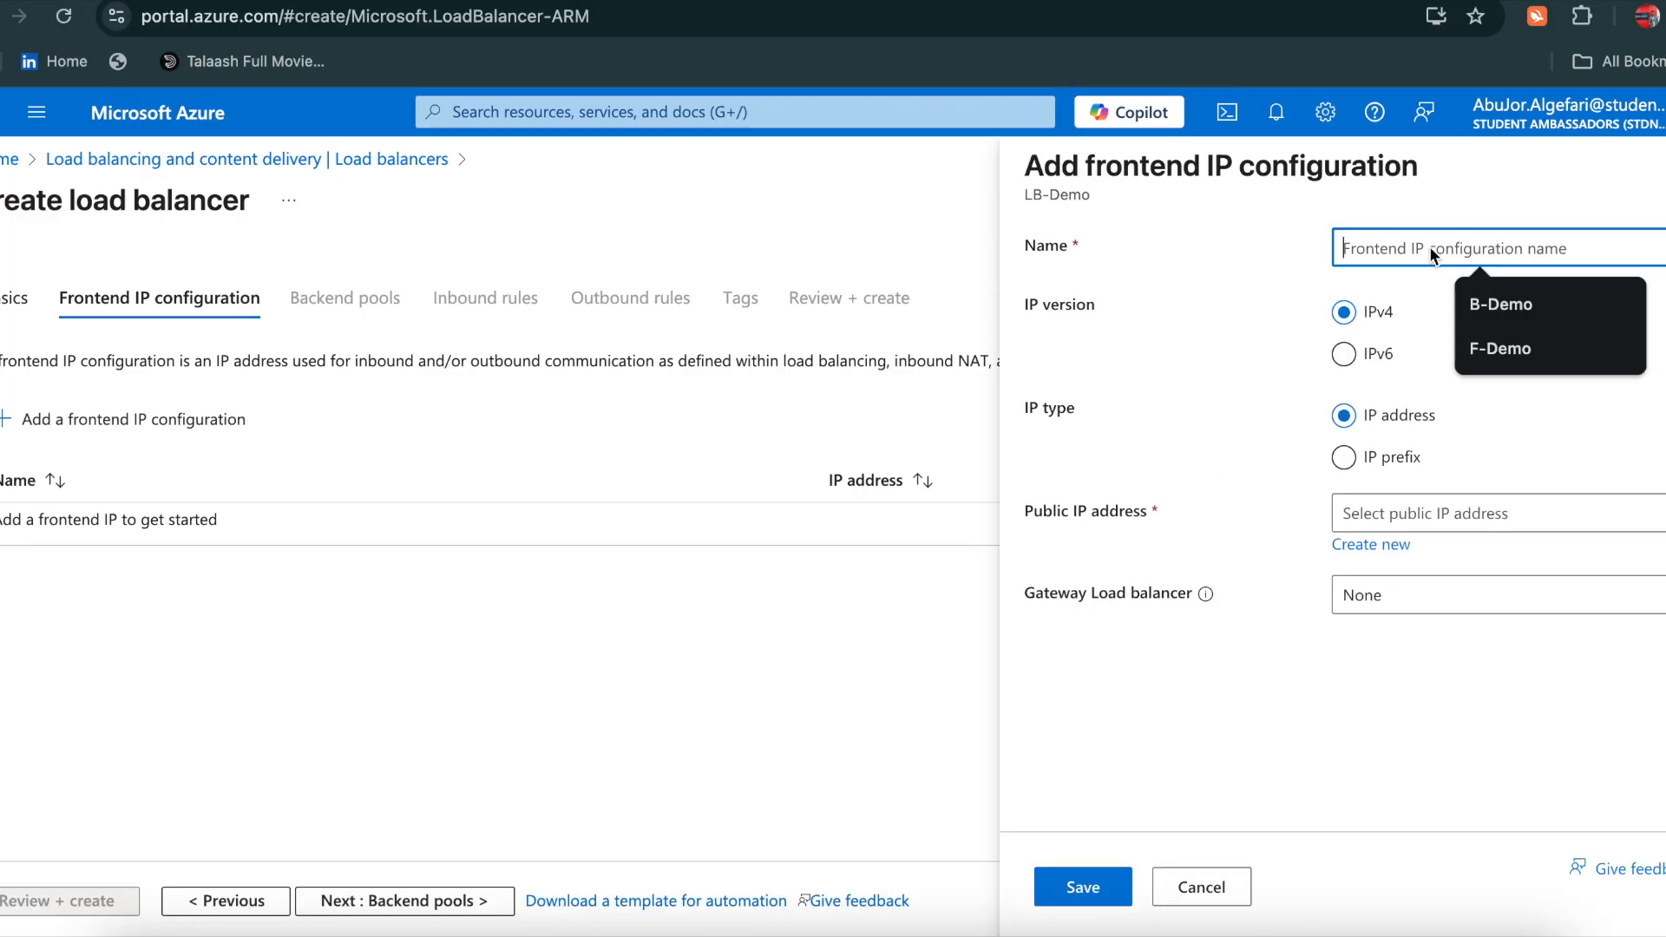
left_click(1522, 337)
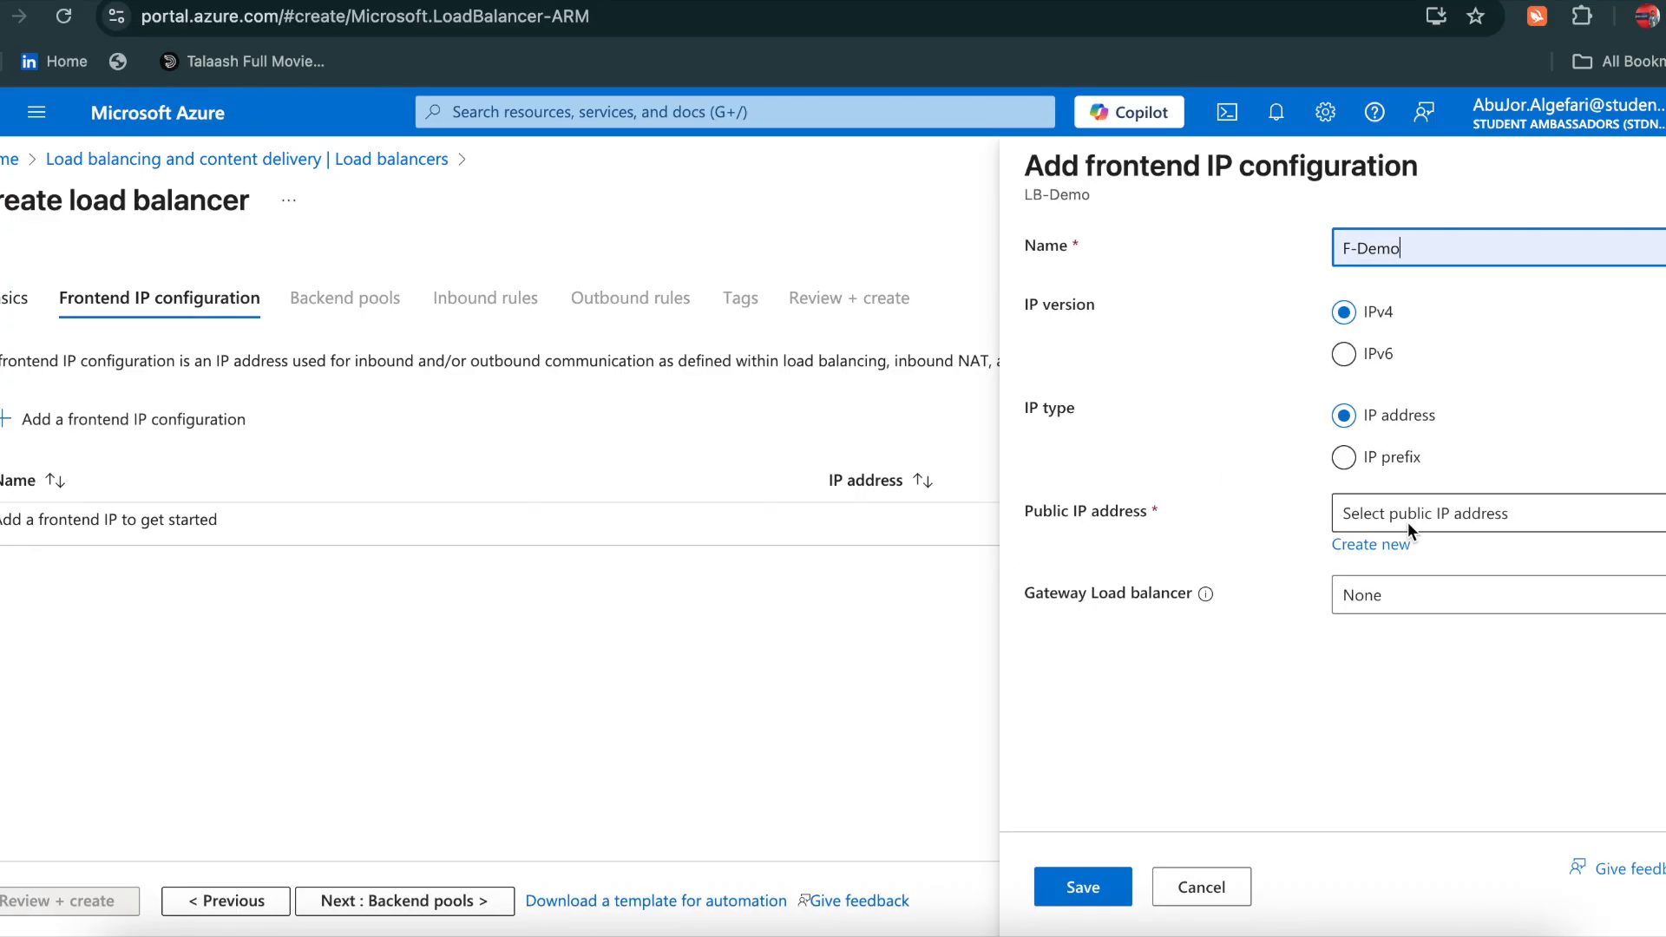
Create a public IP address named FP with availability zone No Zone for F-Demo and save the frontend configuration
left_click(1362, 544)
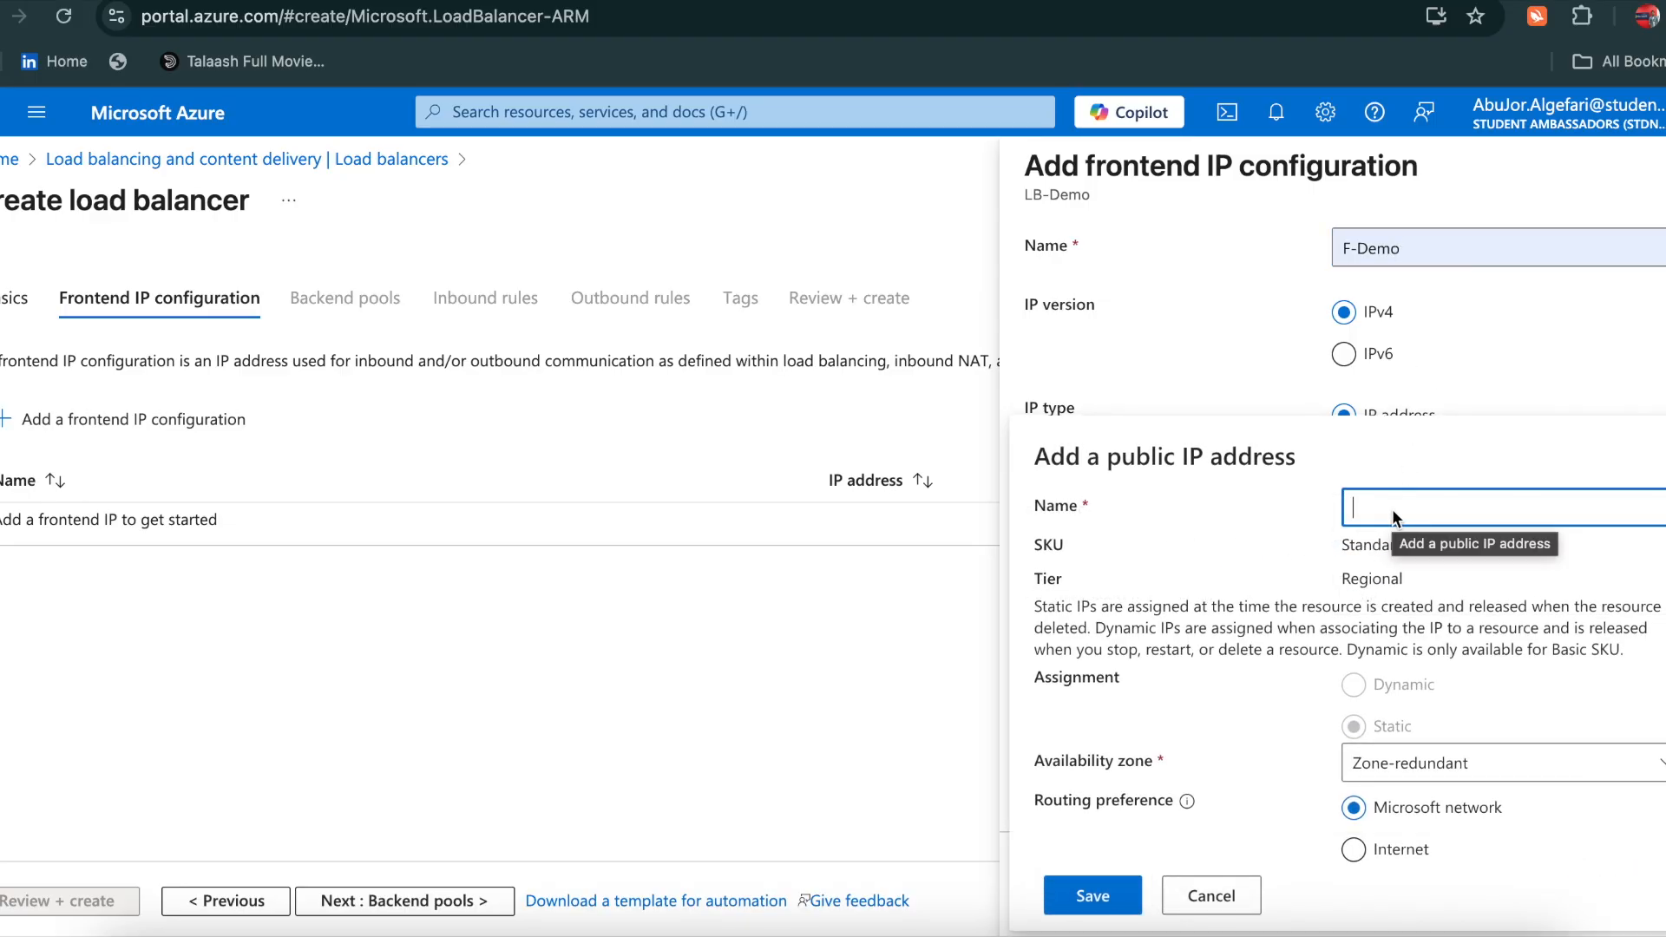
type("F")
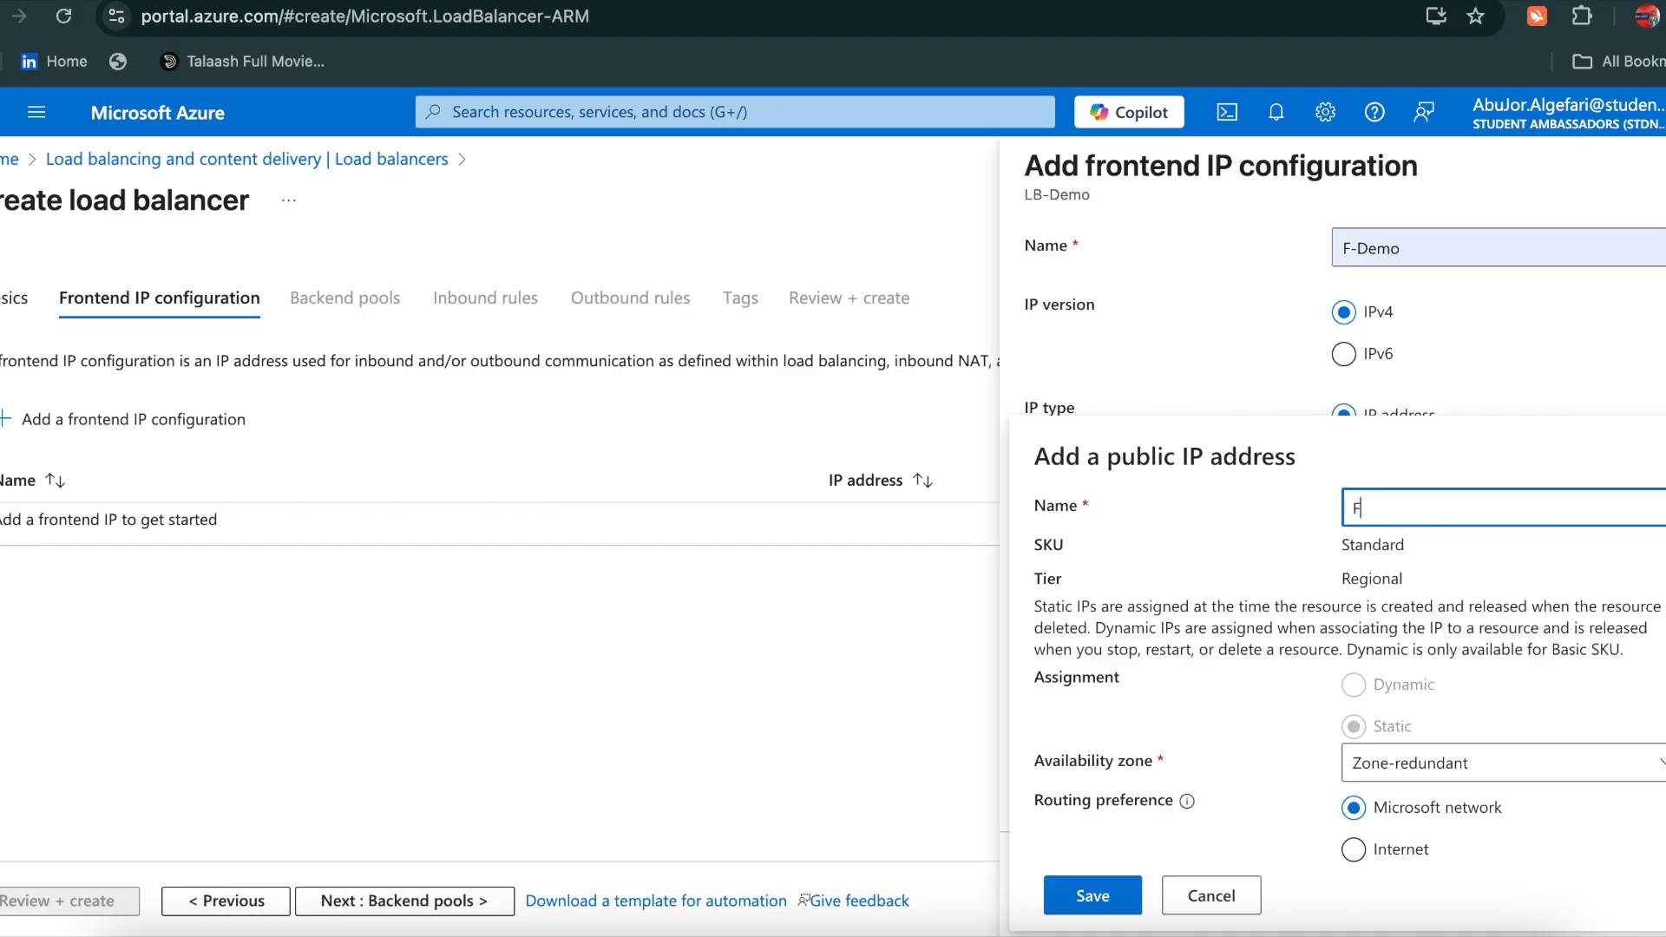
type("P")
left_click(1491, 769)
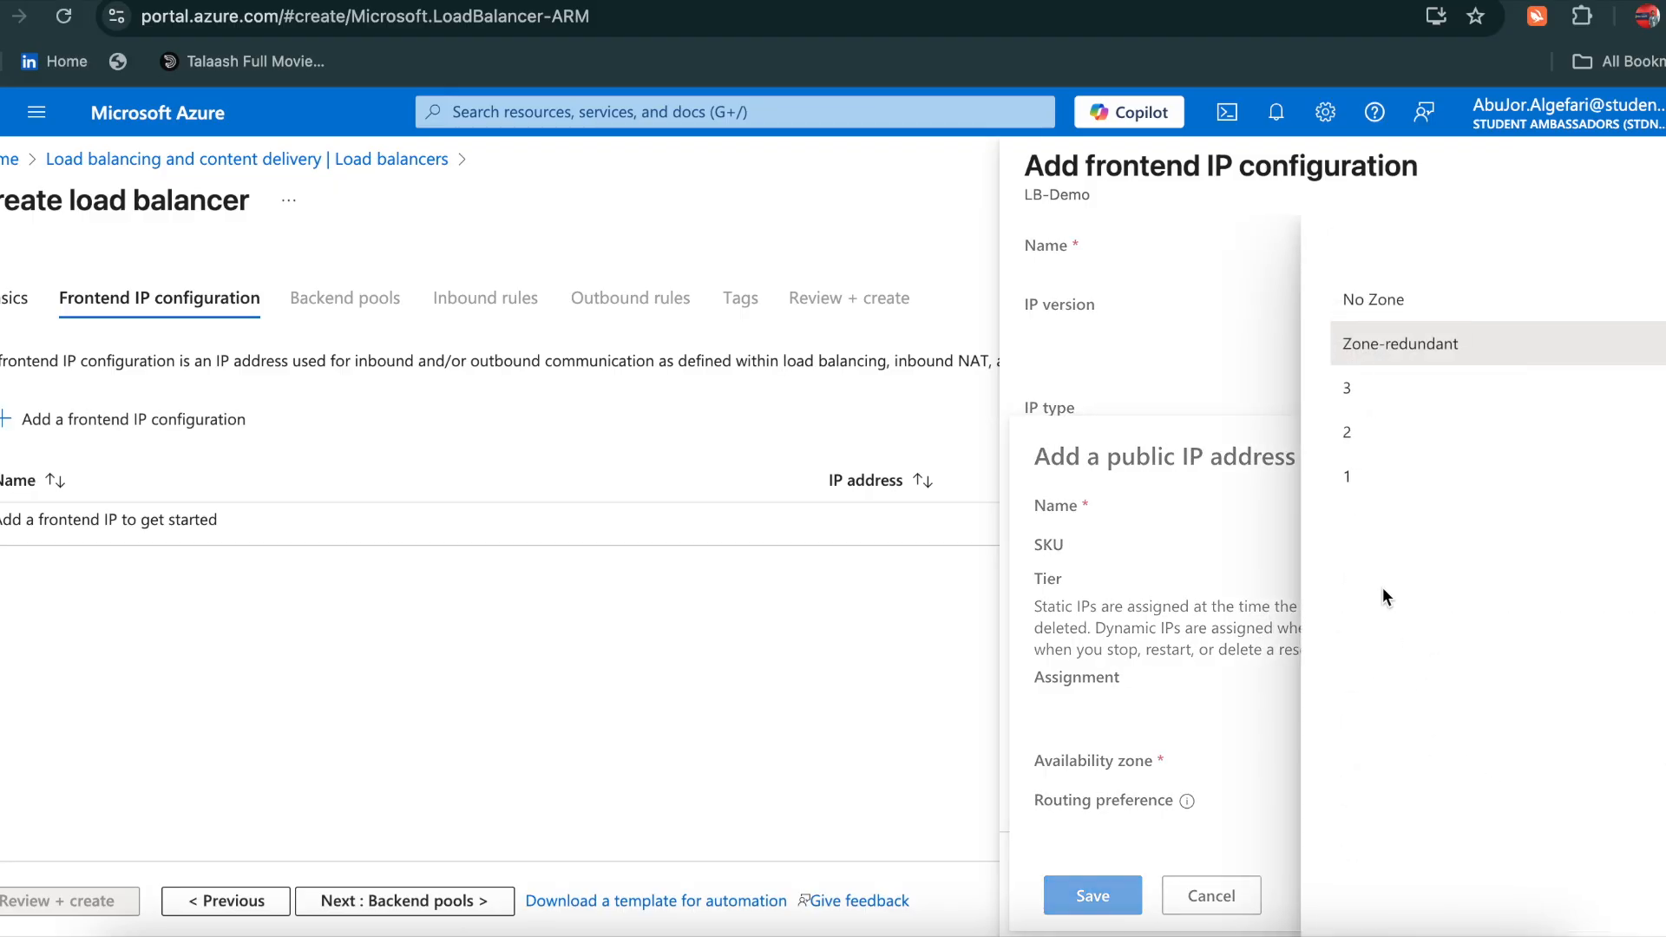
left_click(1391, 318)
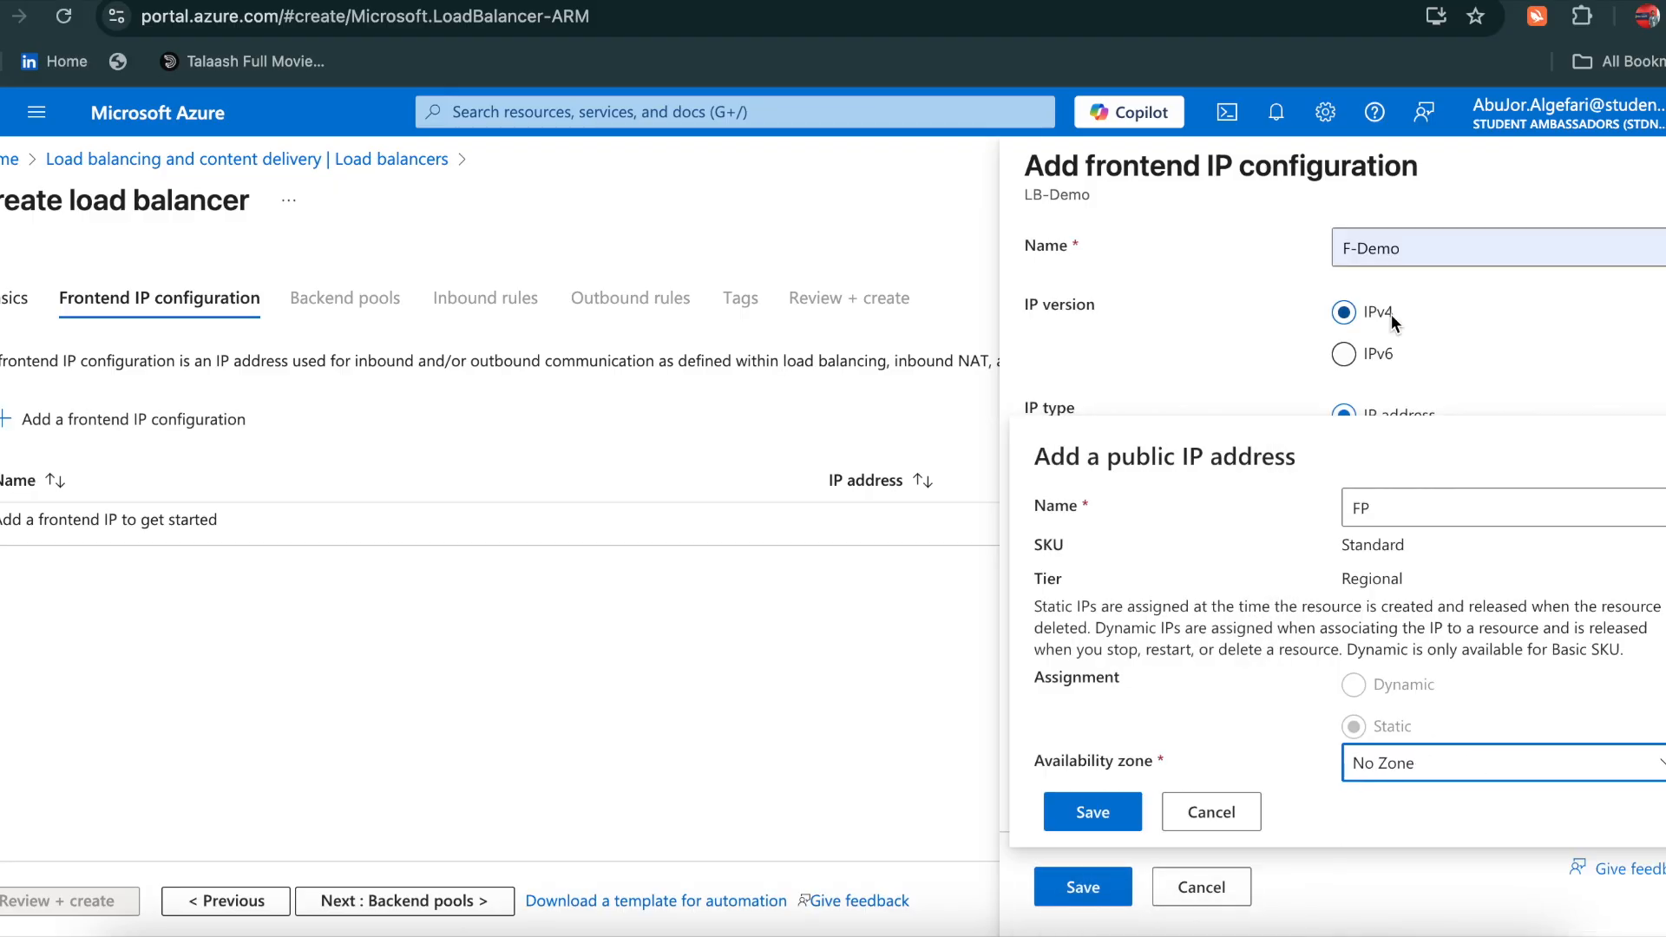
left_click(1090, 813)
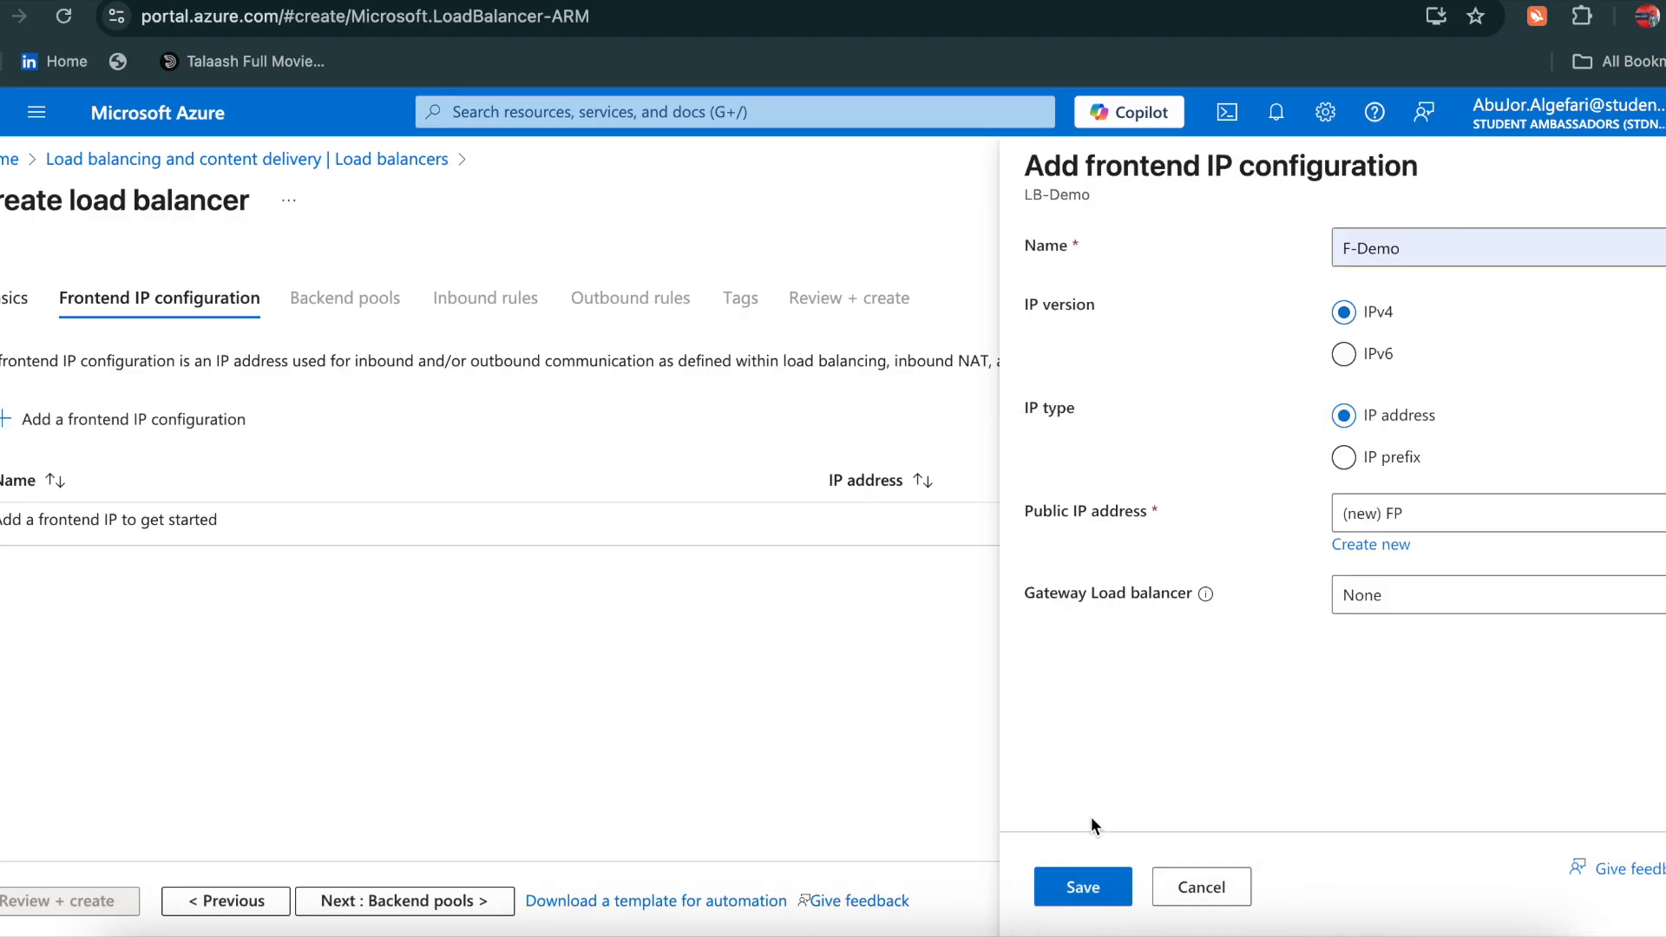
left_click(1080, 890)
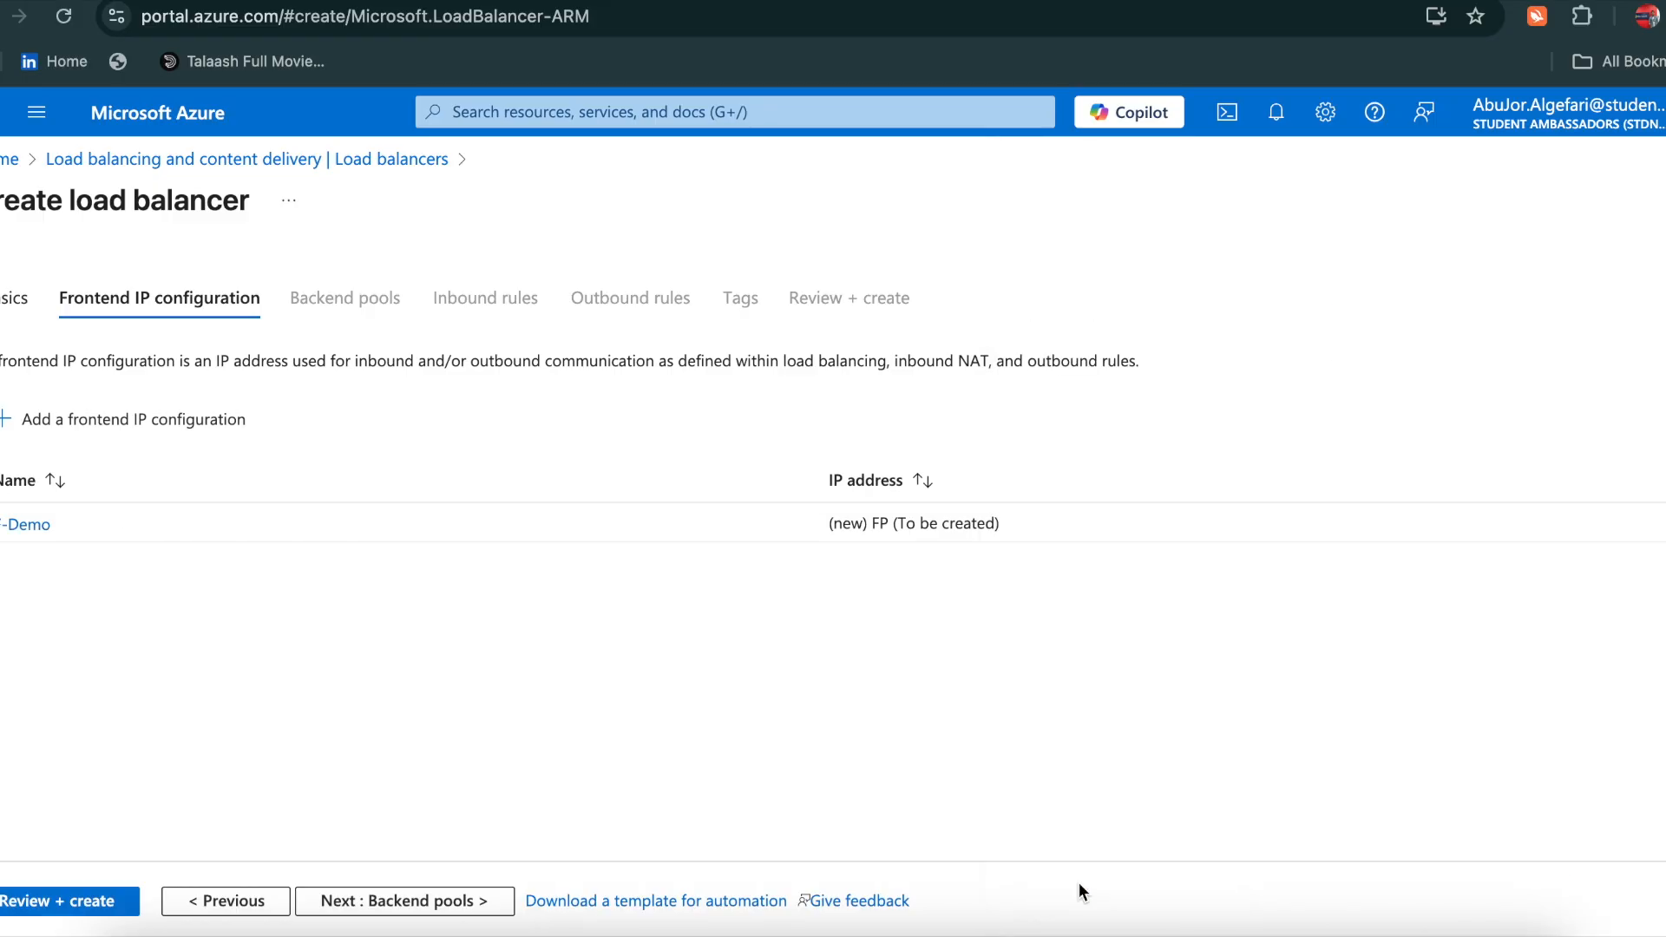
Continue to the backend pools and start a pool named B-Demo on virtual network Vnet1 (Dream-On2)
left_click(418, 901)
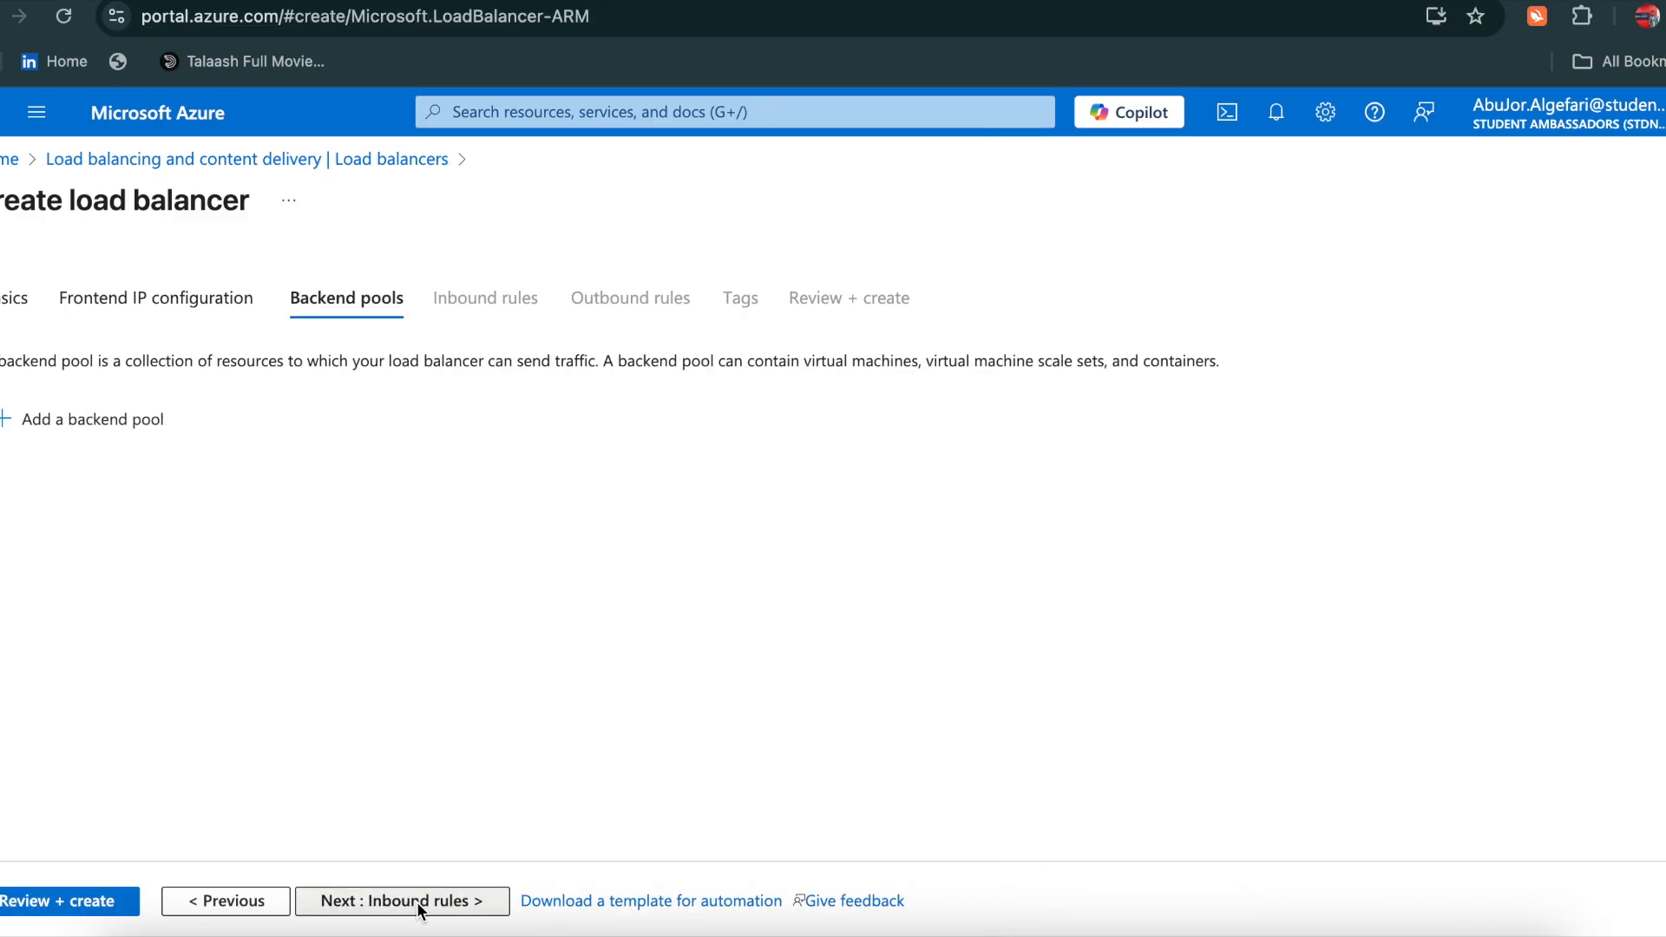
left_click(9, 416)
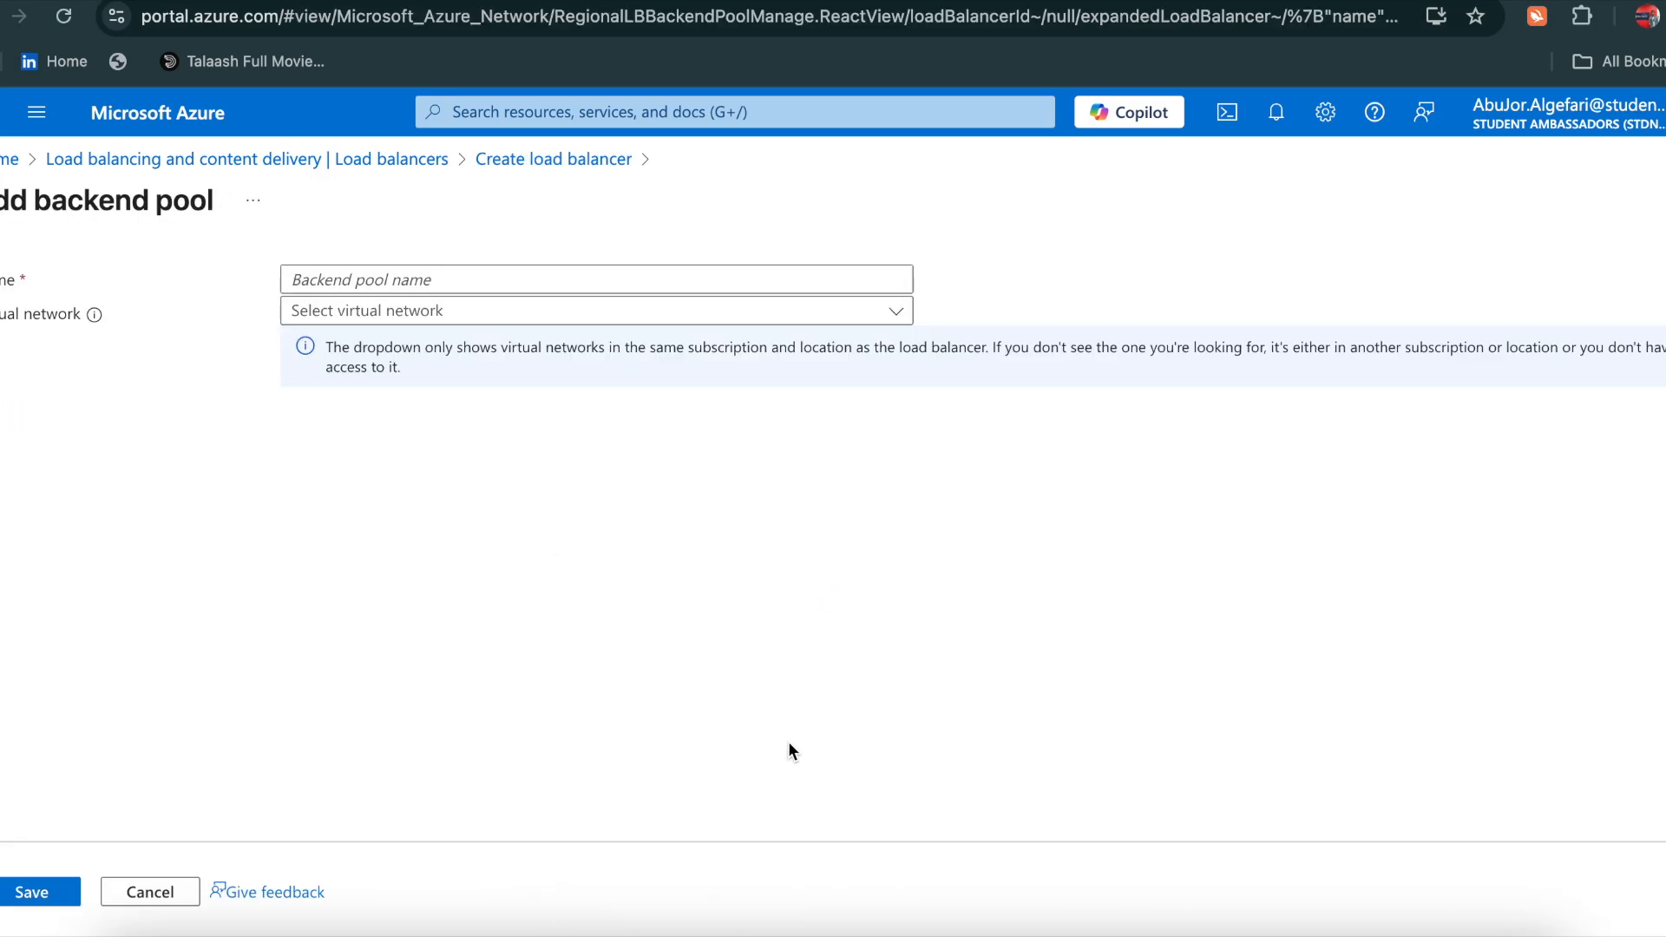
left_click(613, 275)
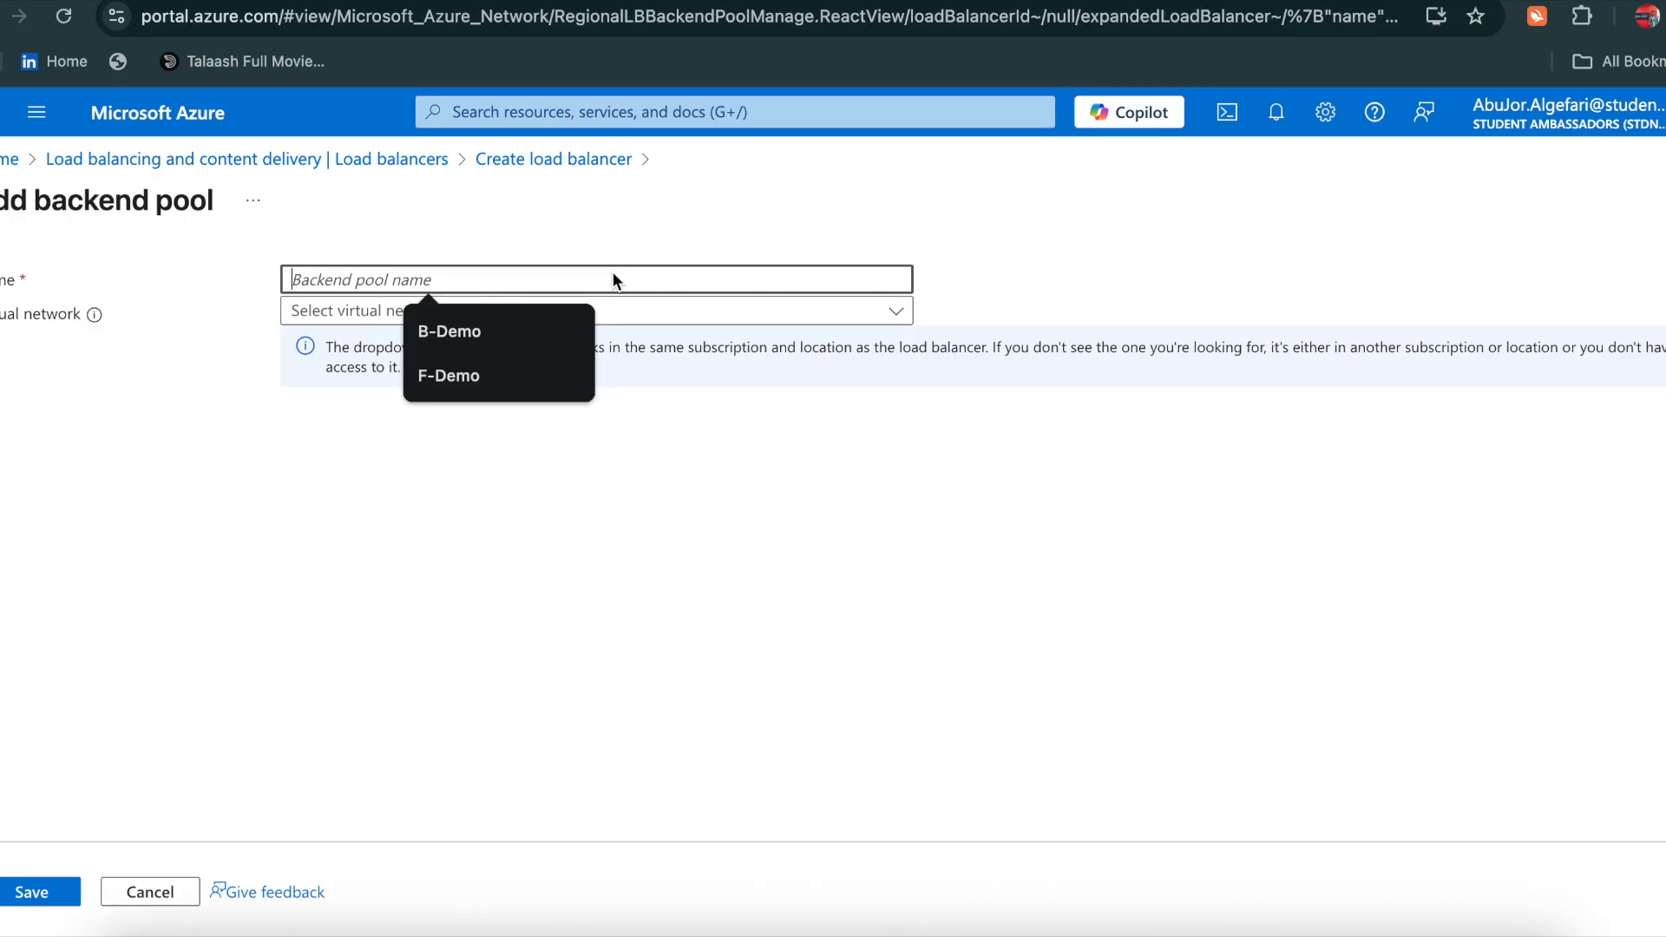
left_click(531, 335)
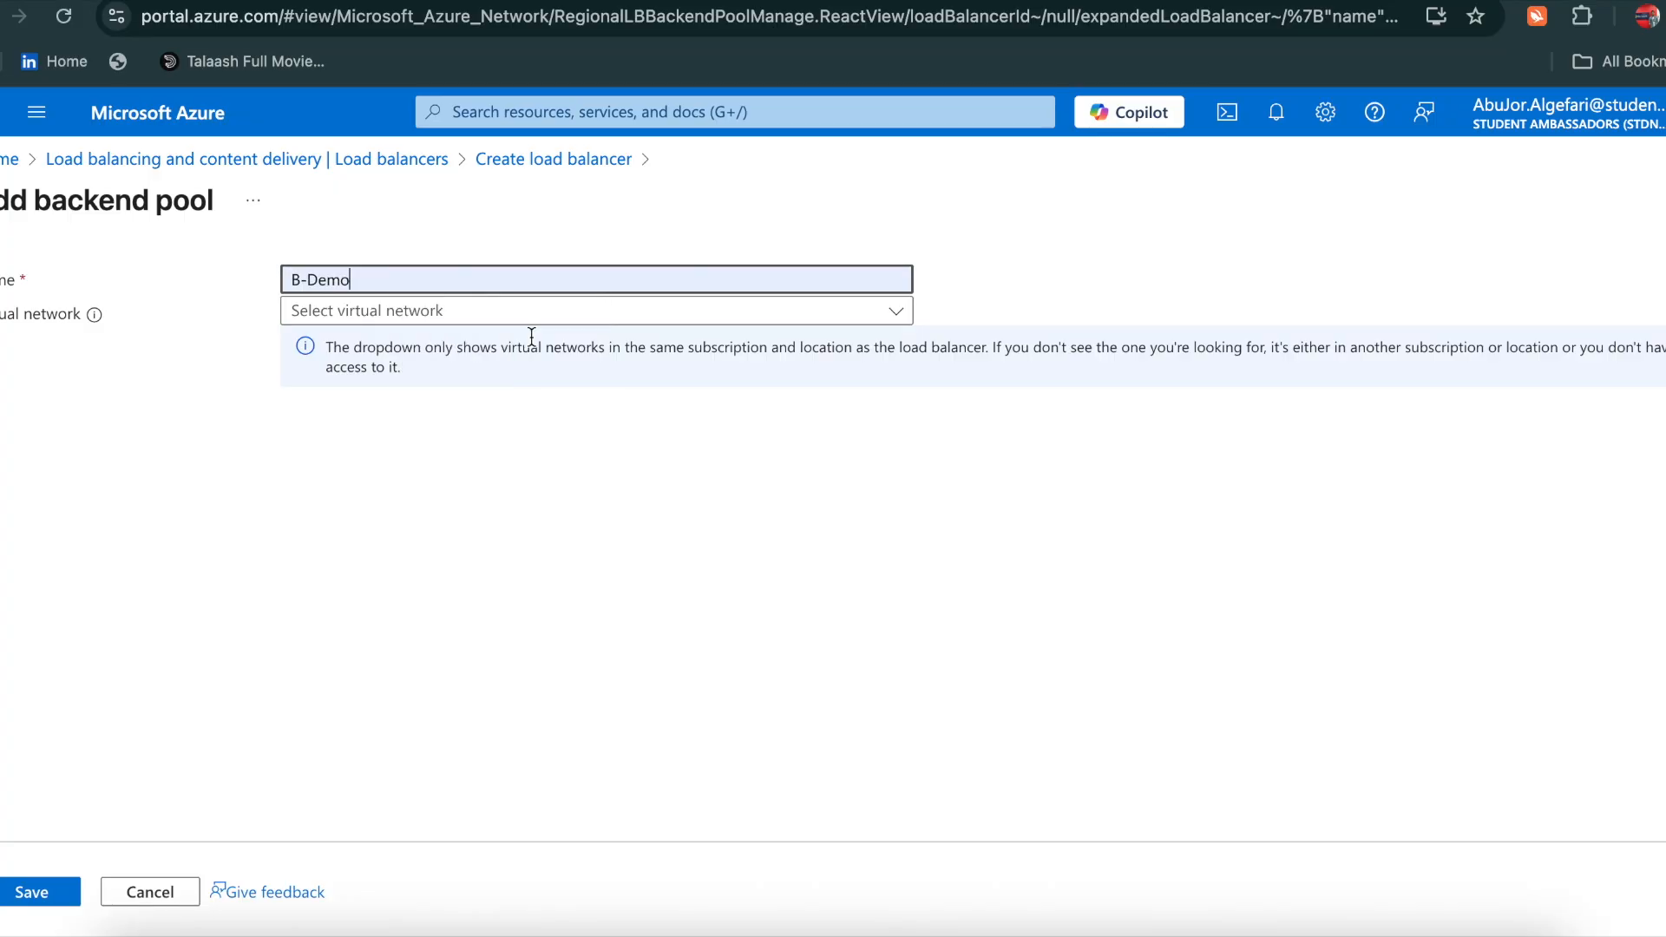
left_click(527, 314)
left_click(517, 356)
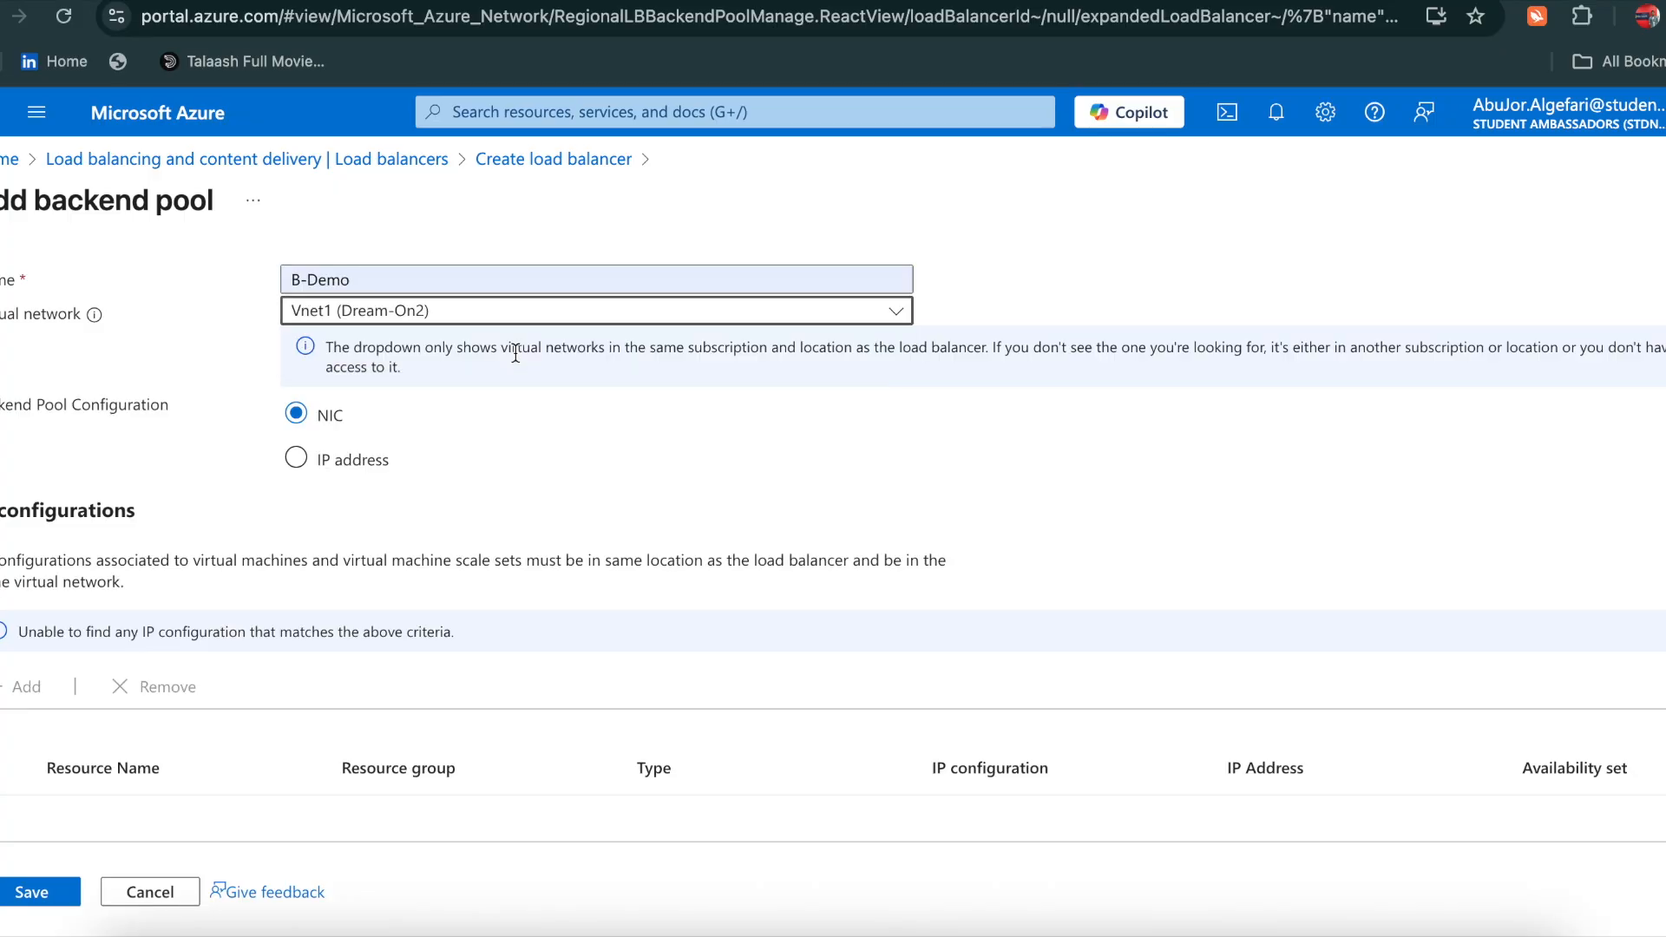
Configure B-Demo by IP address with 10.1.1.4 (vm1) and 10.1.2.4 (vm2), save the pool and continue to the inbound rules
left_click(298, 458)
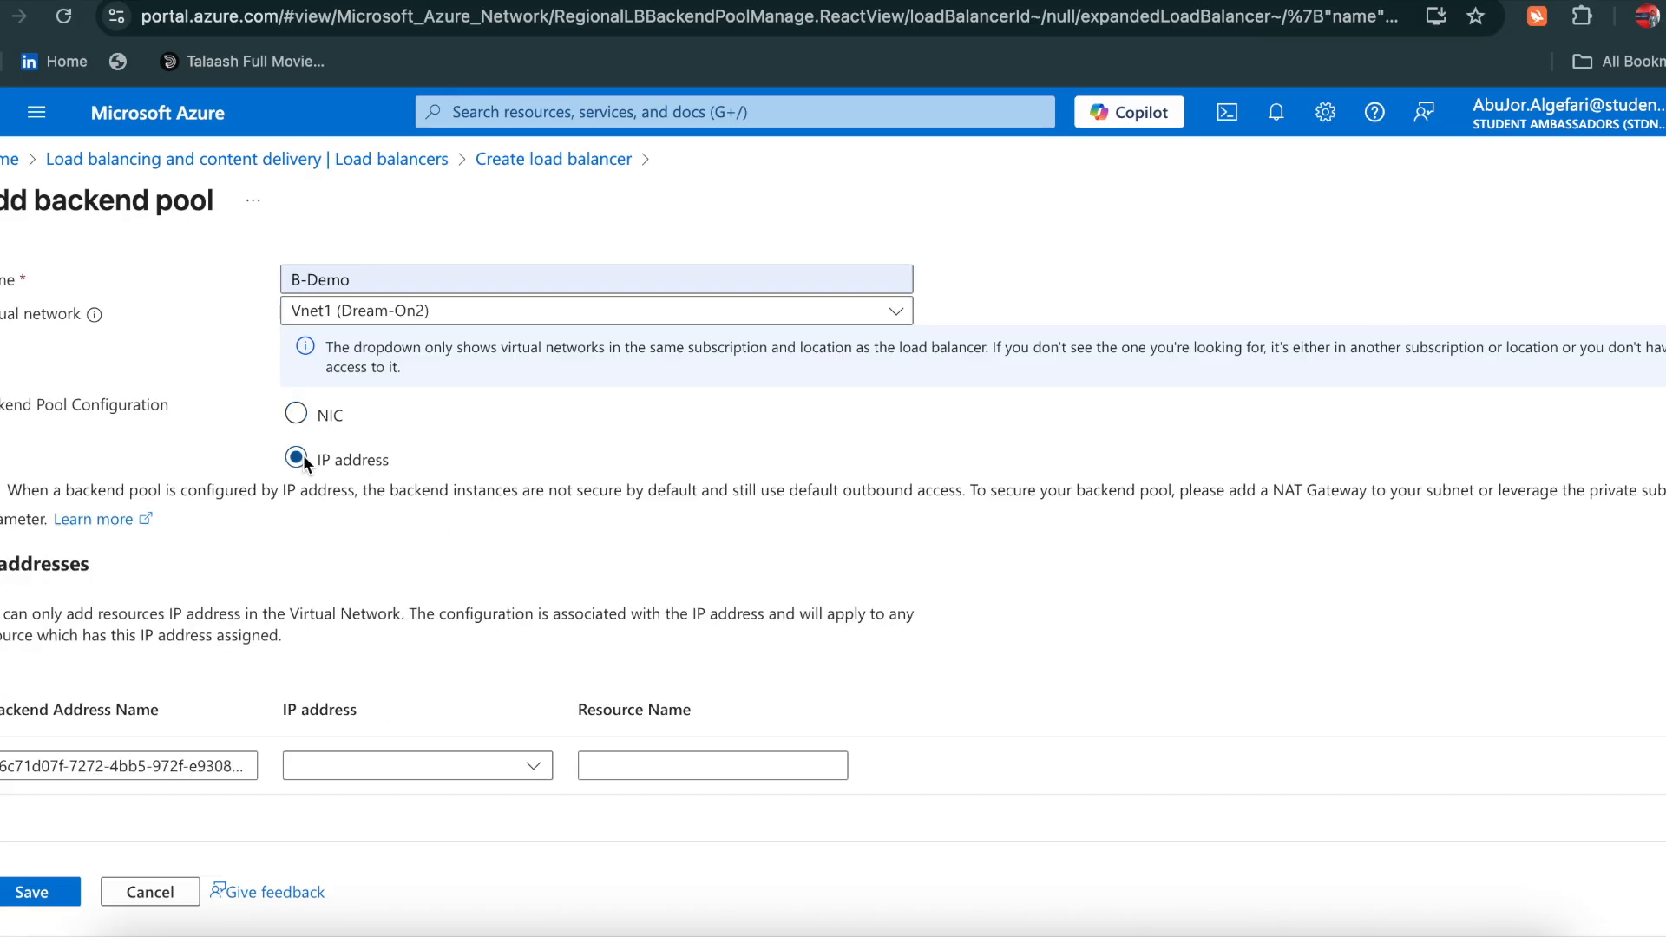
left_click(526, 761)
left_click(345, 799)
scroll(561, 639, "down", 1)
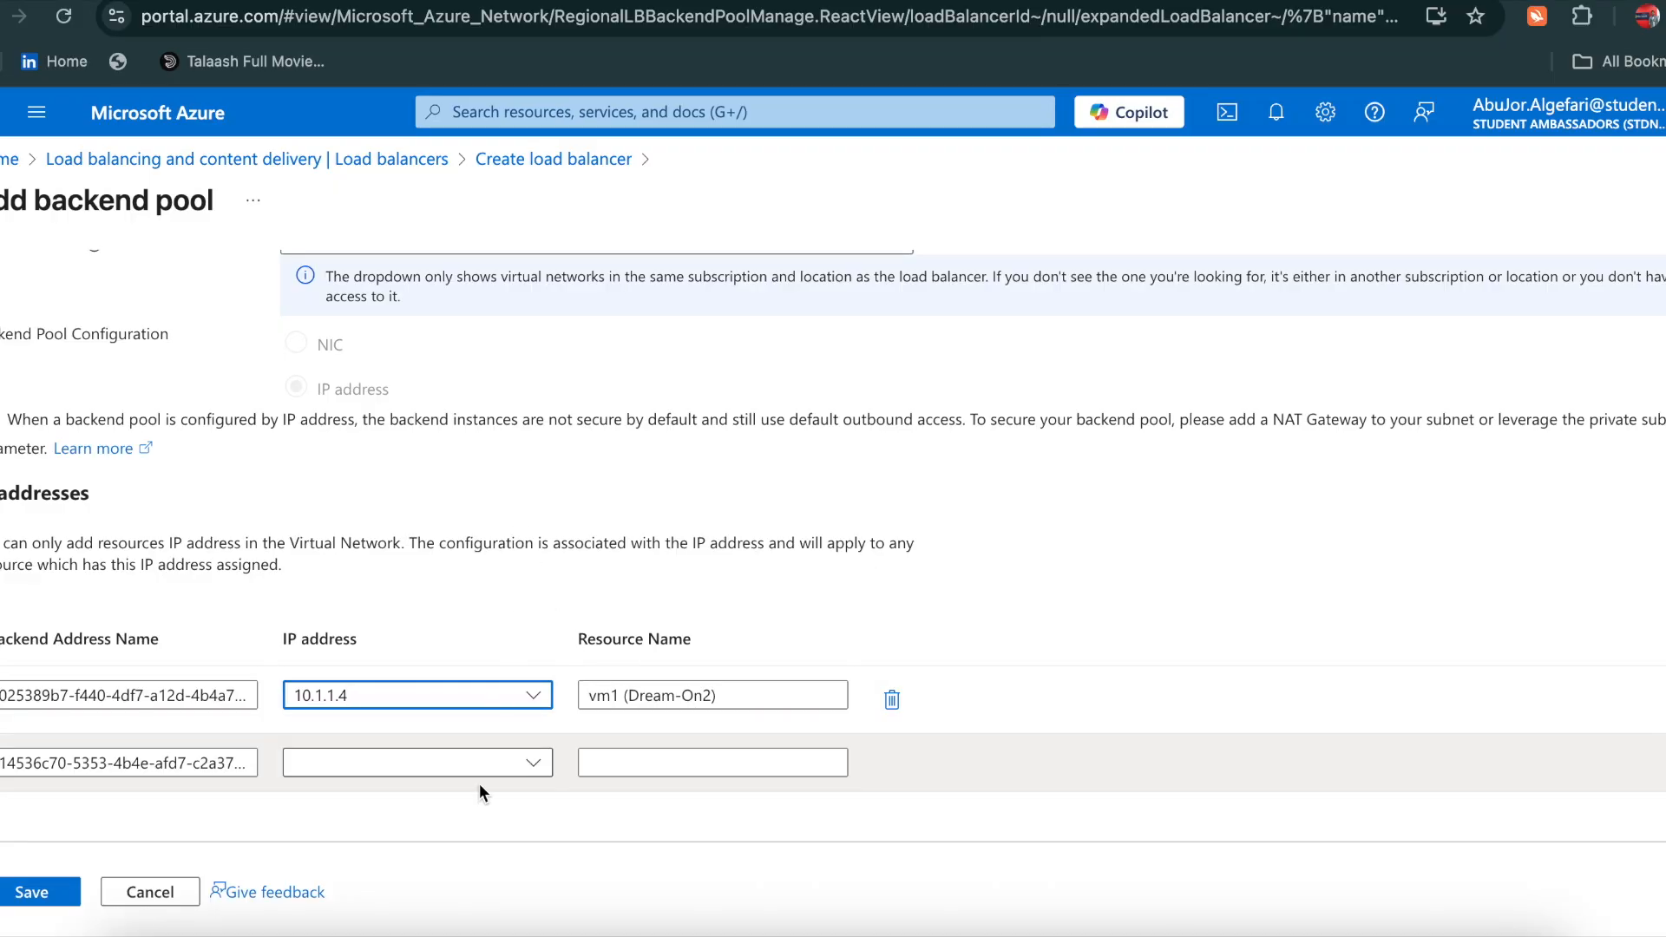
left_click(499, 762)
left_click(533, 762)
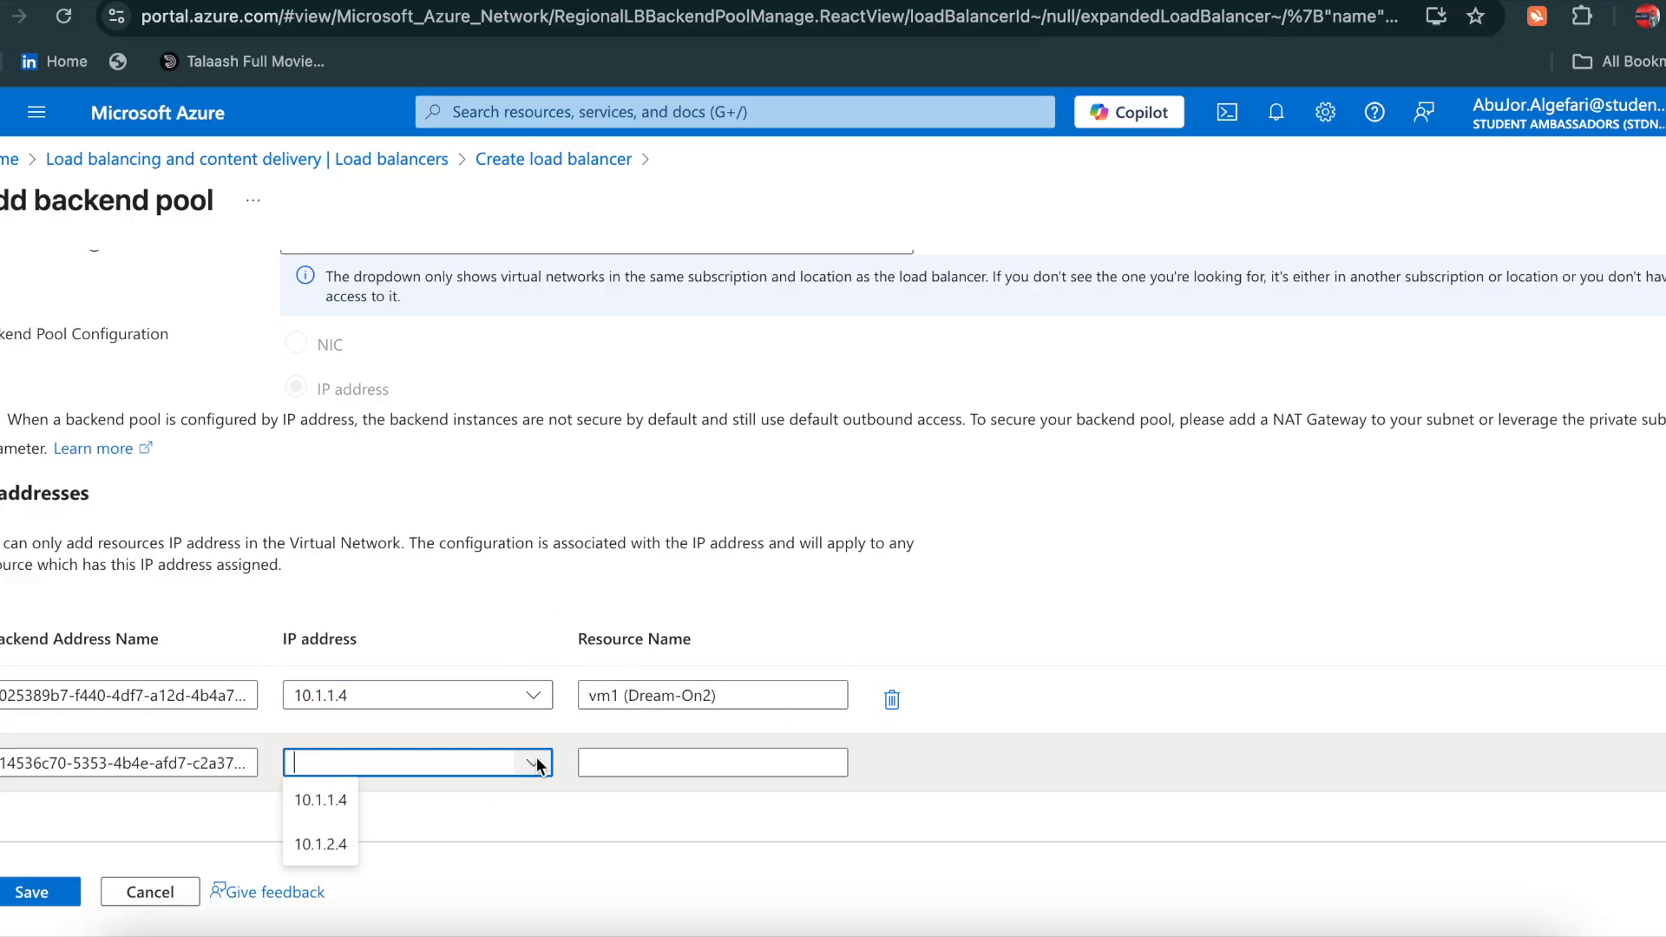
left_click(357, 838)
scroll(647, 774, "down", 1)
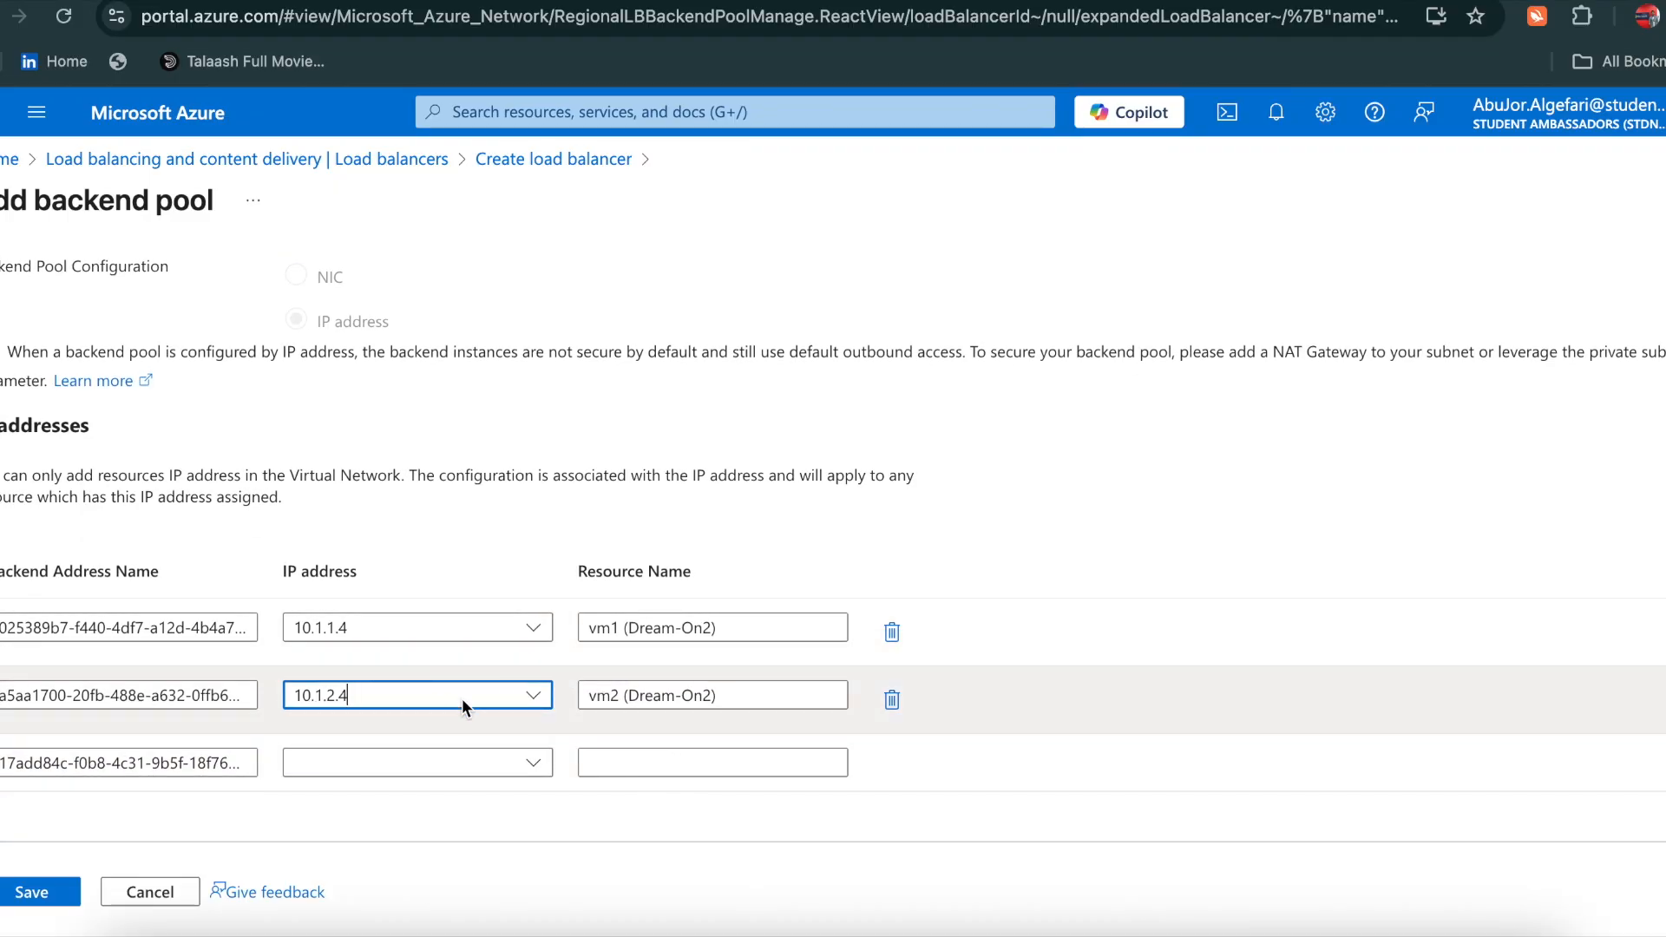
left_click(31, 894)
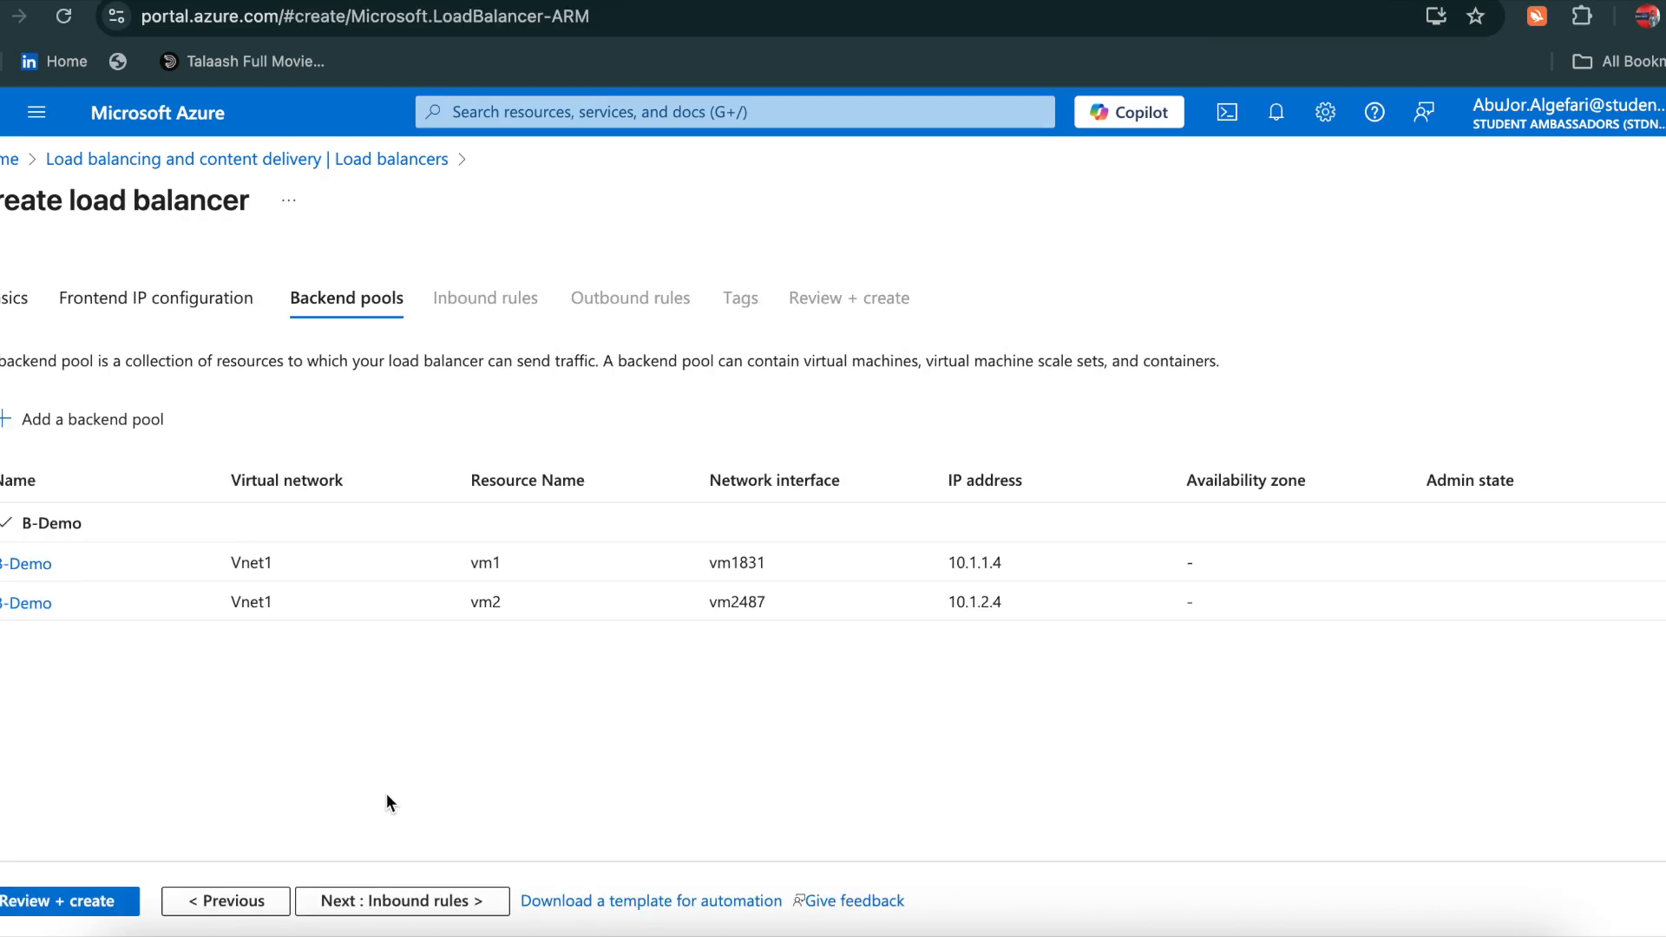
left_click(381, 902)
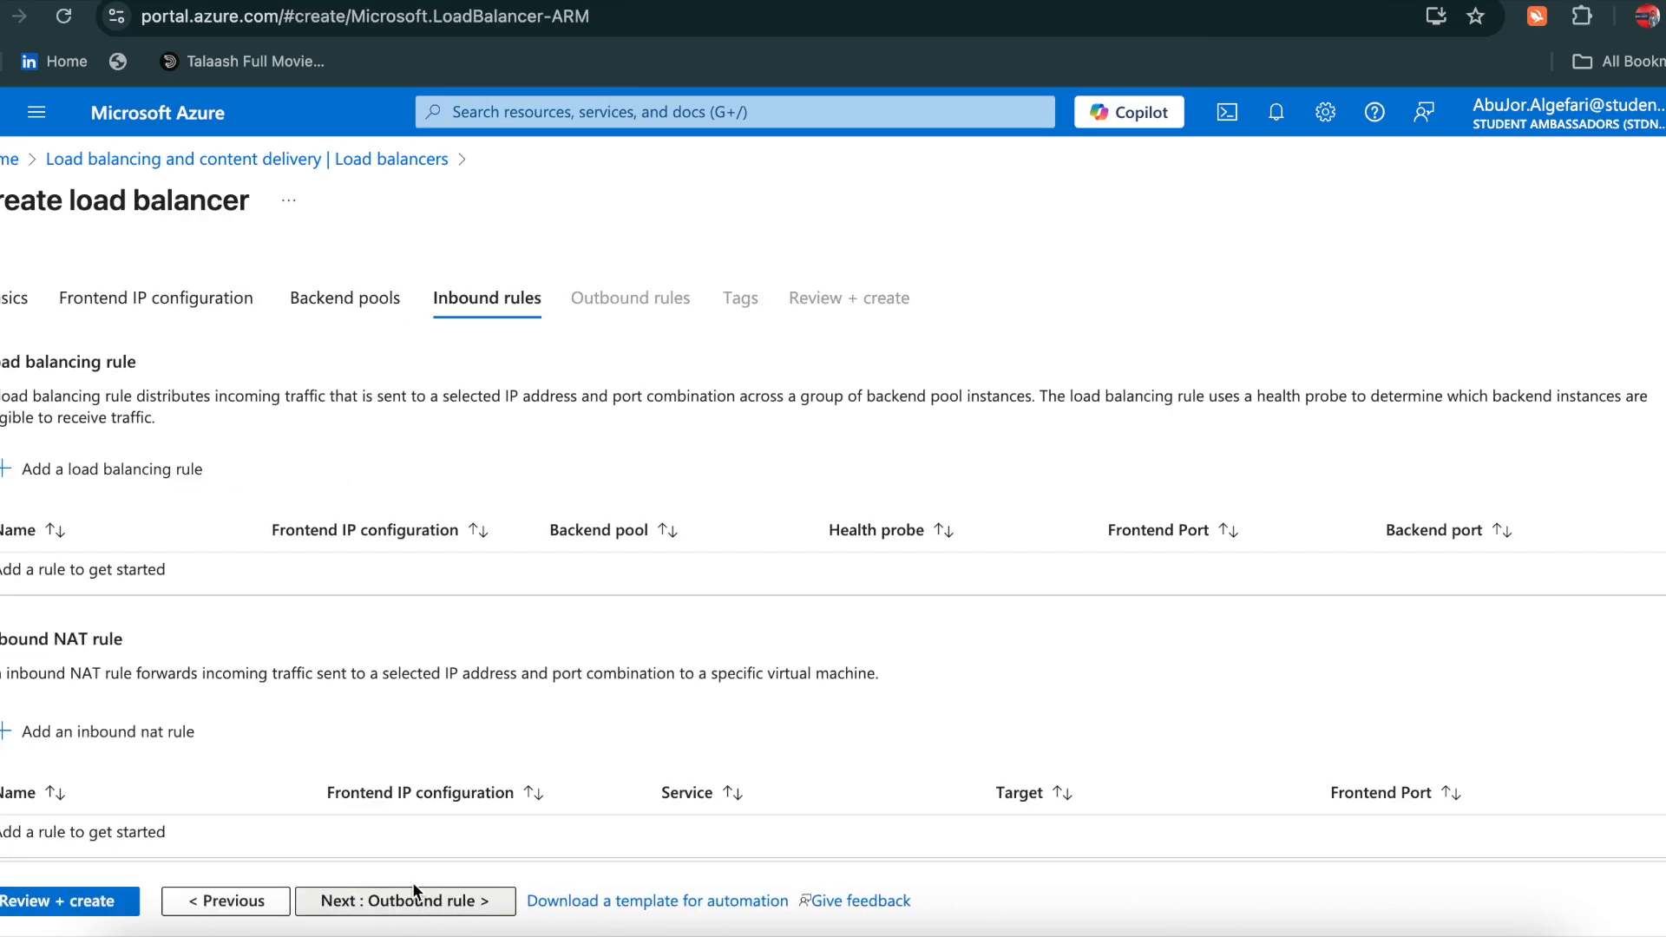
Start a new load balancing rule named ALB-Demo
left_click(5, 477)
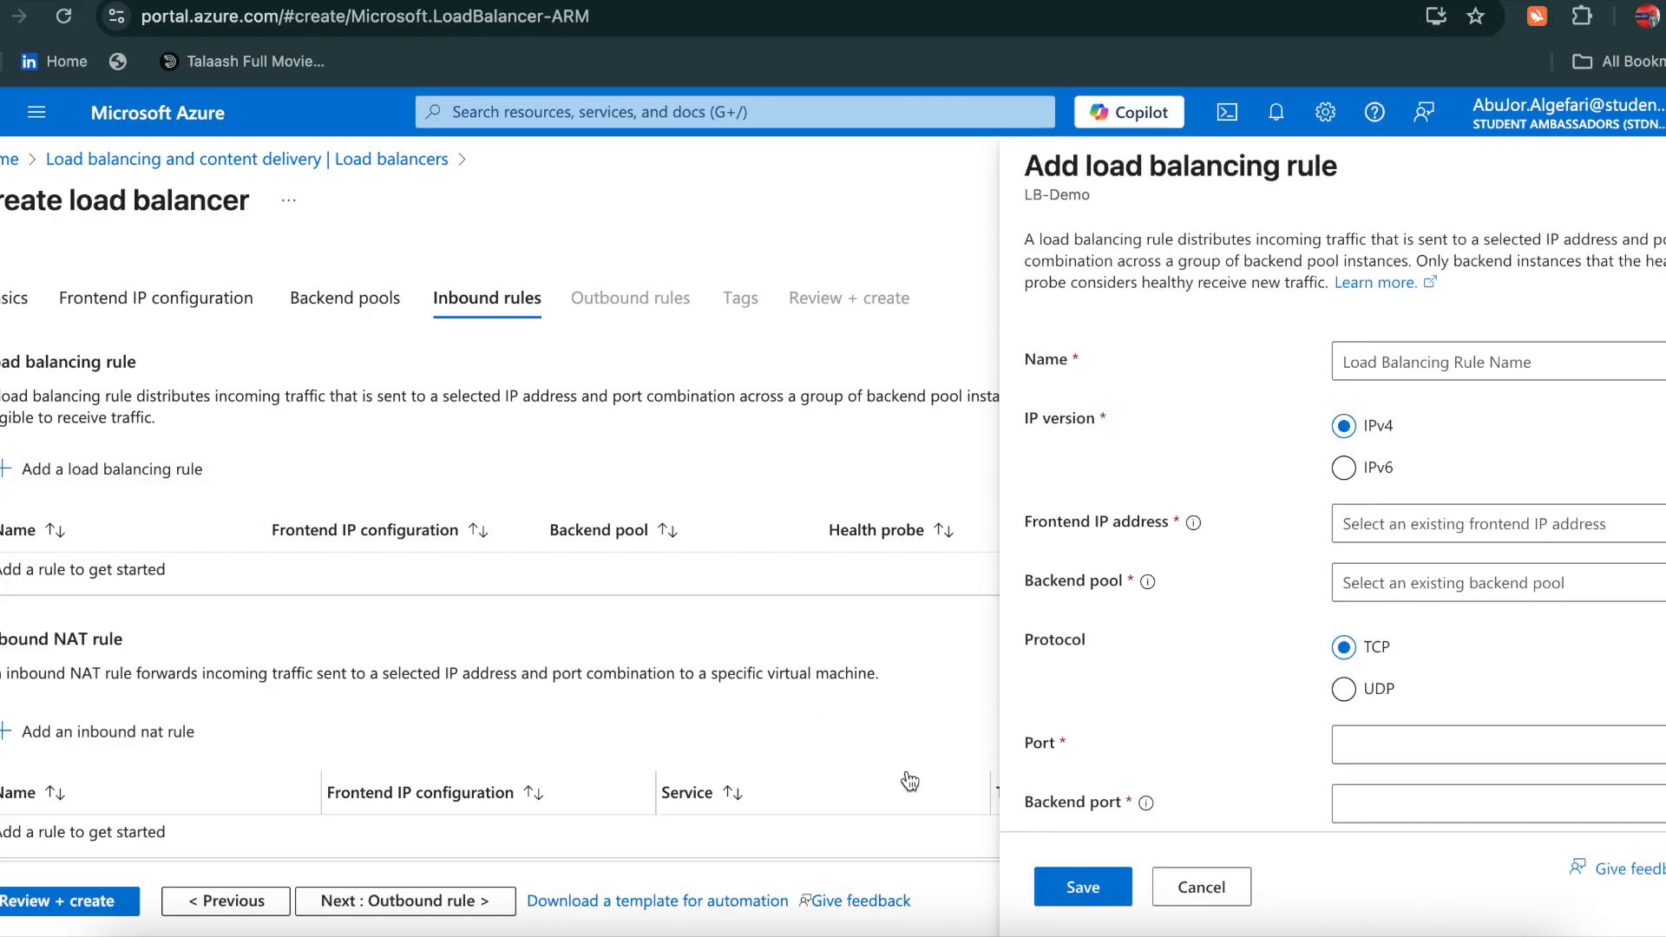
left_click(1510, 361)
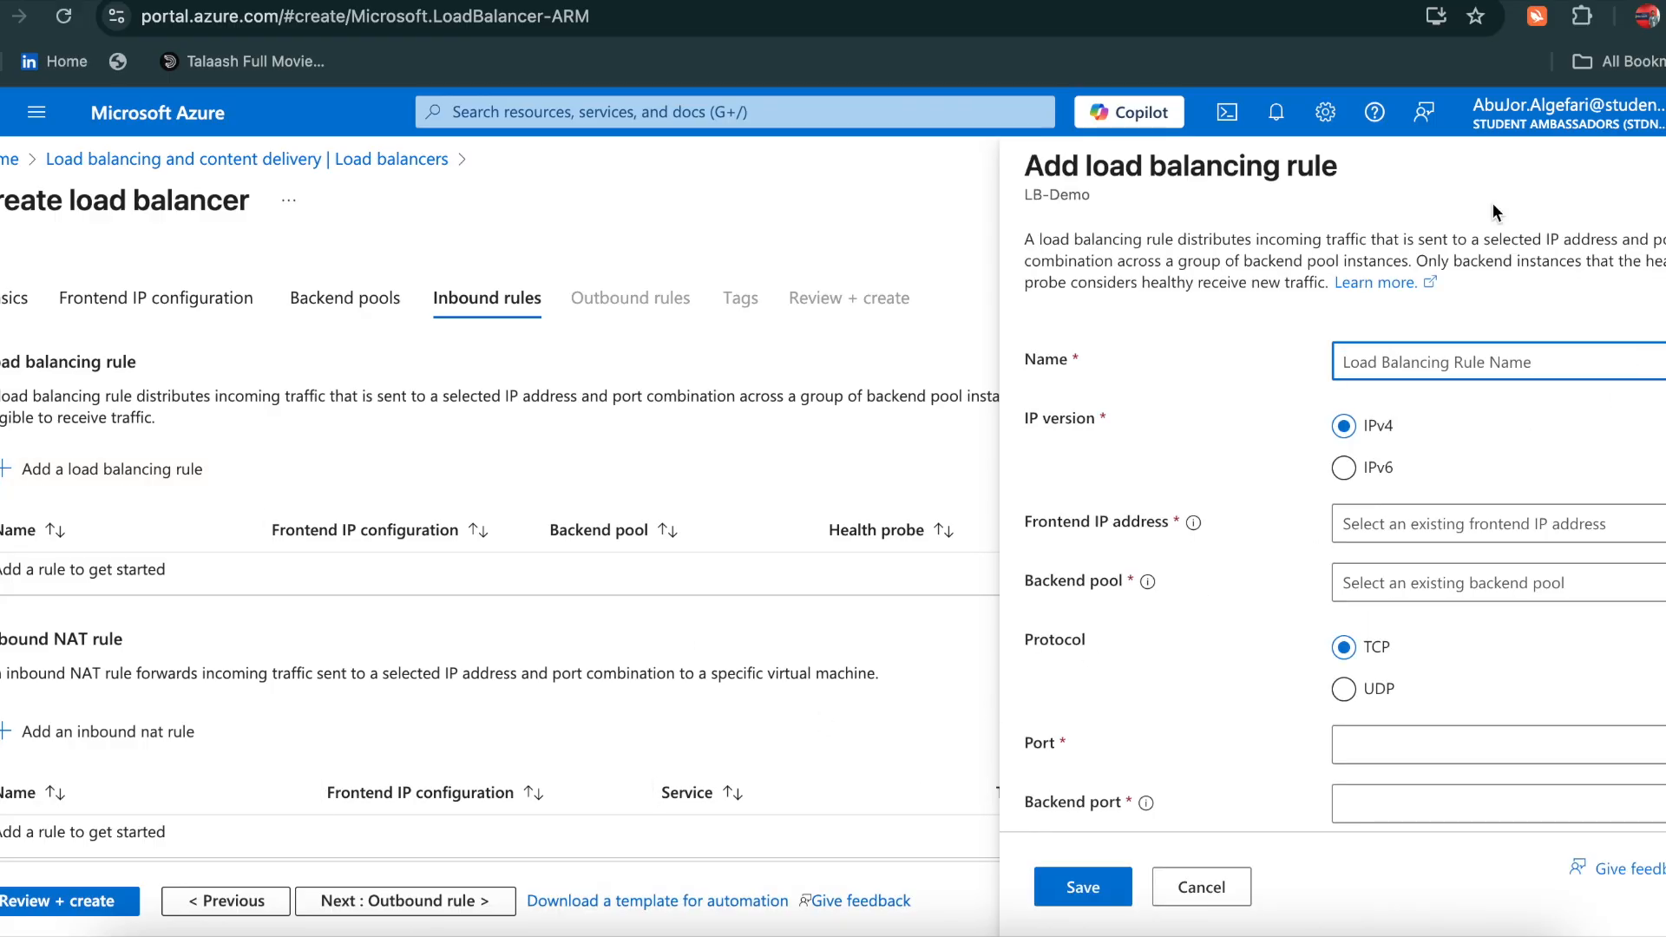
left_click(1508, 356)
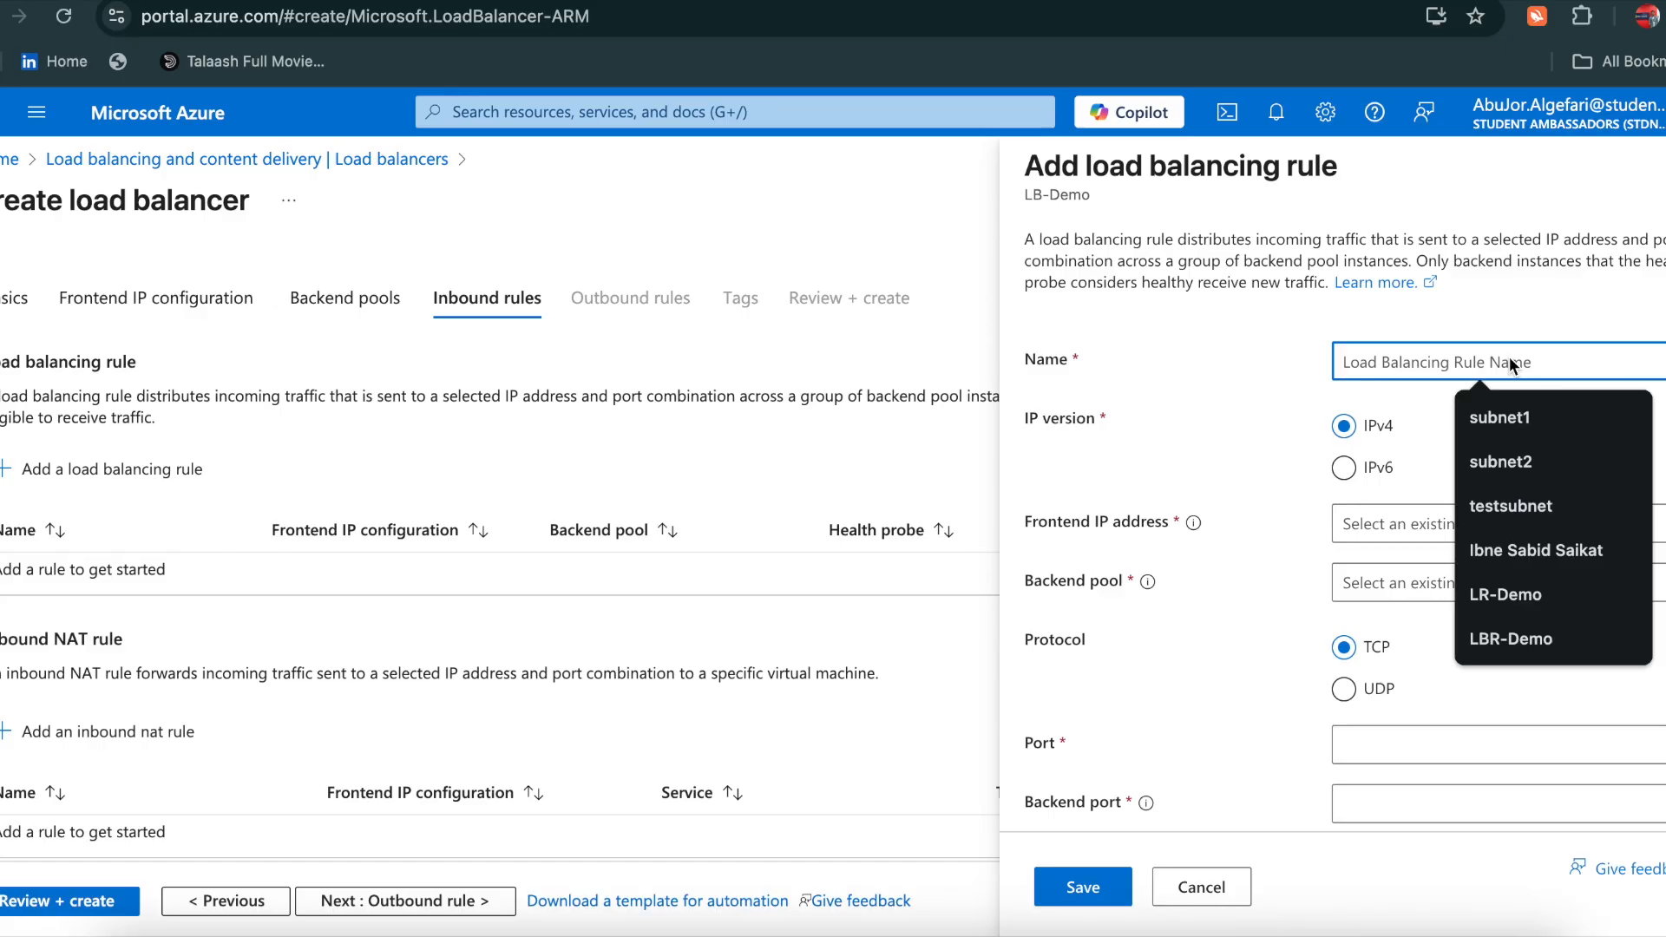
type("A")
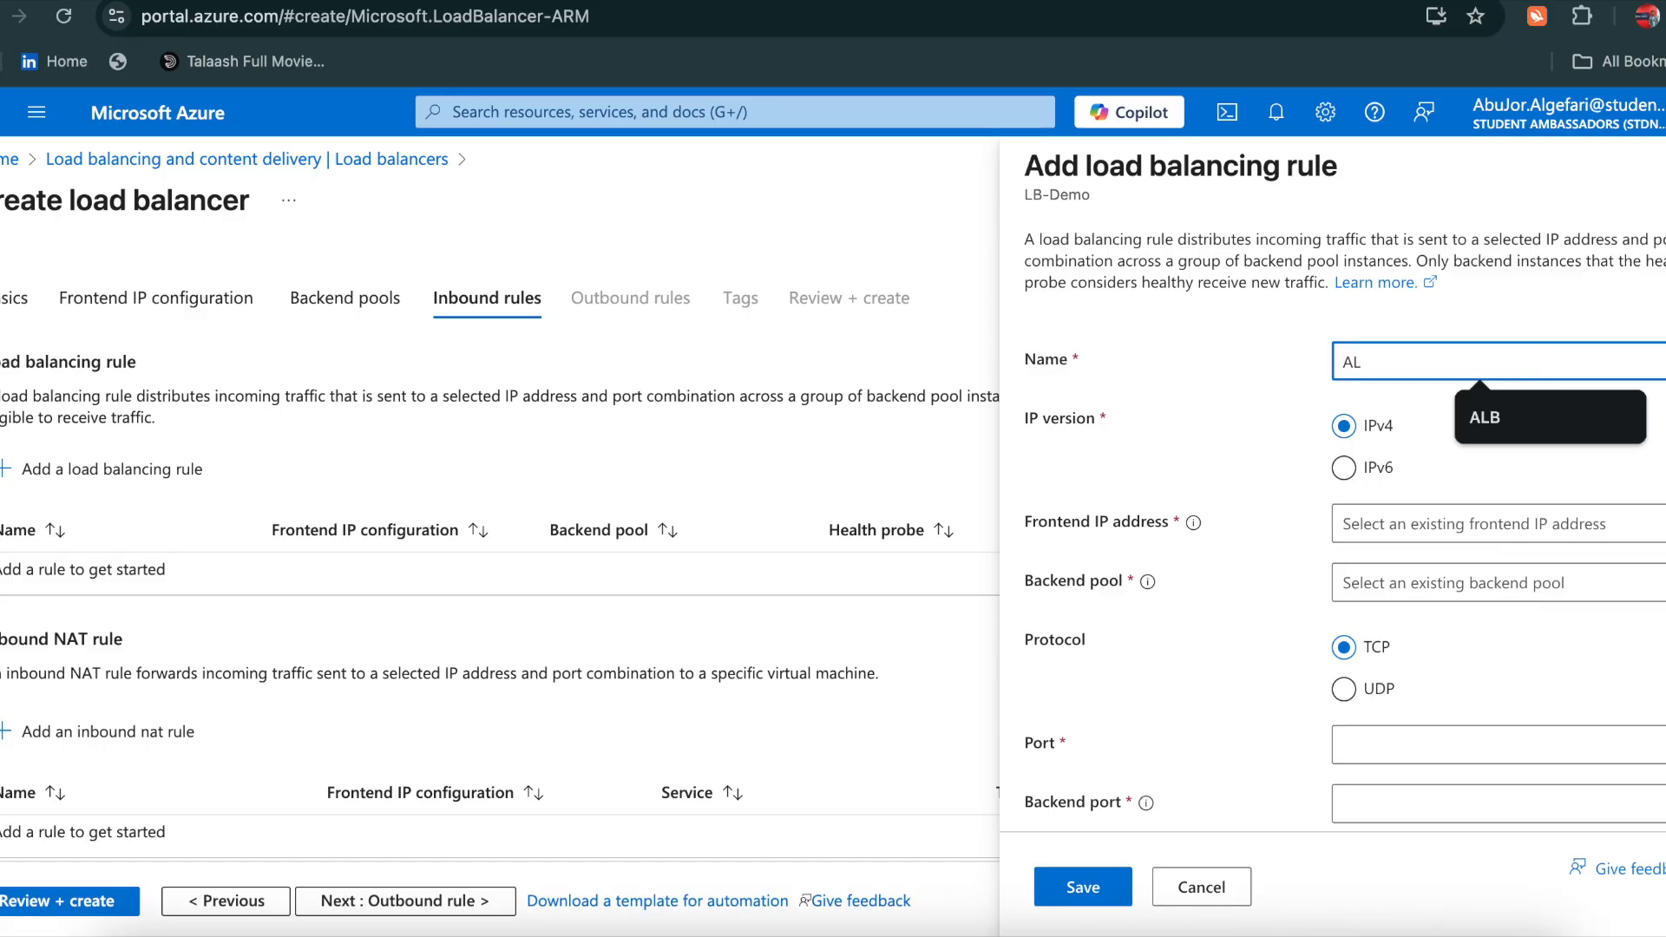
type("L")
left_click(1561, 422)
type("-")
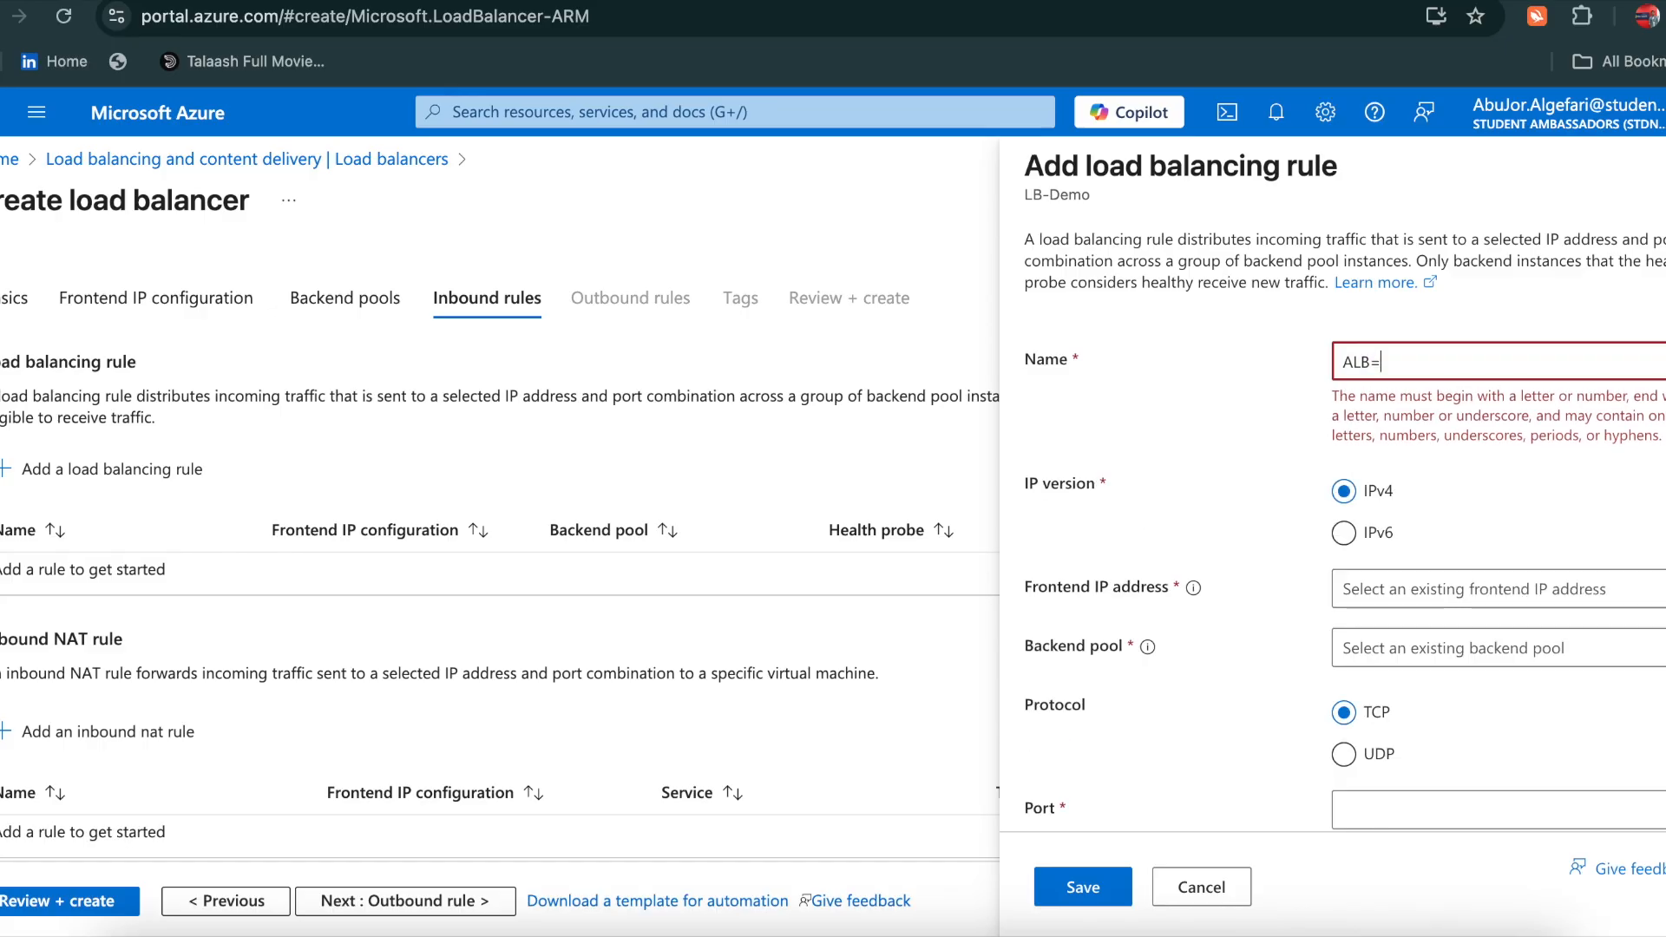
key("BackSpace")
type("-Demo")
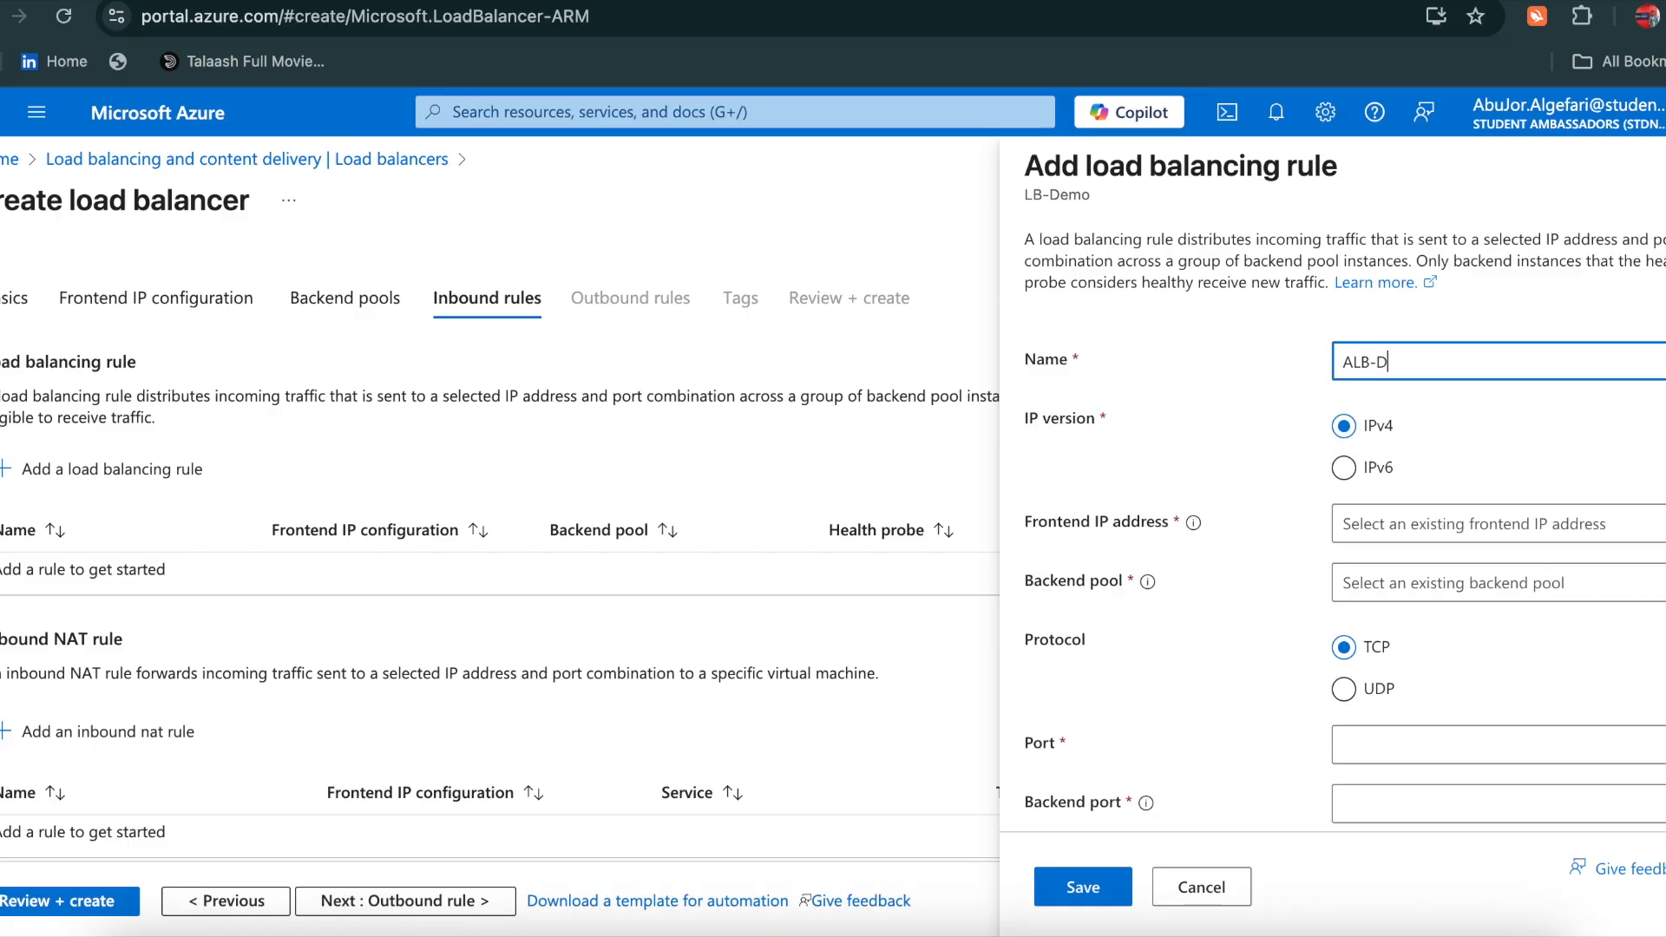
Assign frontend IP address F-Demo and backend pool B-Demo to the rule, with port 80 and backend port 80
left_click(1426, 519)
left_click(1428, 566)
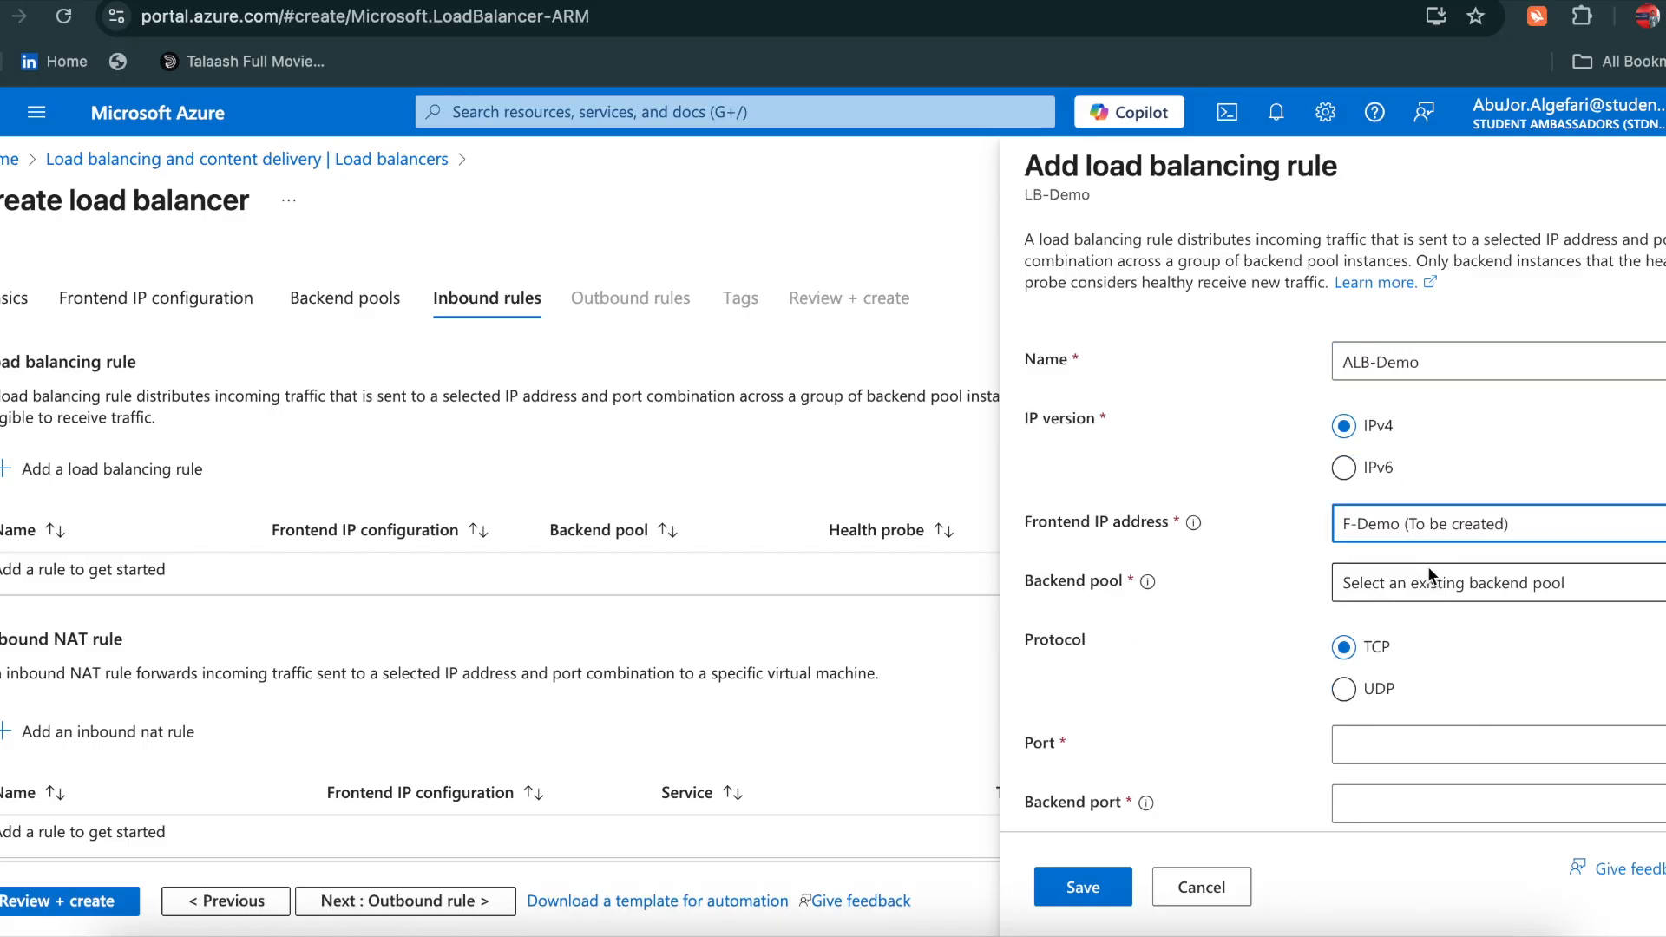
left_click(1428, 573)
left_click(1409, 630)
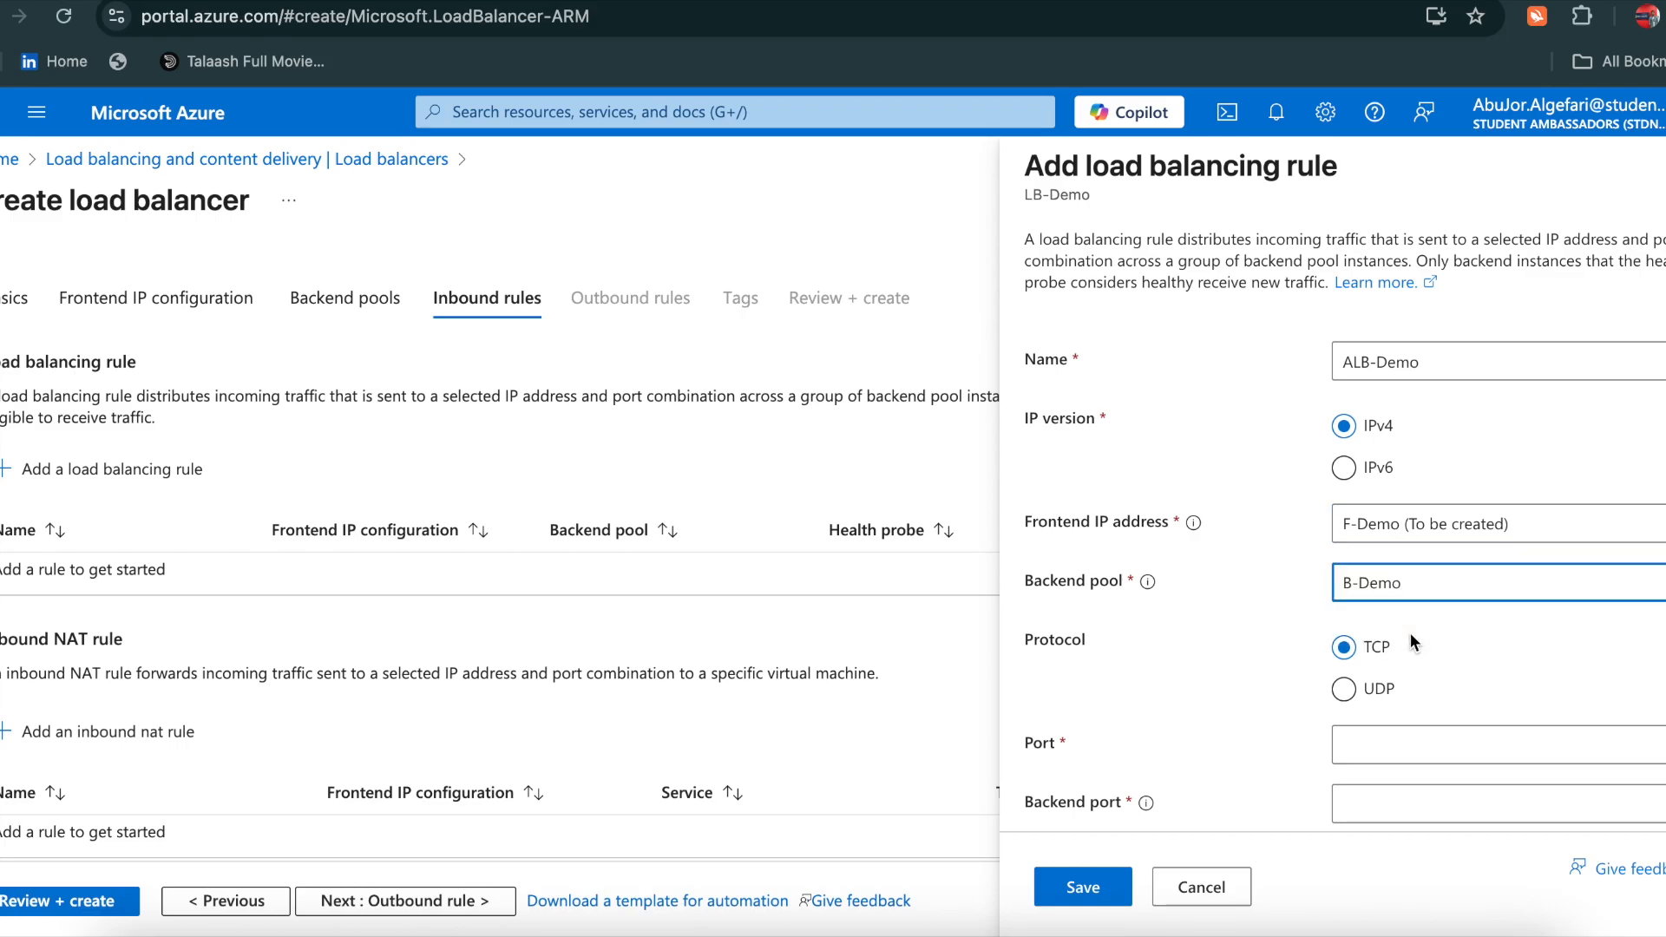
scroll(1409, 633, "down", 1)
left_click(1405, 595)
type("80")
left_click(1386, 654)
type("80")
Create a health probe named HL using TCP on port 80 for ALB-Demo and save the load balancing rule
scroll(1343, 755, "down", 1)
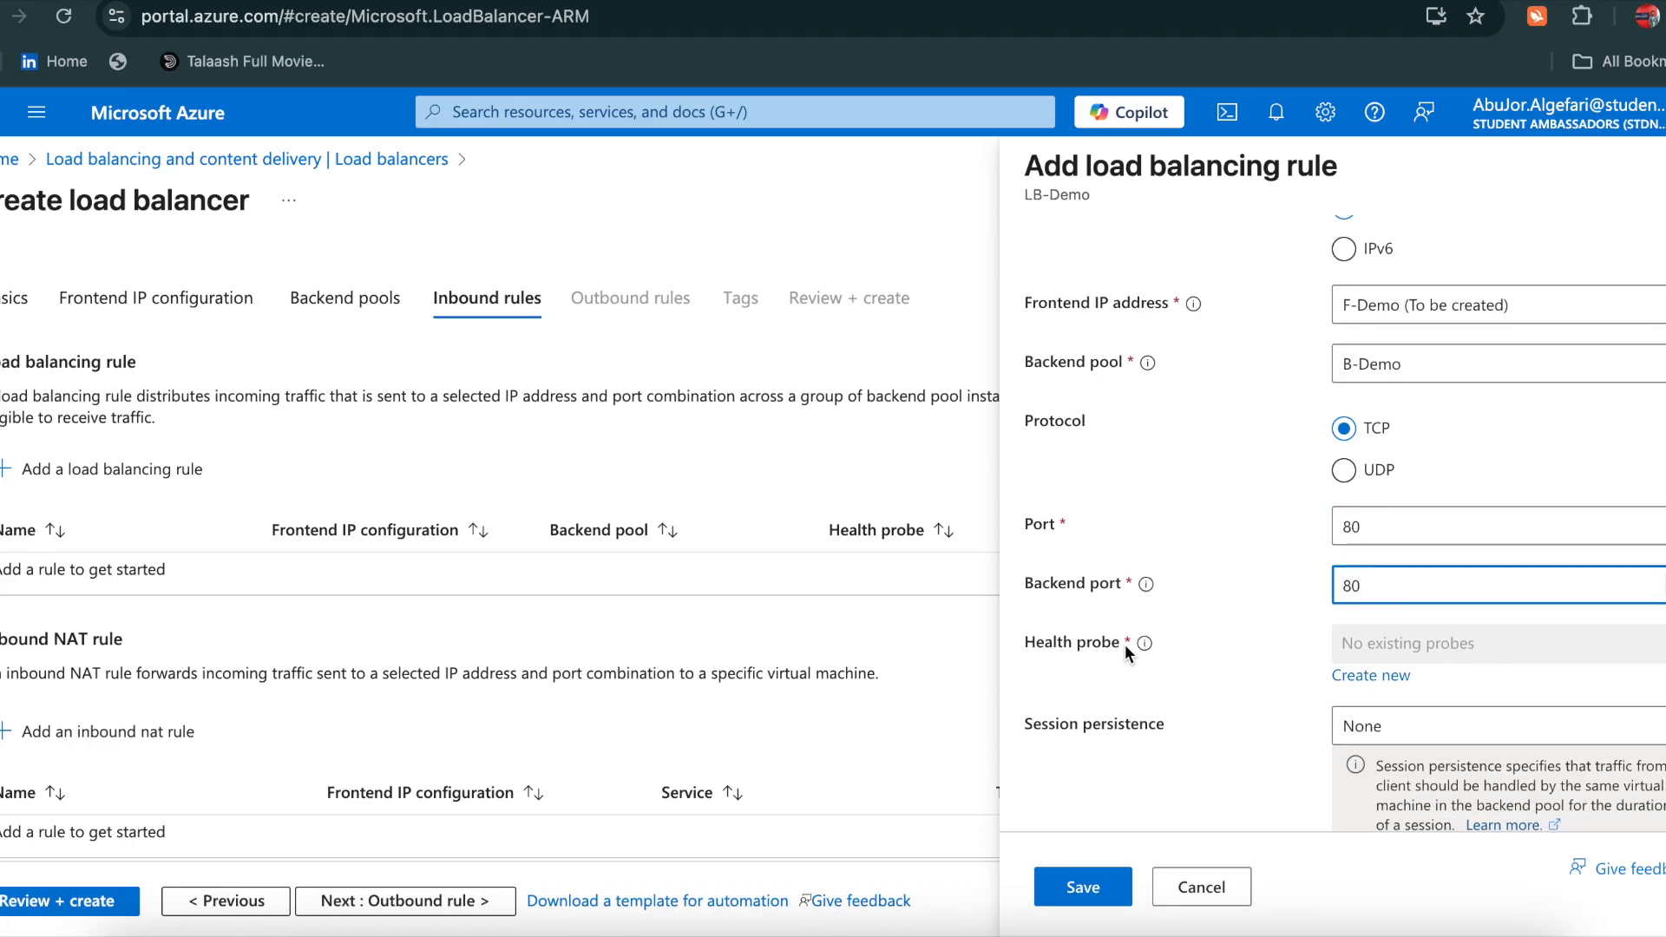
left_click(1345, 676)
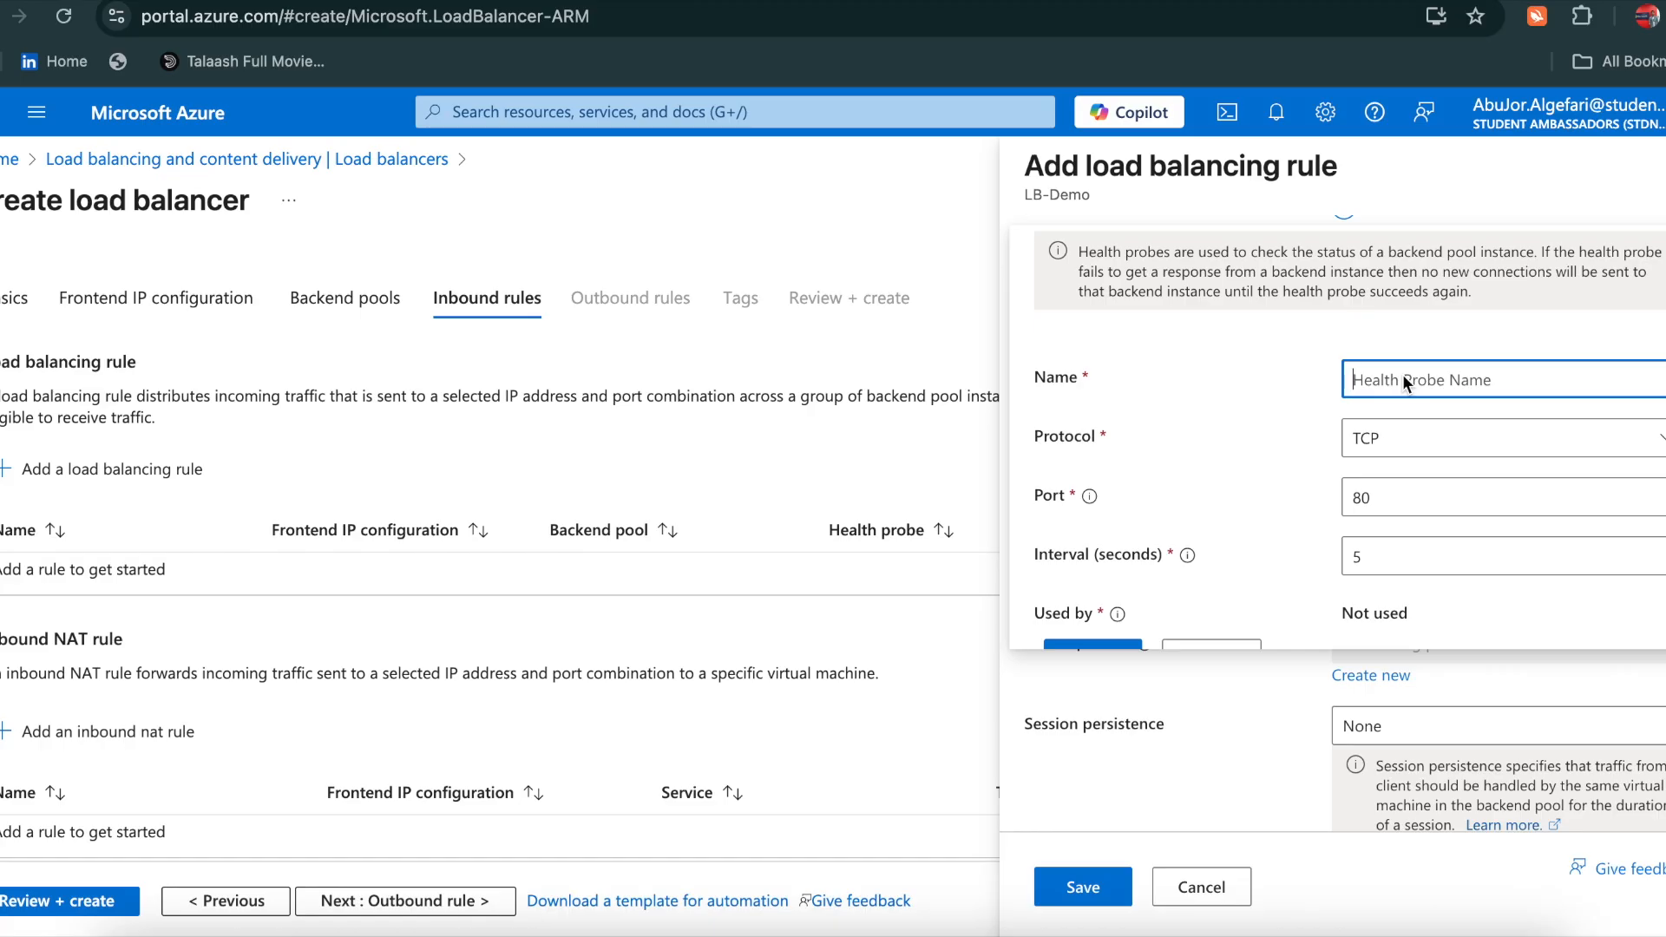
type("HL")
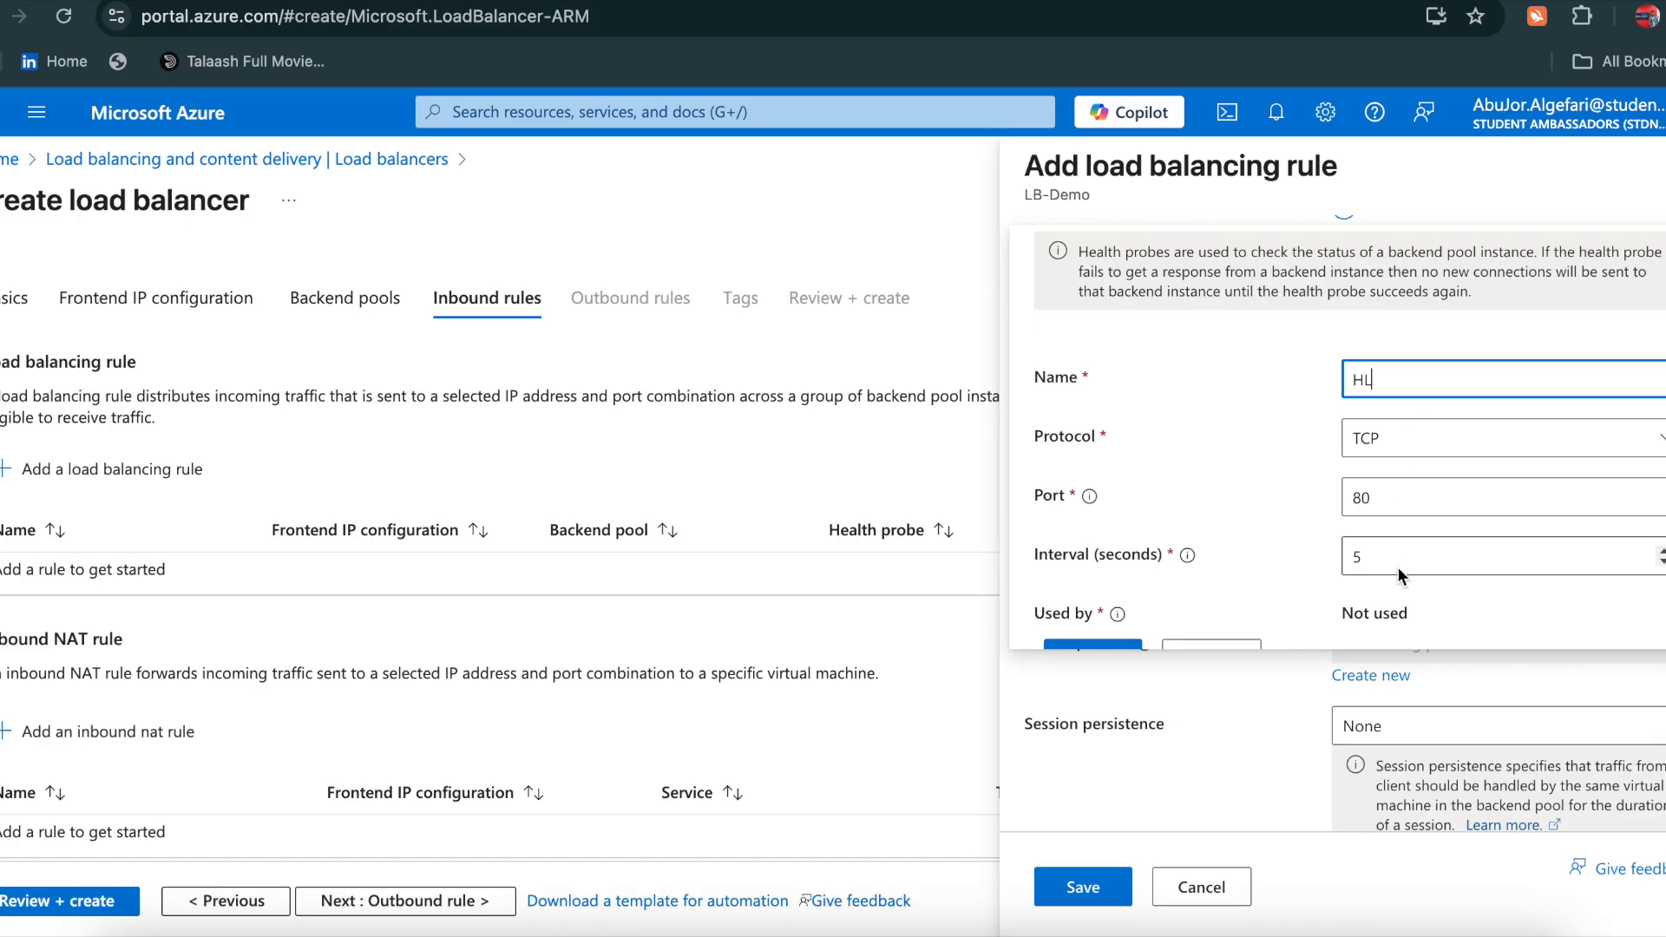
scroll(1397, 565, "down", 1)
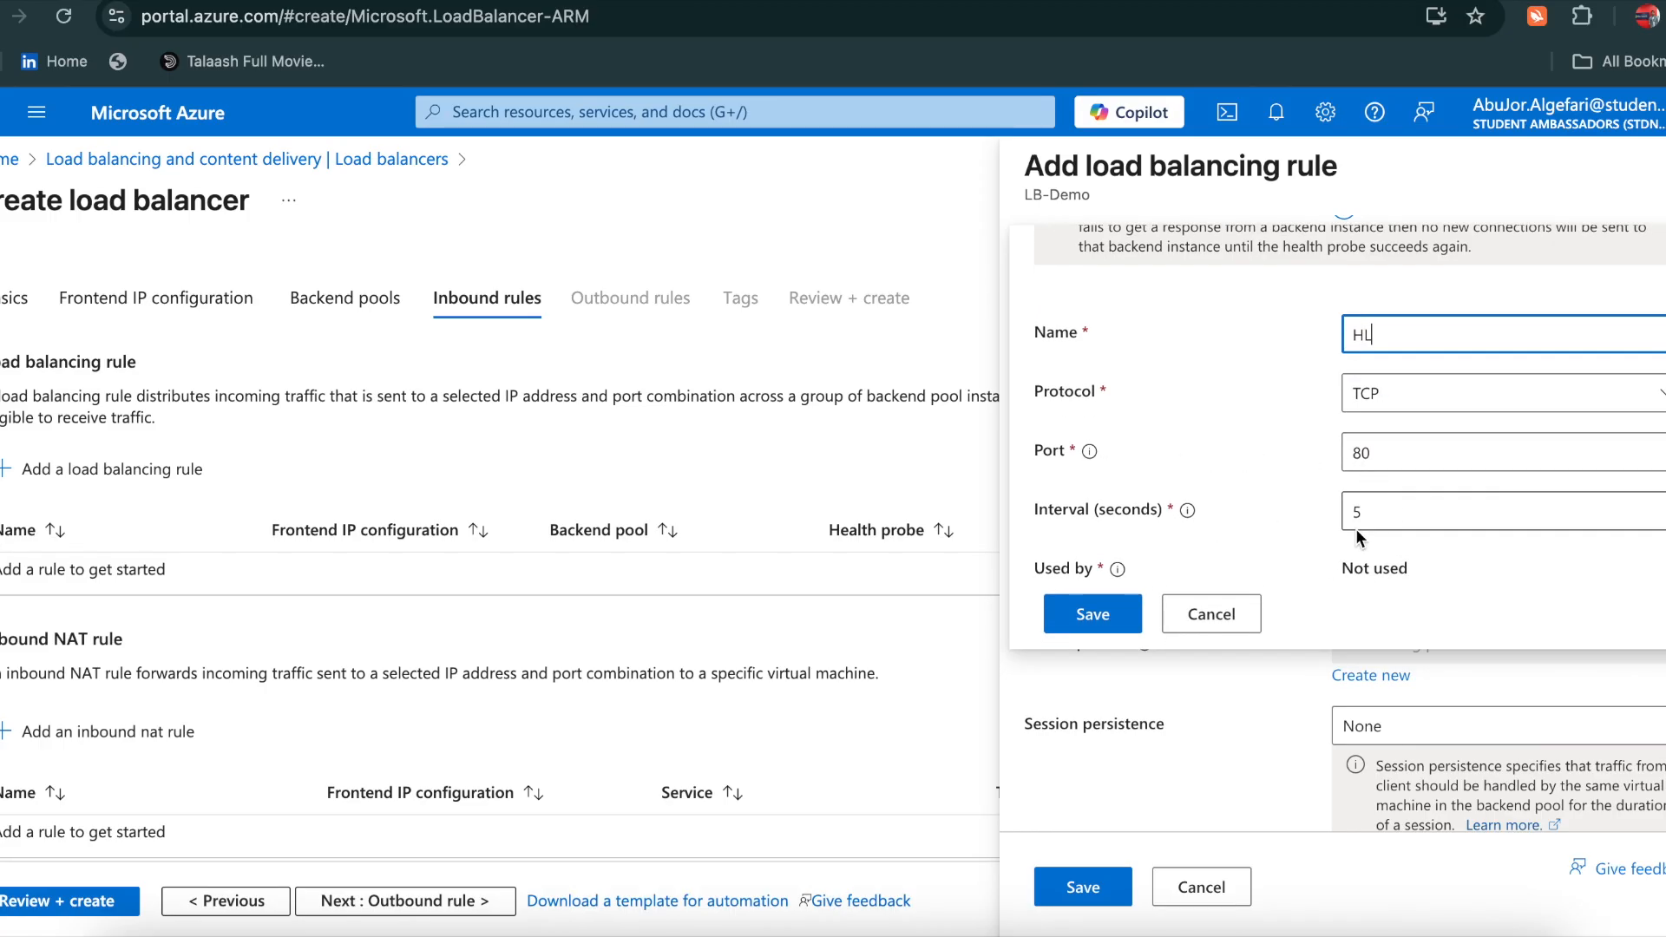
left_click(1097, 618)
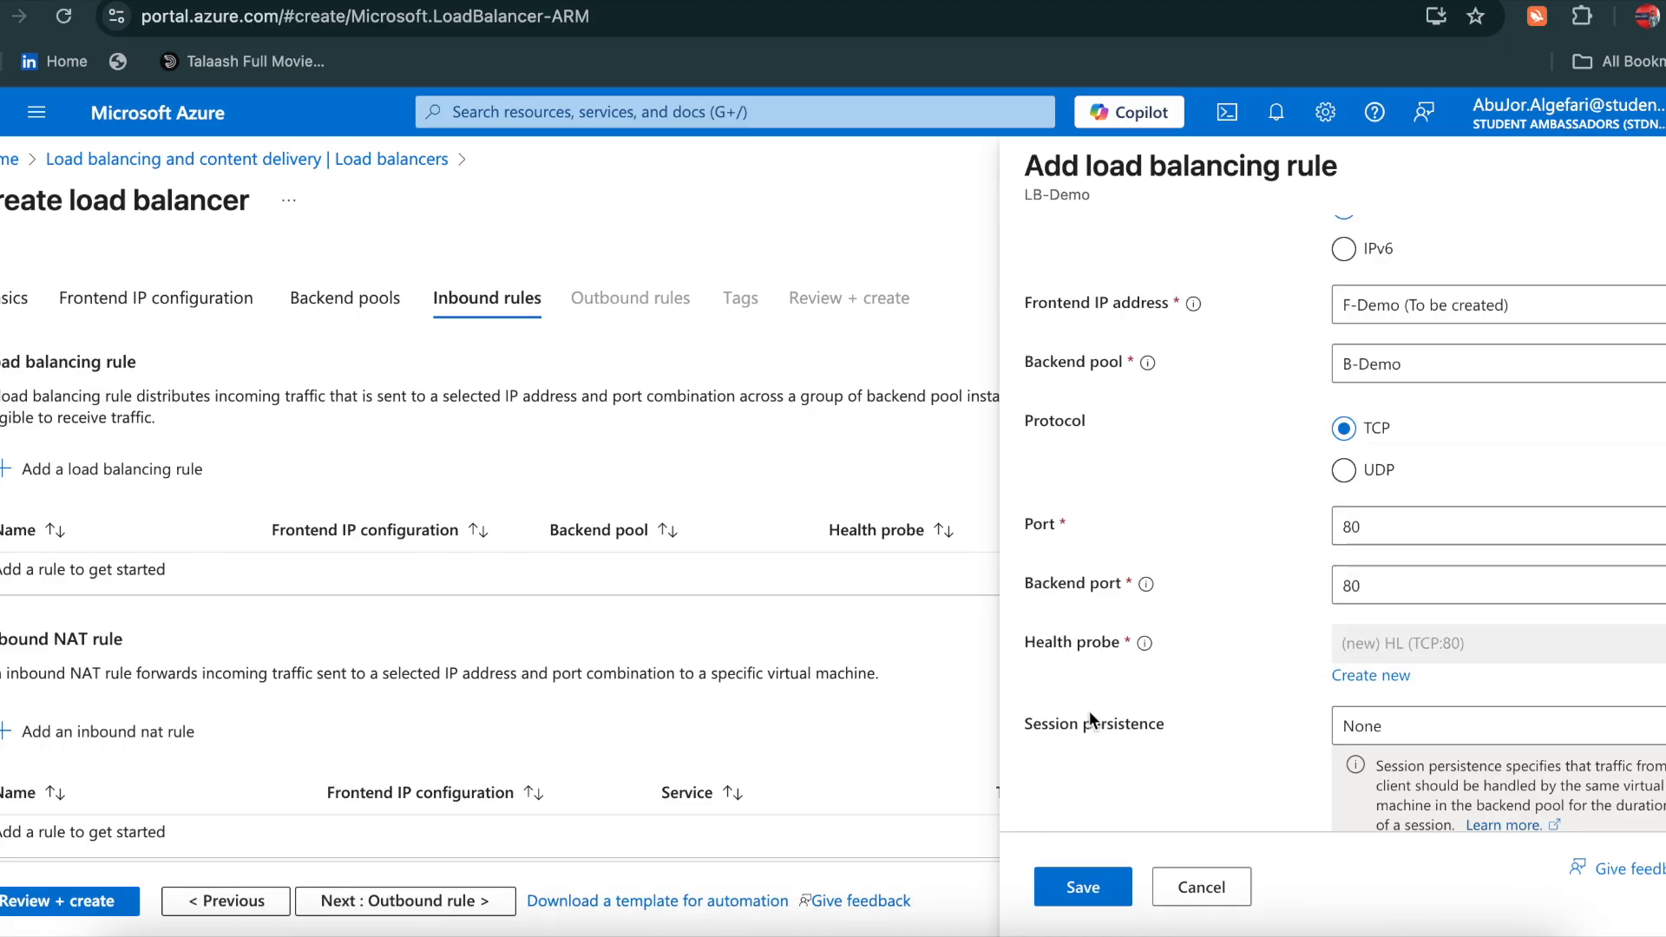
left_click(1074, 889)
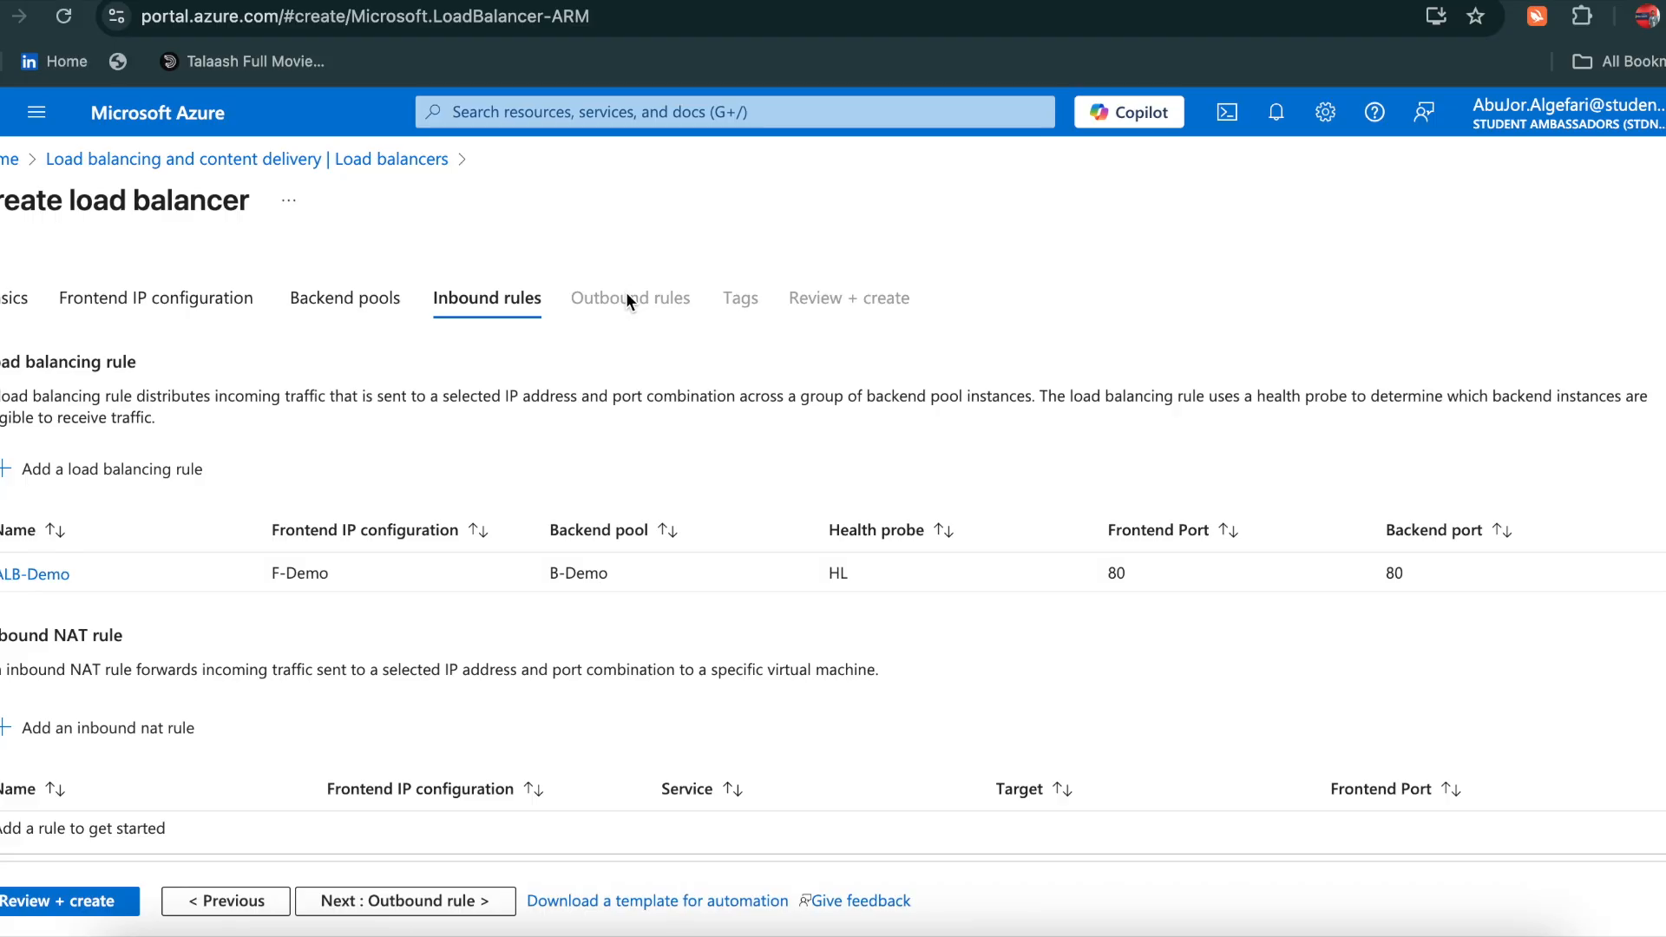
Review and deploy load balancer LB-Demo, and open the deployed resource
left_click(17, 910)
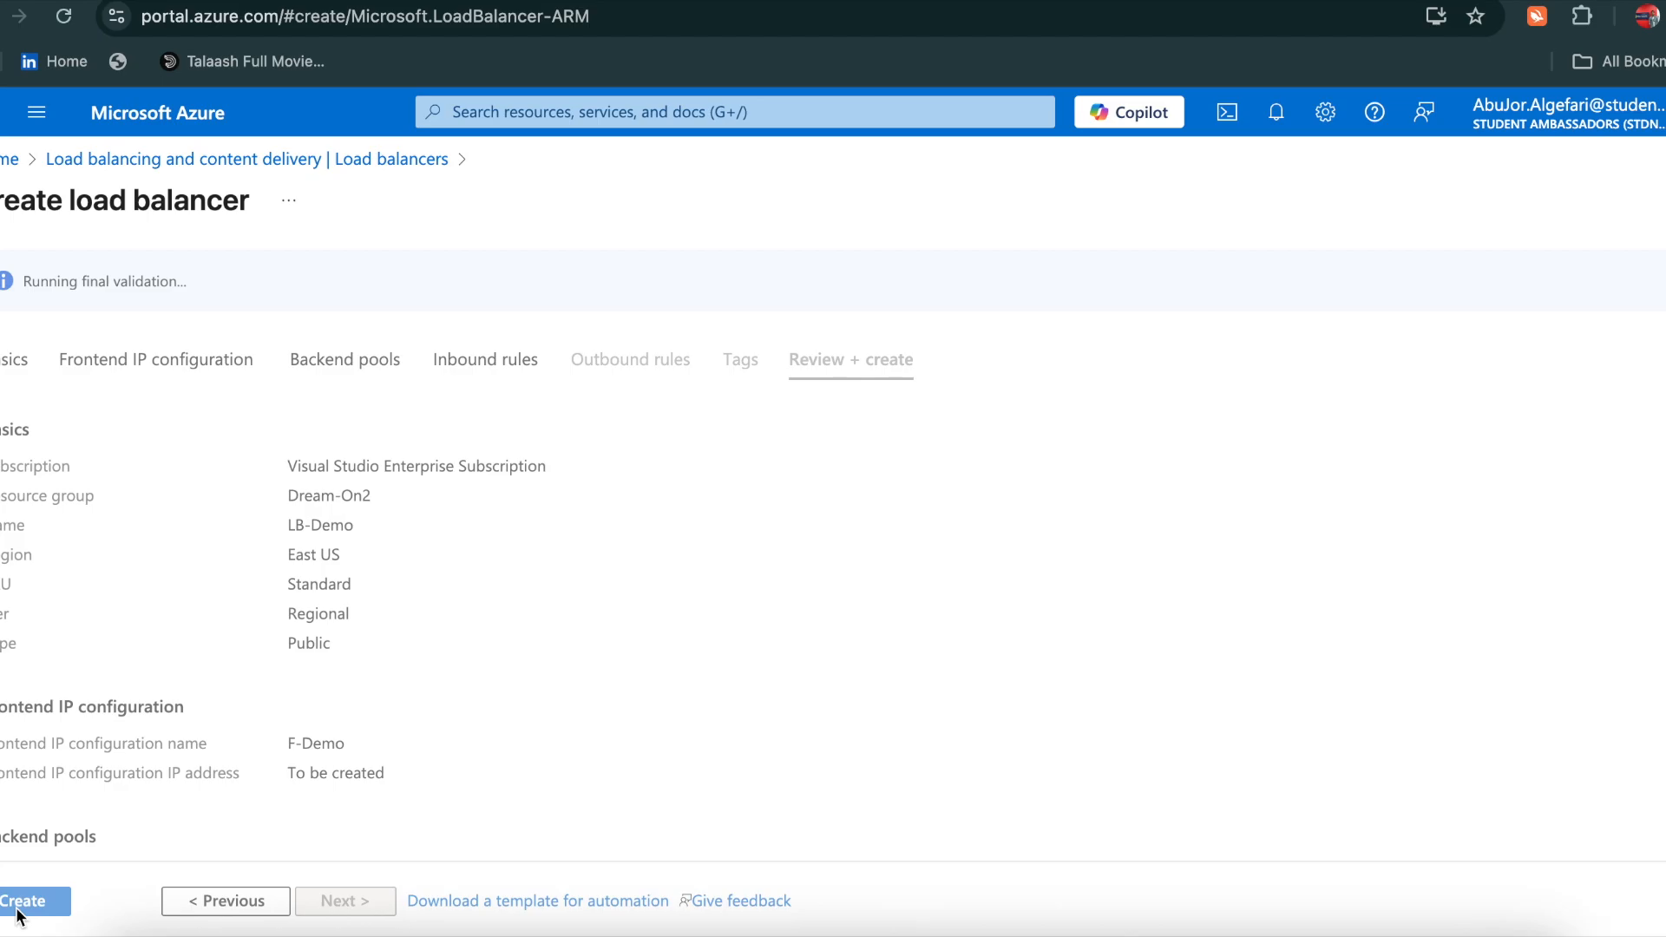
left_click(21, 902)
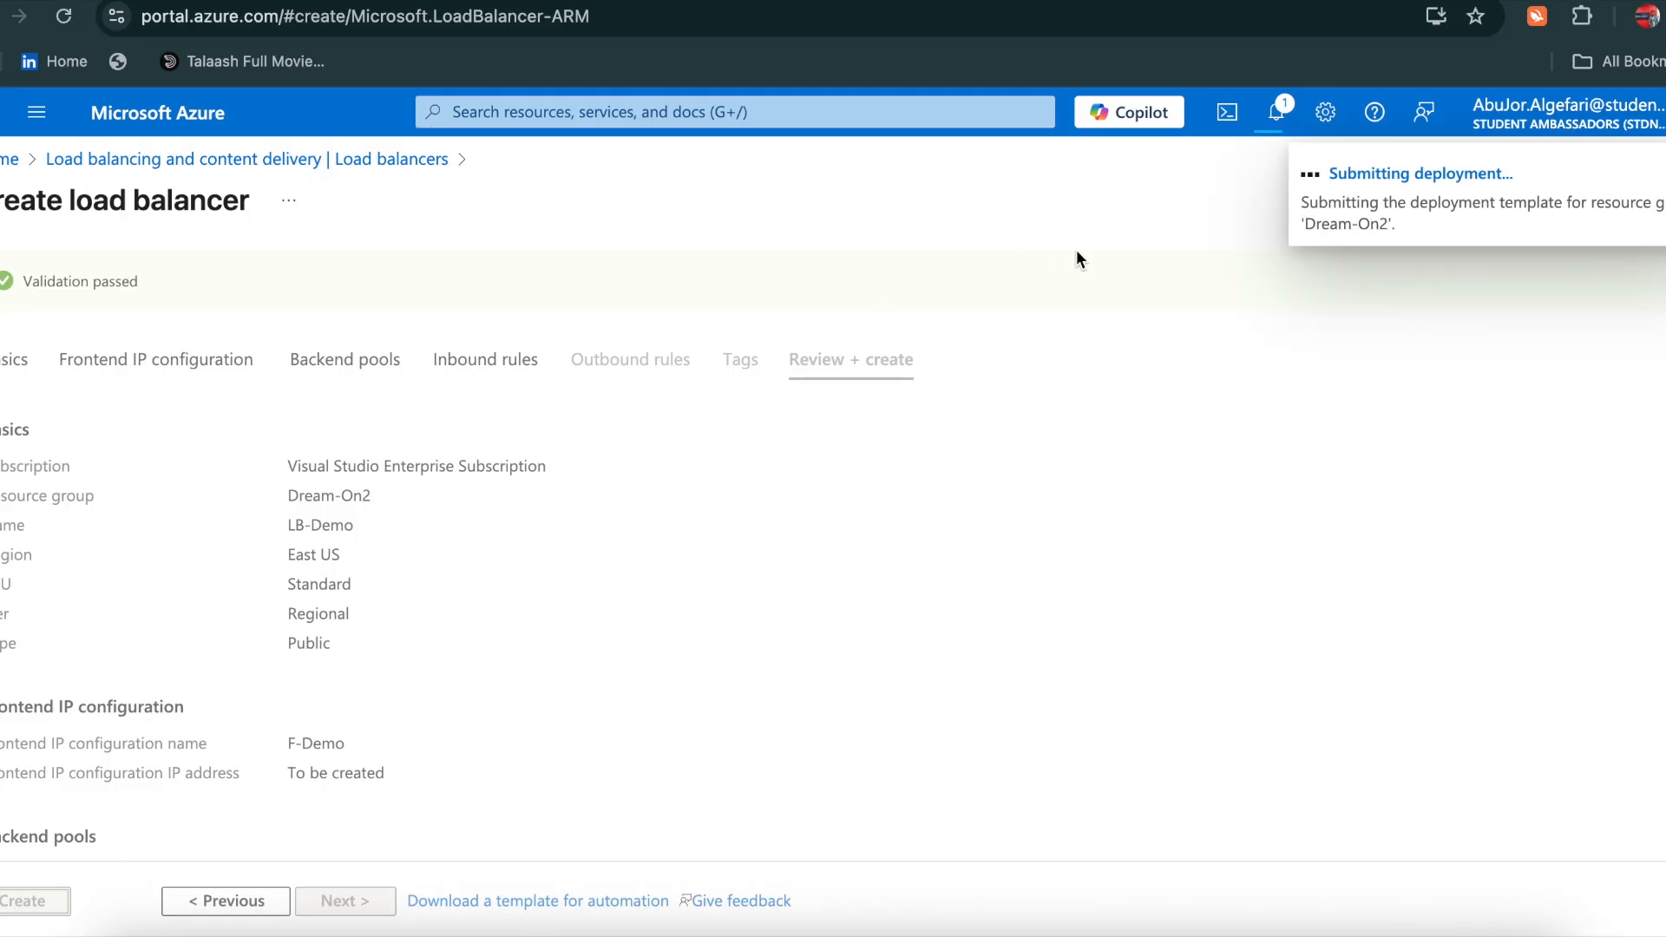
left_click(1281, 118)
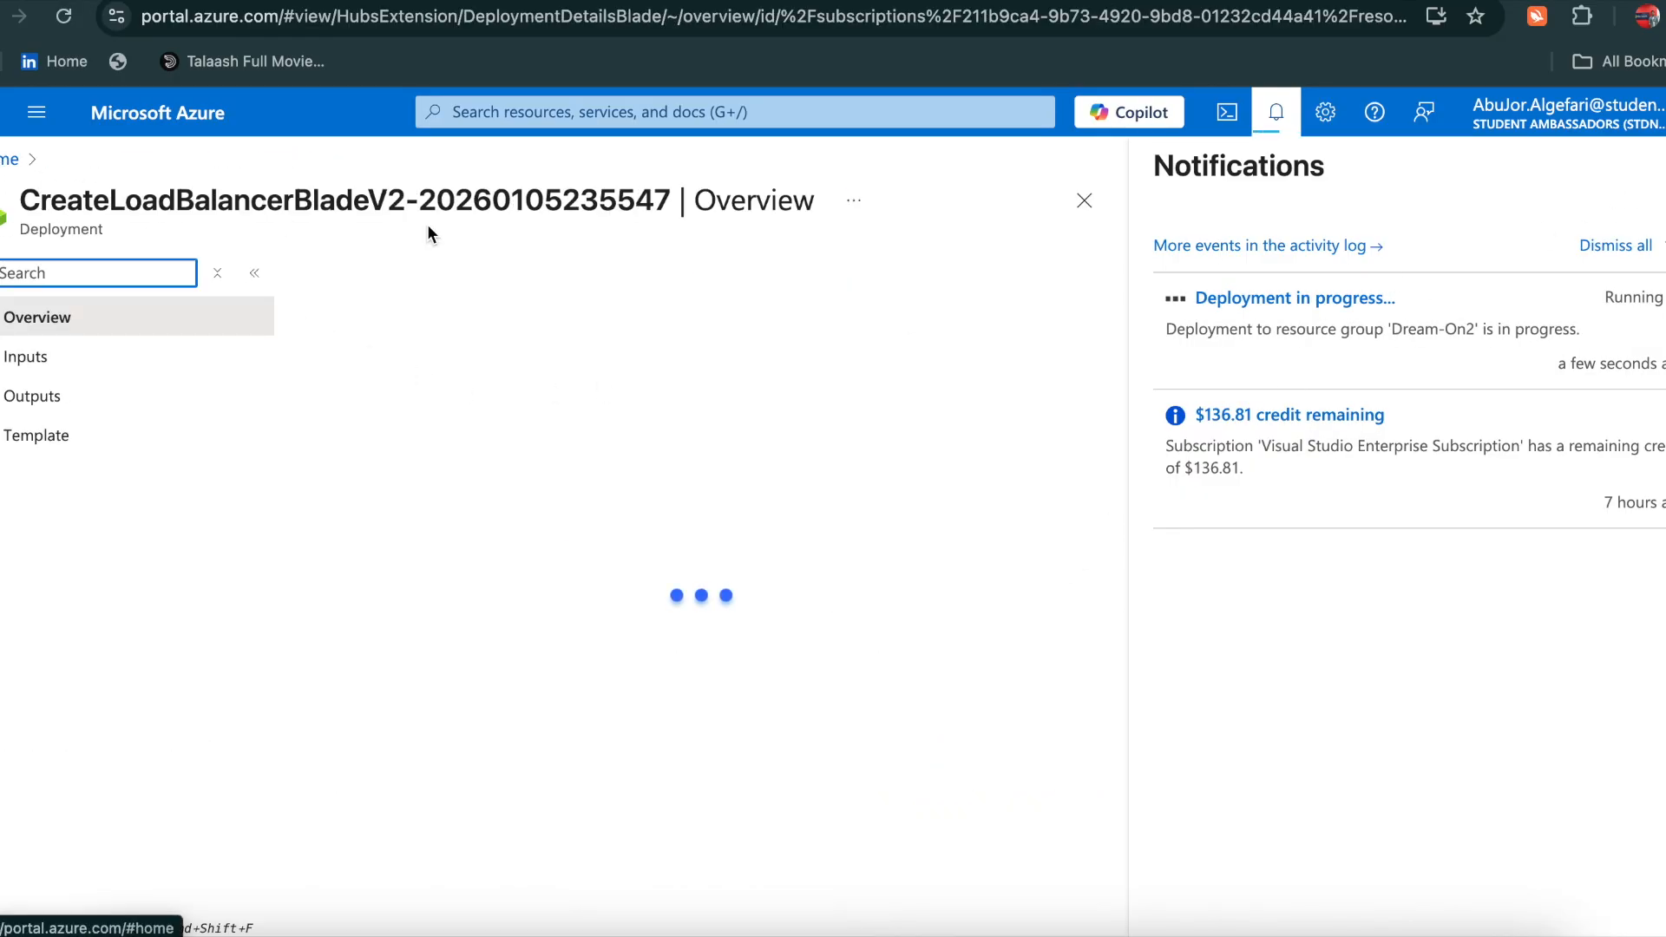
left_click(1095, 617)
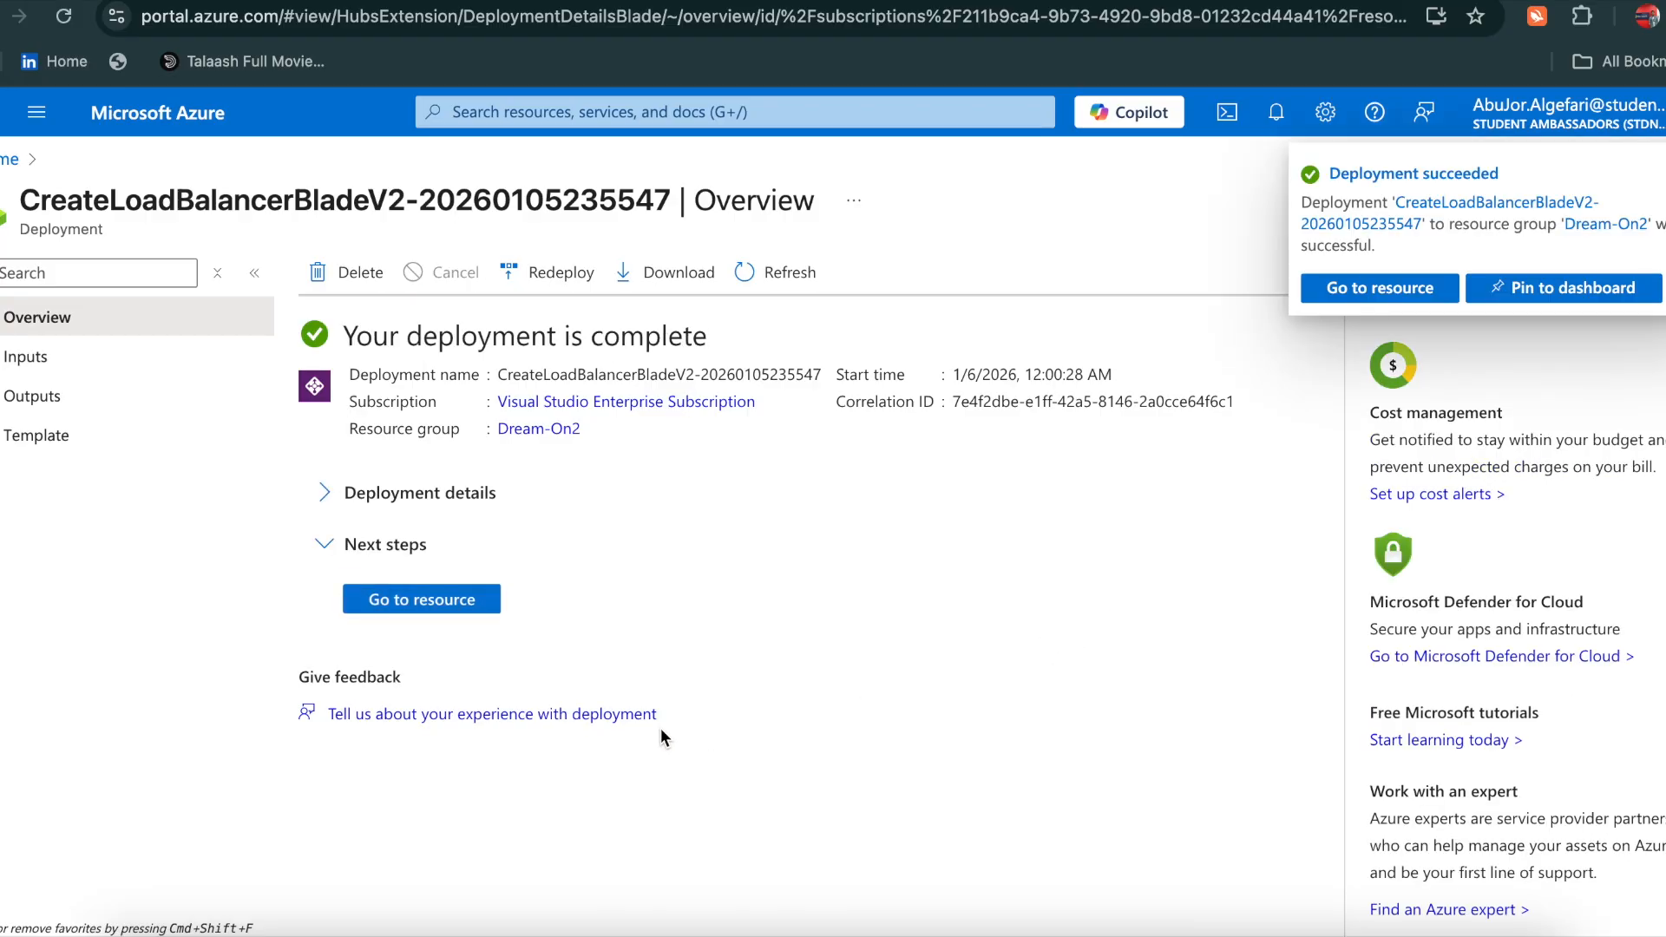
left_click(425, 599)
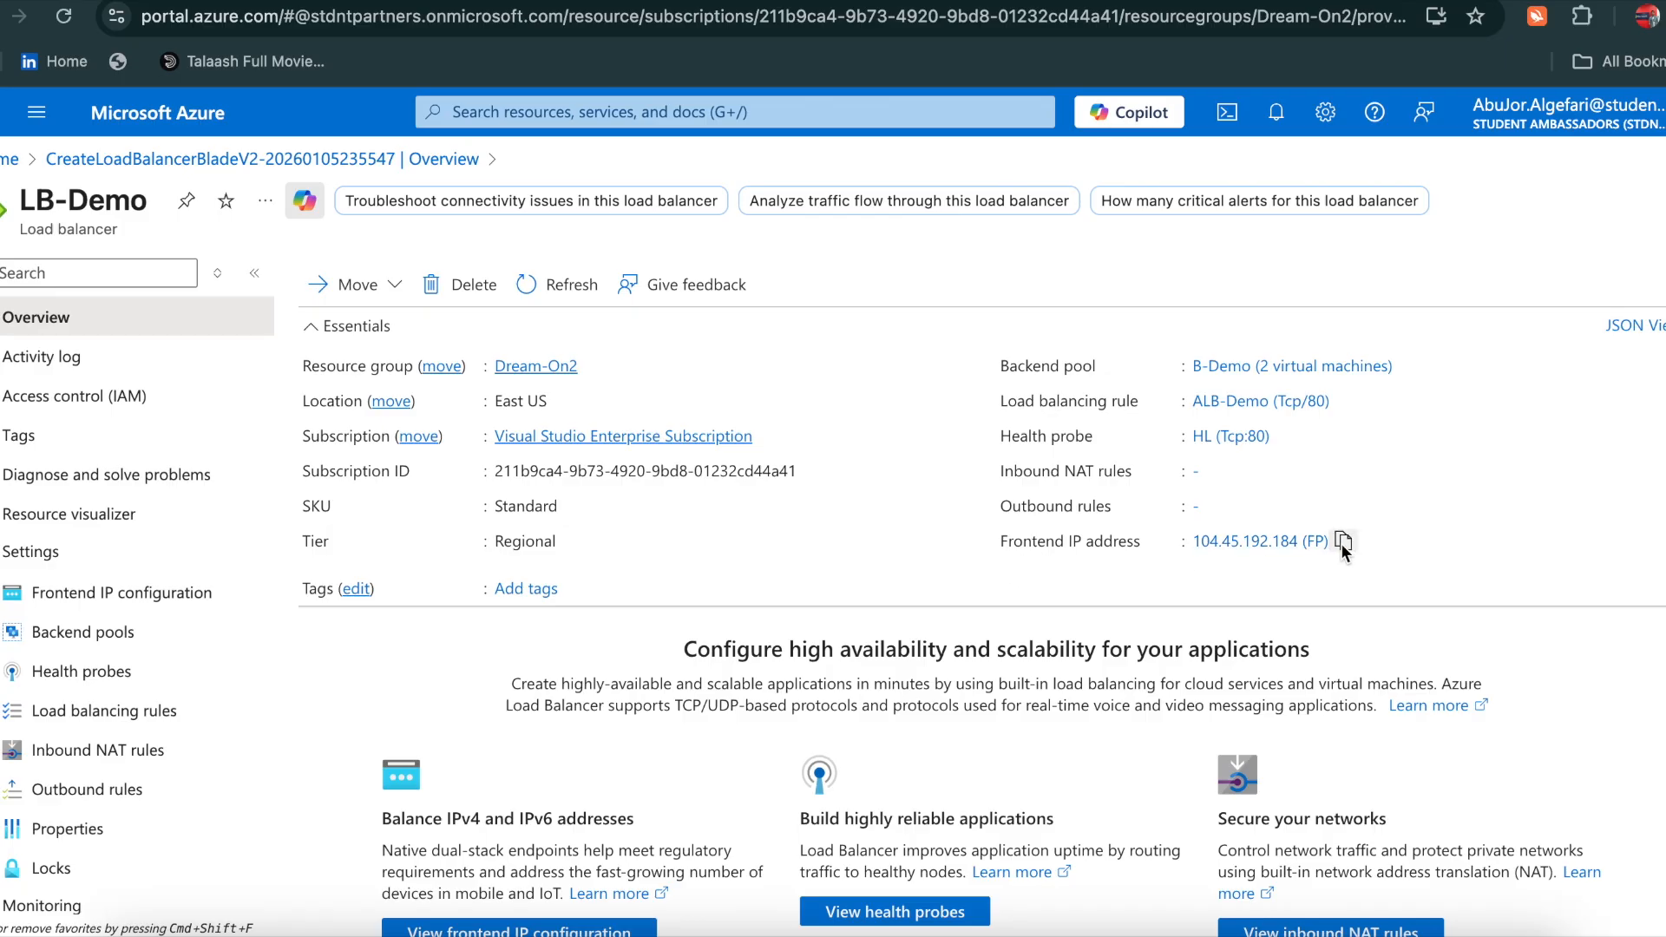
Copy LB-Demo's frontend IP address and load 104.45.192.184 in a new browser tab
left_click(1342, 544)
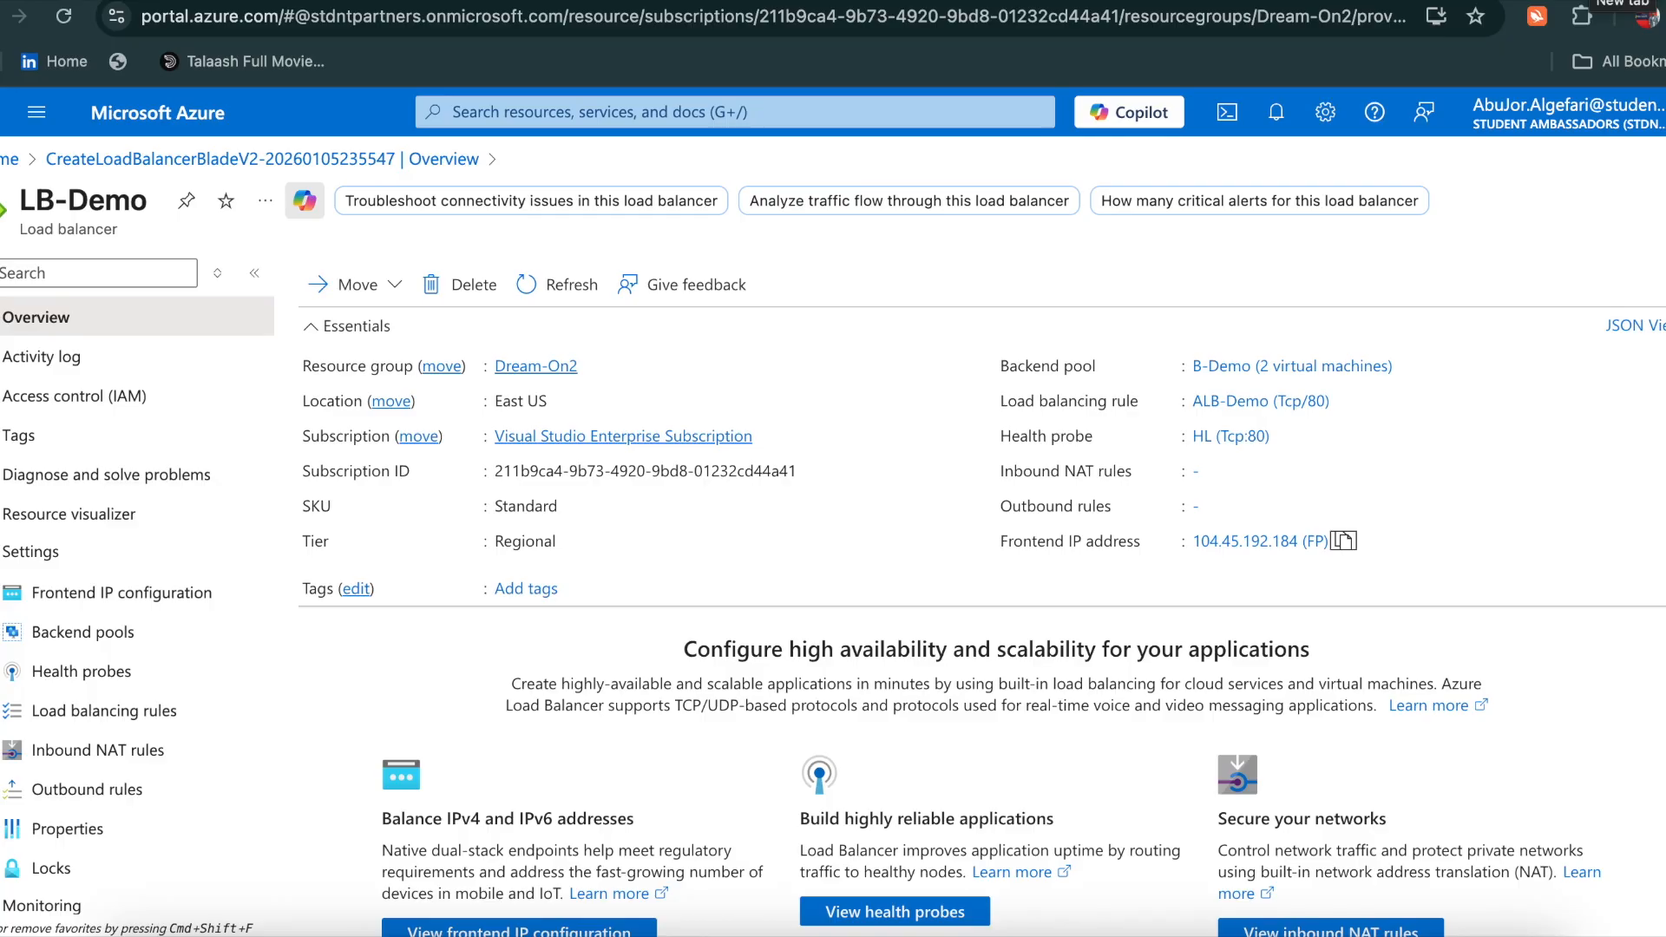
key("super+t")
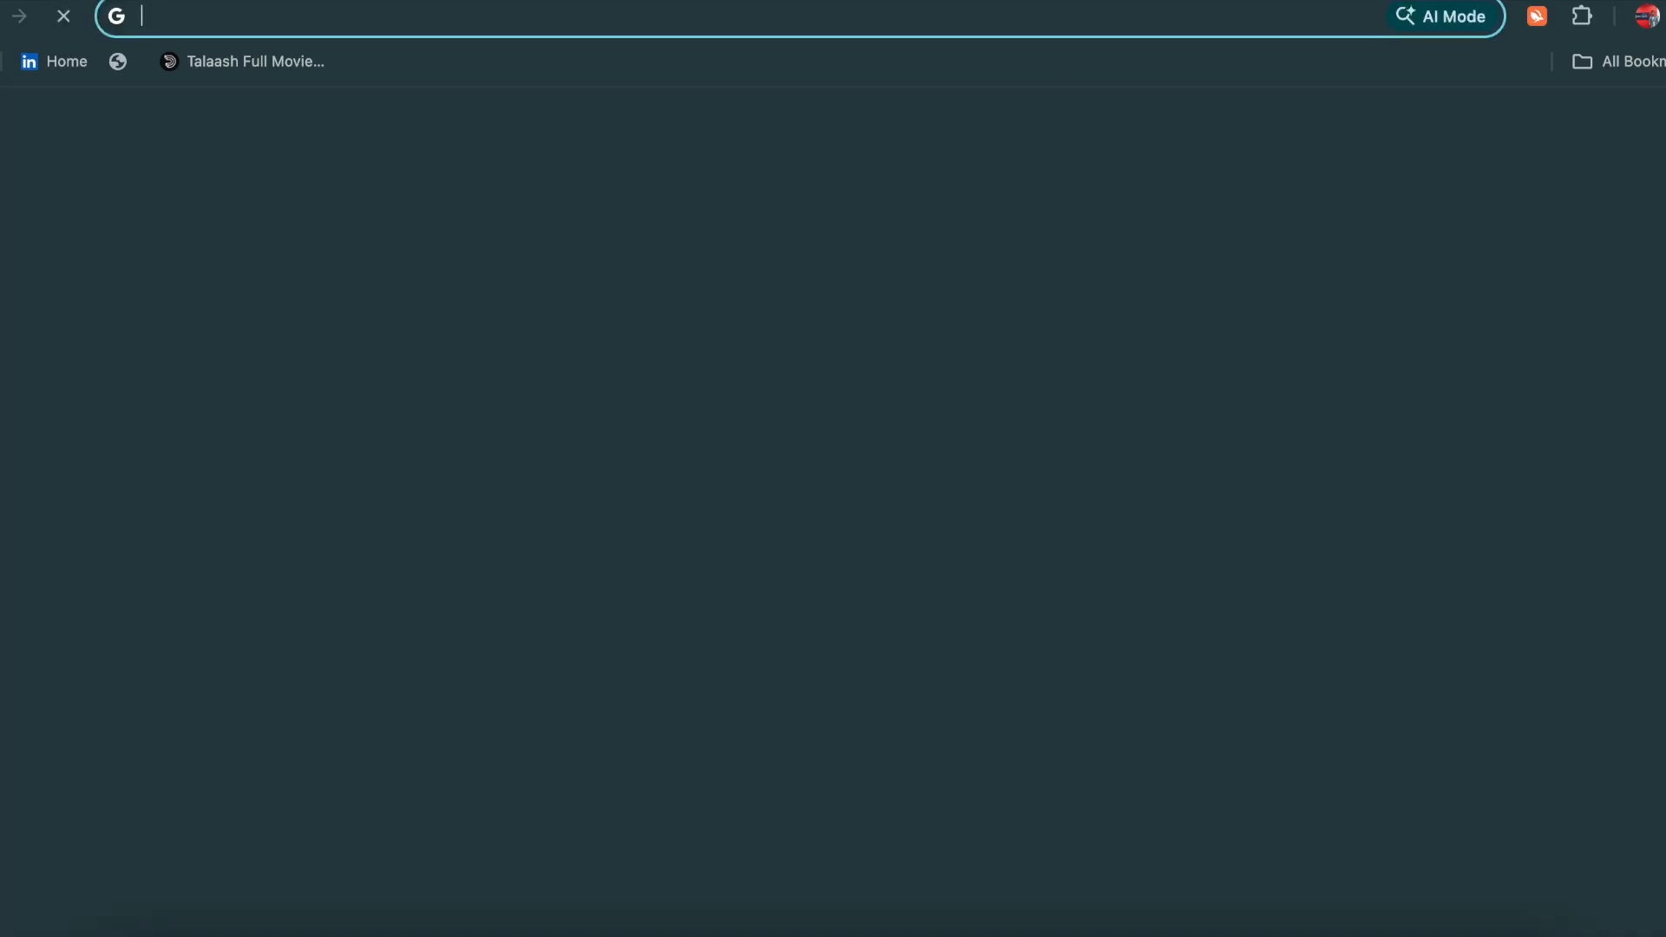
key("super+v")
key("BackSpace")
key("BackSpace")
key("BackSpace")
key("BackSpace")
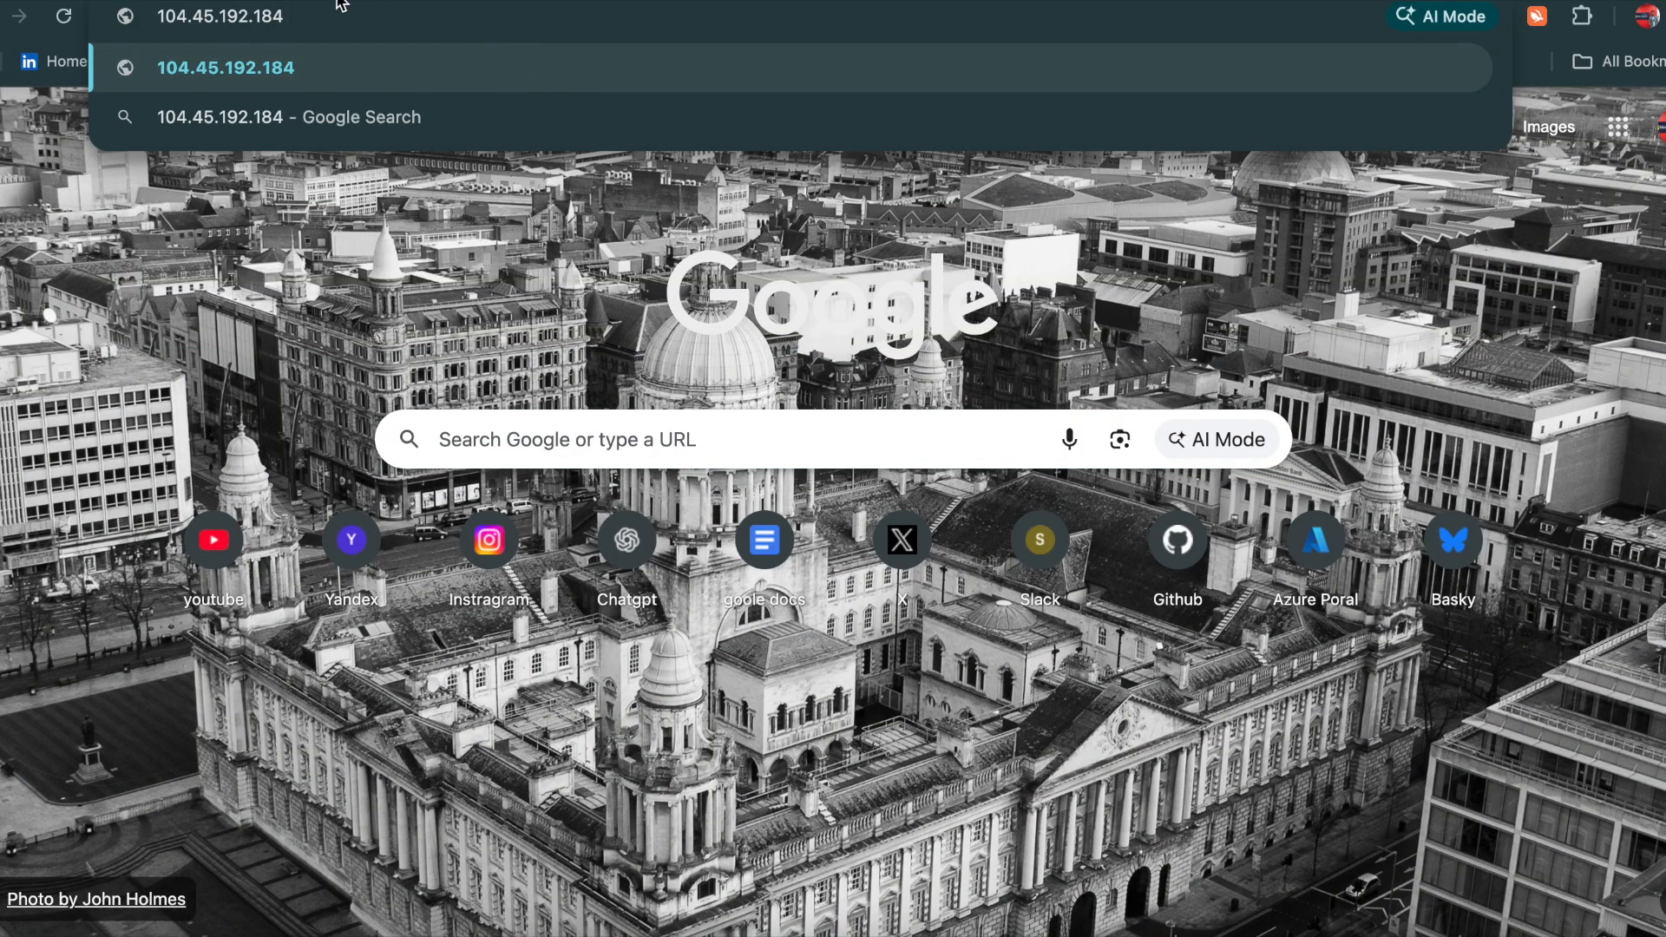
left_click_drag(299, 13, 151, 11)
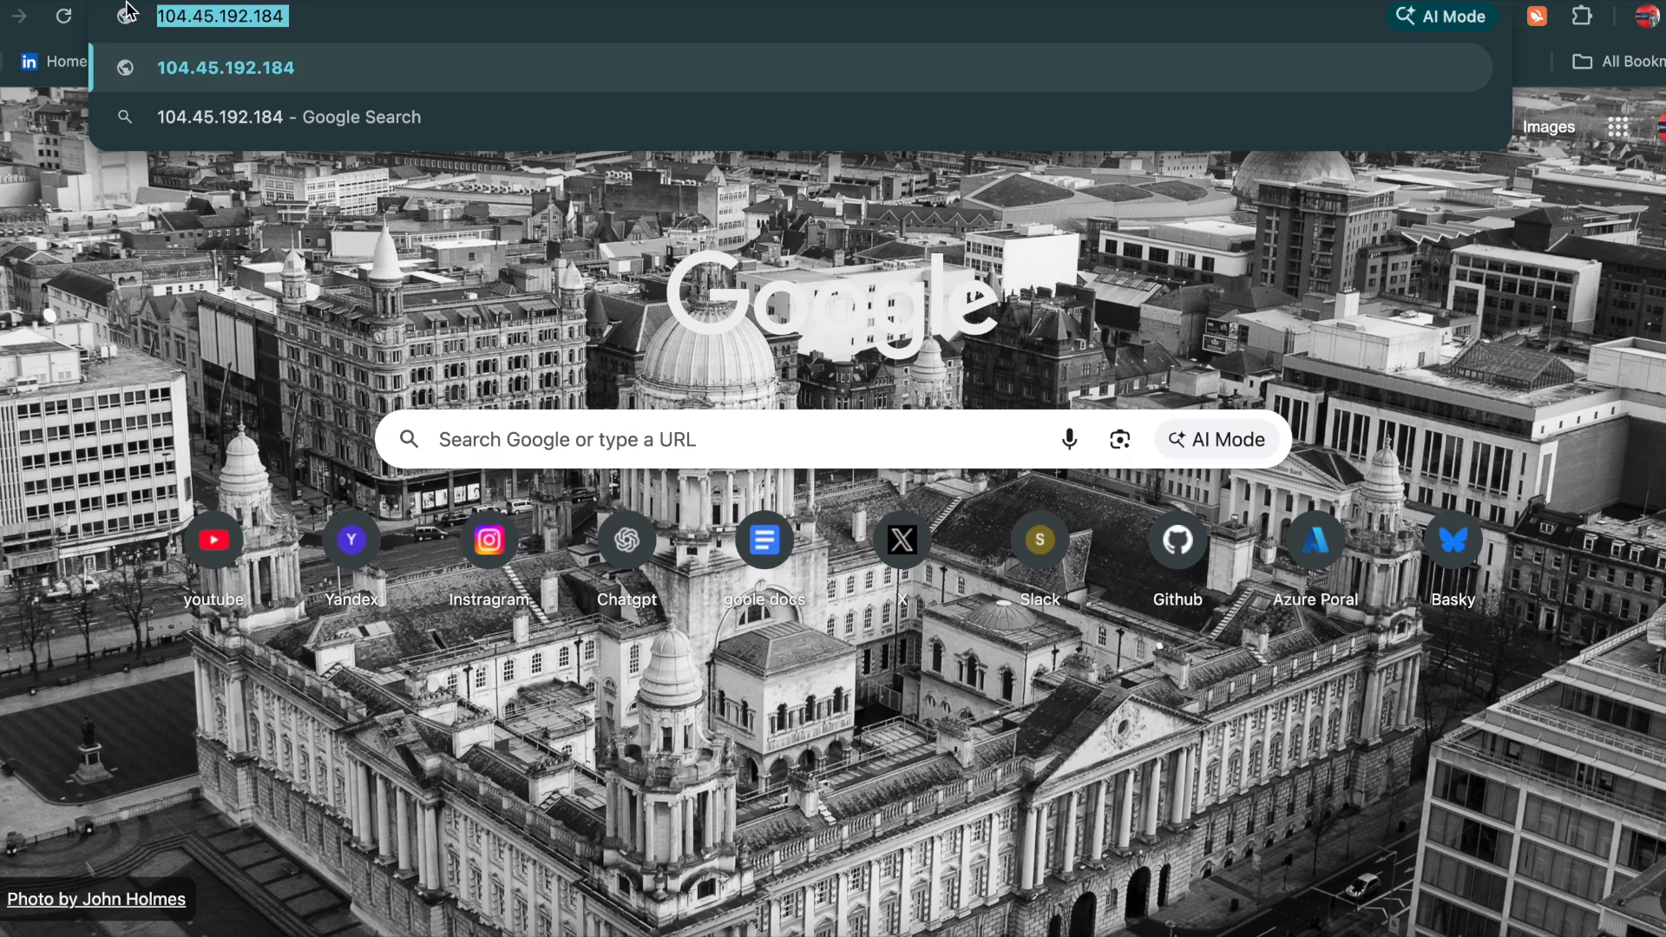
key("Return")
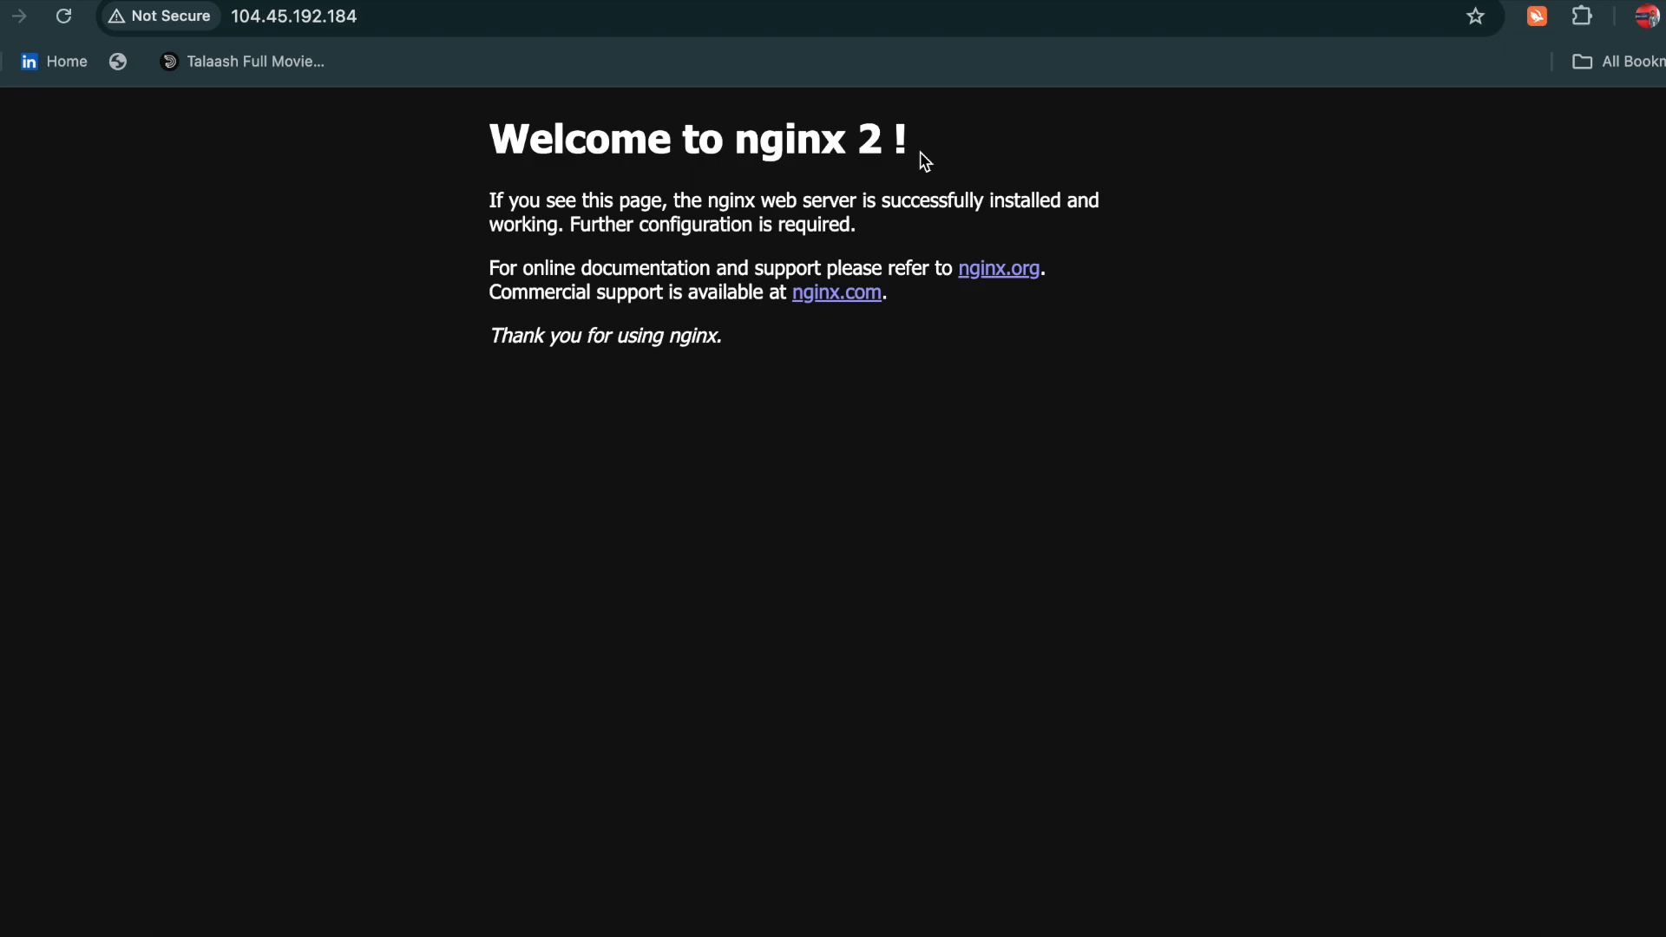
left_click(764, 1)
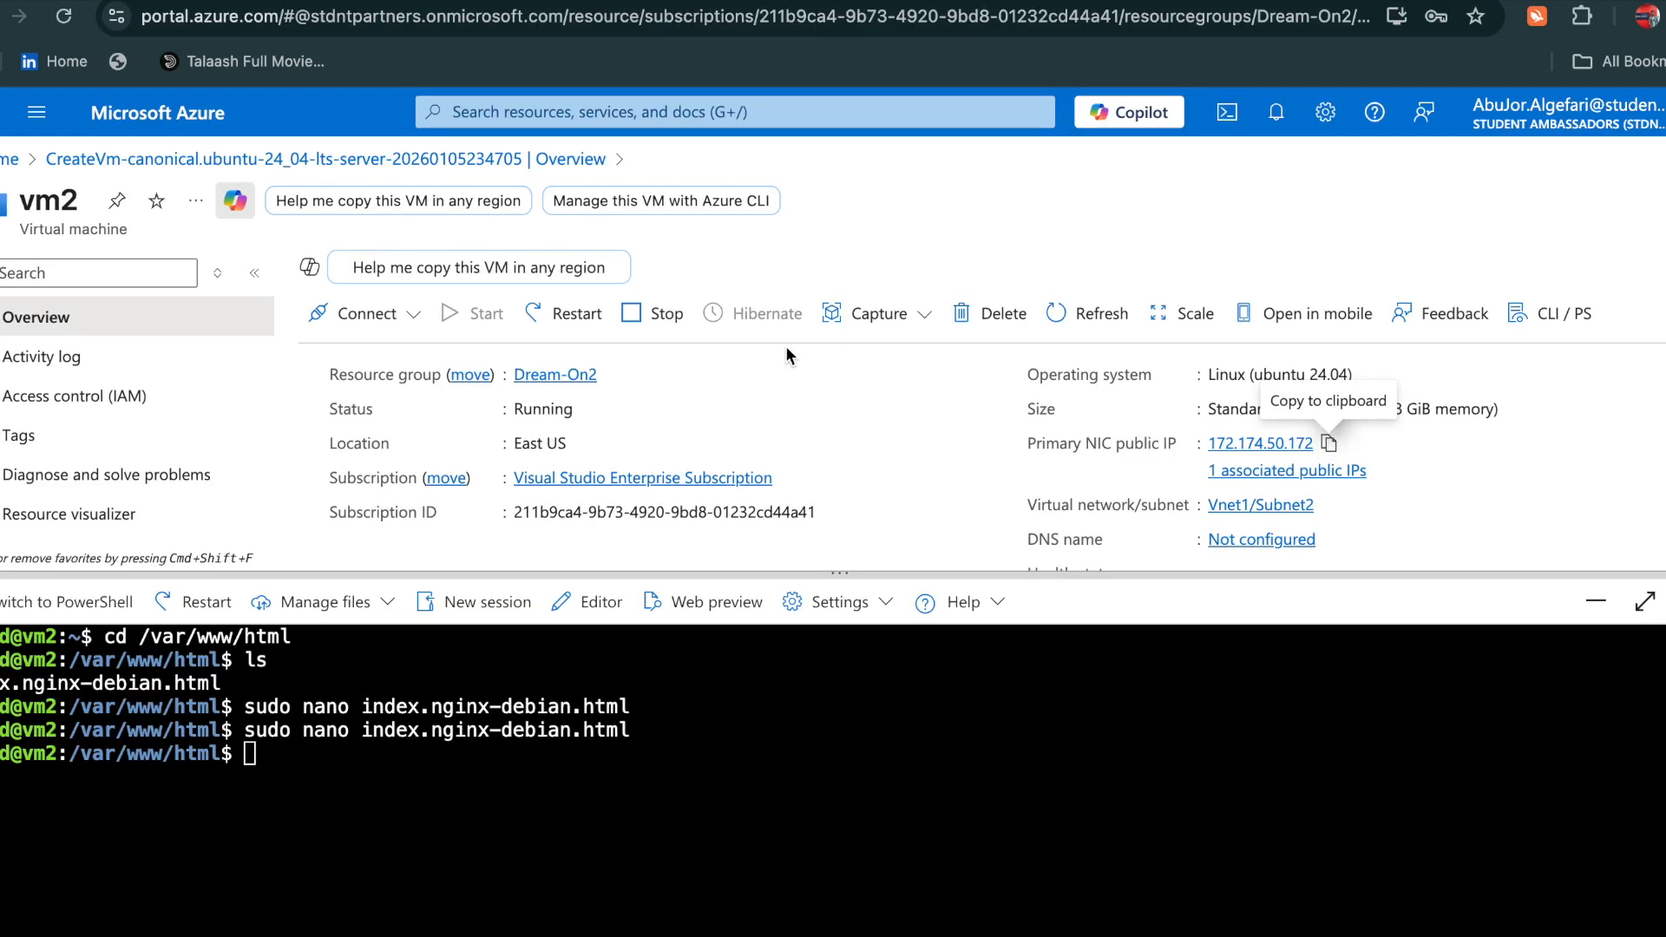
key("super+t")
key("super+v")
key("Return")
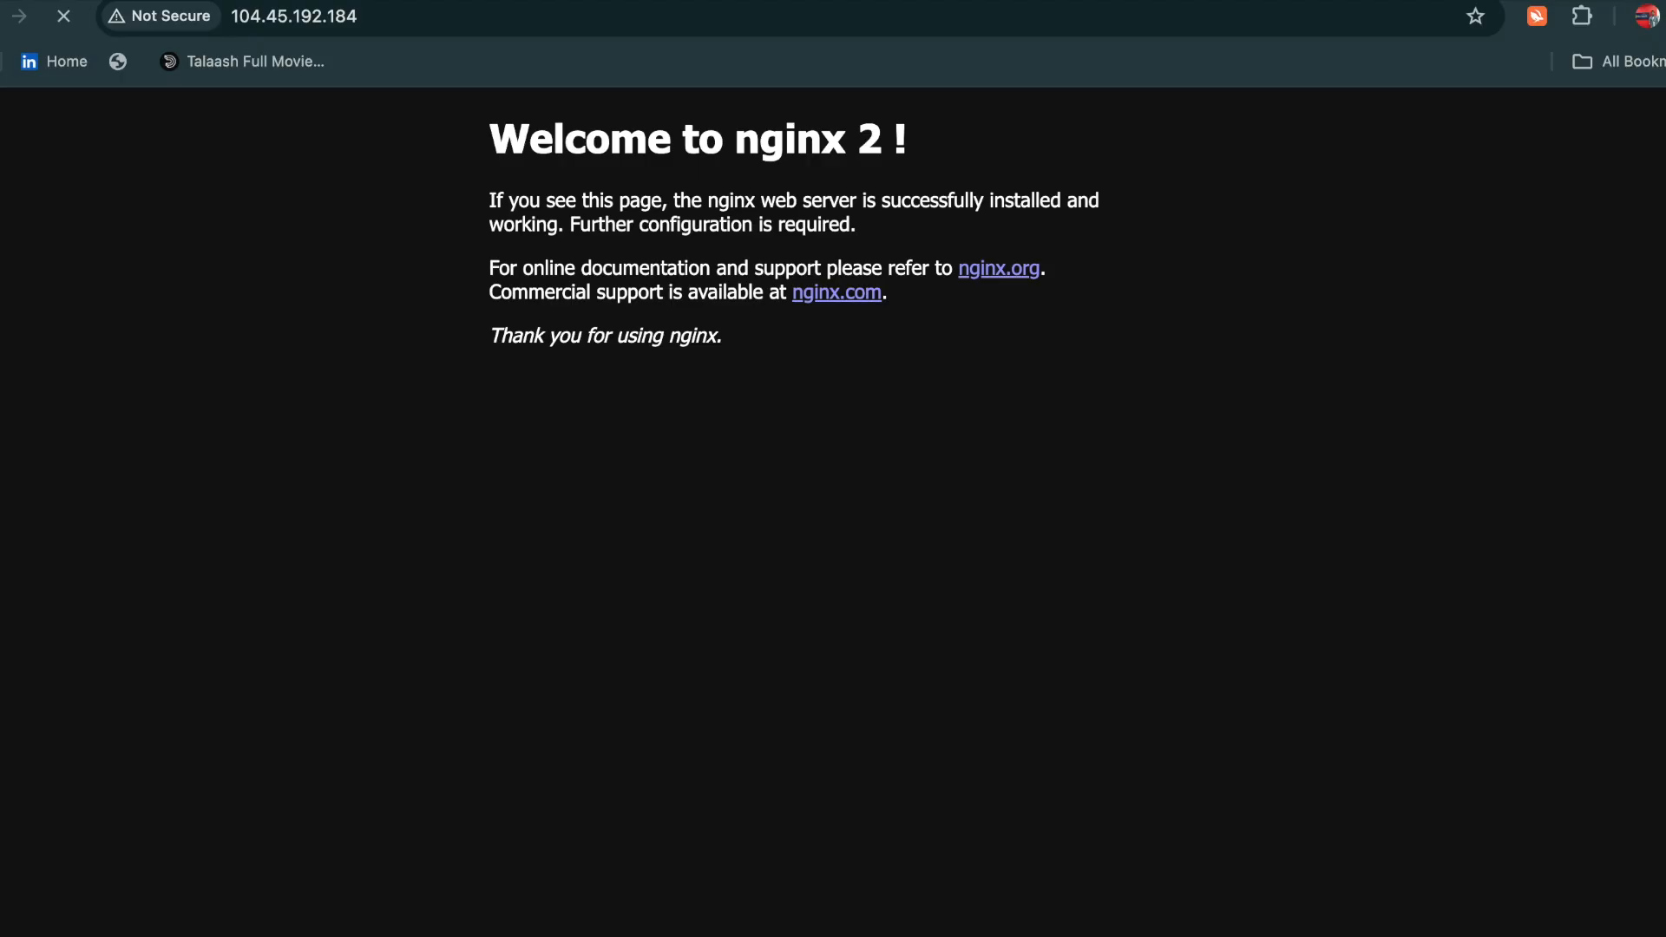
key("super+t")
key("super+v")
key("Return")
key("super+t")
key("super+v")
key("Return")
key("super+t")
key("super+v")
key("Return")
key("super+t")
key("super+v")
key("Return")
key("super+t")
key("super+v")
key("Return")
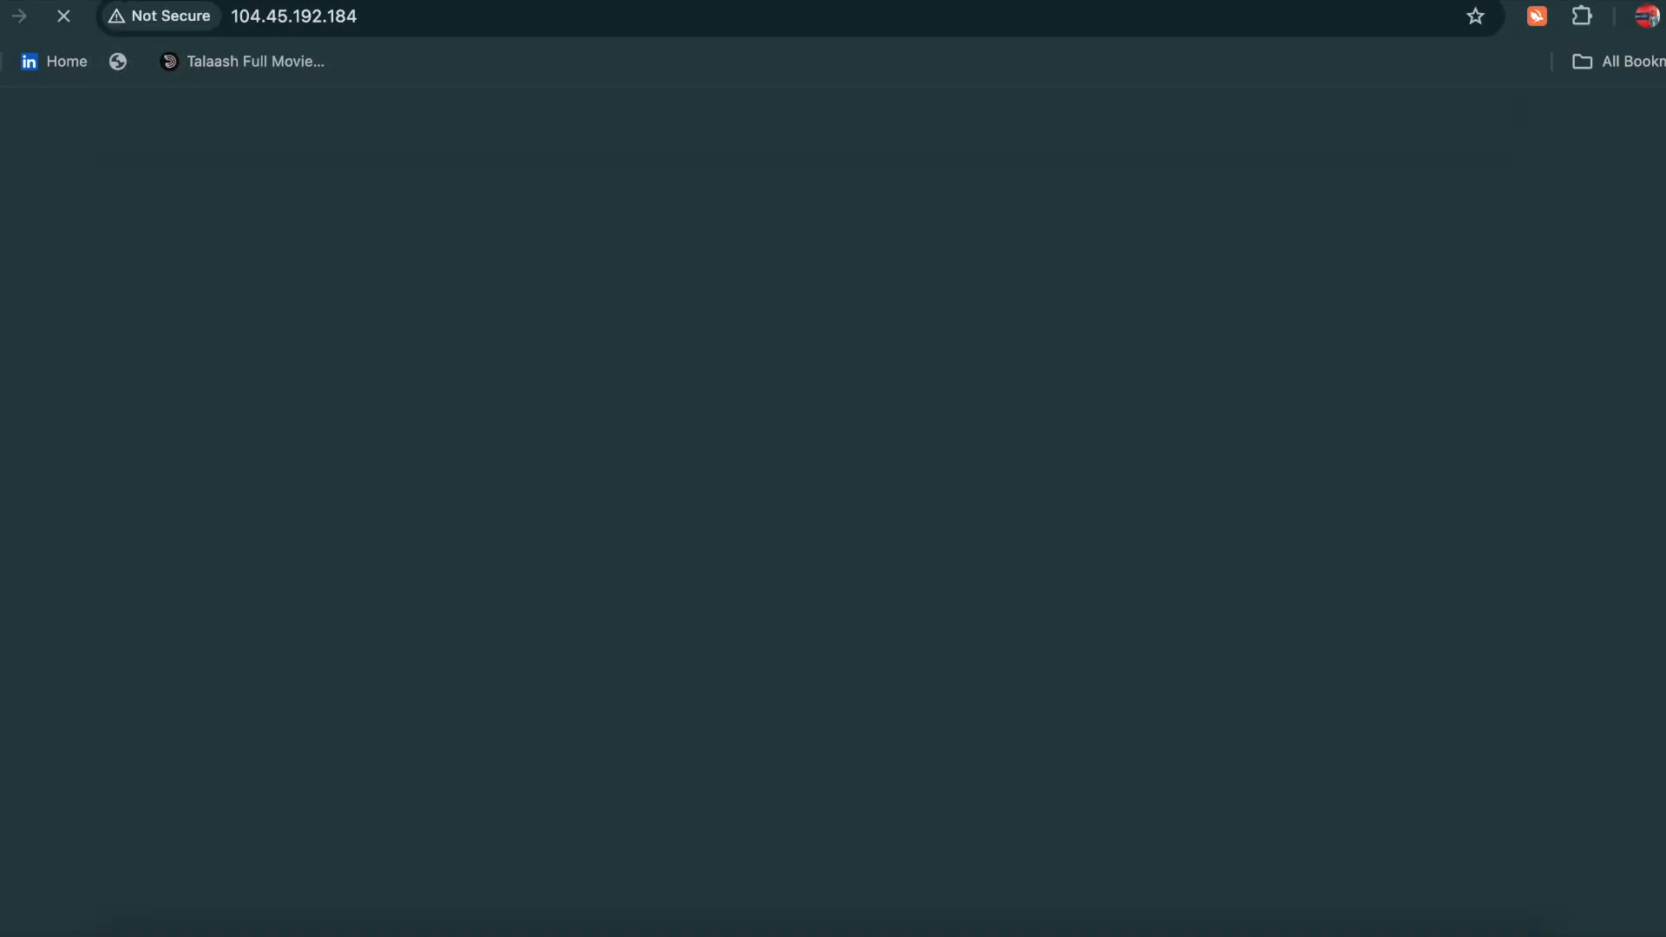
key("super+t")
key("super+v")
key("Return")
key("super+t")
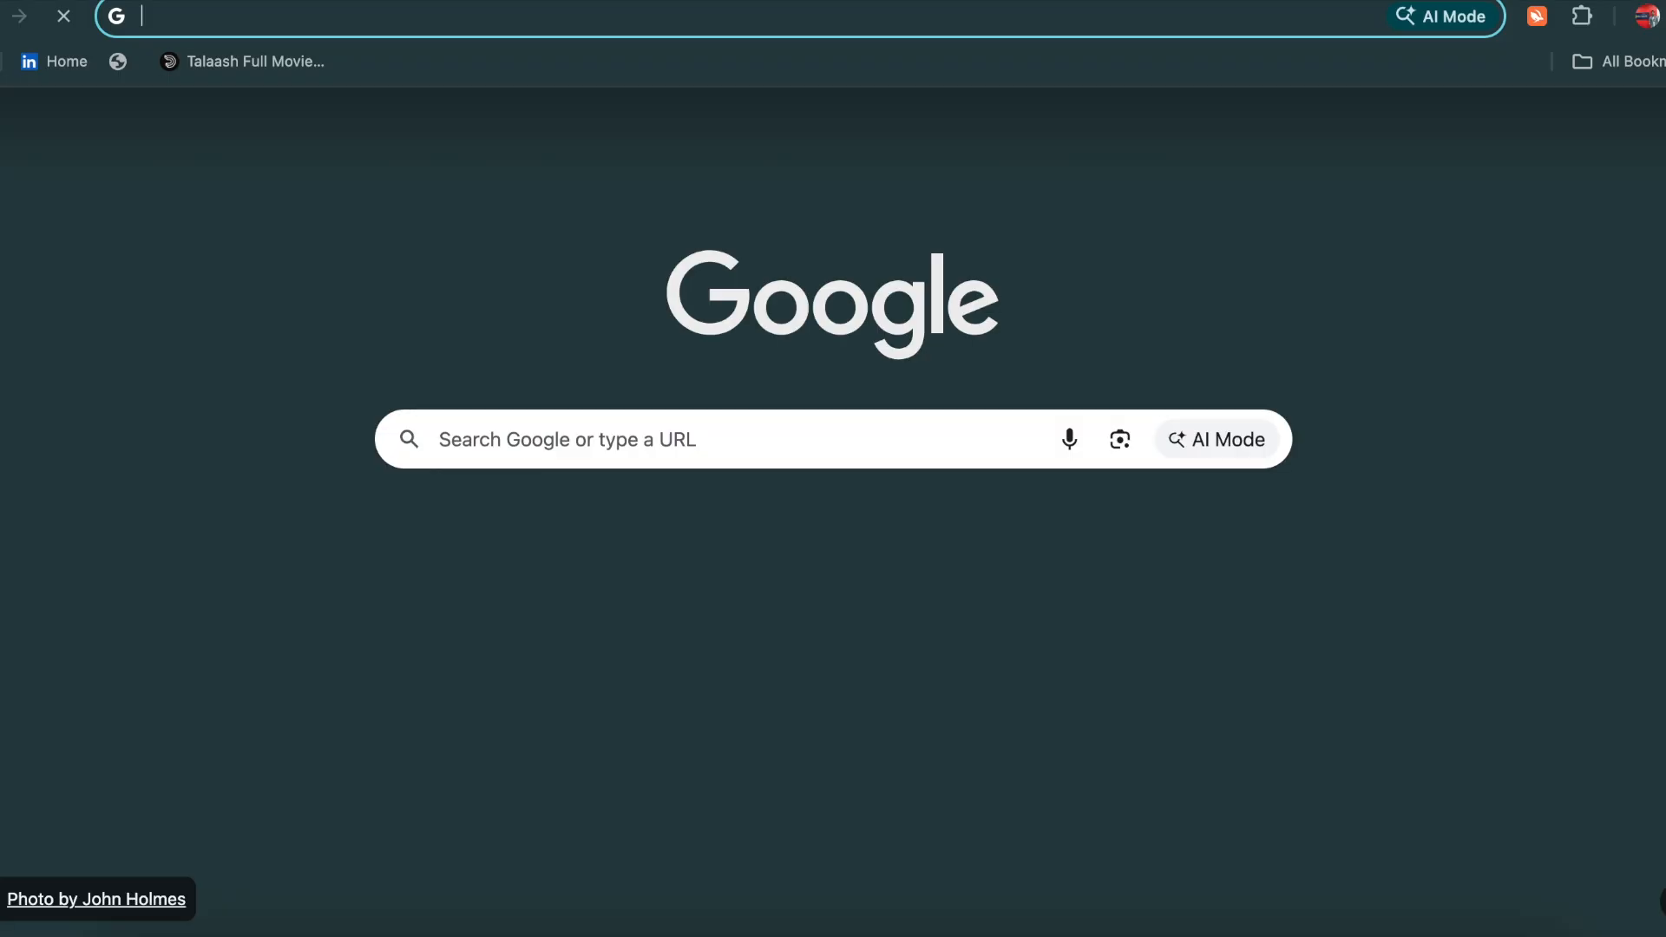
key("super+v")
key("Return")
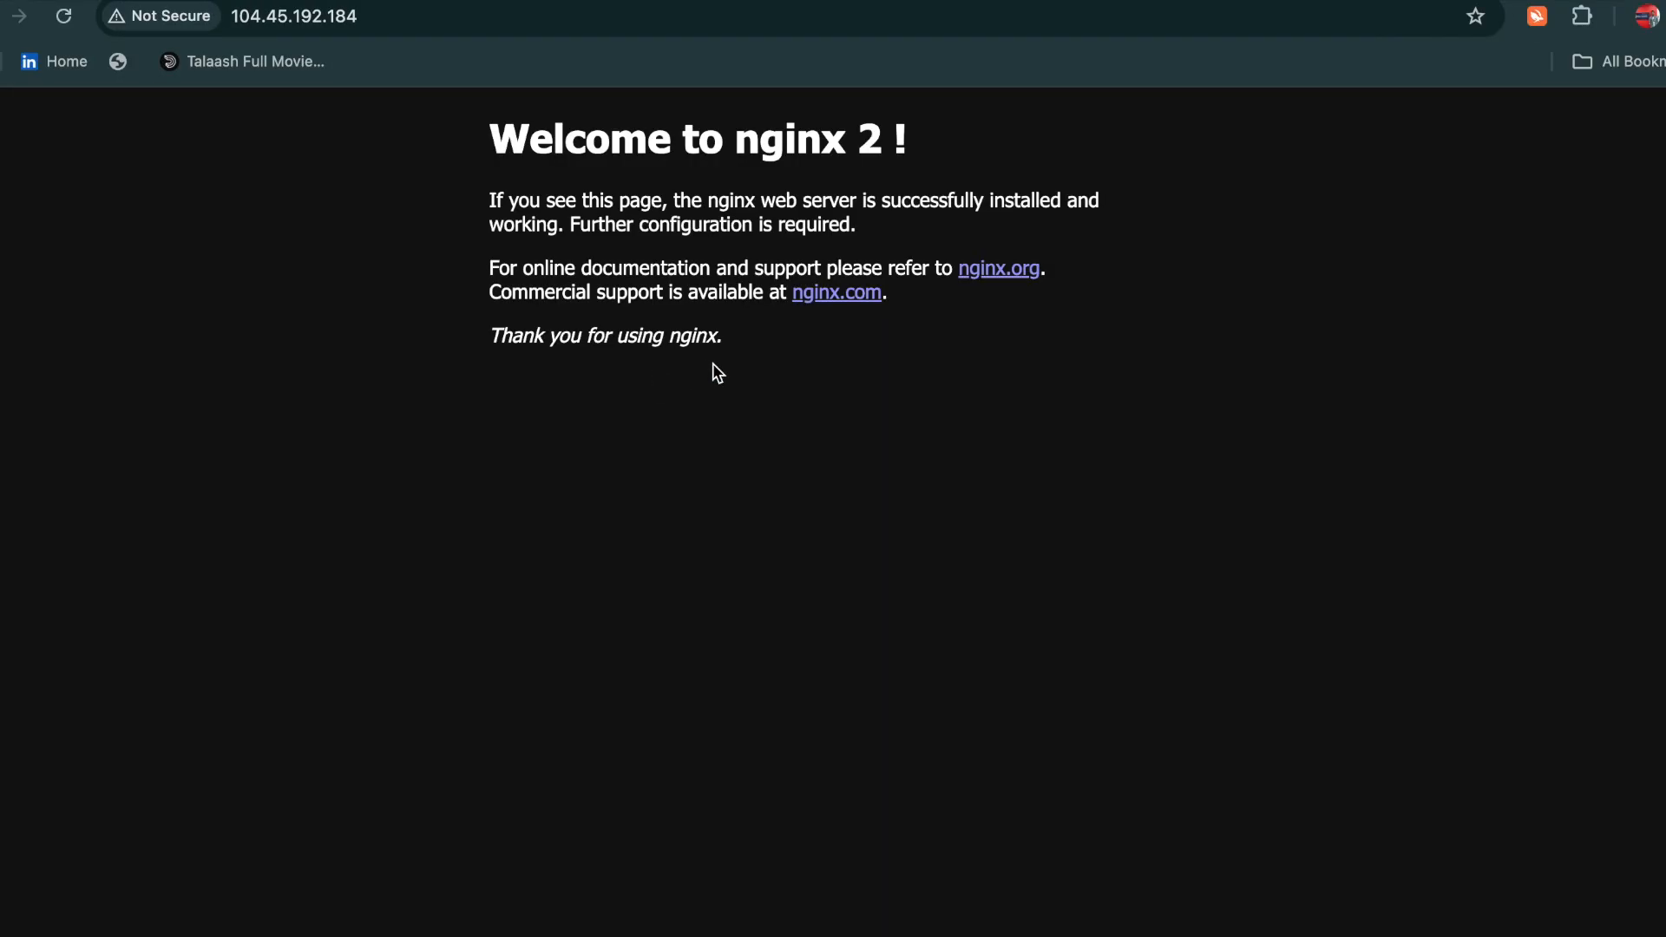
key("super+t")
key("super+v")
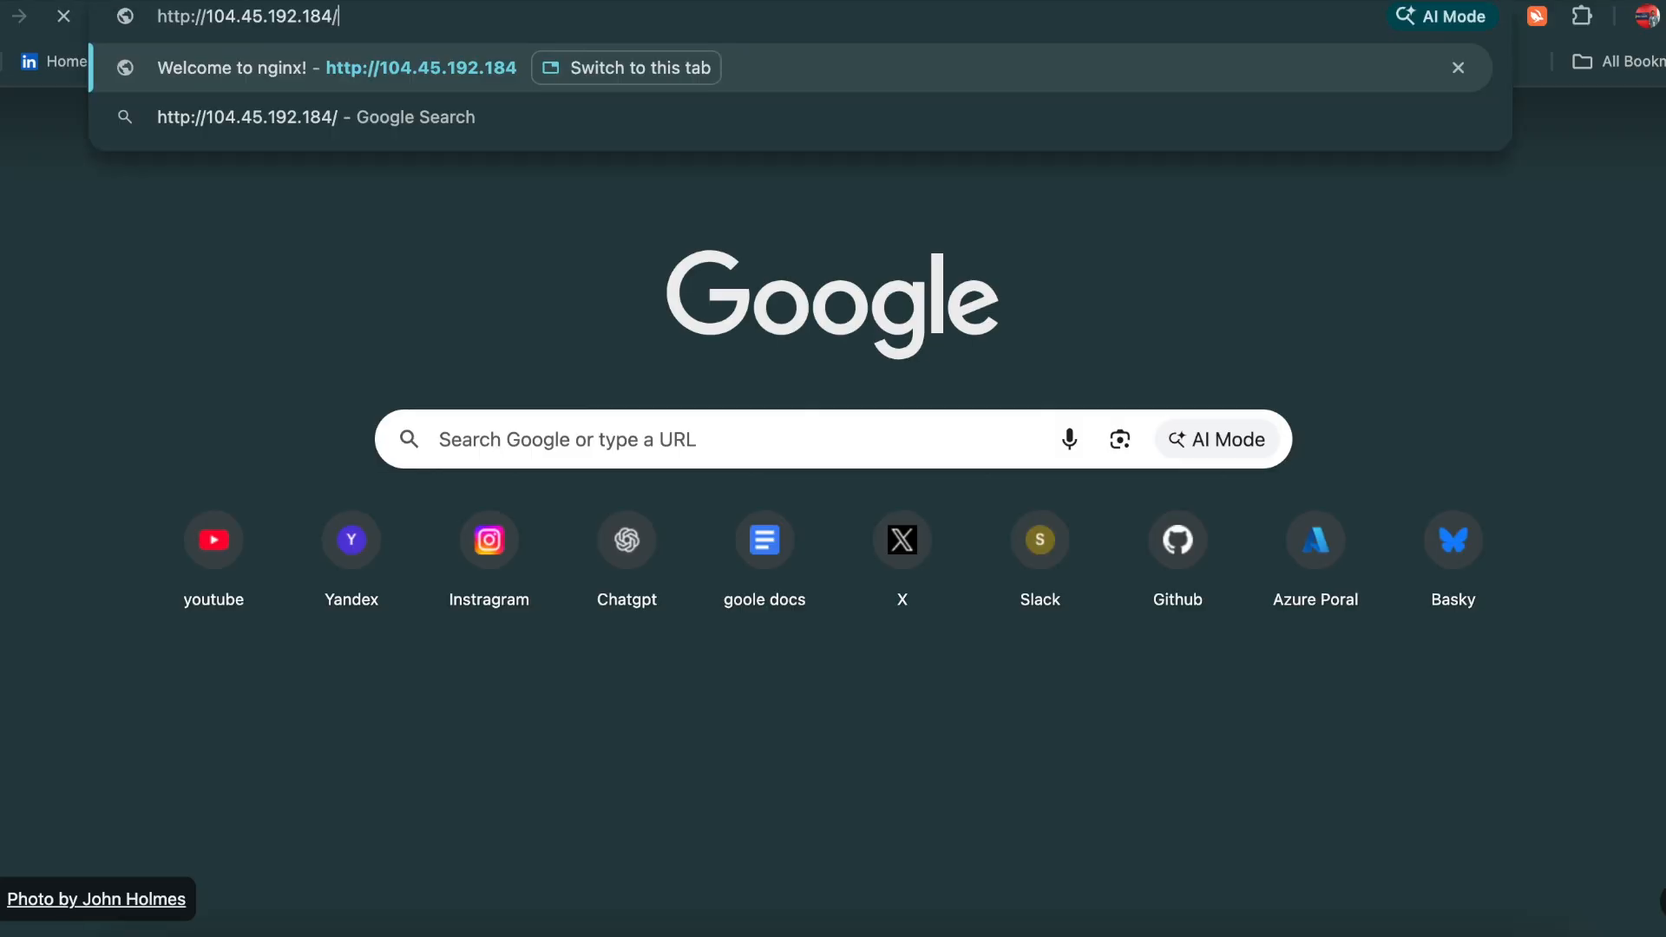
key("Return")
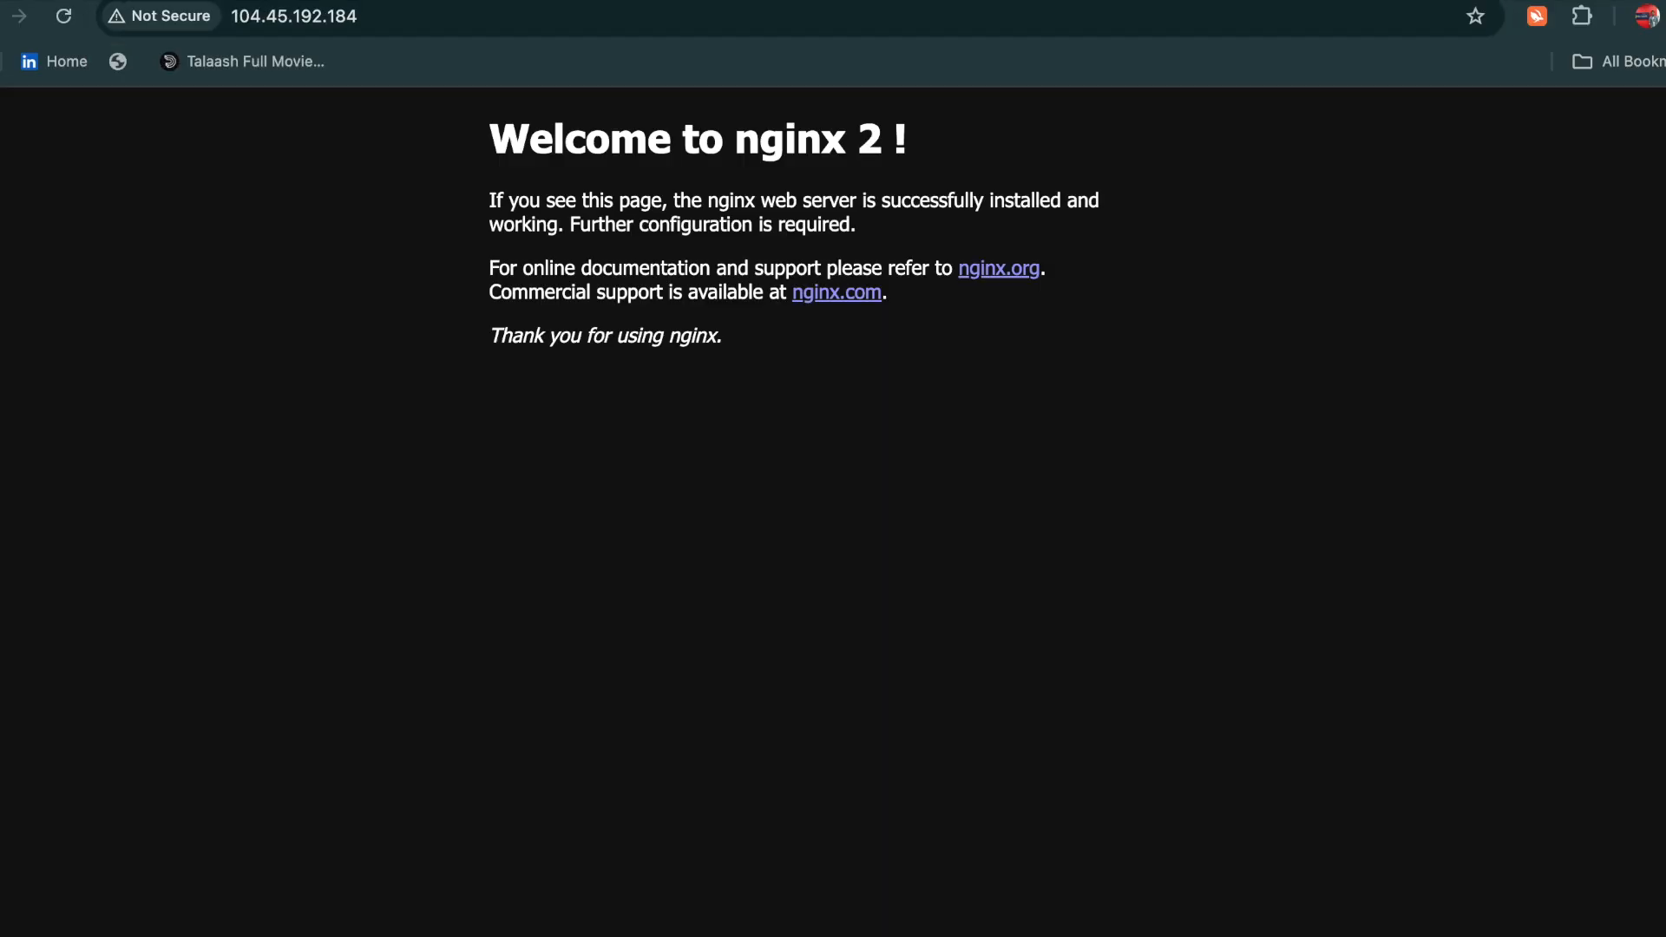
key("super+t")
key("super+v")
key("Return")
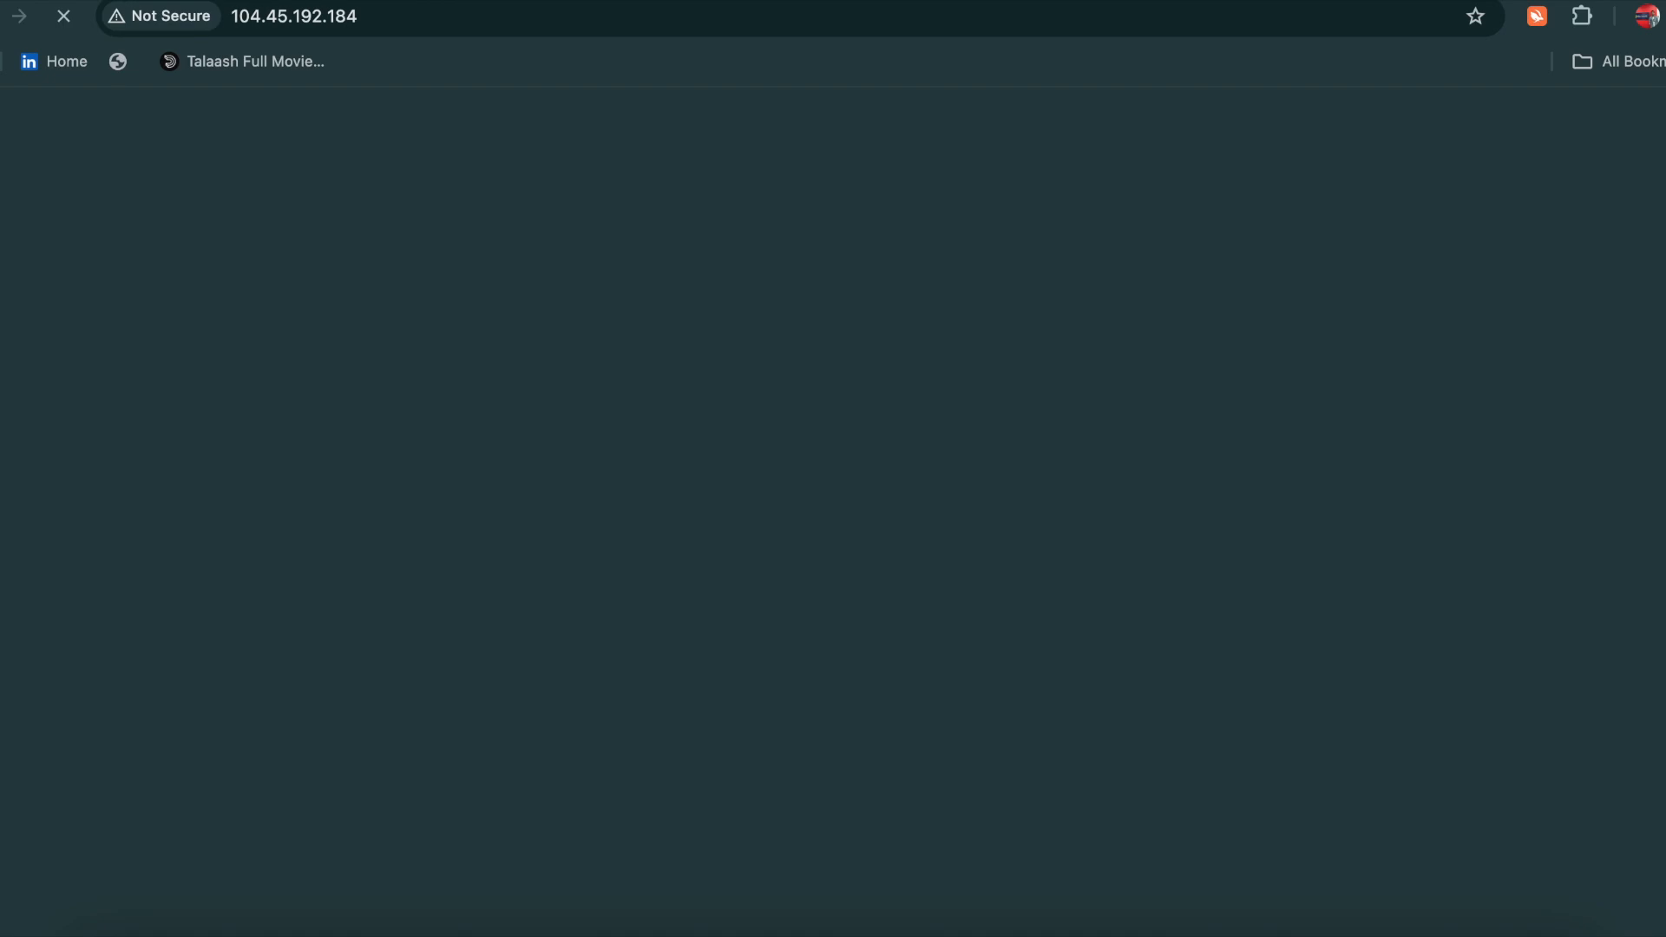
key("super+t")
key("super+v")
key("Return")
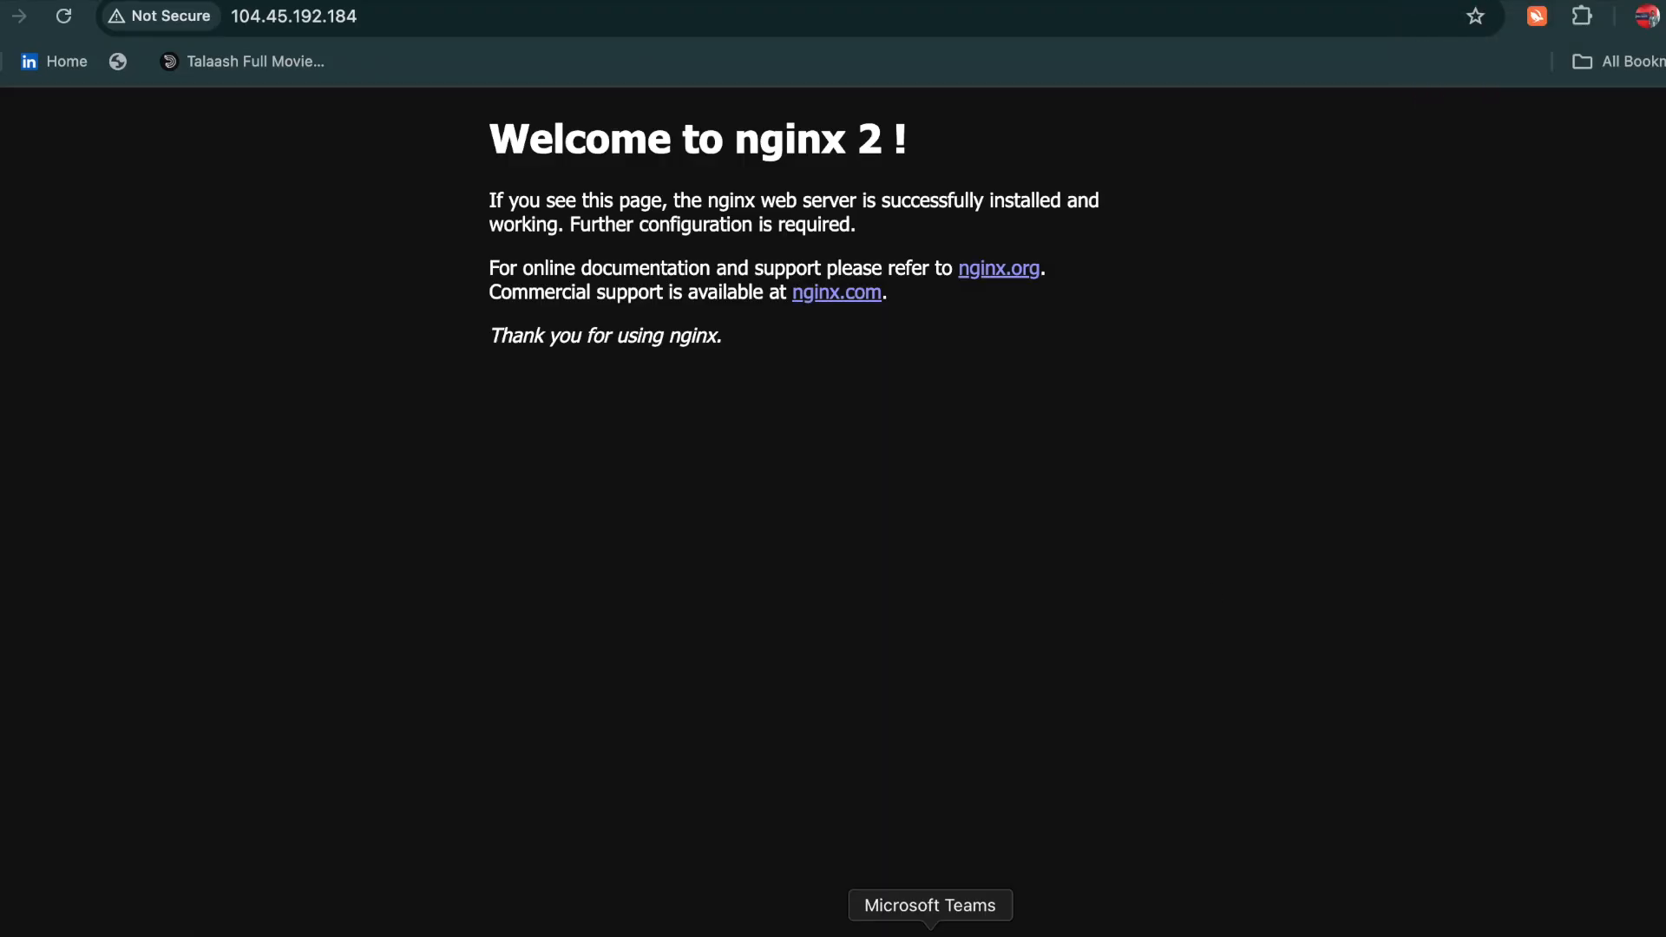
key("super+shift+n")
key("super+v")
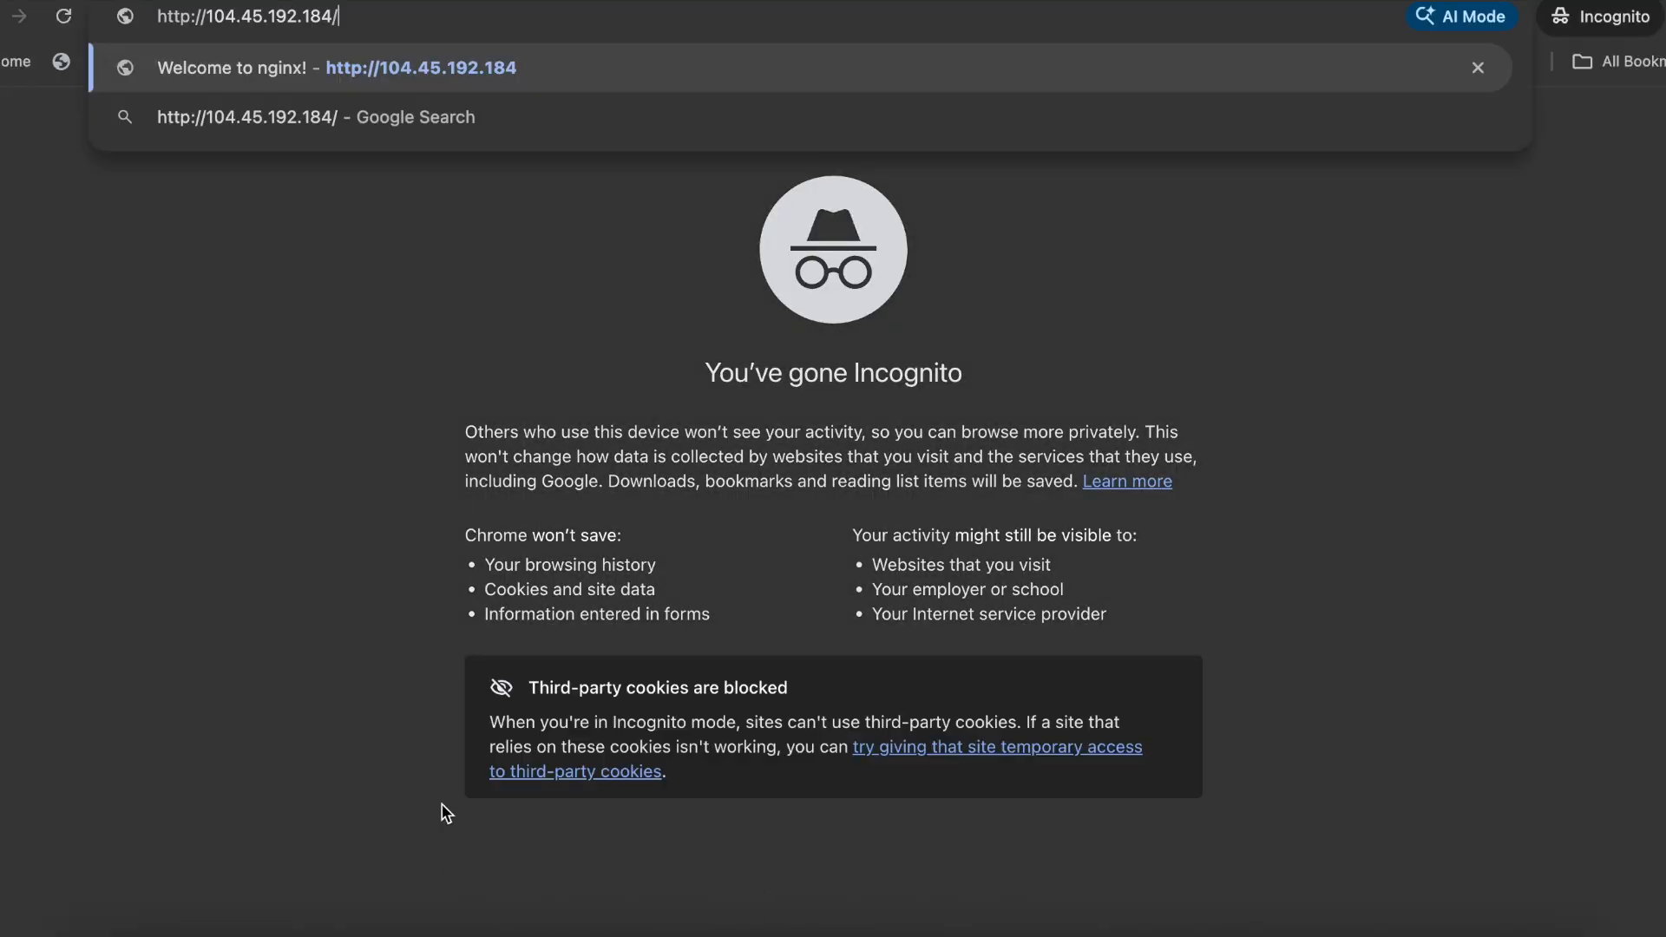
key("Return")
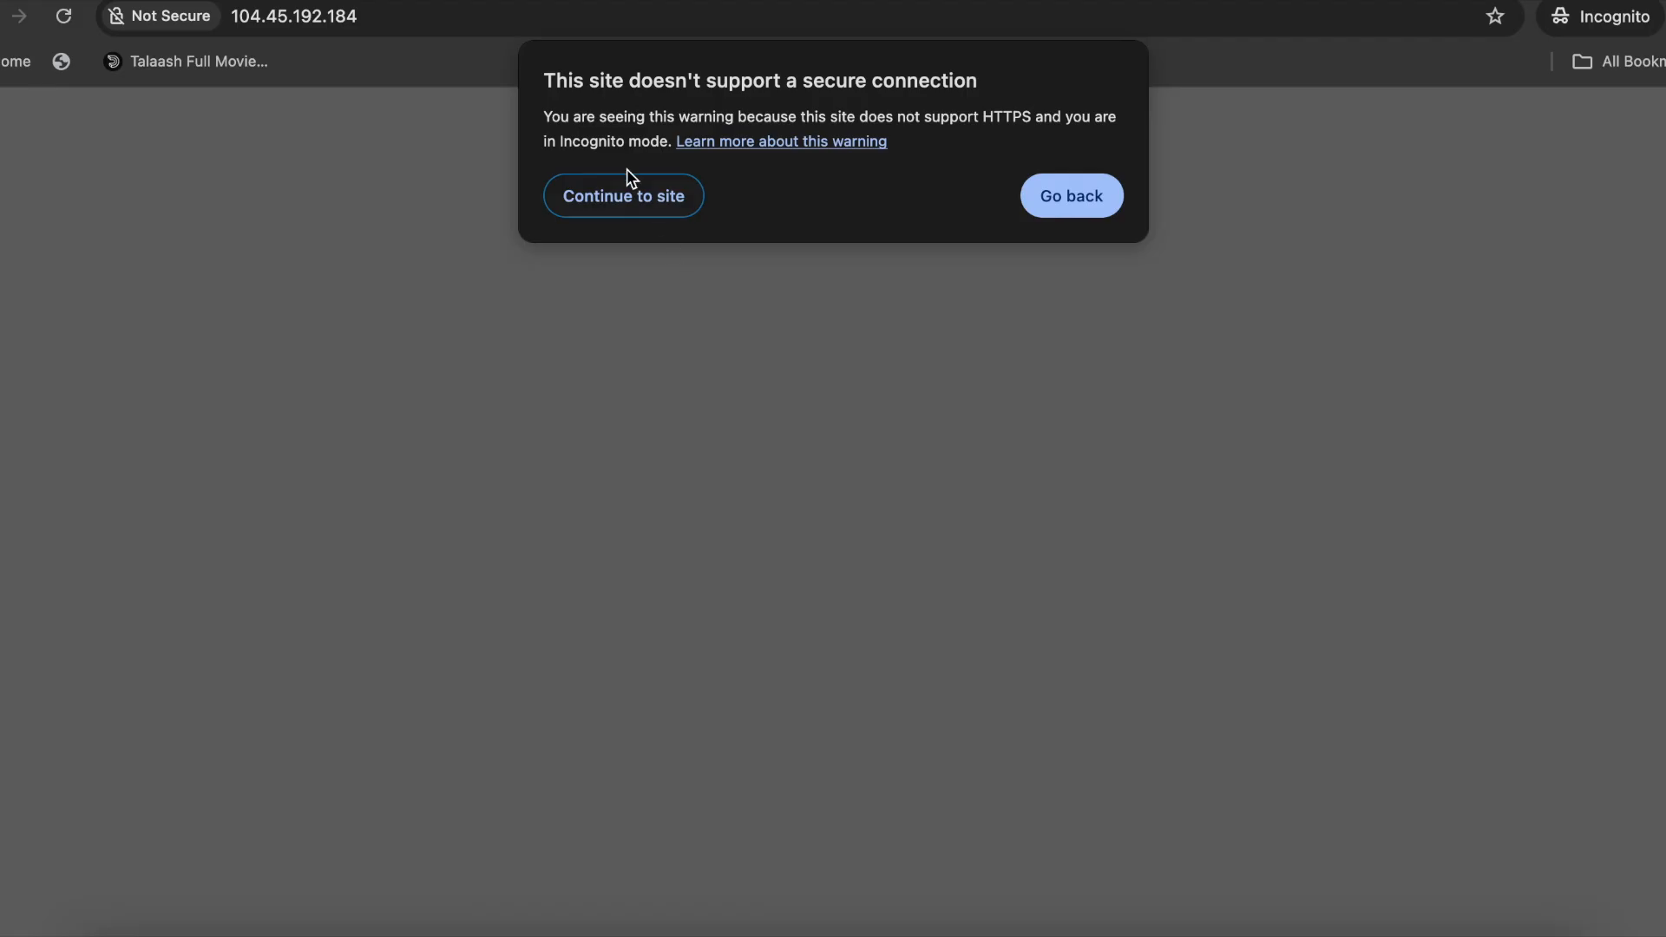
left_click(622, 199)
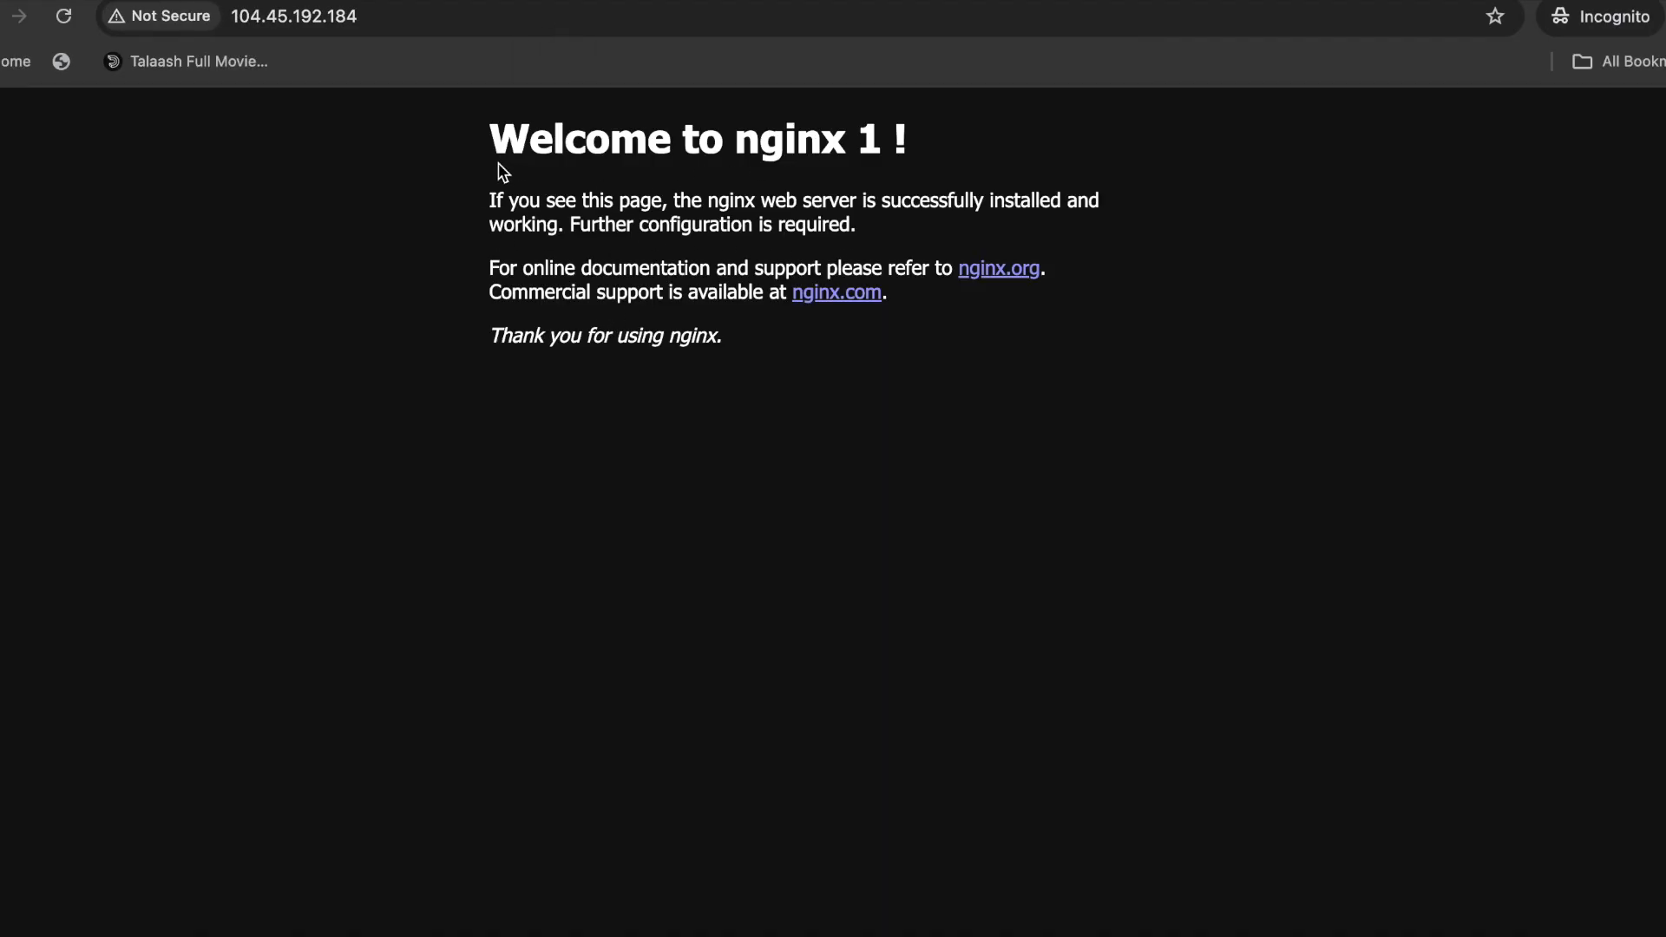
left_click_drag(487, 158, 972, 172)
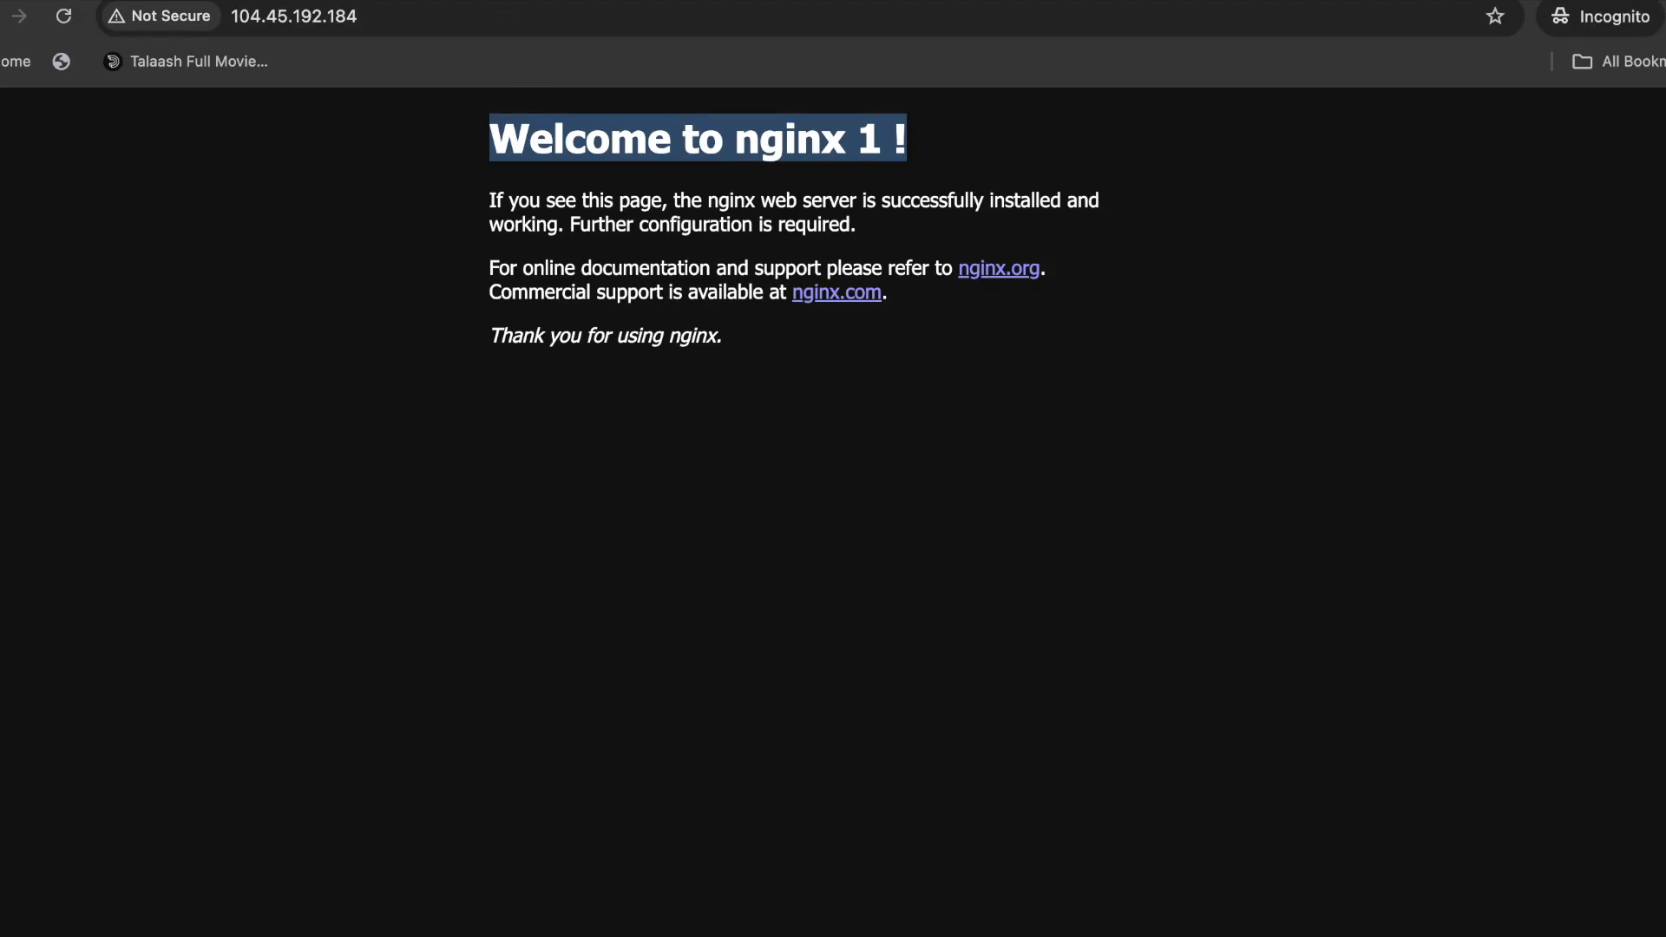
key("super+t")
key("super+v")
key("Return")
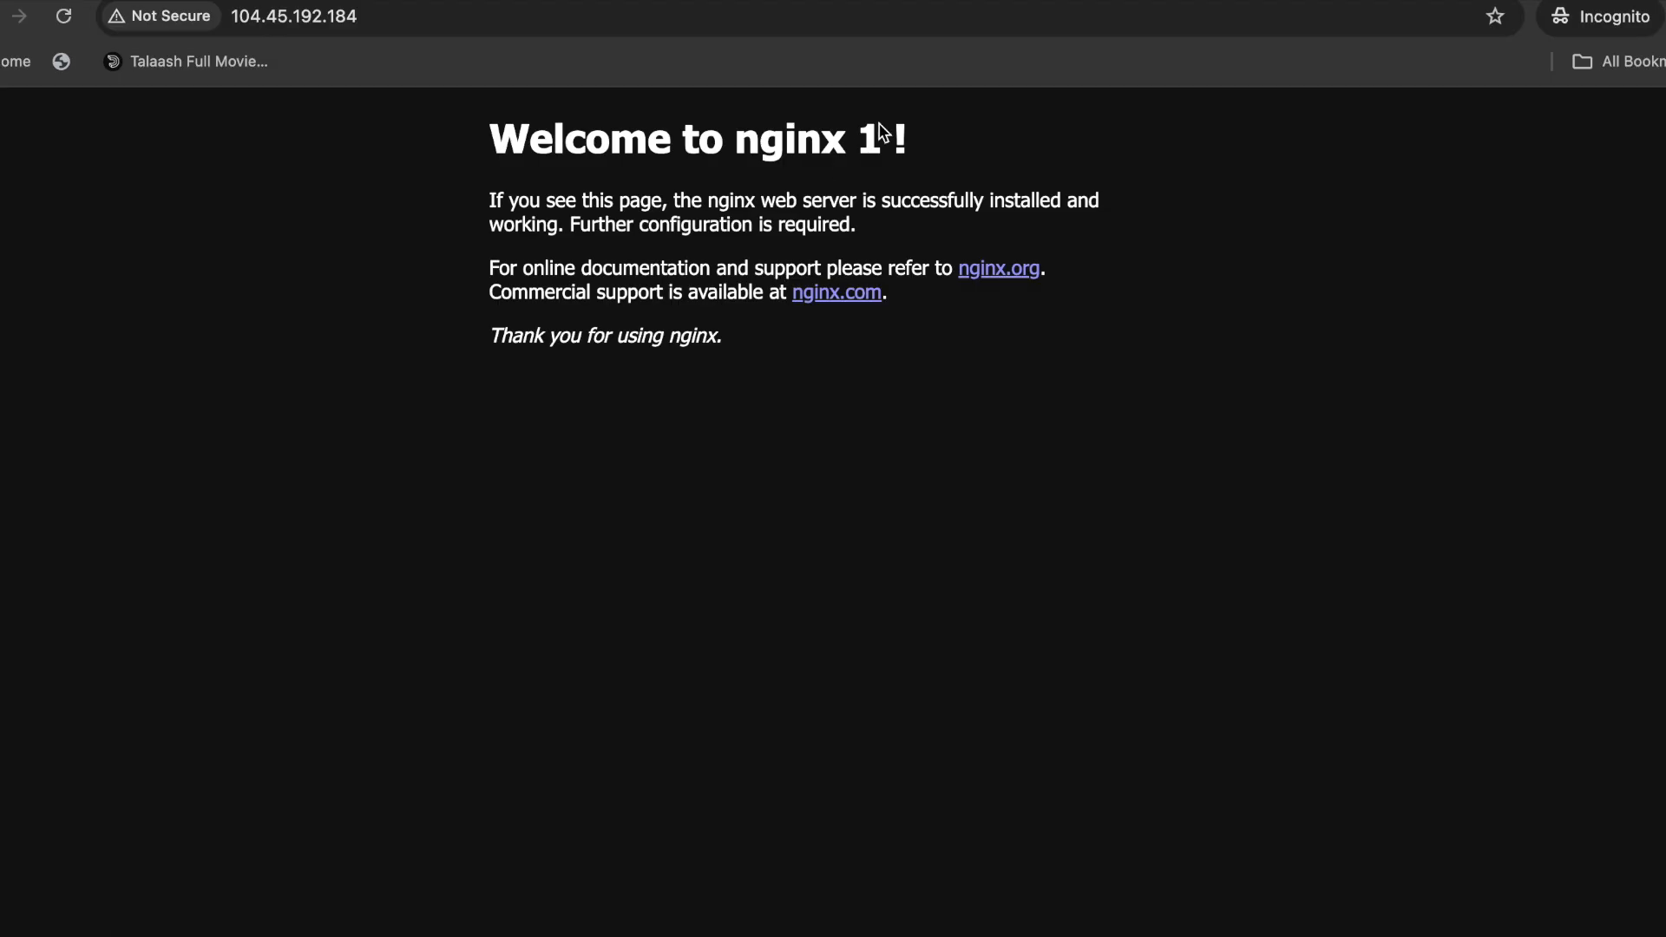
Switch back to the Overview of Azure Load Balancer presentation and go to slide 8, Common AZ-104 Exam Questions
key("super+grave")
left_click(917, 782)
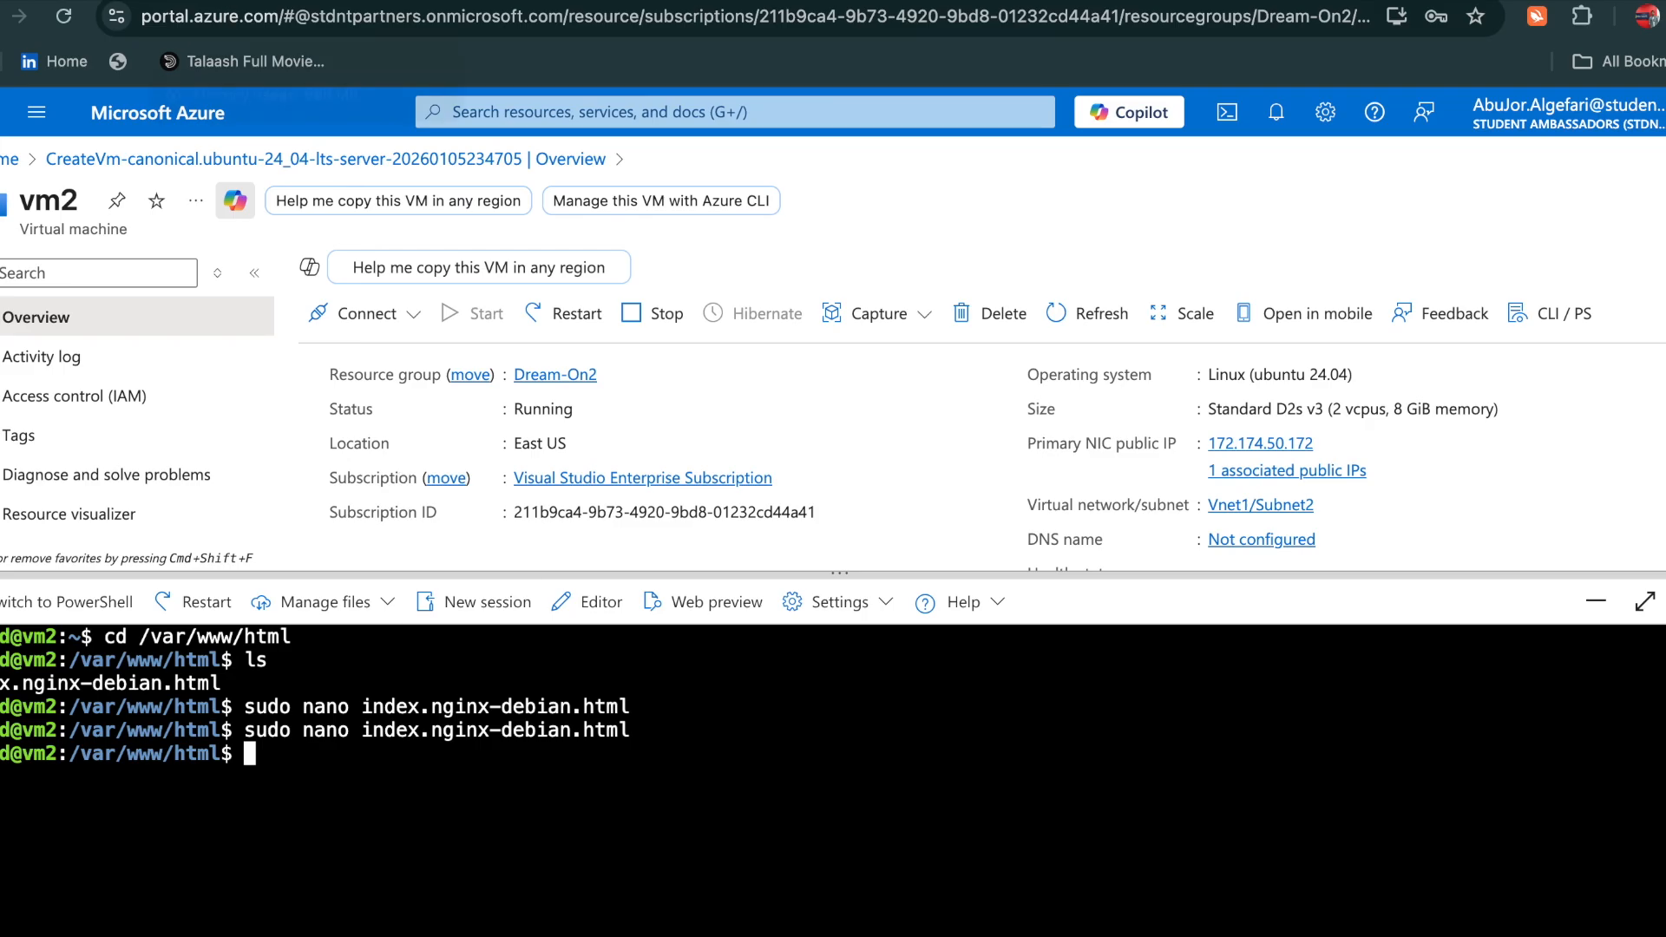
left_click(228, 1)
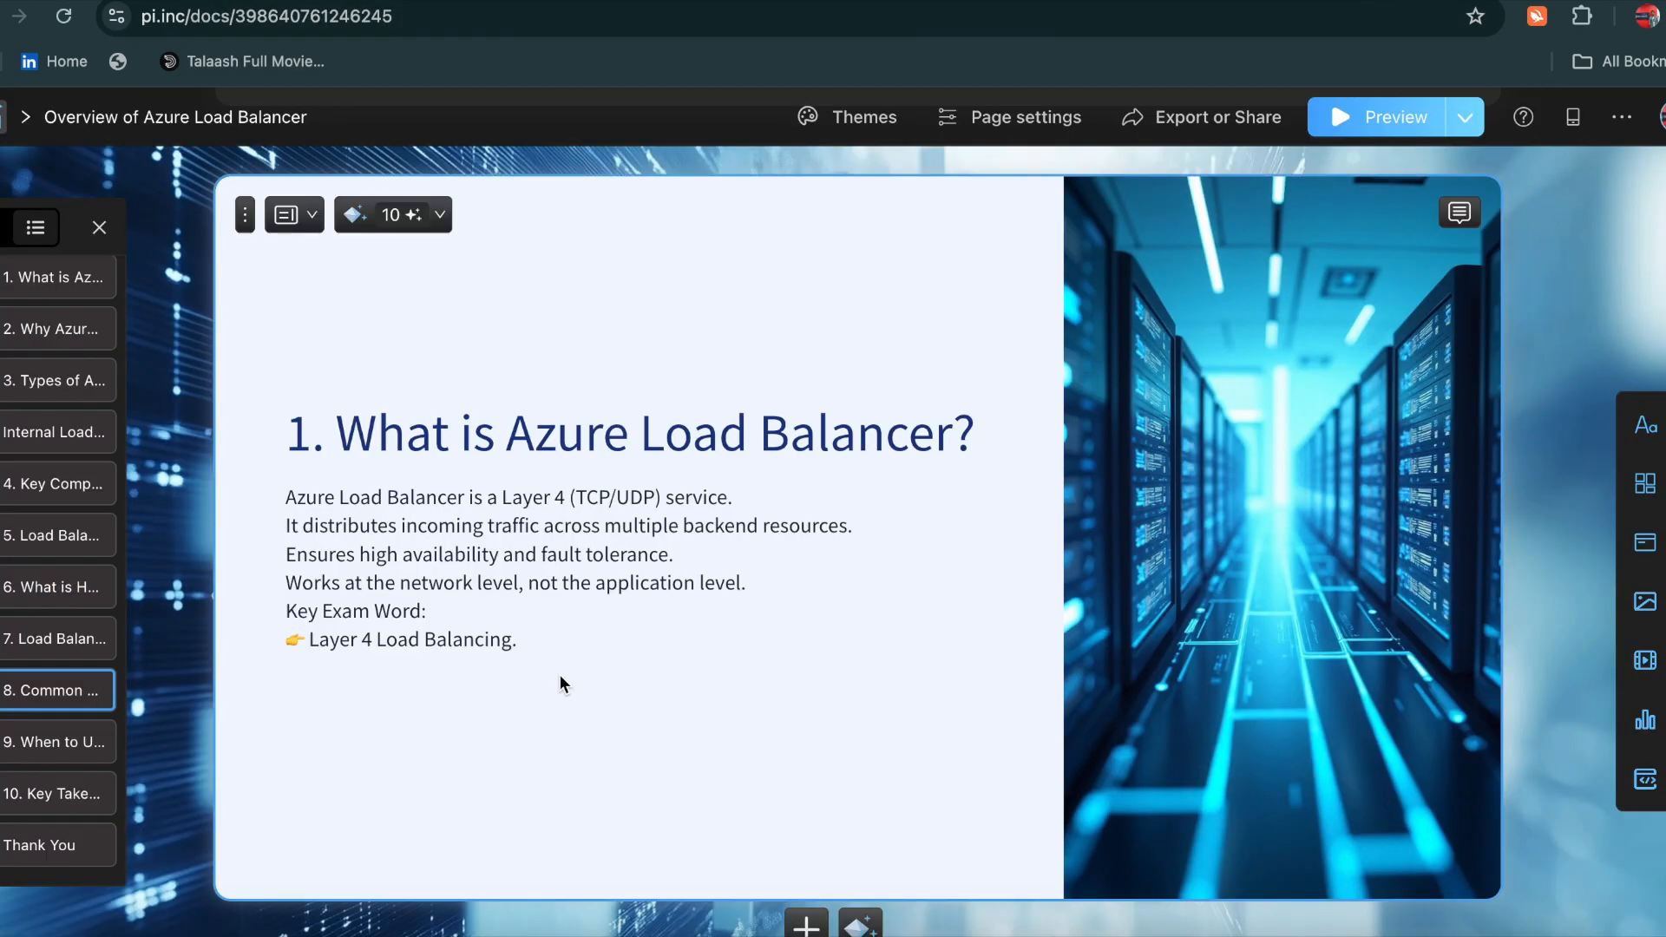
left_click(54, 802)
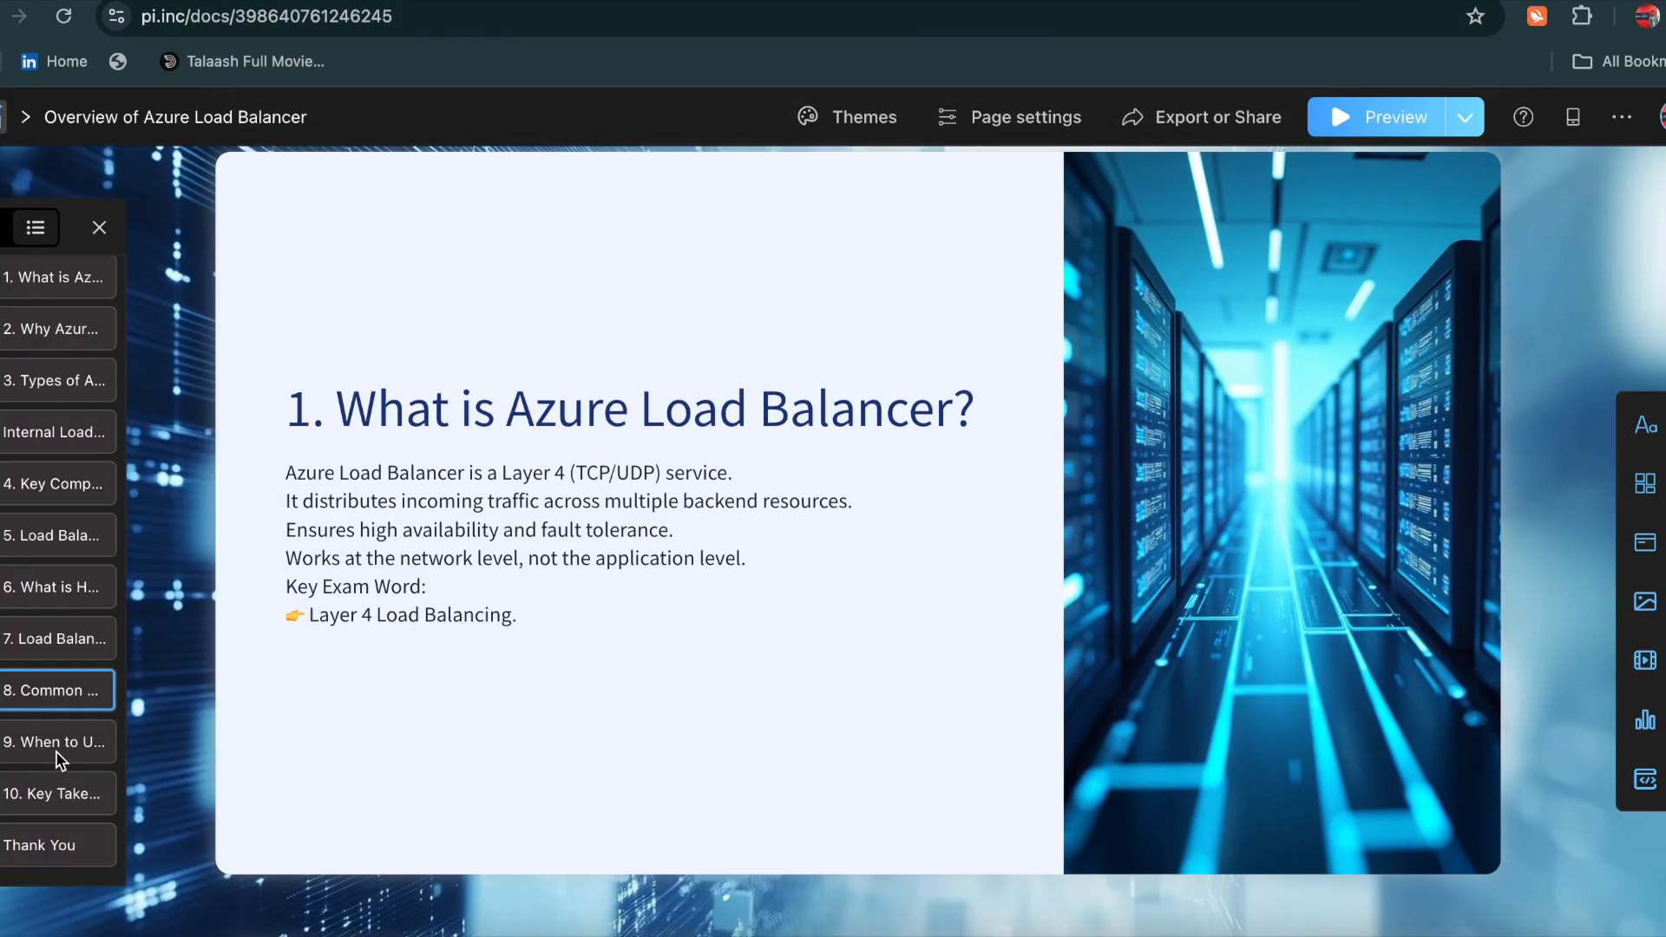
left_click(60, 692)
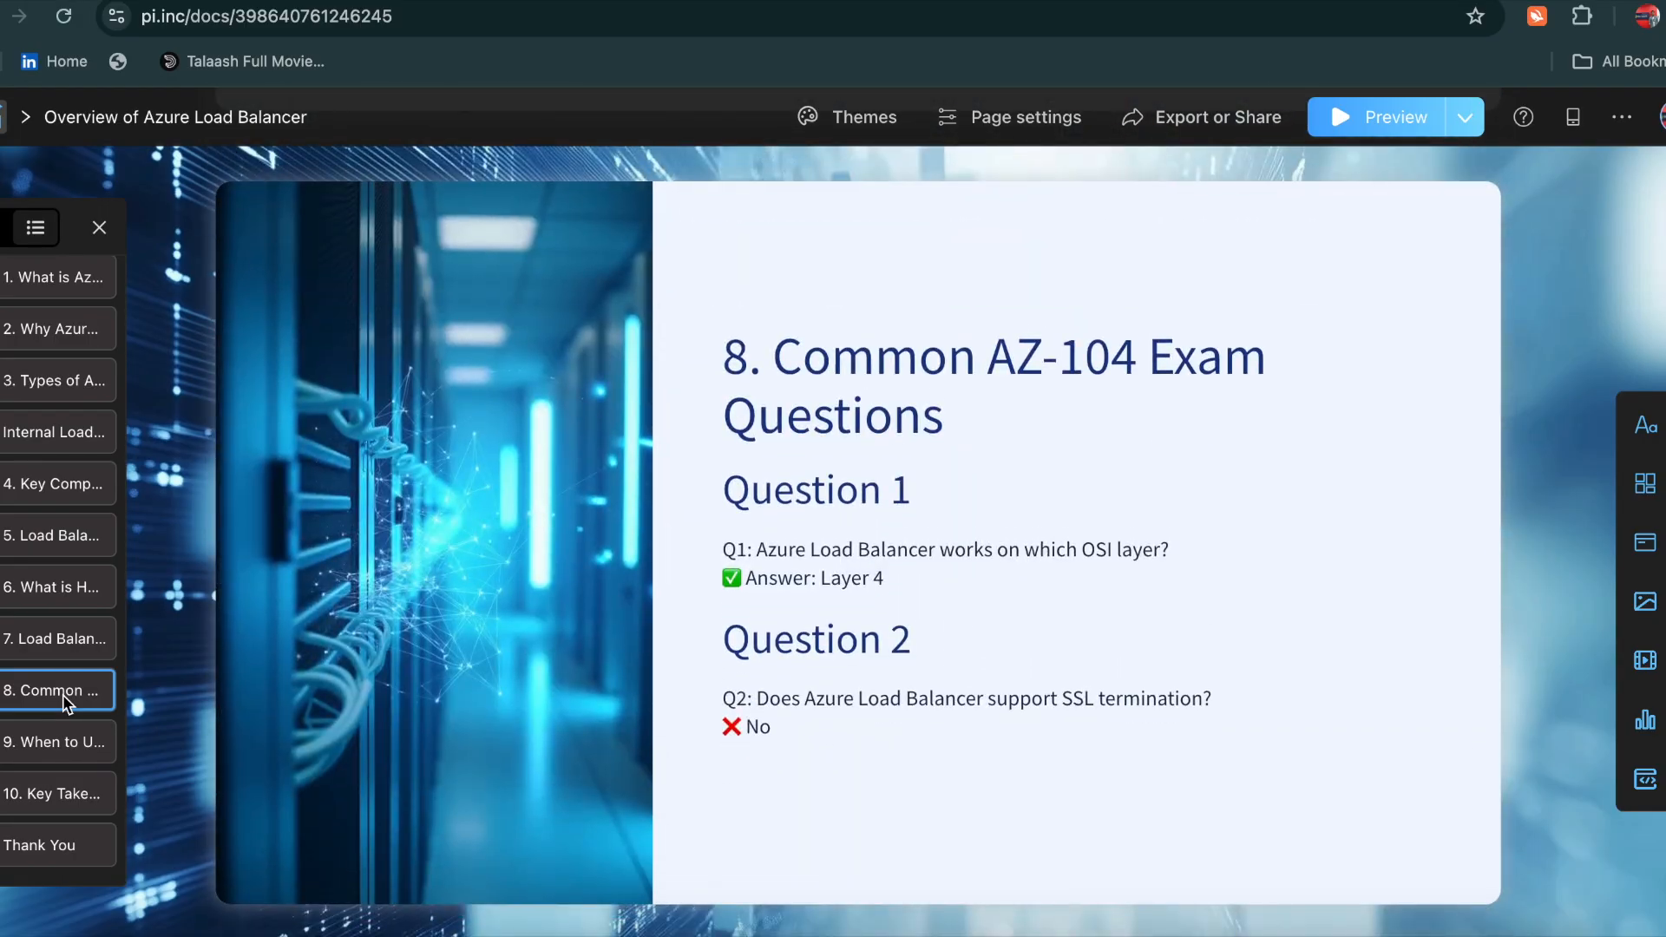
Read through the exam questions, the Azure Load Balancer use cases and the key takeaways up to the closing Thank You slide
scroll(917, 532, "down", 1)
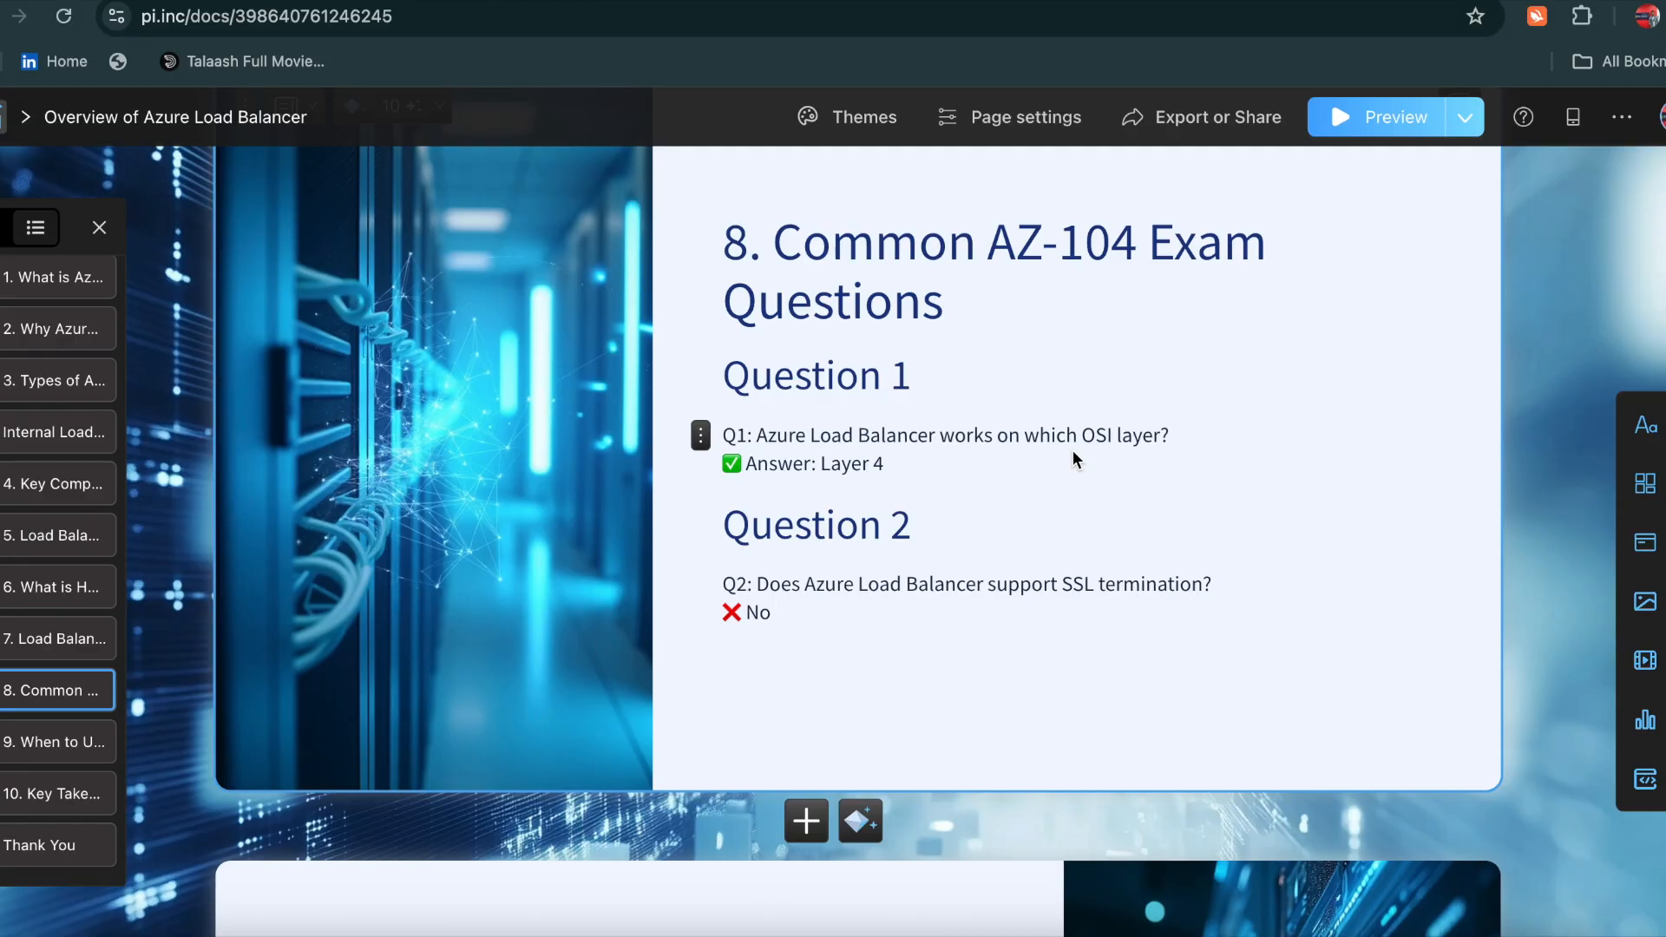
scroll(1074, 457, "down", 2)
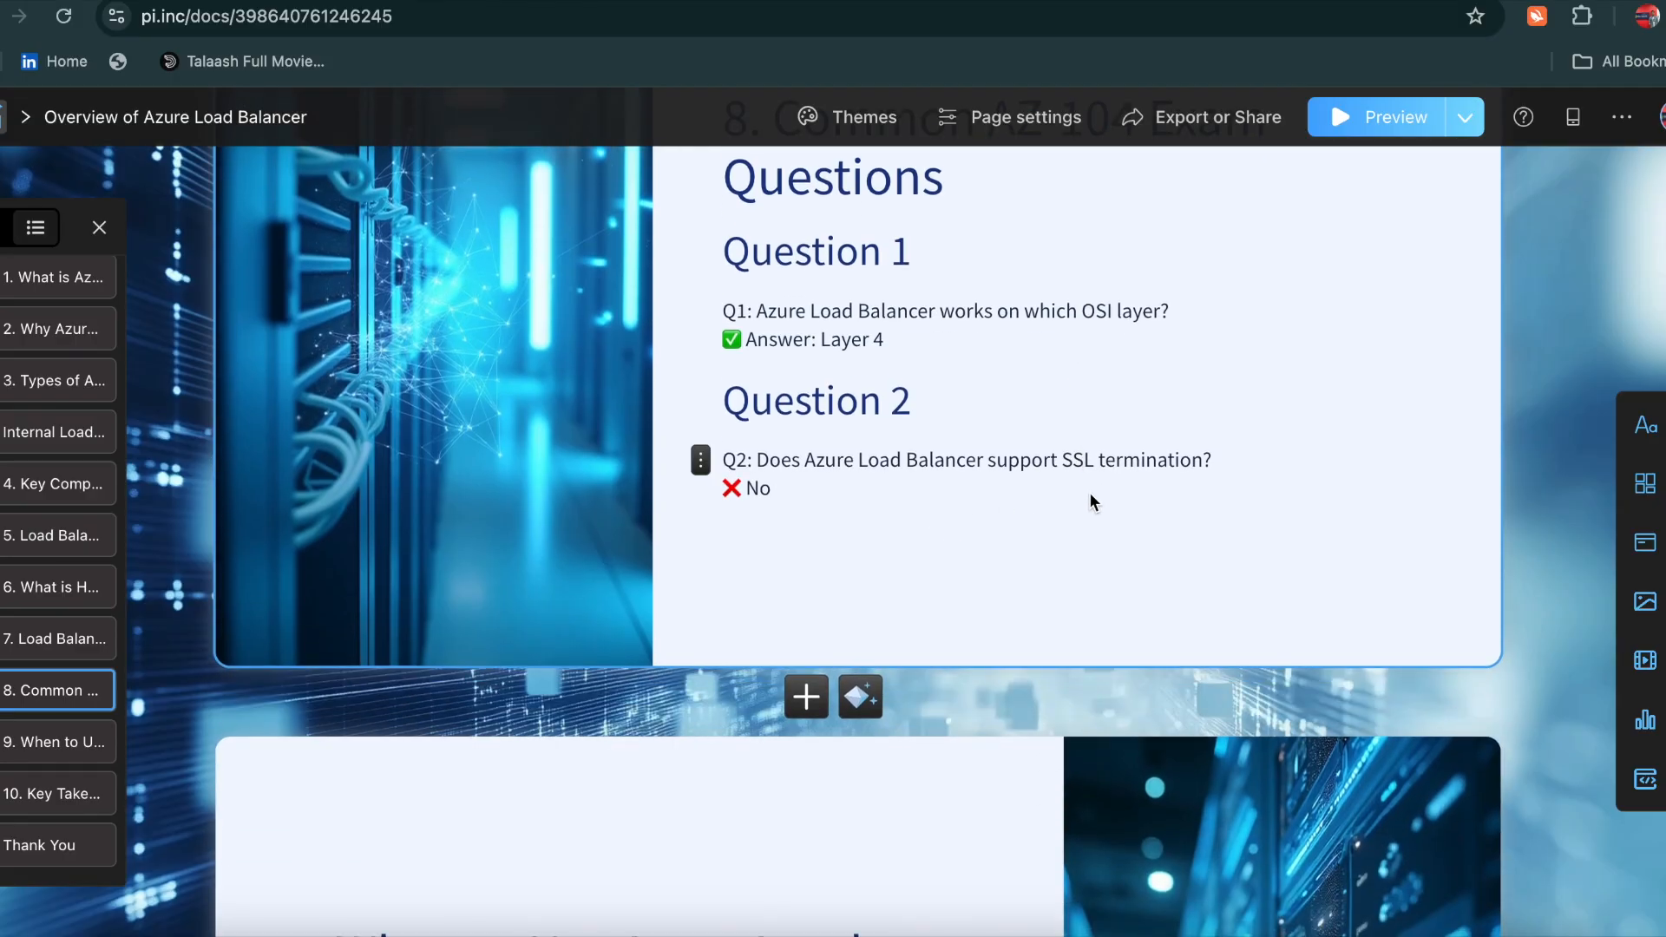
scroll(1089, 501, "down", 2)
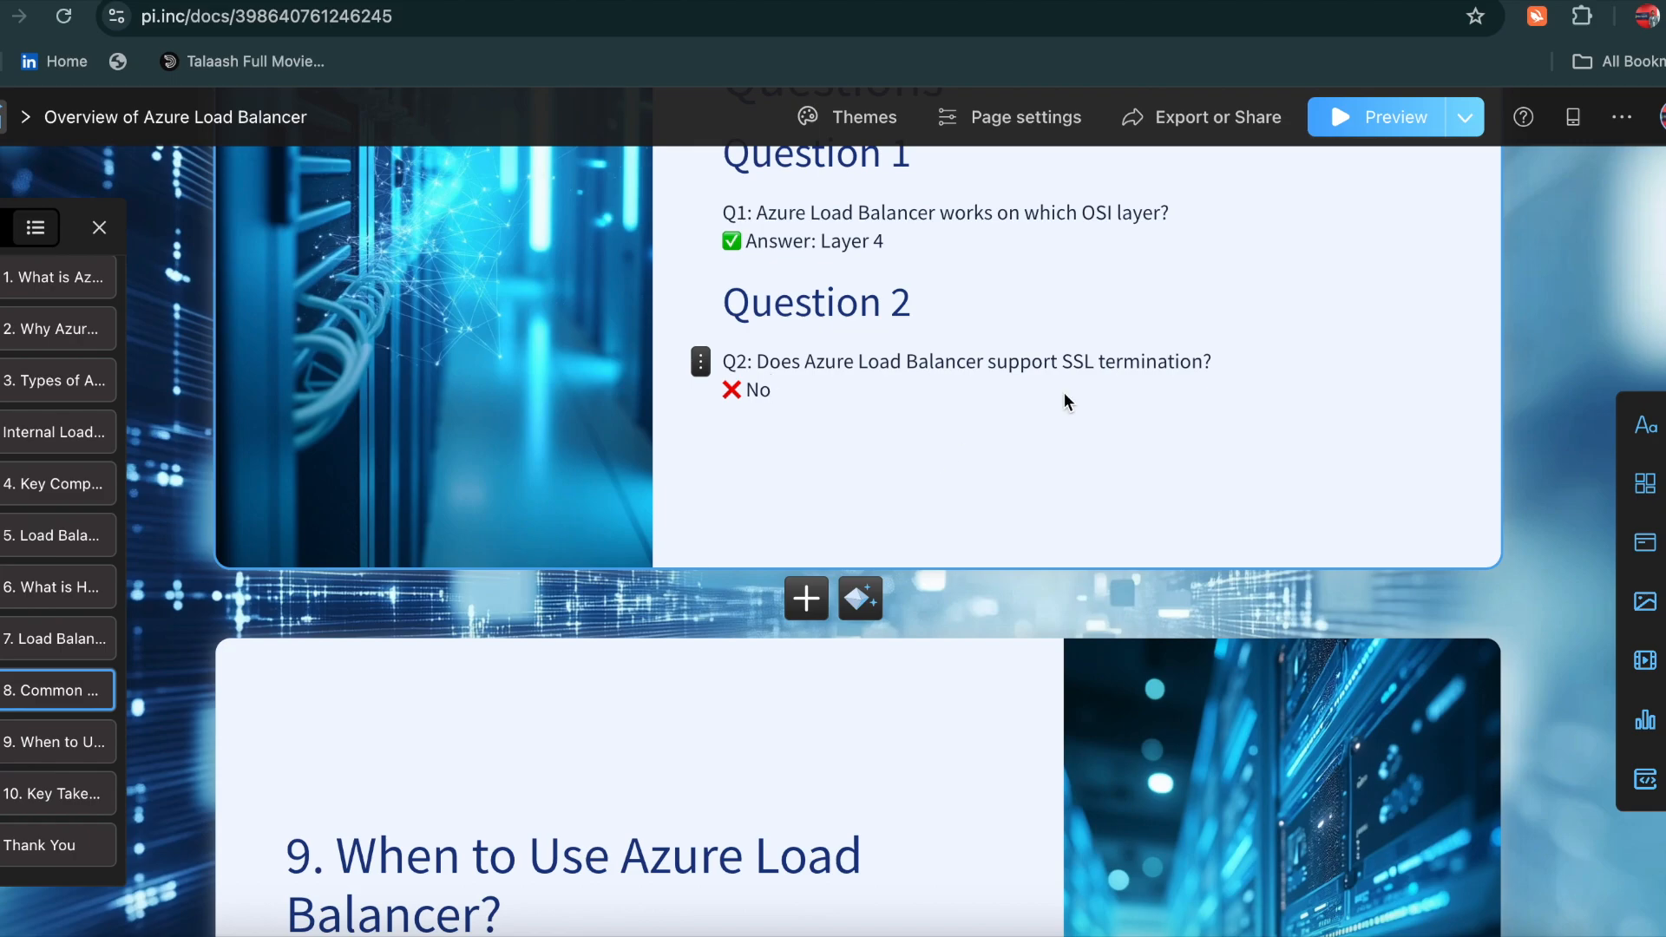
scroll(1063, 392, "down", 7)
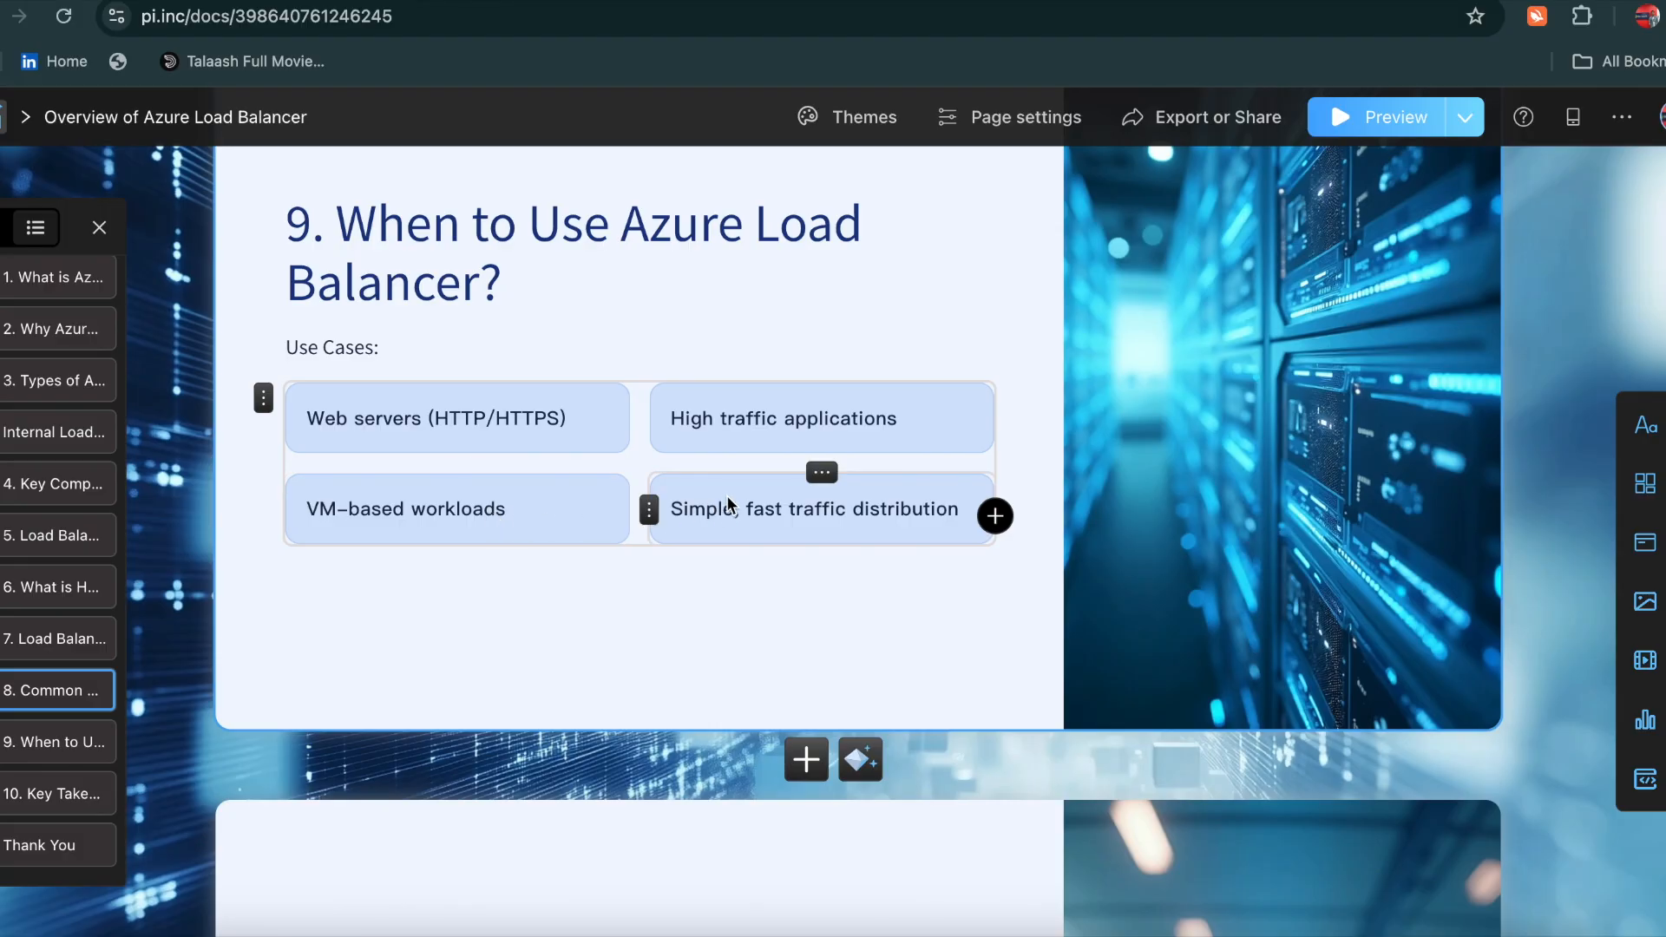
scroll(773, 507, "down", 10)
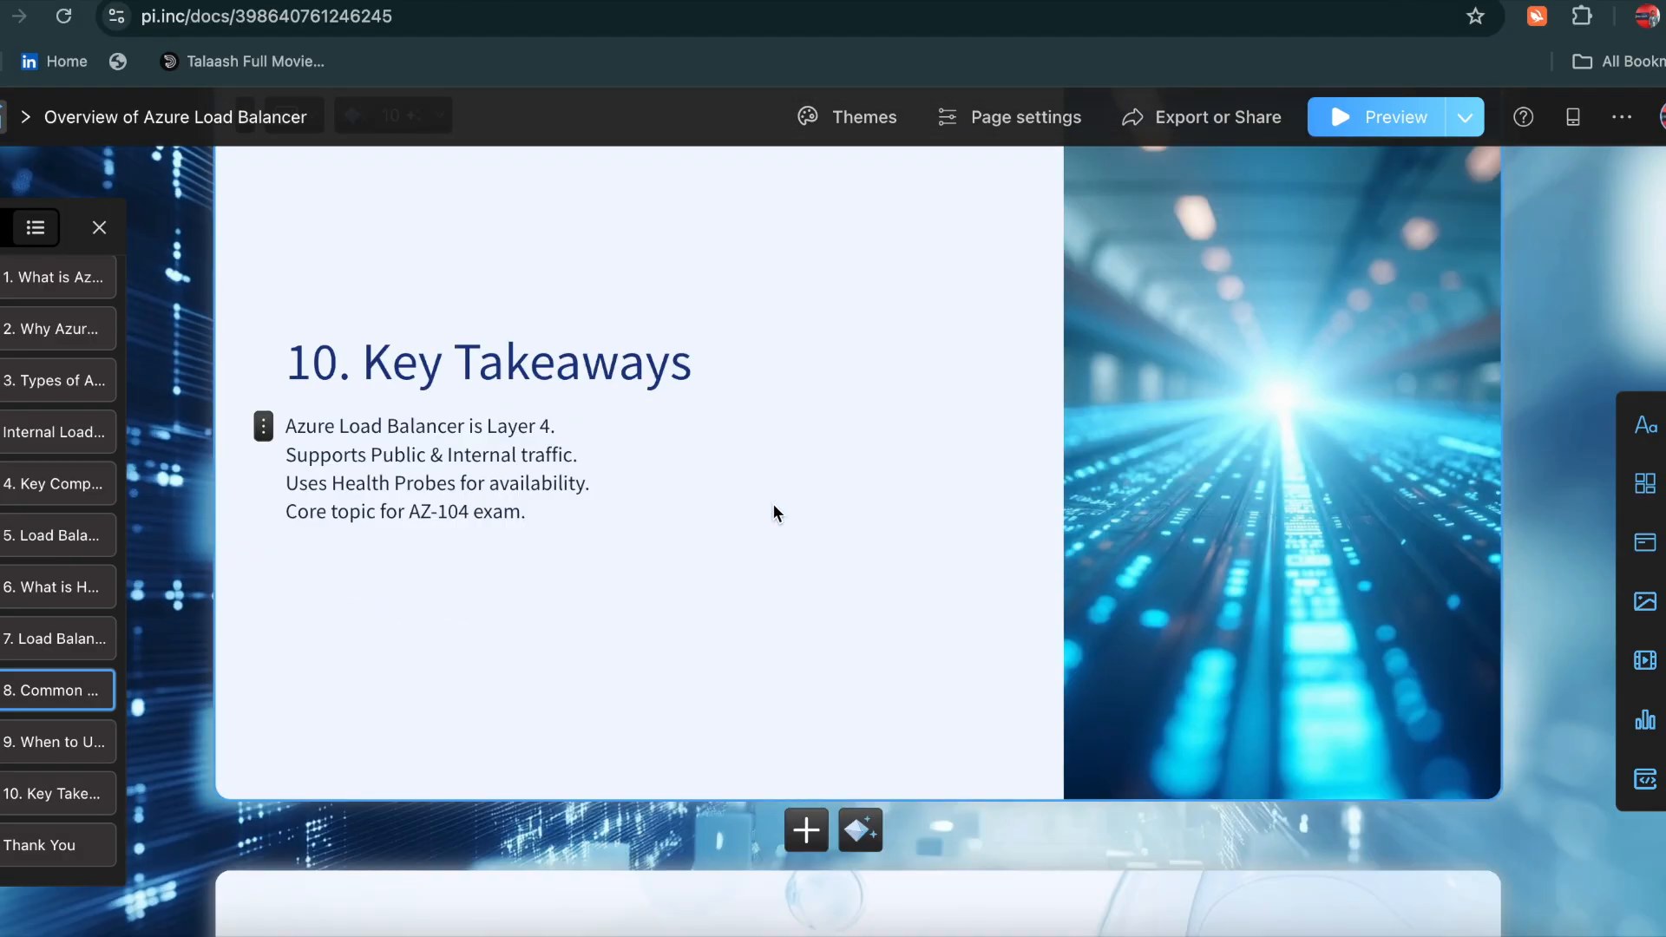
scroll(774, 511, "down", 1)
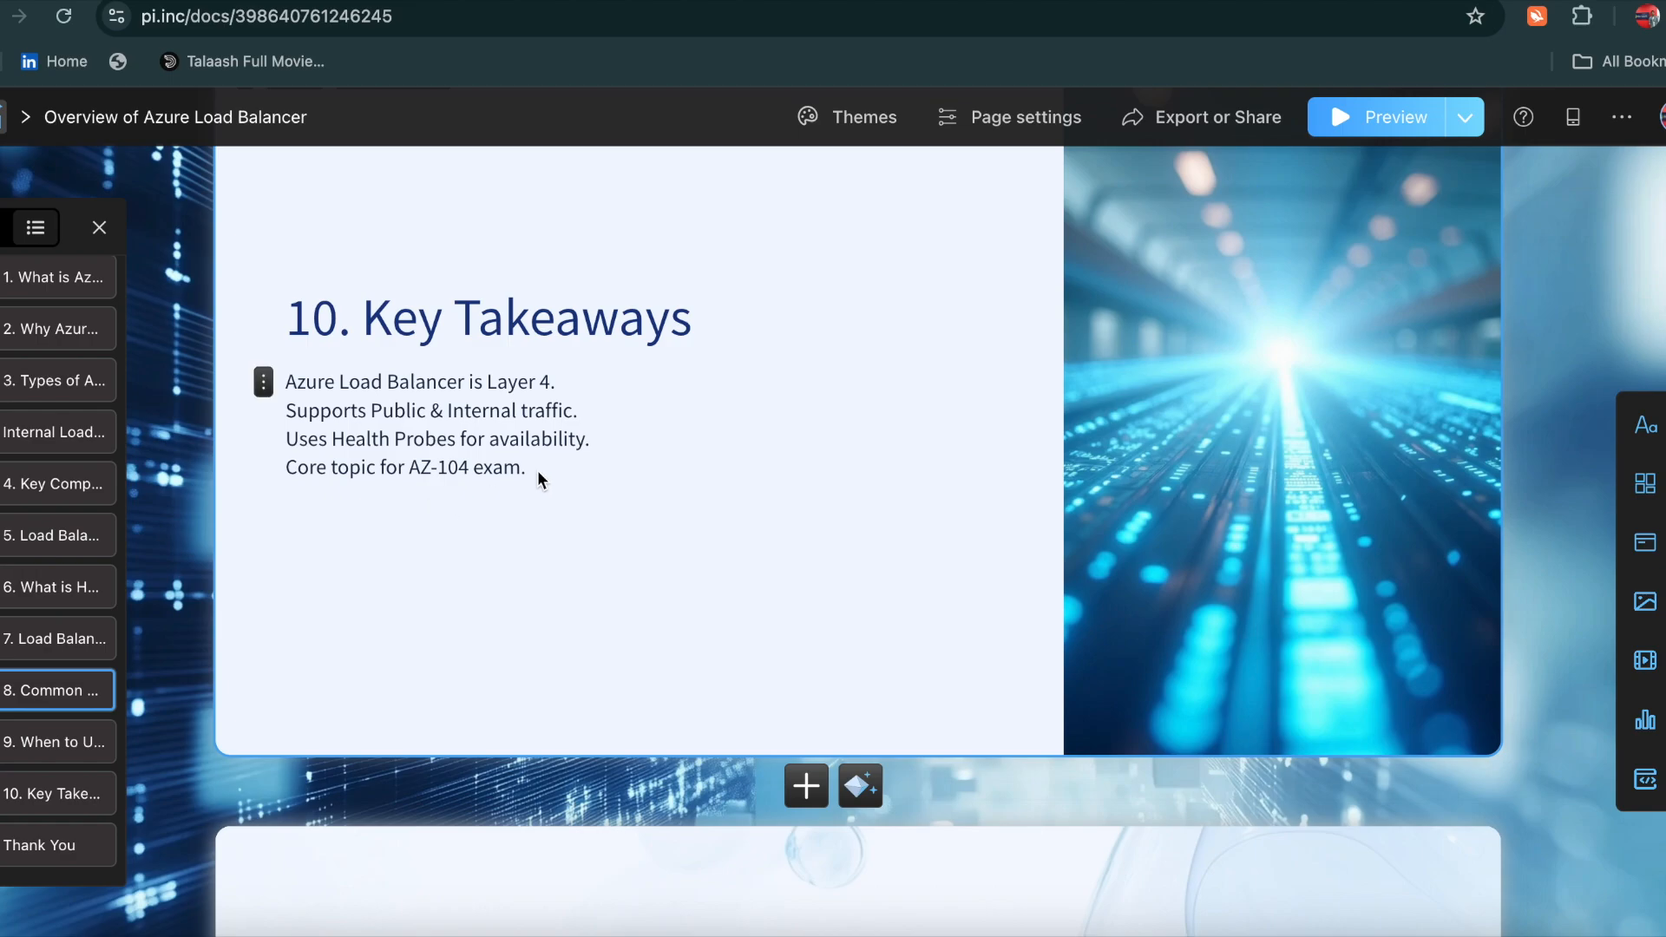
scroll(538, 470, "down", 1)
scroll(538, 470, "down", 5)
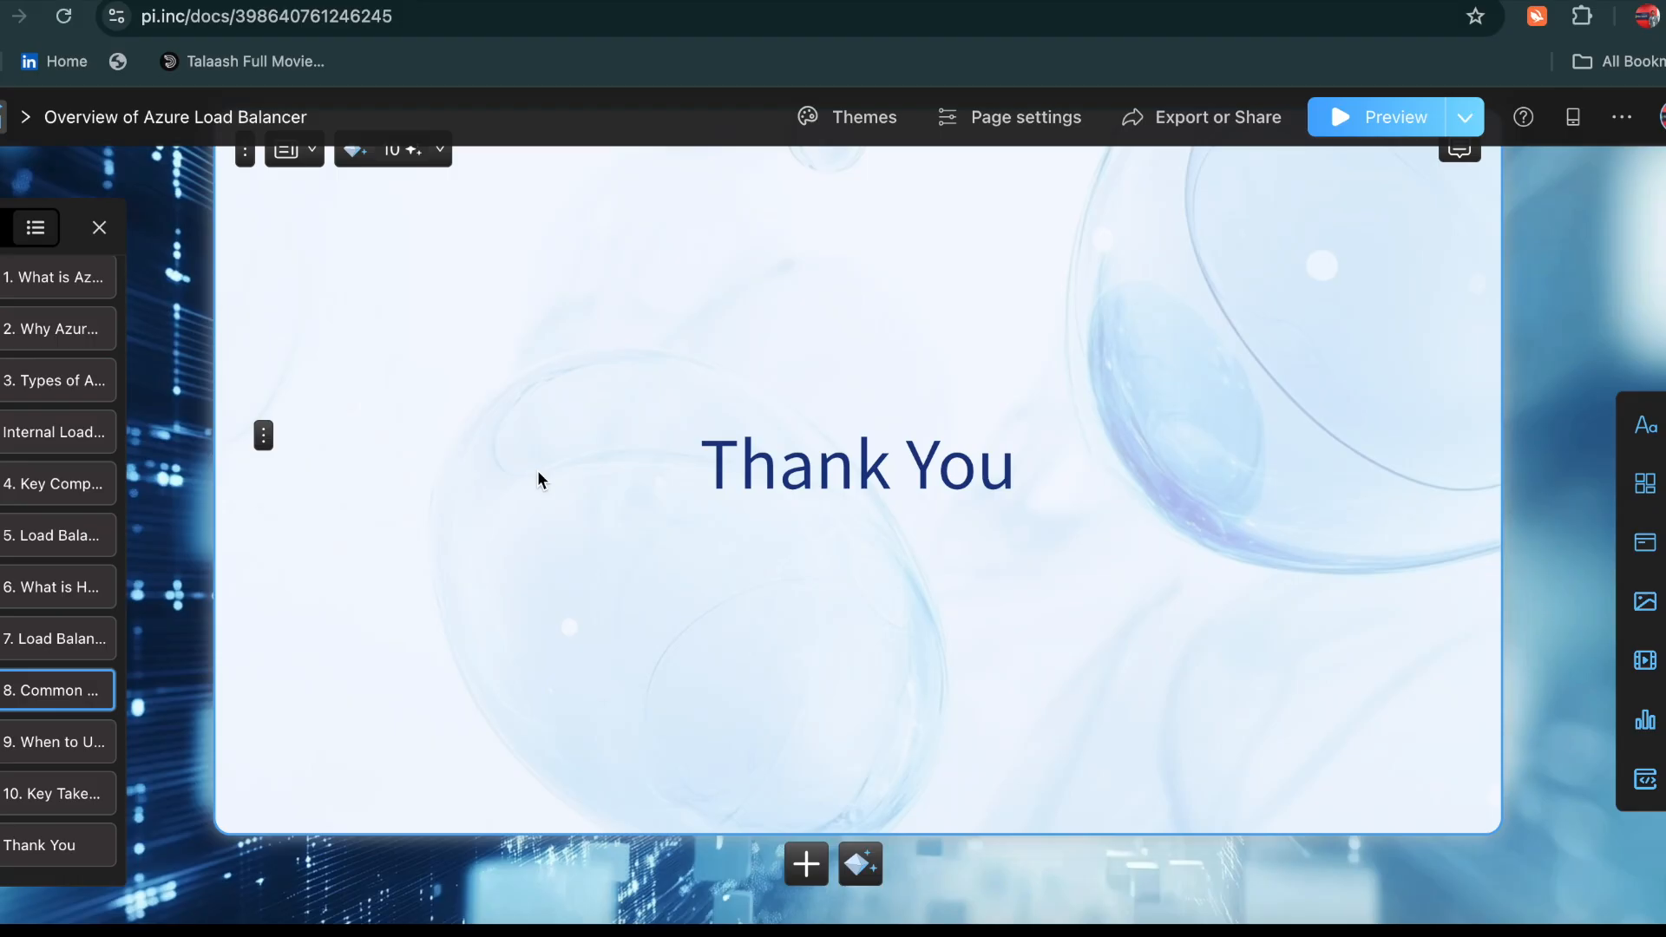
scroll(538, 470, "up", 1)
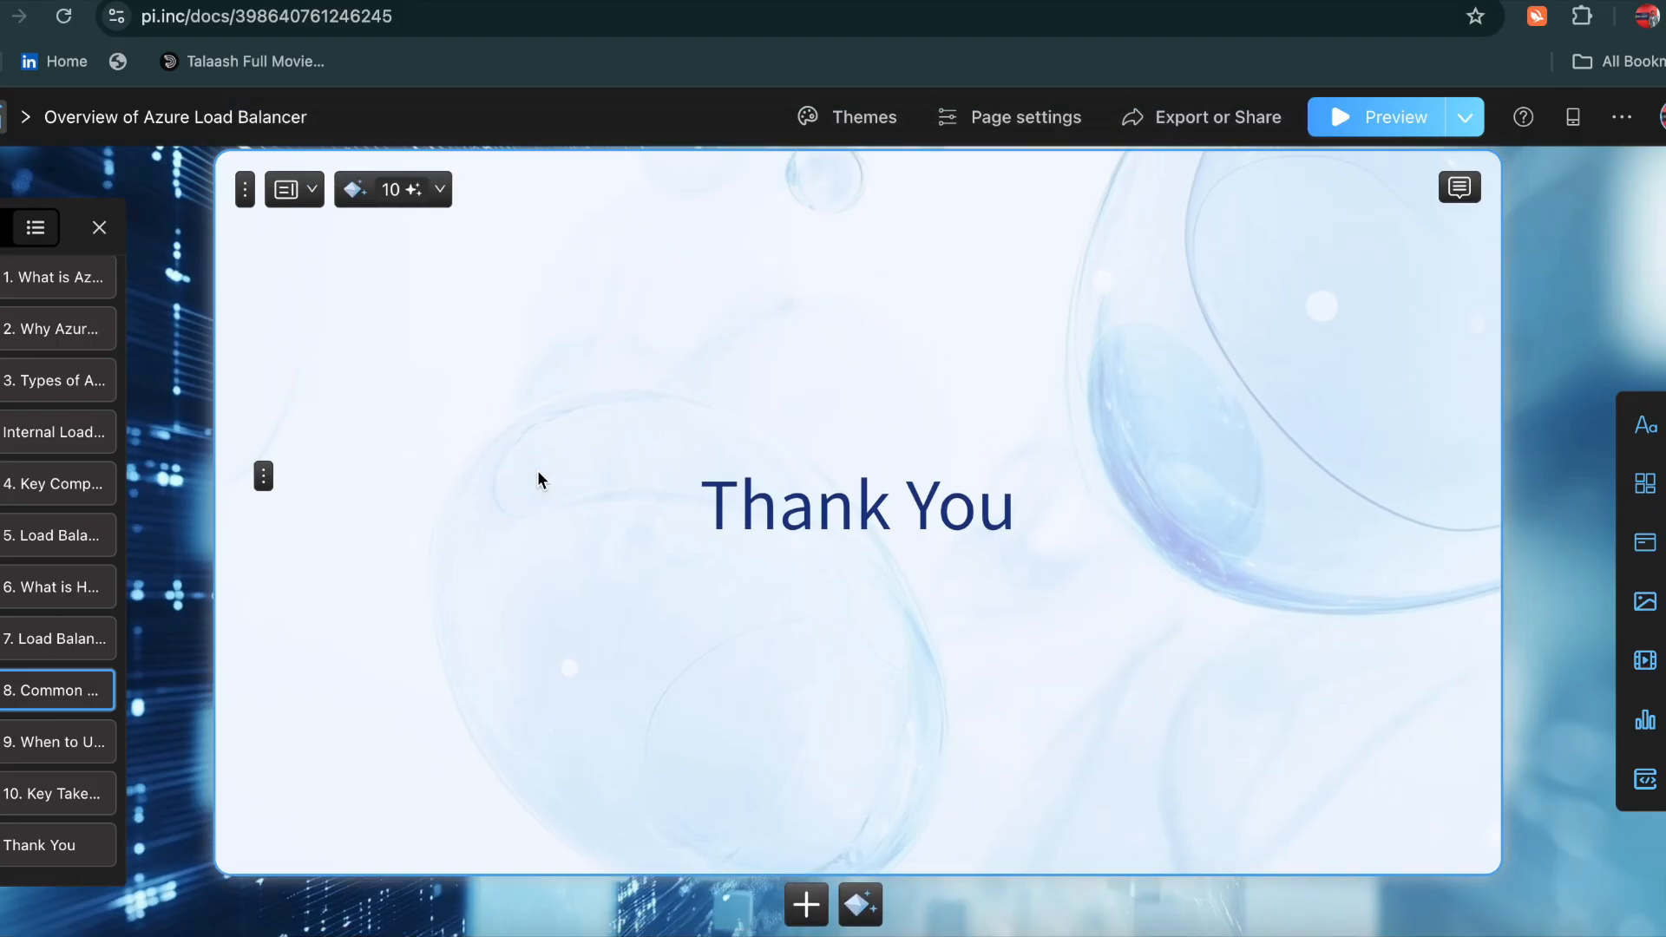